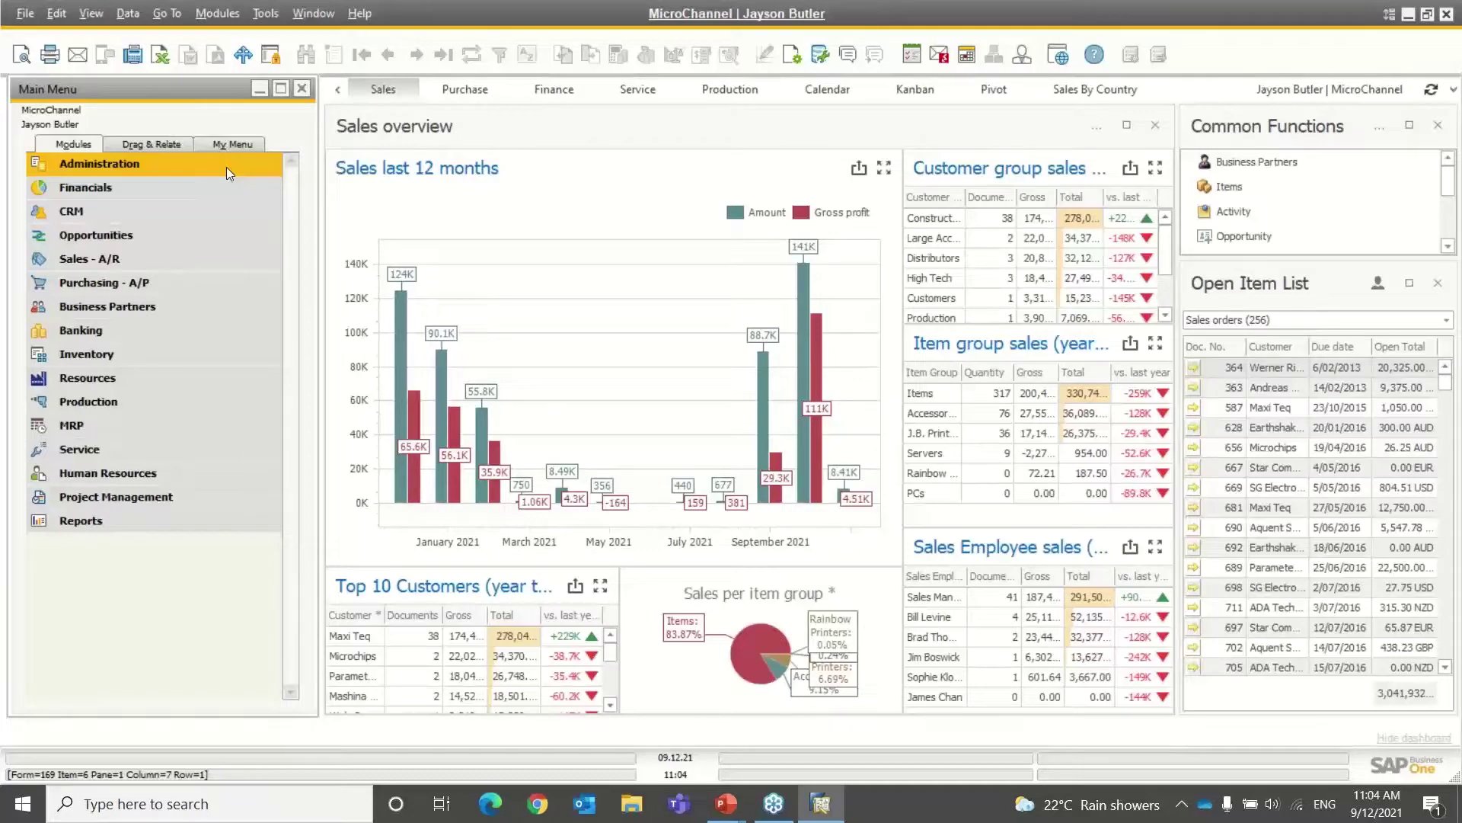
Check the Enable Project Management option in the company details' basic initialization settings, then close them without changes.
{"action": "left_click", "coordinate": [226, 172]}
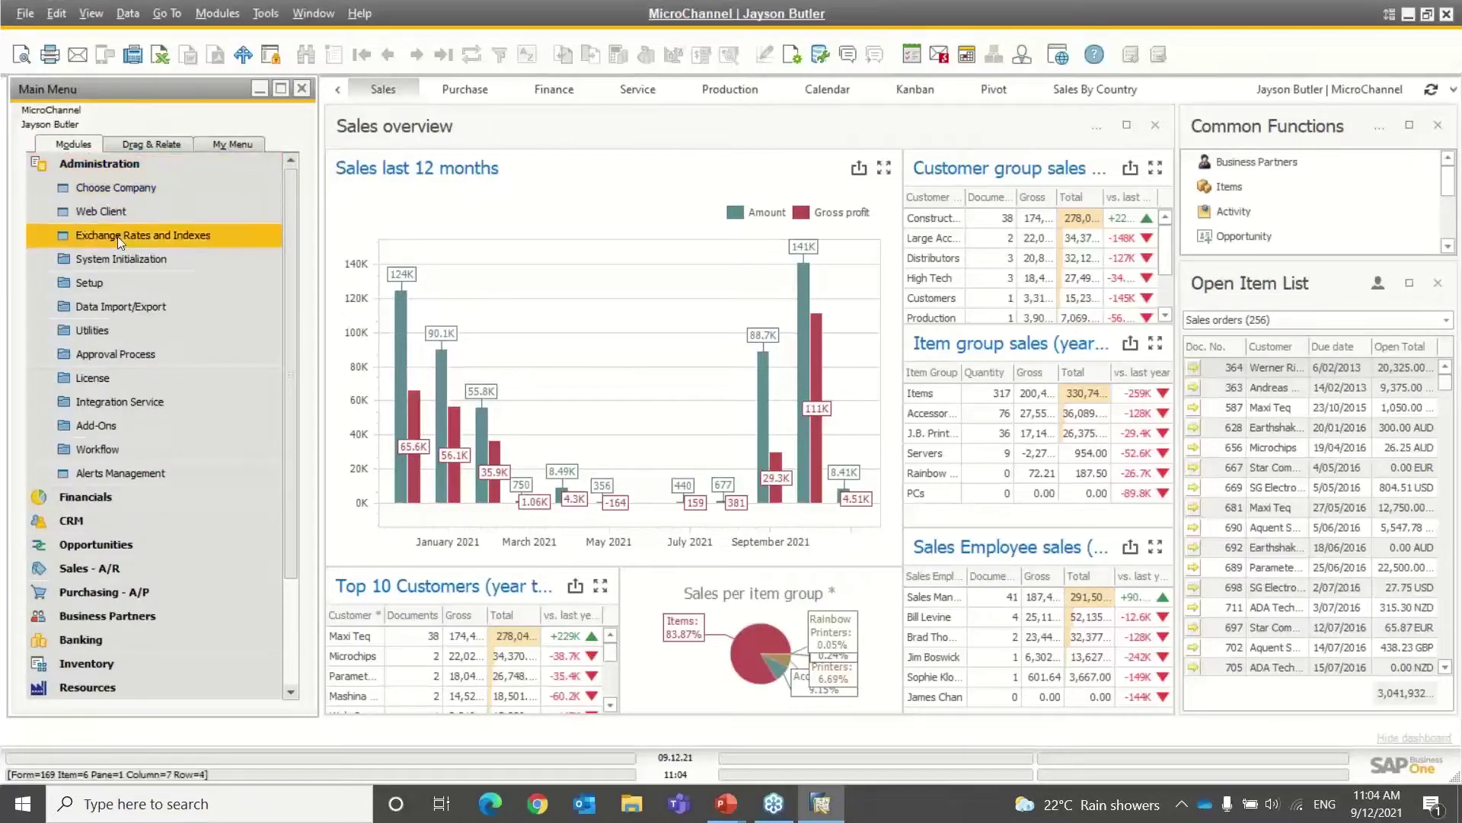
{"action": "left_click", "coordinate": [116, 262]}
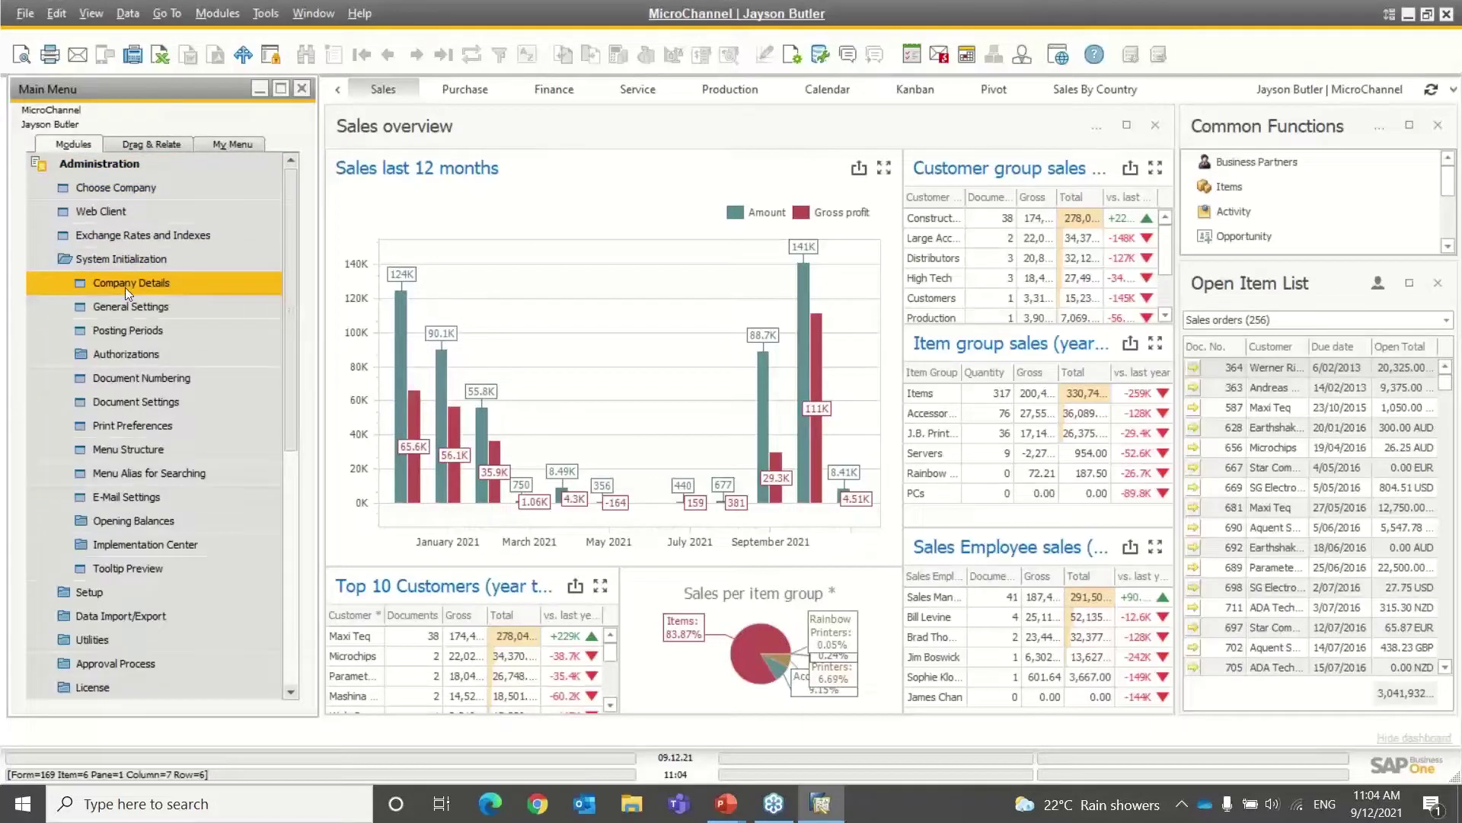
{"action": "left_click", "coordinate": [125, 283]}
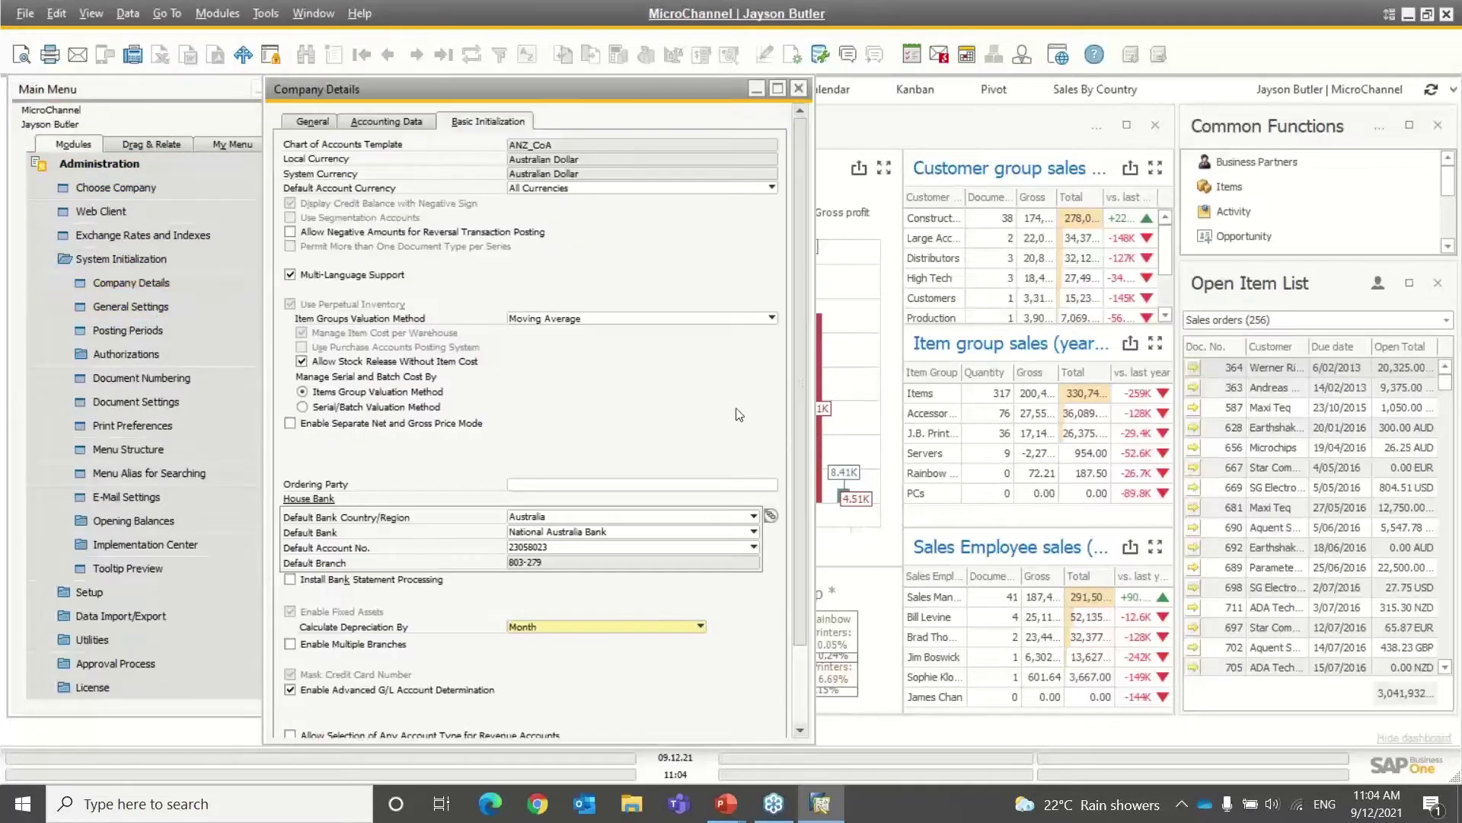
{"action": "left_click_drag", "start_coordinate": [801, 401], "coordinate": [807, 499]}
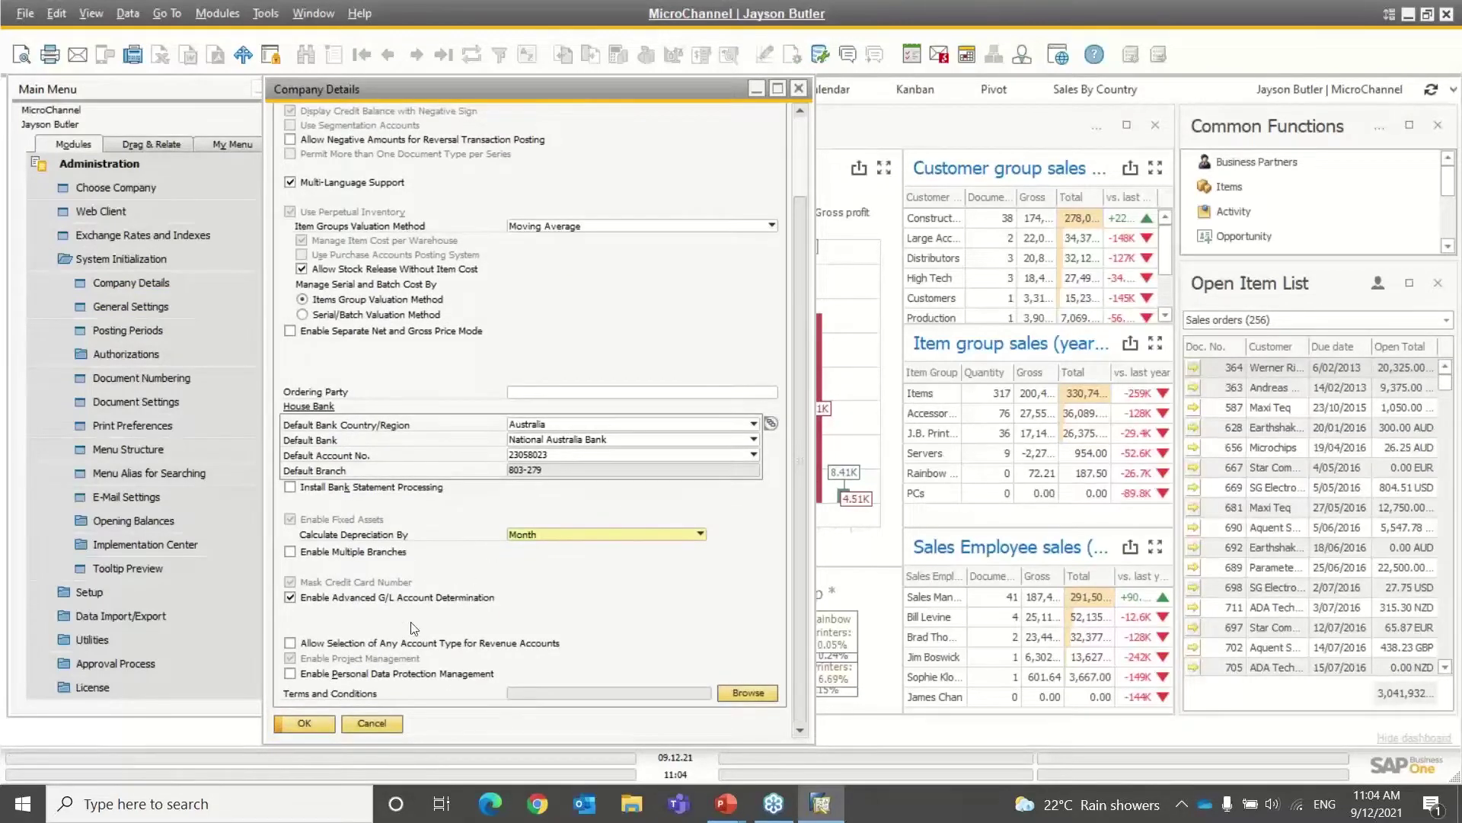
{"action": "key", "text": "ctrl"}
{"action": "left_click", "coordinate": [373, 724]}
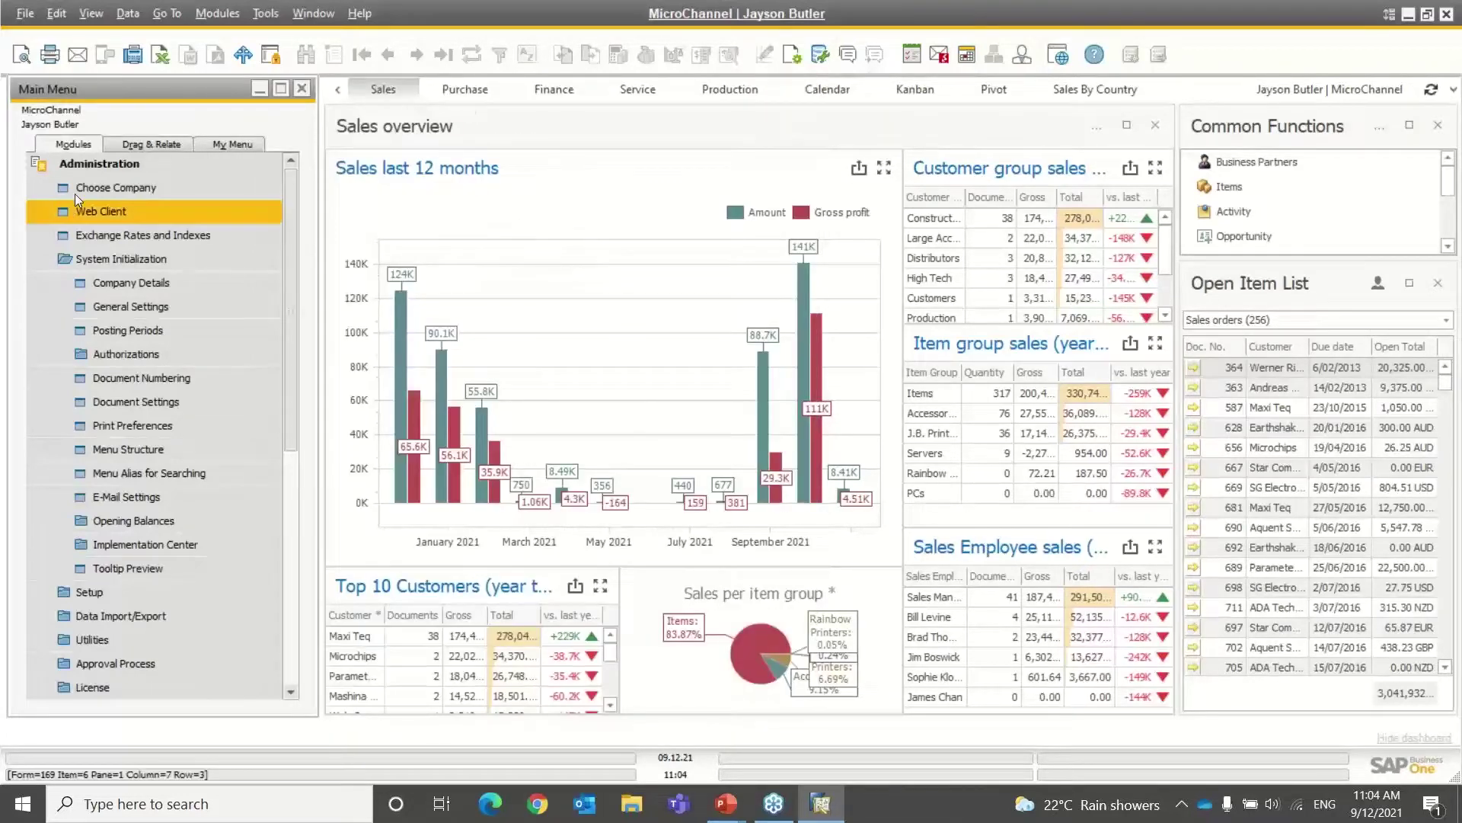
Open the Project form from the Project Management module and display the last project record.
{"action": "left_click", "coordinate": [102, 163]}
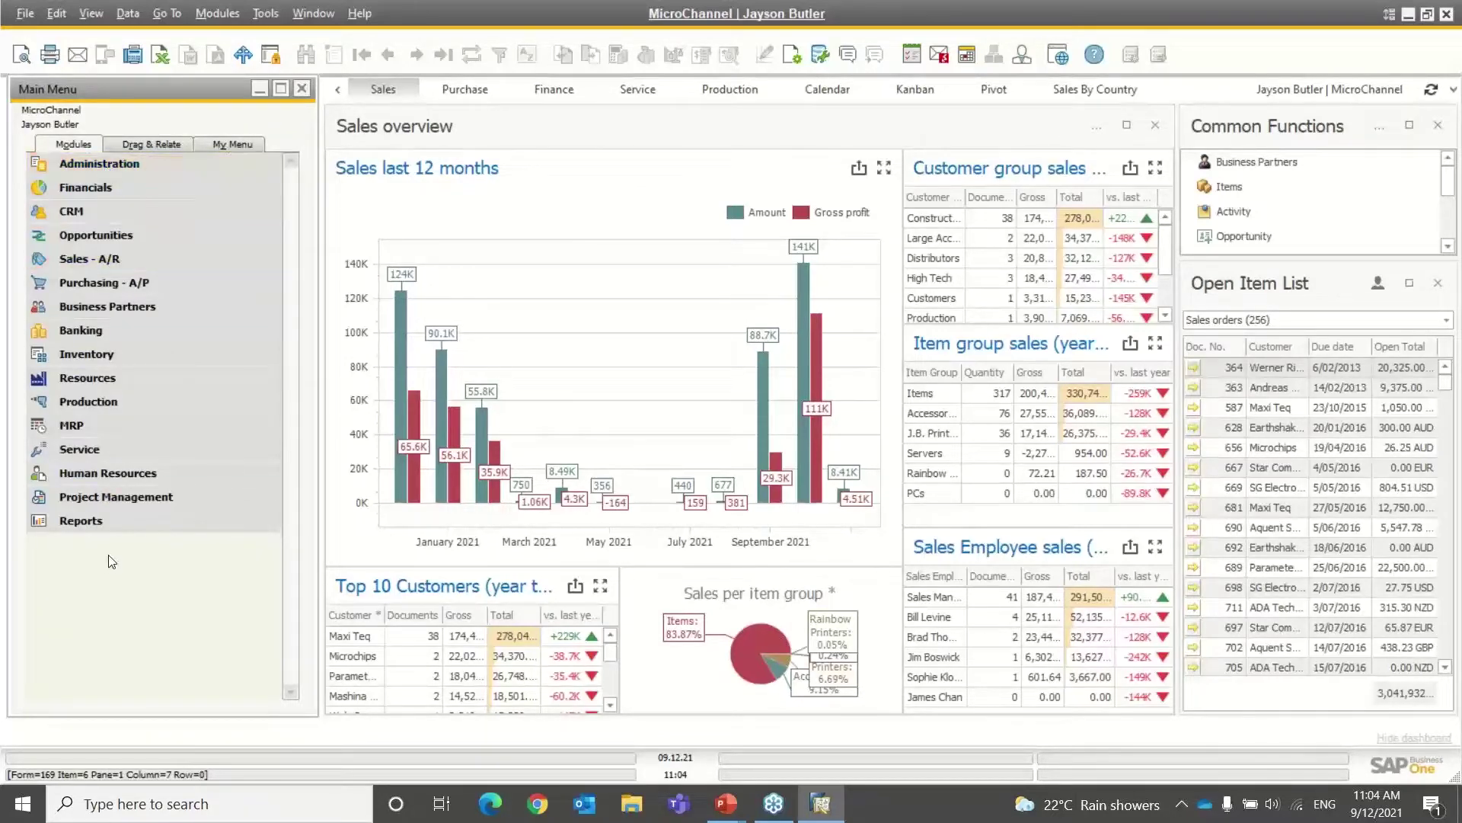
{"action": "left_click", "coordinate": [149, 495]}
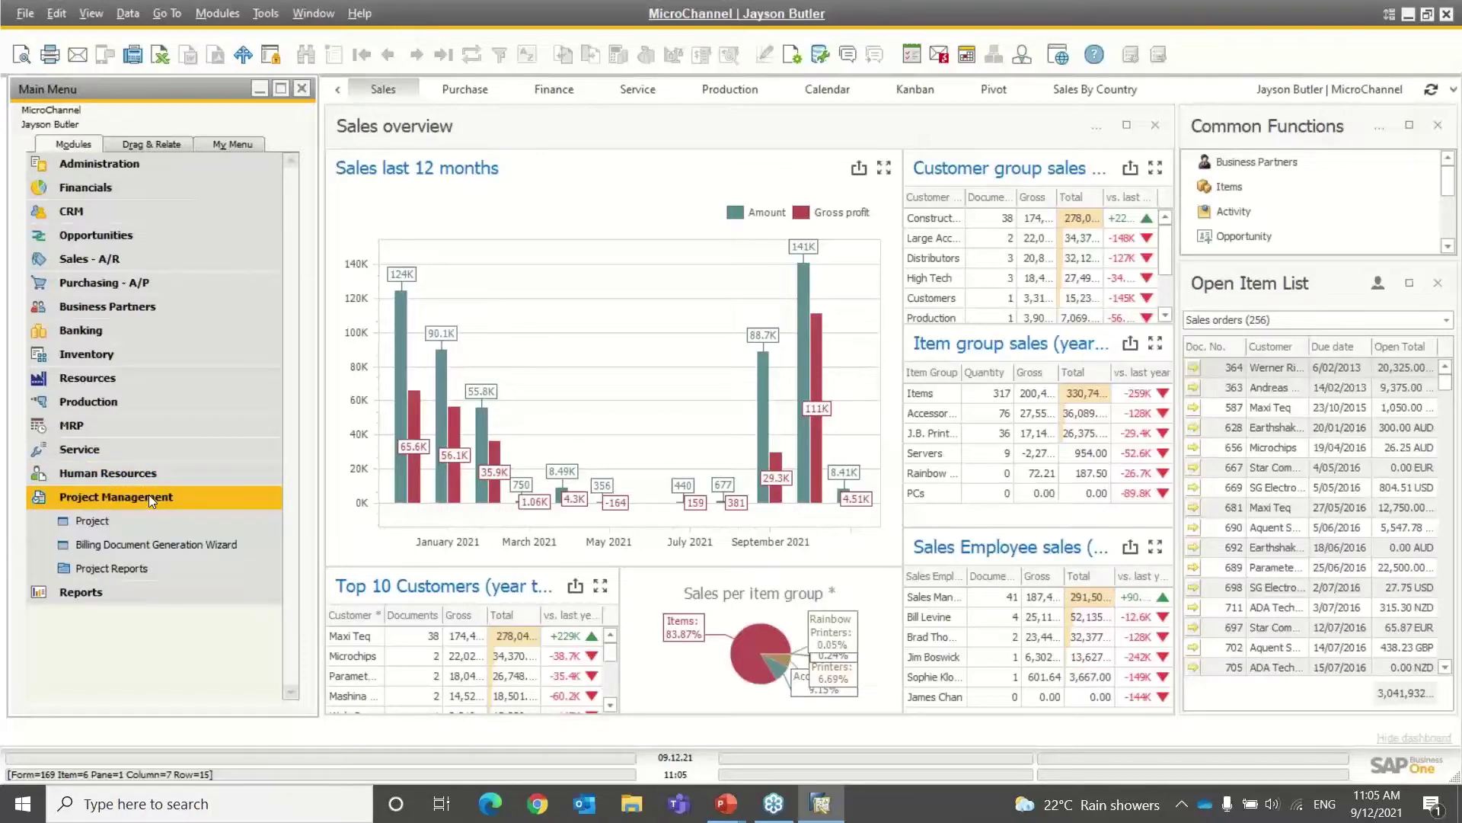
{"action": "left_click", "coordinate": [134, 517]}
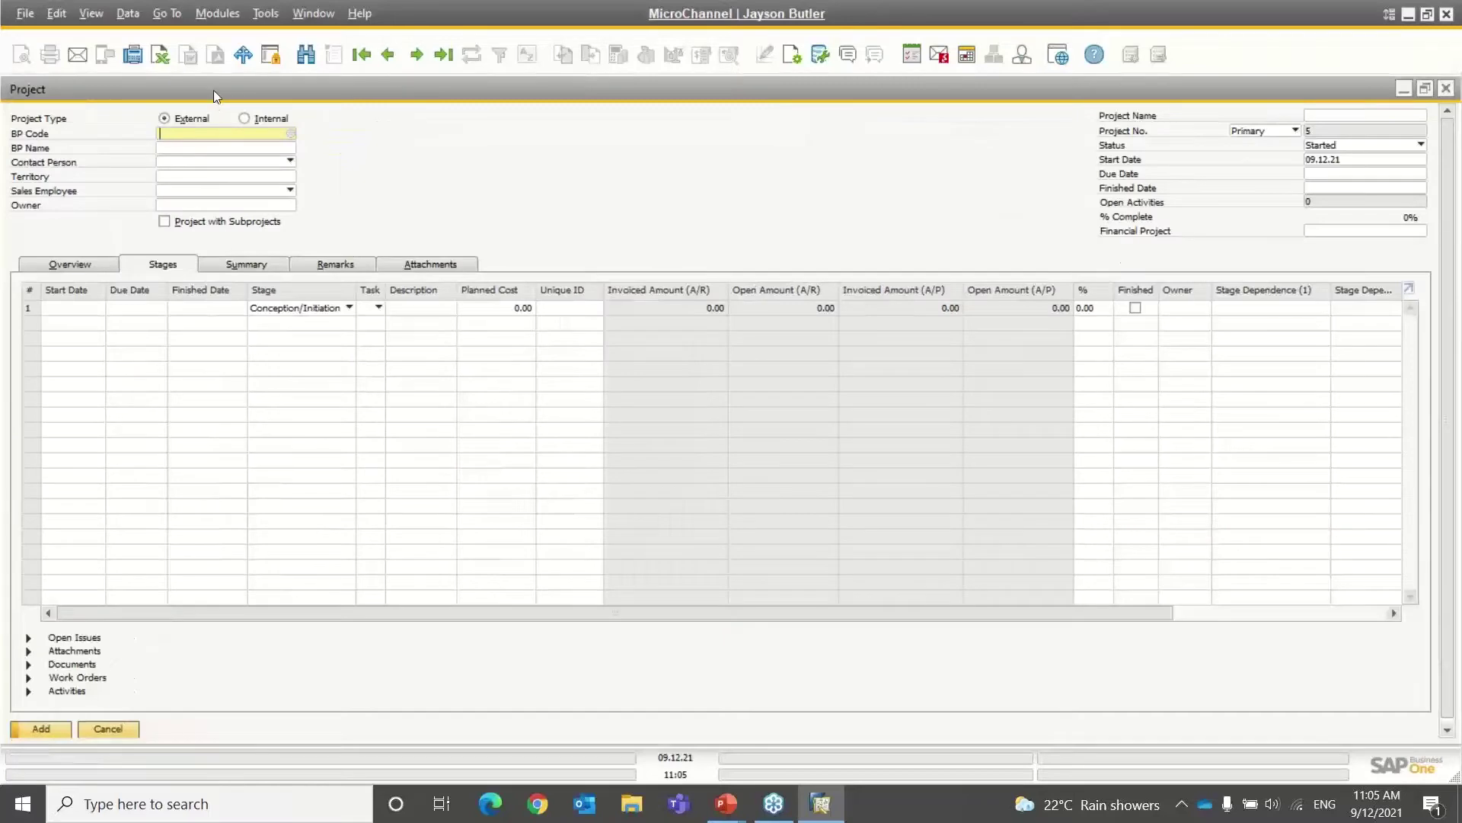
{"action": "left_click", "coordinate": [446, 58]}
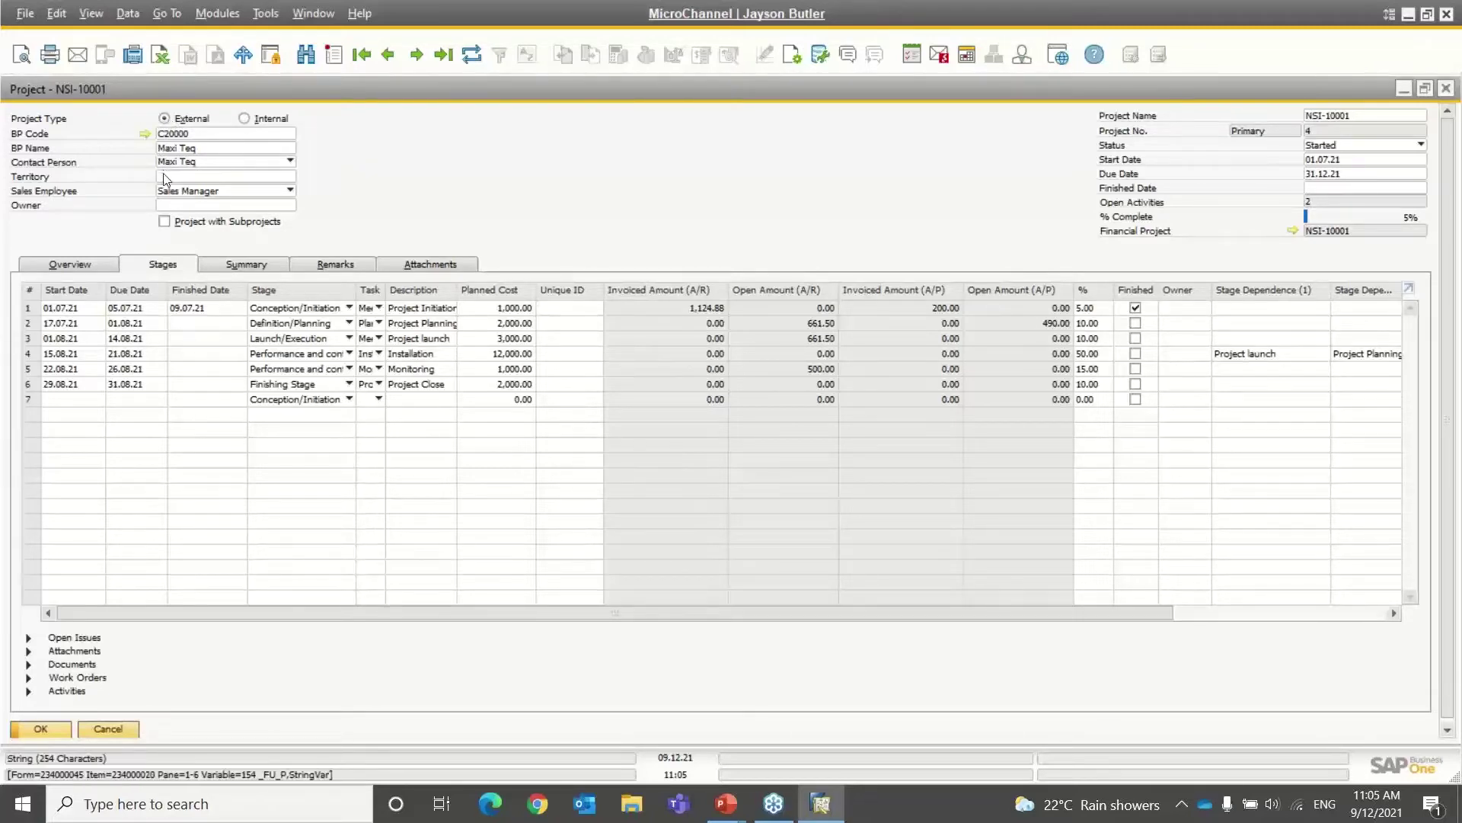
Try the Internal project type on a new project record, discard it unsaved and return to the last project.
{"action": "left_click", "coordinate": [333, 55]}
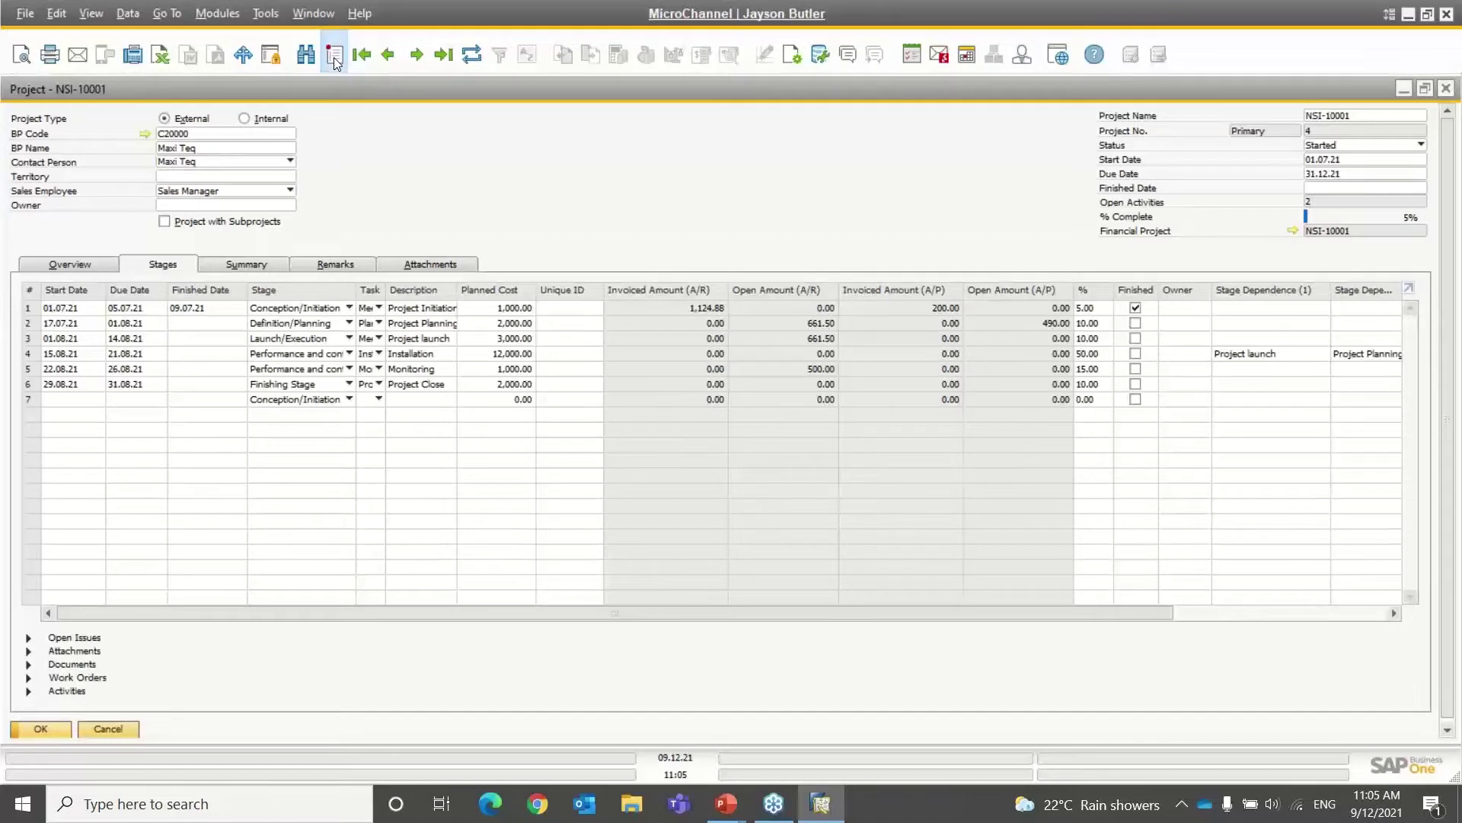
{"action": "left_click", "coordinate": [250, 117]}
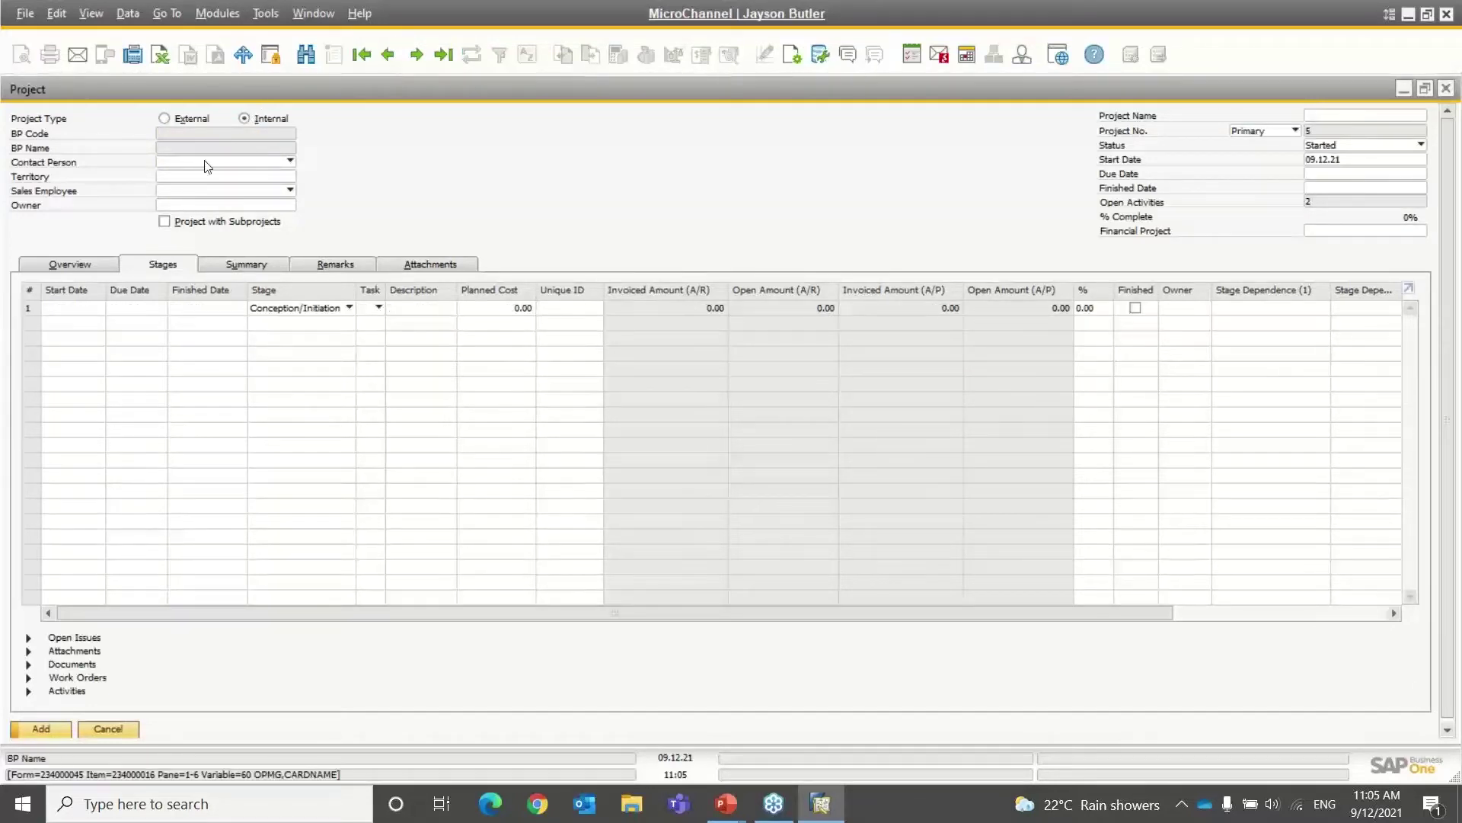
{"action": "left_click", "coordinate": [443, 55]}
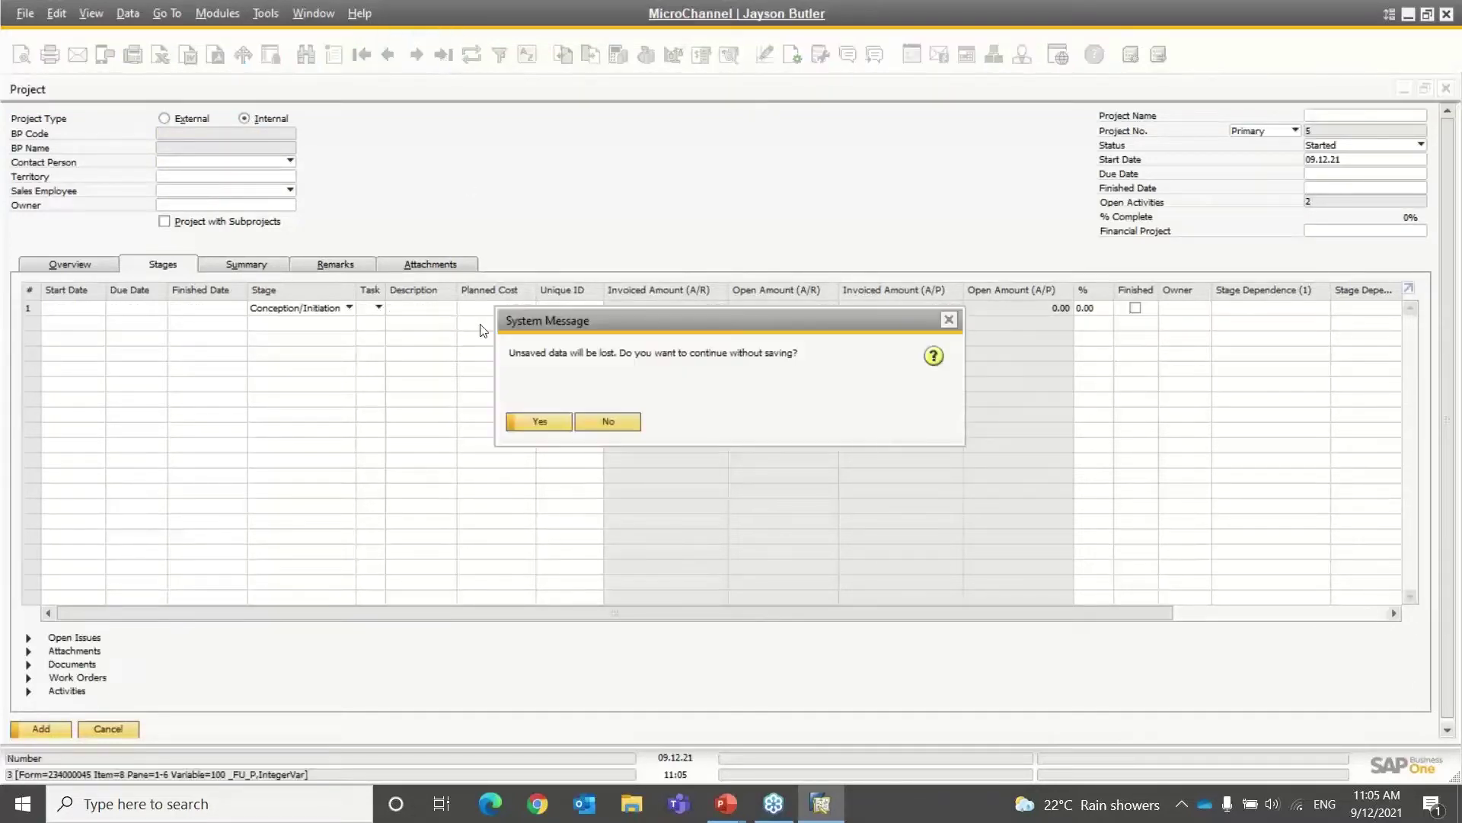
{"action": "left_click", "coordinate": [531, 422]}
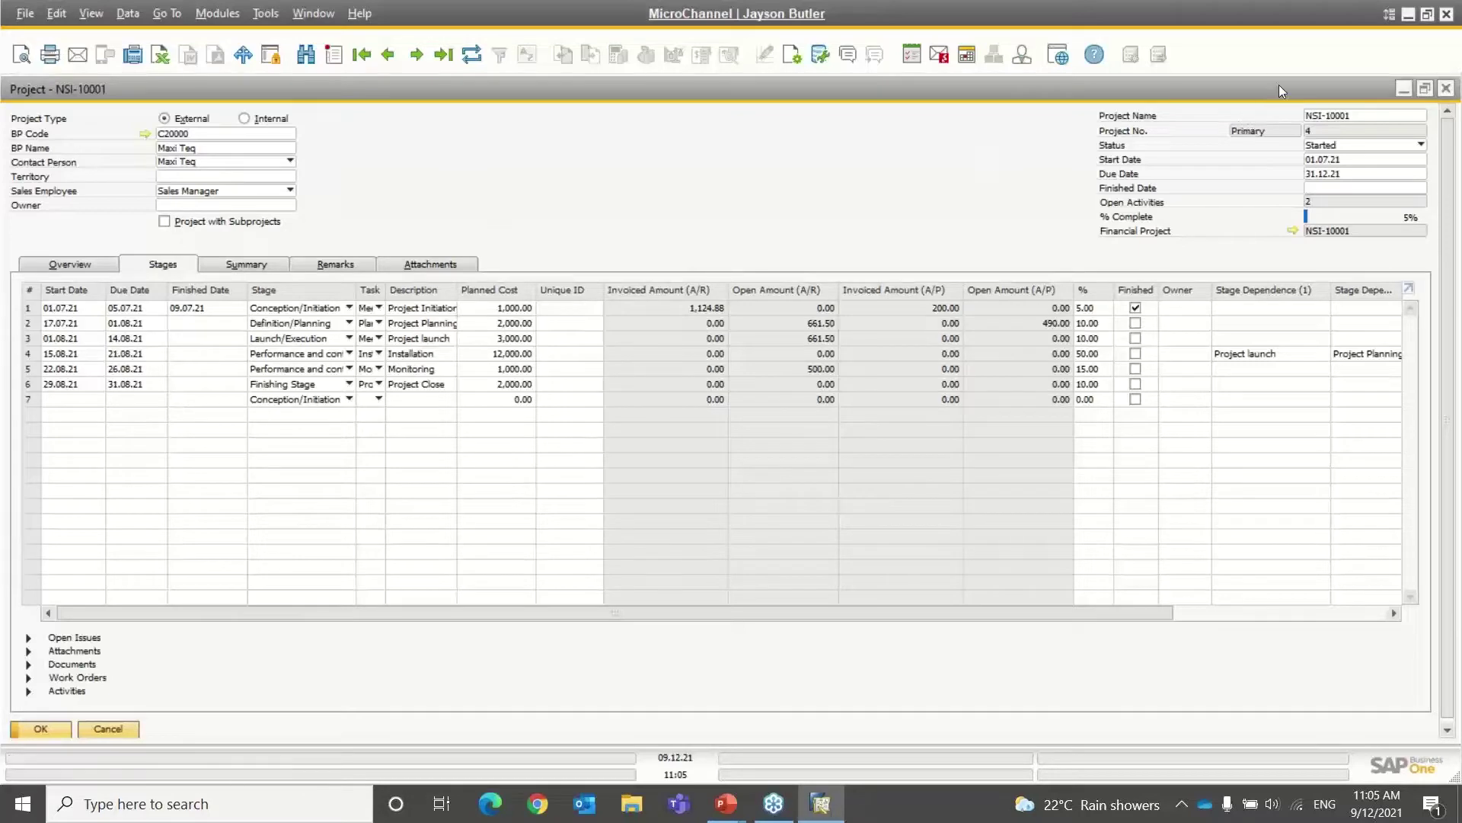
Restore the project window to its smaller size and examine the project name and the available status options.
{"action": "left_click", "coordinate": [1354, 115]}
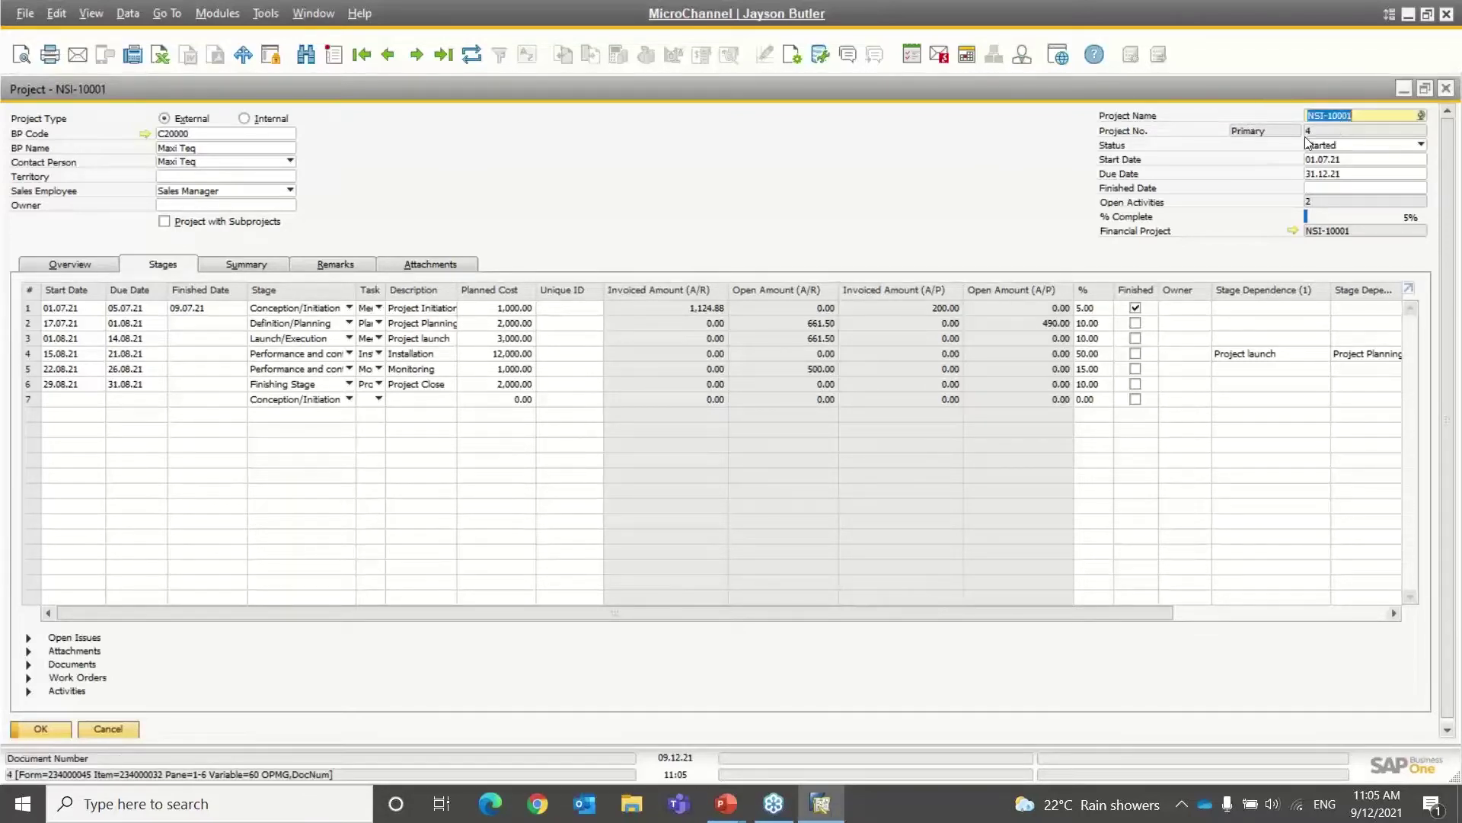
{"action": "double_click", "coordinate": [1243, 94]}
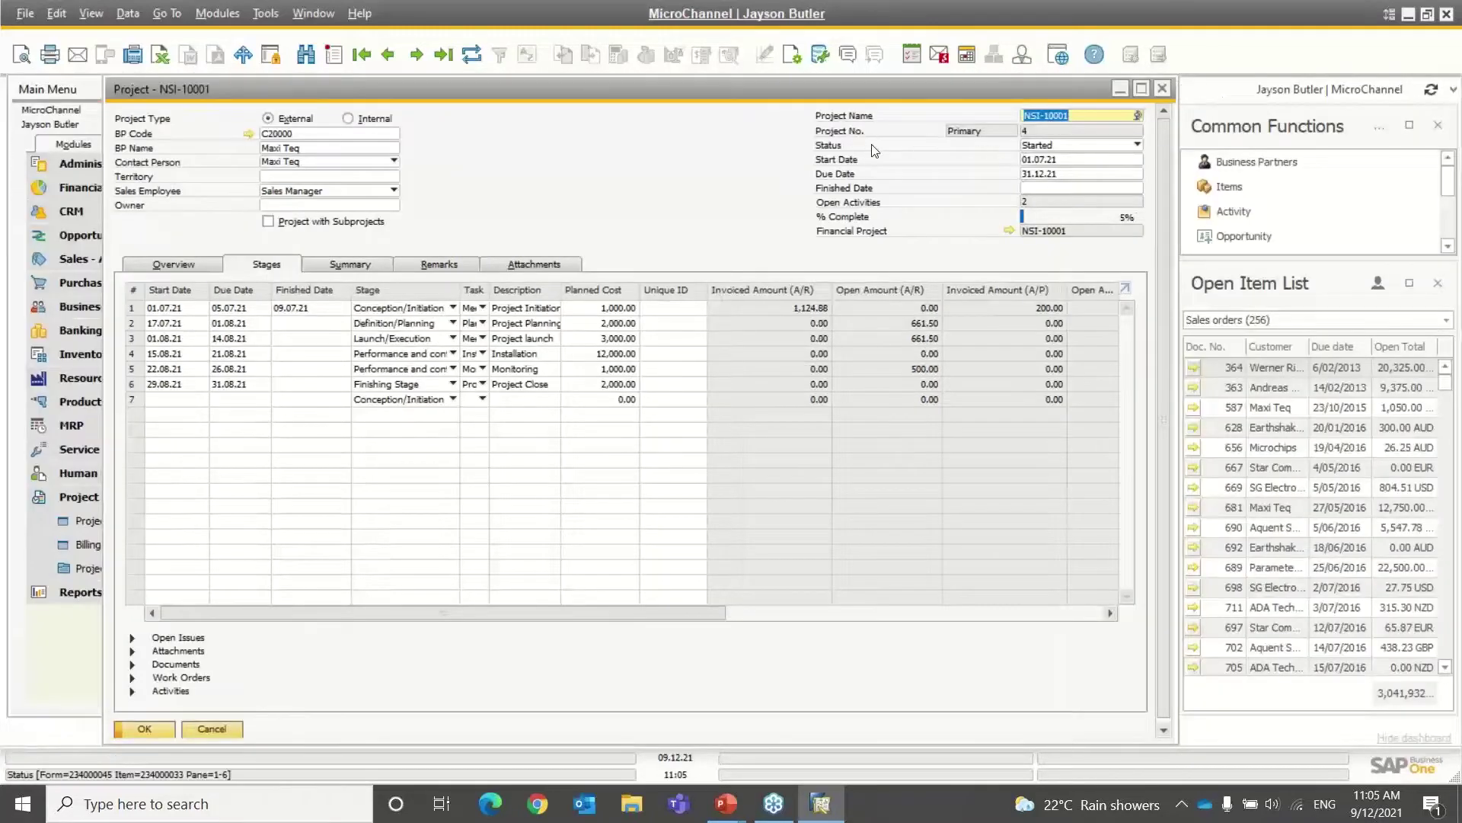
{"action": "left_click", "coordinate": [1058, 148]}
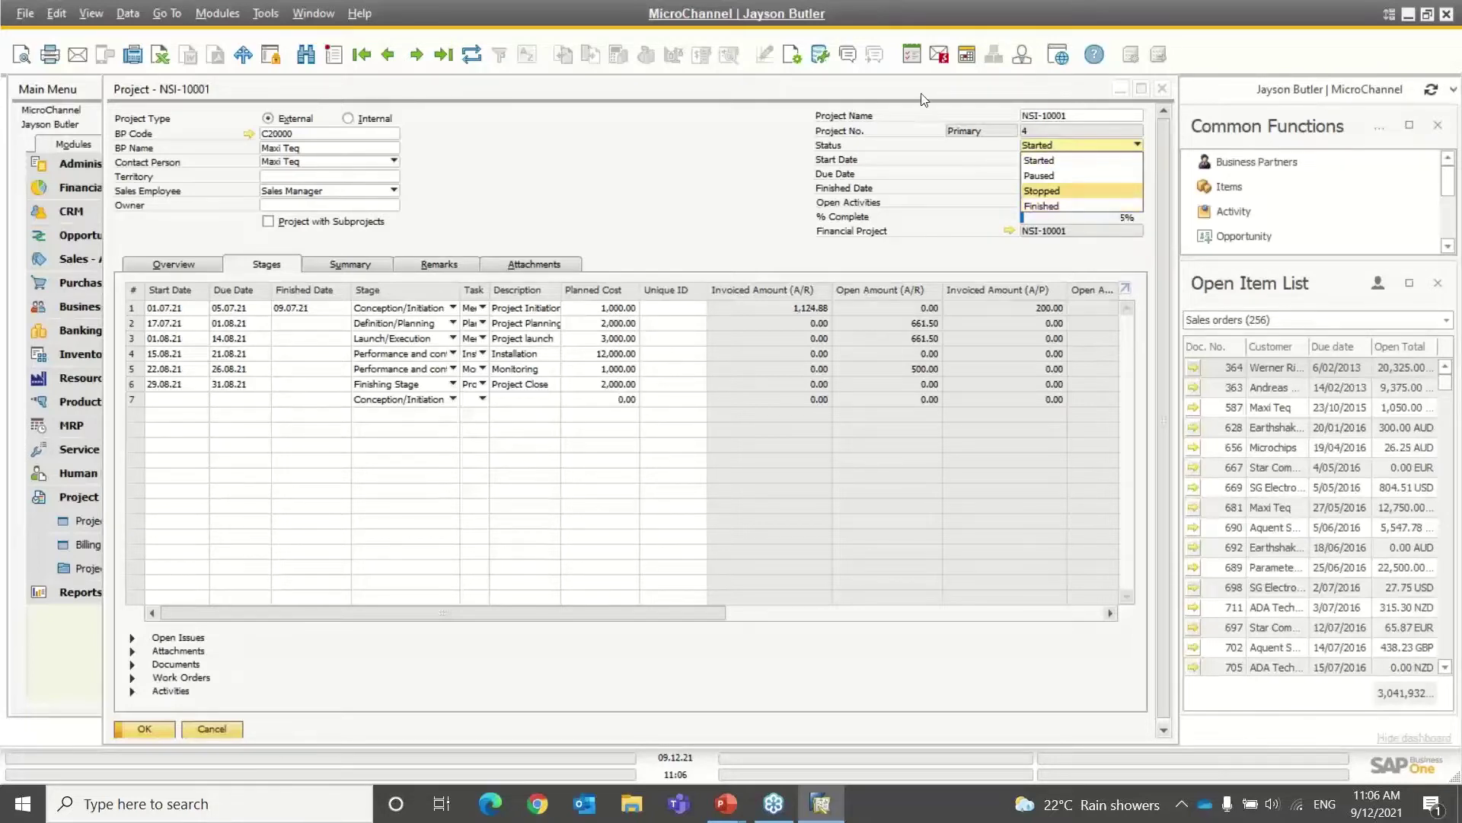
{"action": "left_click", "coordinate": [1051, 145]}
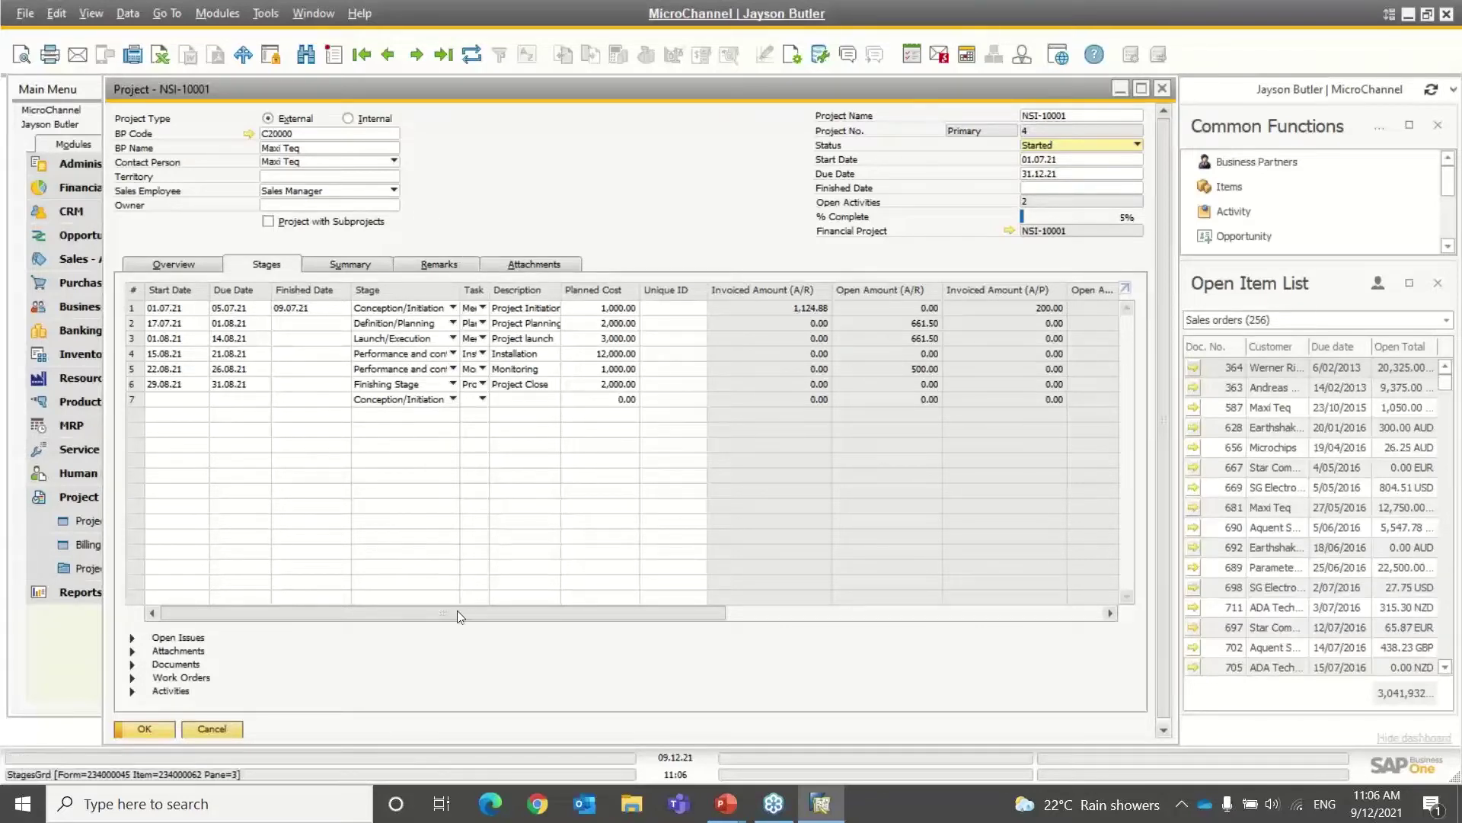
Examine the project's start date and due date in its header.
{"action": "mouse_move", "coordinate": [457, 610]}
{"action": "left_mouse_down"}
{"action": "mouse_move", "coordinate": [579, 614]}
{"action": "mouse_move", "coordinate": [454, 614]}
{"action": "left_mouse_up"}
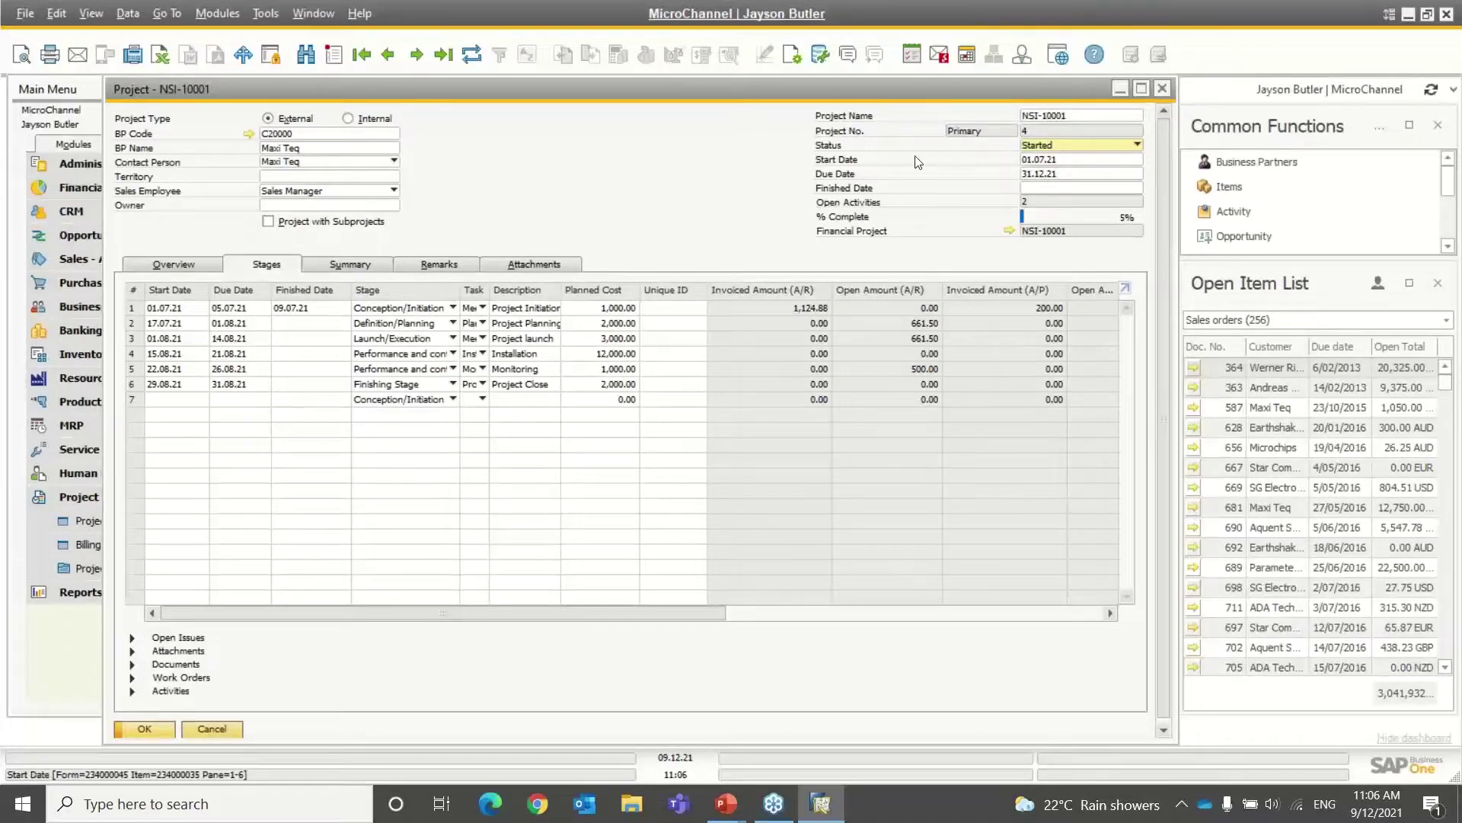
{"action": "key", "text": "Tab"}
{"action": "key", "text": "Tab"}
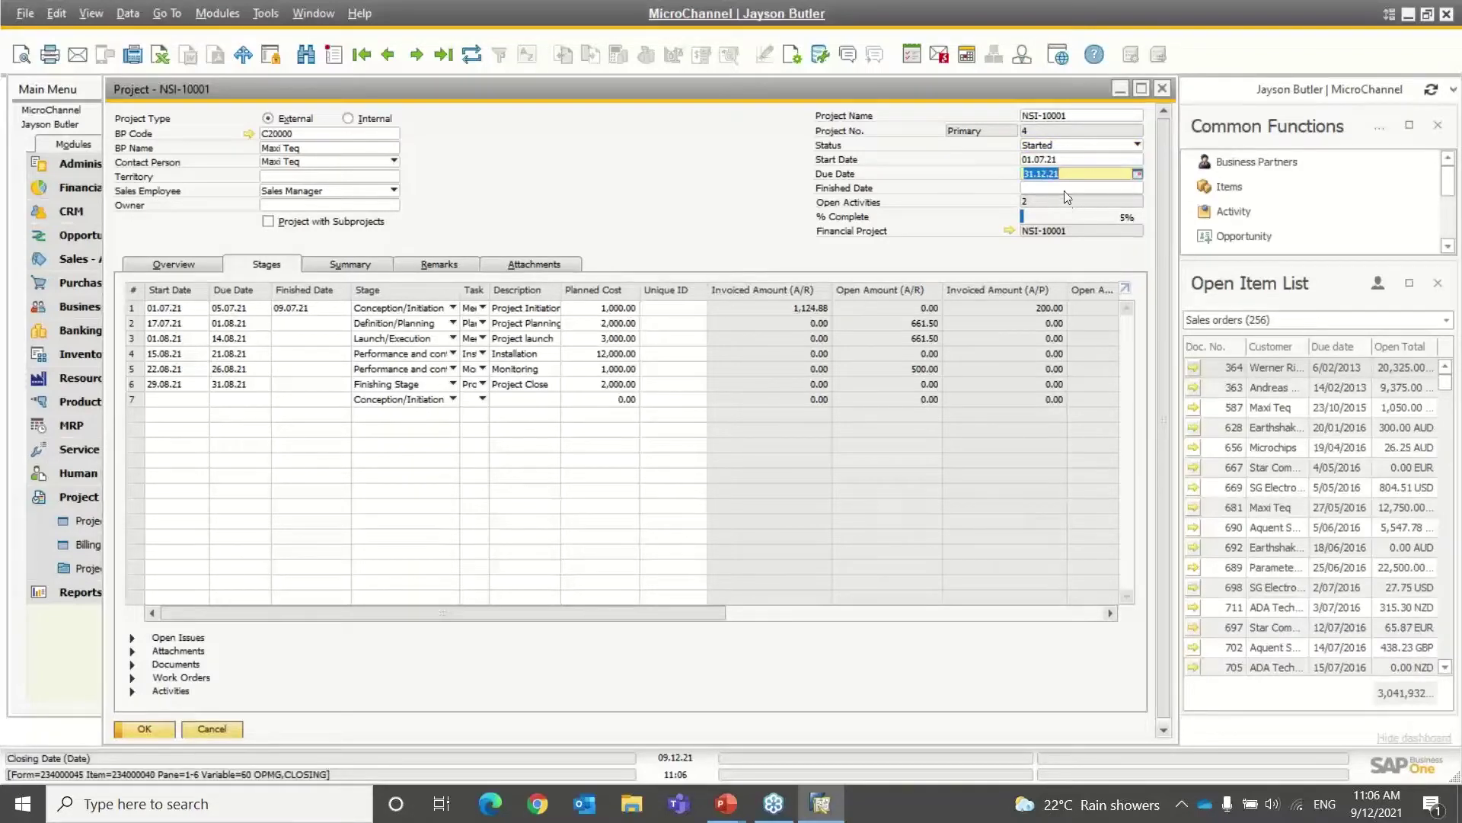
{"action": "left_click", "coordinate": [1068, 160]}
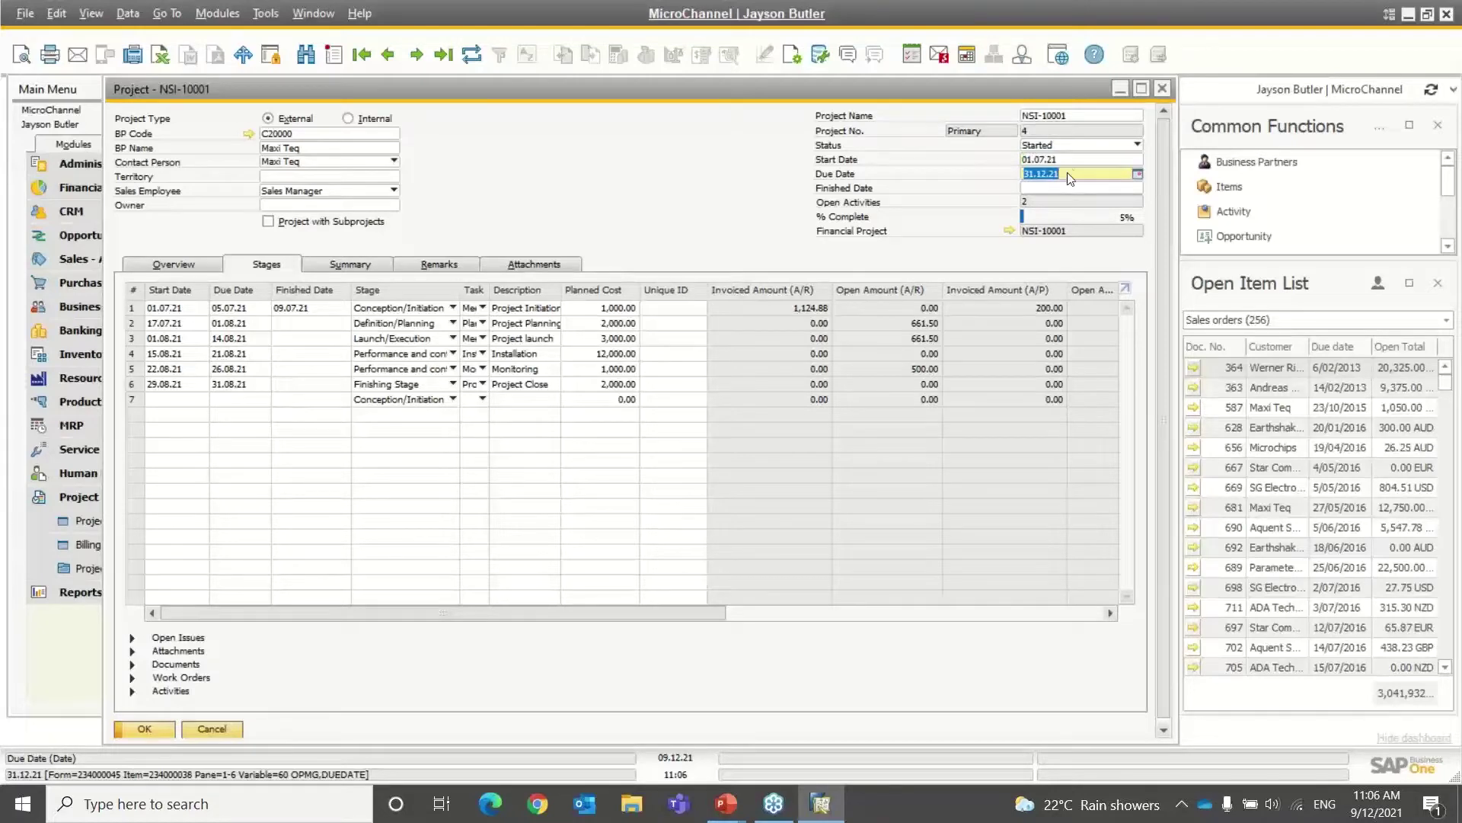
{"action": "left_click", "coordinate": [1068, 174]}
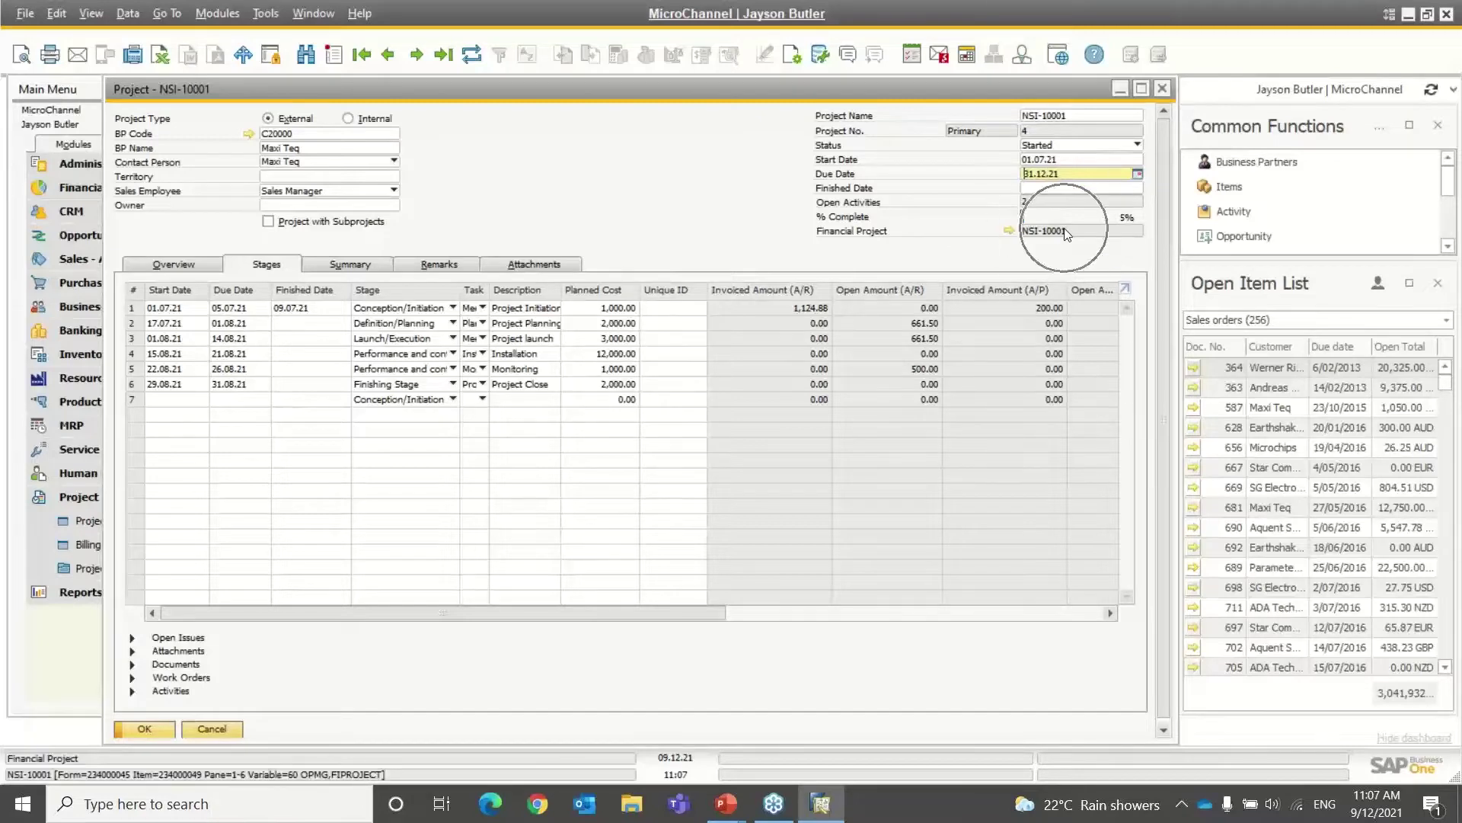
View the linked financial project's setup list, locate Projects under the Administration financial setup, and return to the project record.
{"action": "left_click", "coordinate": [1008, 230]}
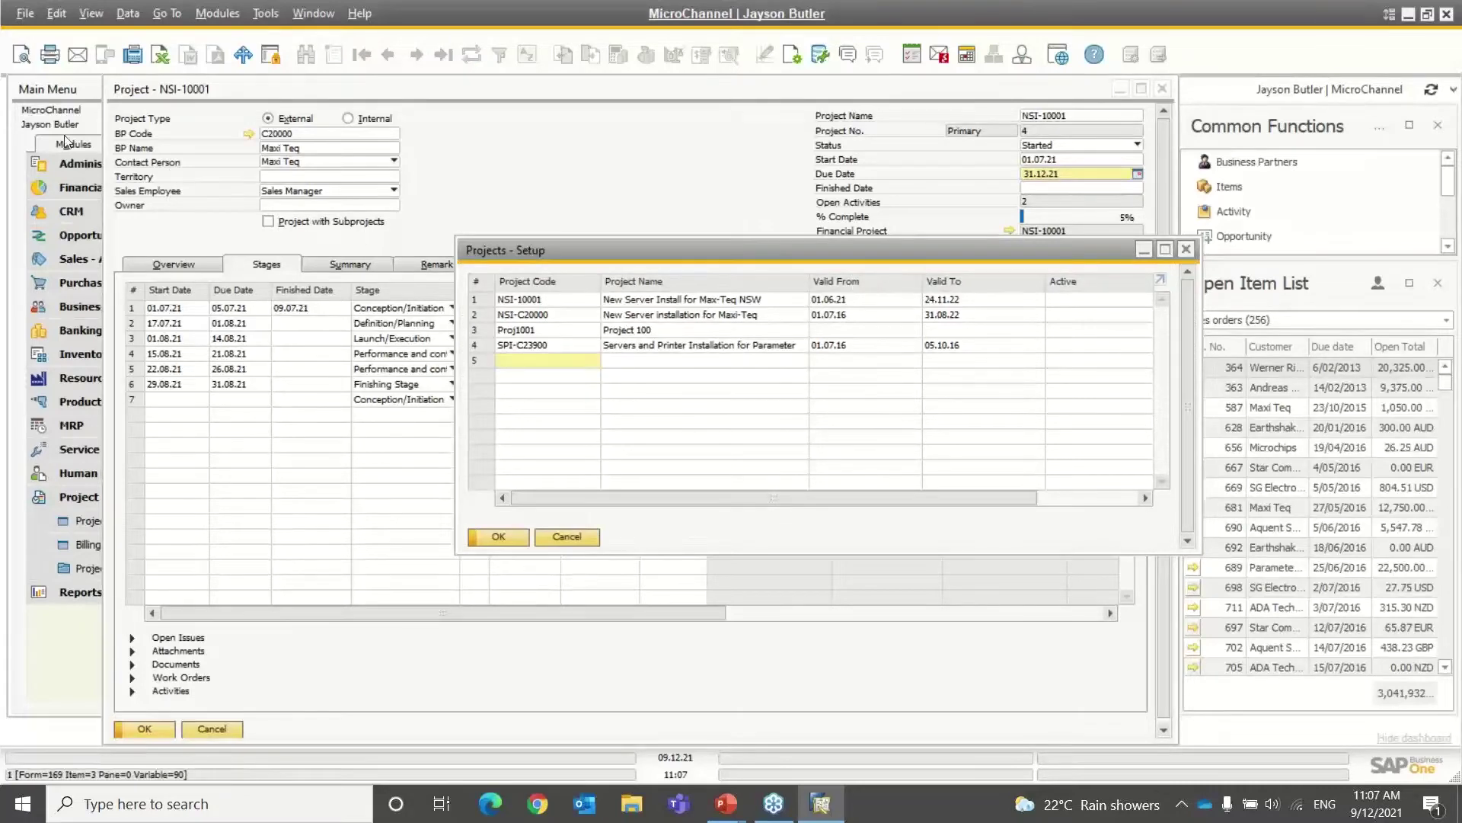
{"action": "left_click", "coordinate": [90, 172]}
{"action": "left_click", "coordinate": [90, 184]}
{"action": "left_click", "coordinate": [99, 165]}
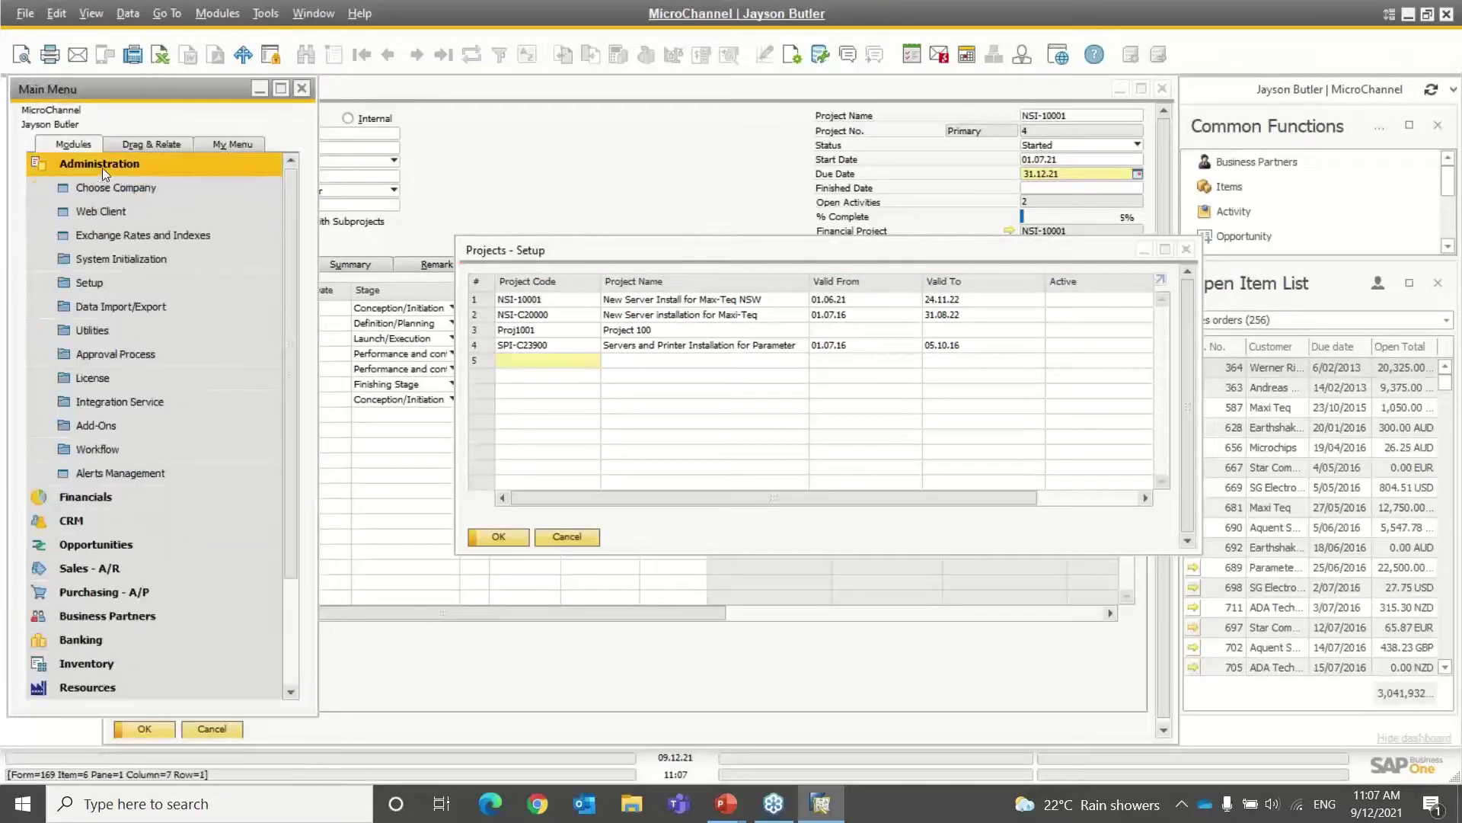
{"action": "left_click", "coordinate": [96, 283]}
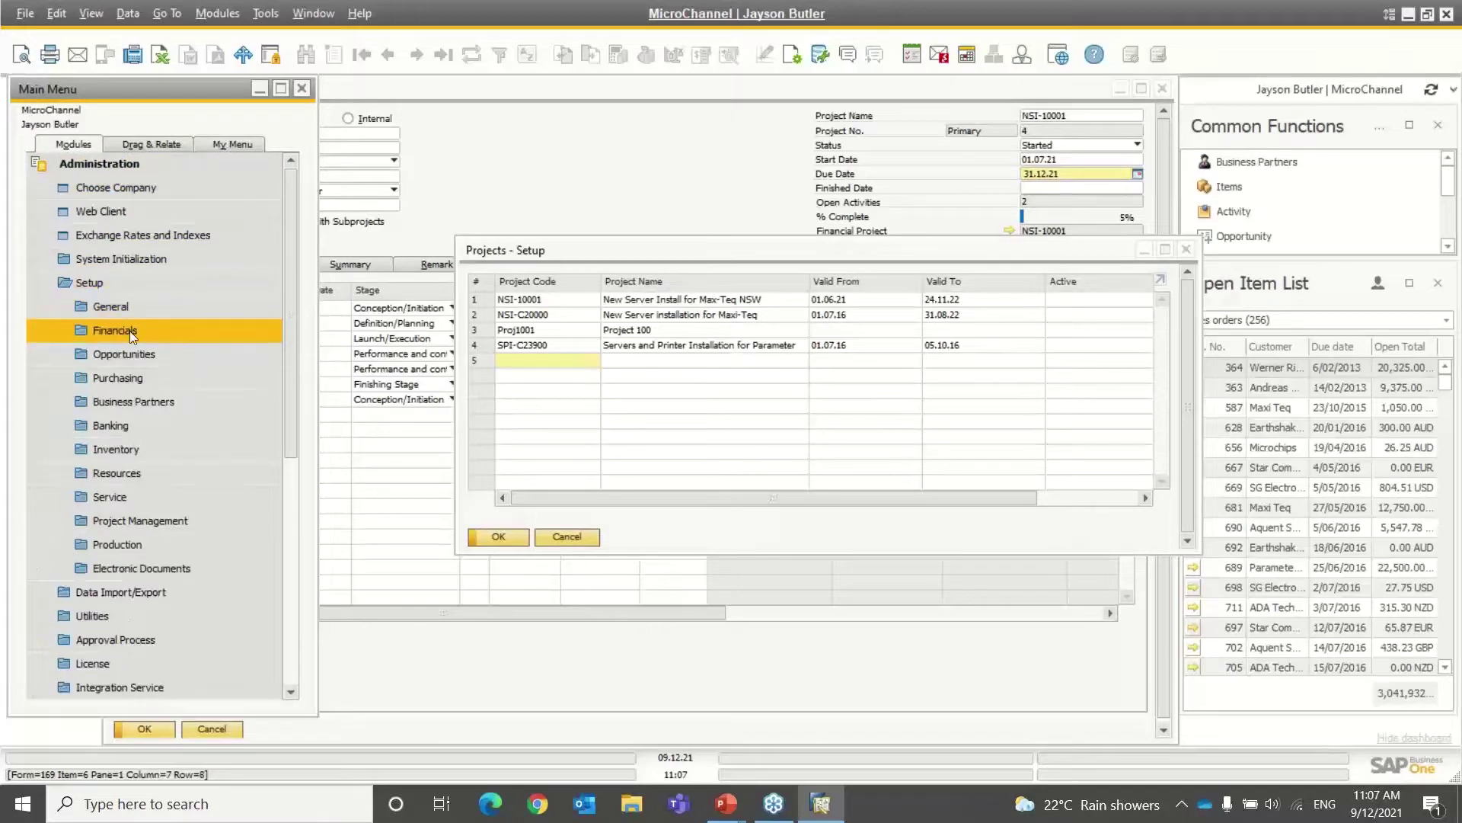
{"action": "left_click", "coordinate": [129, 330]}
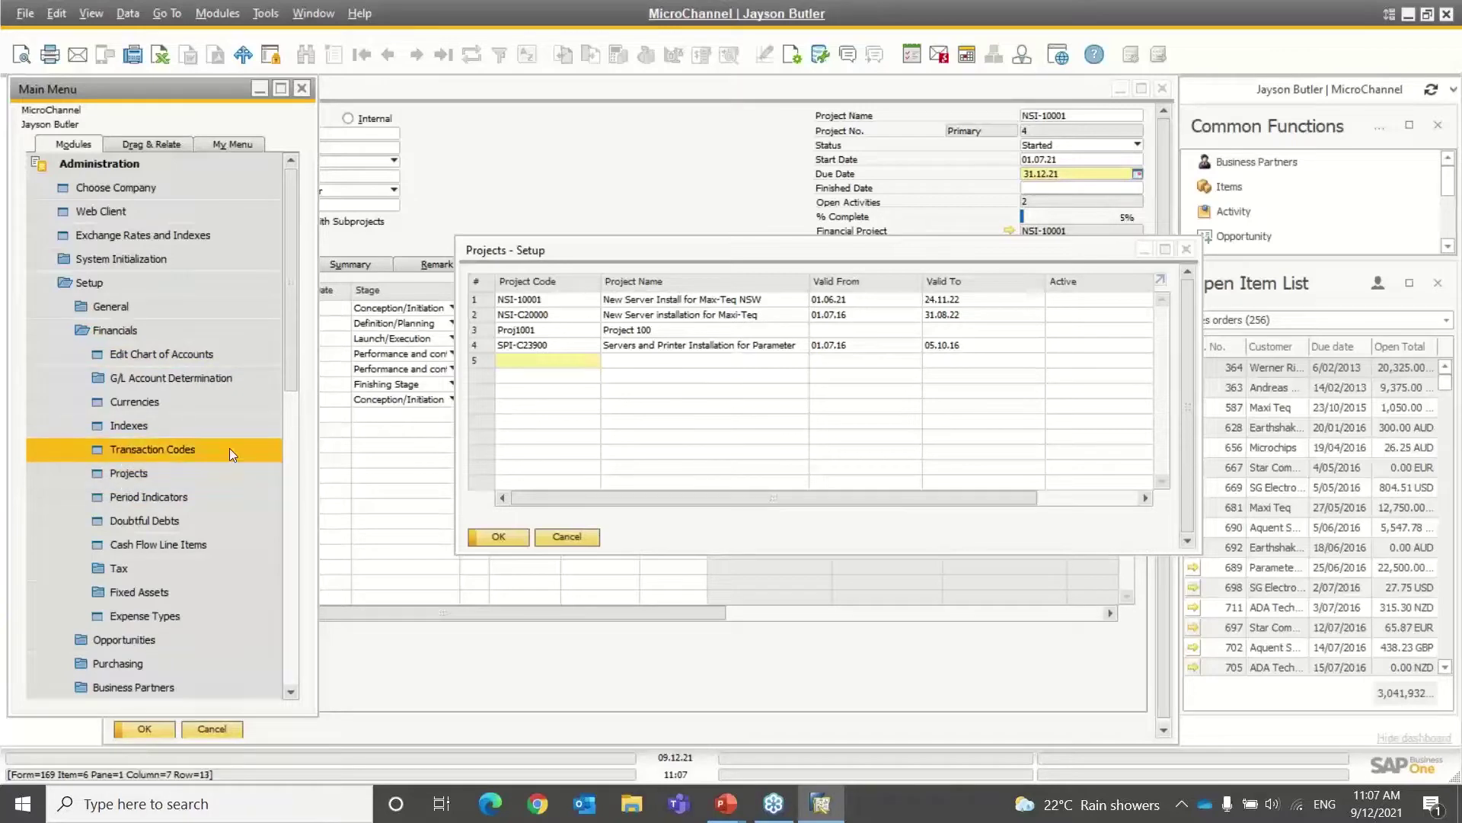
{"action": "left_click", "coordinate": [573, 540]}
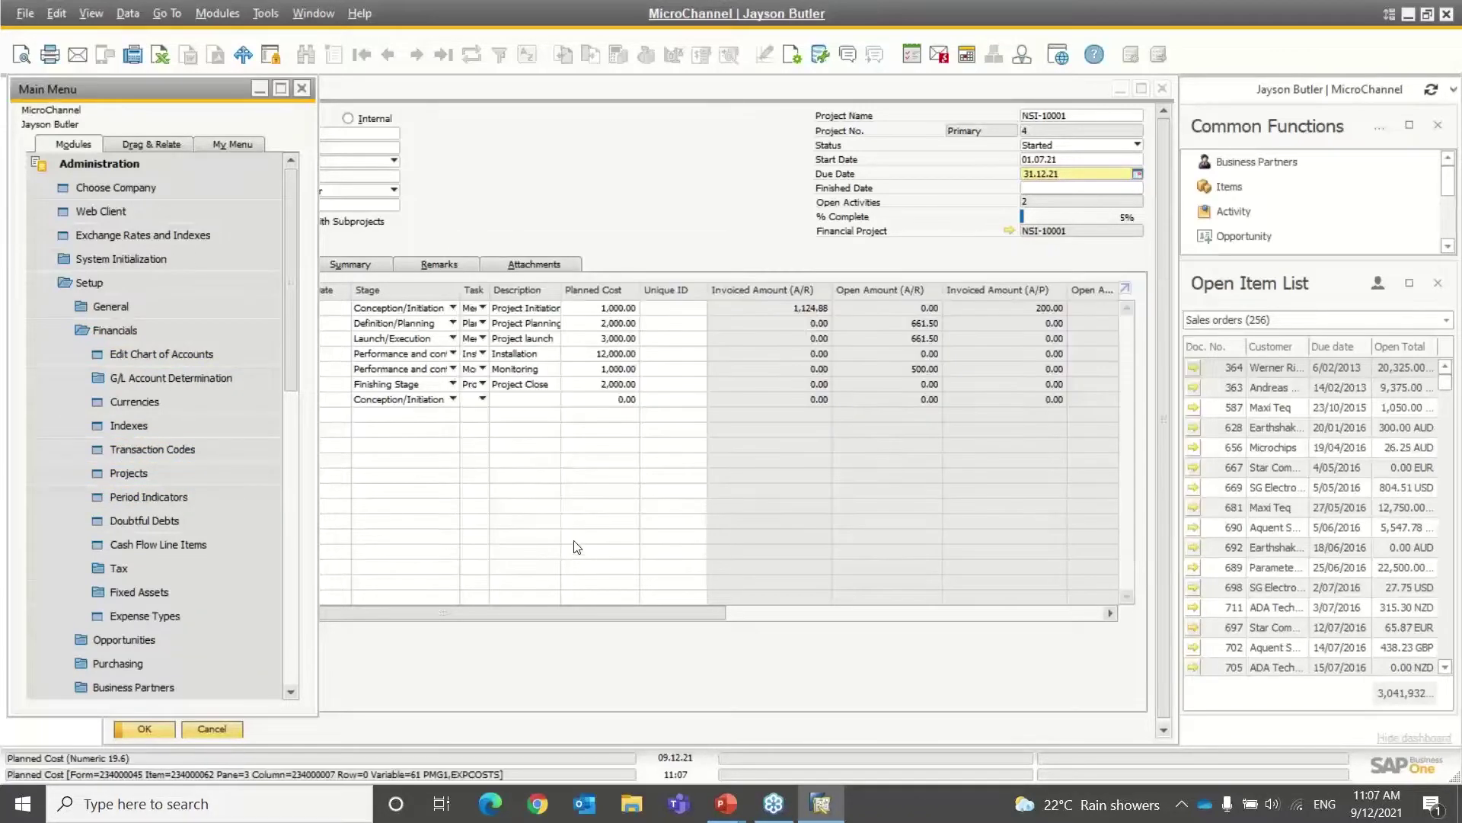
{"action": "left_click", "coordinate": [656, 175]}
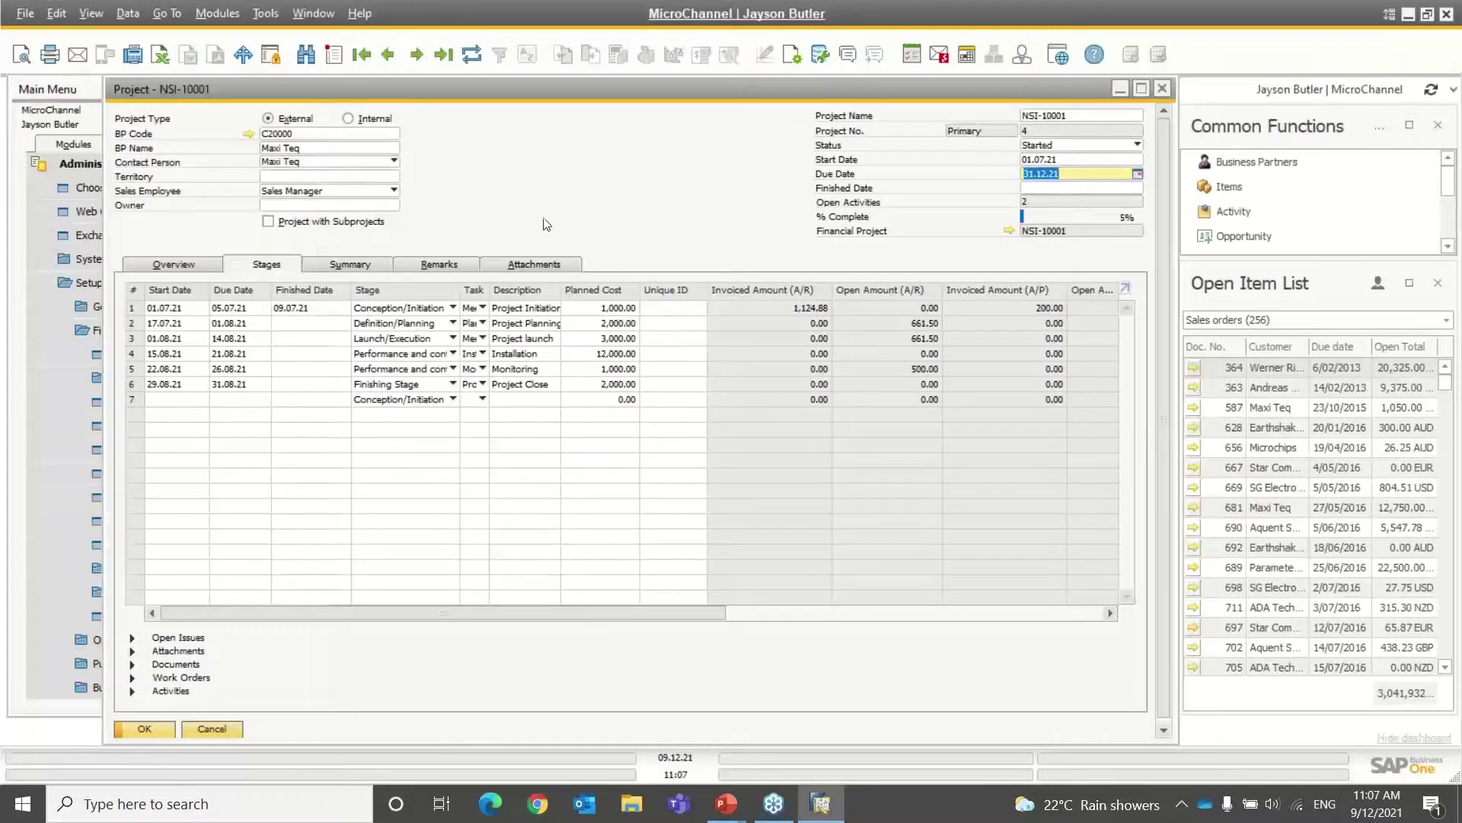
Examine the project's overview details, including the risk level options and the comments field.
{"action": "left_click", "coordinate": [178, 265]}
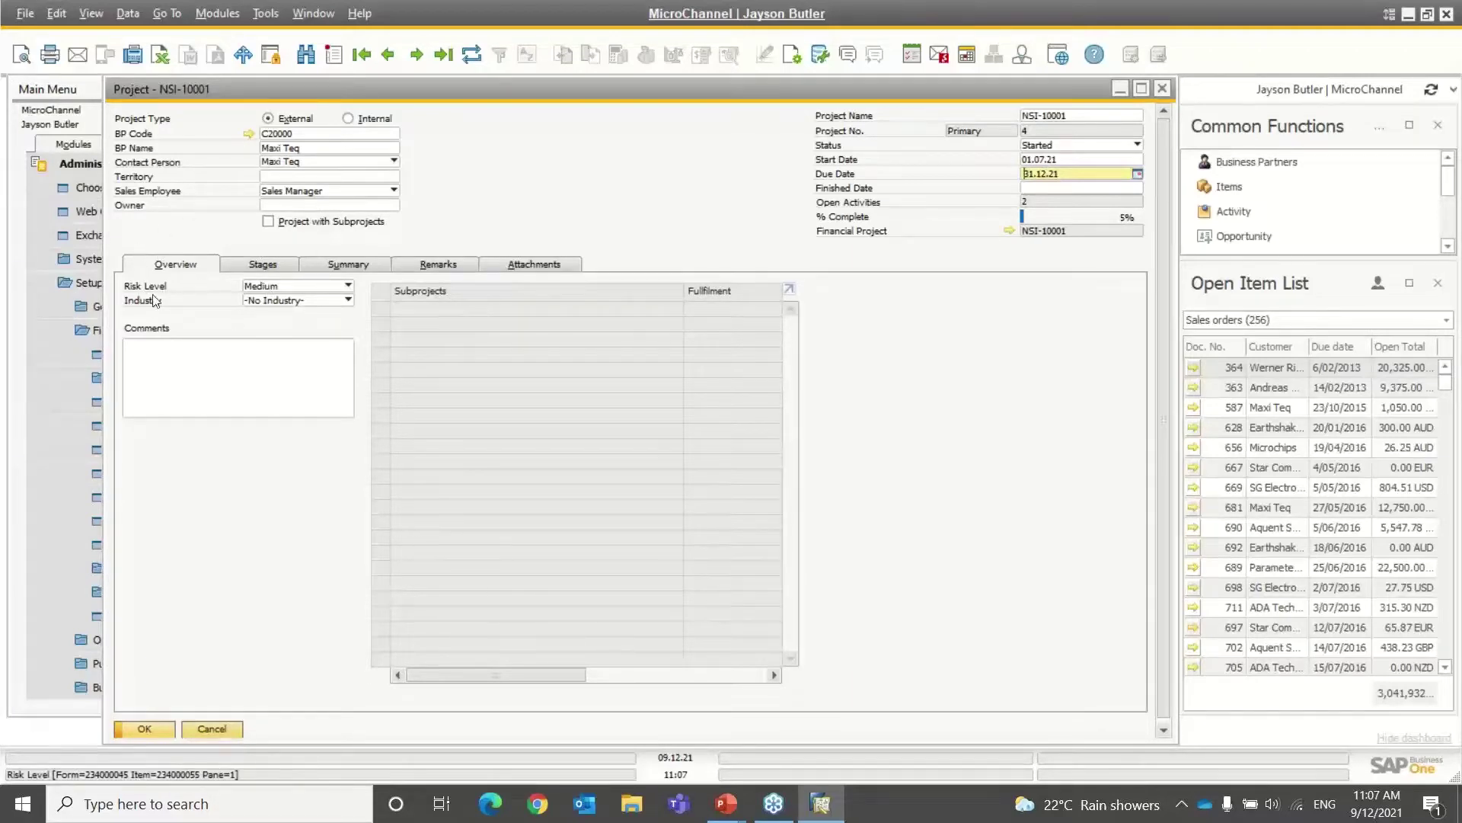
{"action": "left_click", "coordinate": [294, 286]}
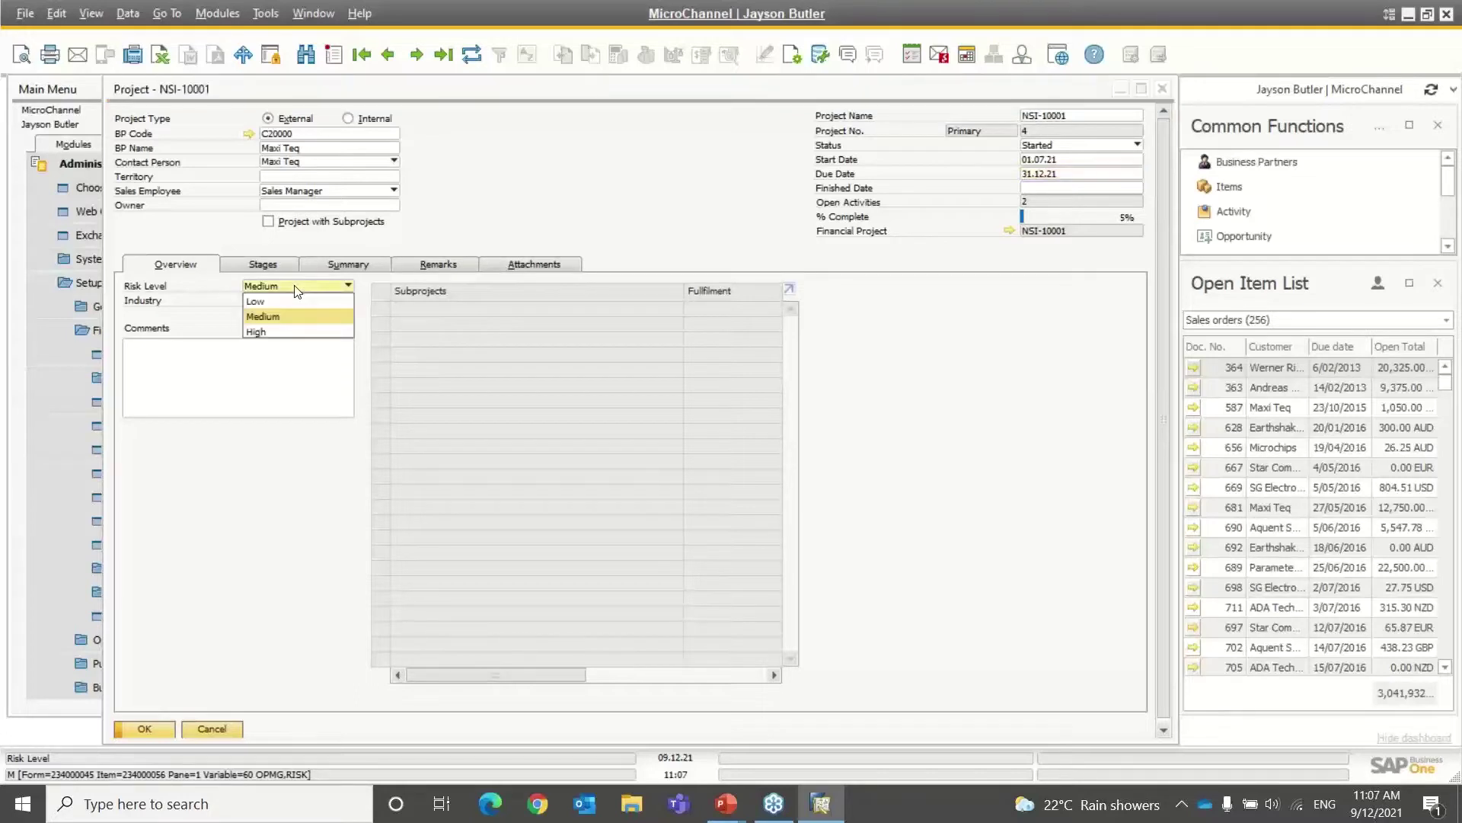
{"action": "left_click", "coordinate": [297, 291]}
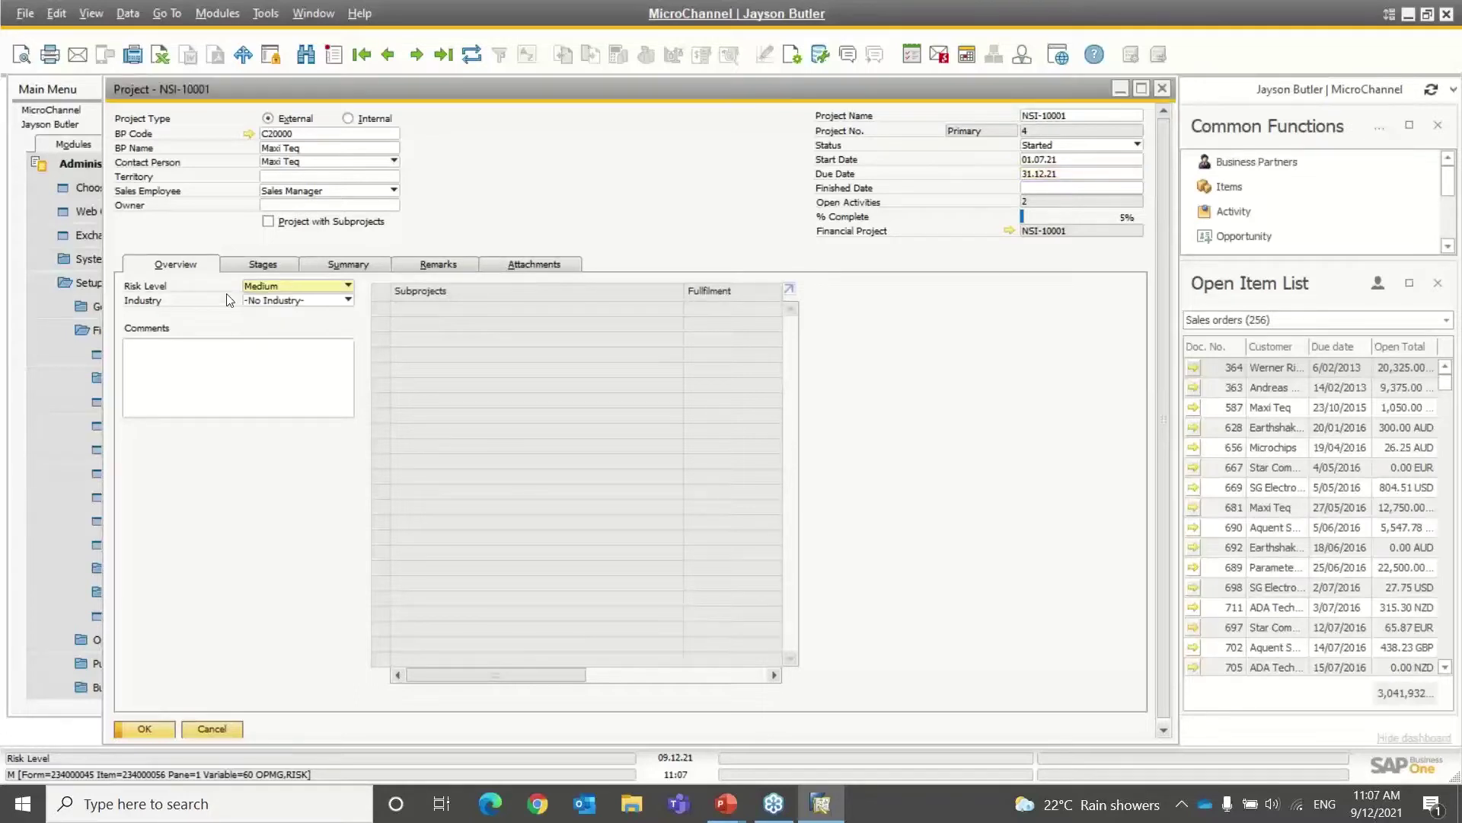
{"action": "left_click", "coordinate": [205, 381]}
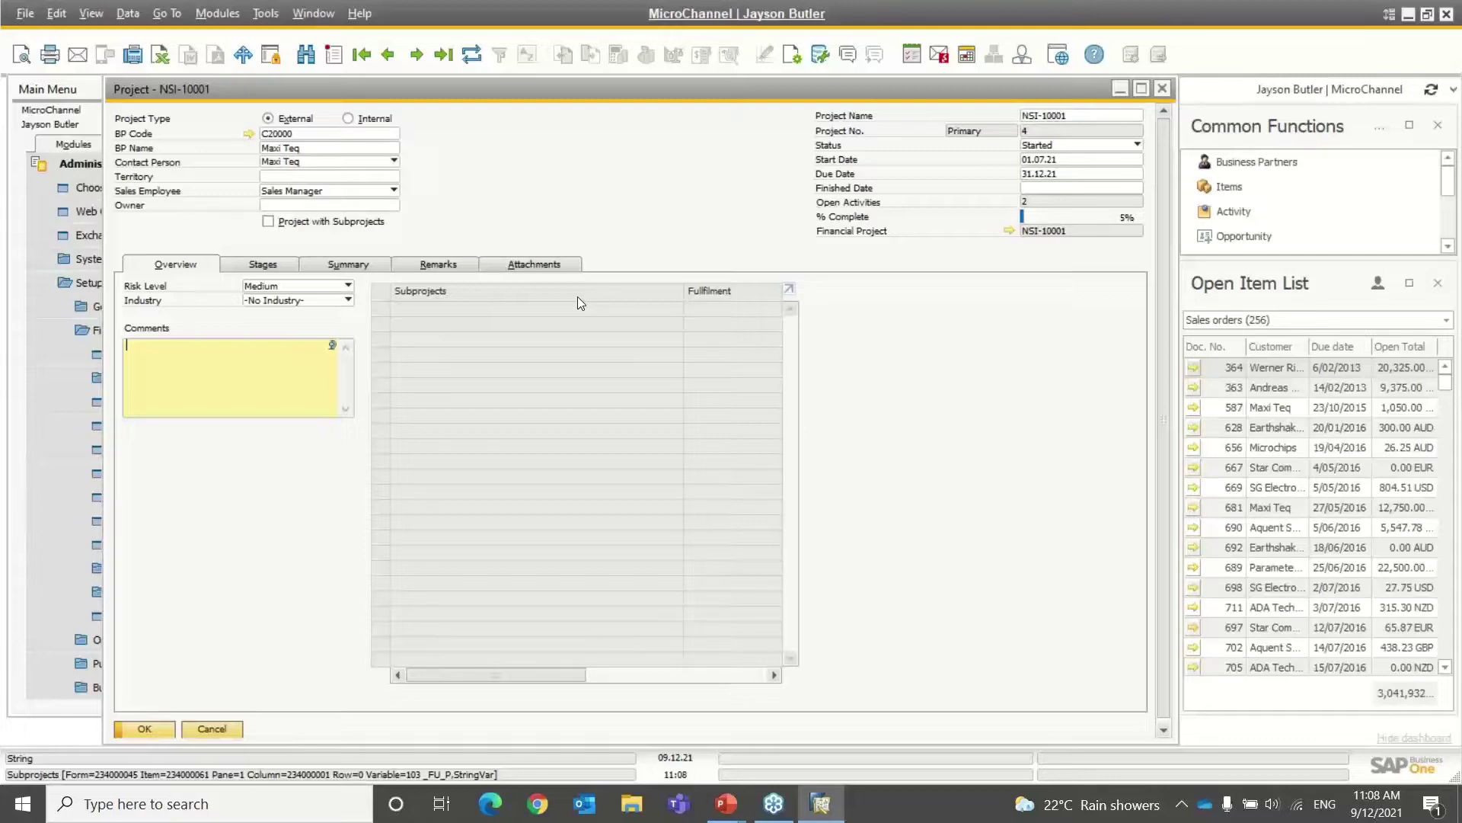
Examine the stage options available for the project's first stage line and move the project window aside to uncover the main menu.
{"action": "left_click", "coordinate": [257, 268]}
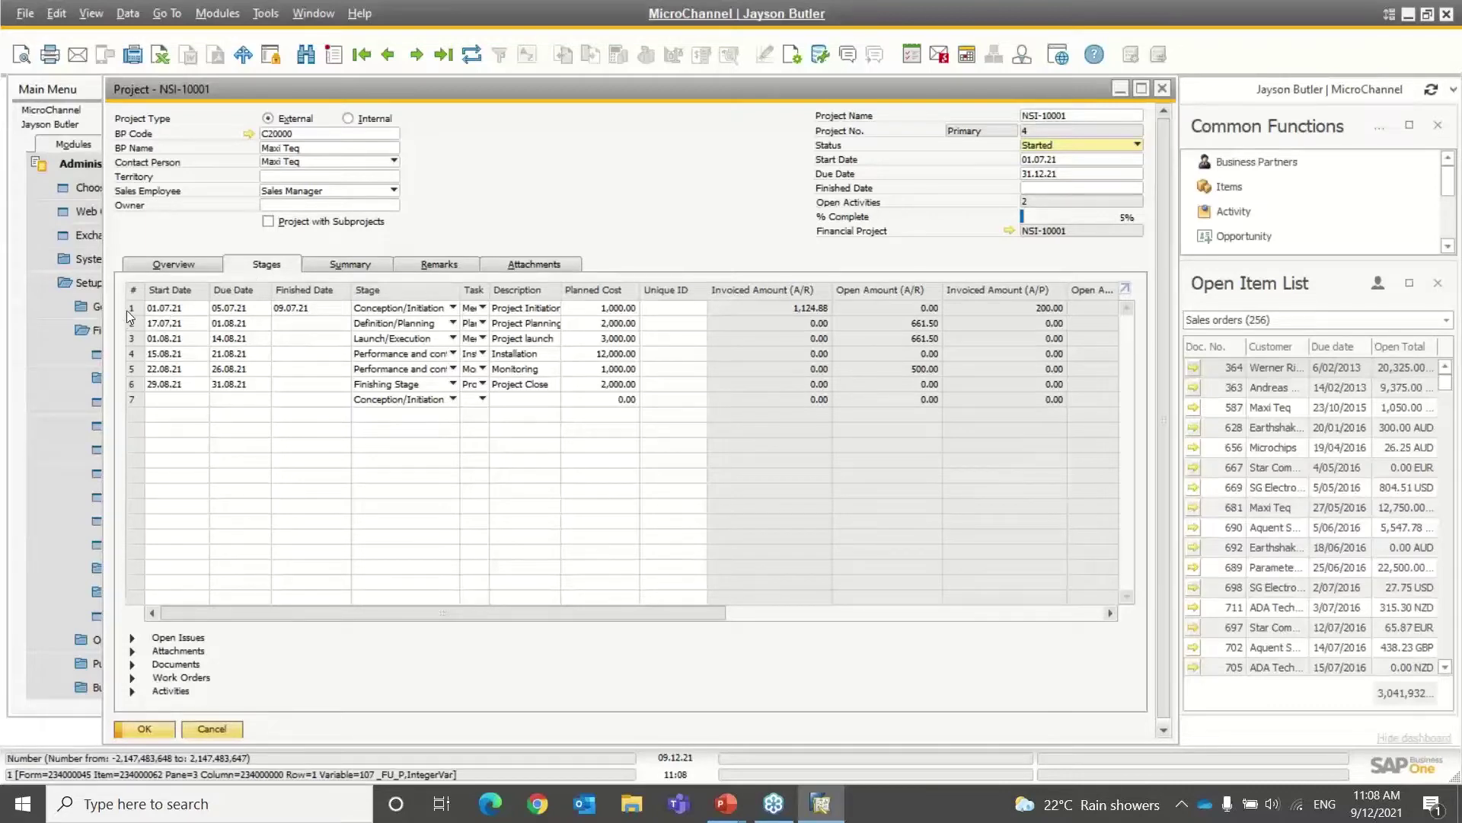
{"action": "left_click", "coordinate": [377, 323]}
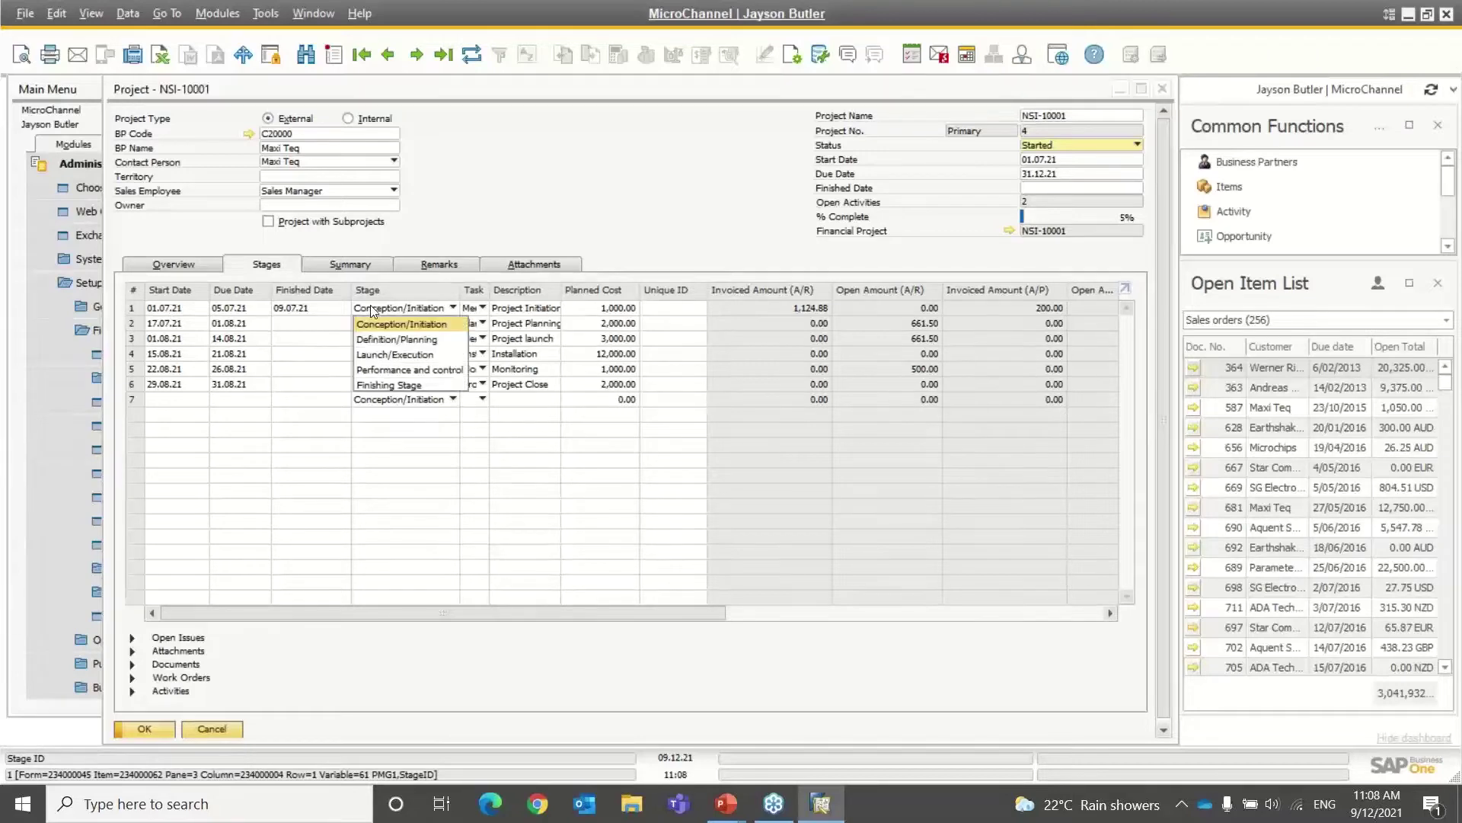
{"action": "left_click", "coordinate": [463, 133]}
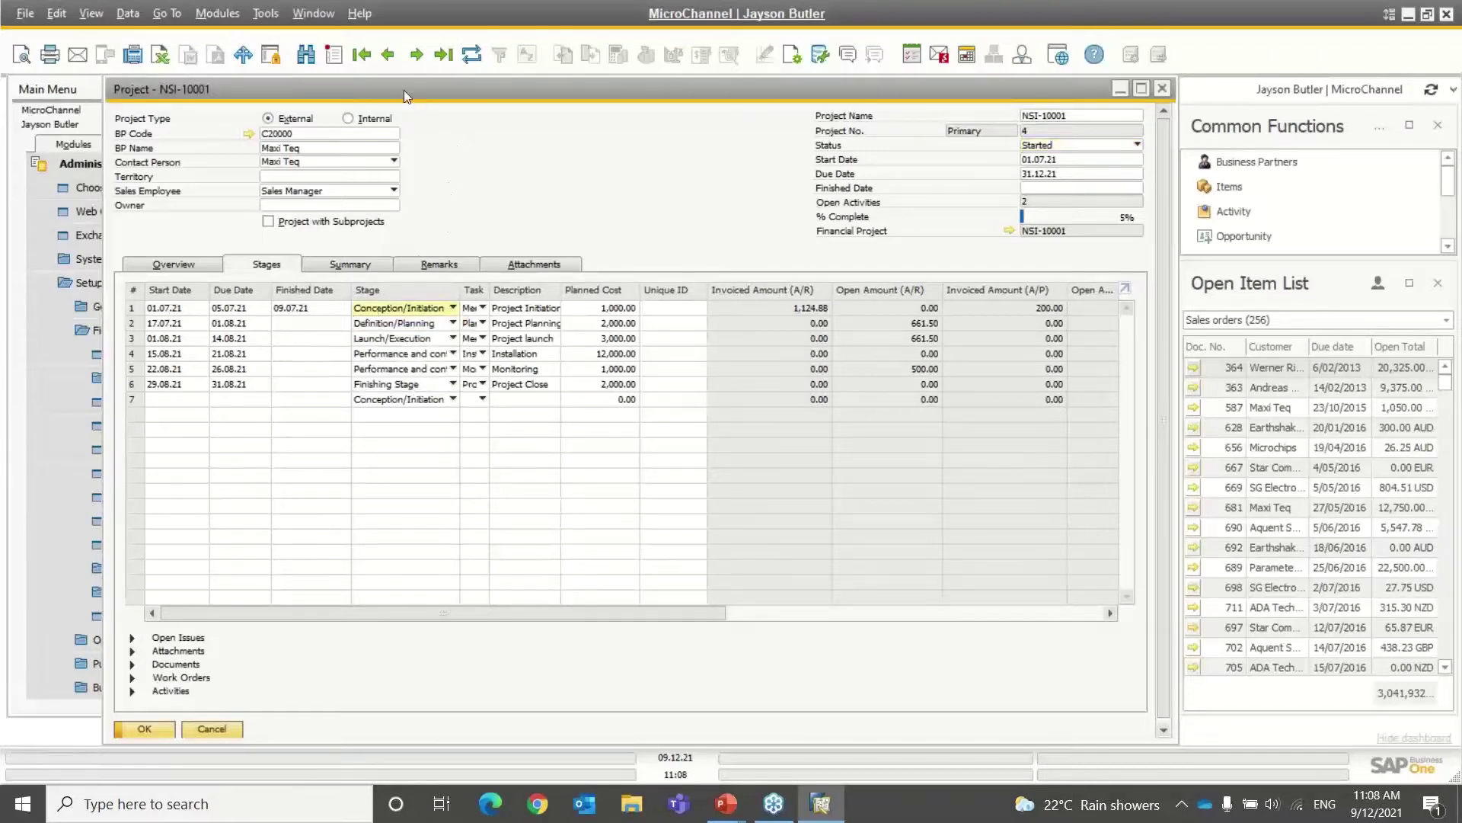
{"action": "left_click_drag", "start_coordinate": [403, 90], "coordinate": [611, 109]}
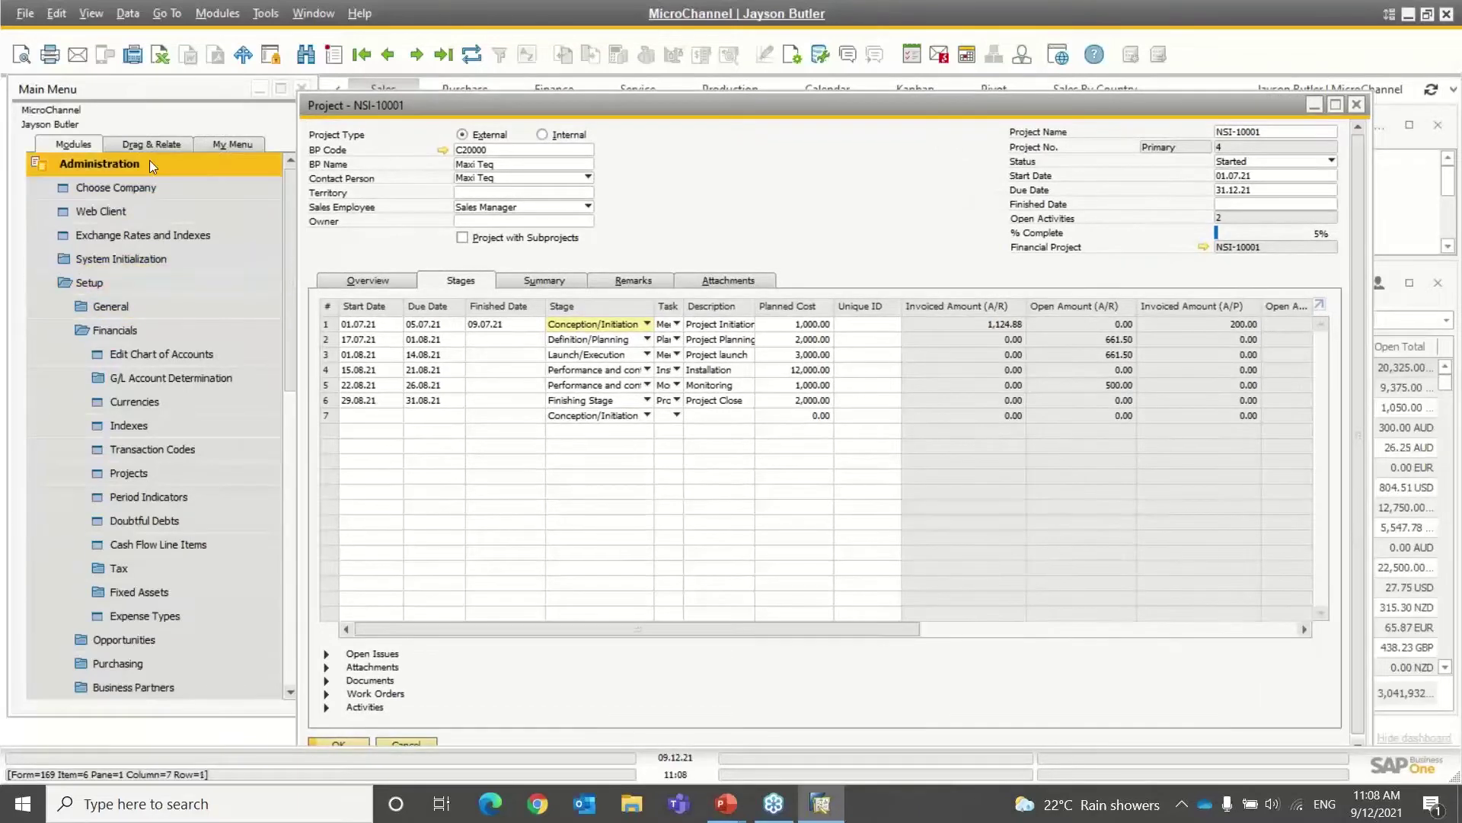
View the list of project stages defined in the Administration setup for Project Management and close it without changes.
{"action": "left_click", "coordinate": [113, 331]}
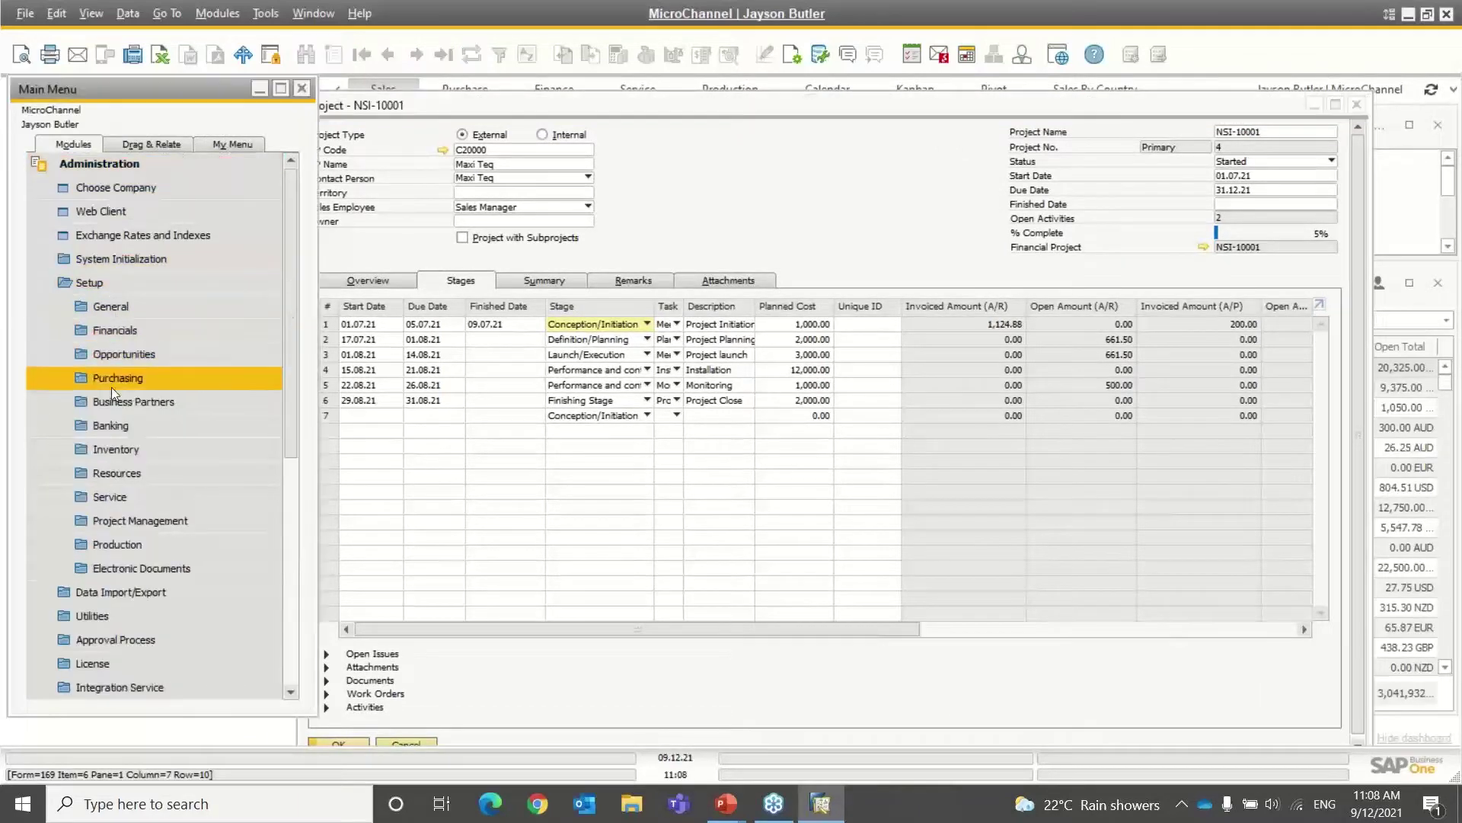
{"action": "left_click", "coordinate": [127, 519]}
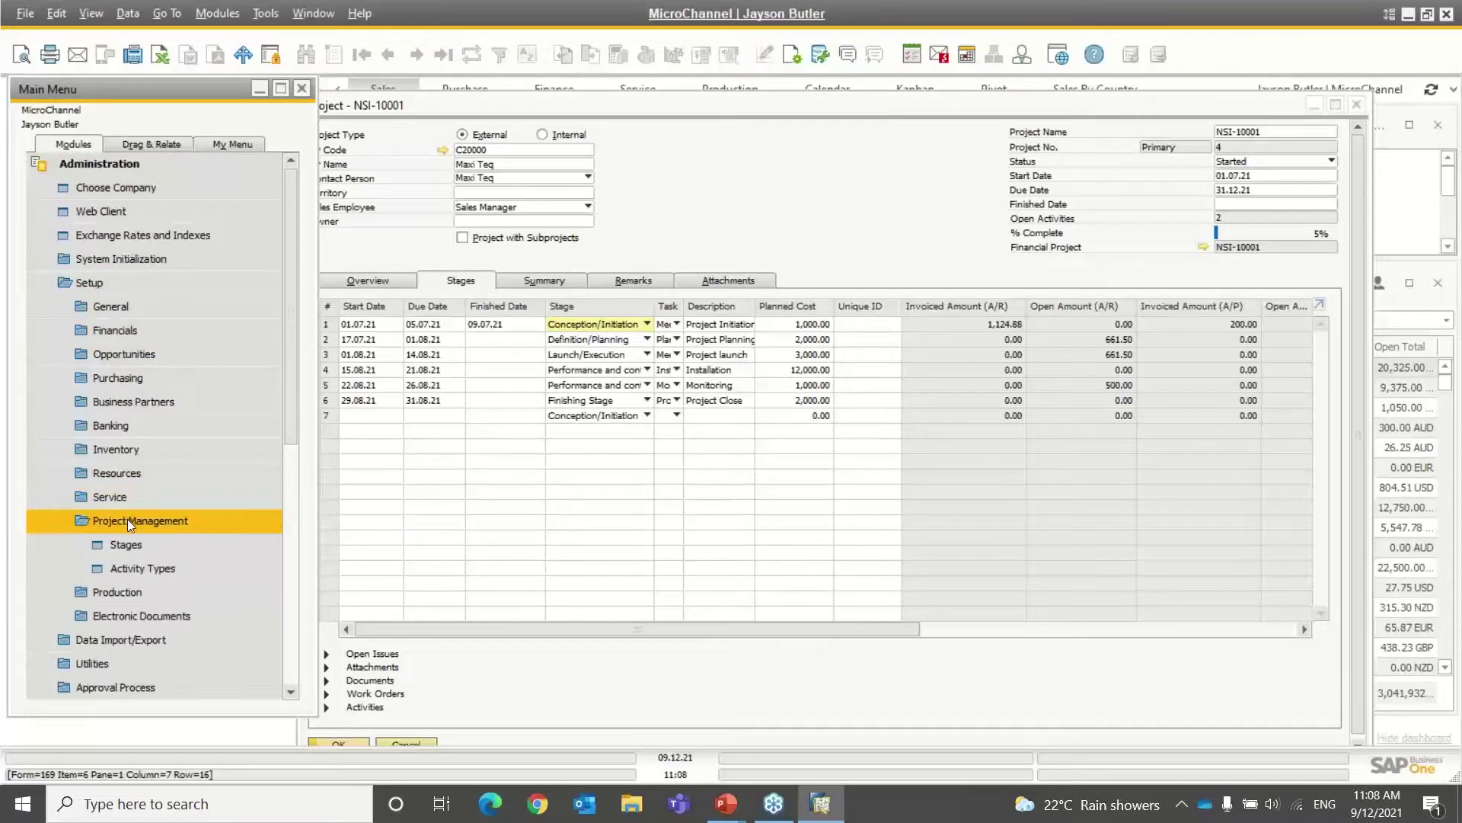
{"action": "left_click", "coordinate": [124, 542]}
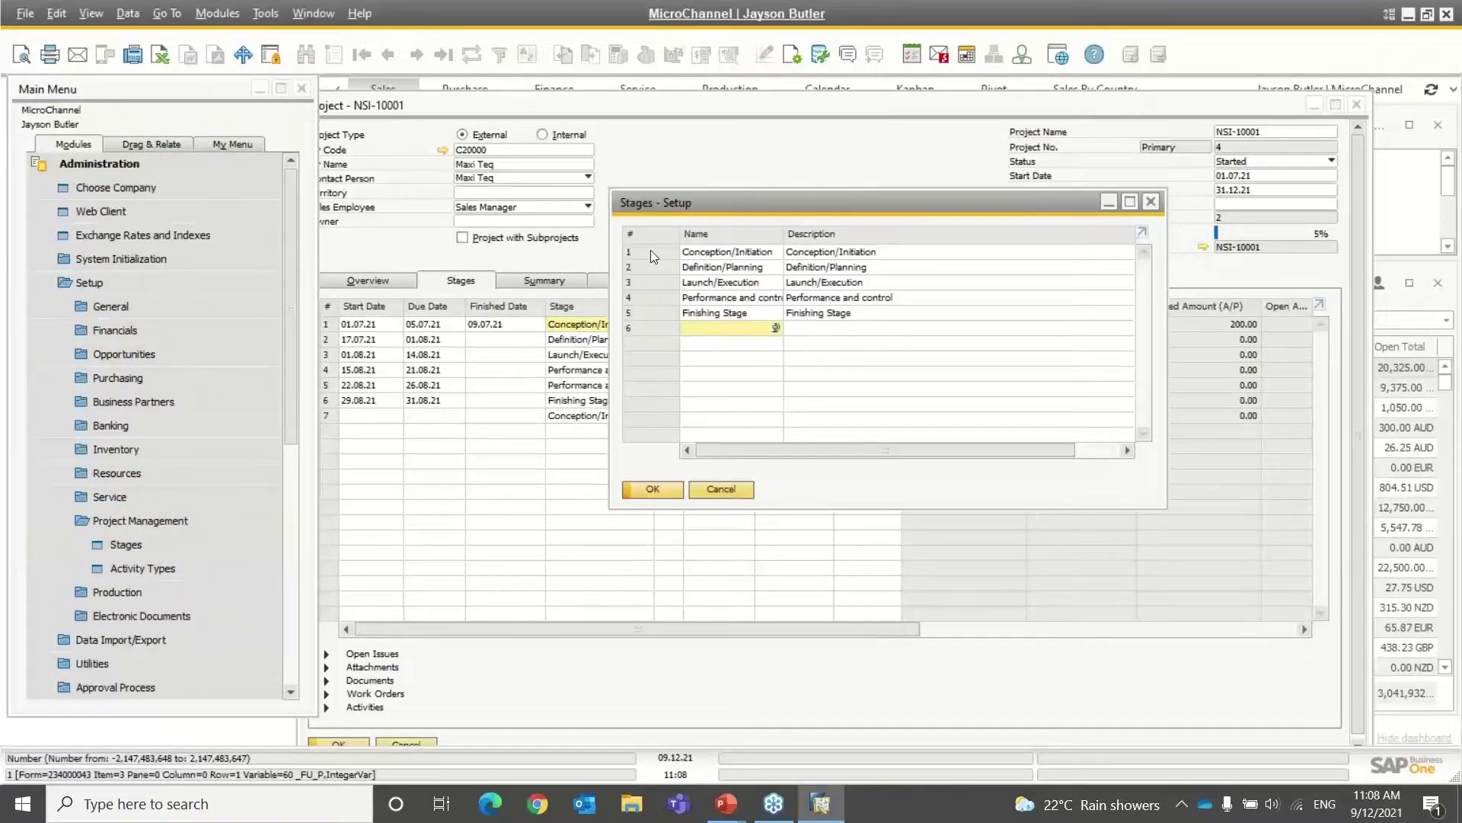
{"action": "left_click", "coordinate": [721, 487]}
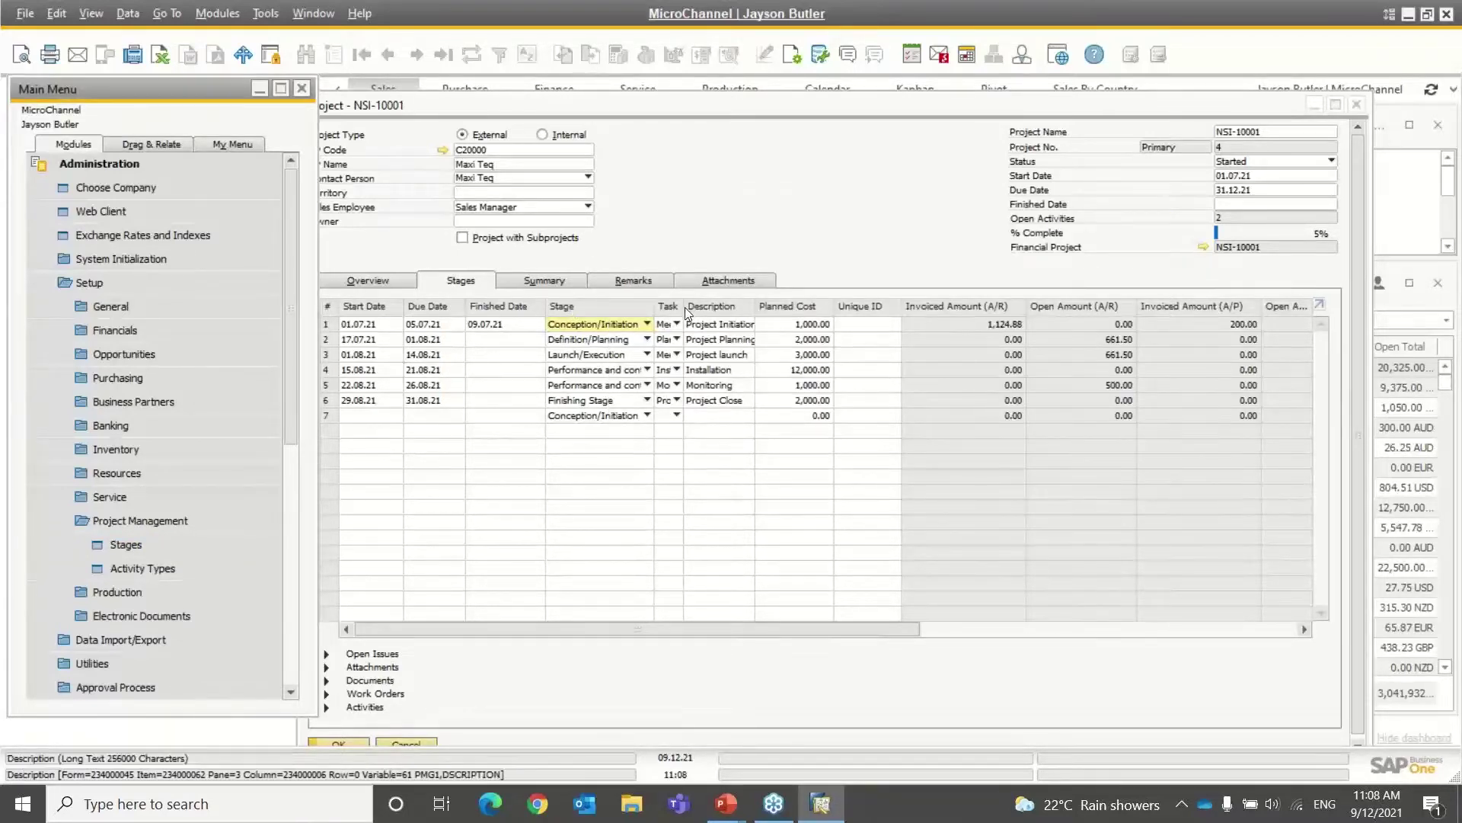
Examine the task options for the first stage line and the task setup list for defining new ones, leaving the list without changes.
{"action": "left_click", "coordinate": [678, 325]}
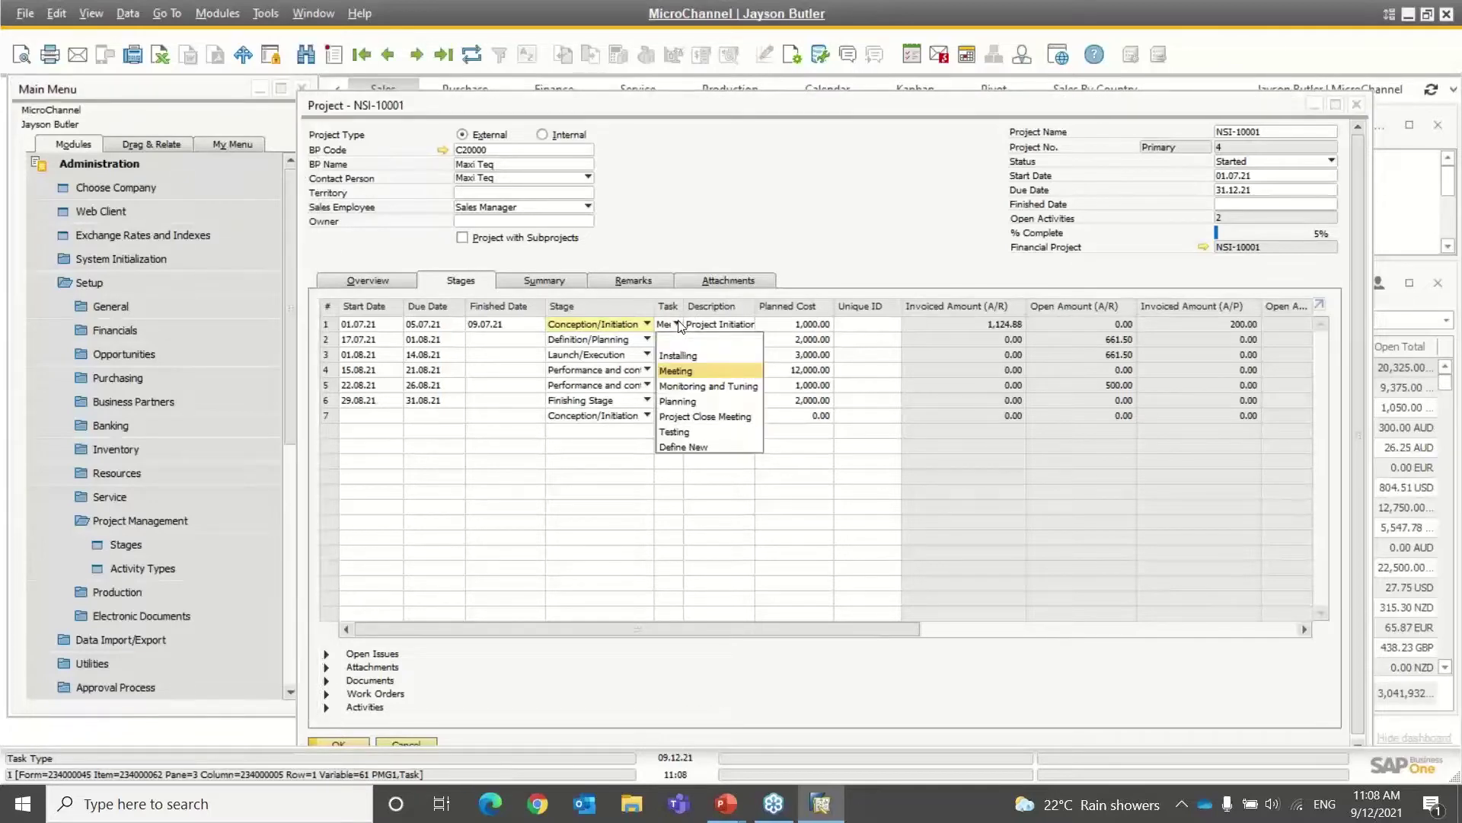
{"action": "left_click", "coordinate": [676, 447]}
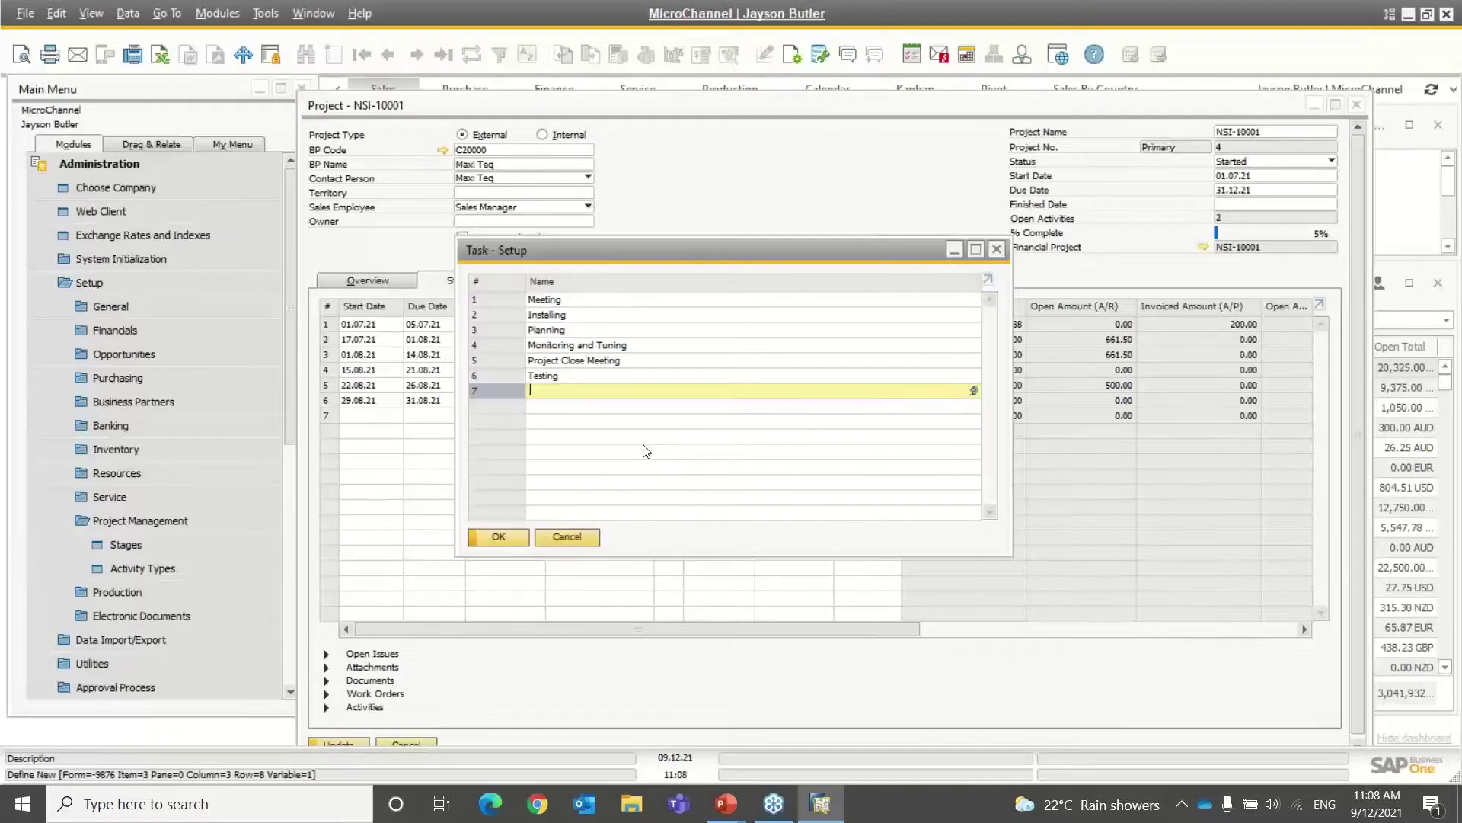
{"action": "left_click", "coordinate": [581, 539]}
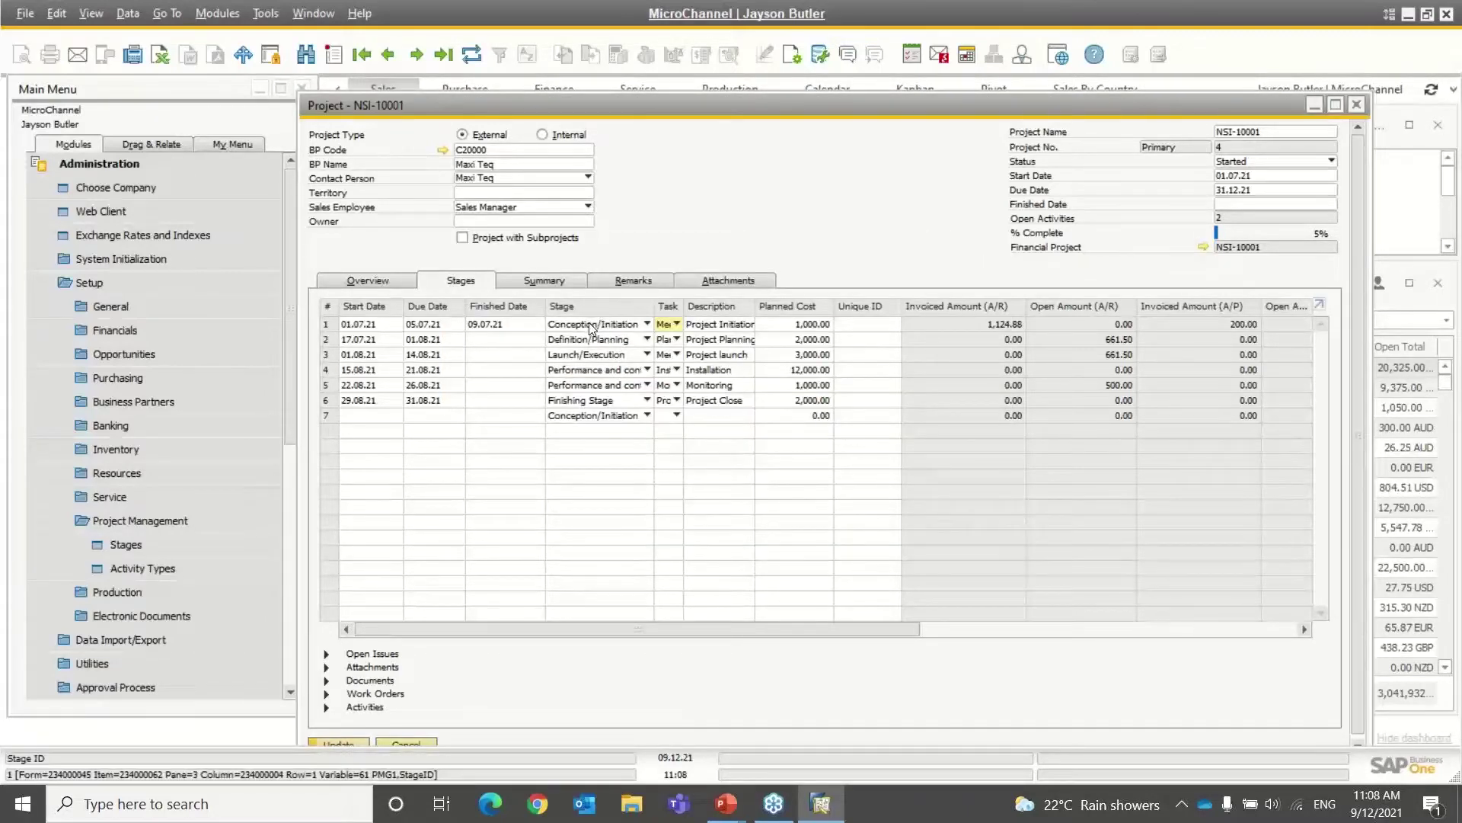
Widen the task column and maximize the project window to examine the stage descriptions and planned costs.
{"action": "left_click", "coordinate": [718, 326]}
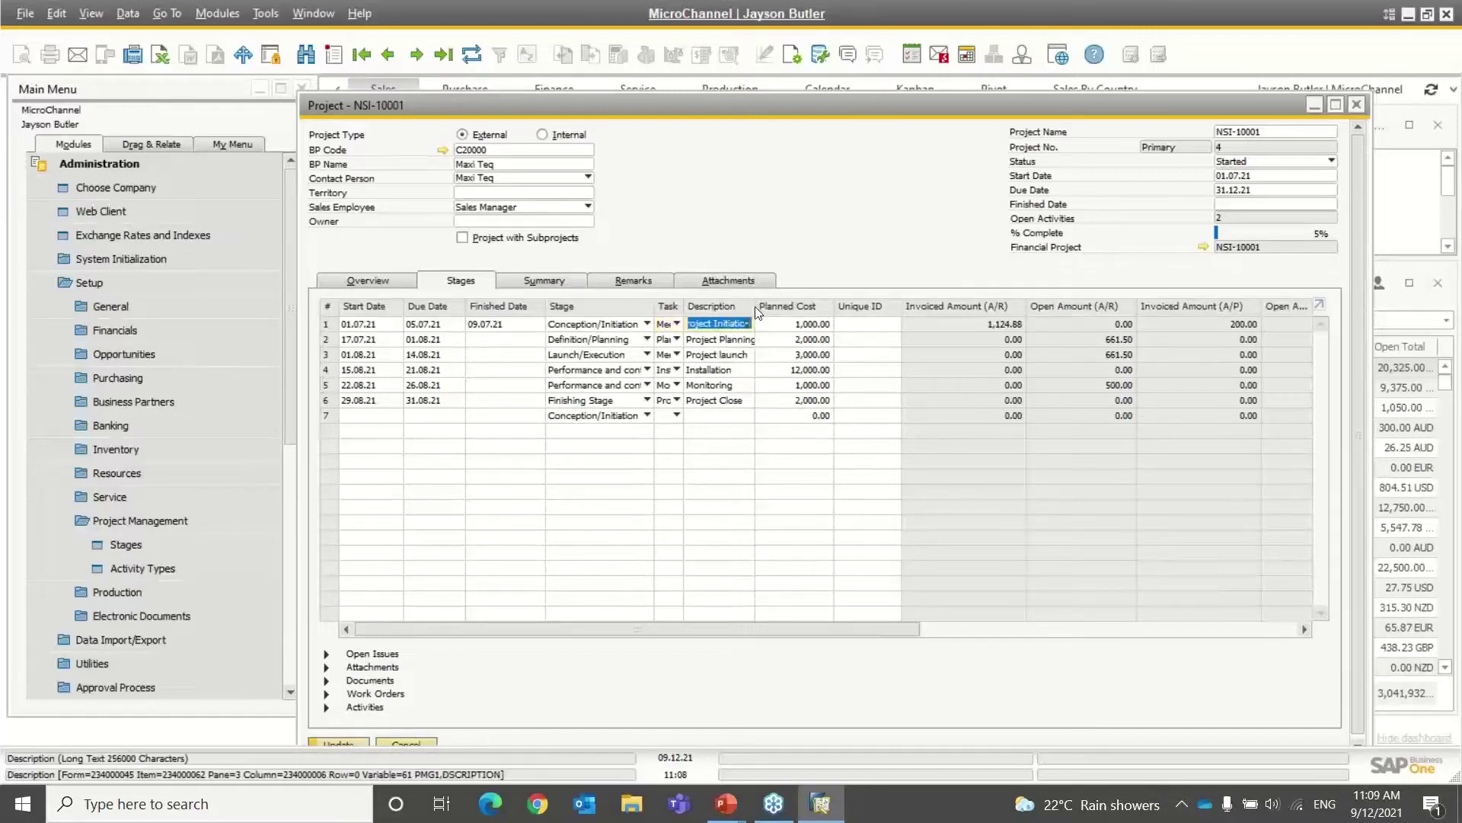
{"action": "mouse_move", "coordinate": [755, 306]}
{"action": "left_mouse_down"}
{"action": "mouse_move", "coordinate": [785, 306]}
{"action": "mouse_move", "coordinate": [749, 306]}
{"action": "left_mouse_up"}
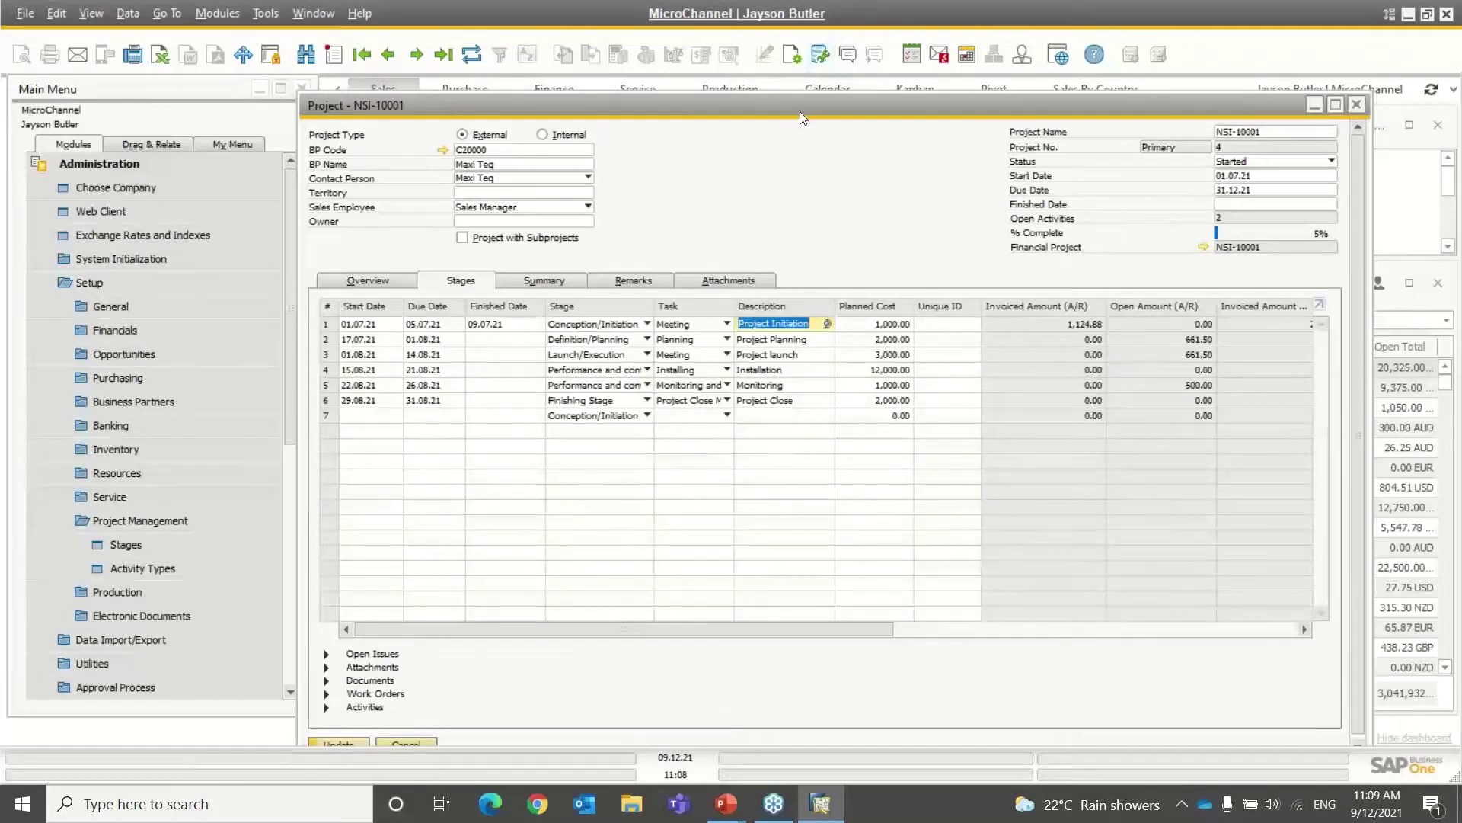
{"action": "double_click", "coordinate": [799, 110]}
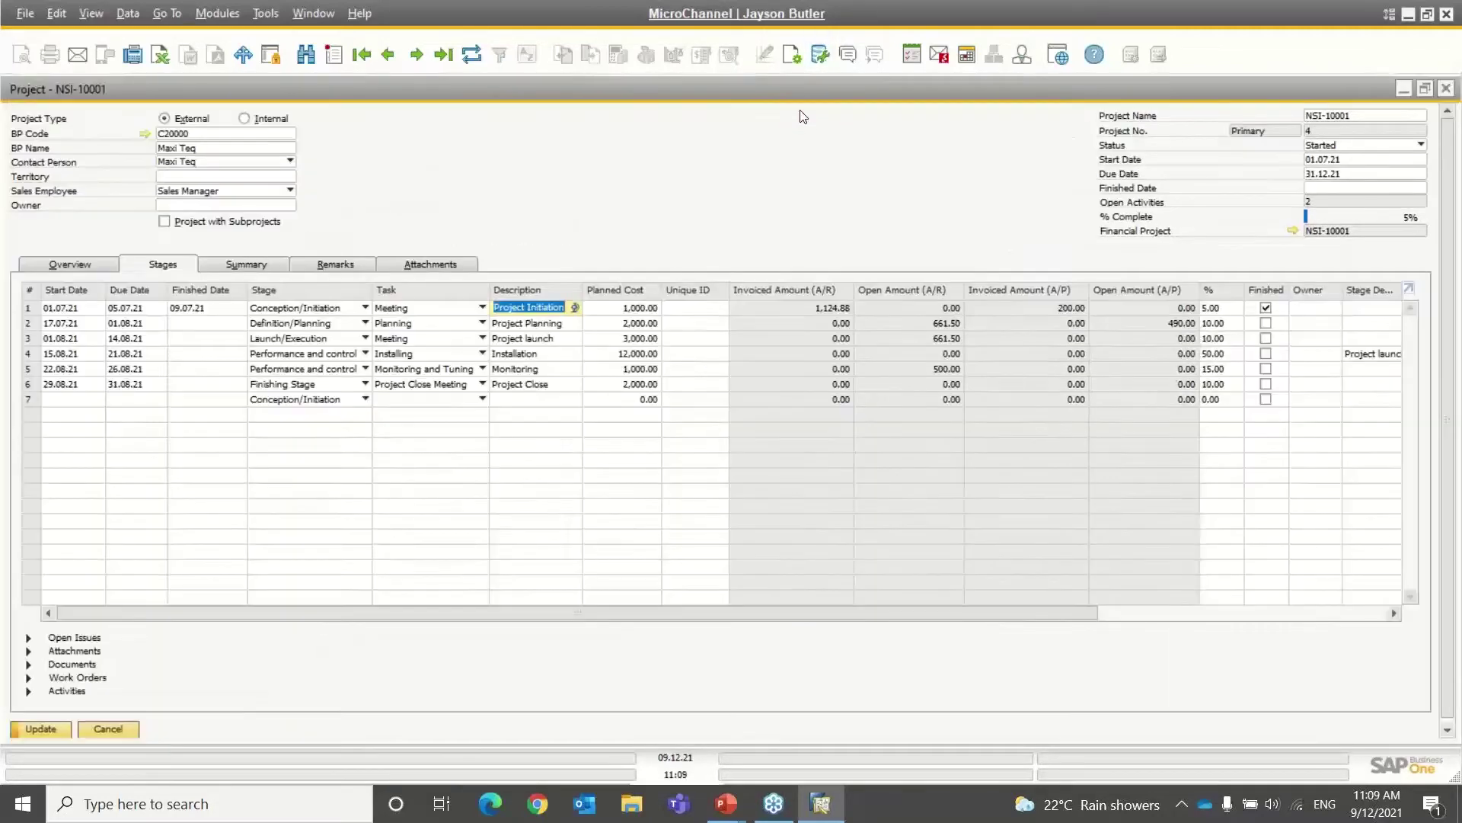
{"action": "left_click", "coordinate": [631, 308]}
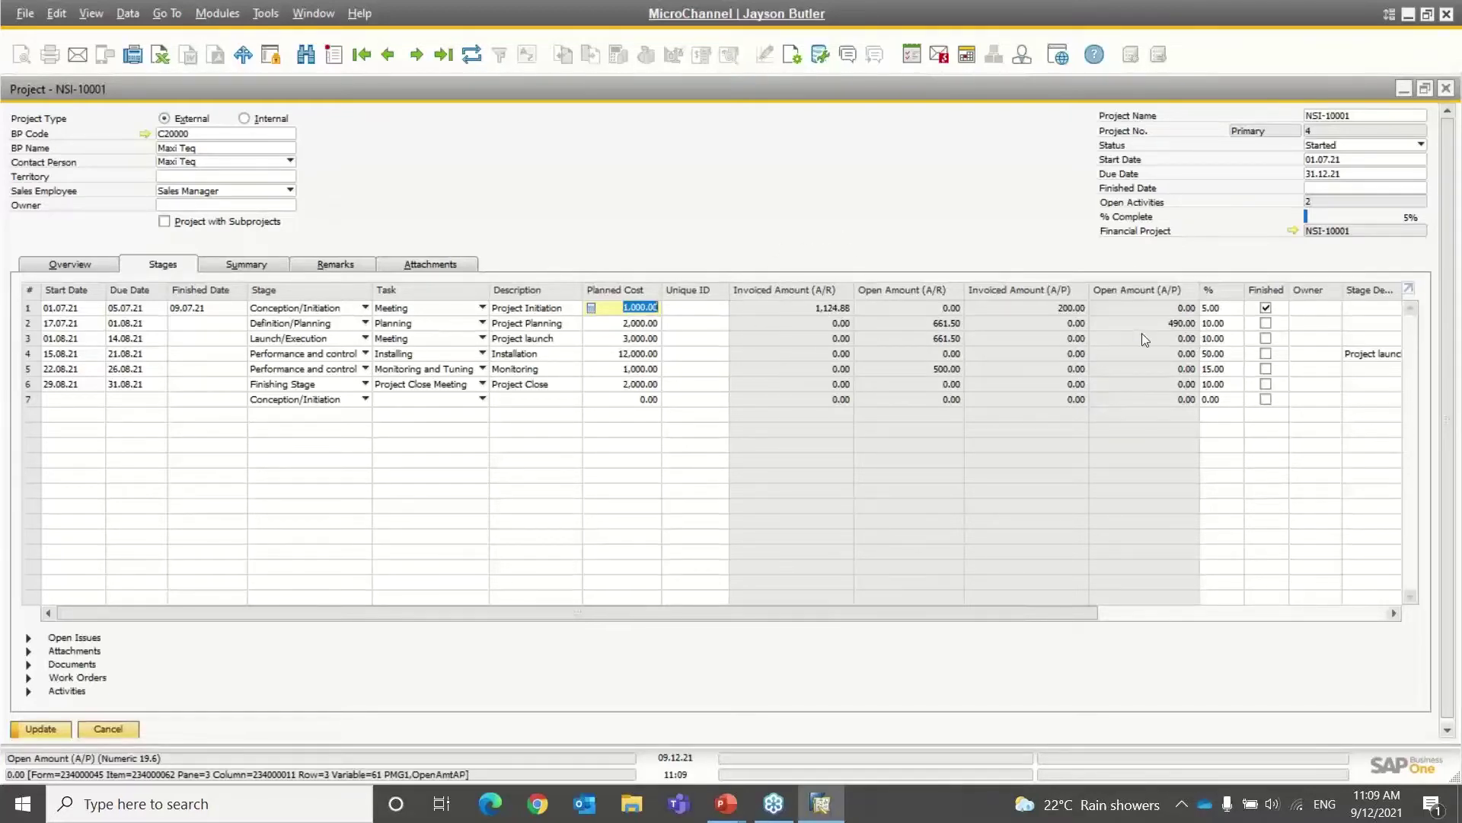
Review the stages' contribution percentages, mark the Project Planning stage as finished and update the project.
{"action": "left_click", "coordinate": [1219, 308]}
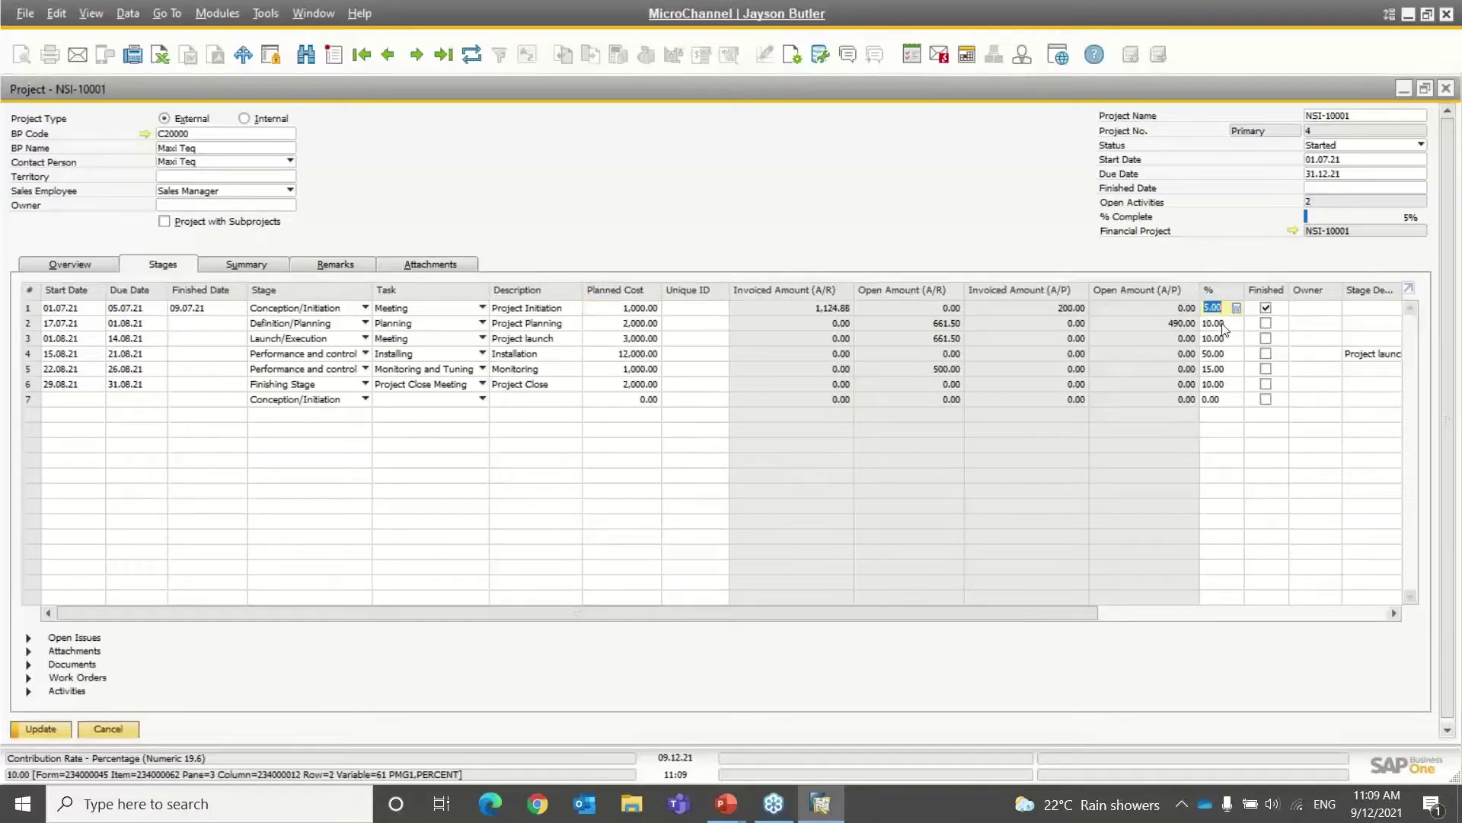
{"action": "left_click", "coordinate": [1222, 323]}
{"action": "left_click", "coordinate": [1220, 338]}
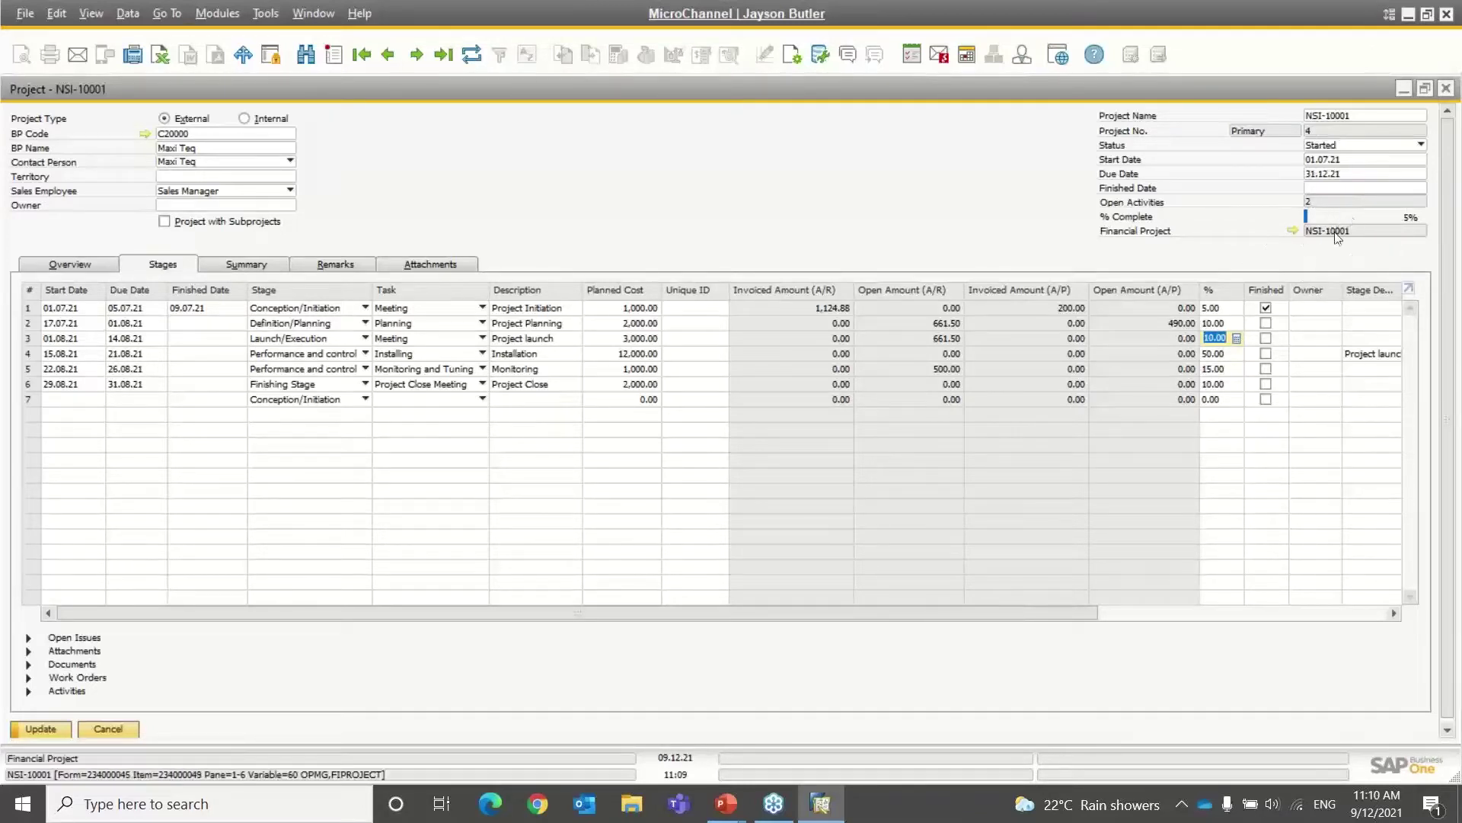
{"action": "left_click", "coordinate": [1266, 324]}
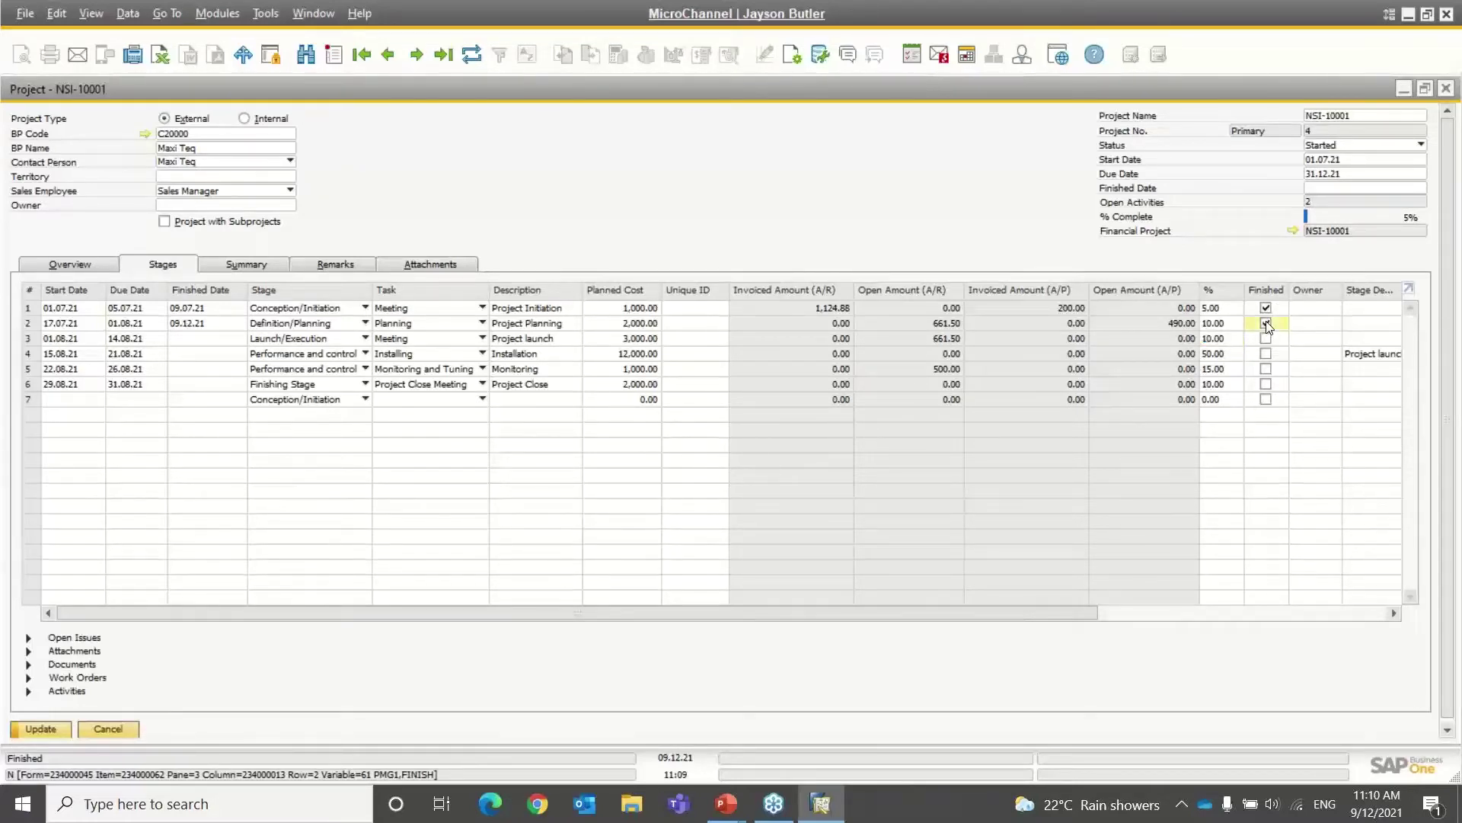
{"action": "left_click", "coordinate": [38, 729]}
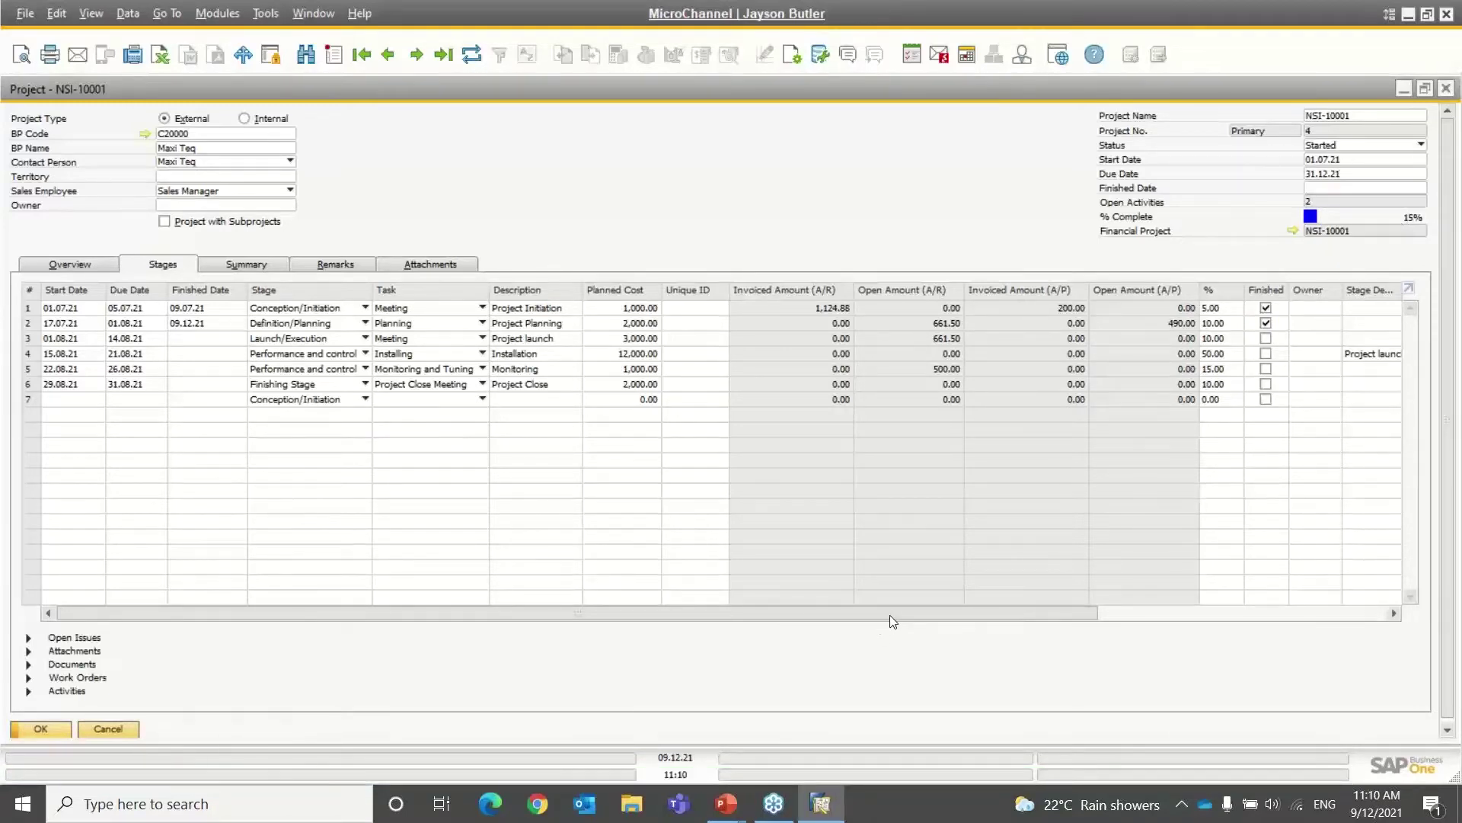
Examine the employees available as owner of the first stage and the stage dependencies of the Installation line.
{"action": "left_click_drag", "start_coordinate": [890, 616], "coordinate": [1152, 607]}
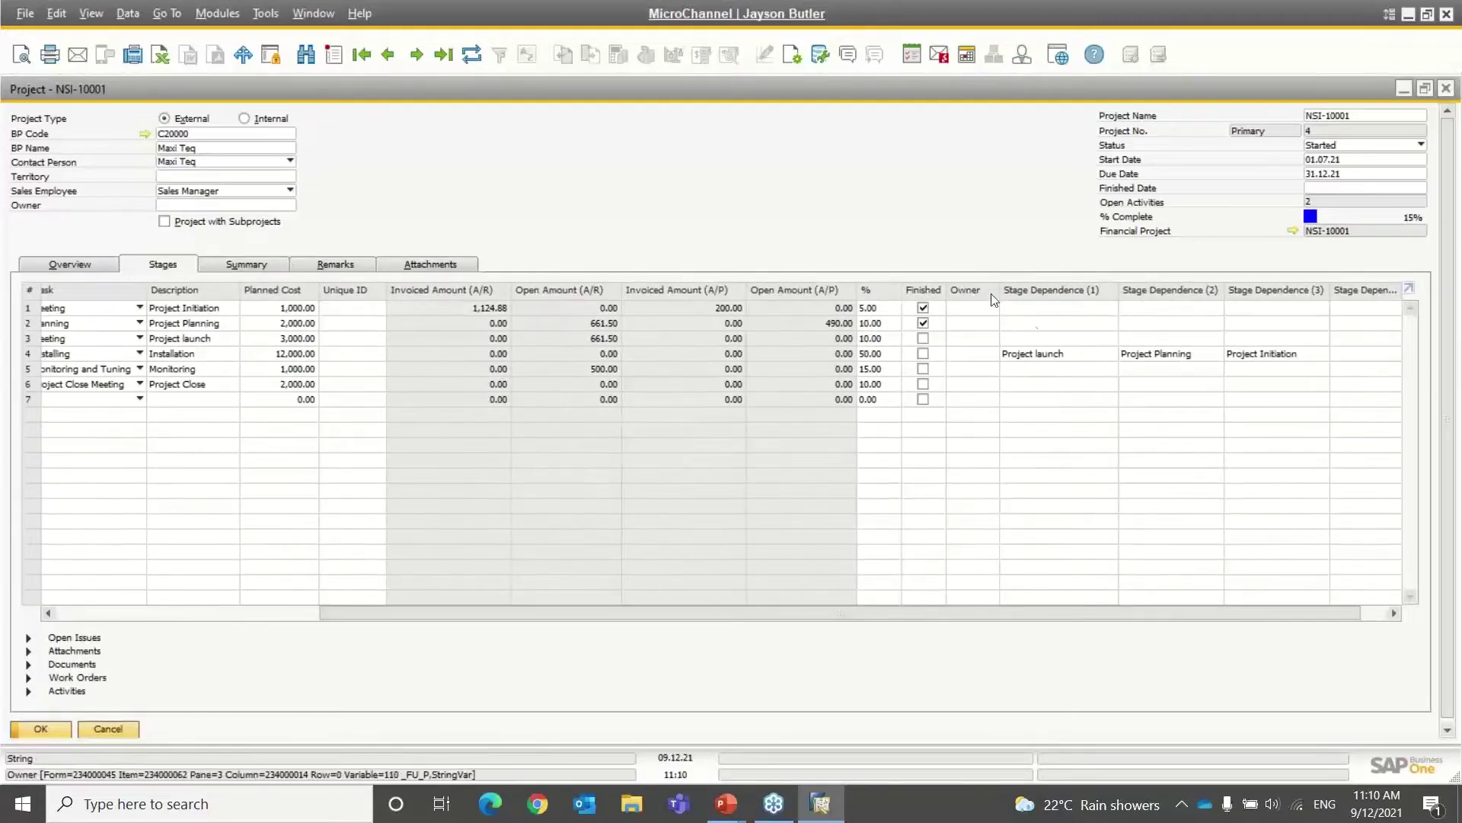
{"action": "left_click", "coordinate": [978, 309]}
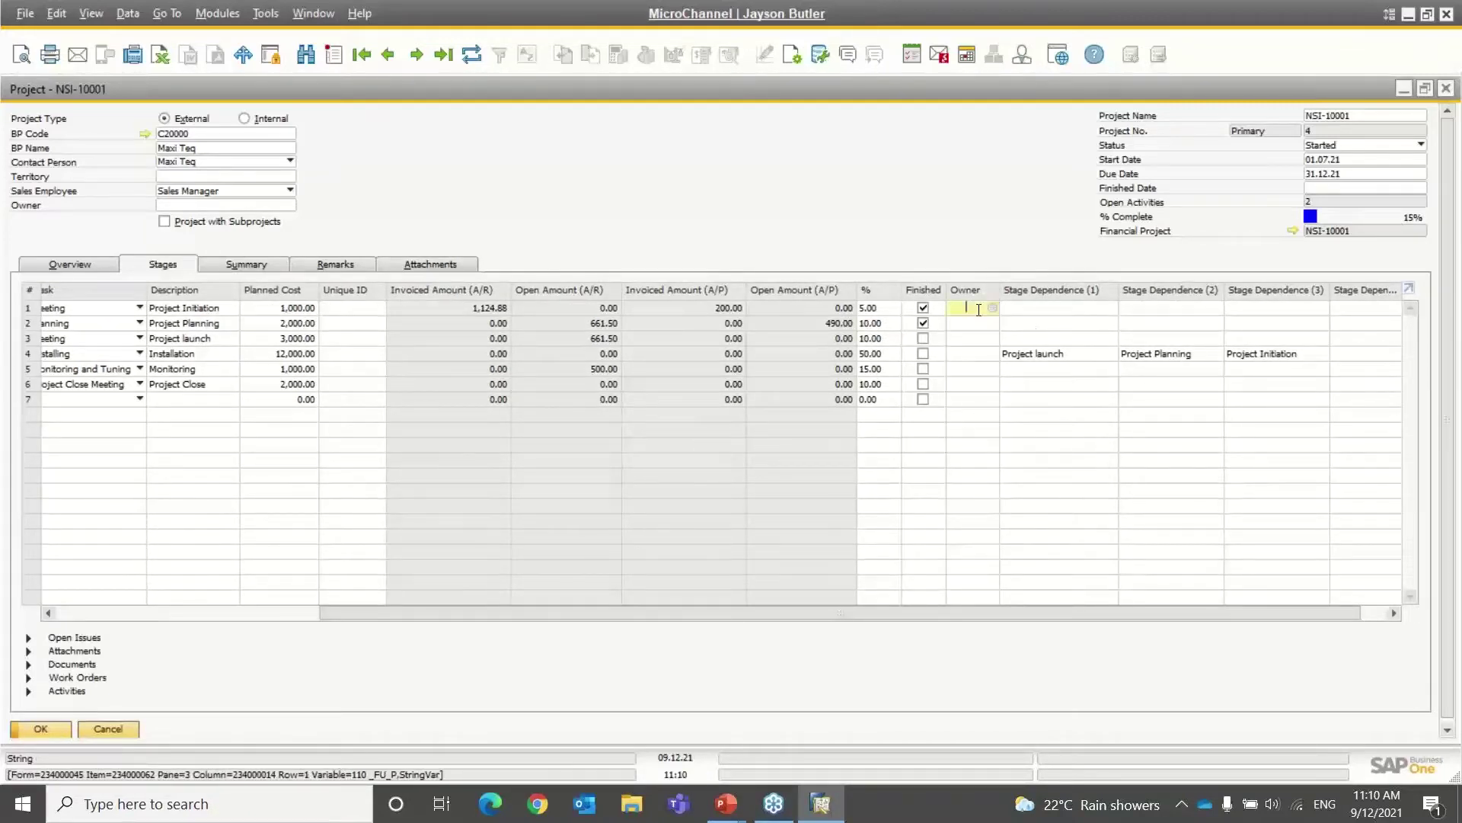
{"action": "left_click", "coordinate": [992, 308]}
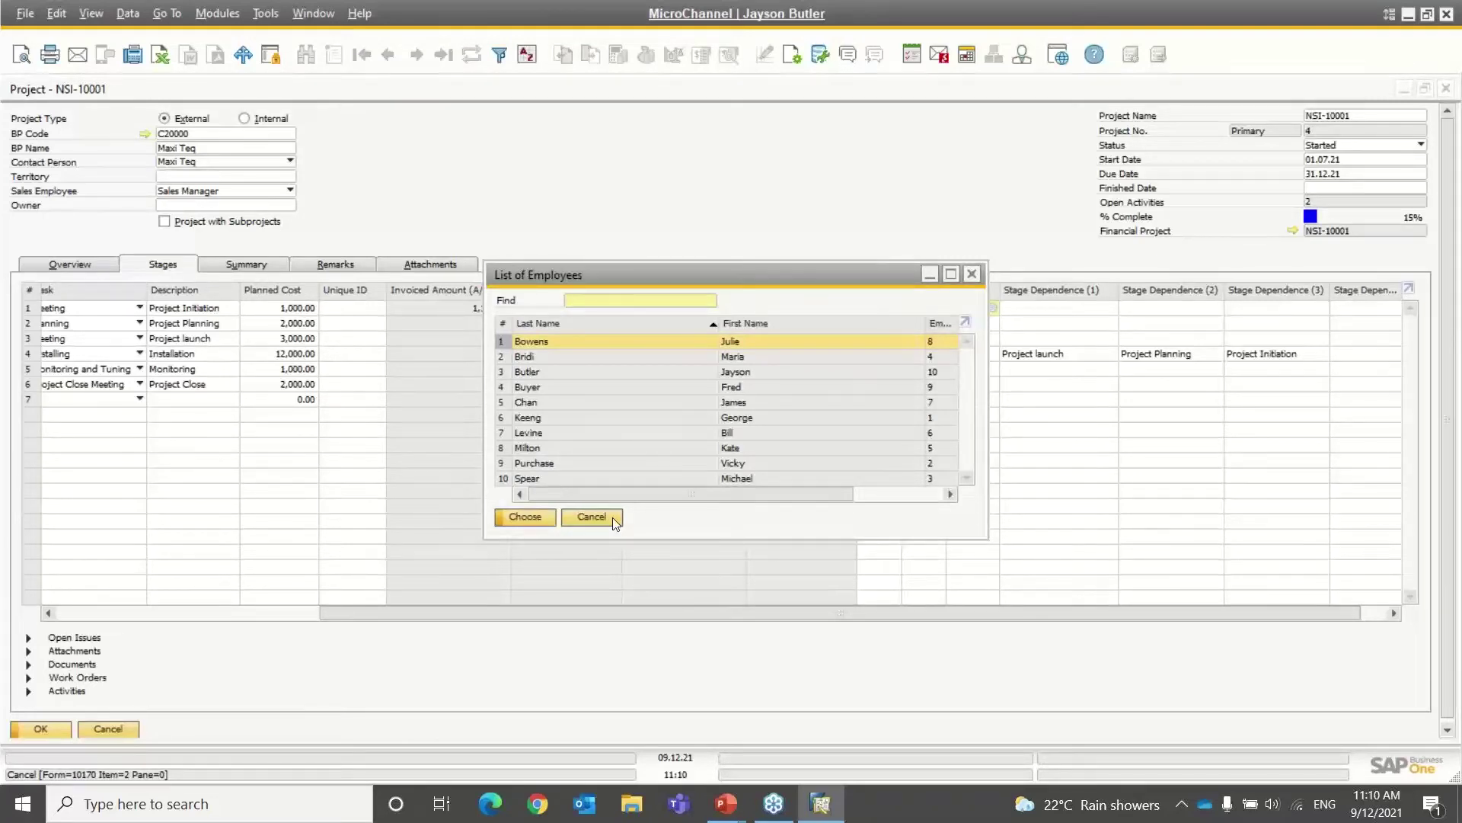
{"action": "left_click", "coordinate": [593, 517]}
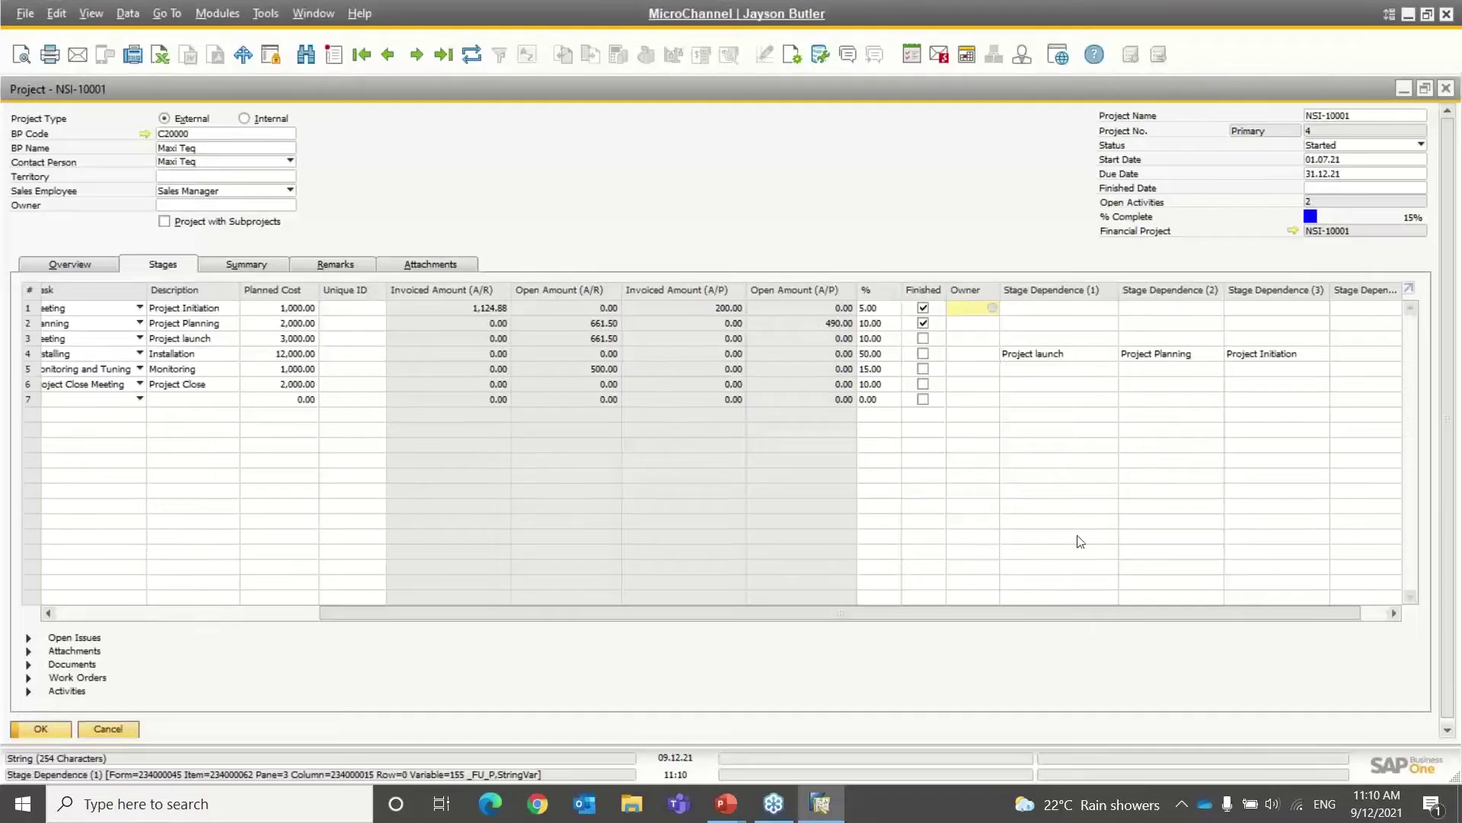
{"action": "left_click_drag", "start_coordinate": [1094, 612], "coordinate": [1188, 615]}
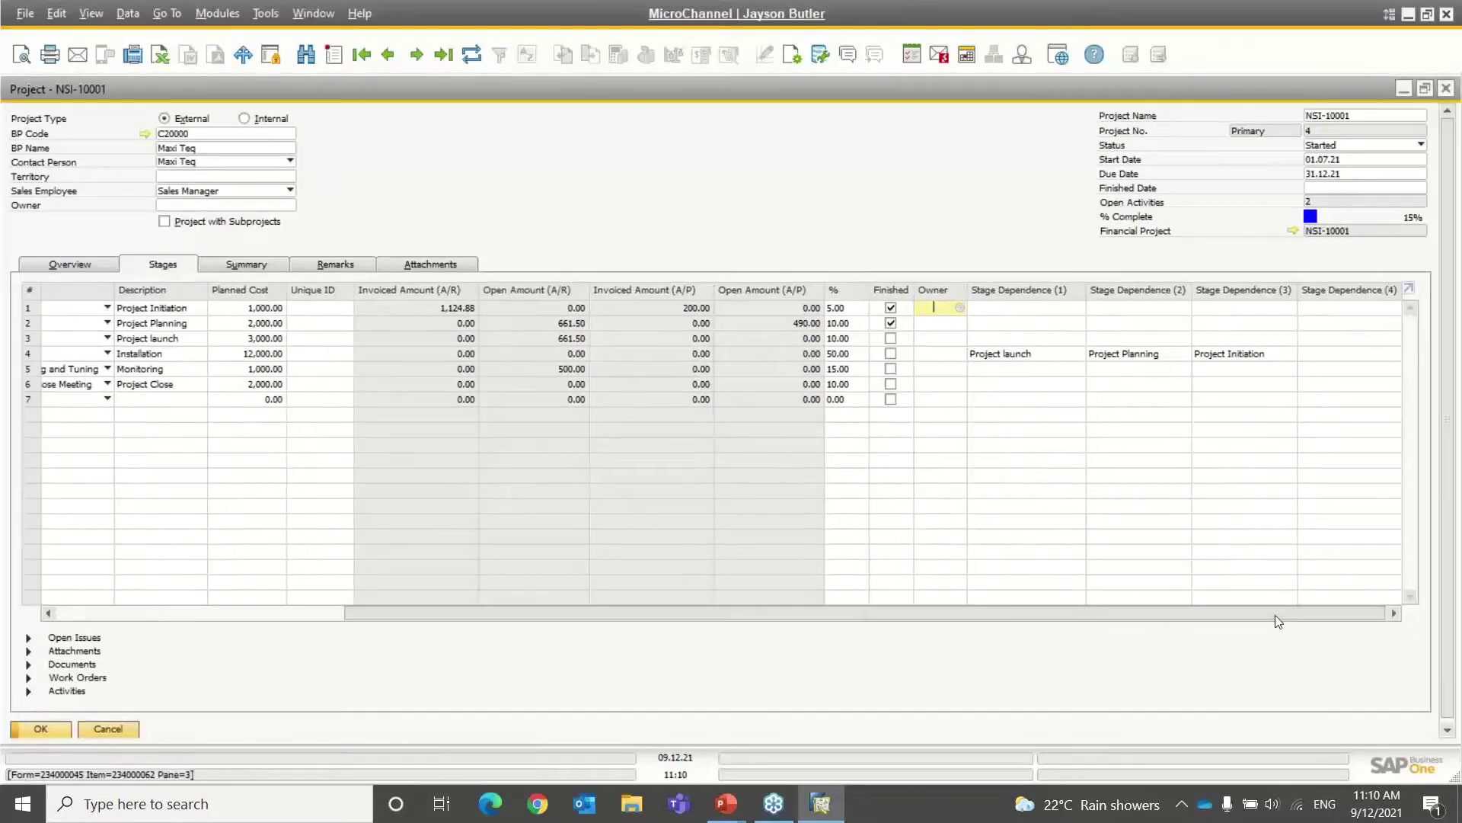
{"action": "left_click", "coordinate": [1017, 357]}
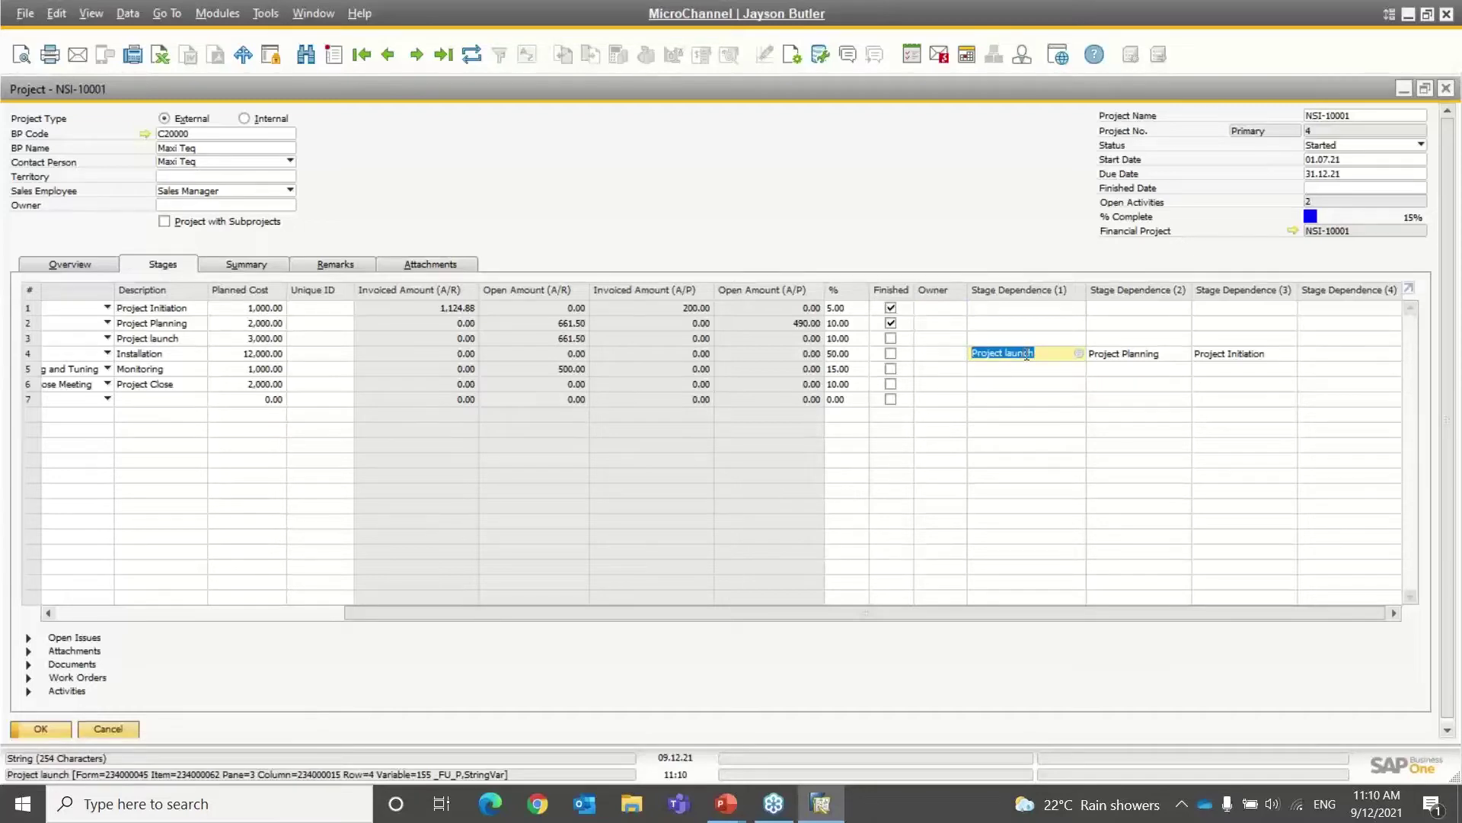
Try to mark the Installation stage as finished and update the project, and discard the unsaved change by refreshing the record.
{"action": "left_click", "coordinate": [890, 354]}
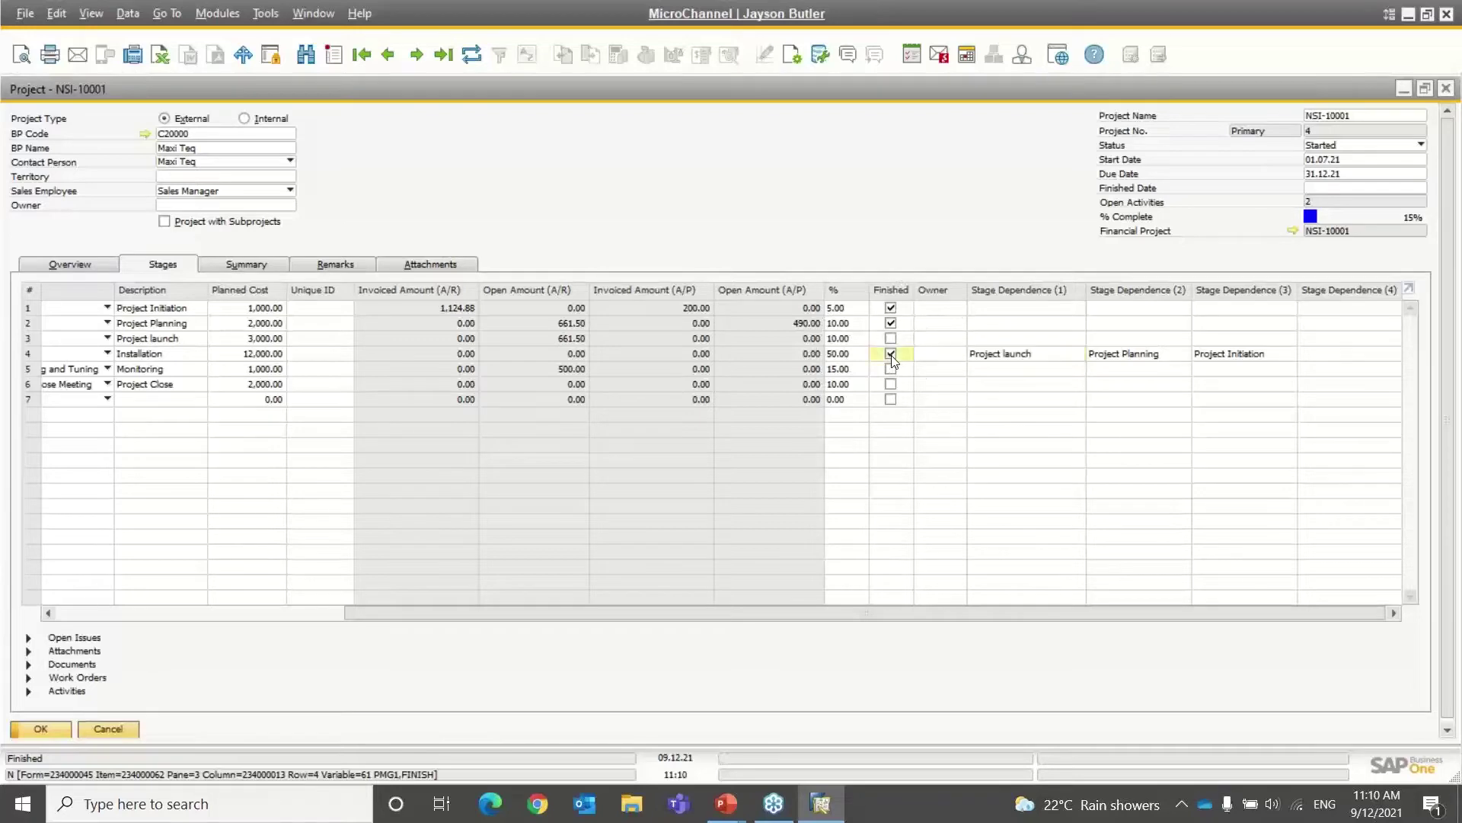
{"action": "left_click", "coordinate": [276, 614]}
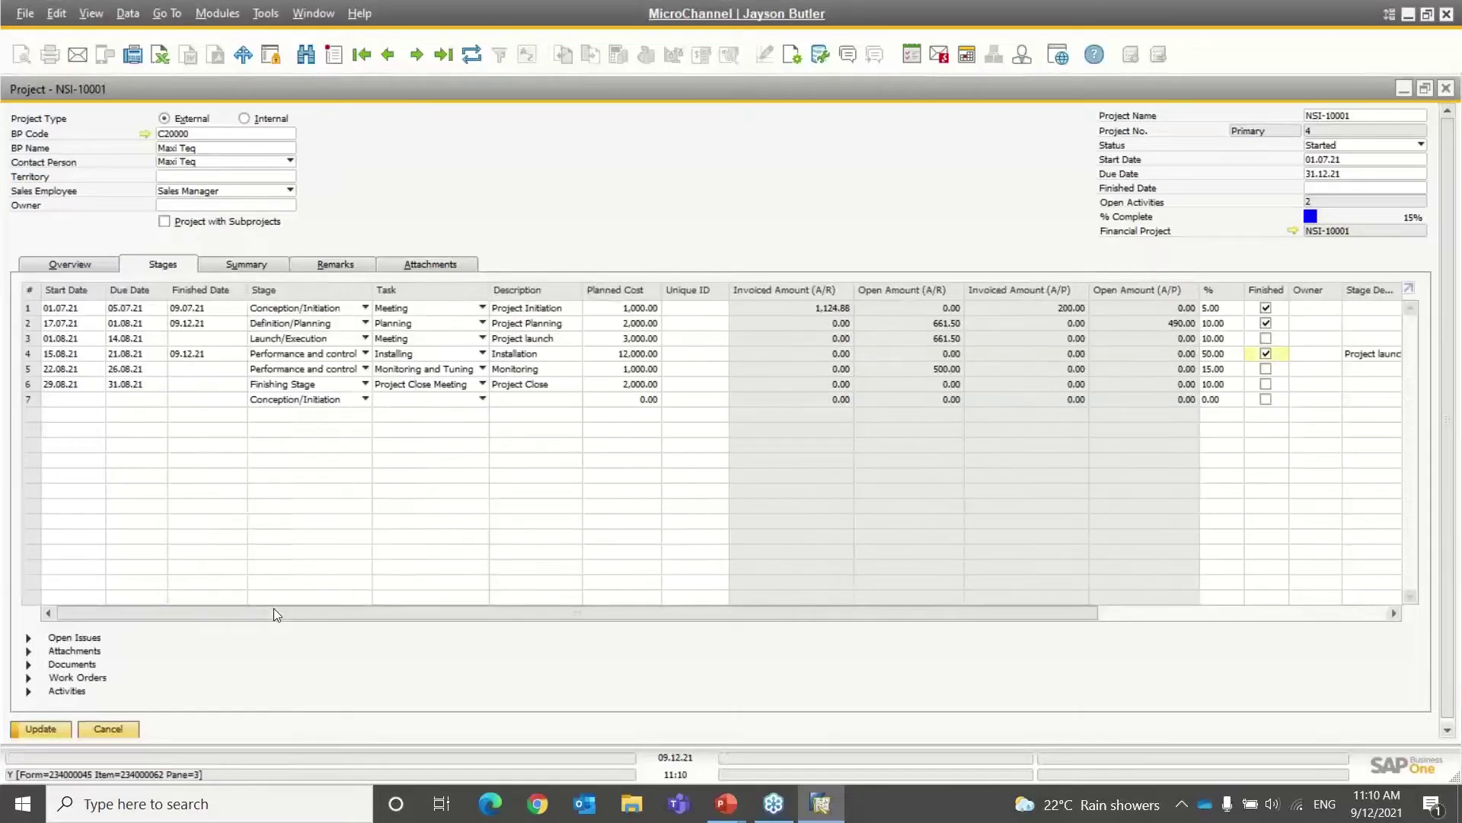
{"action": "left_click", "coordinate": [41, 728]}
{"action": "left_click_drag", "start_coordinate": [400, 612], "coordinate": [765, 620]}
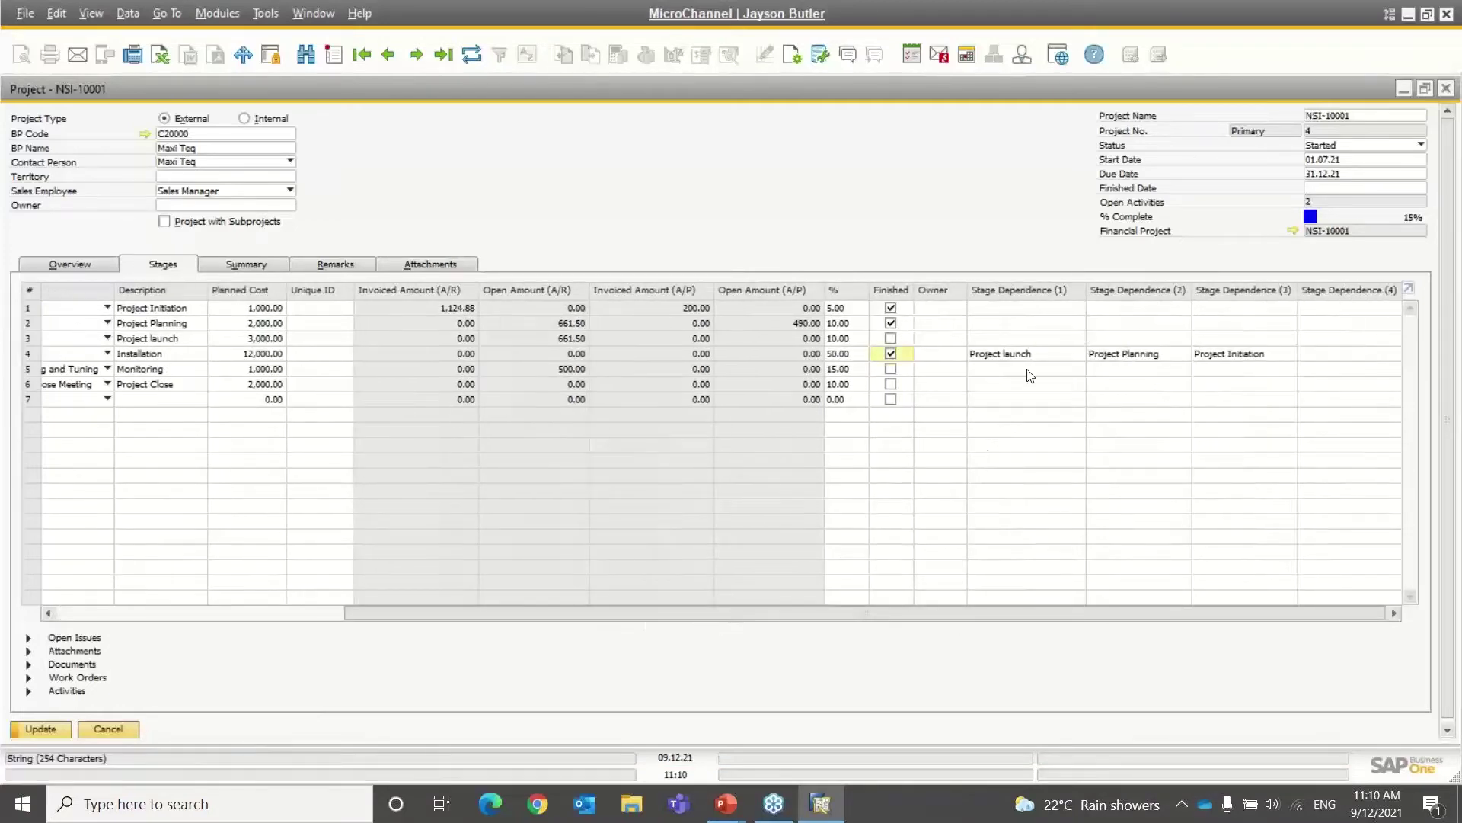
{"action": "left_click", "coordinate": [471, 54]}
{"action": "left_click", "coordinate": [539, 421]}
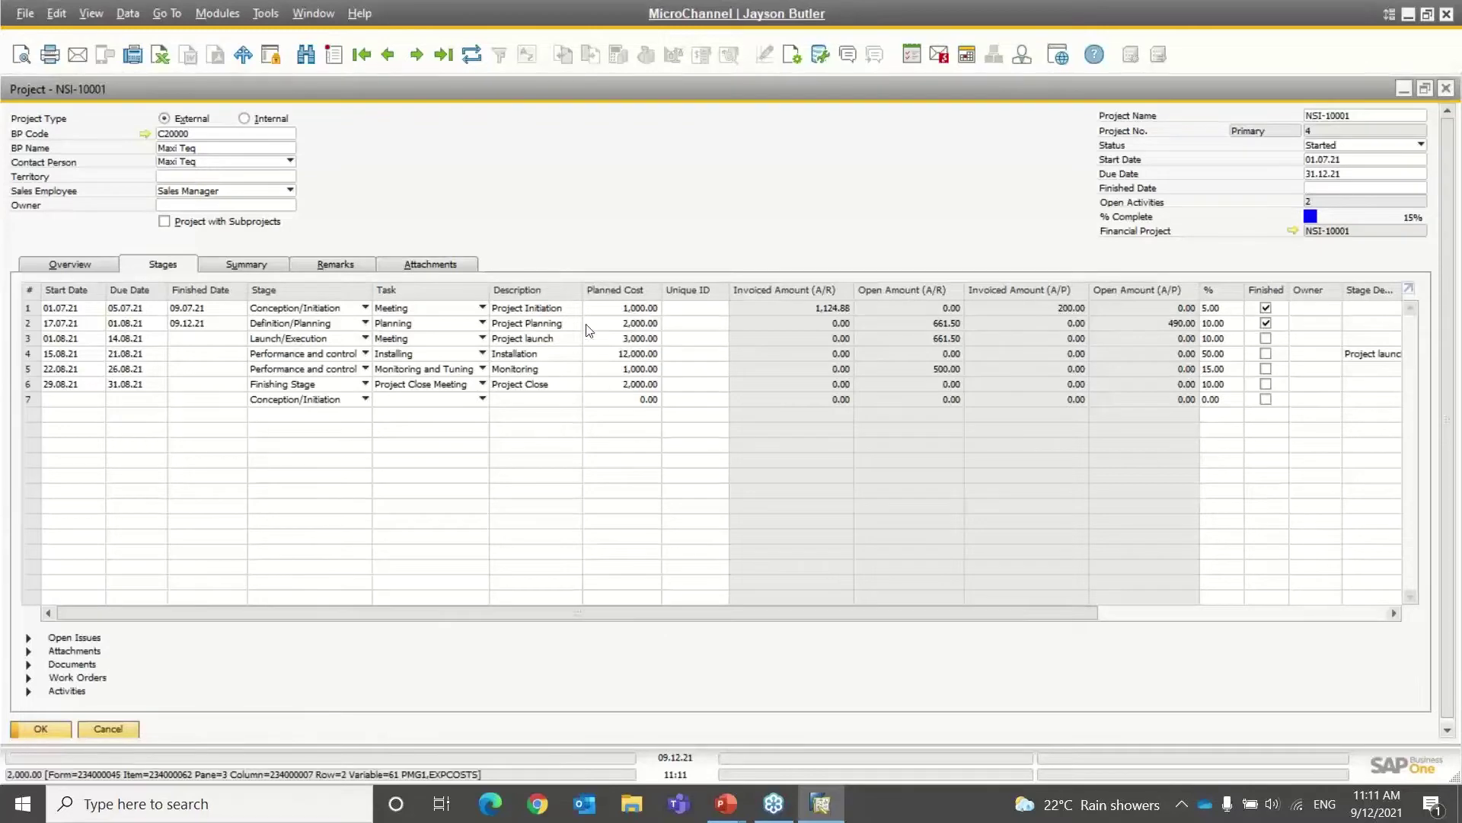
Expand the open issues of the Project Initiation stage and examine the area and priority options of its first issue.
{"action": "left_click", "coordinate": [30, 309]}
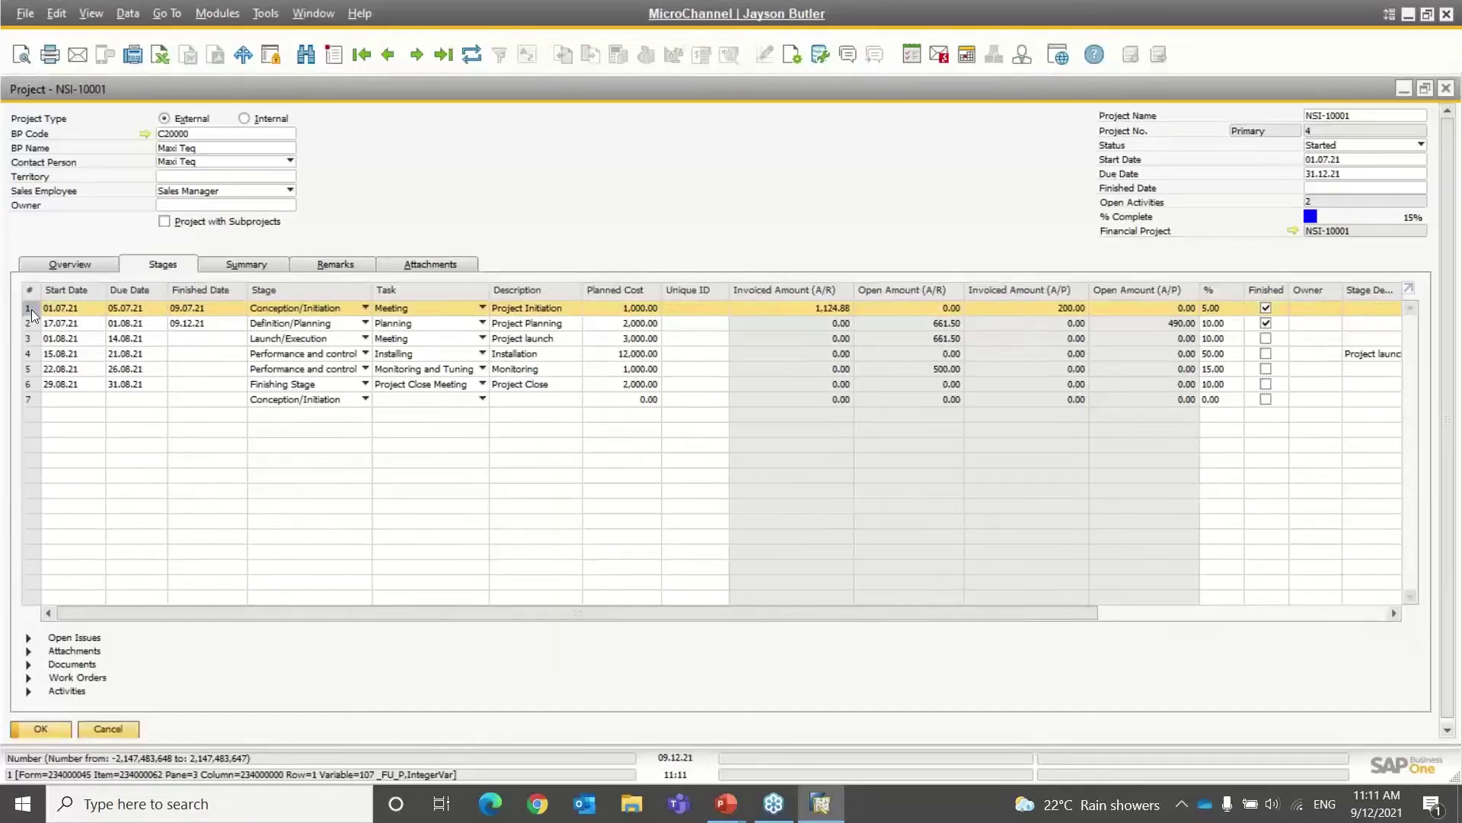
{"action": "left_click", "coordinate": [30, 639]}
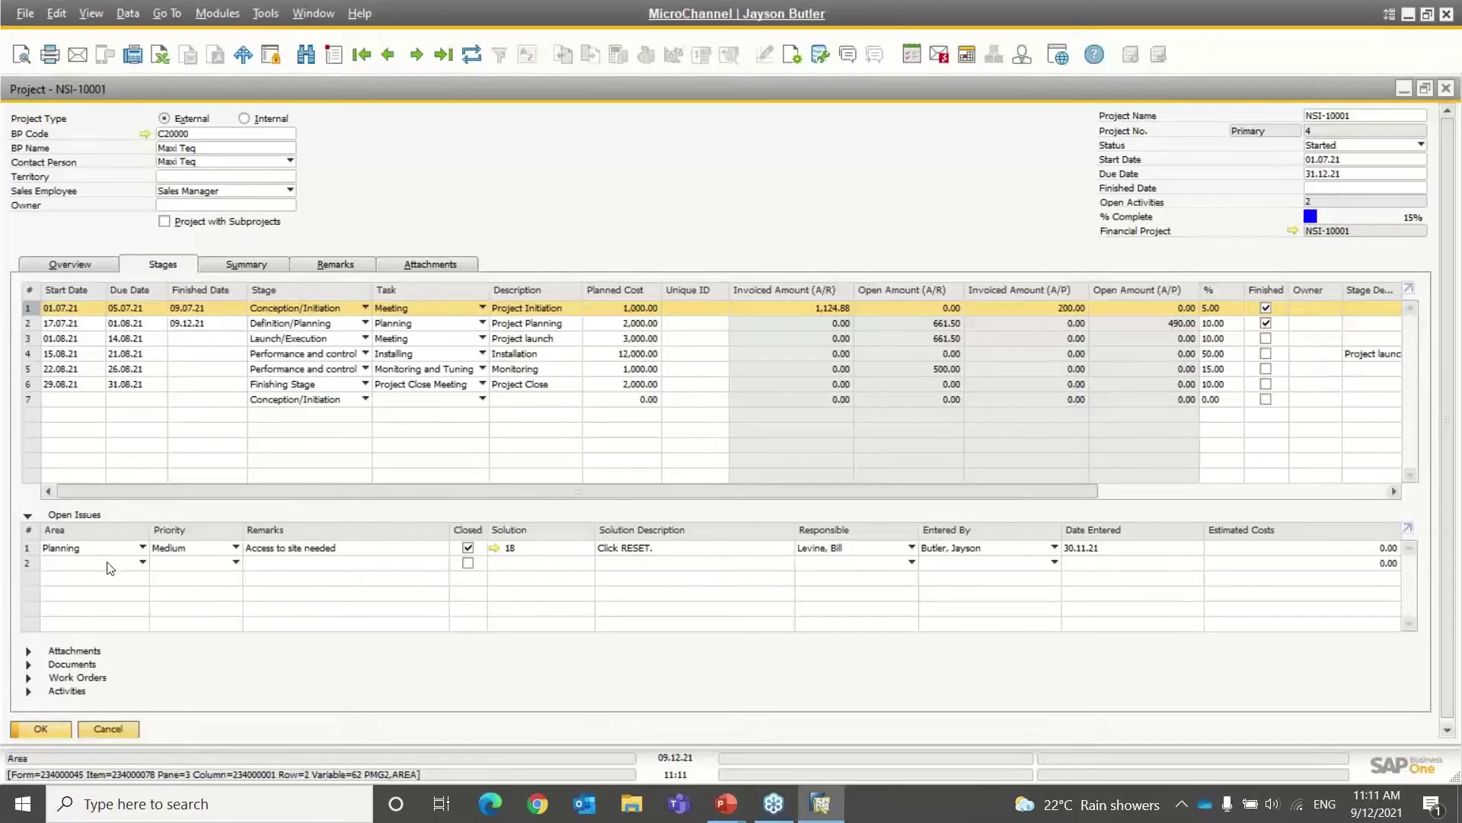
{"action": "left_click", "coordinate": [65, 551]}
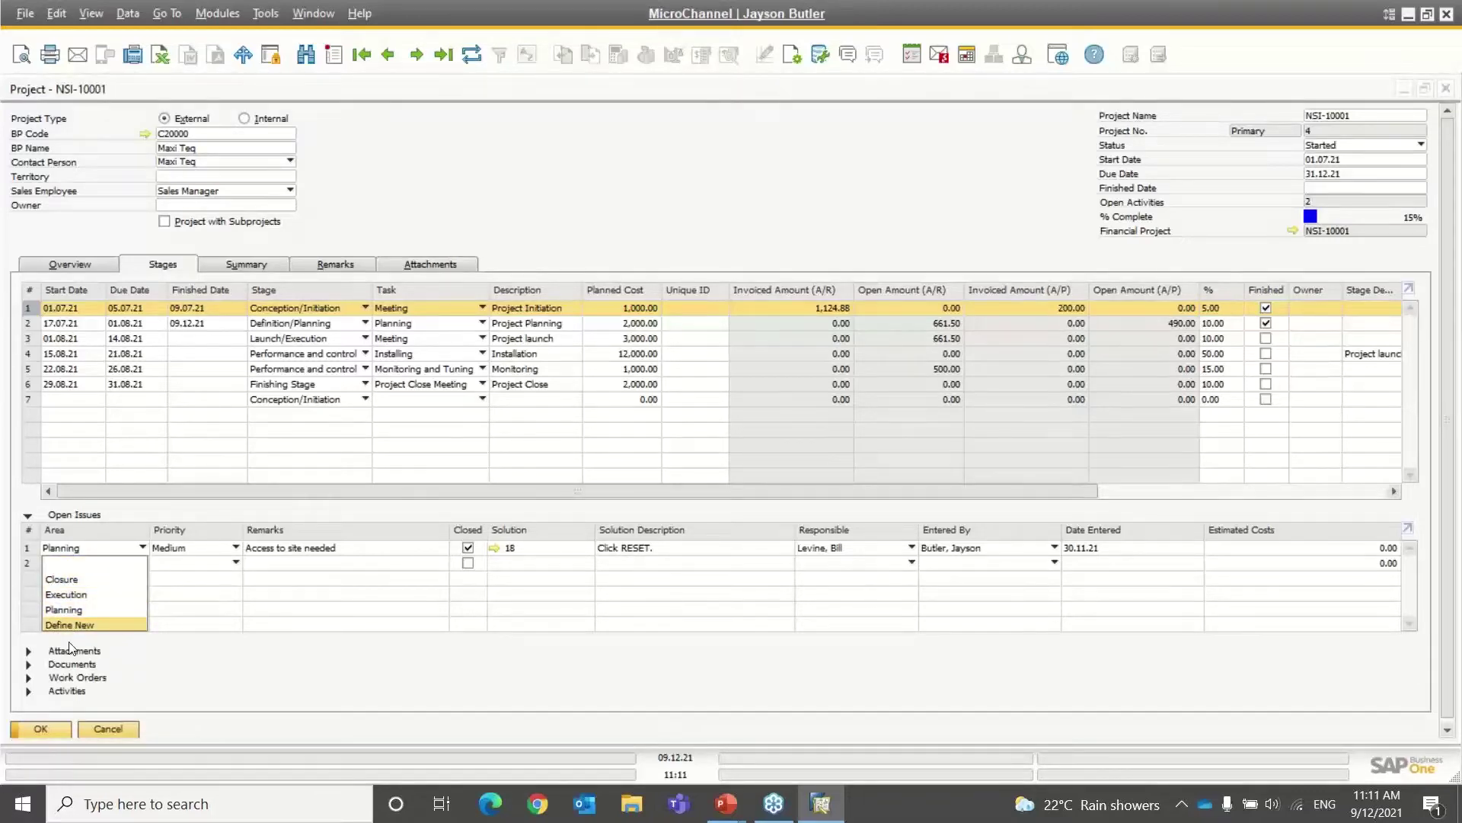
{"action": "left_click", "coordinate": [135, 513]}
{"action": "left_click", "coordinate": [171, 555]}
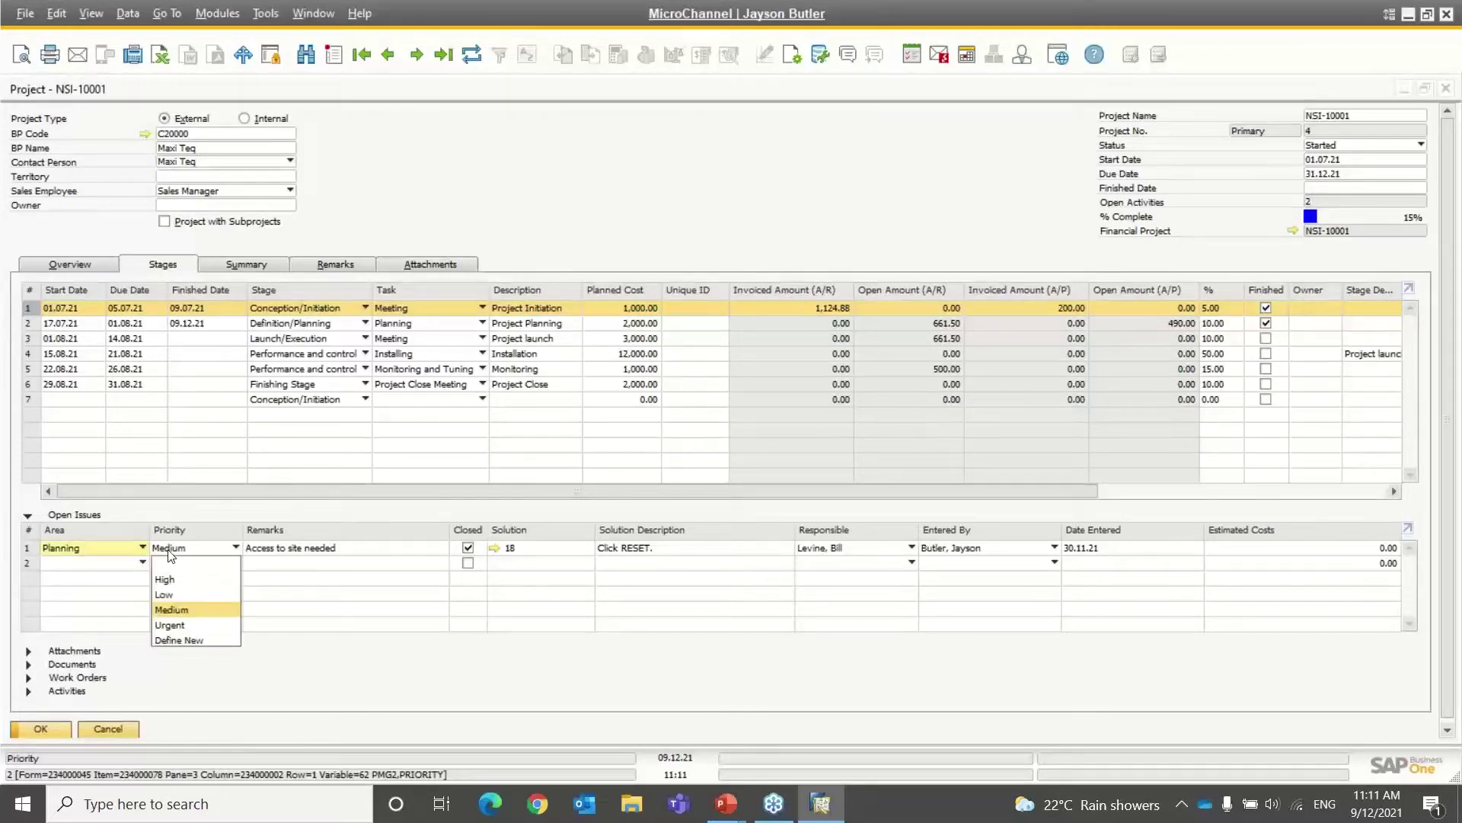
{"action": "left_click", "coordinate": [170, 556]}
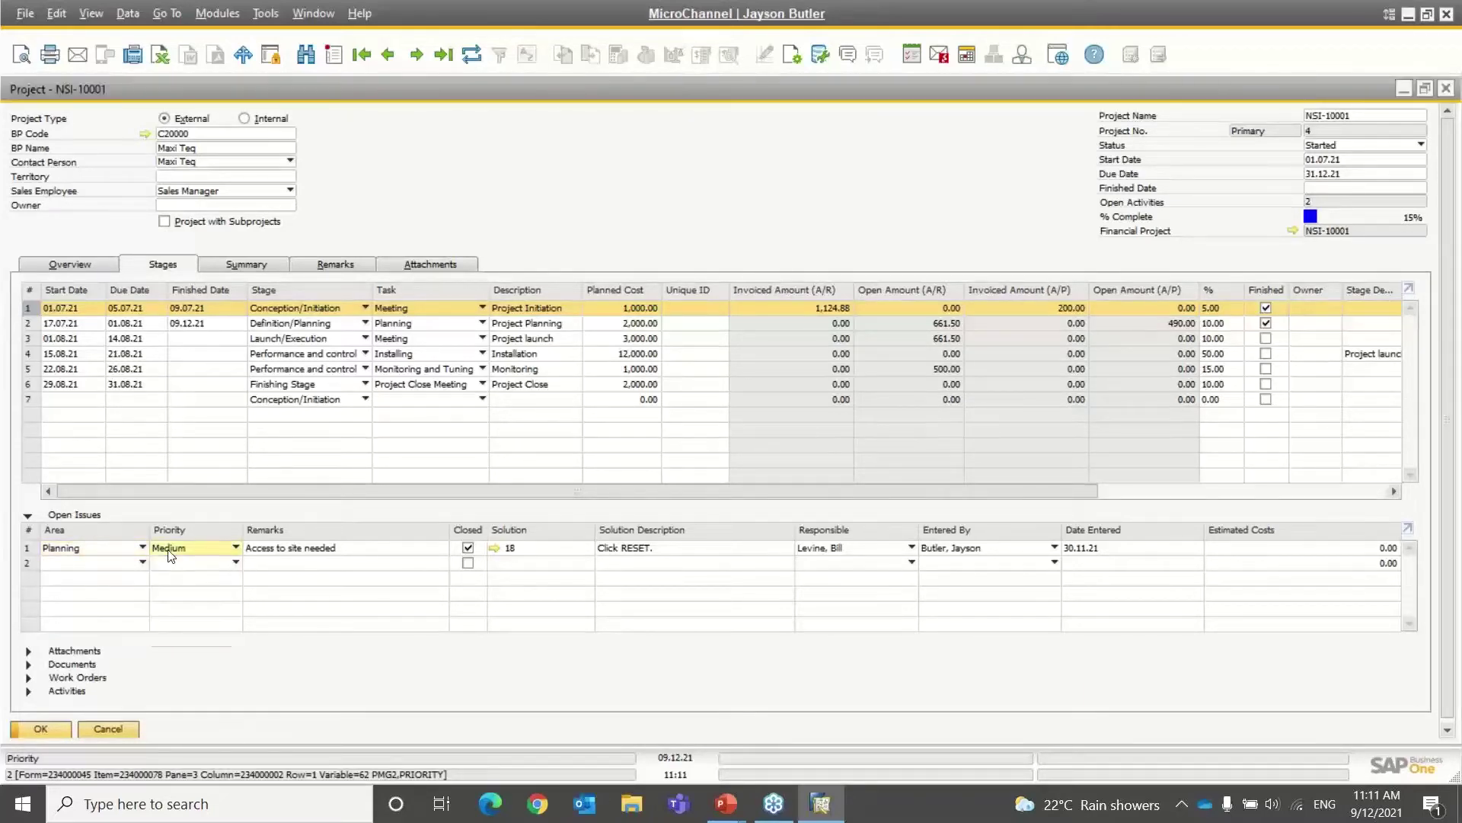
Examine the first open issue's remarks, date entered, estimated costs and linked solution.
{"action": "left_click", "coordinate": [272, 550]}
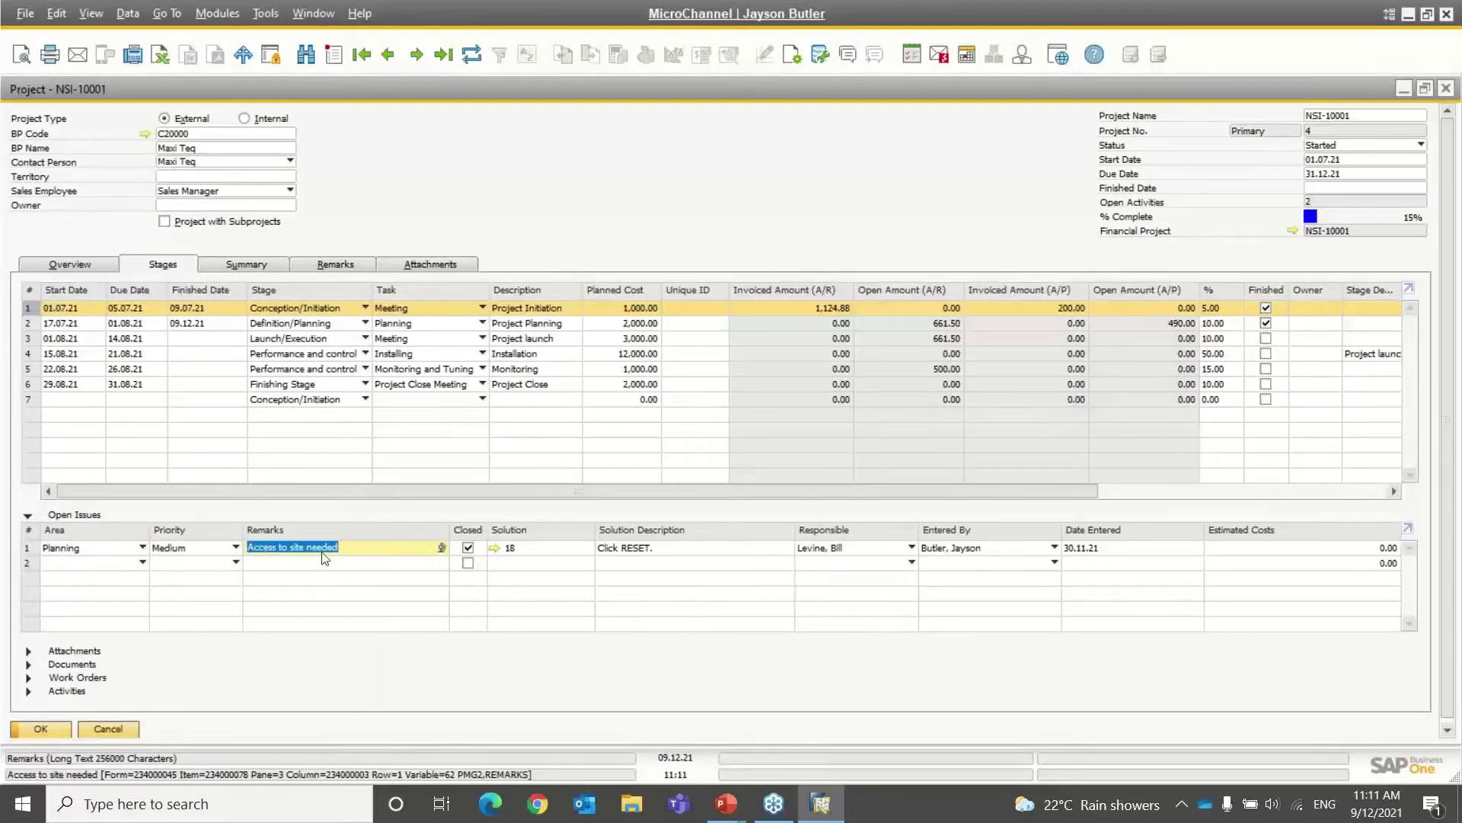
{"action": "left_click", "coordinate": [368, 552]}
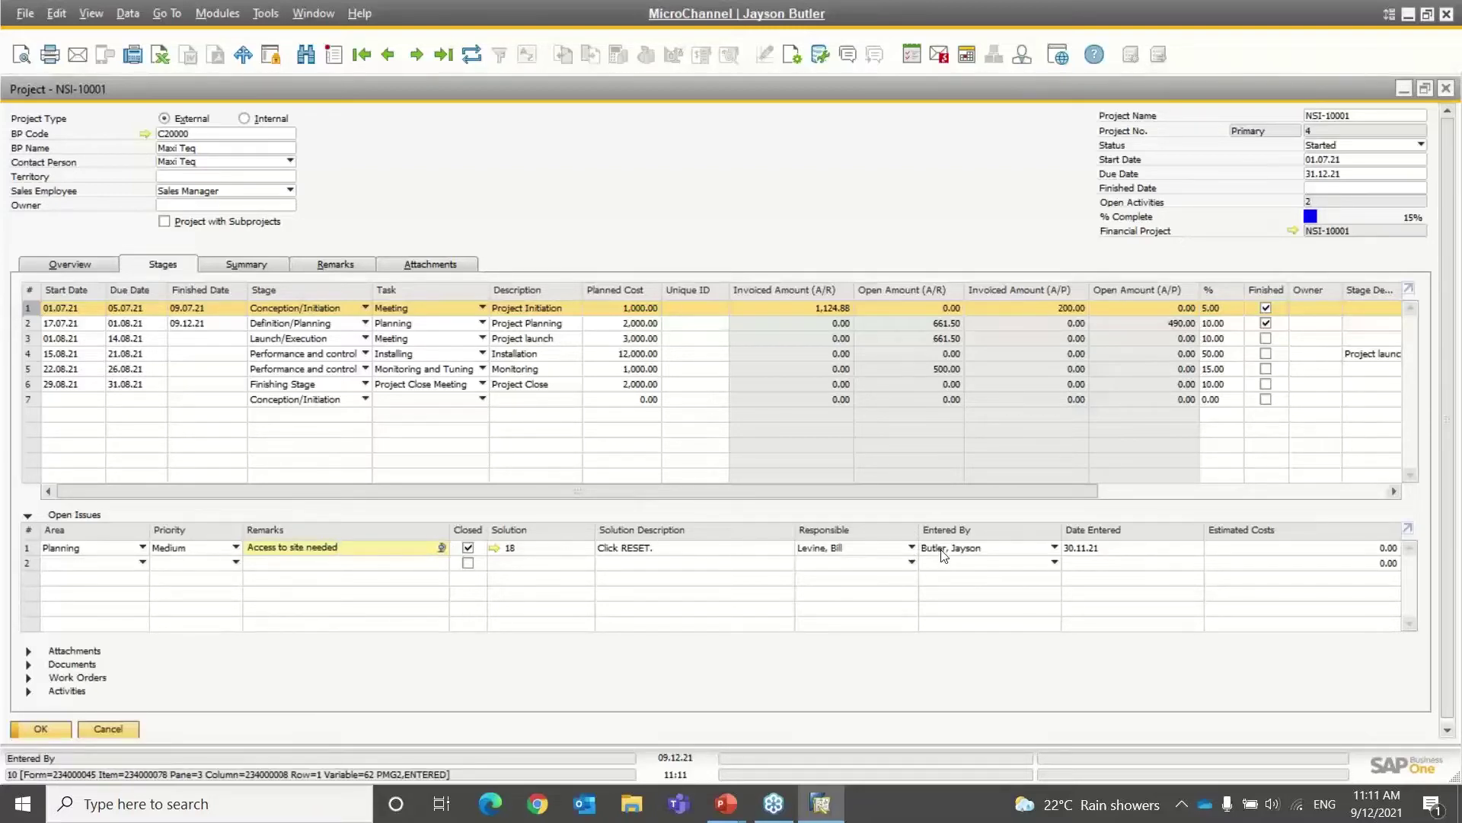
{"action": "left_click", "coordinate": [1105, 547]}
{"action": "left_click", "coordinate": [1268, 547]}
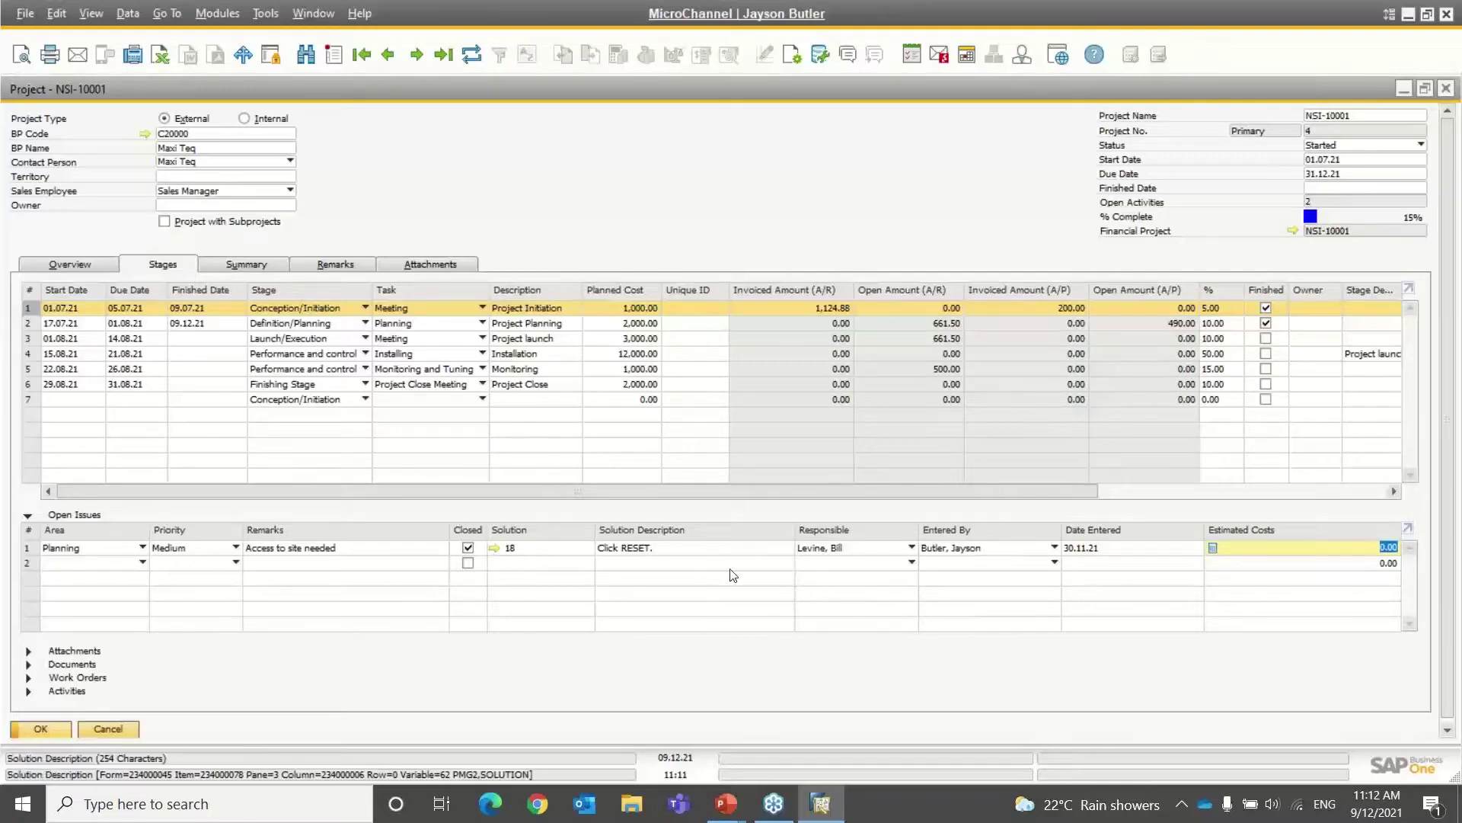
{"action": "left_click", "coordinate": [550, 553]}
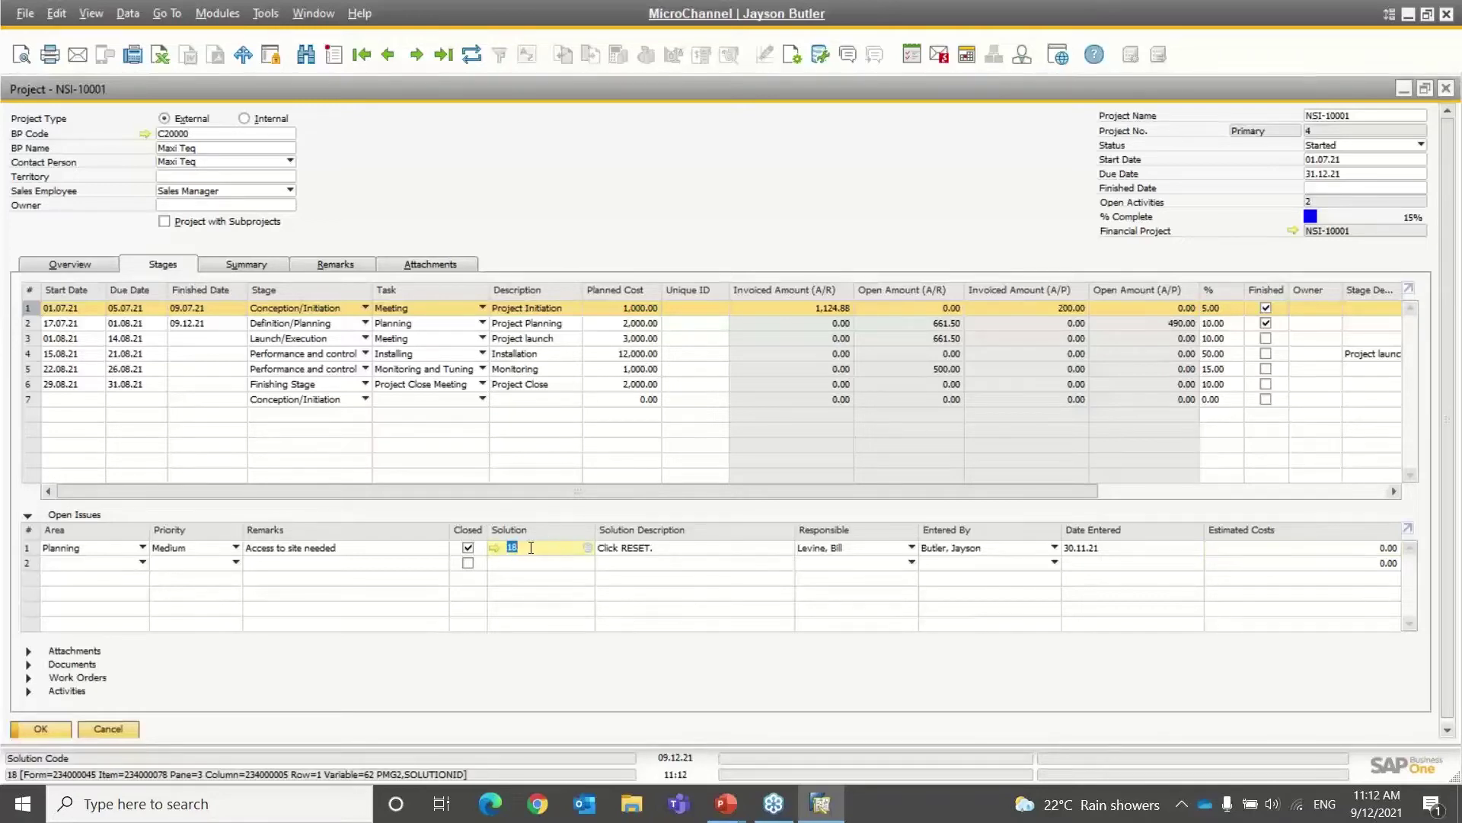
{"action": "key", "text": "ctrl"}
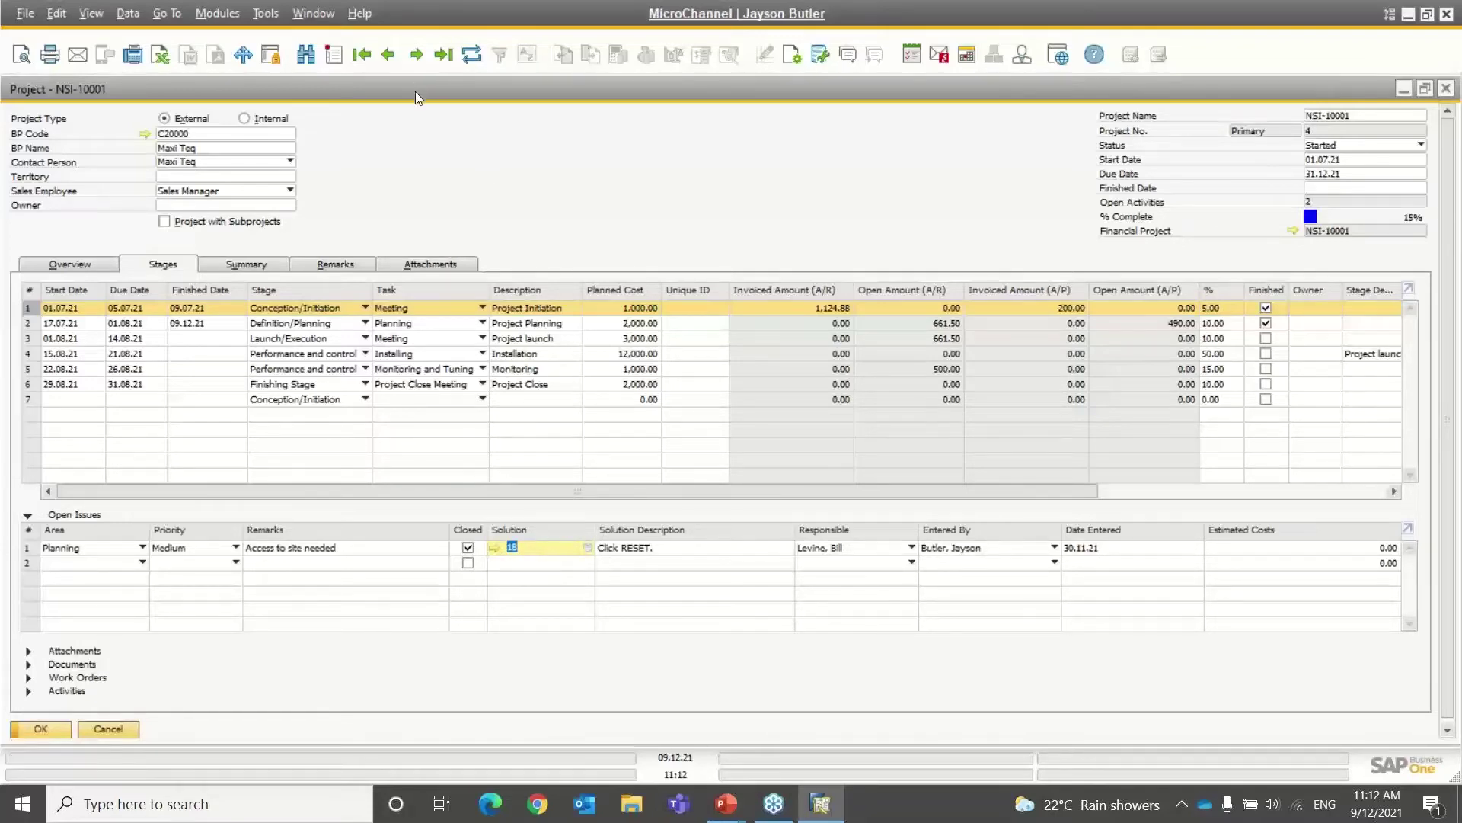
Browse the first few records of the Service module's Solutions Knowledge Base and close it without changes.
{"action": "left_click_drag", "start_coordinate": [414, 88], "coordinate": [656, 103]}
{"action": "left_click", "coordinate": [99, 162]}
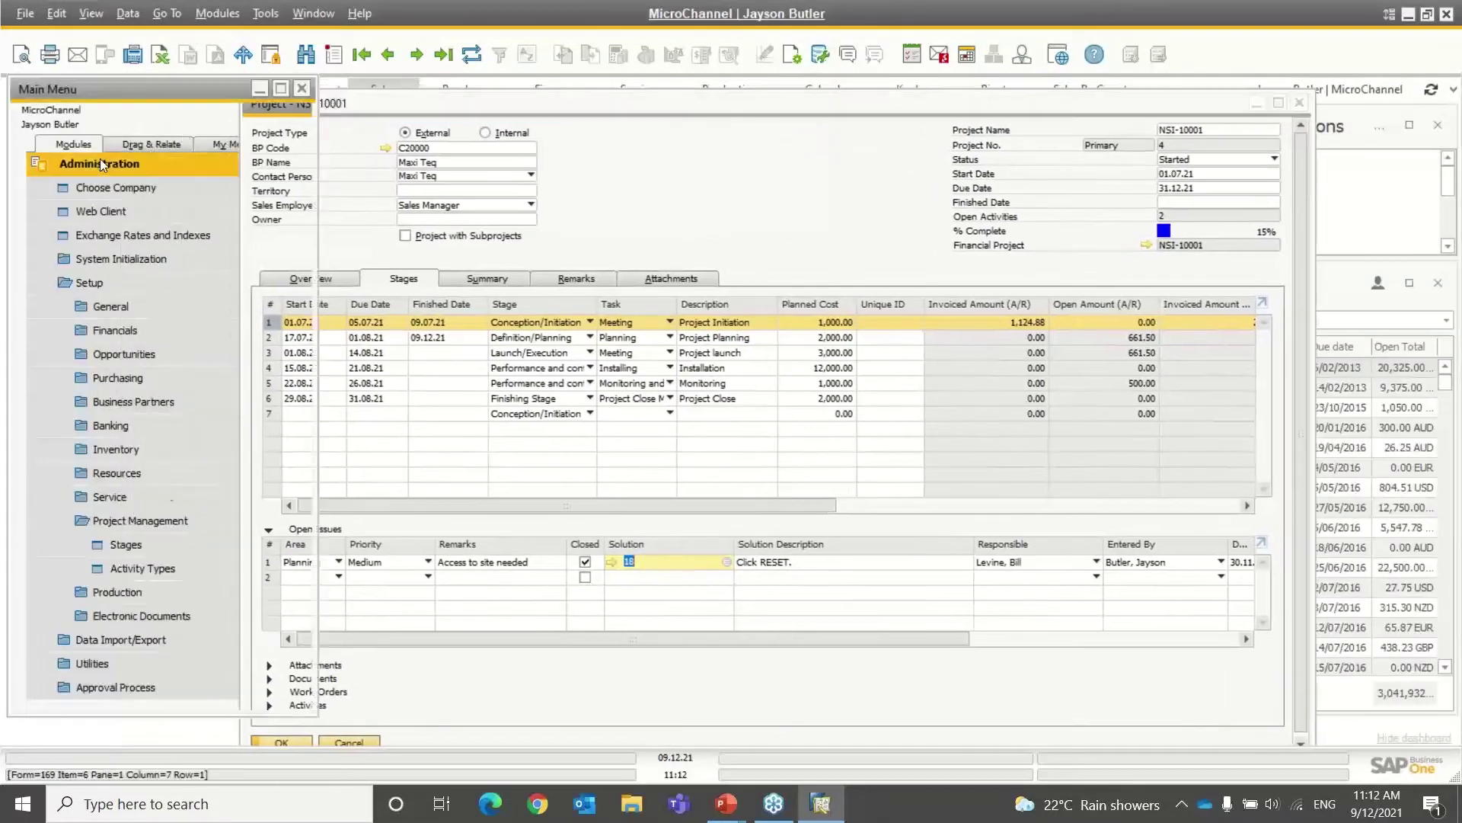
{"action": "left_click", "coordinate": [90, 449]}
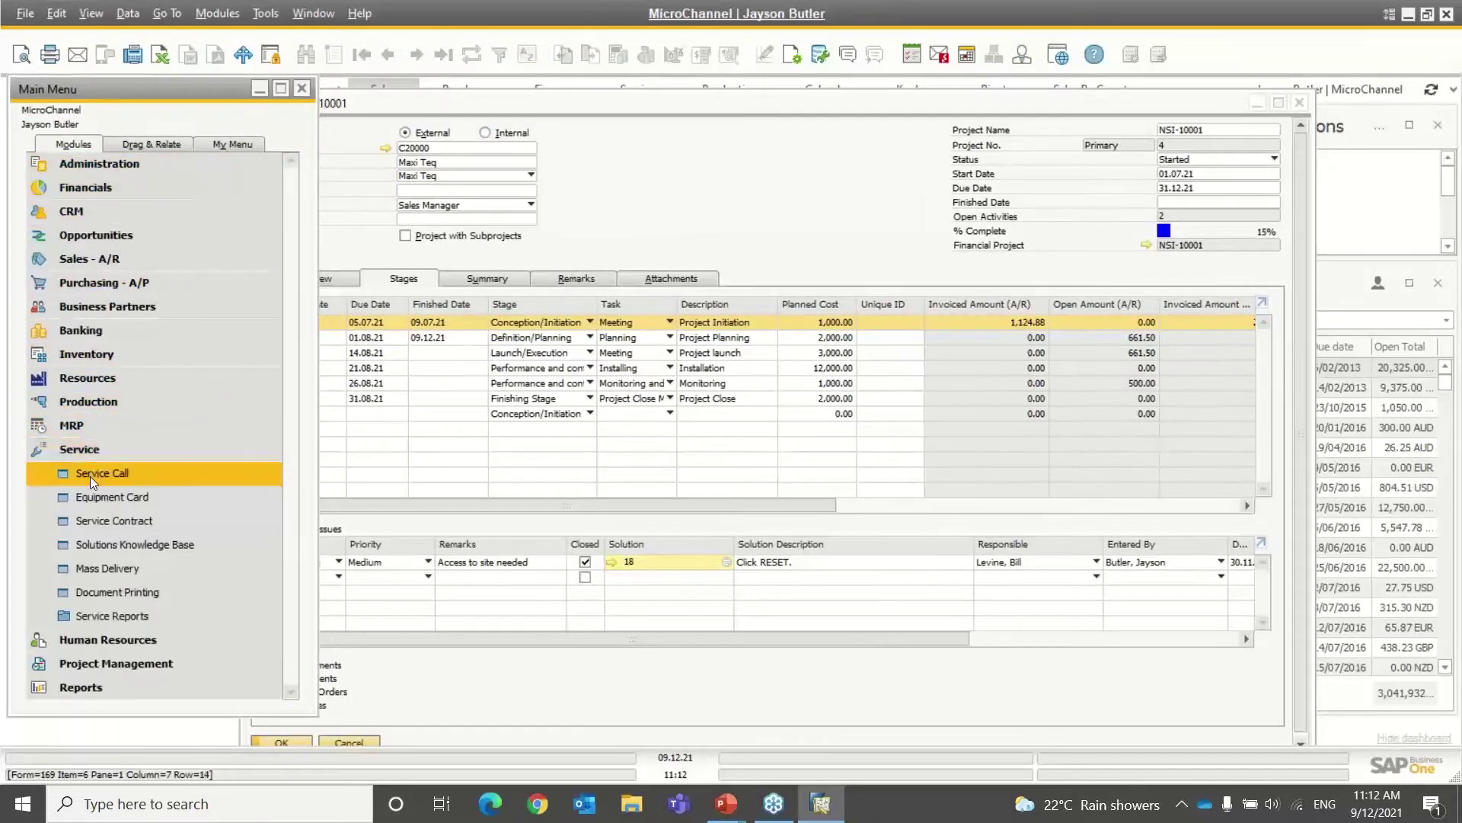
{"action": "left_click", "coordinate": [94, 544]}
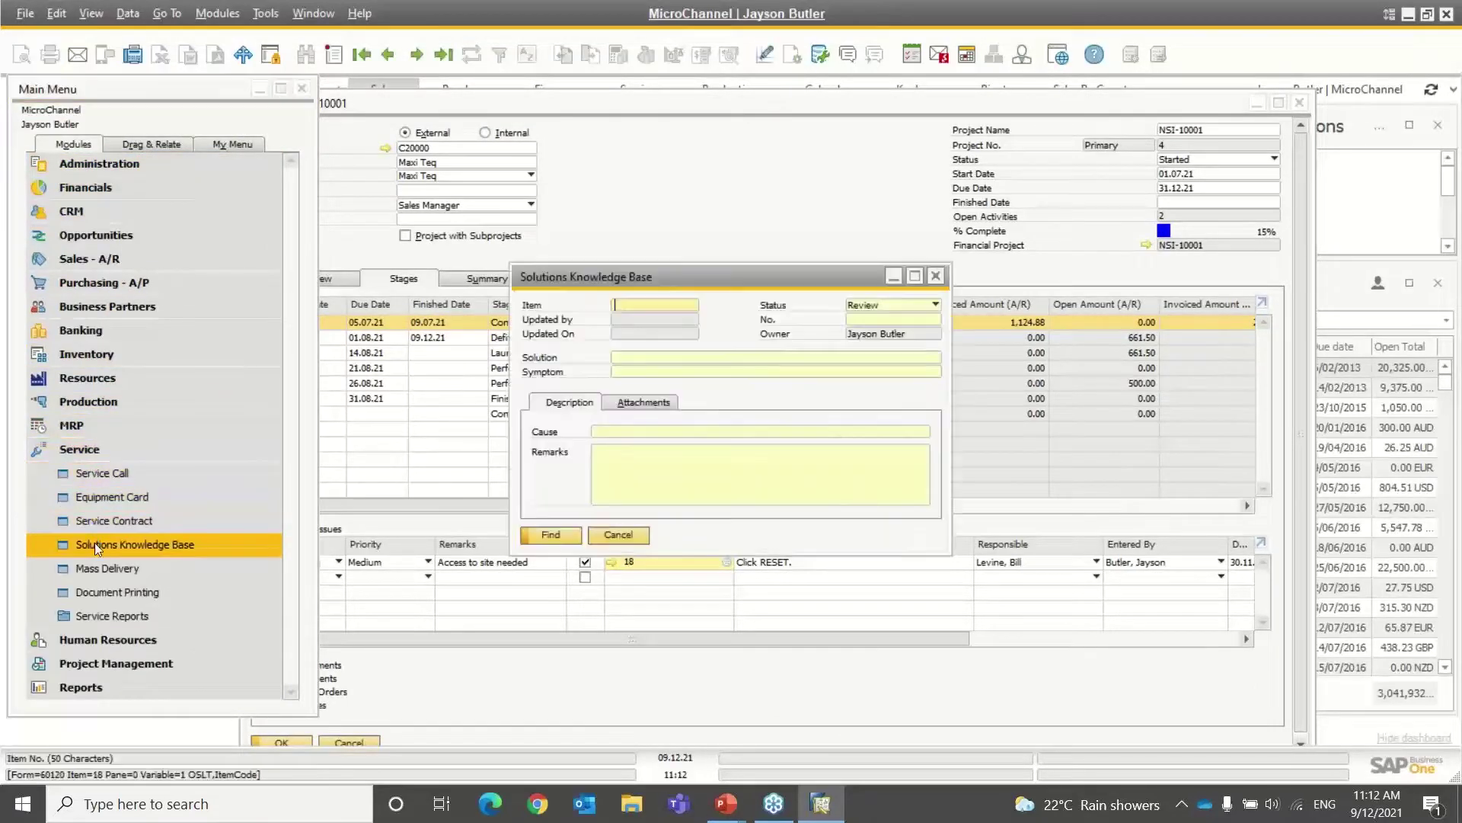
{"action": "left_click", "coordinate": [364, 56]}
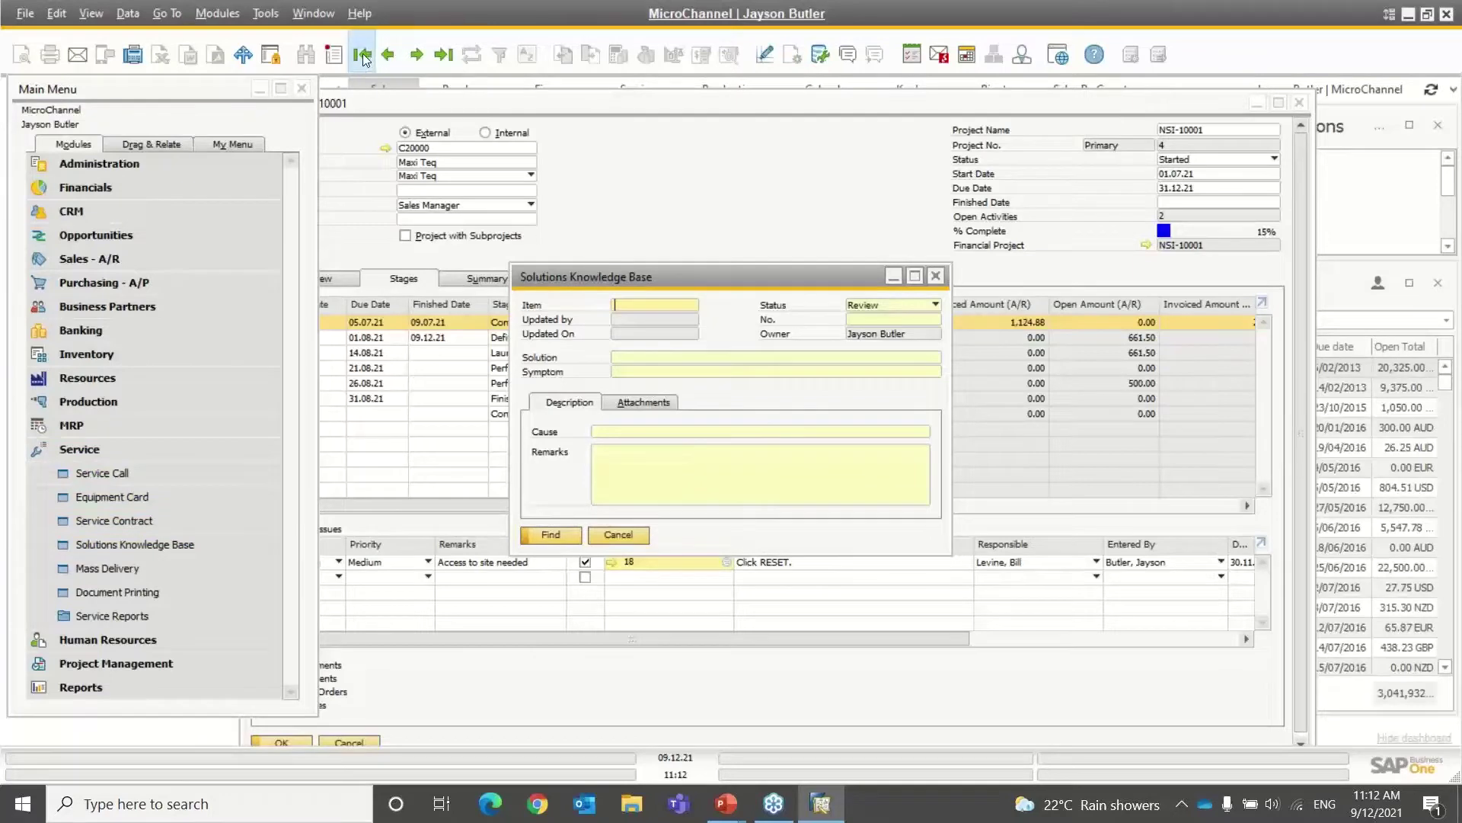
{"action": "left_click", "coordinate": [424, 55]}
{"action": "left_click", "coordinate": [427, 52]}
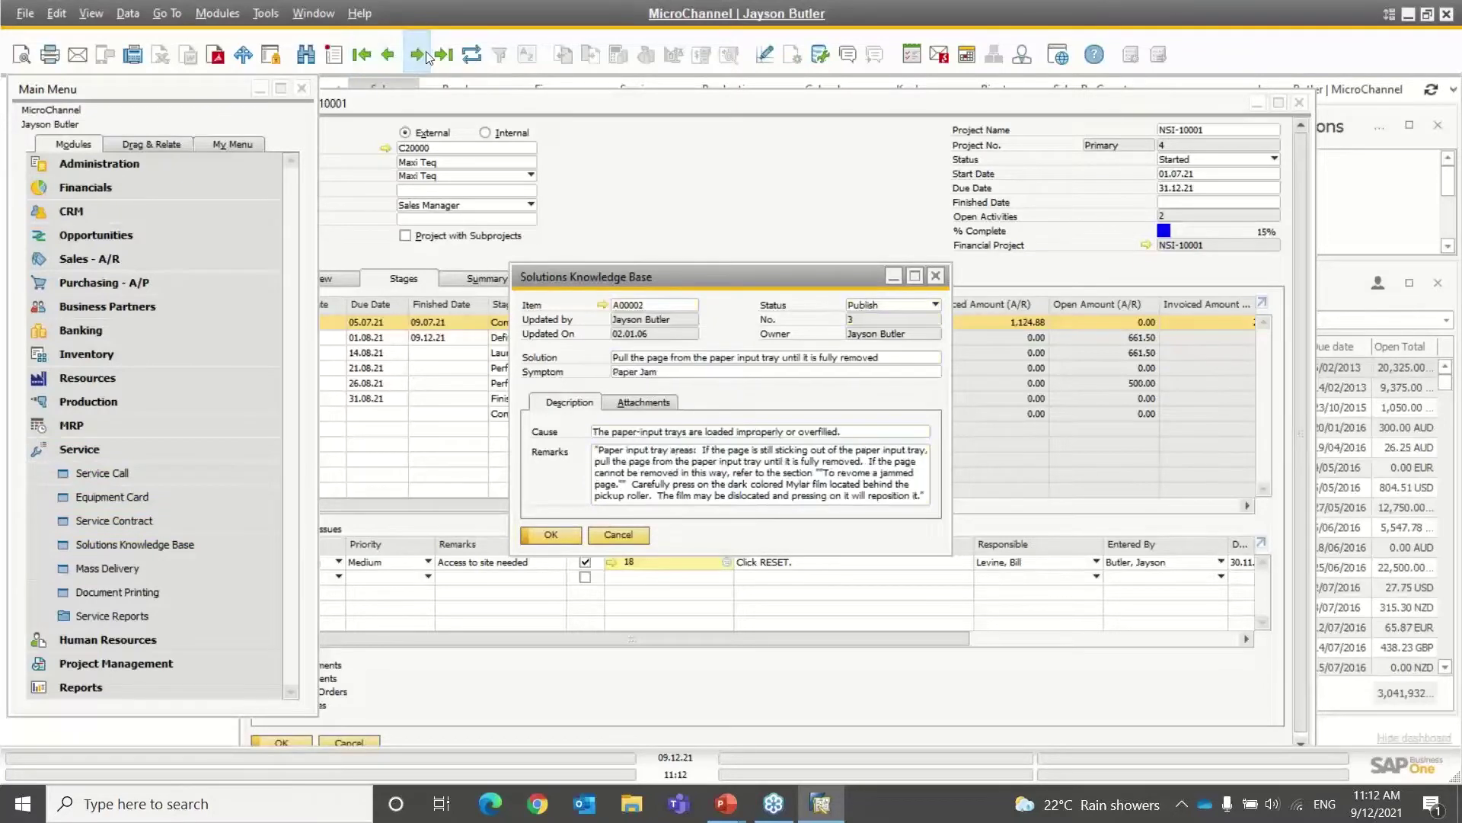
{"action": "left_click", "coordinate": [427, 52]}
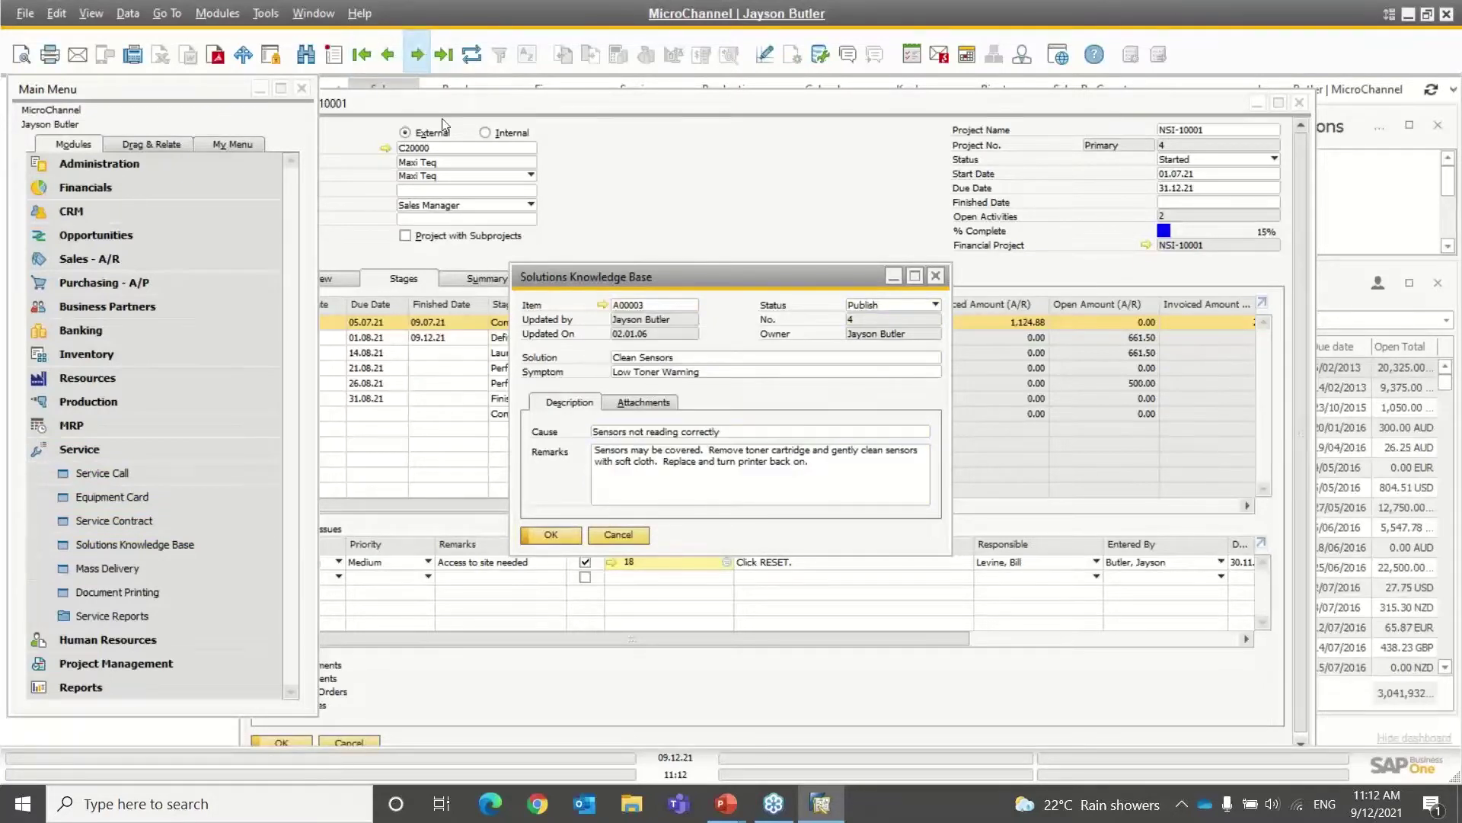
{"action": "left_click", "coordinate": [620, 534]}
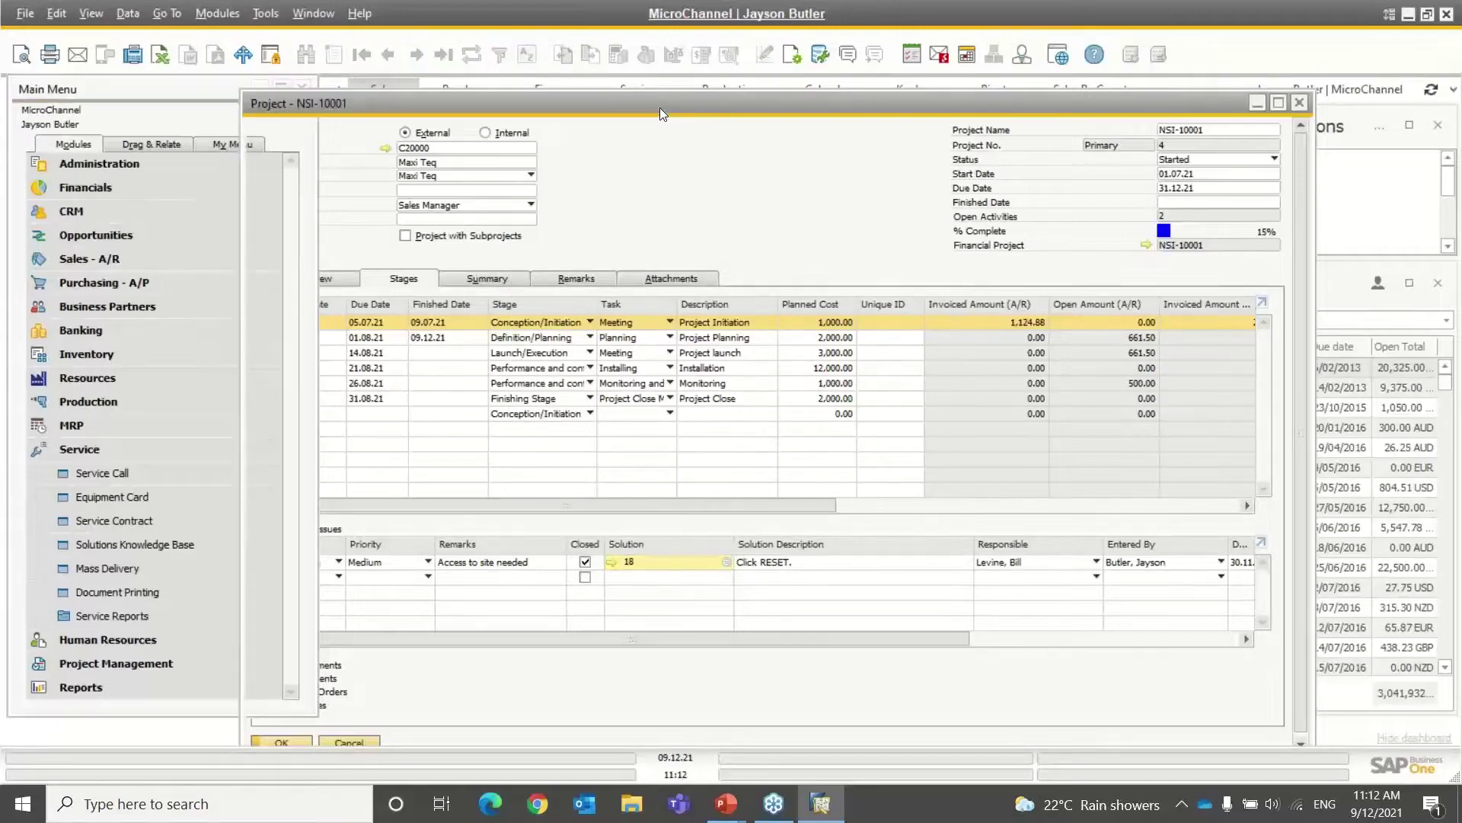
Maximize the project window and examine the knowledge base solution linked to the first open issue.
{"action": "double_click", "coordinate": [660, 107]}
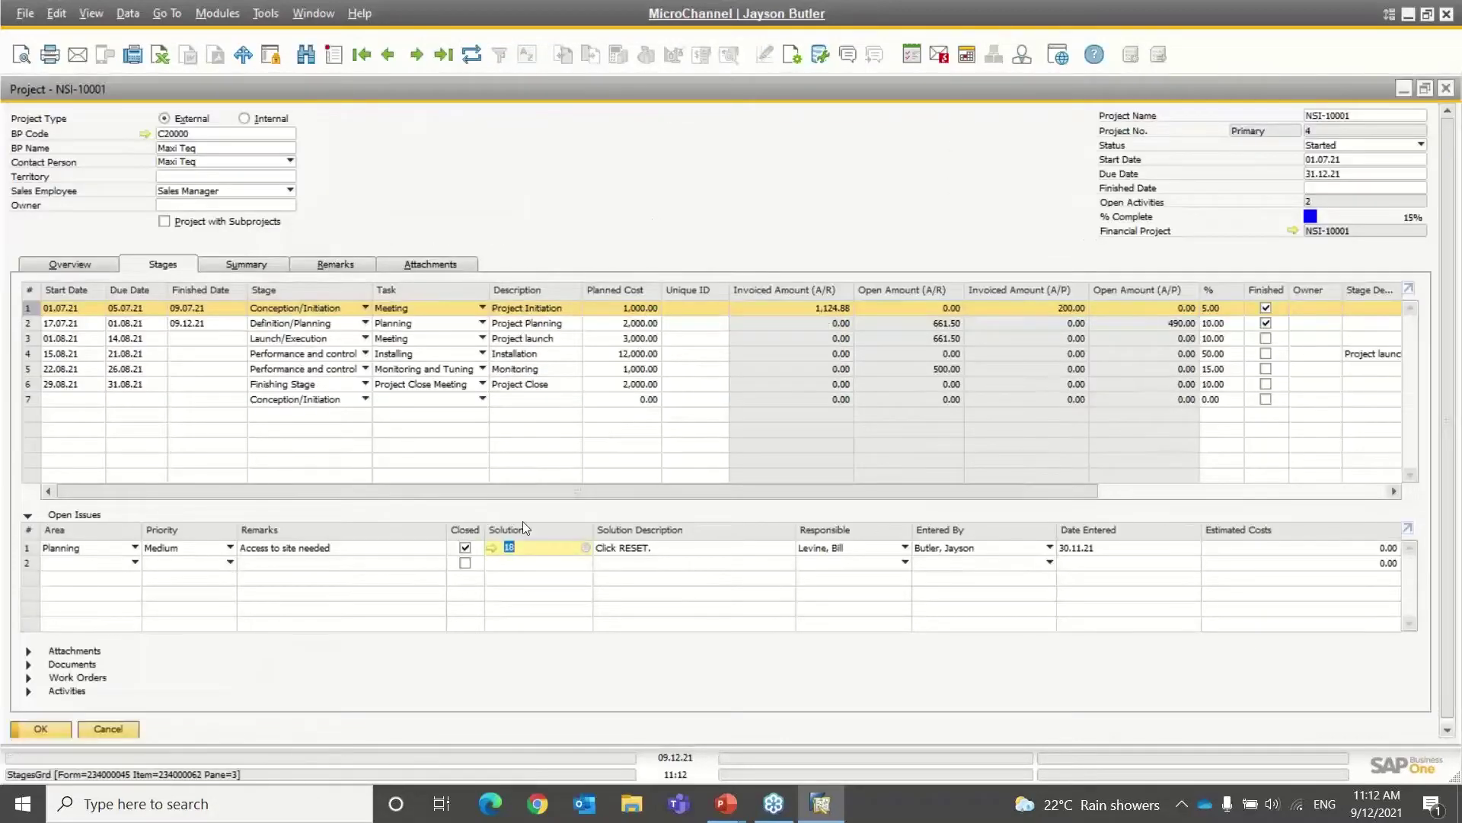
{"action": "left_click", "coordinate": [559, 549]}
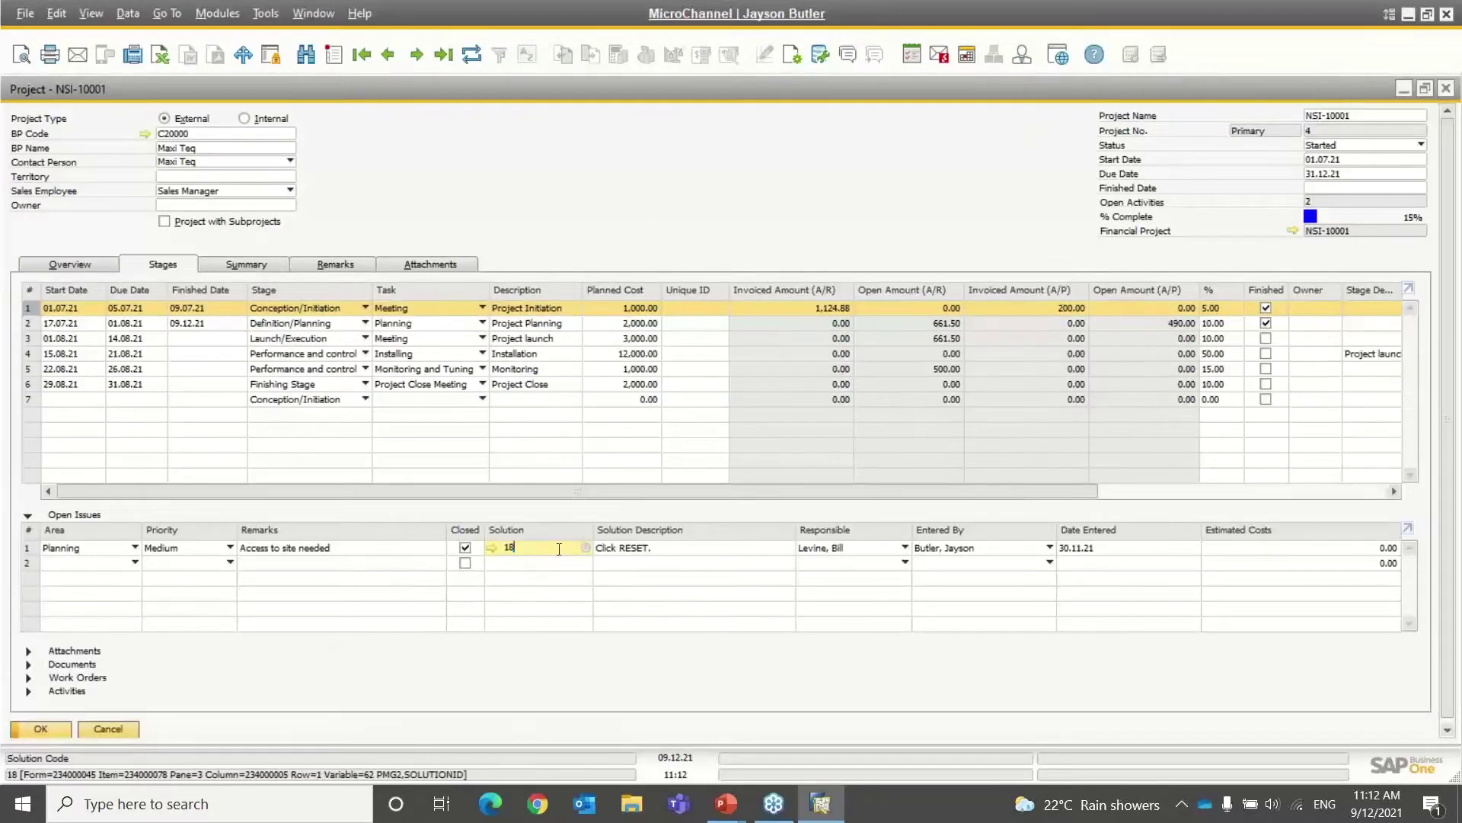
{"action": "left_click", "coordinate": [491, 549]}
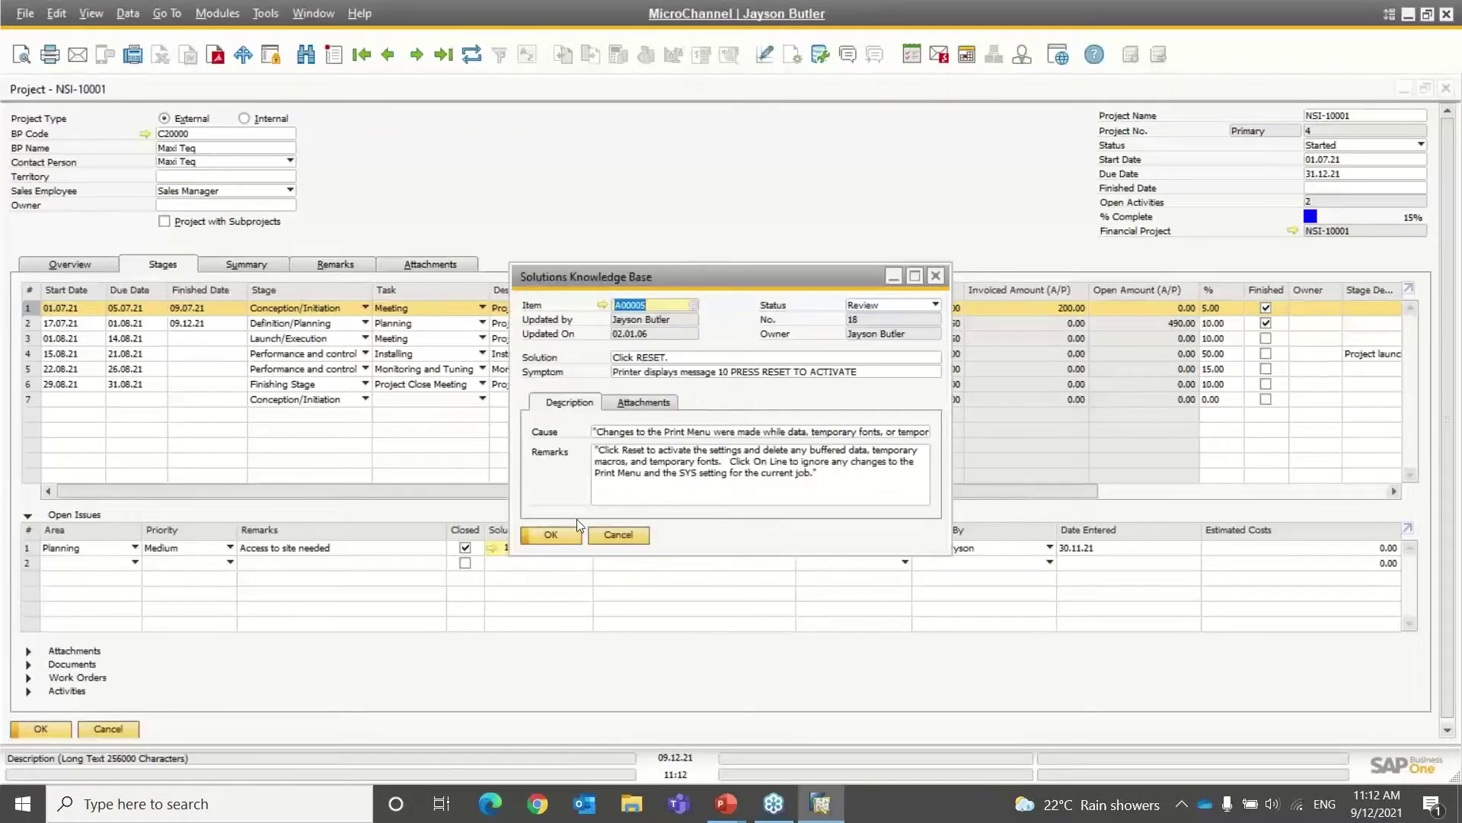
{"action": "left_click", "coordinate": [617, 536]}
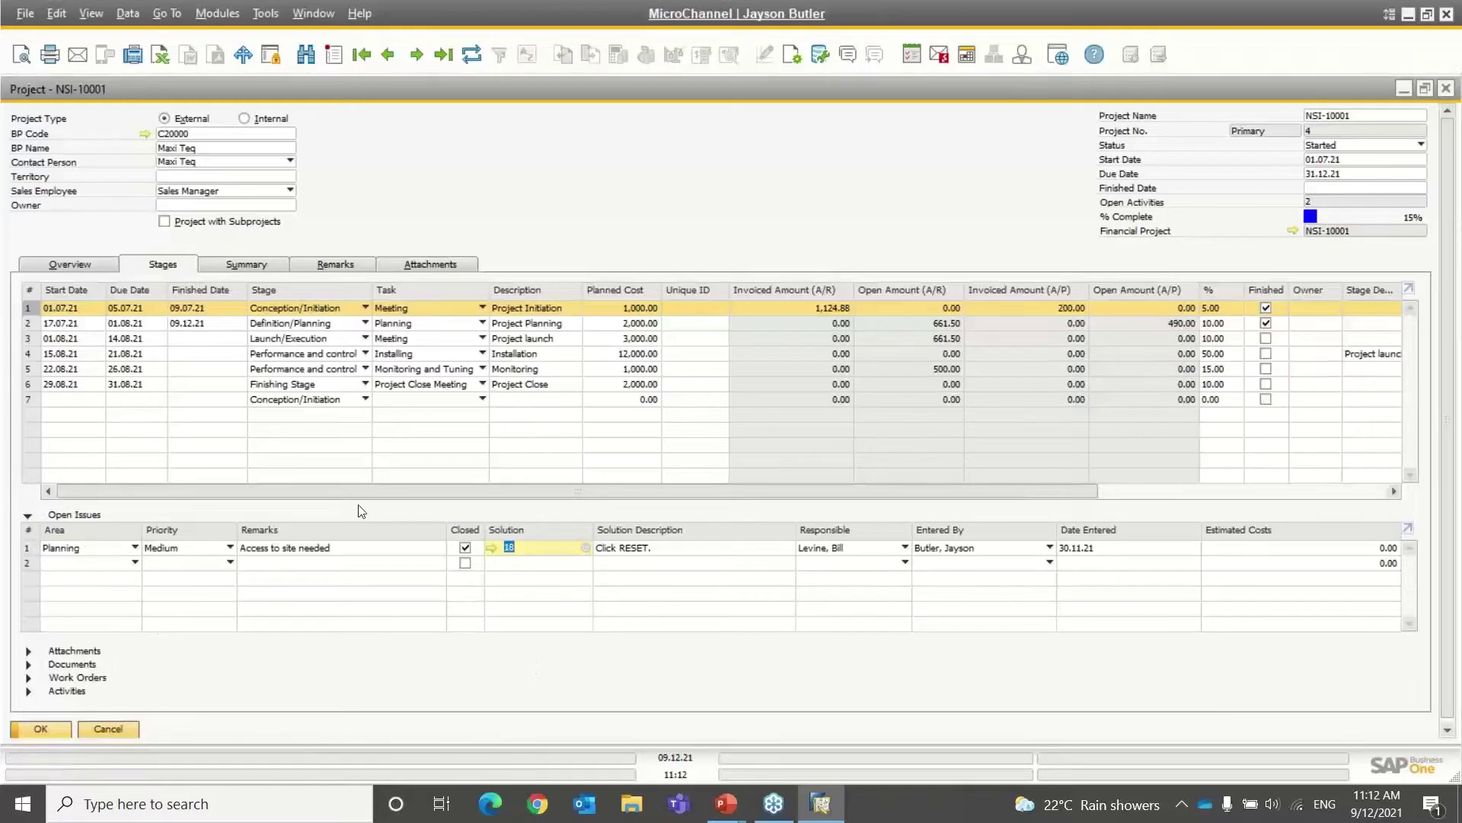
Collapse the open issues, expand the Project Initiation stage's attachments and view the SAPB1 file.
{"action": "left_click", "coordinate": [29, 518]}
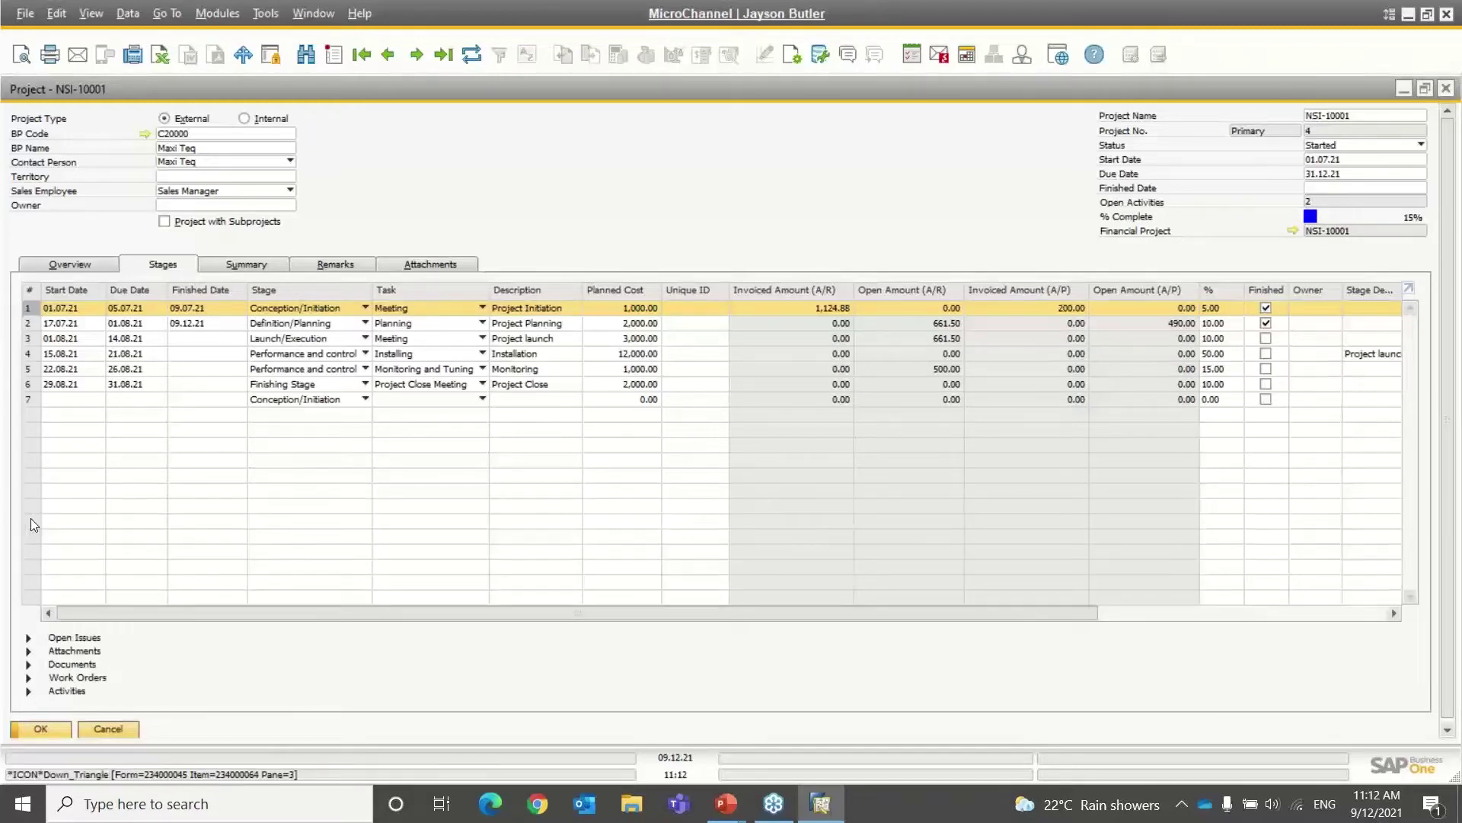
{"action": "left_click", "coordinate": [30, 657]}
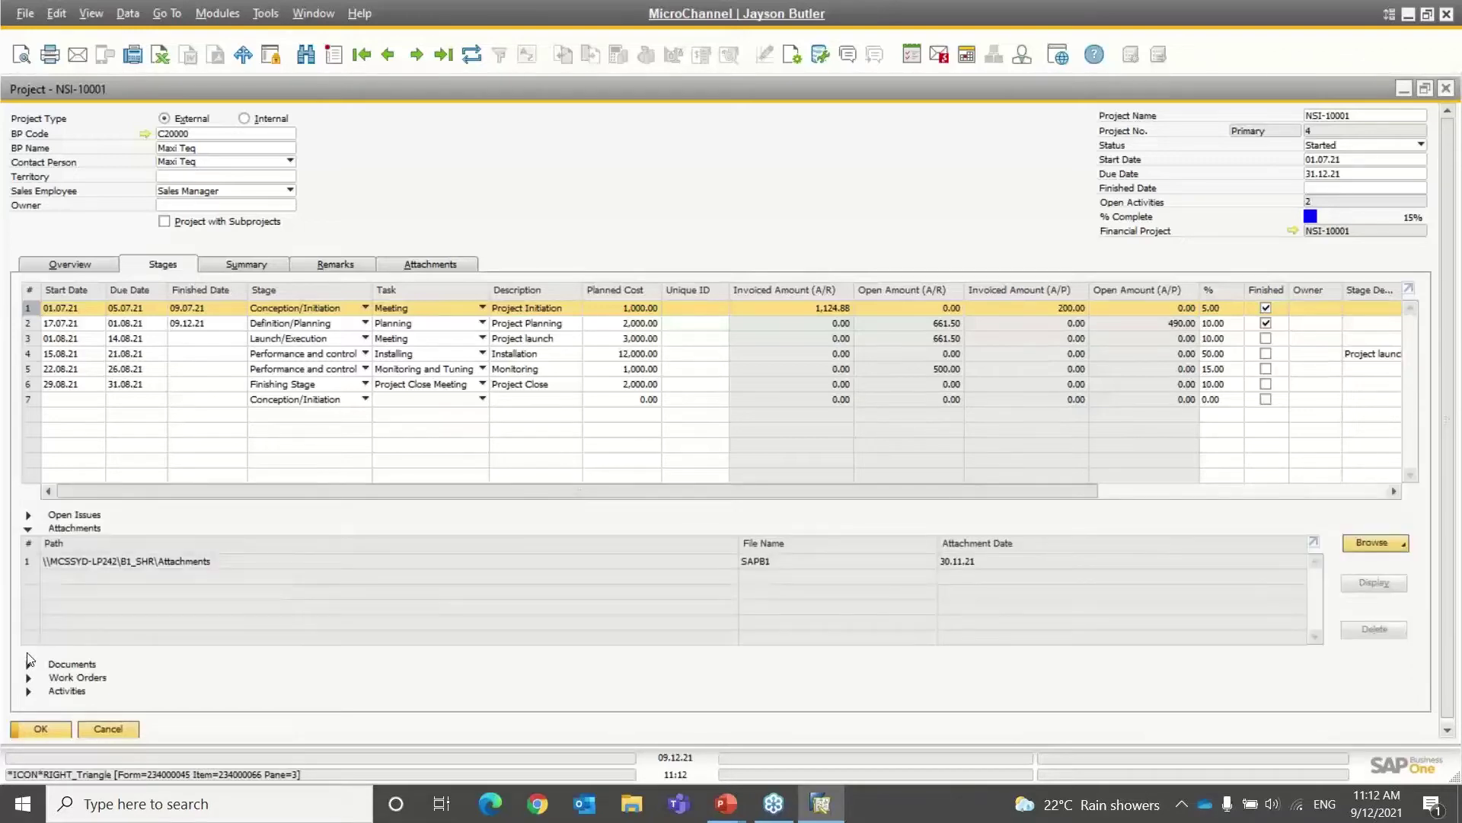
{"action": "left_click", "coordinate": [172, 565]}
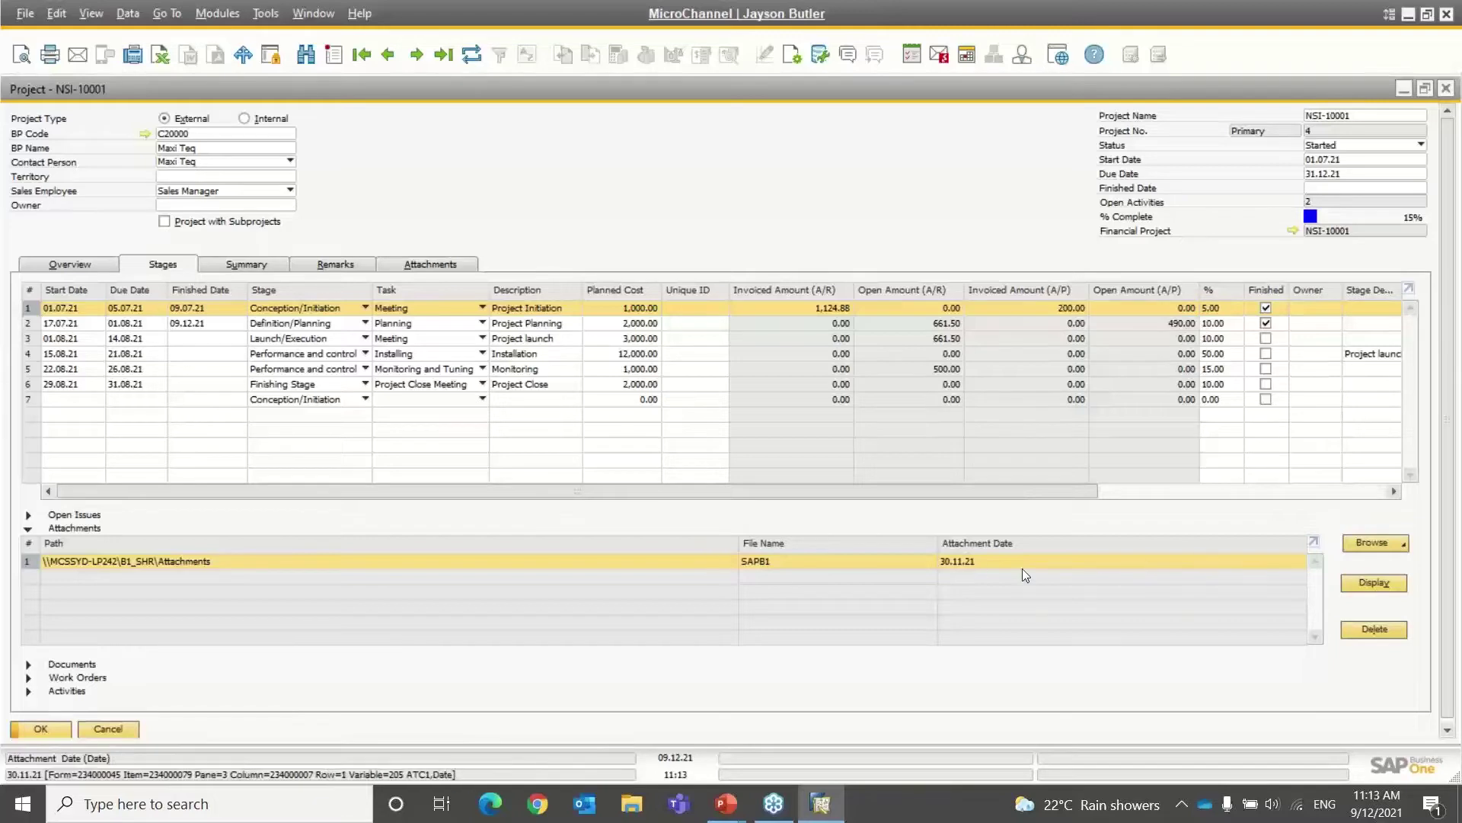
{"action": "left_click", "coordinate": [1364, 590]}
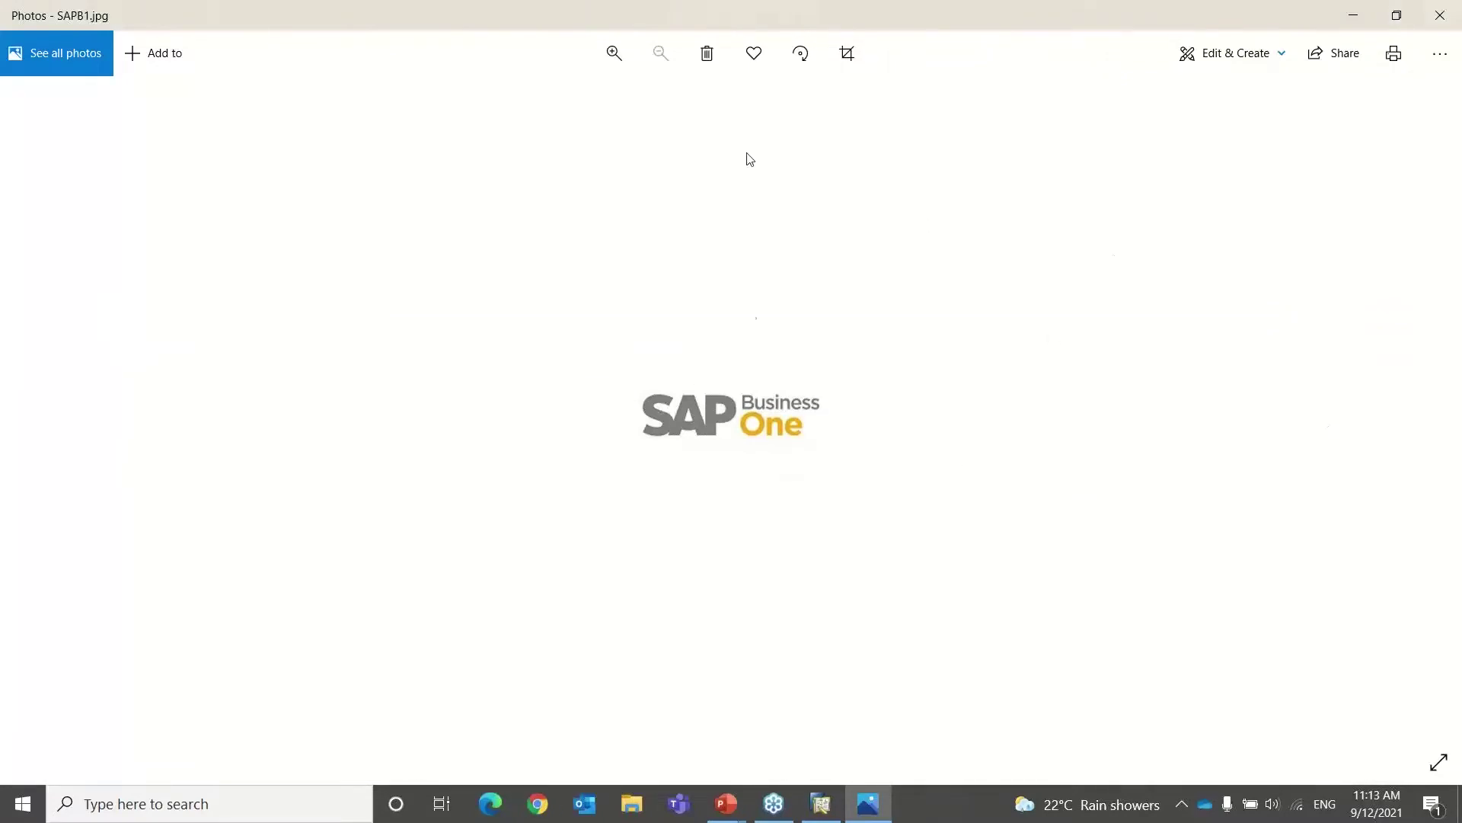
{"action": "left_click", "coordinate": [1441, 19]}
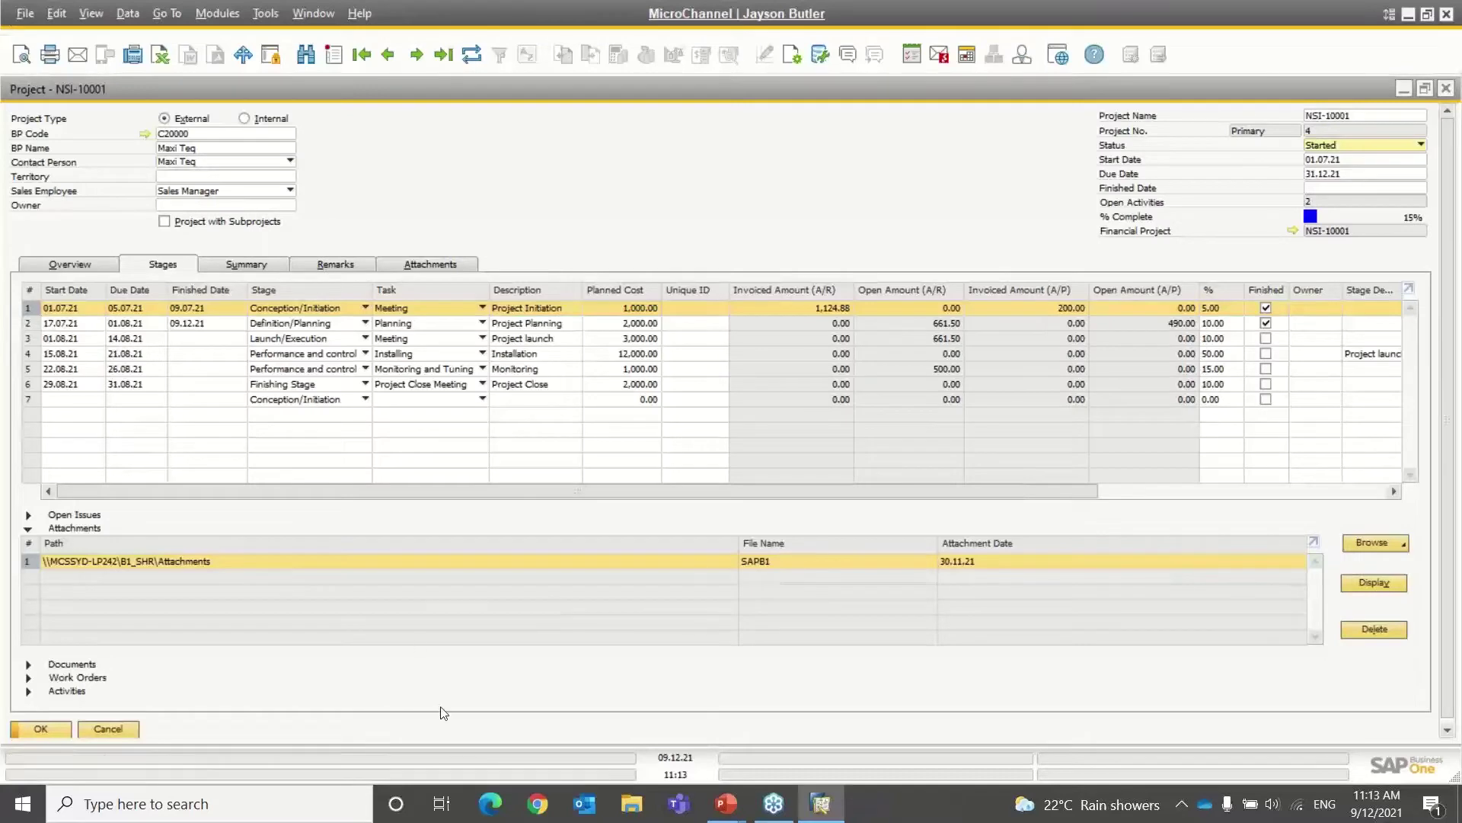
Examine the documents linked to the Project Initiation stage, the available document types and the work orders section.
{"action": "left_click", "coordinate": [29, 665]}
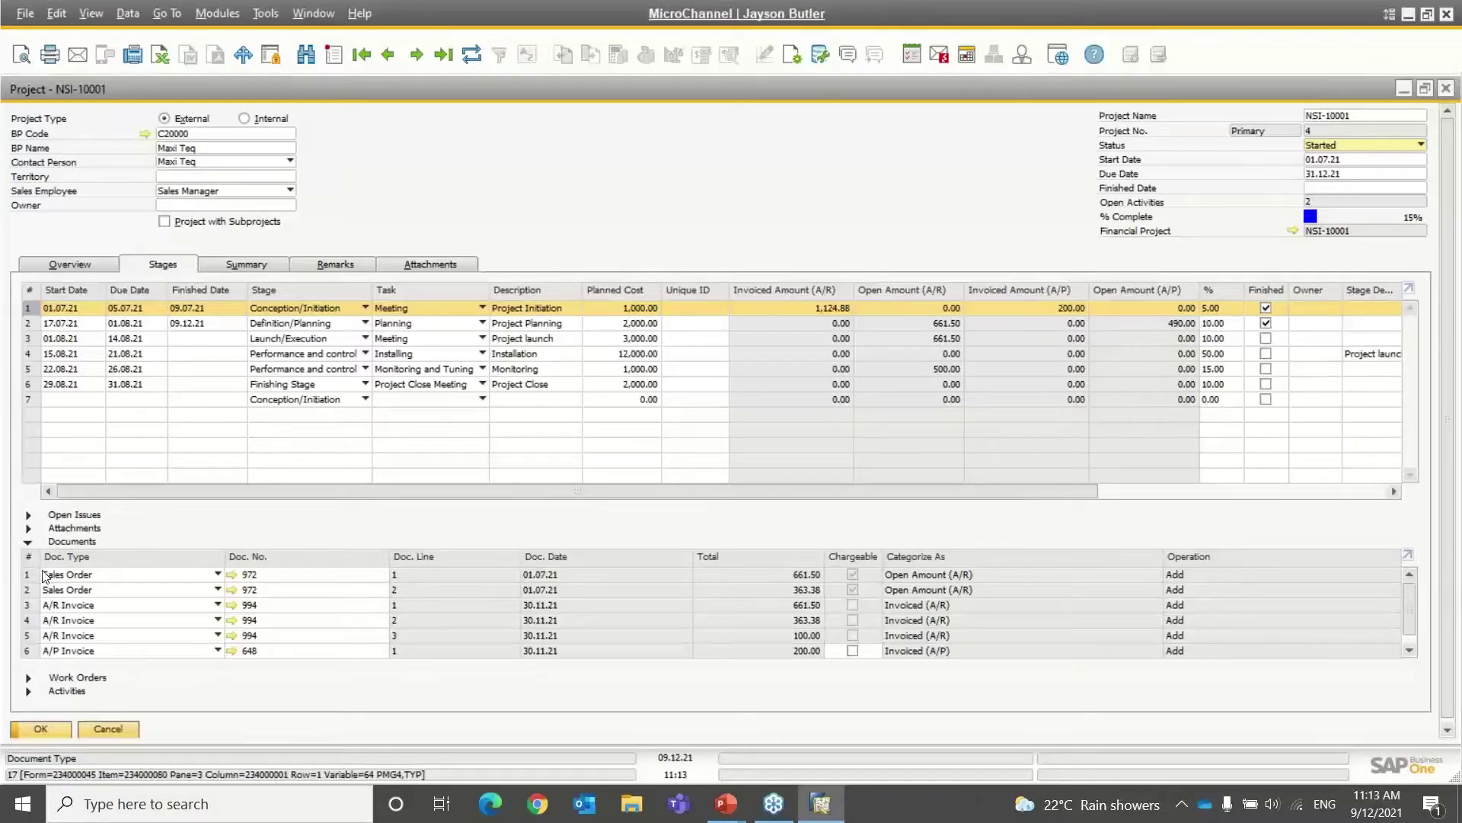
{"action": "left_click", "coordinate": [84, 579]}
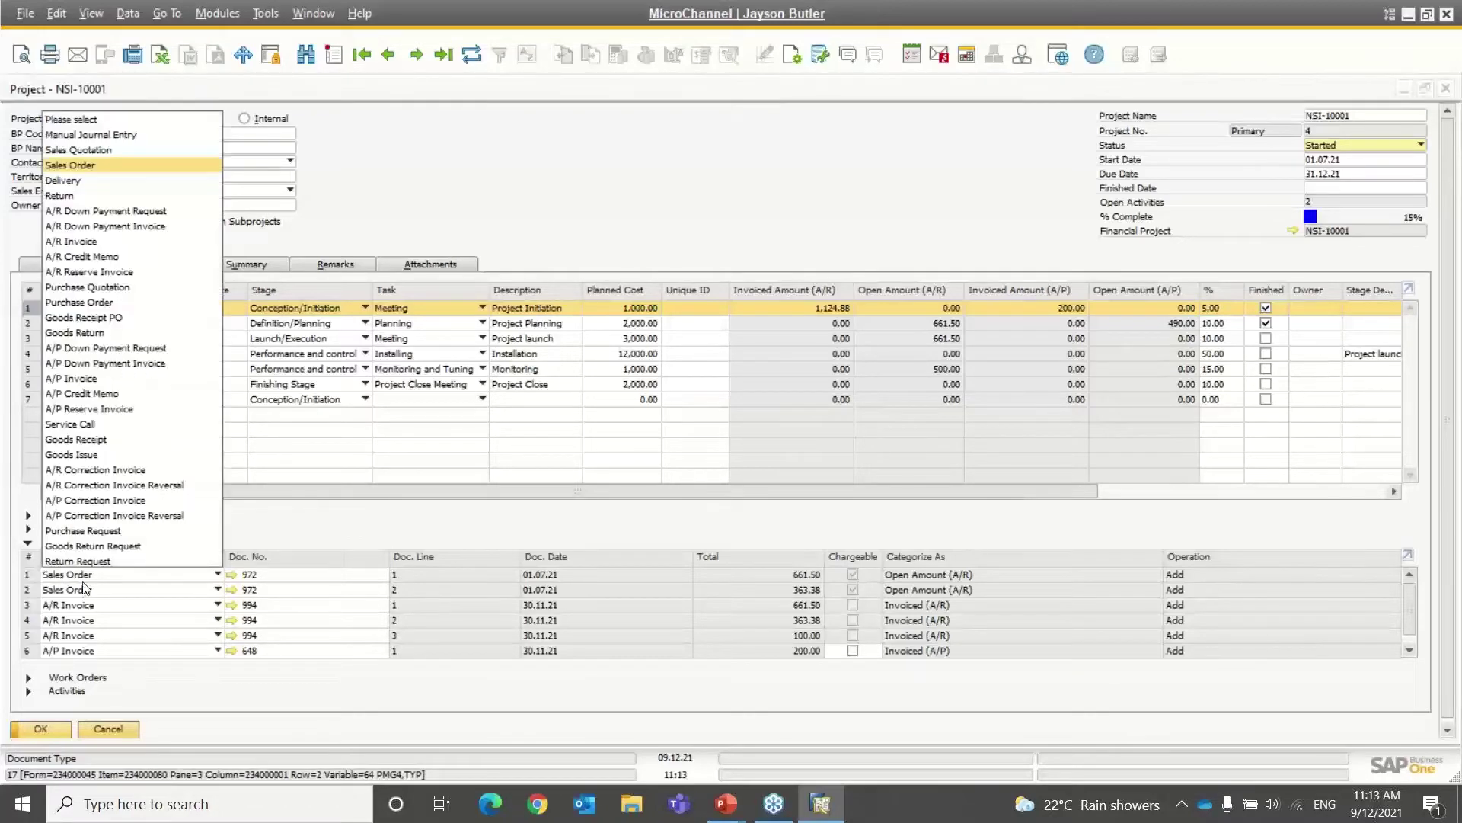
{"action": "left_click", "coordinate": [84, 579]}
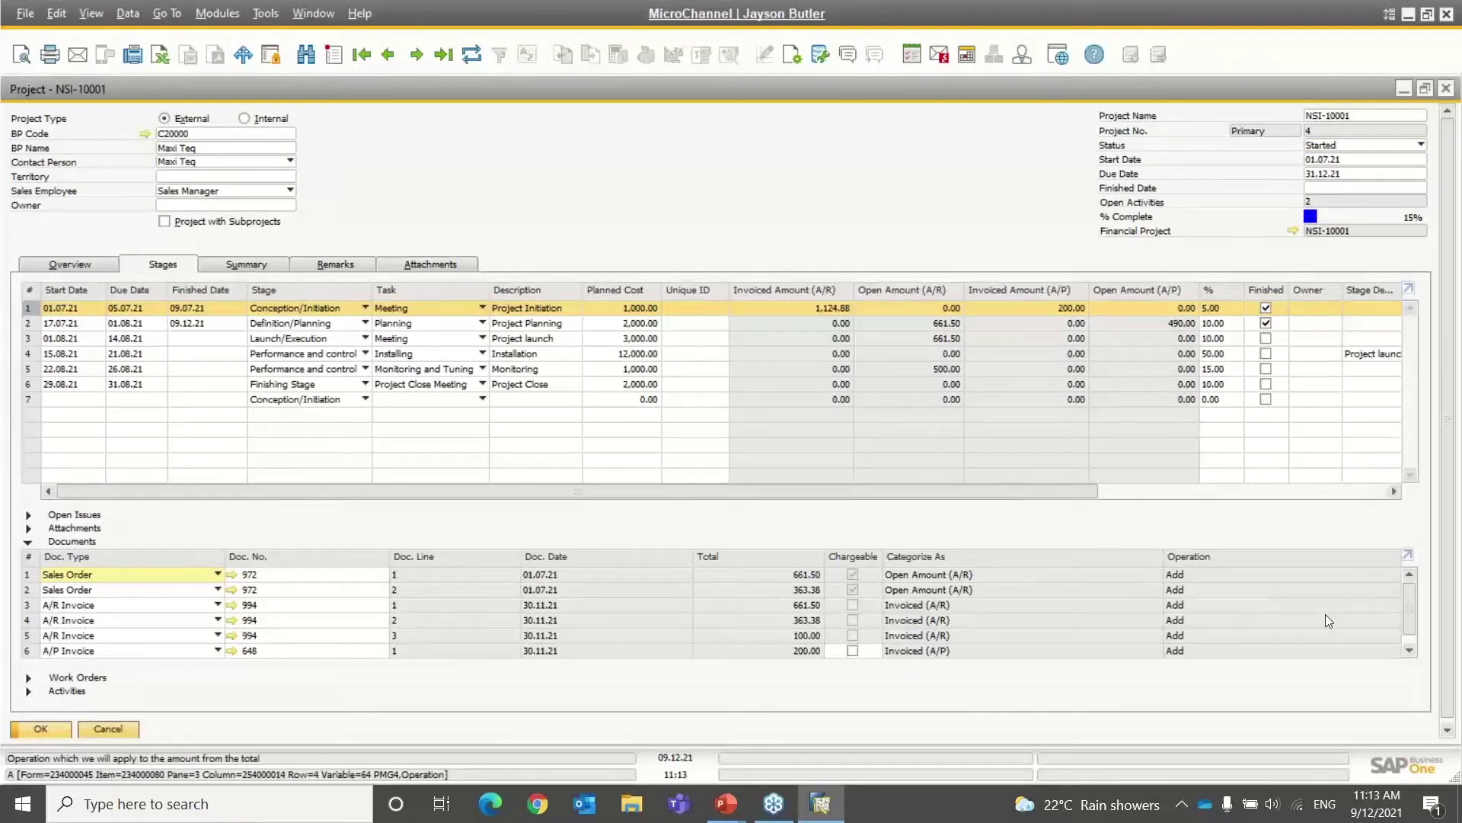
{"action": "left_click", "coordinate": [1411, 652]}
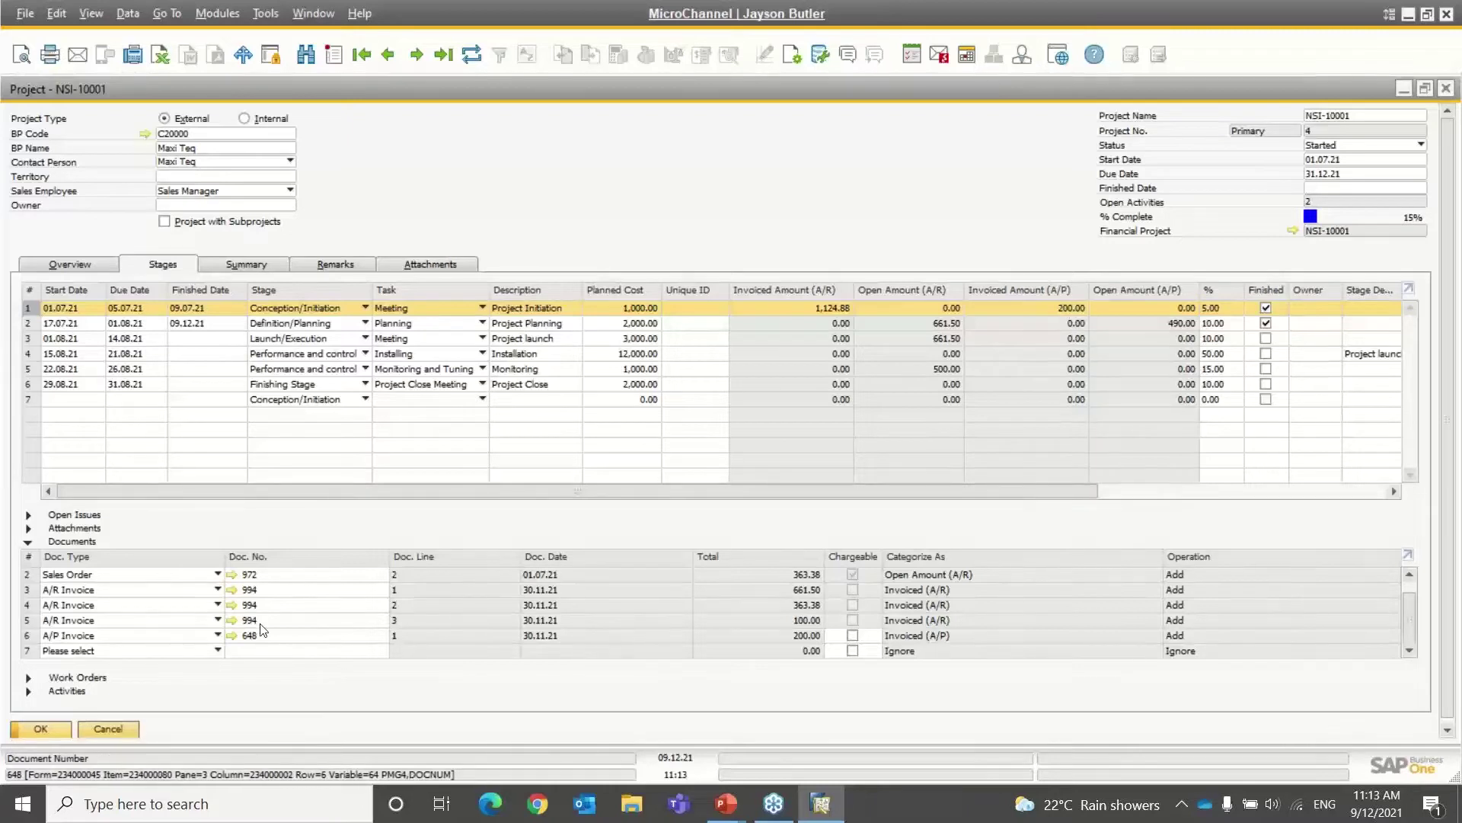
{"action": "left_click", "coordinate": [126, 578]}
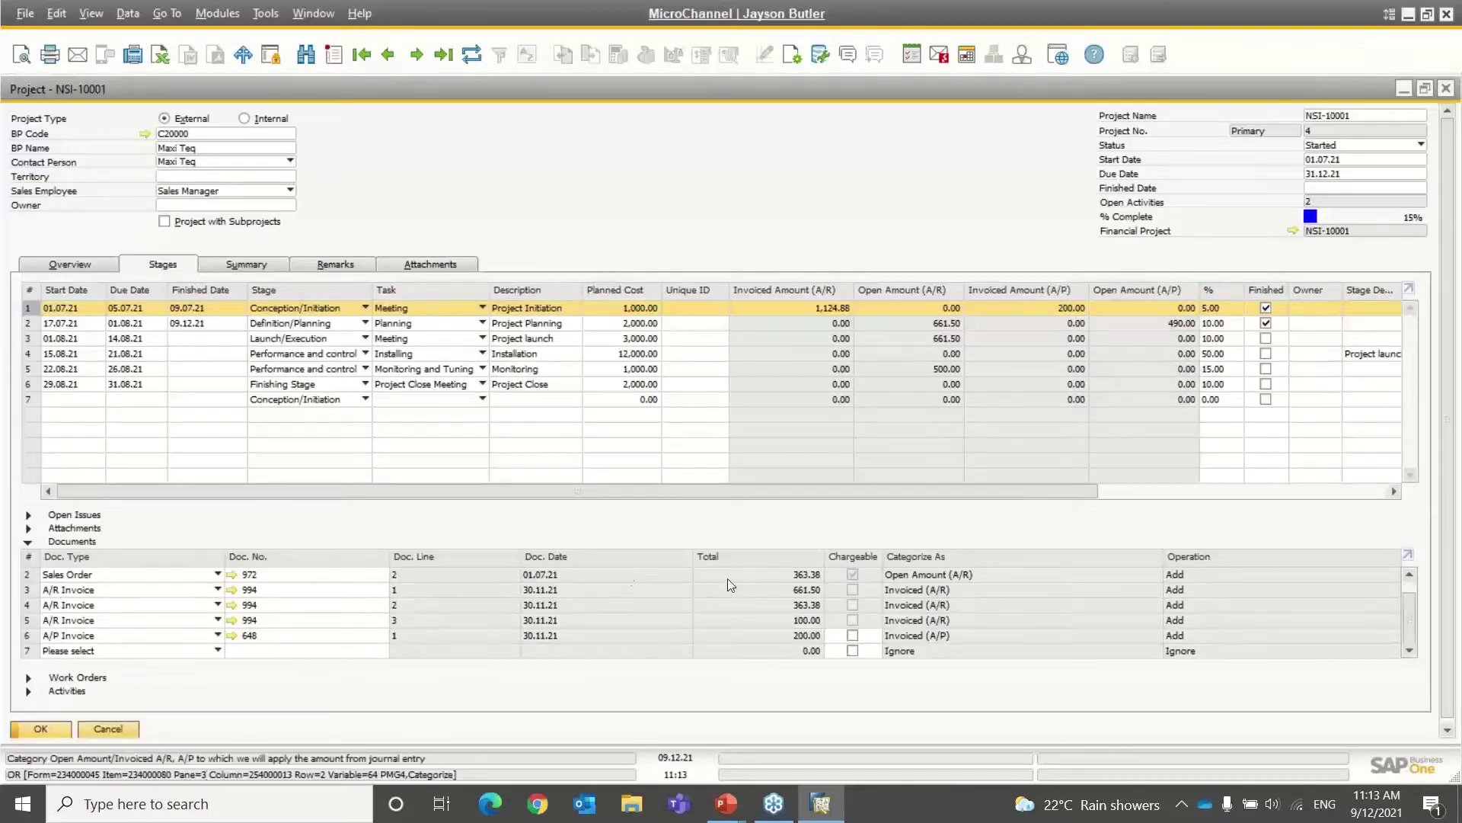
{"action": "left_click", "coordinate": [28, 679]}
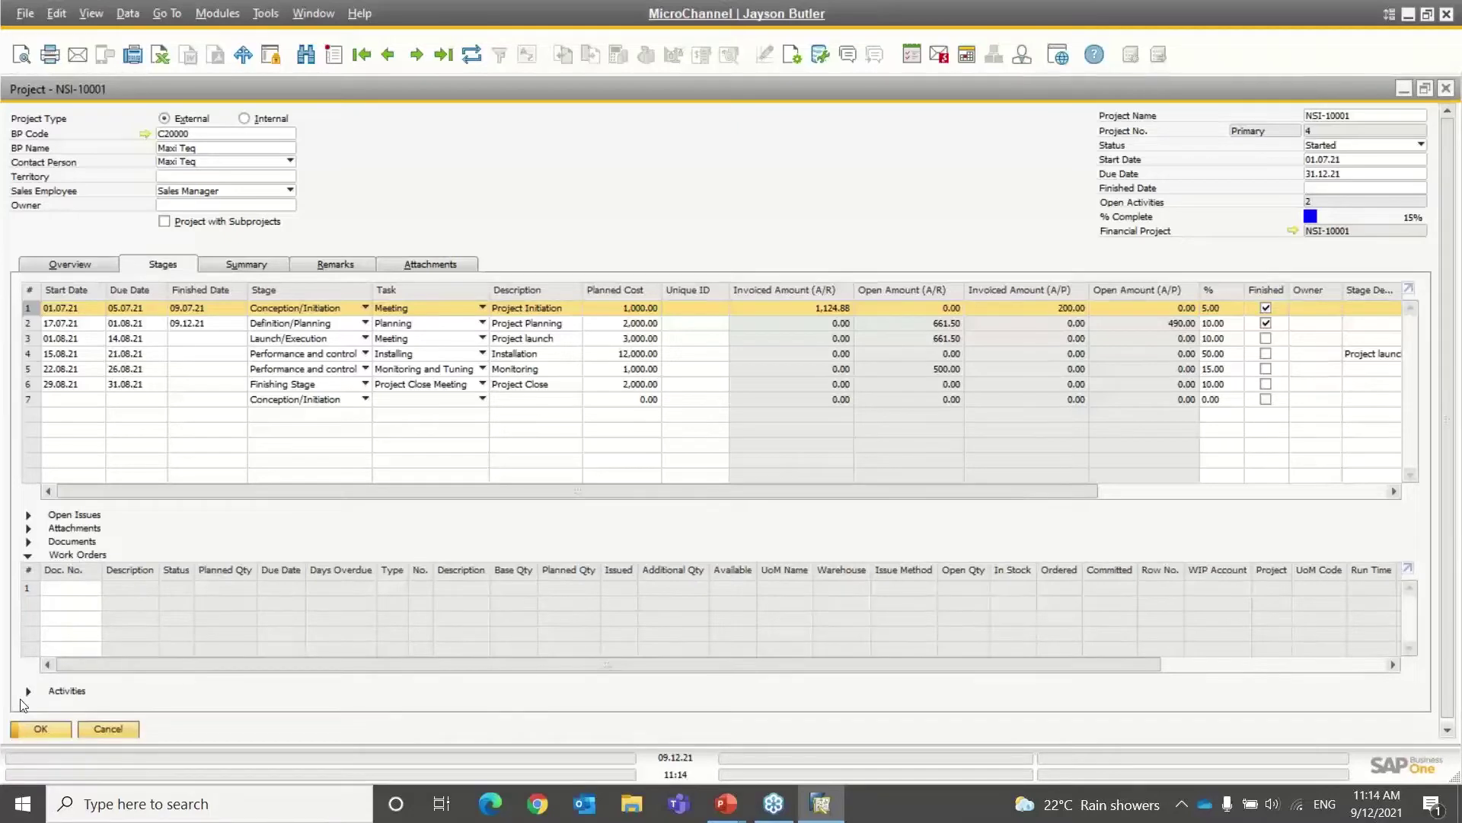
Expand the Project Initiation stage's activities and examine the general and other details of the Setup Project Plan activity.
{"action": "left_click", "coordinate": [28, 691]}
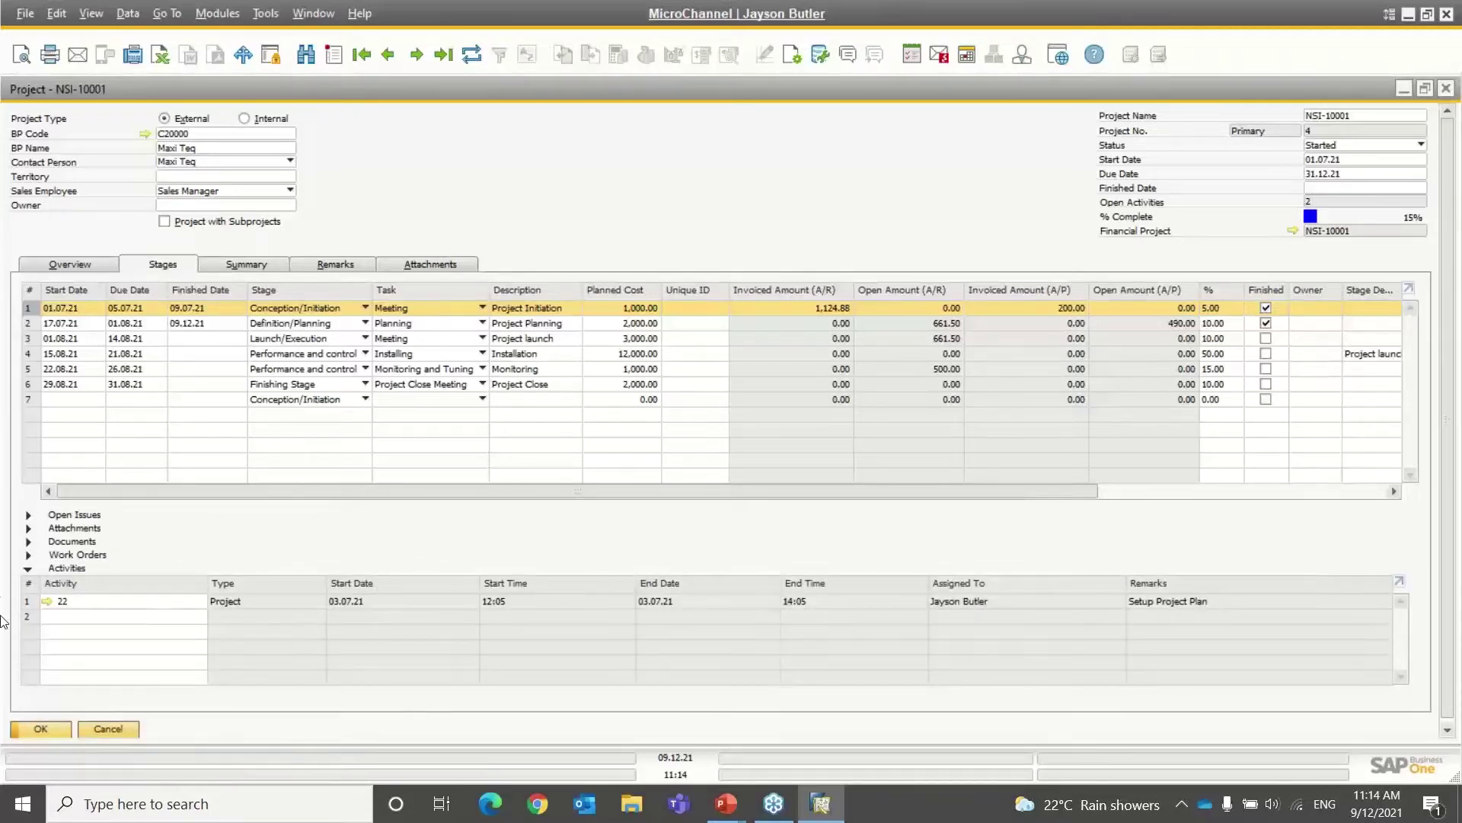
{"action": "left_click", "coordinate": [48, 602]}
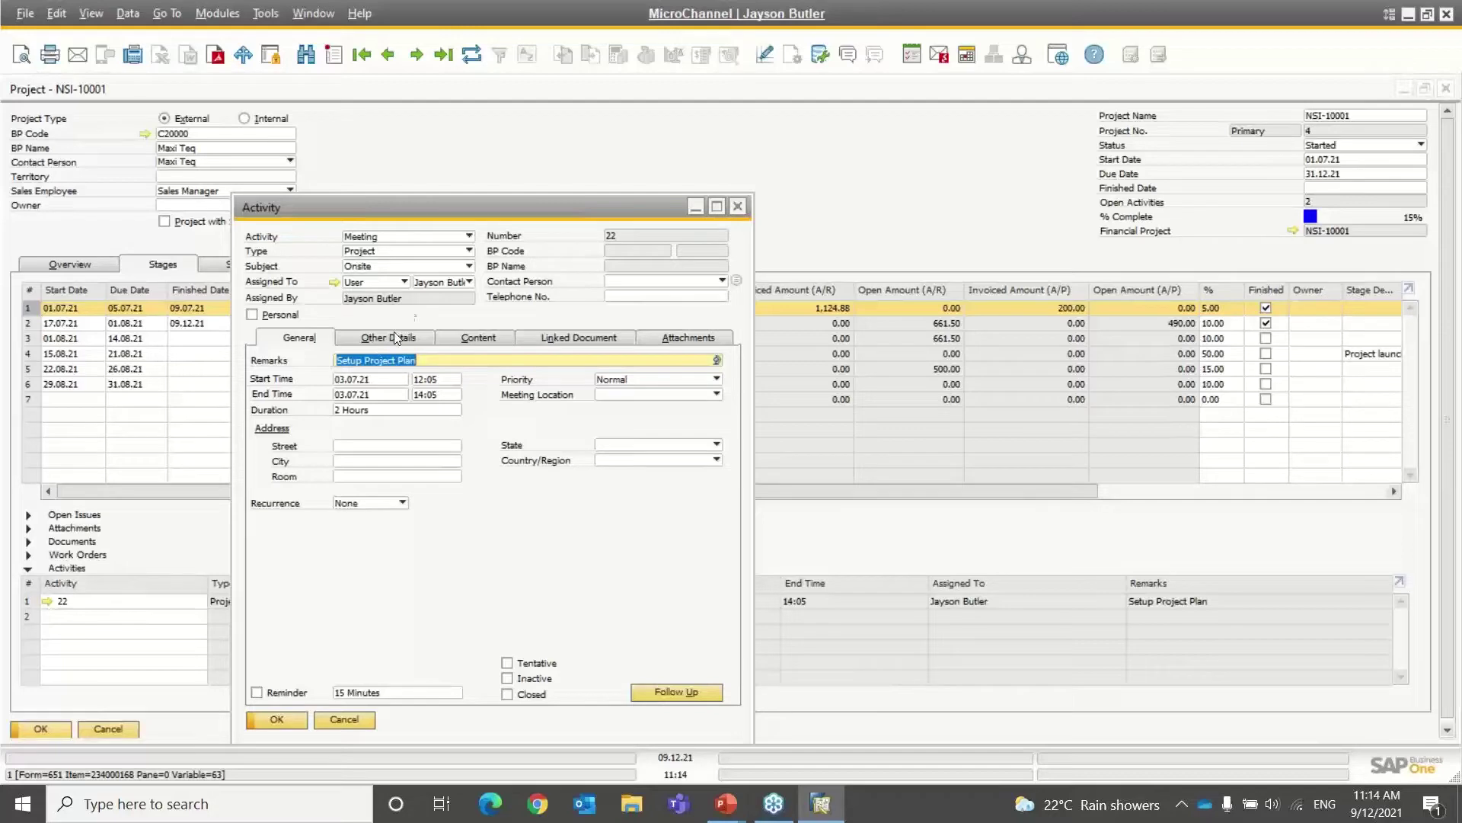
{"action": "left_click", "coordinate": [369, 340]}
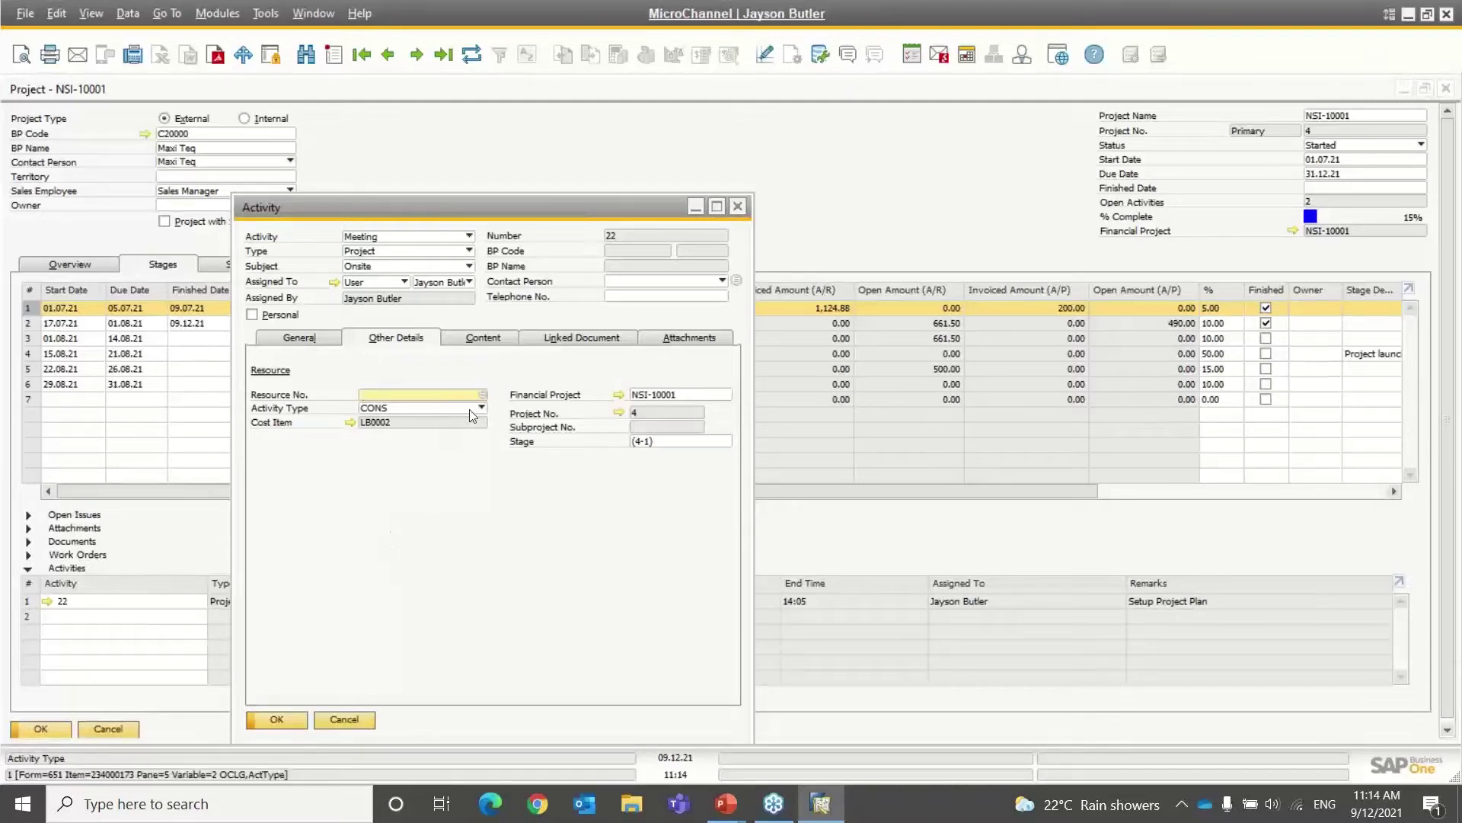
Examine the labor item, chargeable and absence settings in the Project Management activity type setup, and close both the setup and the activity.
{"action": "left_click", "coordinate": [229, 15]}
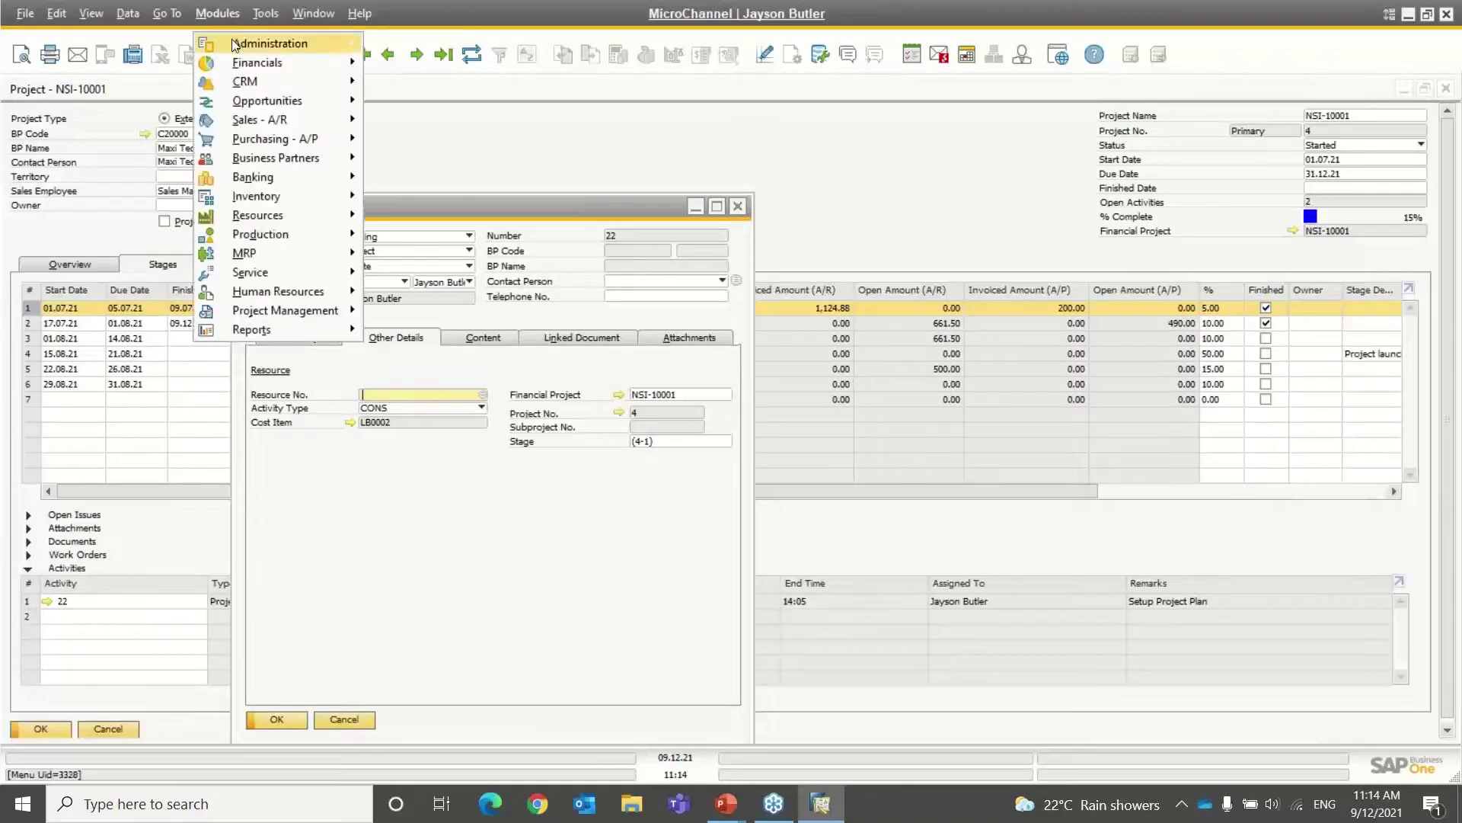
{"action": "mouse_move", "coordinate": [234, 45]}
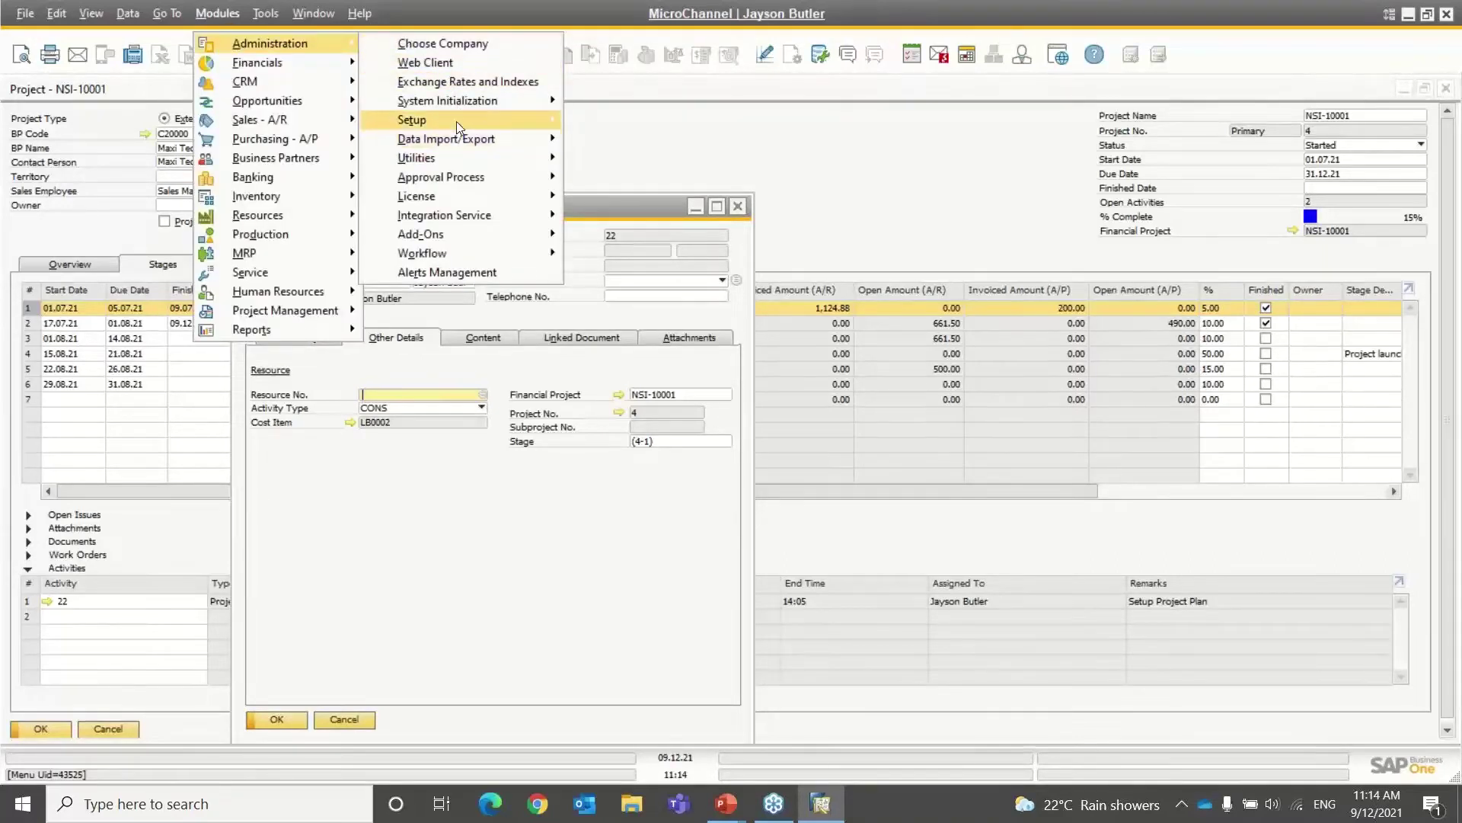
{"action": "mouse_move", "coordinate": [487, 139]}
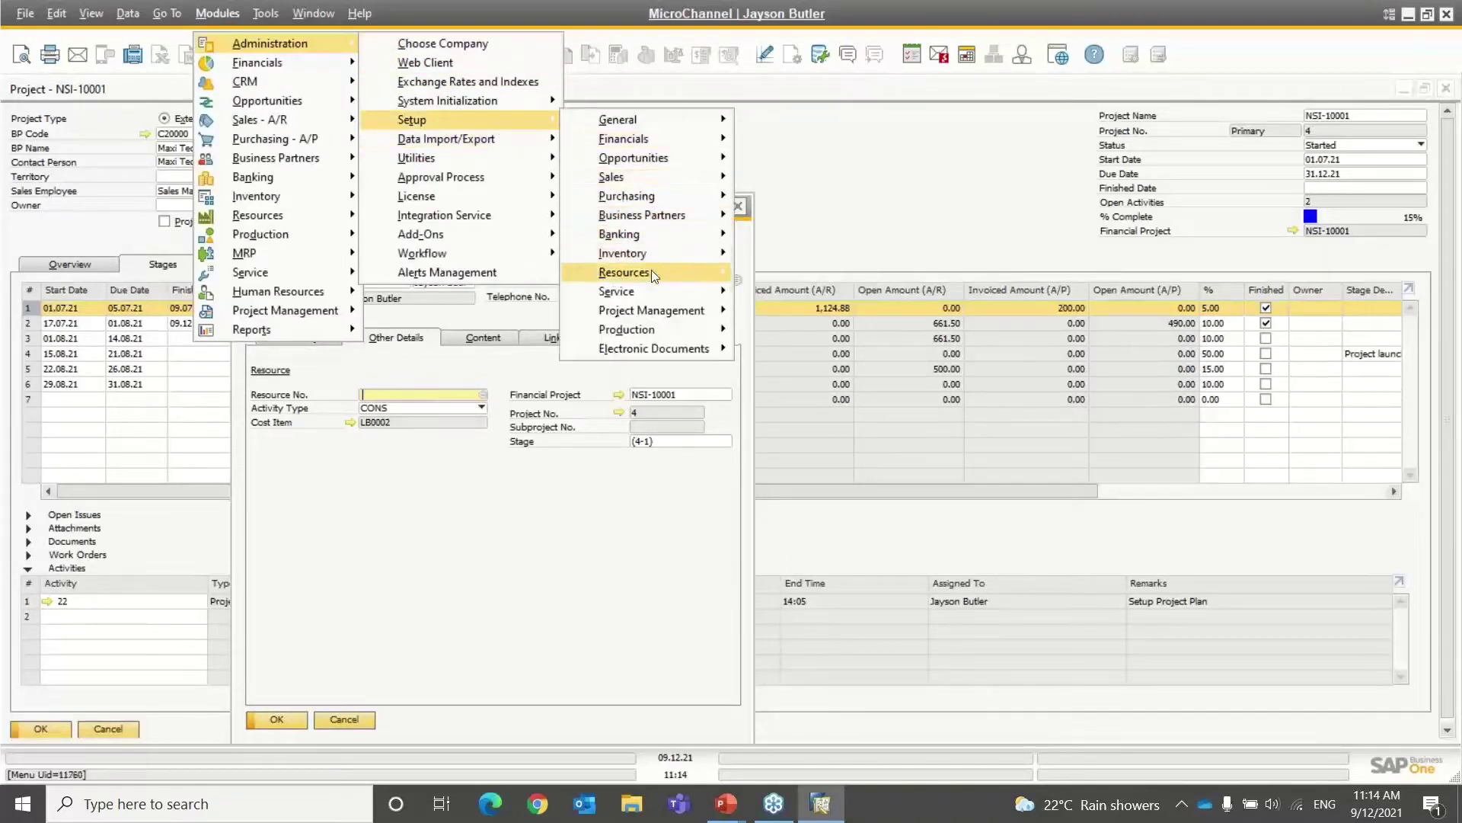
{"action": "mouse_move", "coordinate": [644, 312]}
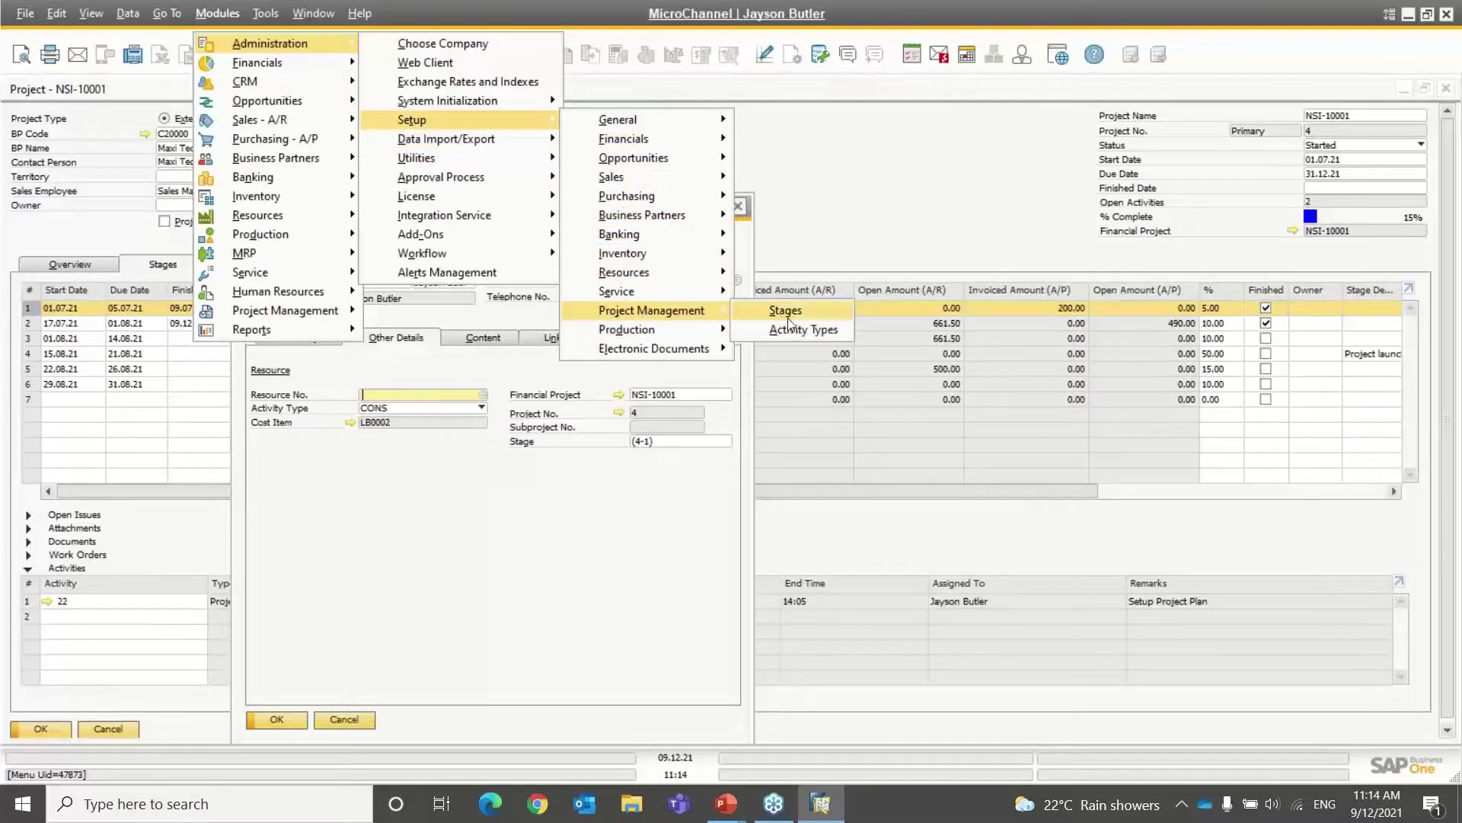
{"action": "left_click", "coordinate": [794, 331]}
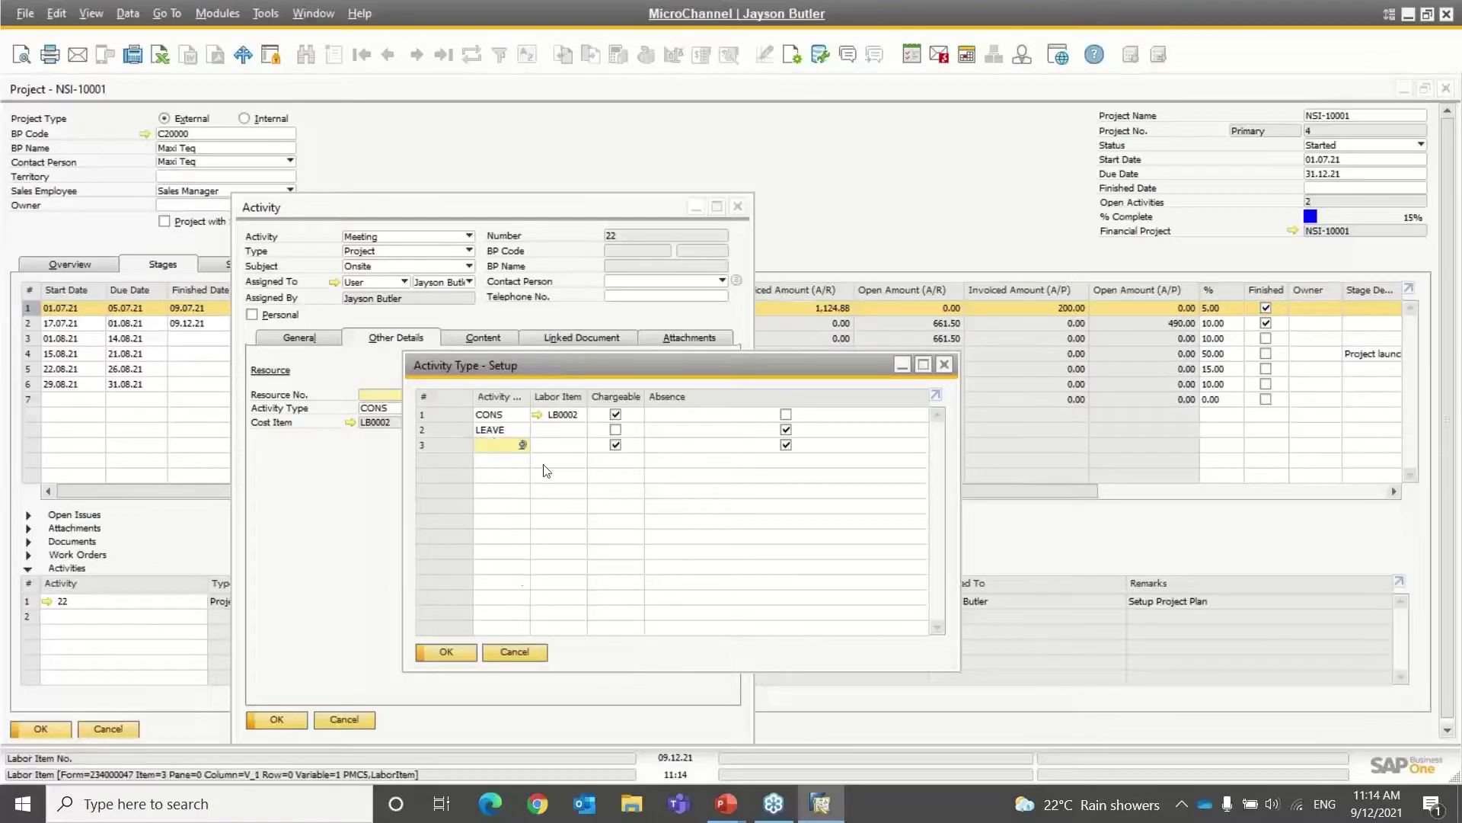
{"action": "left_click", "coordinate": [507, 415]}
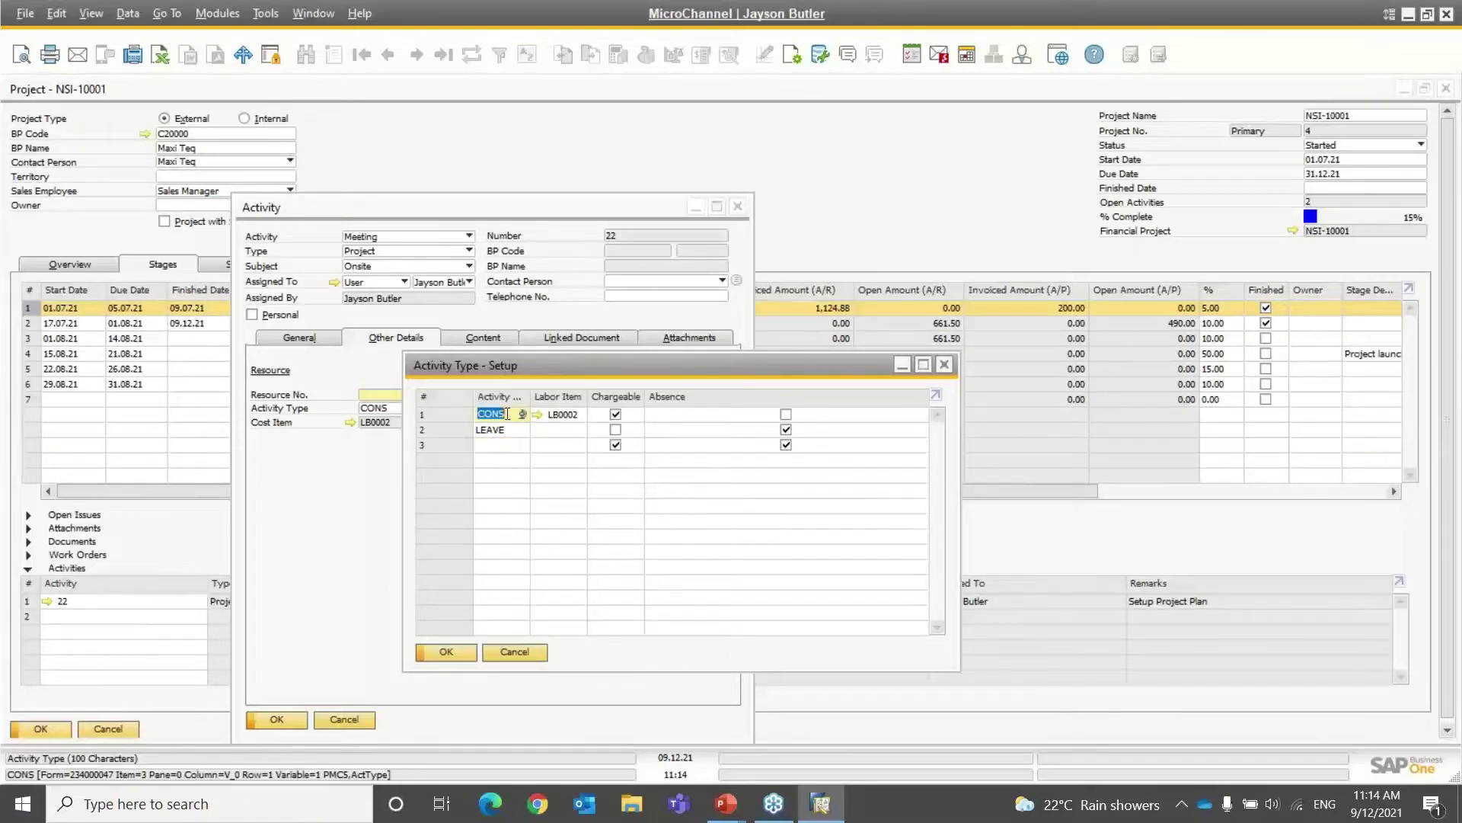
{"action": "left_click", "coordinate": [503, 429]}
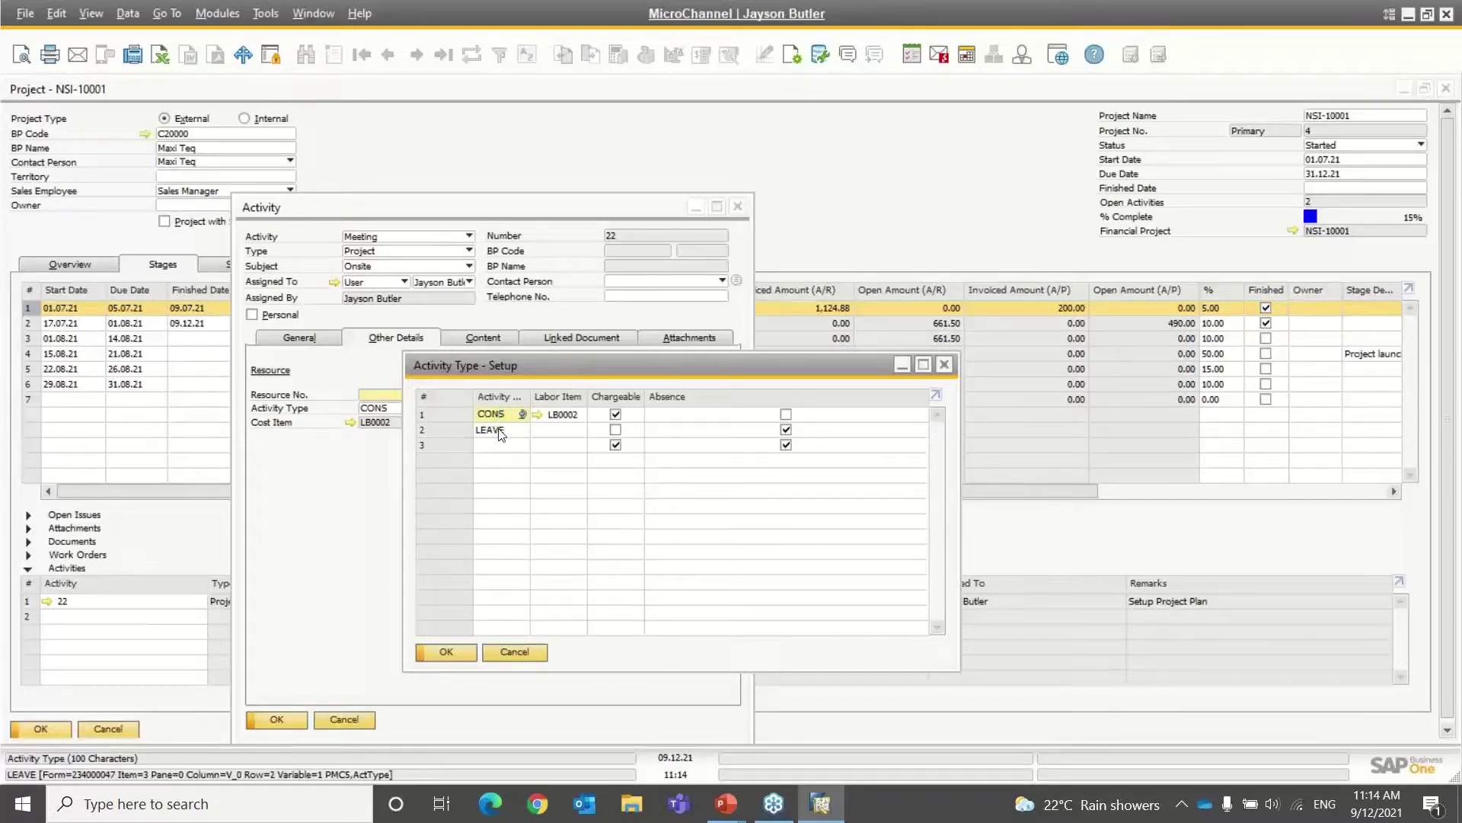
{"action": "left_click", "coordinate": [499, 431]}
{"action": "left_click", "coordinate": [568, 413]}
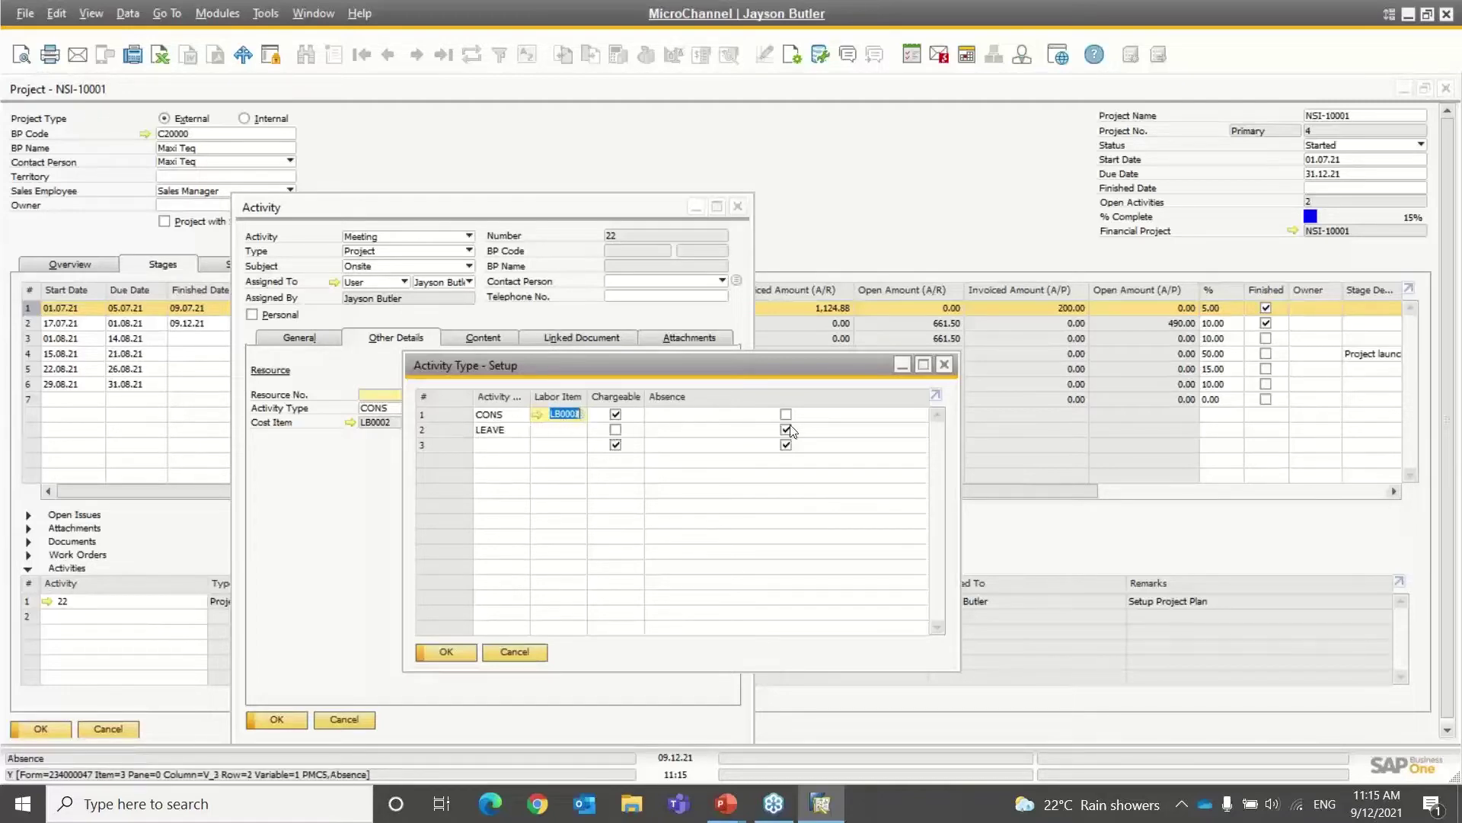
{"action": "left_click", "coordinate": [523, 649]}
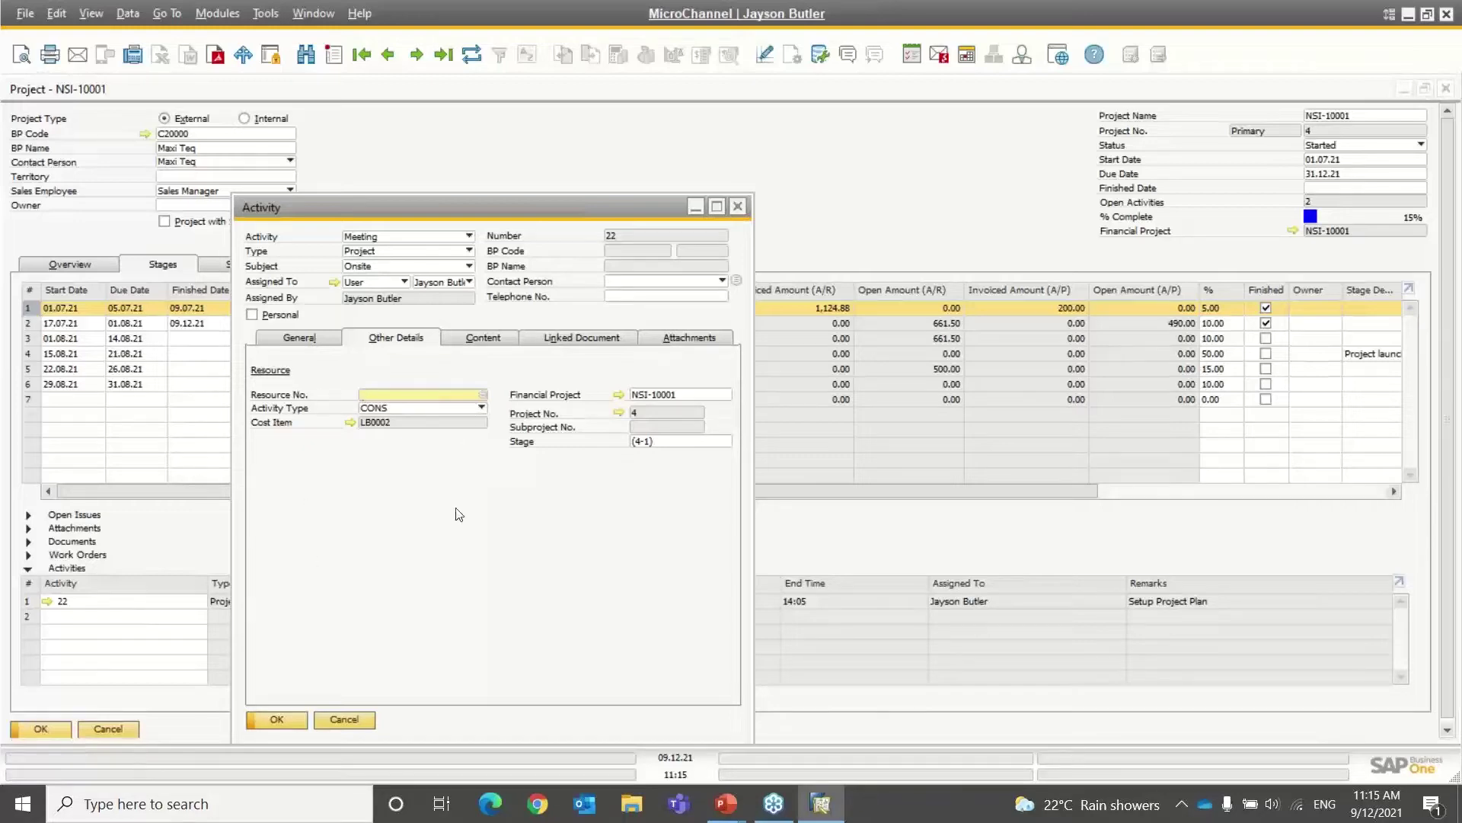
{"action": "left_click", "coordinate": [343, 720]}
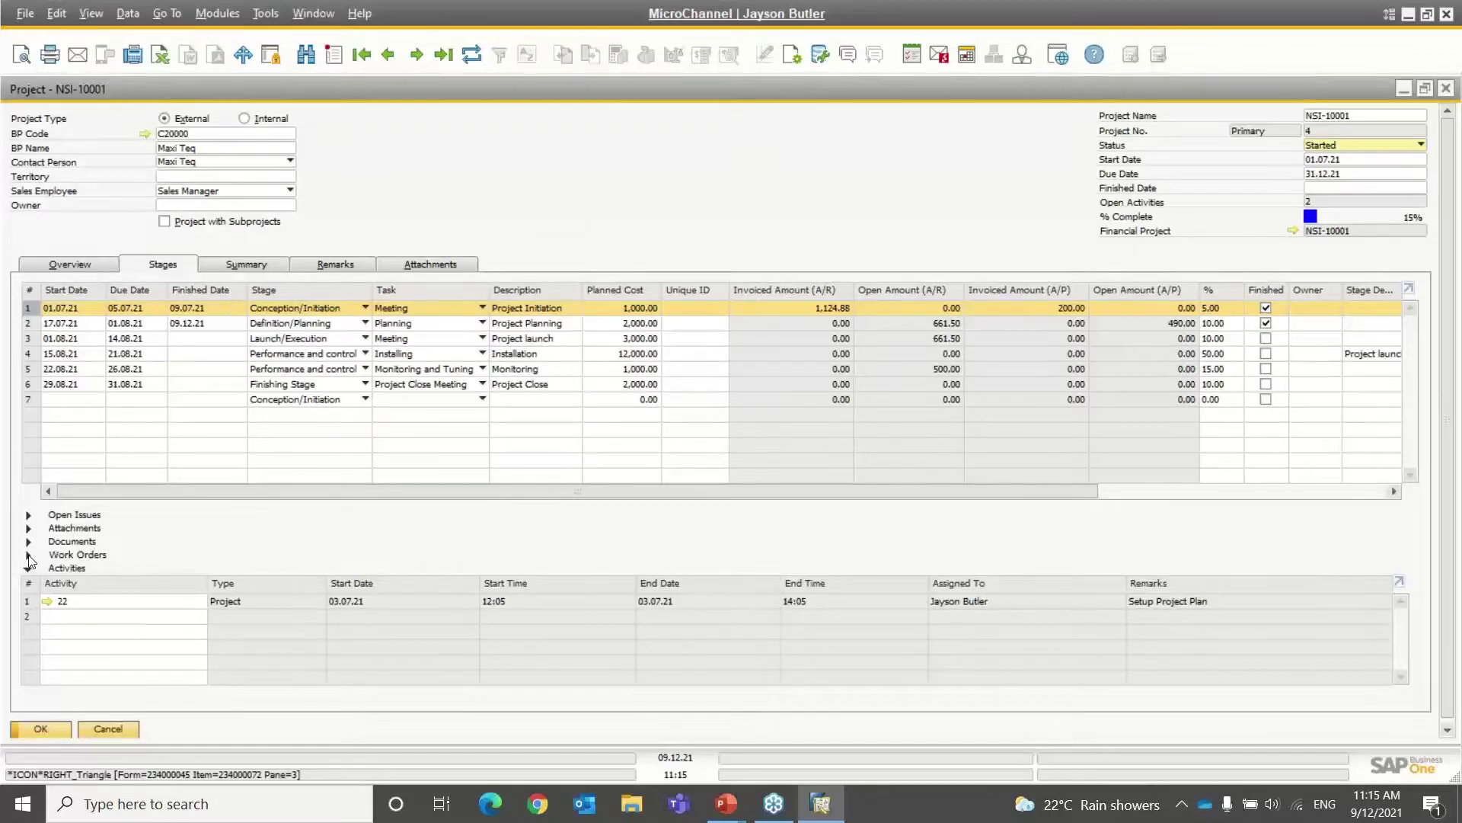
Examine the work orders linked to the Monitoring and Installation stages, including the component lines of the Installation stage's work order.
{"action": "left_click", "coordinate": [28, 556]}
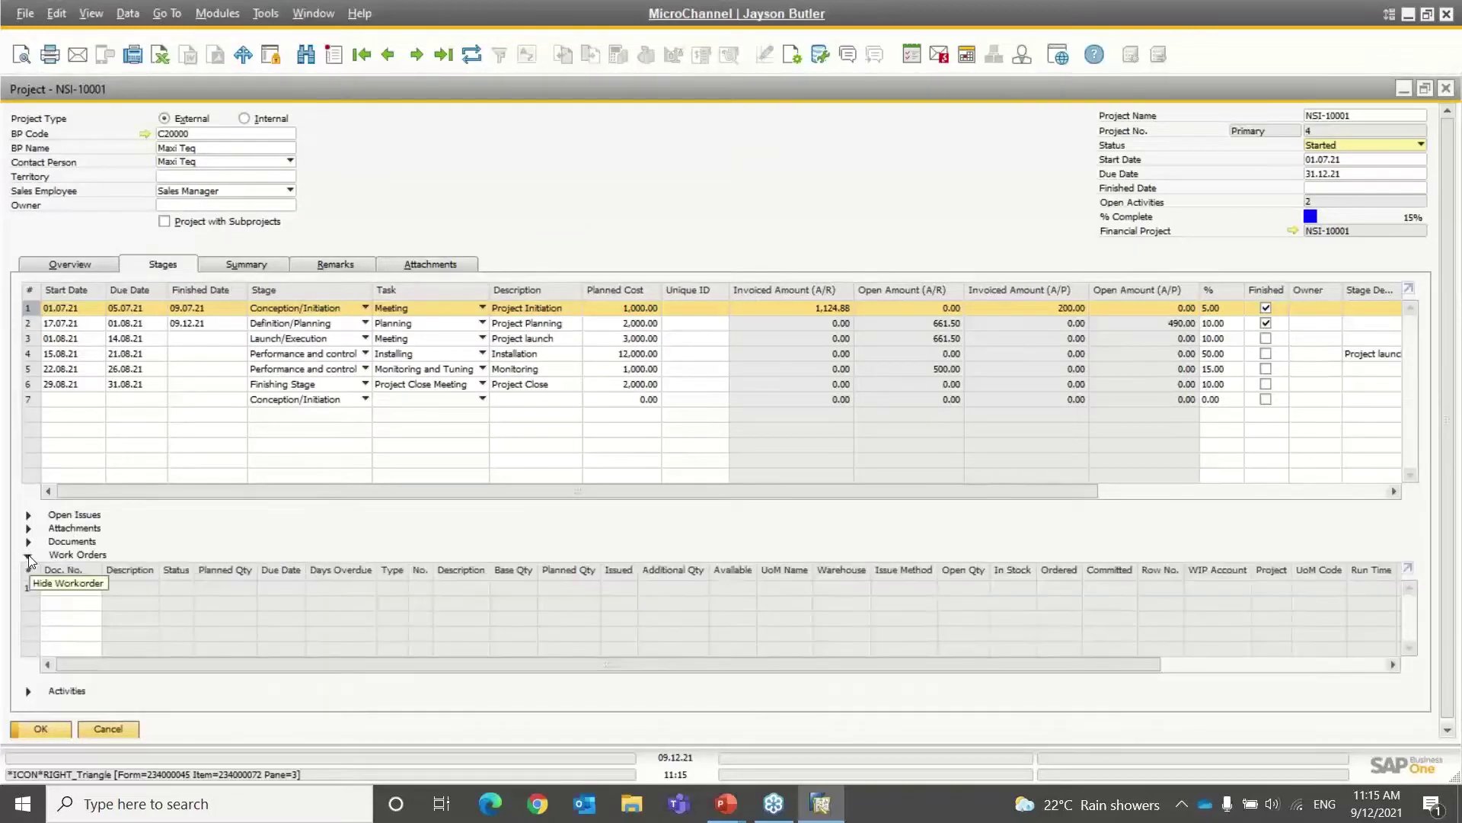
{"action": "left_click", "coordinate": [29, 370]}
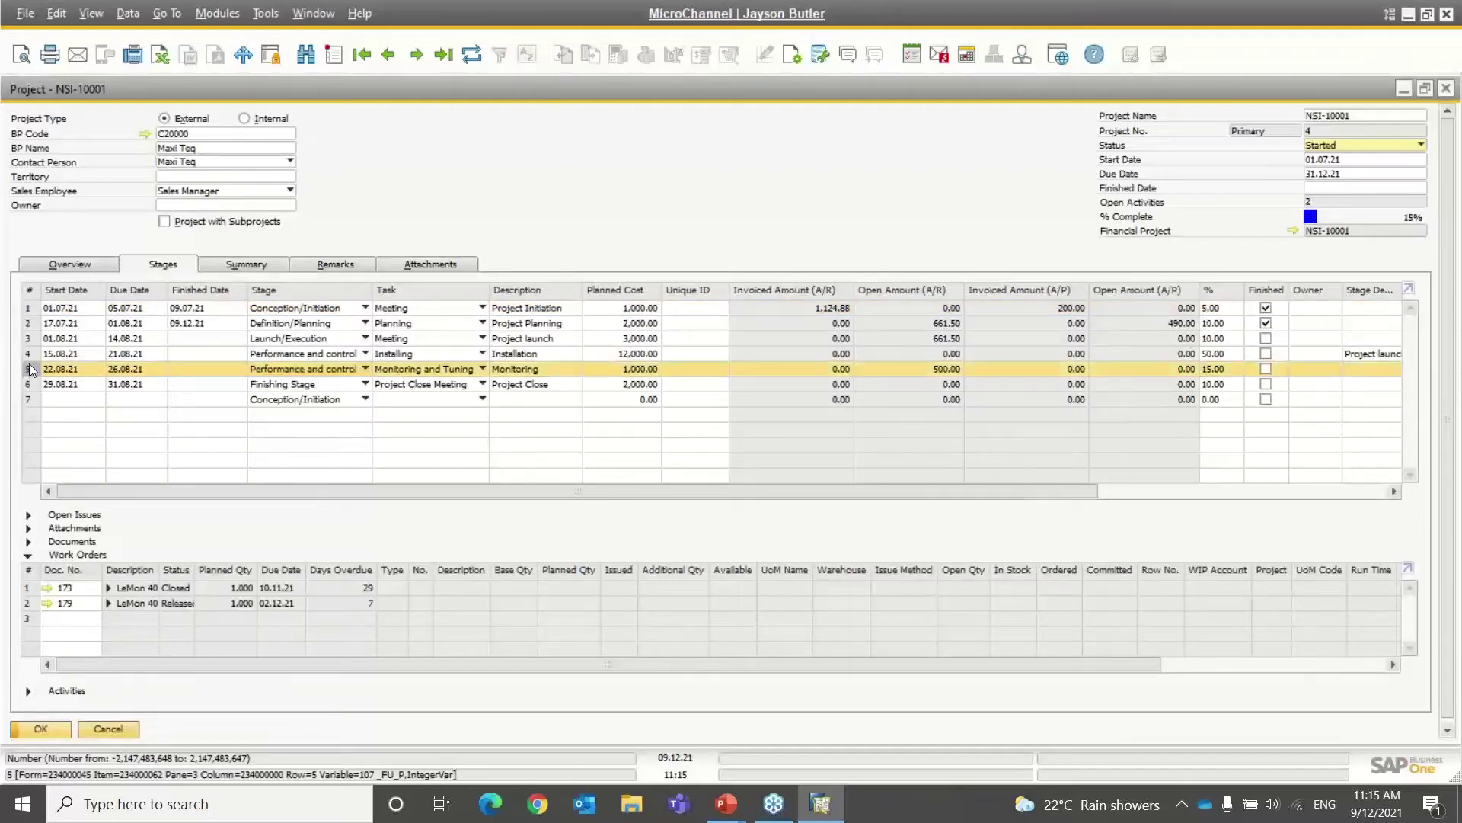
{"action": "left_click", "coordinate": [29, 355]}
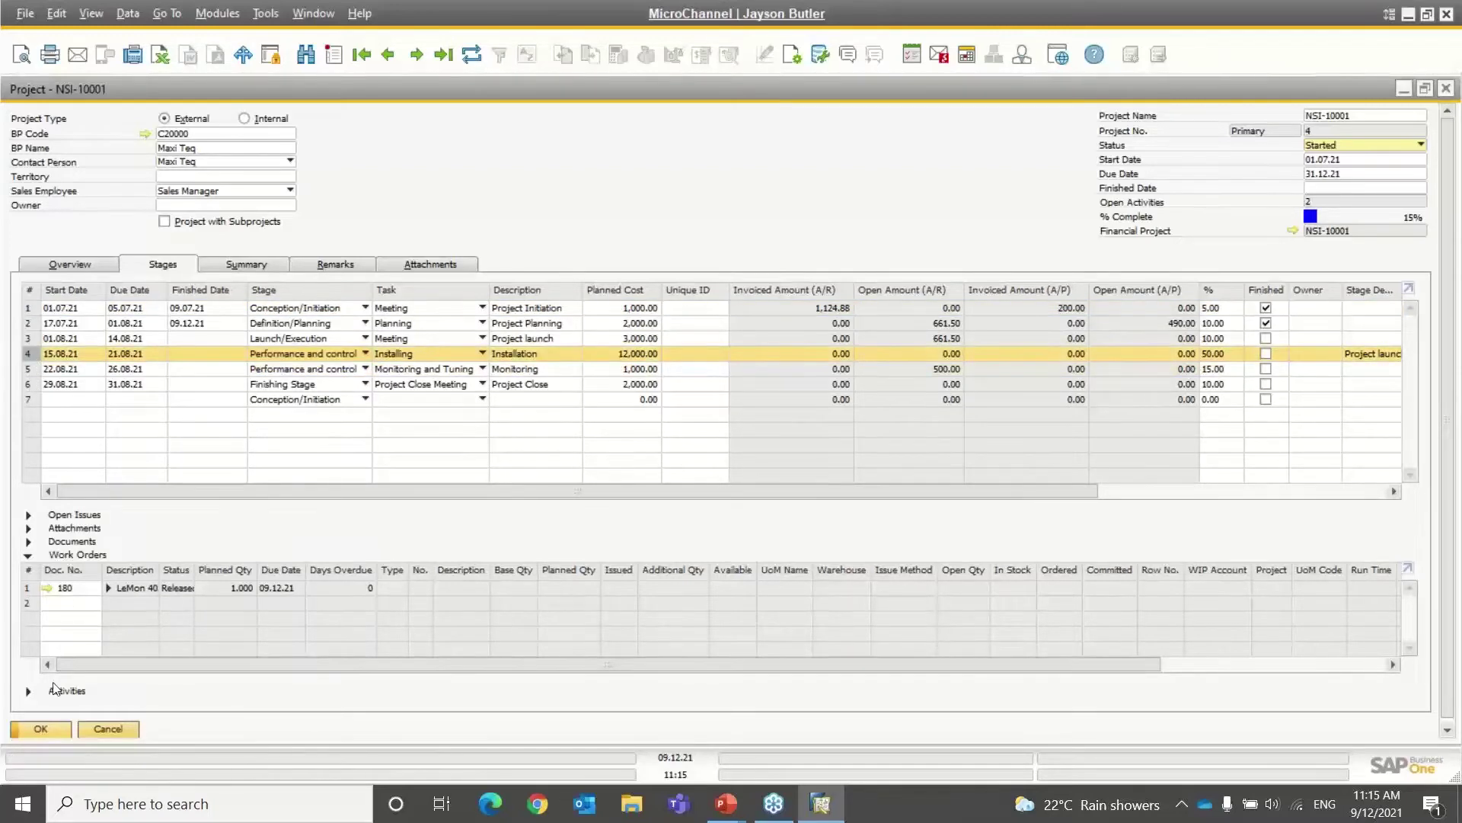
{"action": "left_click", "coordinate": [108, 587]}
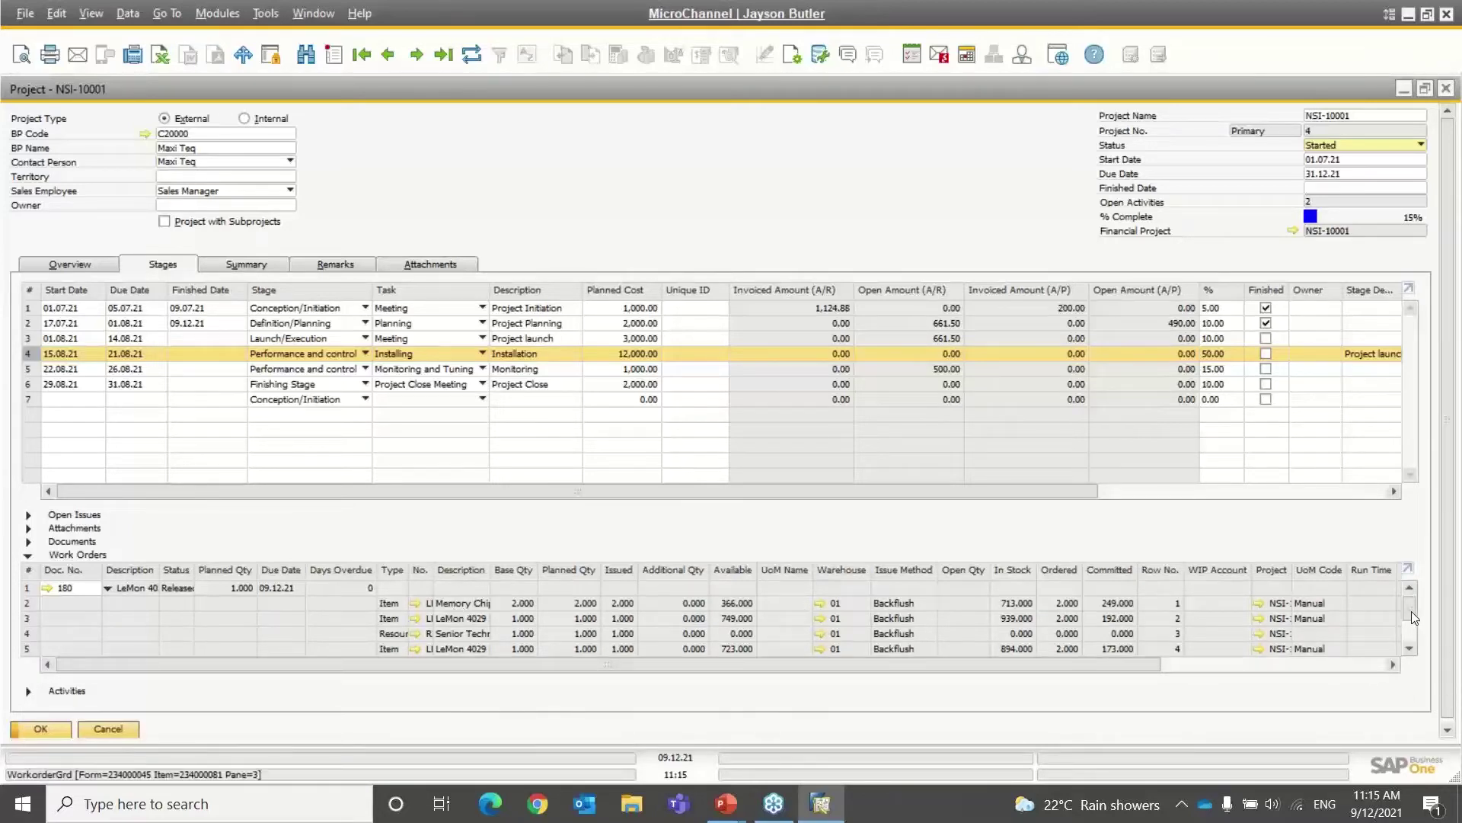
{"action": "scroll", "coordinate": [1411, 610], "scroll_direction": "down", "scroll_amount": 4}
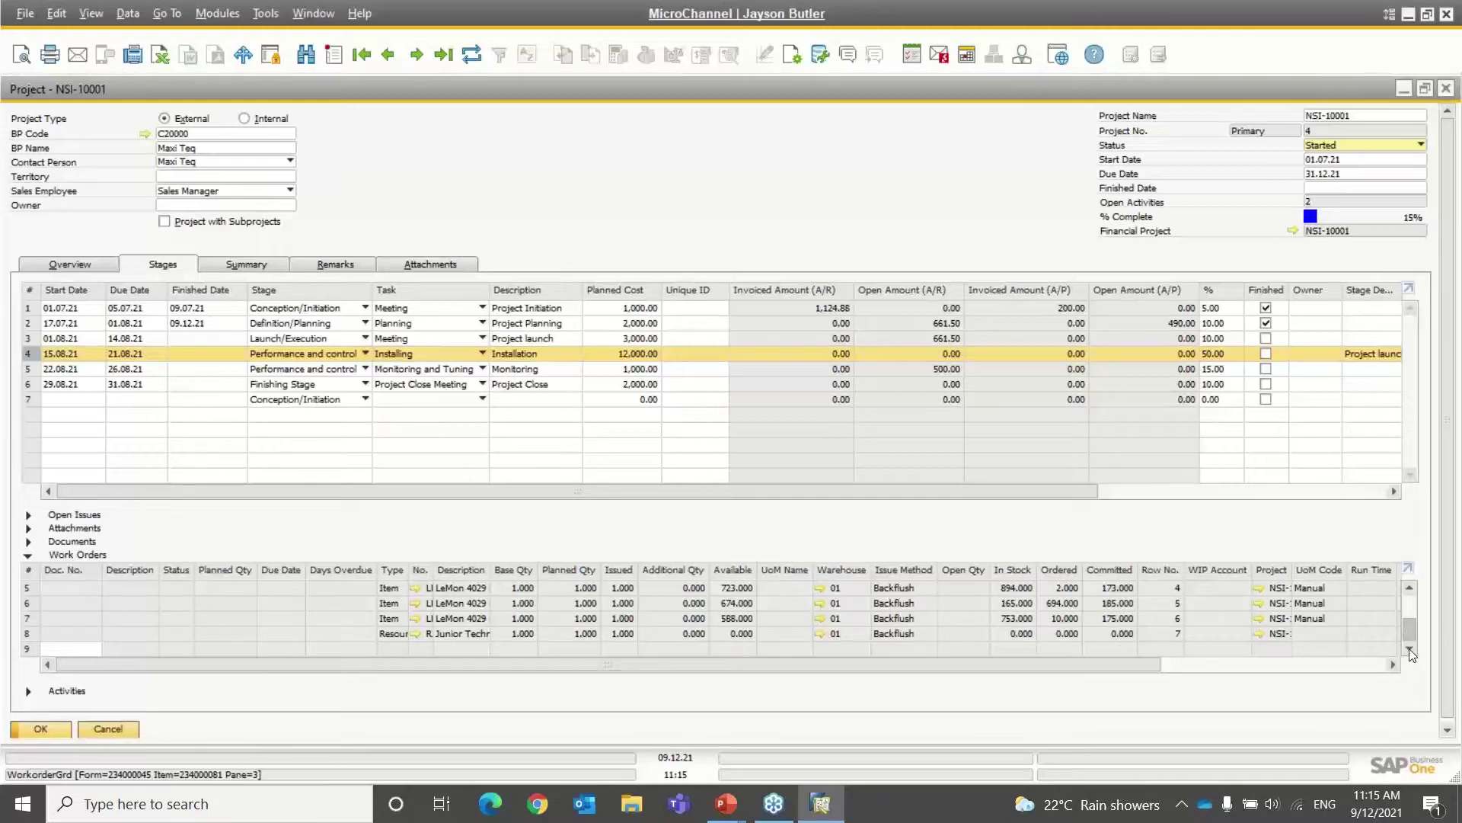
{"action": "scroll", "coordinate": [1410, 639], "scroll_direction": "up", "scroll_amount": 4}
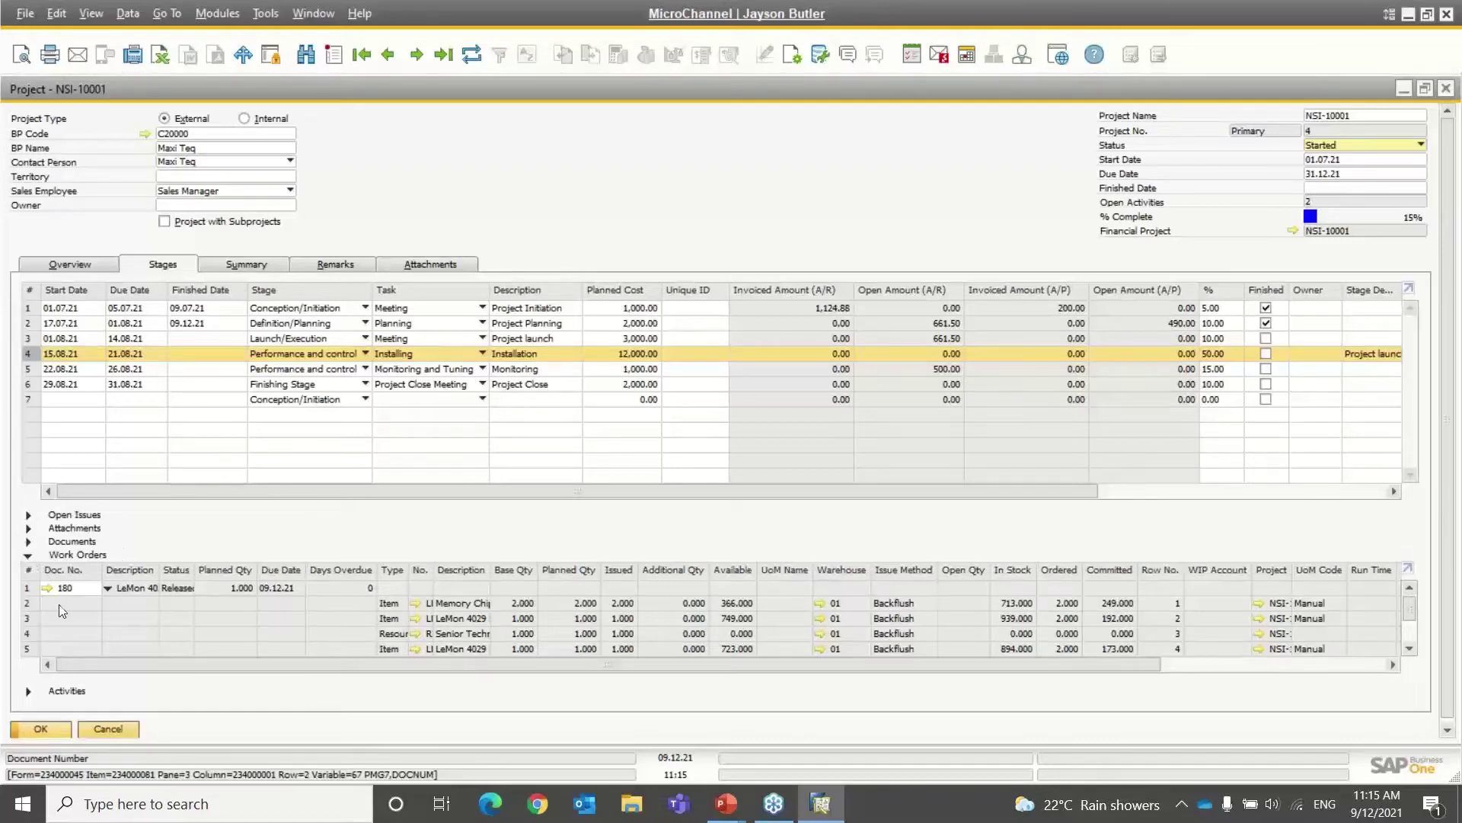
{"action": "left_click", "coordinate": [108, 588]}
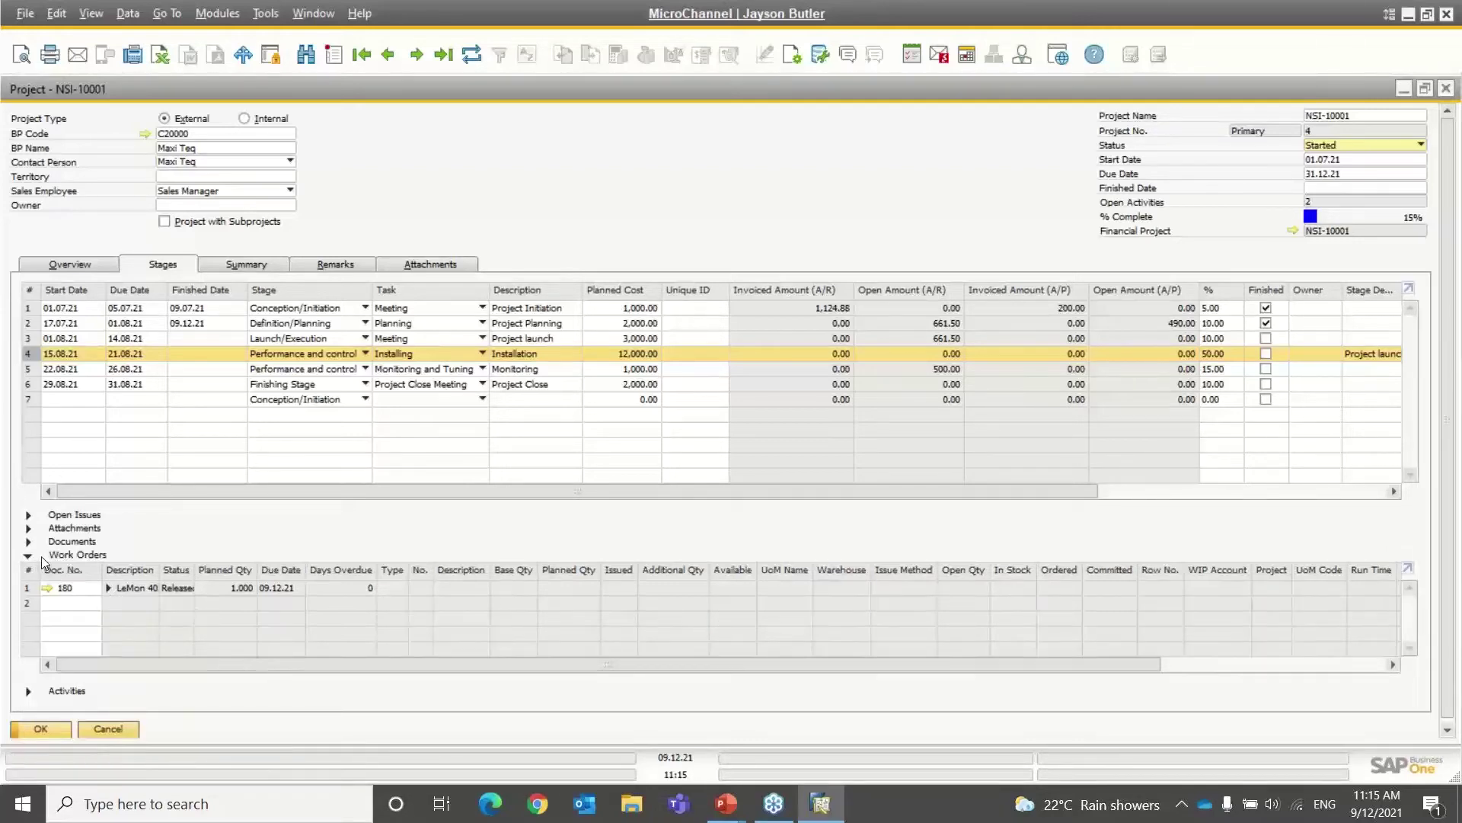
Collapse the work orders and examine the documents linked to the Monitoring and Installation stages.
{"action": "left_click", "coordinate": [28, 369]}
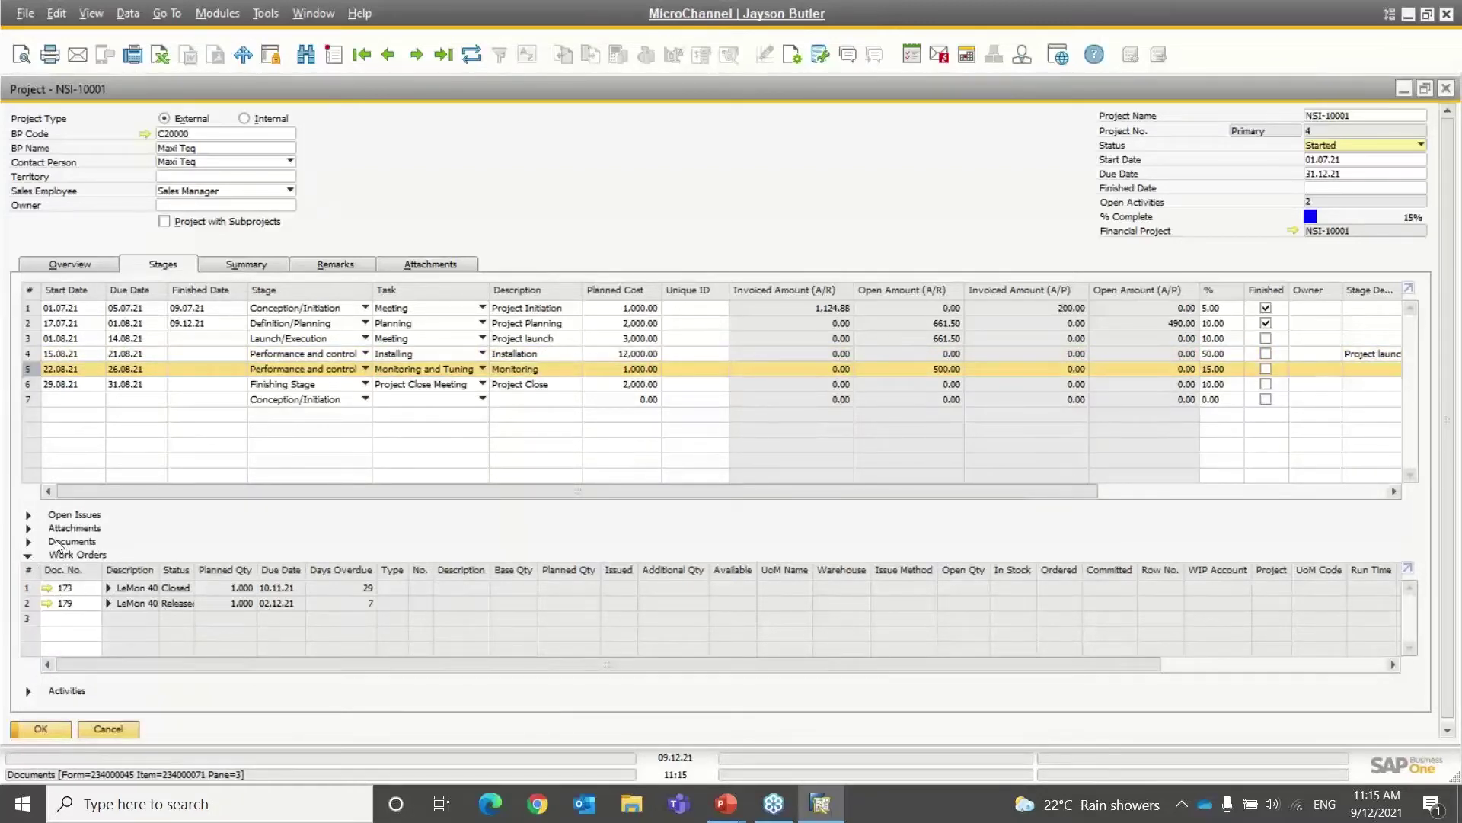
{"action": "left_click", "coordinate": [28, 556]}
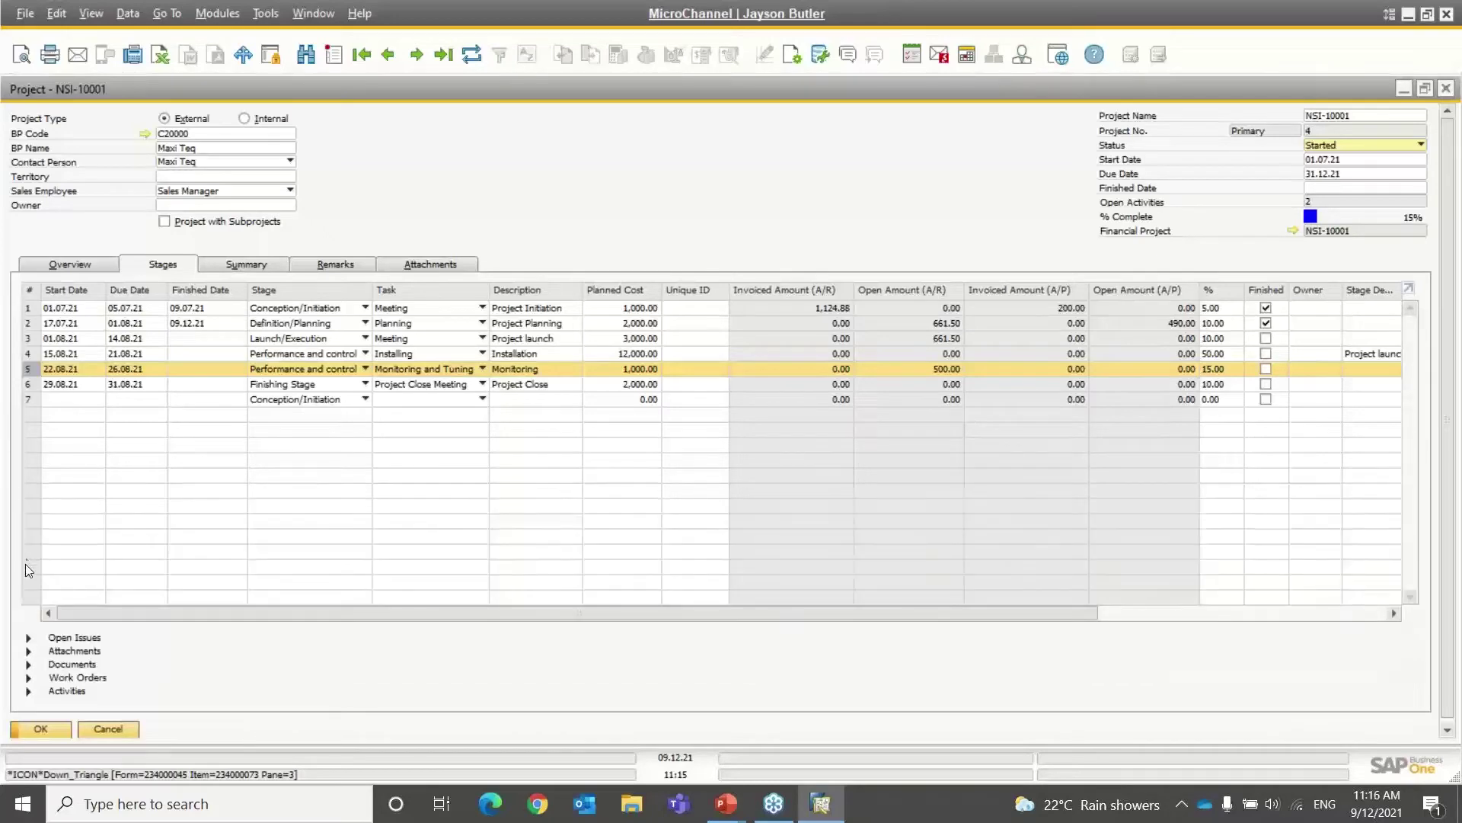
{"action": "left_click", "coordinate": [28, 665]}
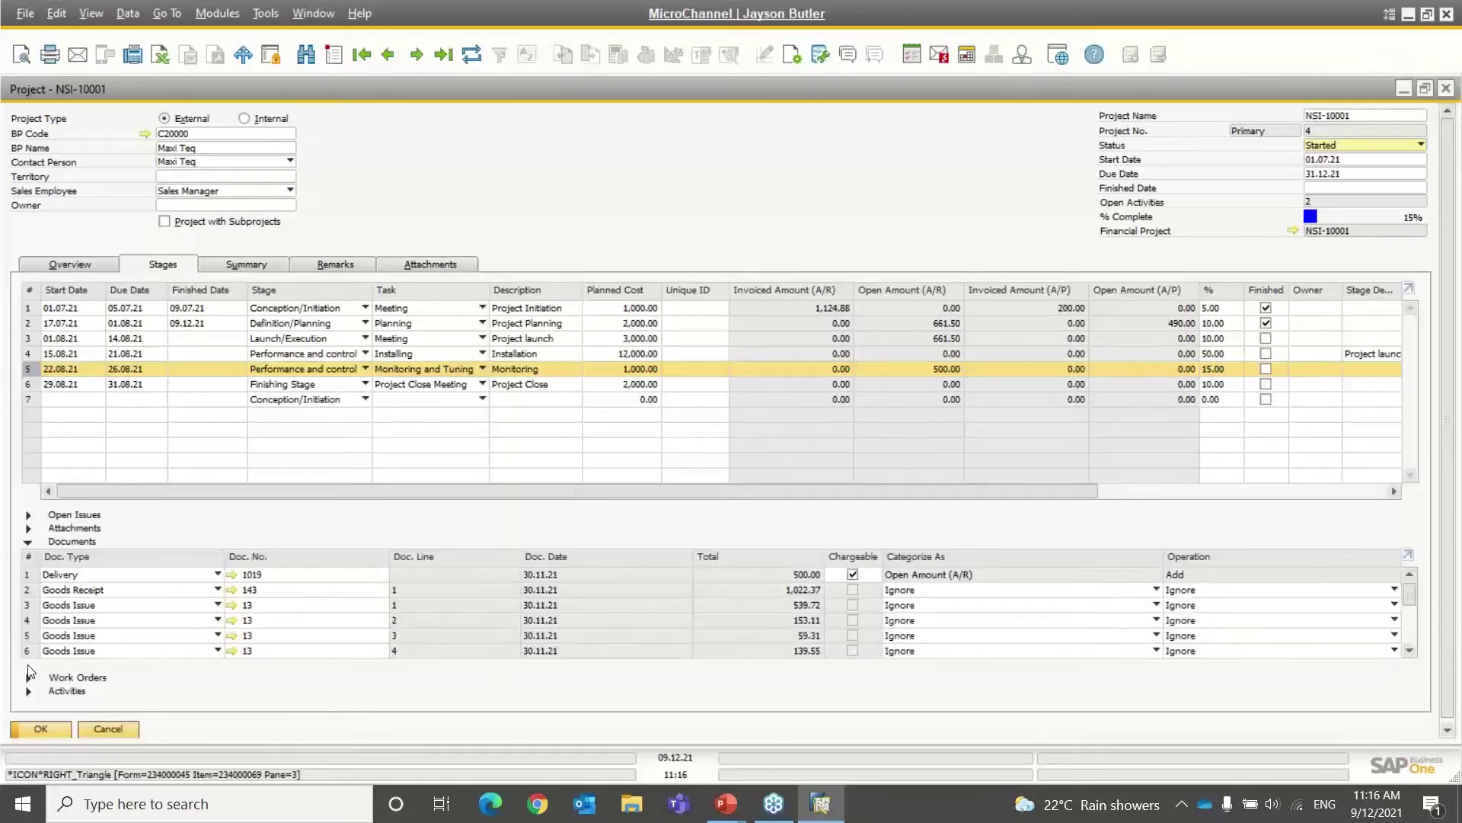
{"action": "left_click", "coordinate": [30, 354]}
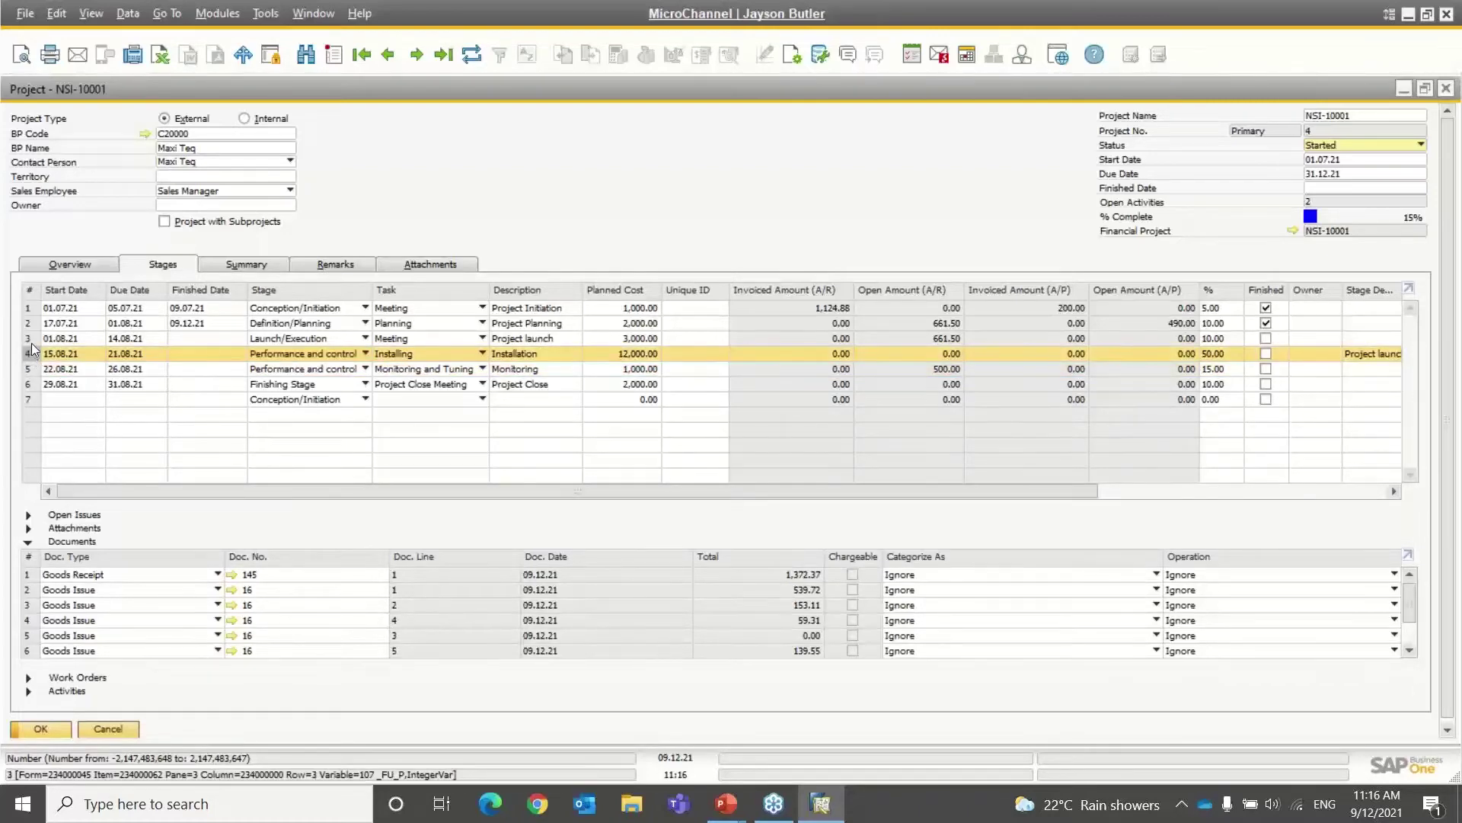
Set a new document row in the Project launch stage to Sales Order and browse the existing sales orders without choosing one.
{"action": "left_click", "coordinate": [31, 337]}
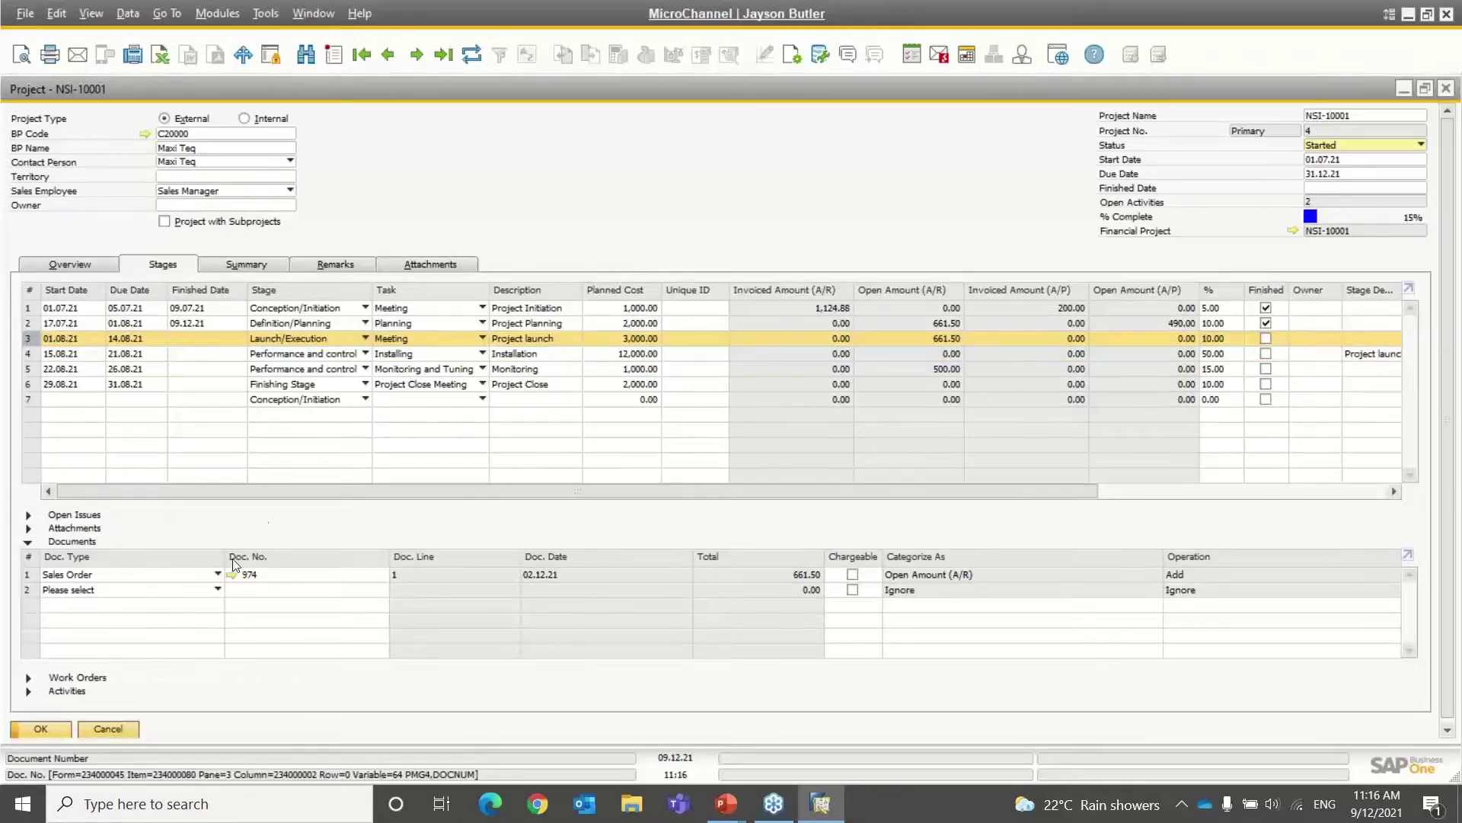
{"action": "left_click", "coordinate": [183, 590]}
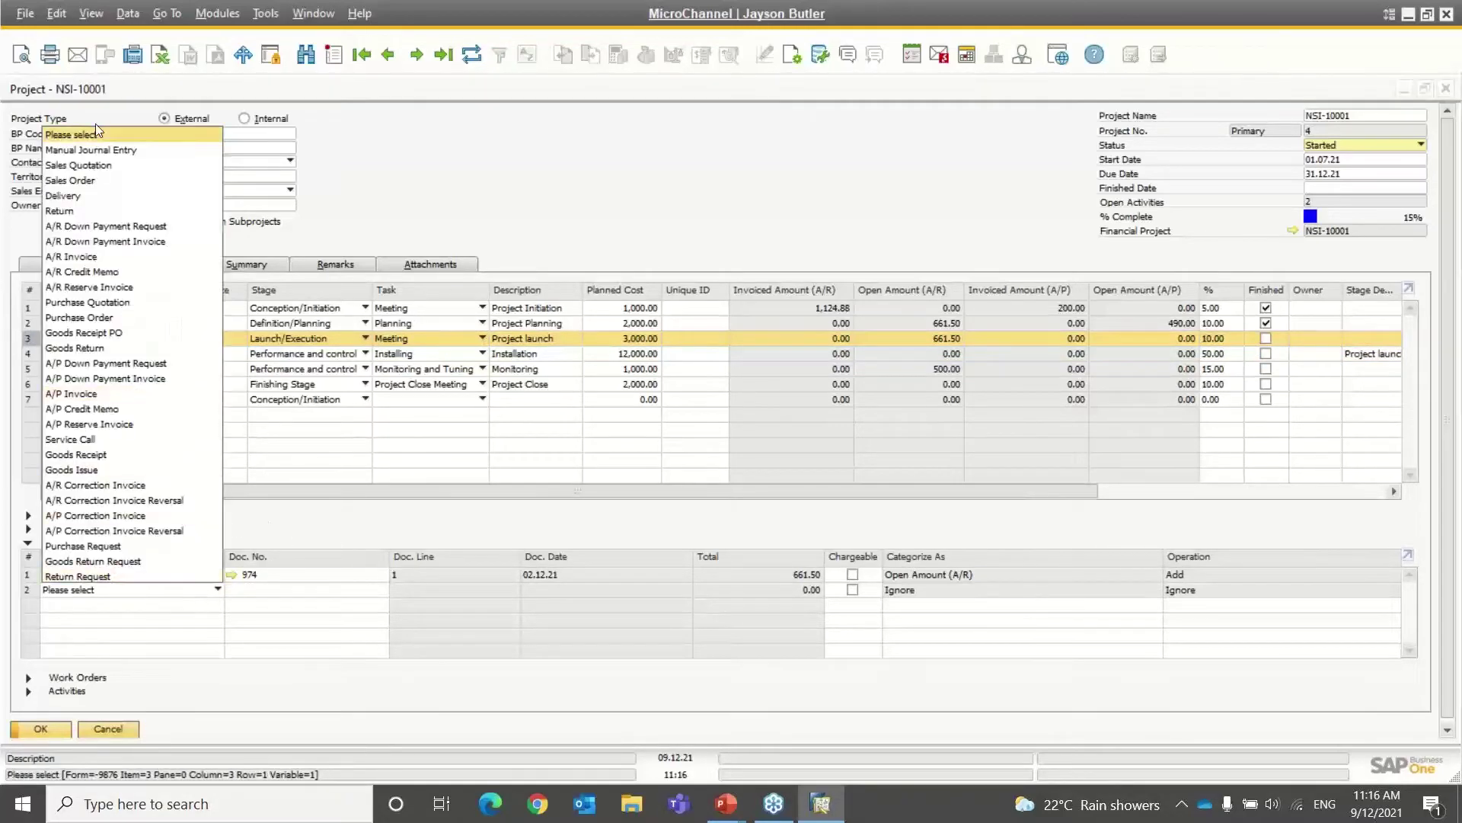
{"action": "left_click", "coordinate": [70, 180]}
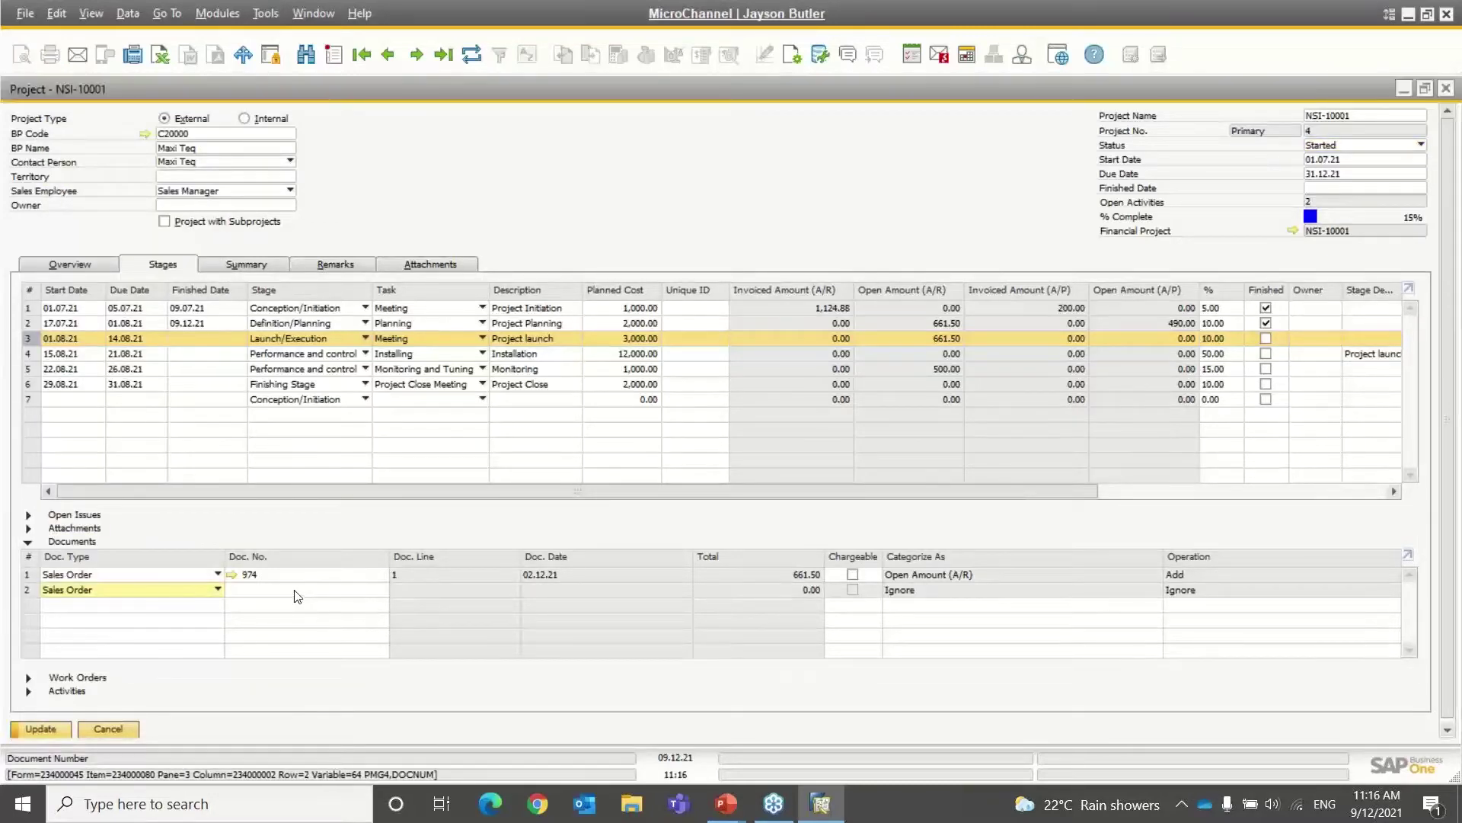
{"action": "left_click", "coordinate": [299, 593]}
{"action": "key", "text": "Tab"}
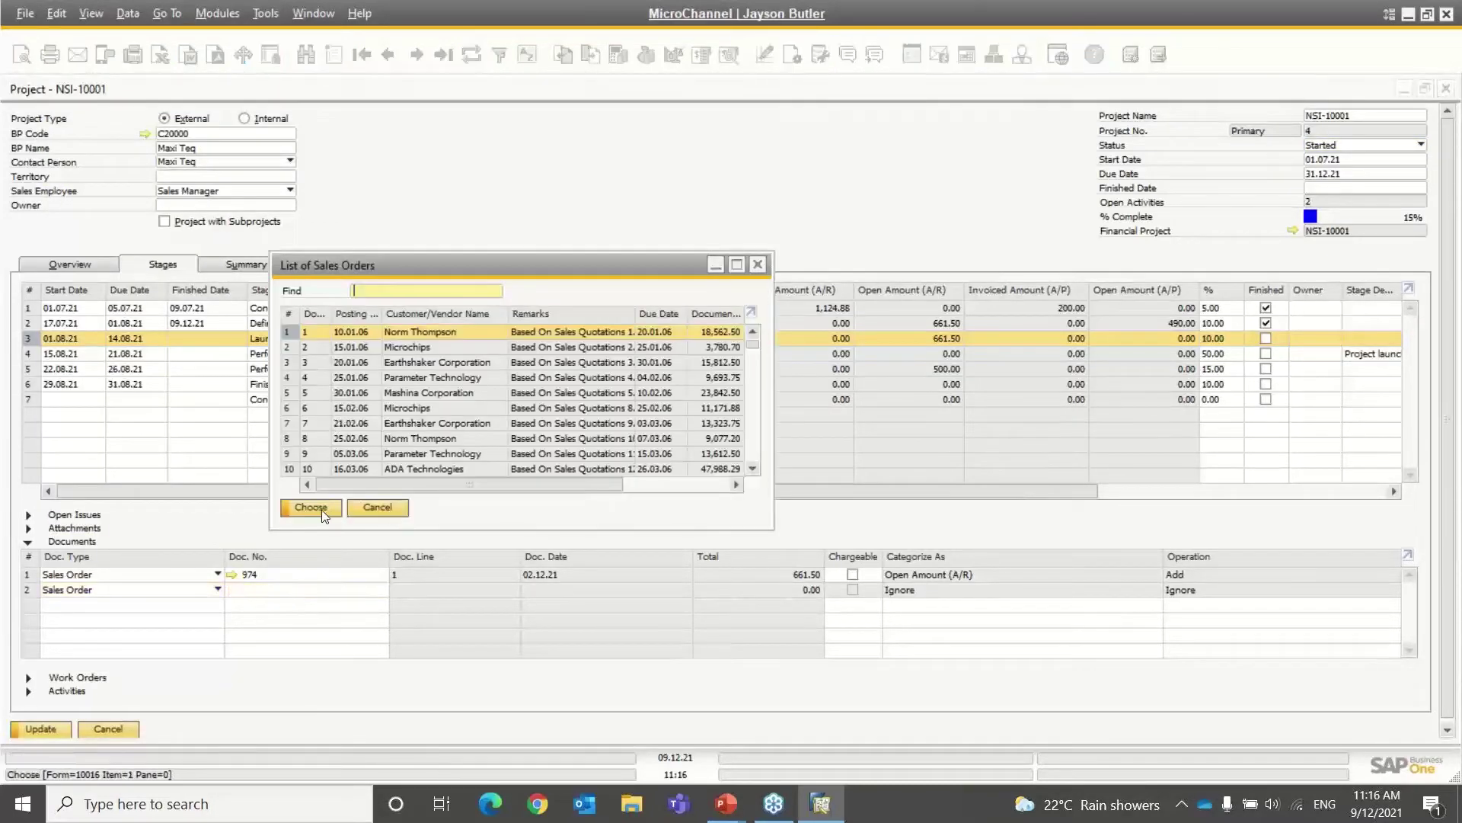
{"action": "left_click_drag", "start_coordinate": [753, 345], "coordinate": [754, 470]}
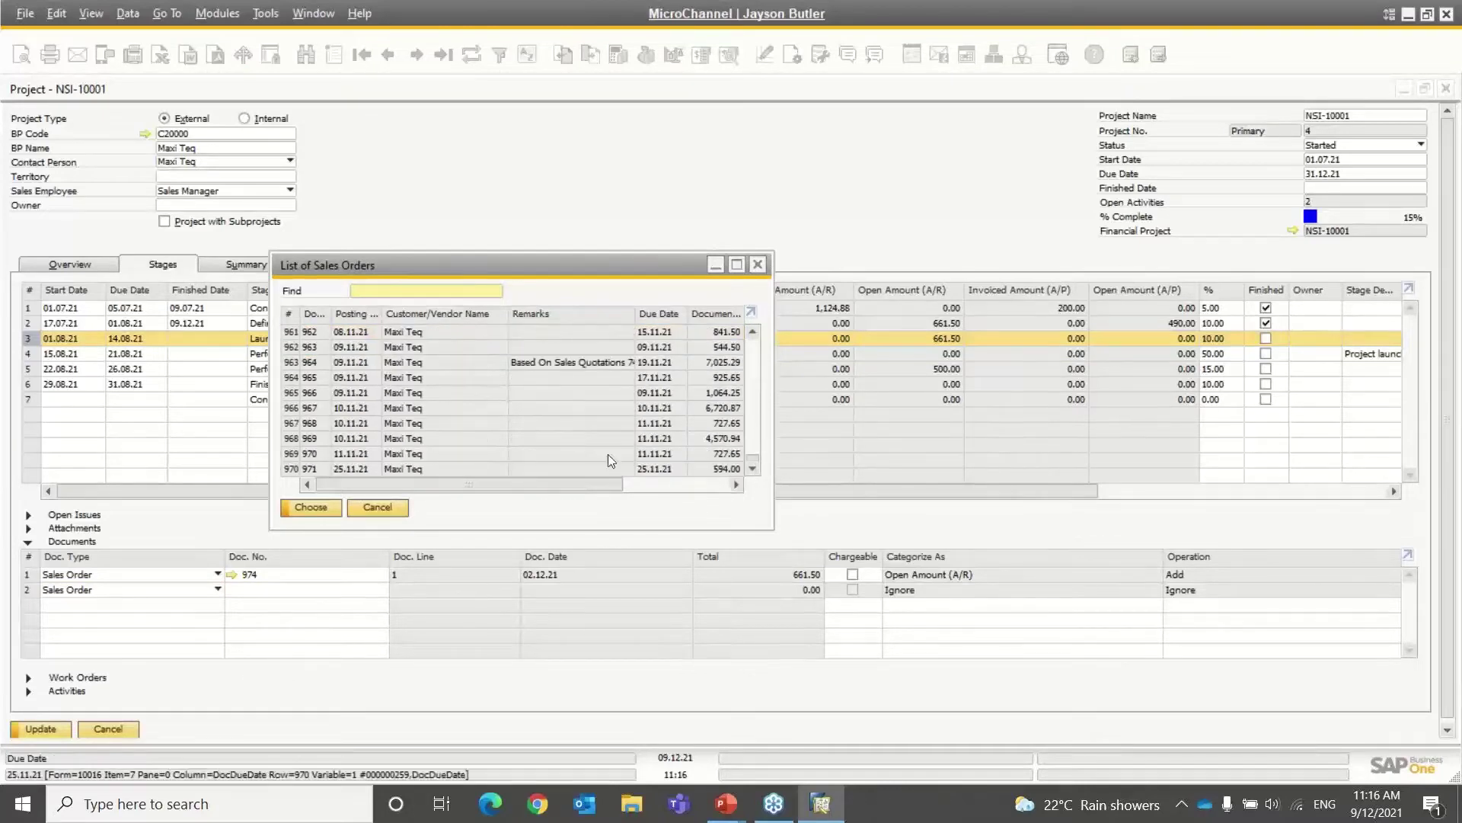
{"action": "left_click", "coordinate": [378, 508]}
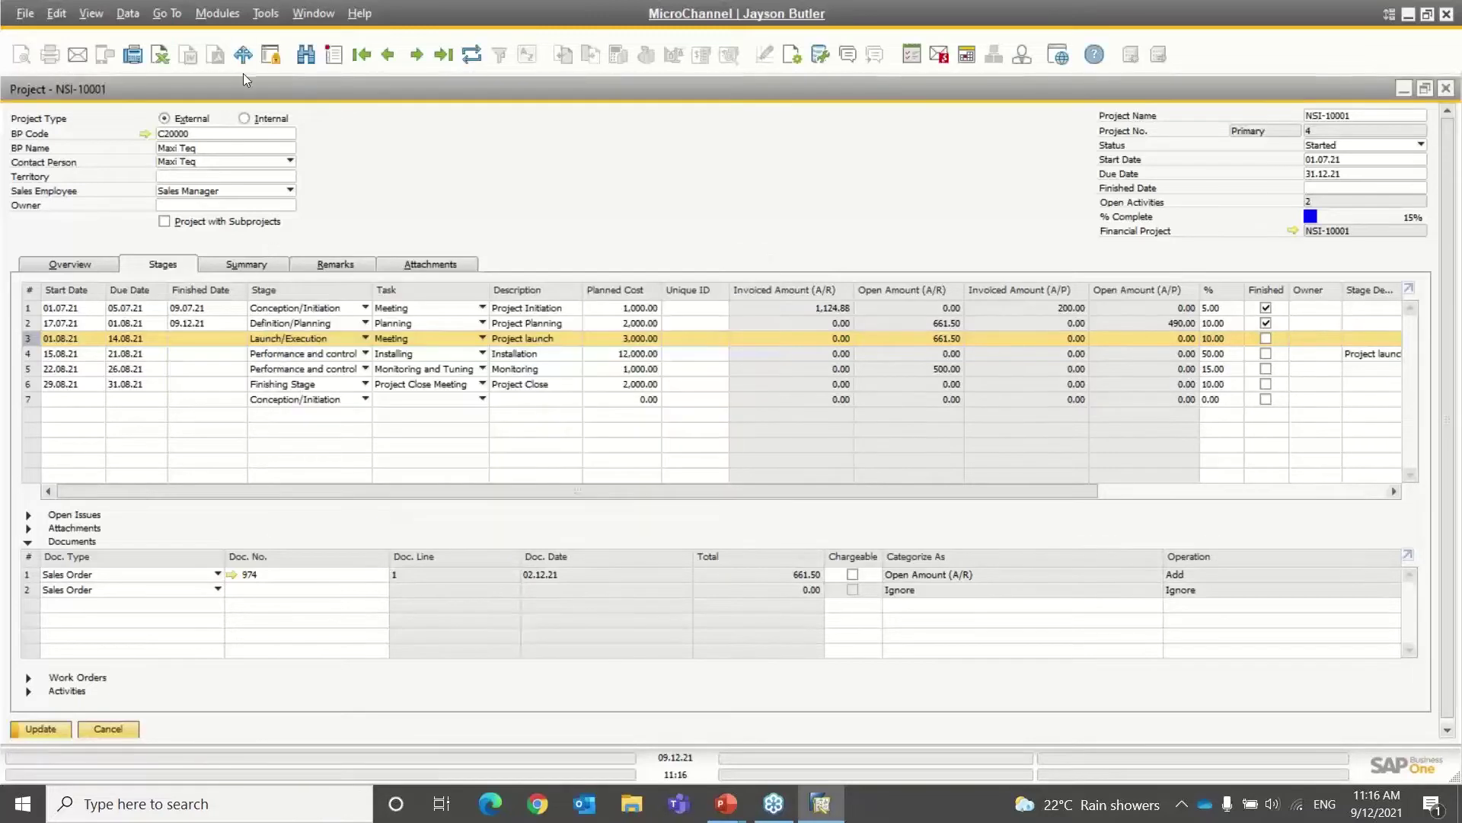
Start a new sales order for customer Maxi Teq and minimize the messages and alerts overview.
{"action": "left_click", "coordinate": [219, 14]}
{"action": "mouse_move", "coordinate": [320, 119]}
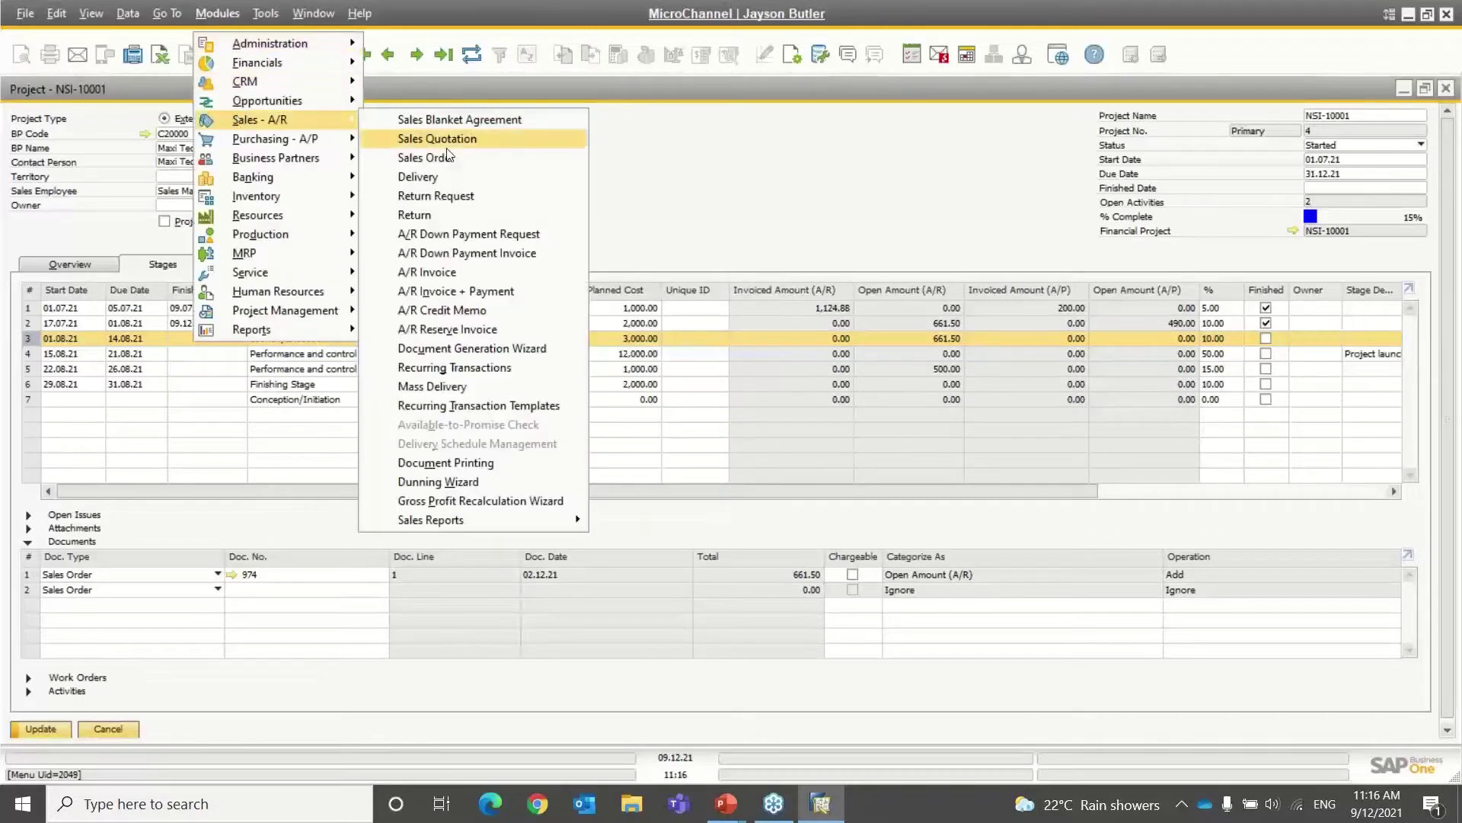
{"action": "left_click", "coordinate": [446, 157]}
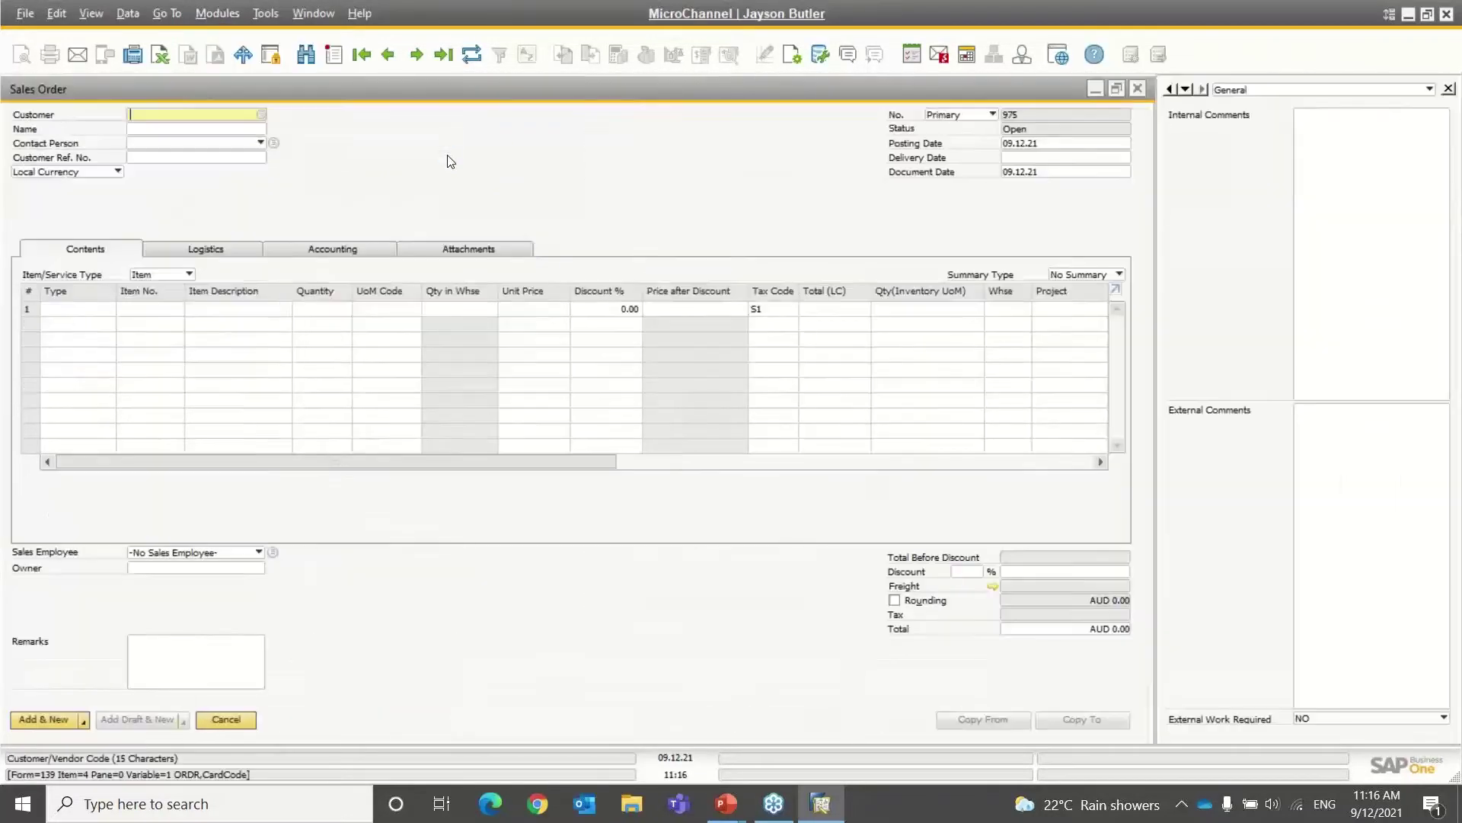
{"action": "key", "text": "Tab"}
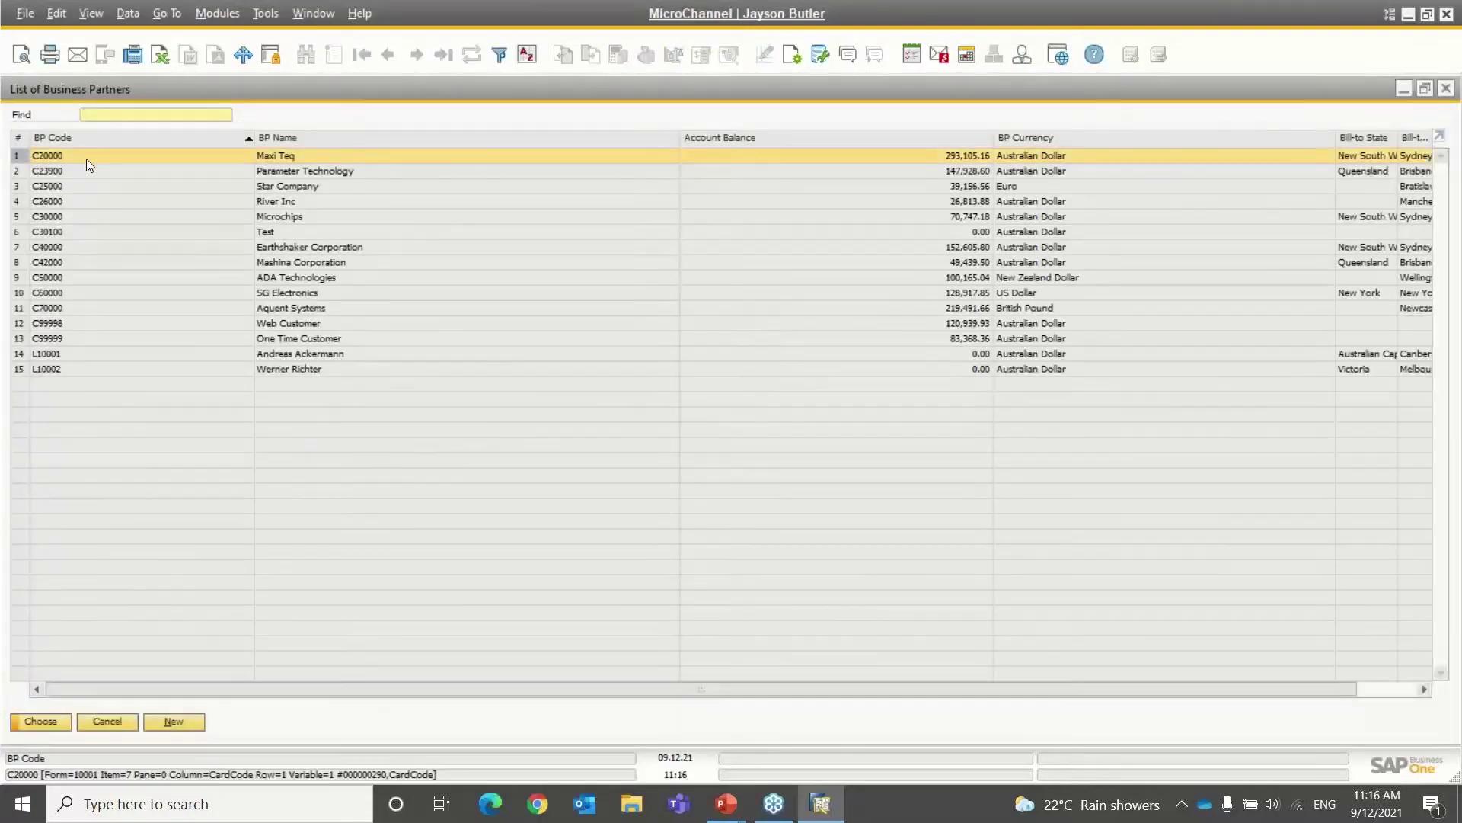
{"action": "double_click", "coordinate": [85, 158]}
{"action": "left_click", "coordinate": [546, 419]}
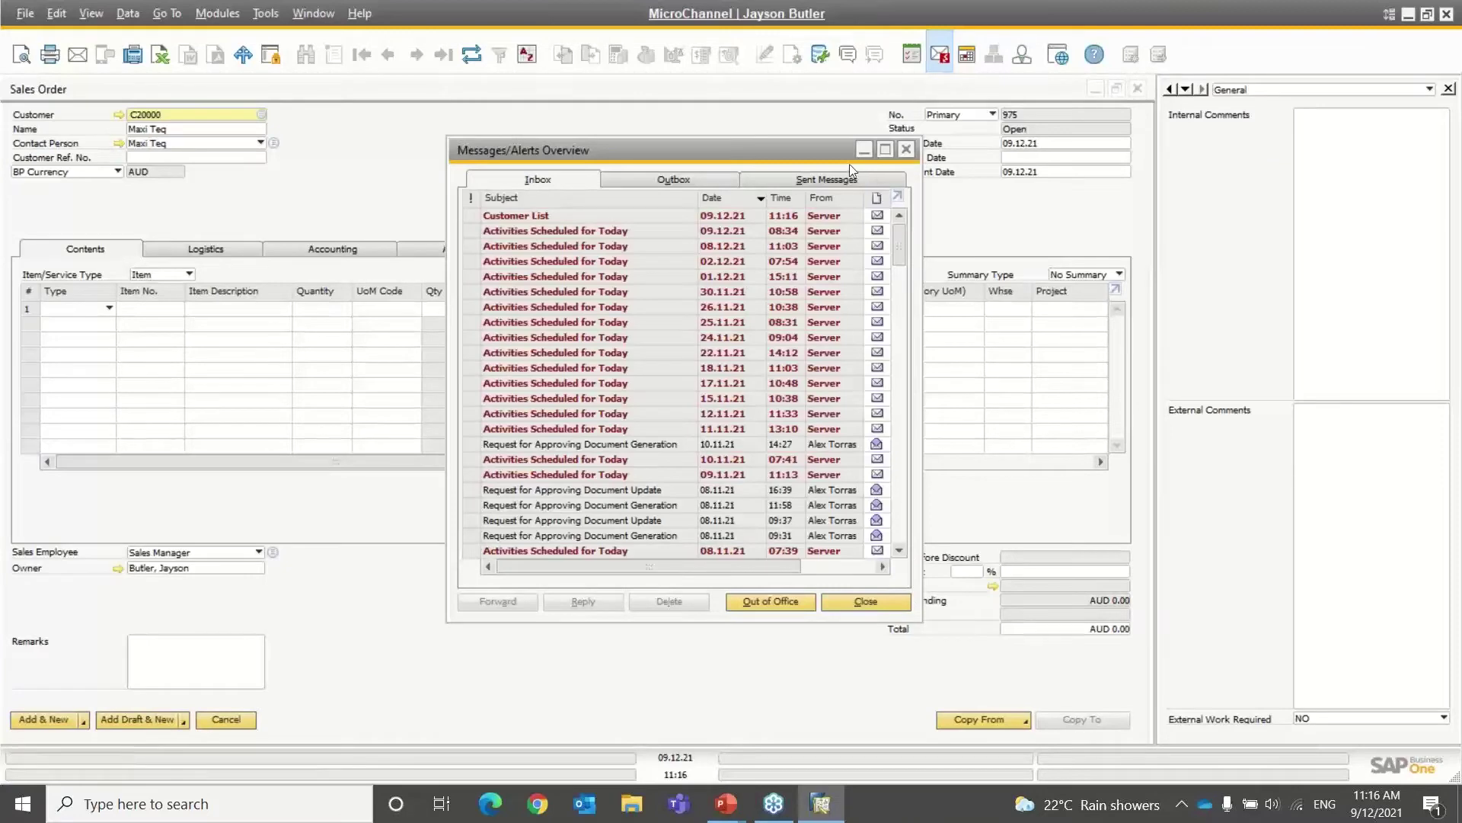
{"action": "left_click", "coordinate": [864, 152]}
Add the J.B. Officeprint 1111 and J.B. Officeprint 1186 items to the sales order.
{"action": "left_click", "coordinate": [134, 310]}
{"action": "type", "text": "a"}
{"action": "key", "text": "Tab"}
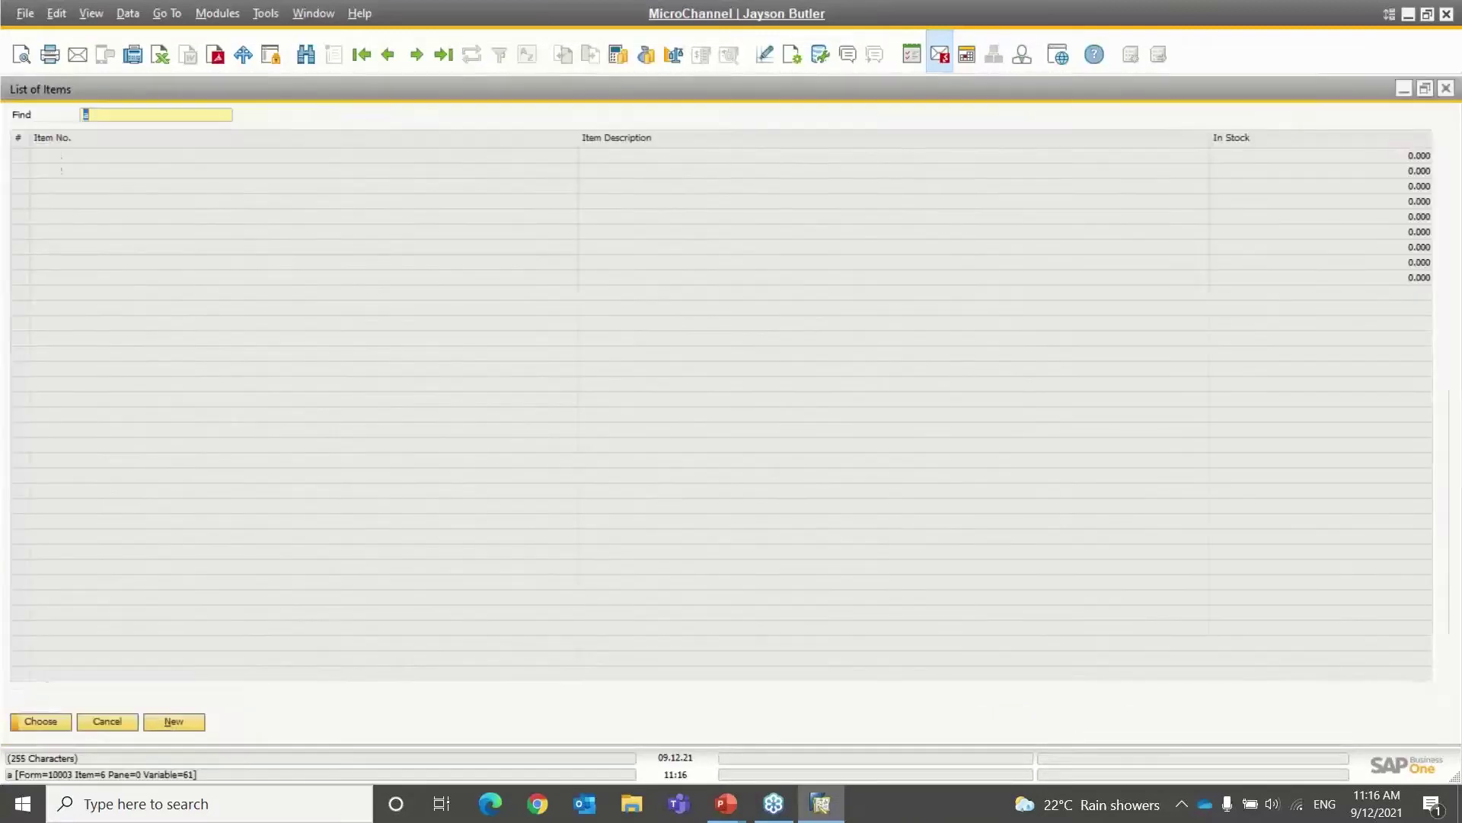
{"action": "left_click", "coordinate": [16, 171]}
{"action": "left_click", "coordinate": [17, 186], "text": "ctrl"}
{"action": "left_click", "coordinate": [41, 721]}
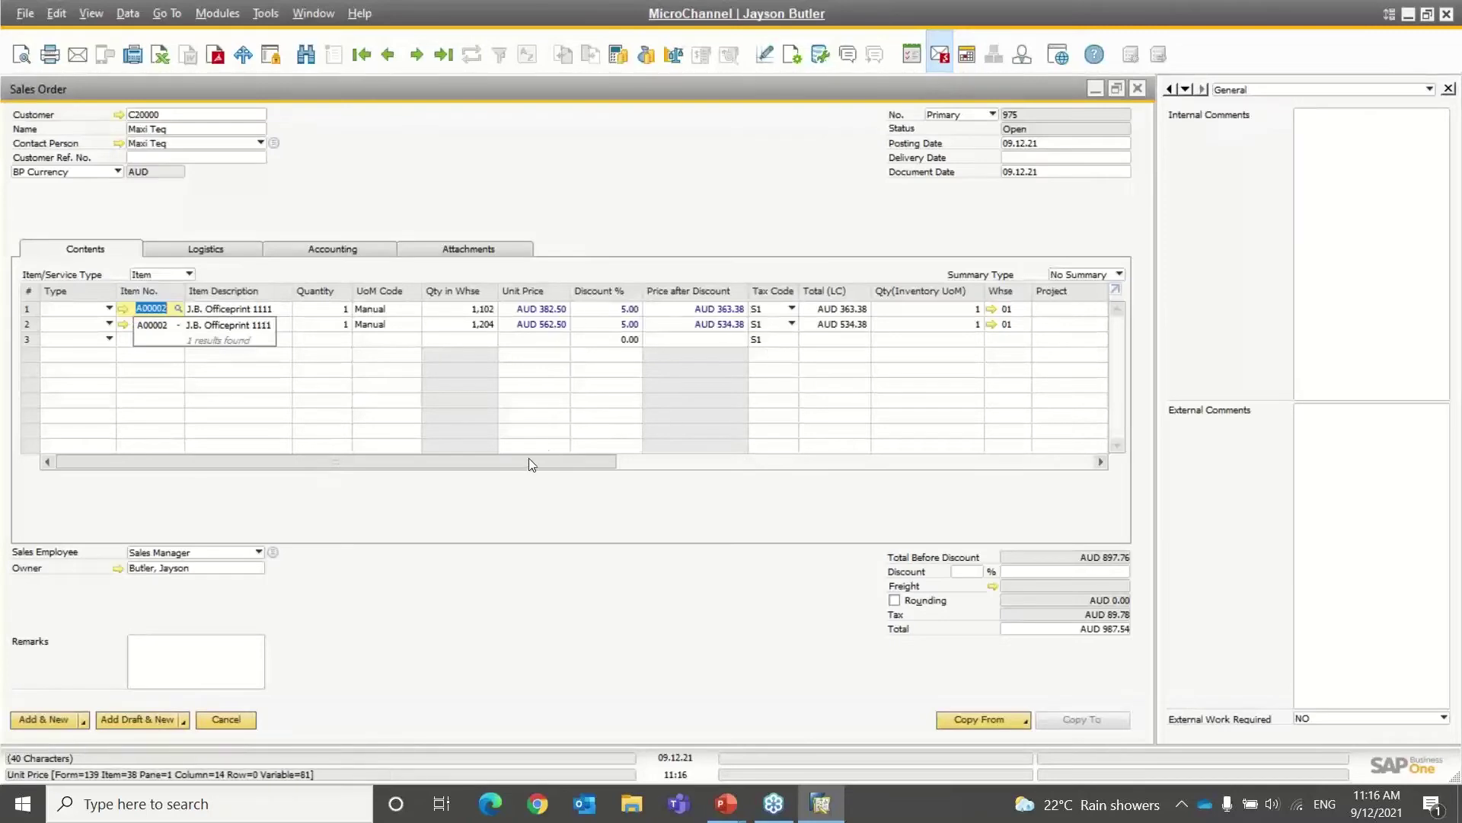
Assign project NSI-10001 to the first line of the sales order.
{"action": "left_click_drag", "start_coordinate": [523, 462], "coordinate": [619, 462]}
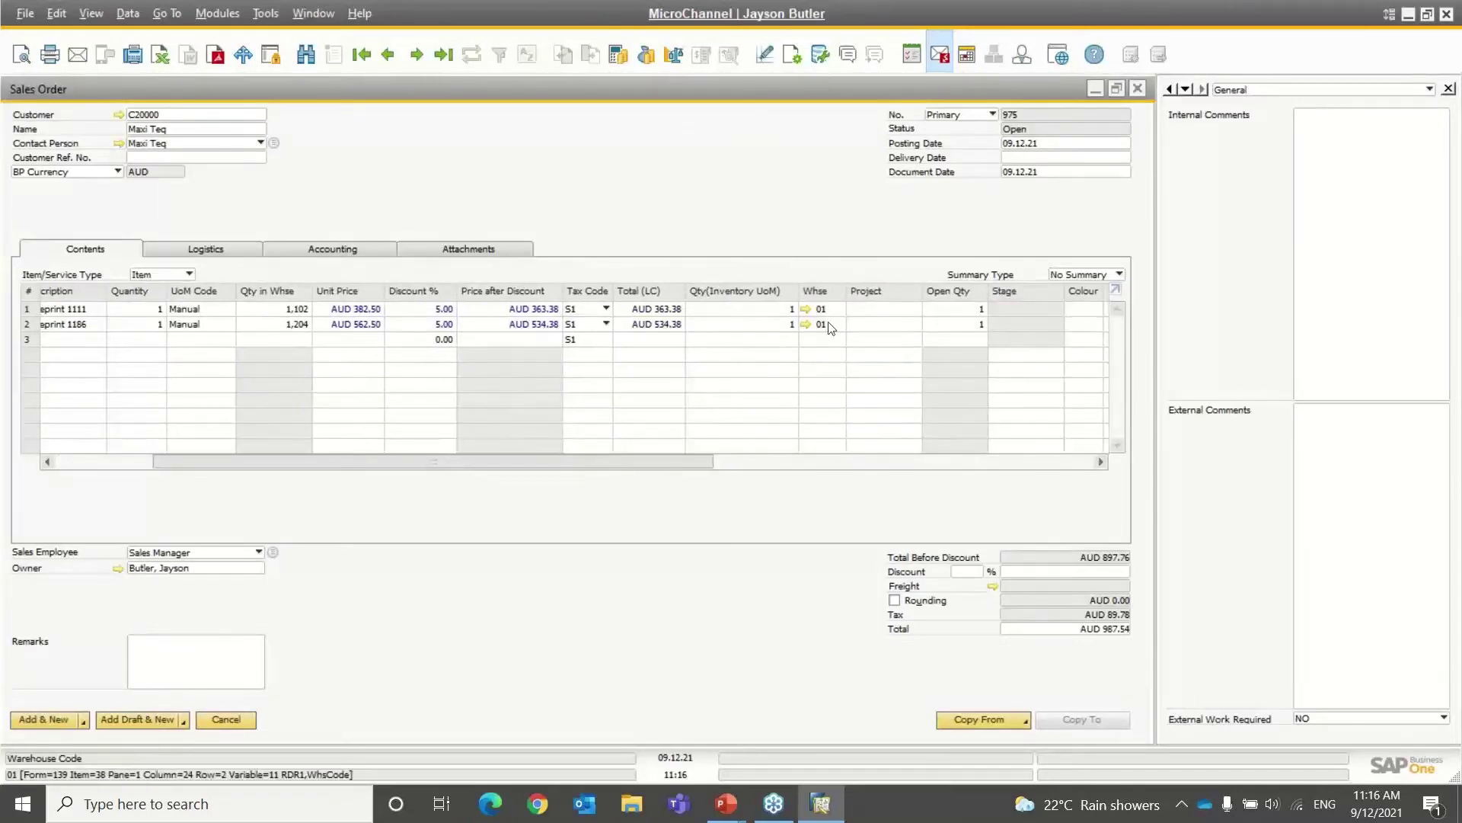
{"action": "left_click", "coordinate": [881, 306]}
{"action": "key", "text": "Tab"}
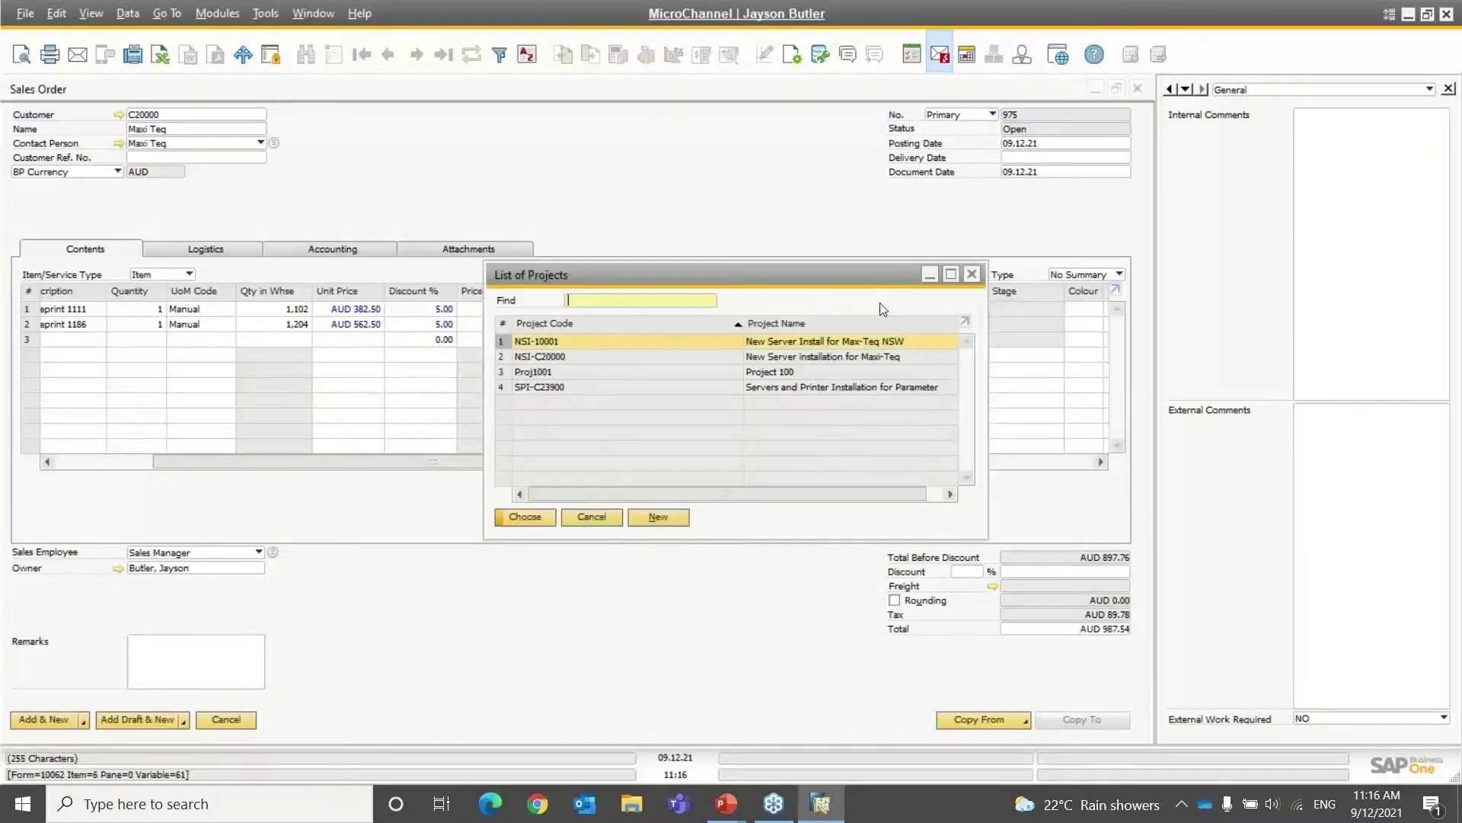
{"action": "key", "text": "Return"}
{"action": "key", "text": "Tab"}
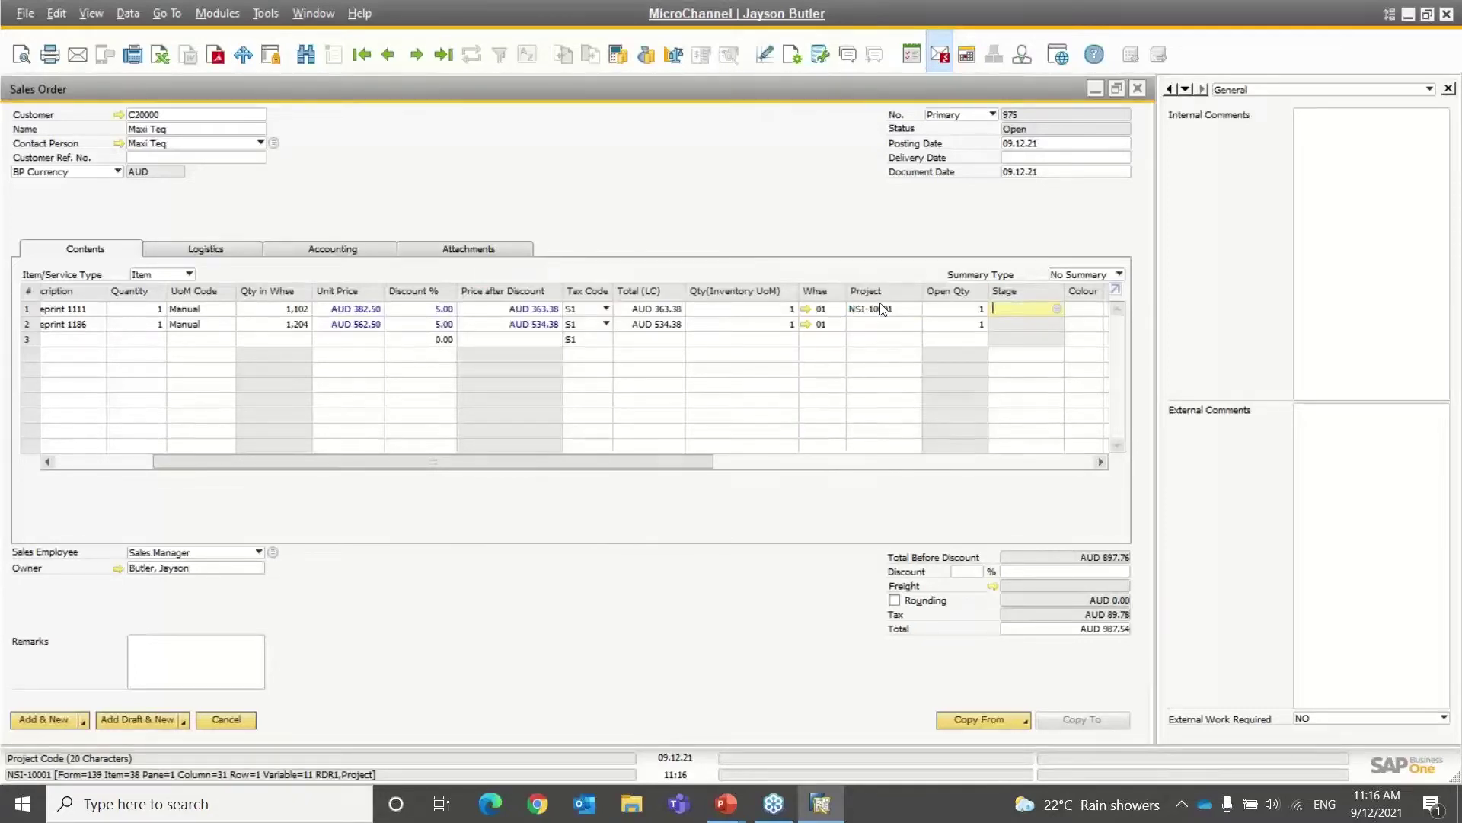
Cancel the stage list, check the project's stages behind the sales order and maximize the order again.
{"action": "key", "text": "Tab"}
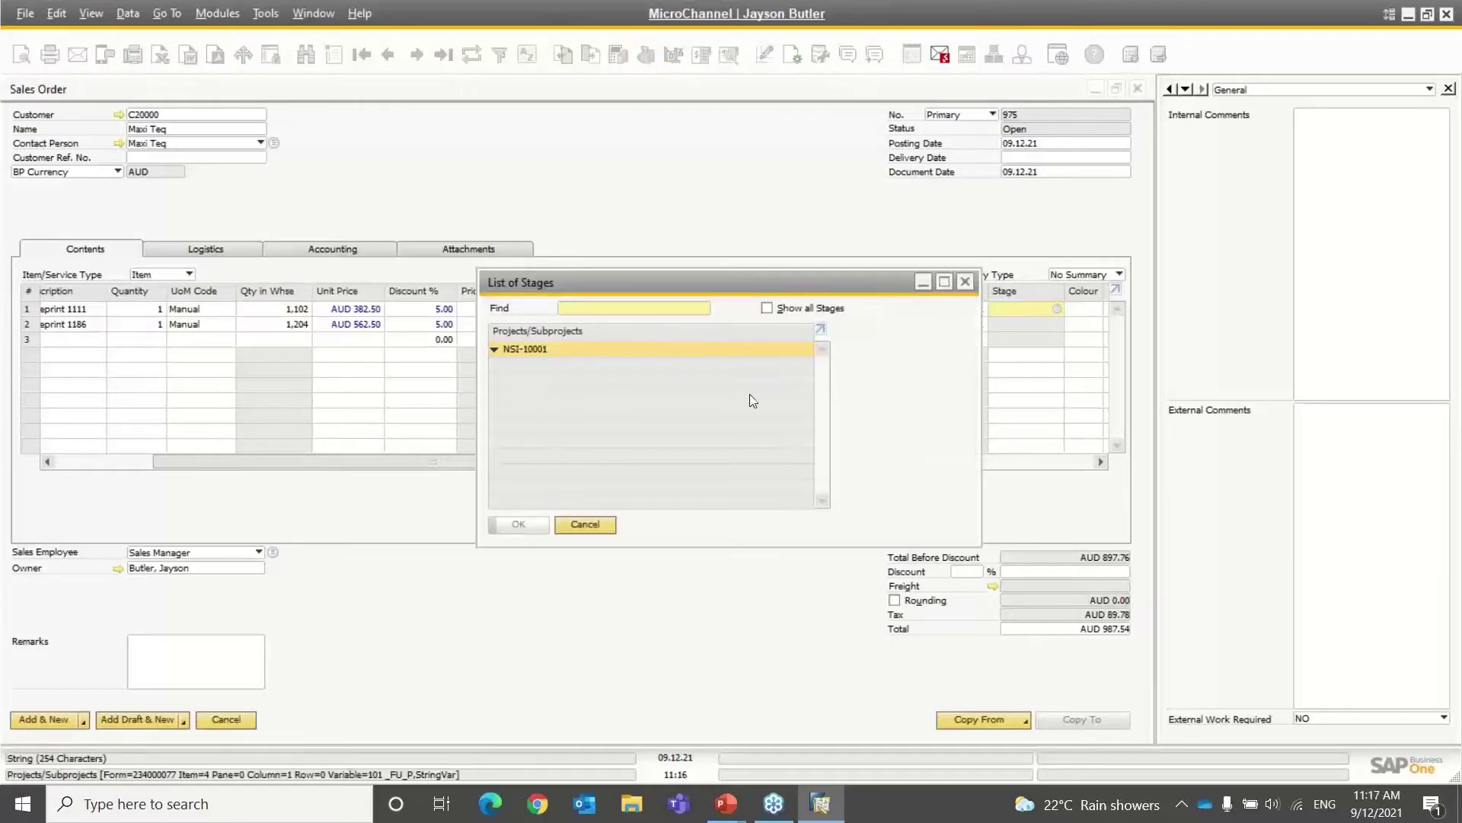
{"action": "left_click", "coordinate": [581, 523]}
{"action": "left_click_drag", "start_coordinate": [422, 90], "coordinate": [693, 171]}
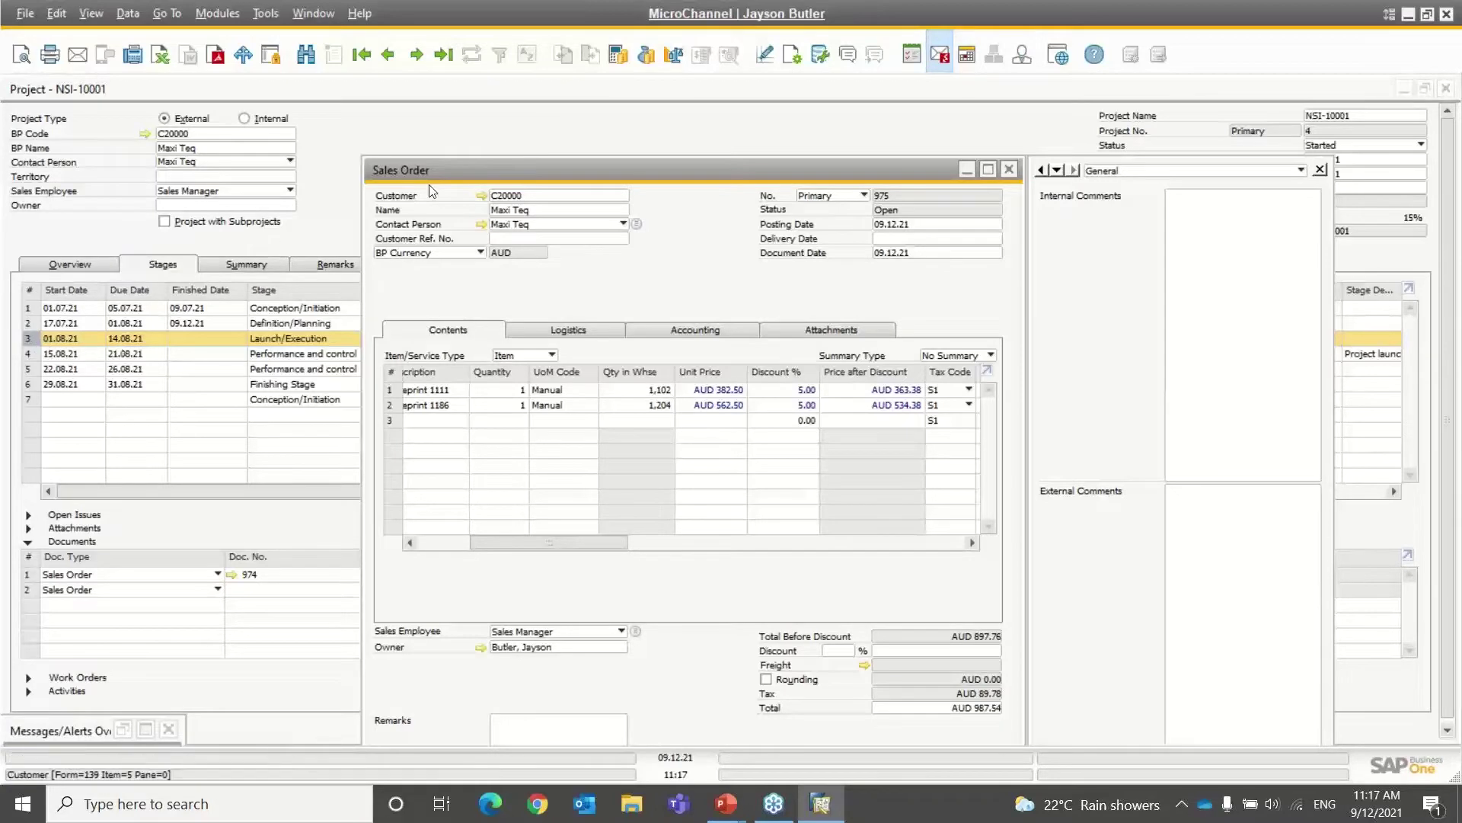
{"action": "left_click", "coordinate": [451, 170]}
{"action": "double_click", "coordinate": [451, 170]}
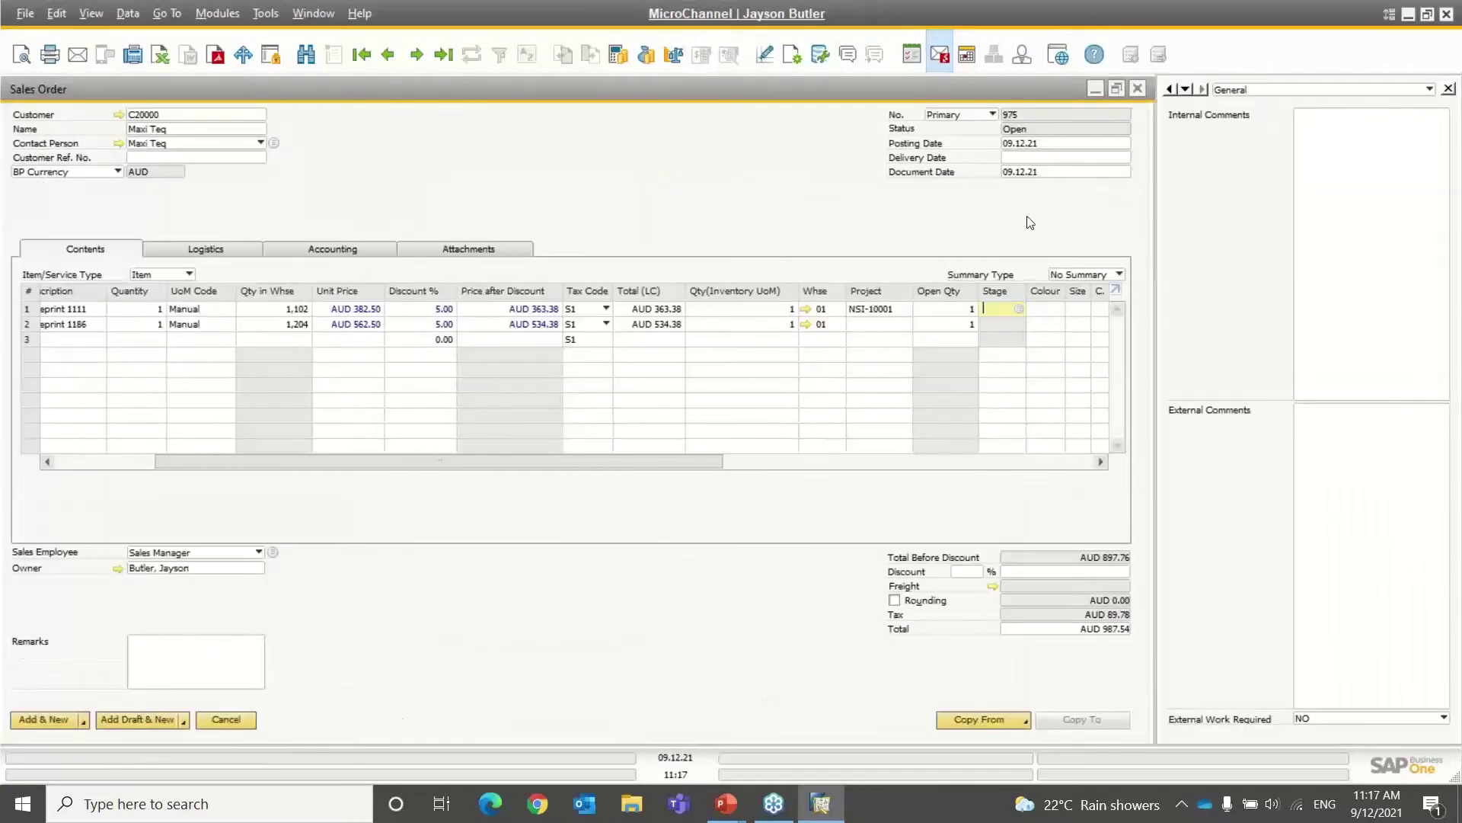
Show all stages of NSI-10001 and assign stage (4-3) to the first sales order line.
{"action": "left_click", "coordinate": [1018, 308]}
{"action": "left_click", "coordinate": [767, 308]}
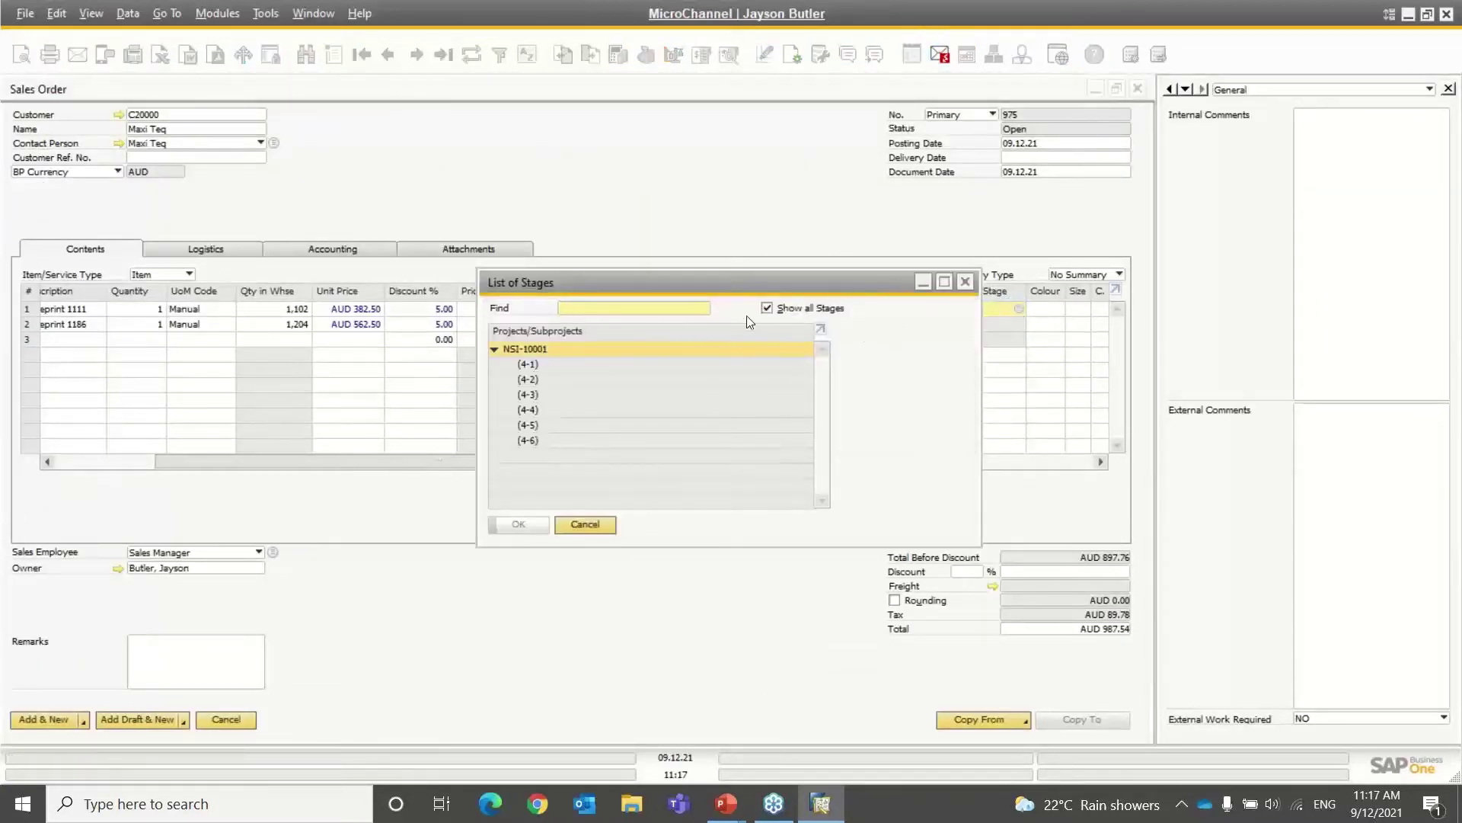
{"action": "left_click", "coordinate": [530, 395]}
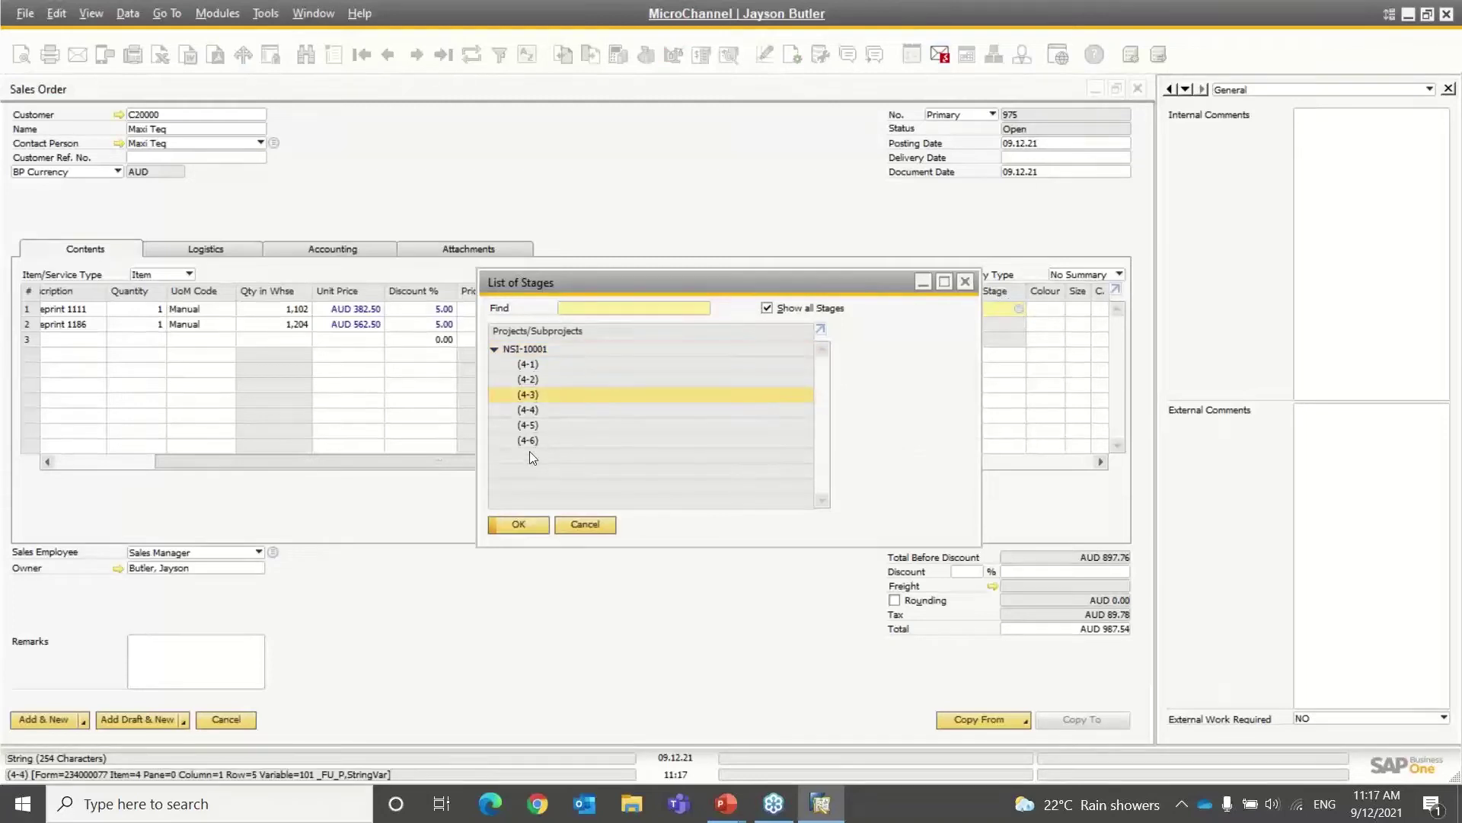
{"action": "left_click", "coordinate": [518, 524]}
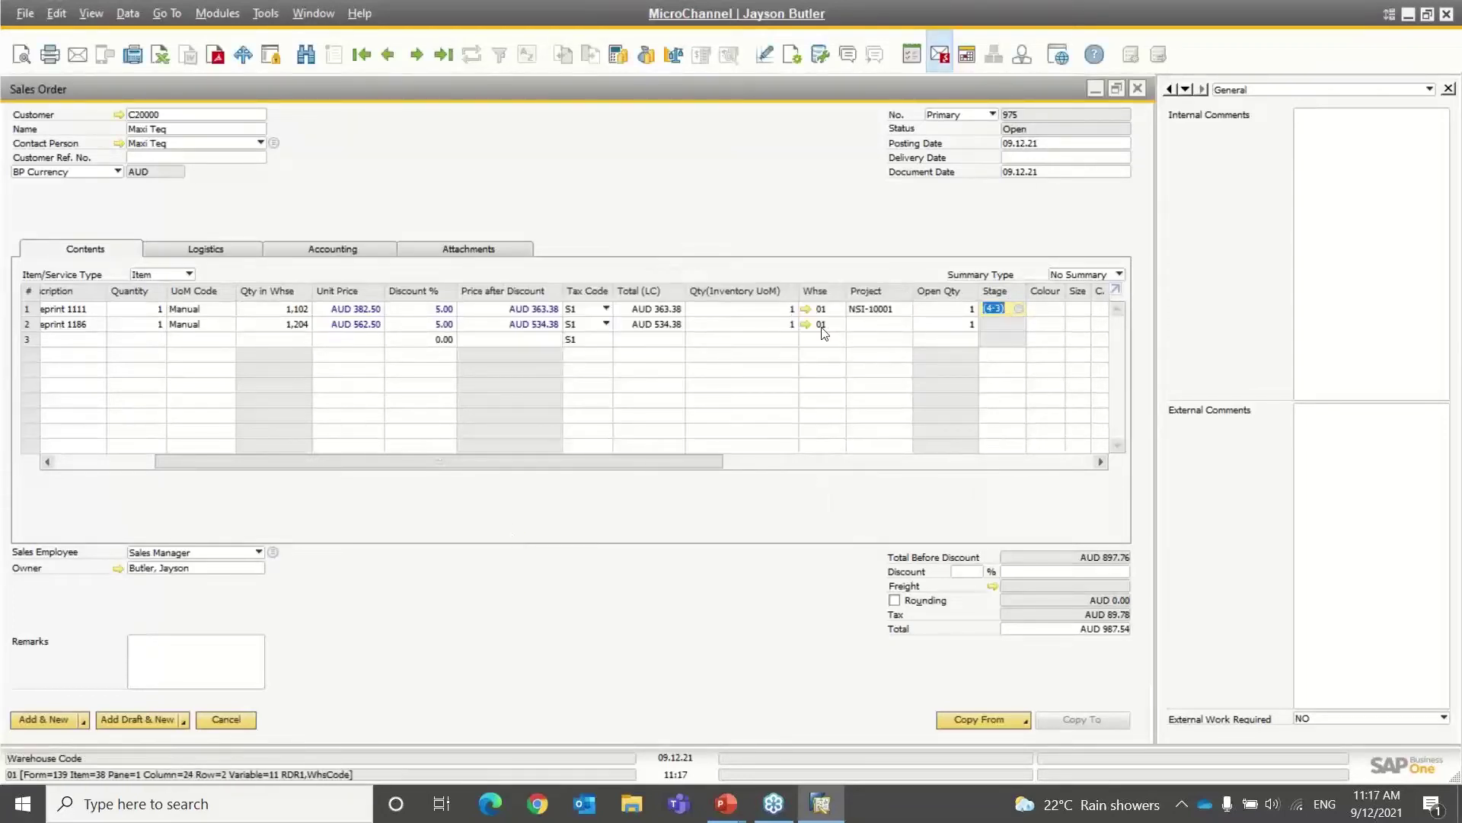
Assign project NSI-10001 and its stage (4-3) to the second sales order line.
{"action": "left_click", "coordinate": [865, 328]}
{"action": "key", "text": "Tab"}
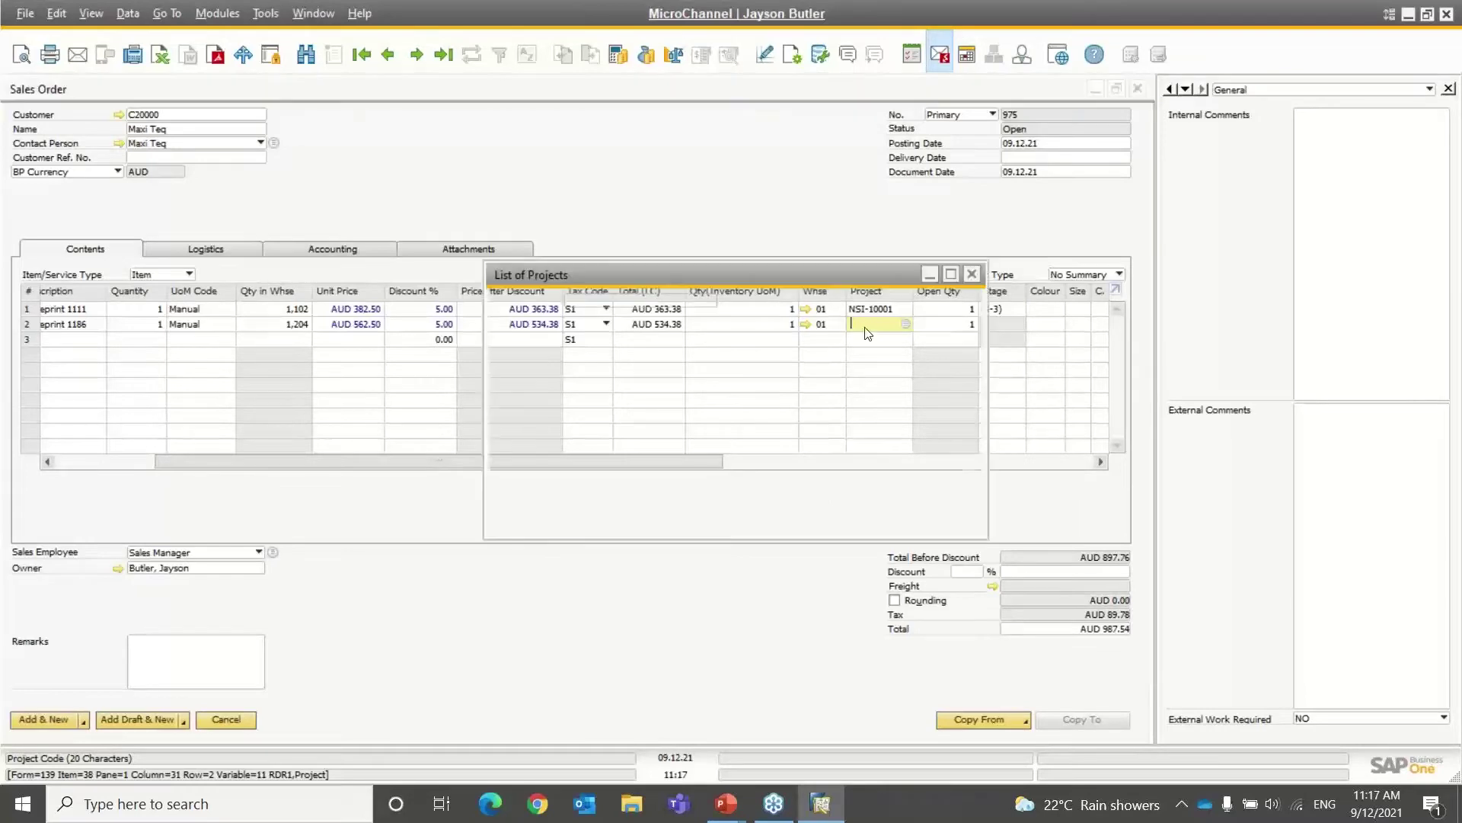
{"action": "key", "text": "Return"}
{"action": "key", "text": "Tab"}
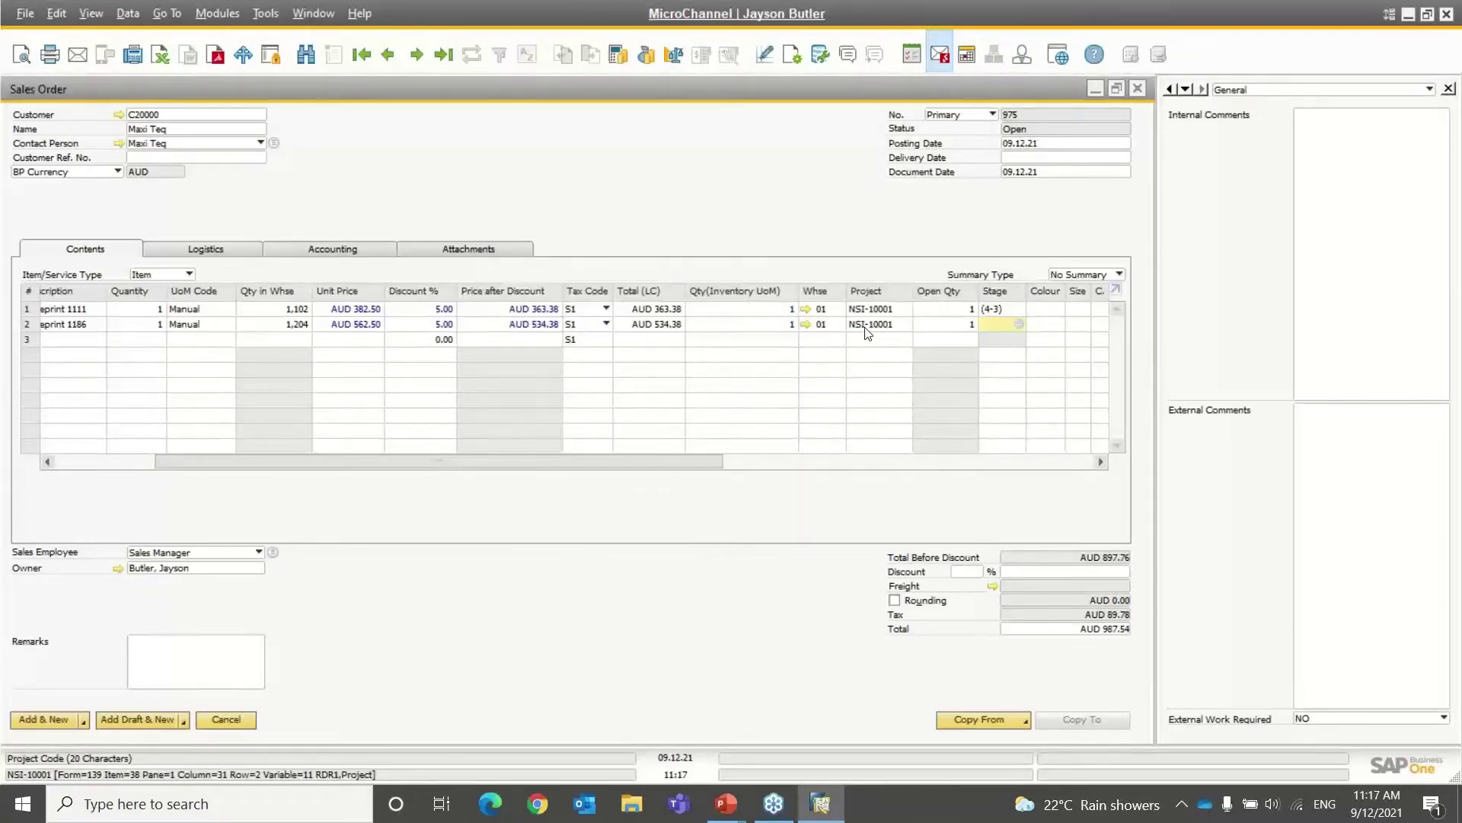
{"action": "left_click", "coordinate": [784, 314]}
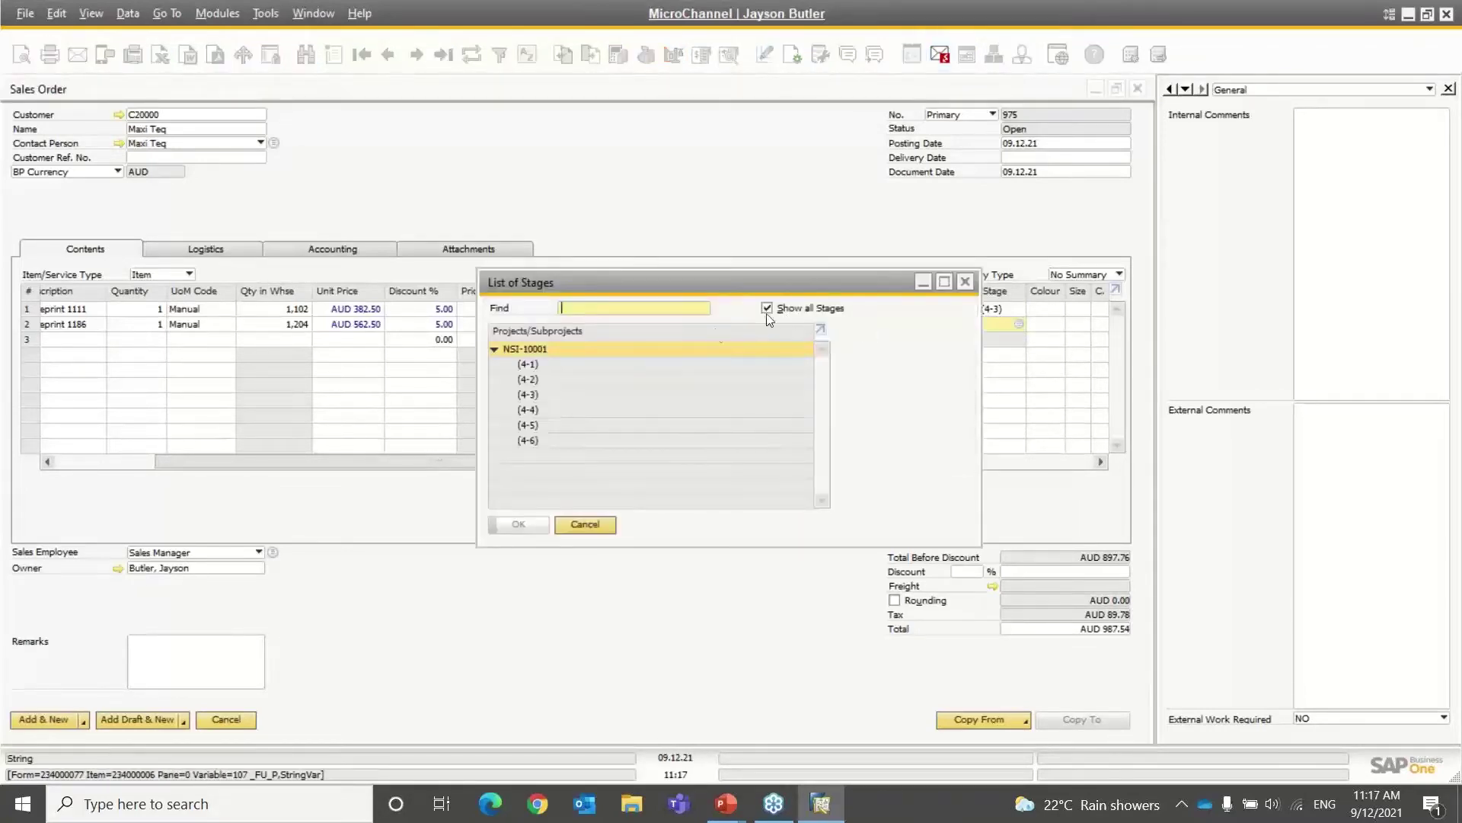
{"action": "left_click", "coordinate": [533, 395]}
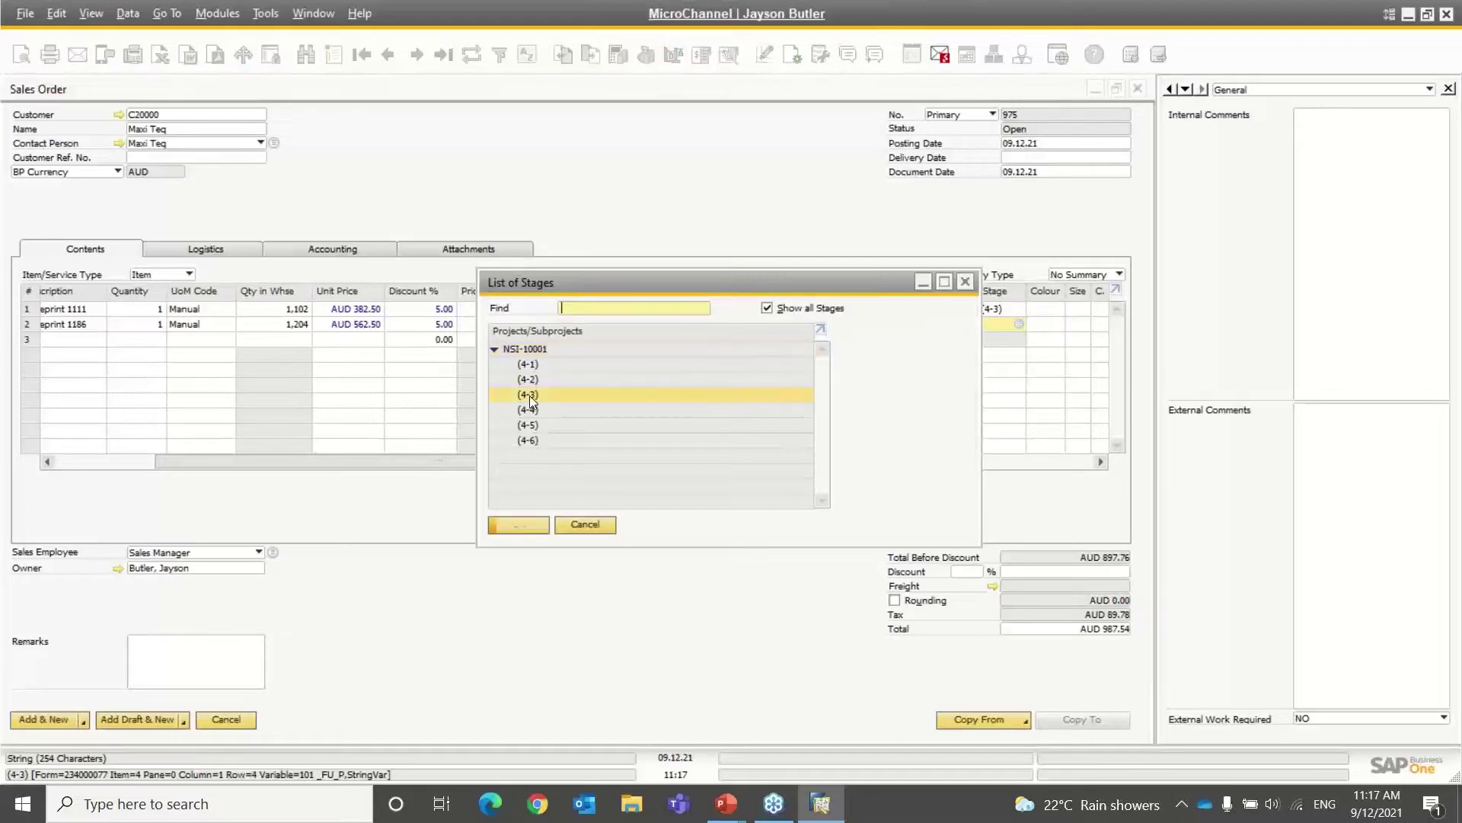
{"action": "left_click", "coordinate": [507, 526]}
Set the sales order's delivery date to 09.12.21 for all rows and add the order, accepting the credit limit excess.
{"action": "left_click", "coordinate": [1020, 158]}
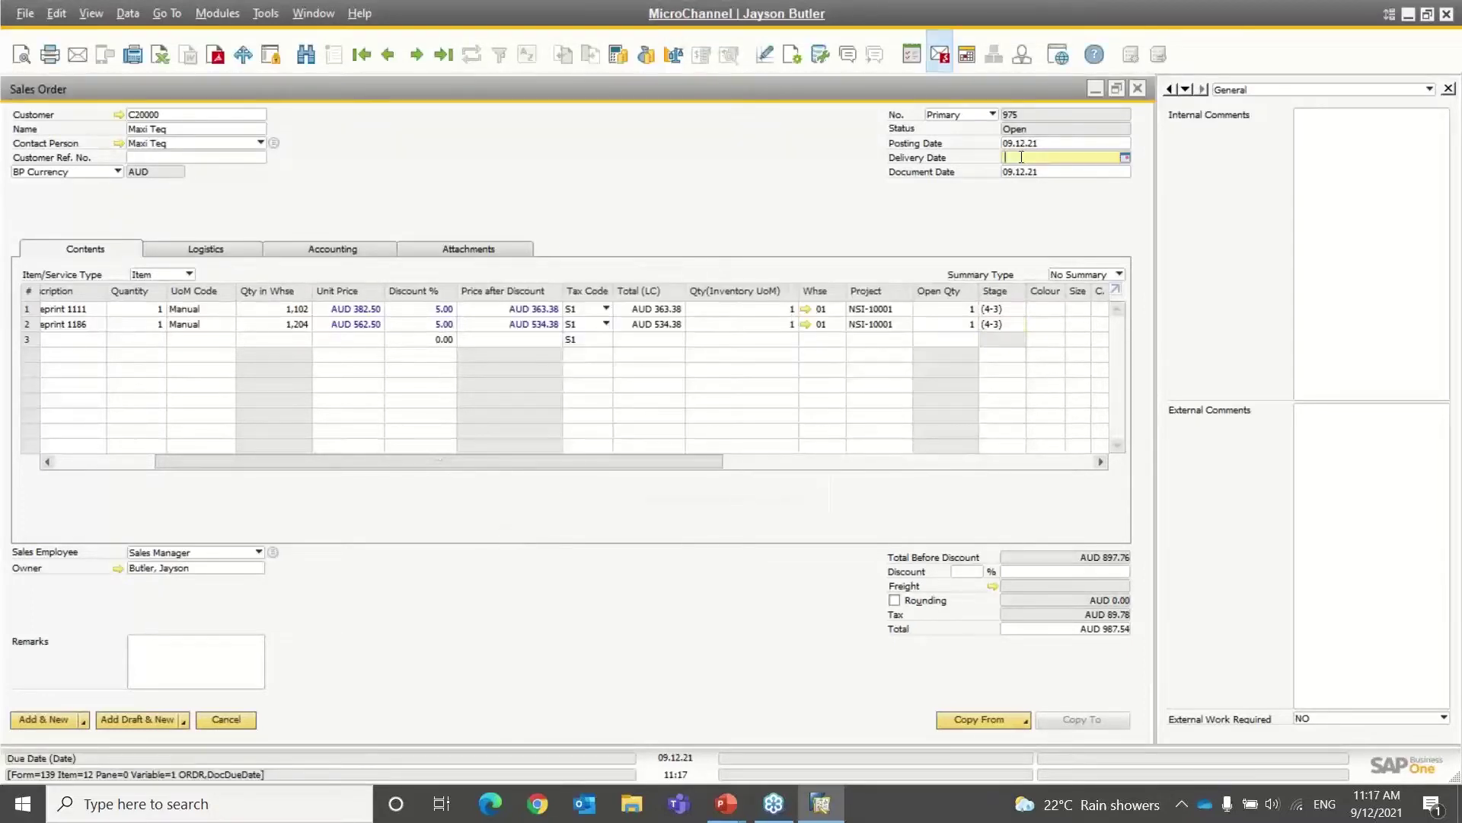
{"action": "type", "text": "t"}
{"action": "key", "text": "Tab"}
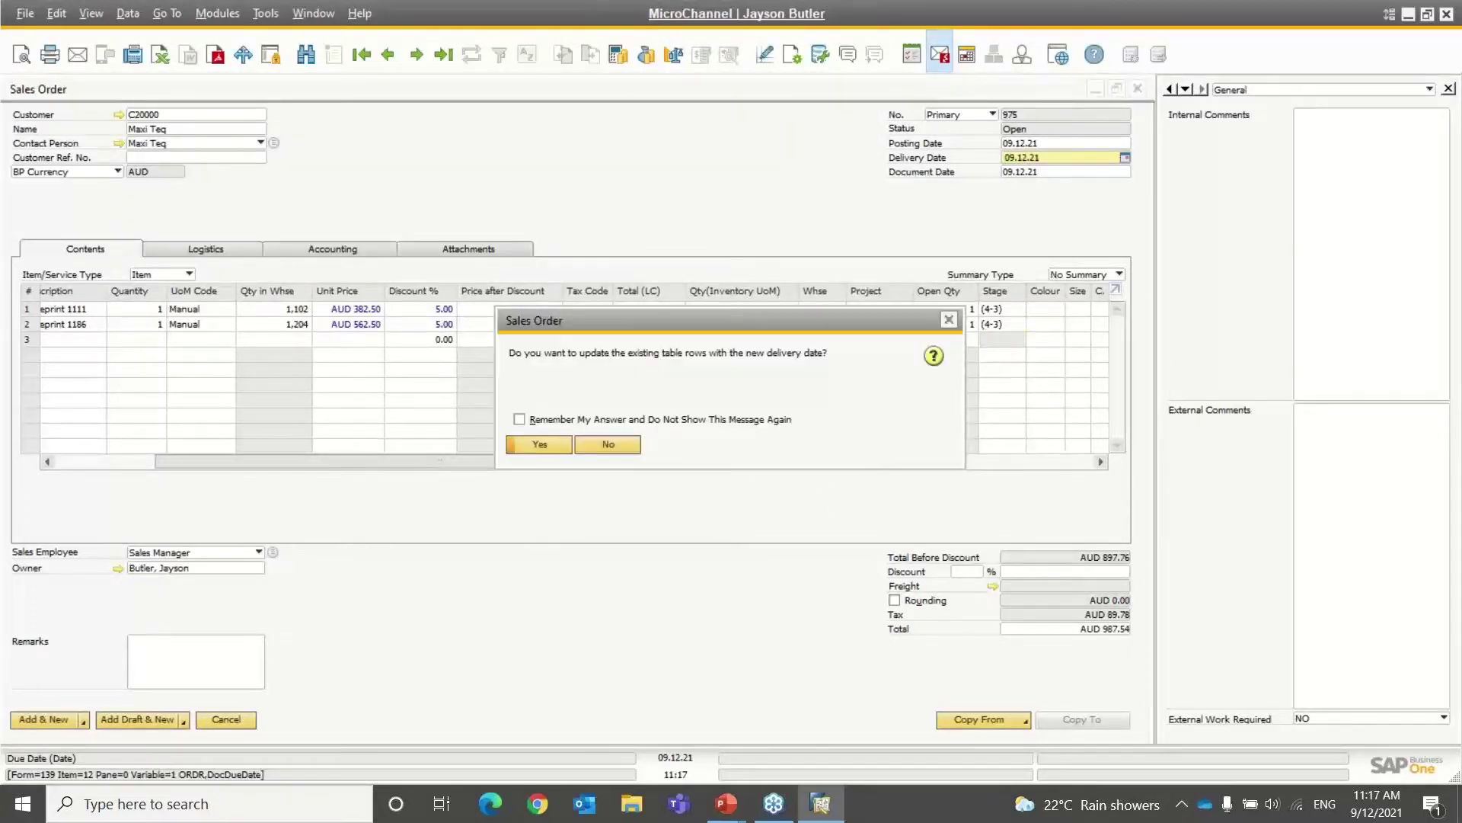
{"action": "left_click", "coordinate": [538, 444]}
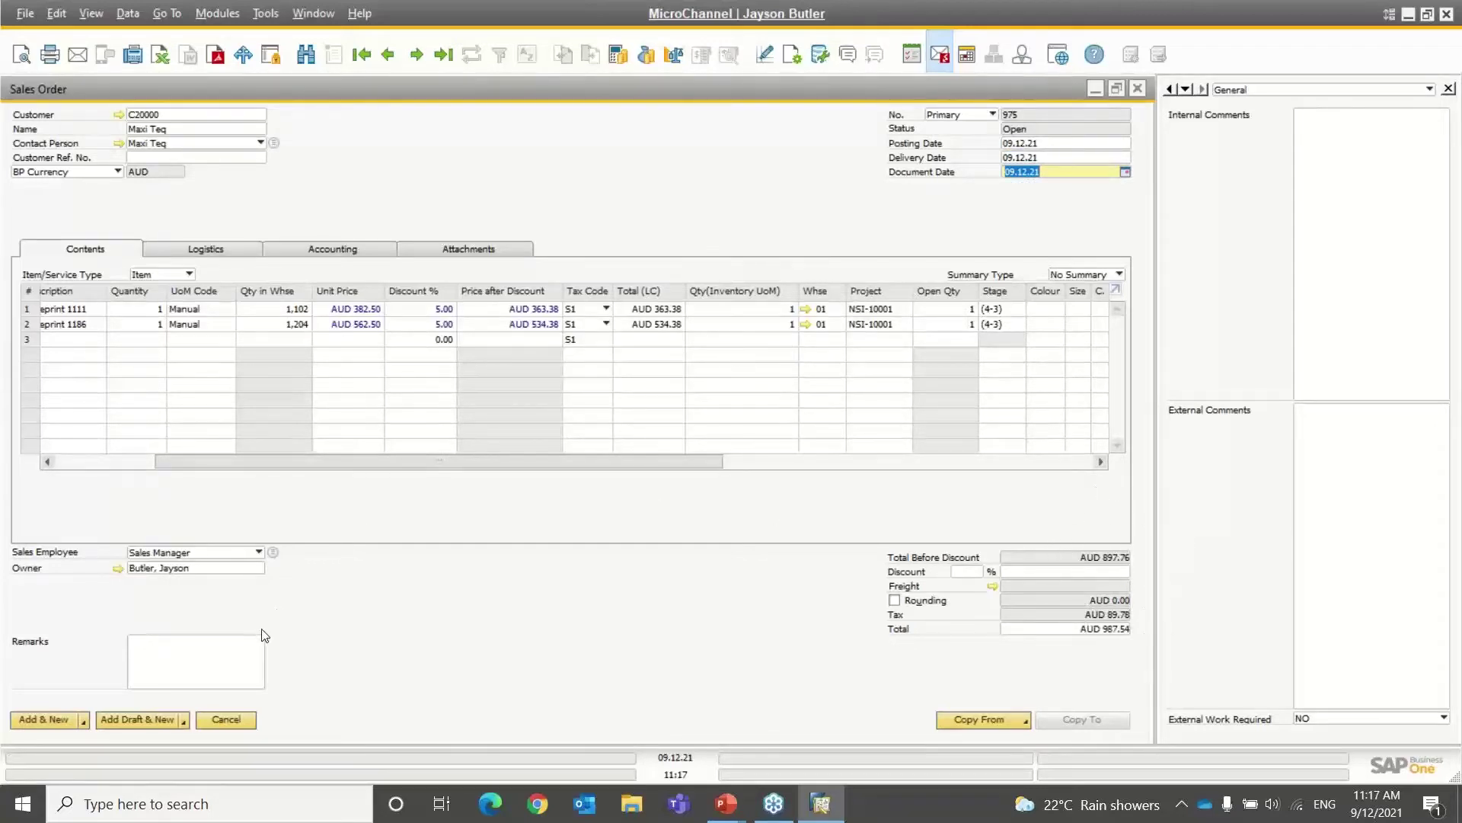
{"action": "left_click", "coordinate": [56, 720]}
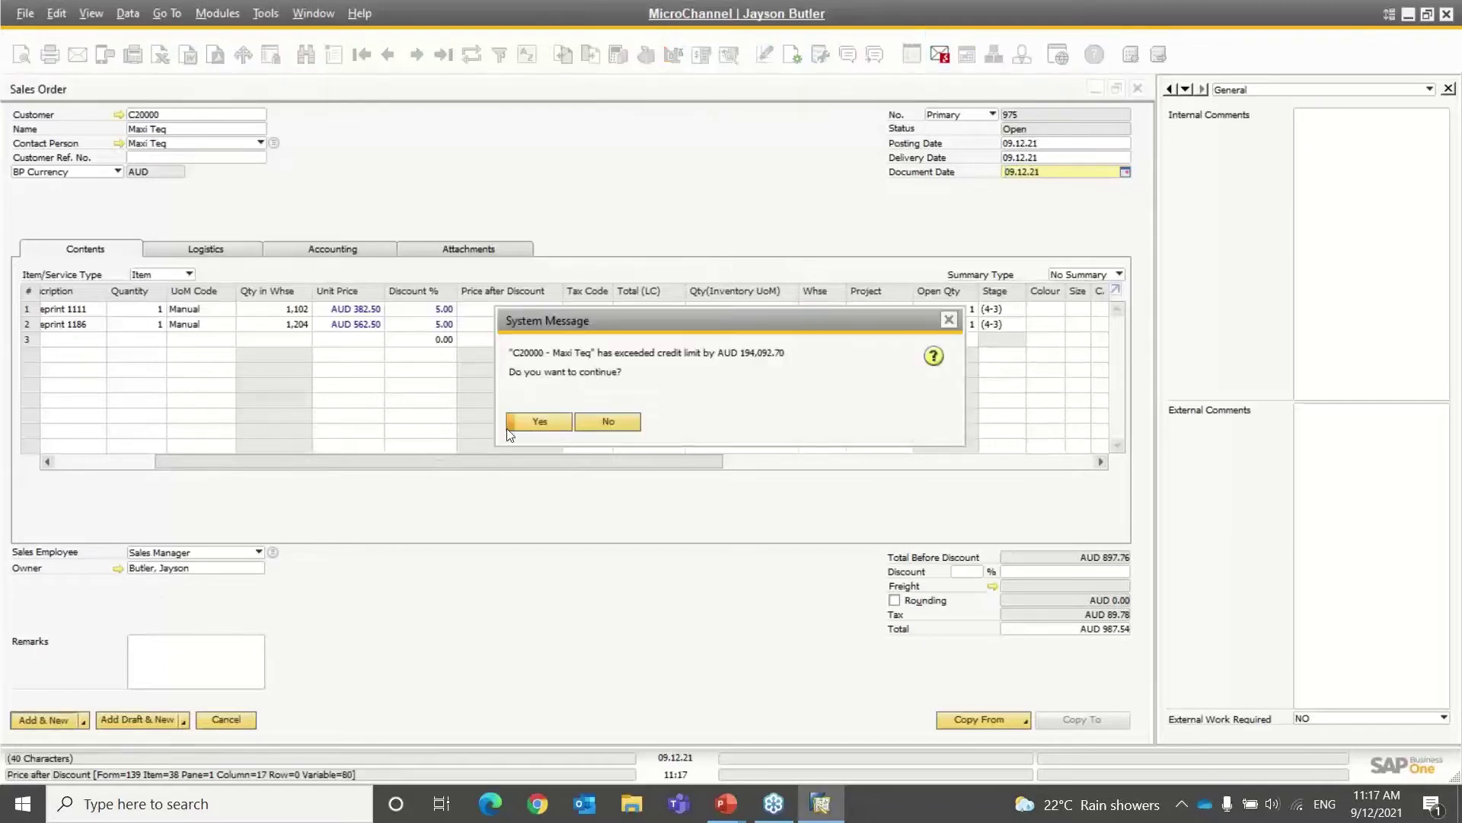
{"action": "left_click", "coordinate": [554, 419]}
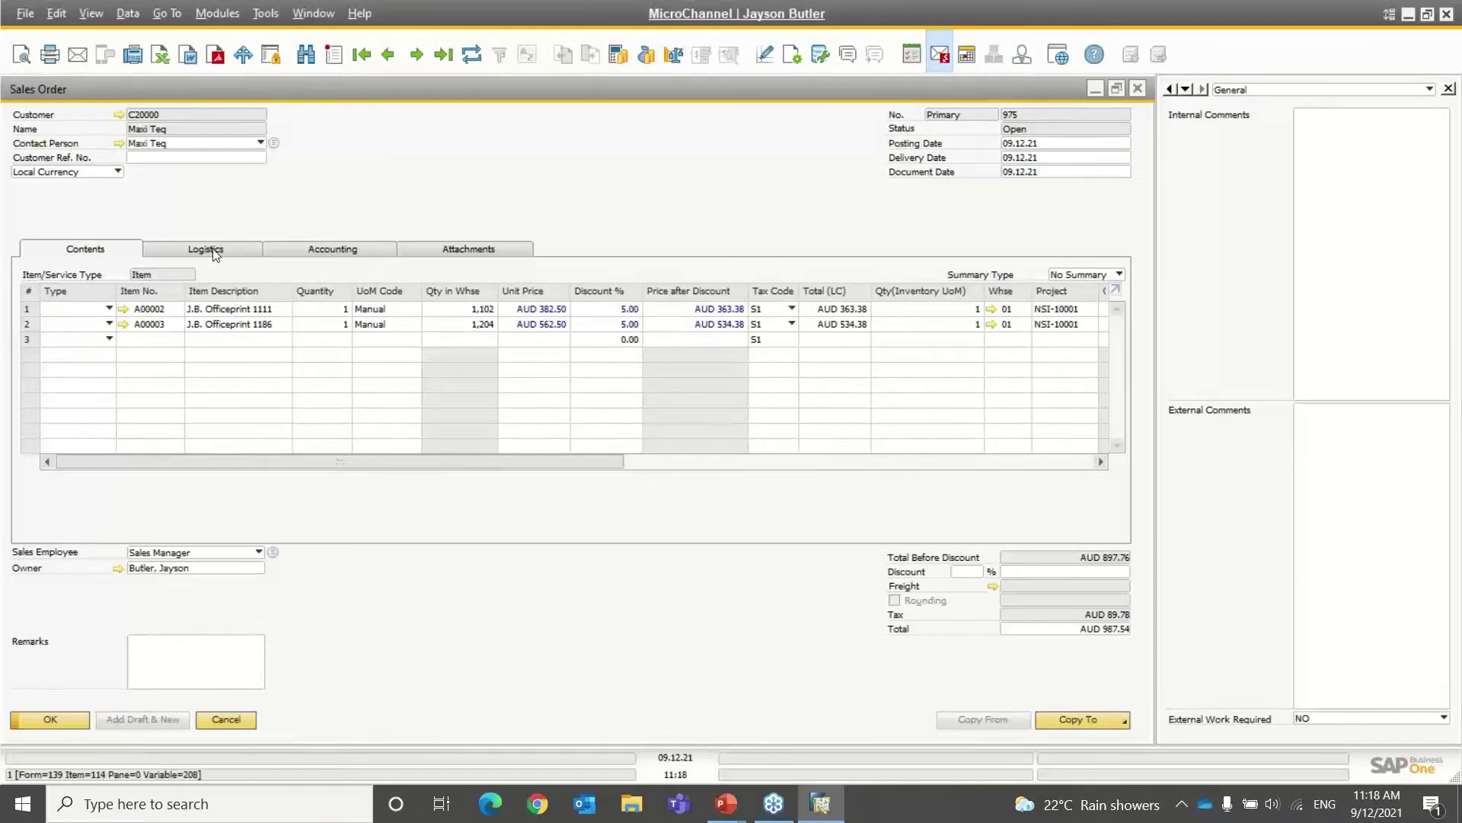
Set NSI-10001 as the sales order's business partner project, update the order despite the credit limit and close it.
{"action": "left_click", "coordinate": [373, 249]}
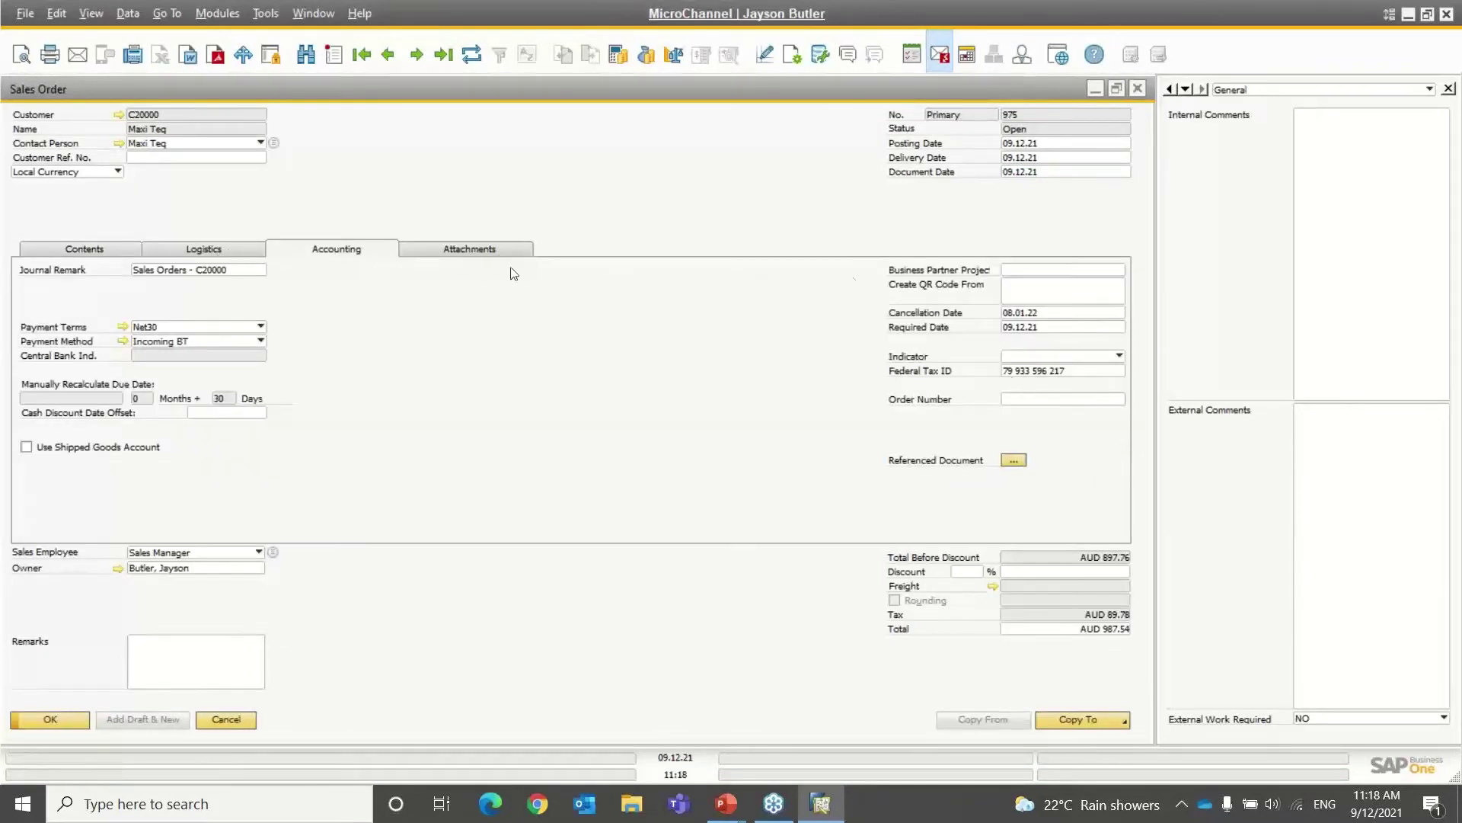
{"action": "left_click", "coordinate": [1036, 270]}
{"action": "key", "text": "Tab"}
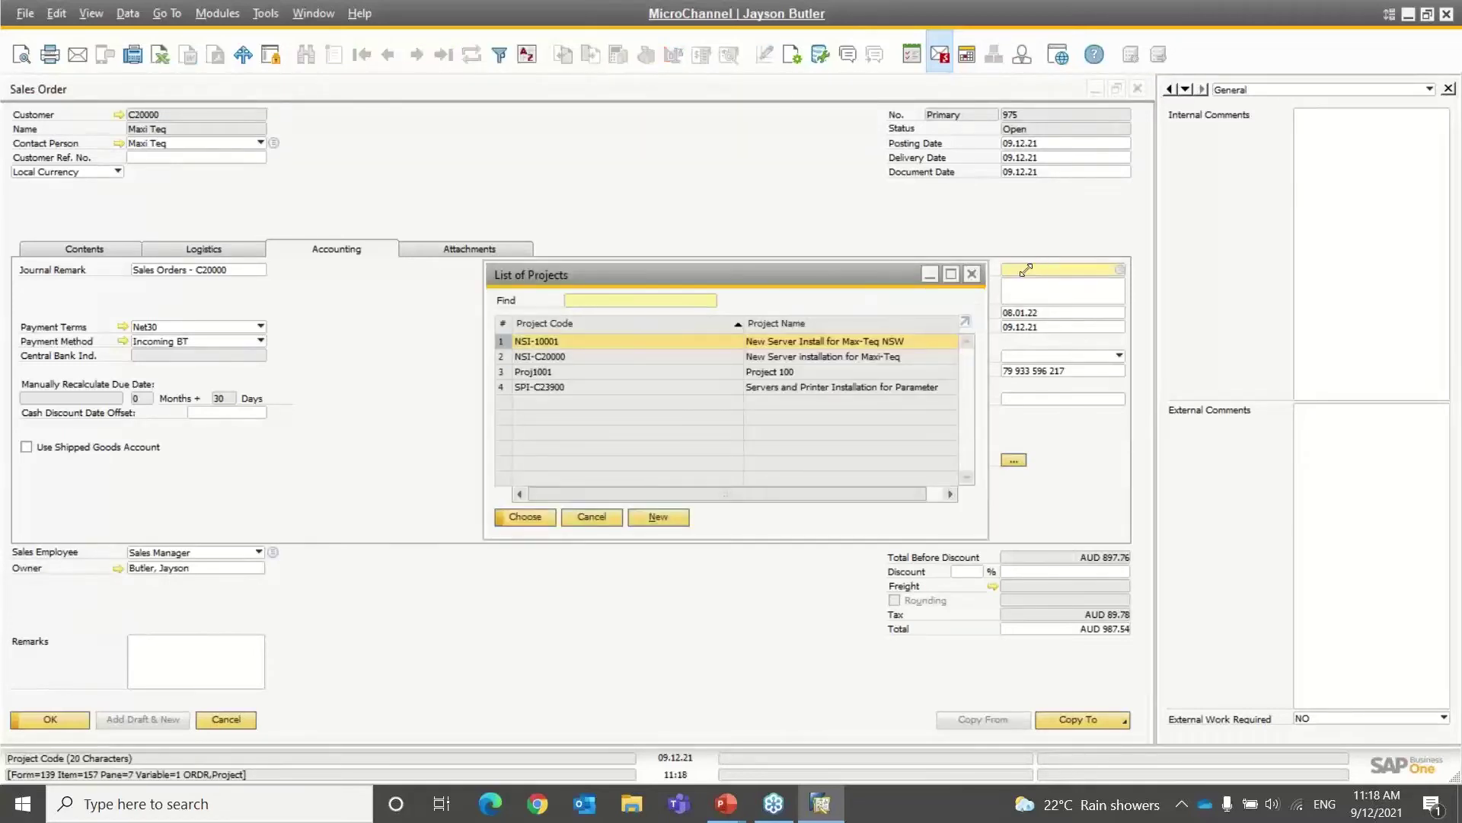
{"action": "double_click", "coordinate": [659, 340]}
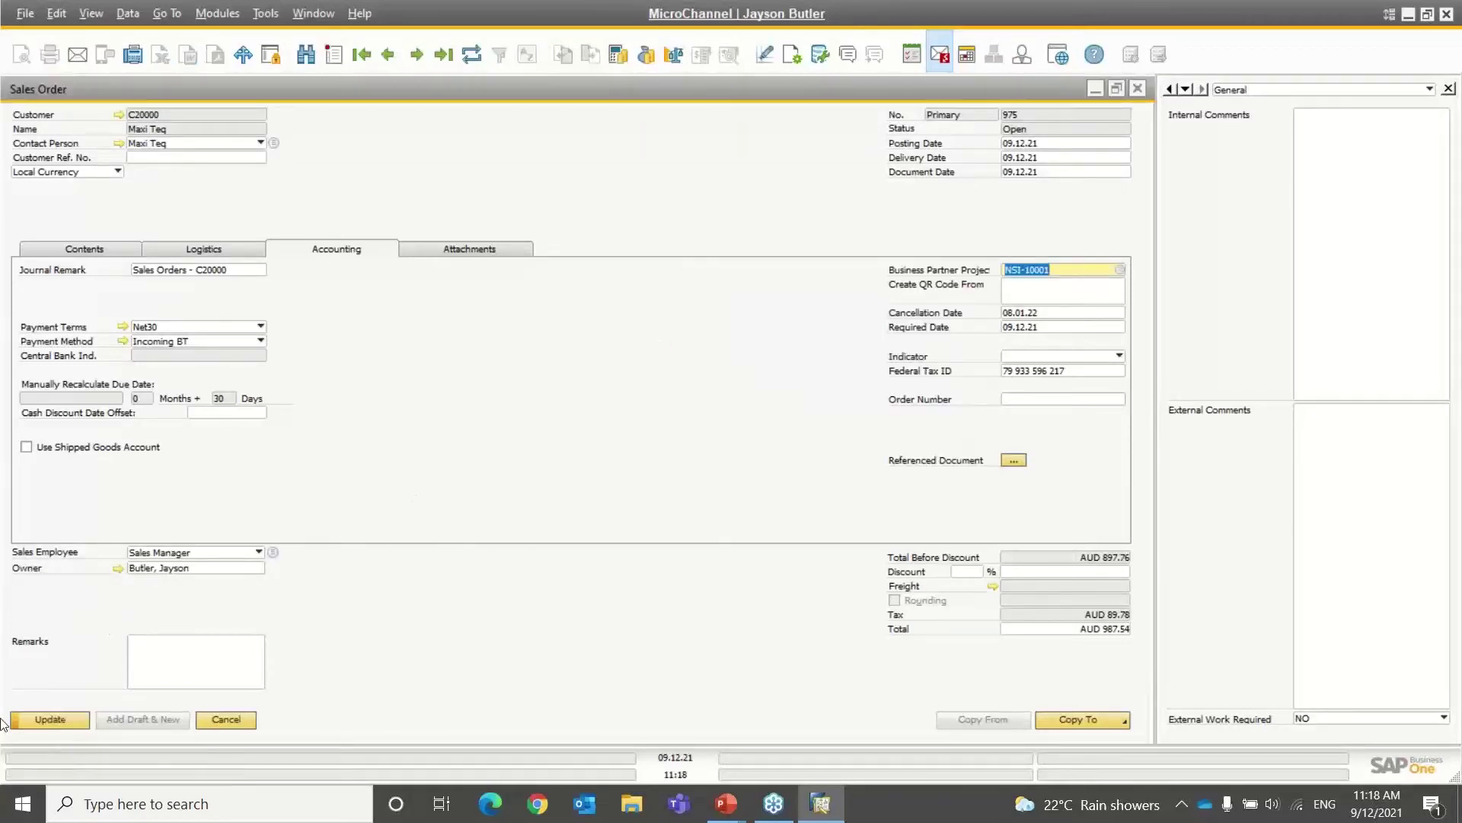
{"action": "left_click", "coordinate": [43, 718]}
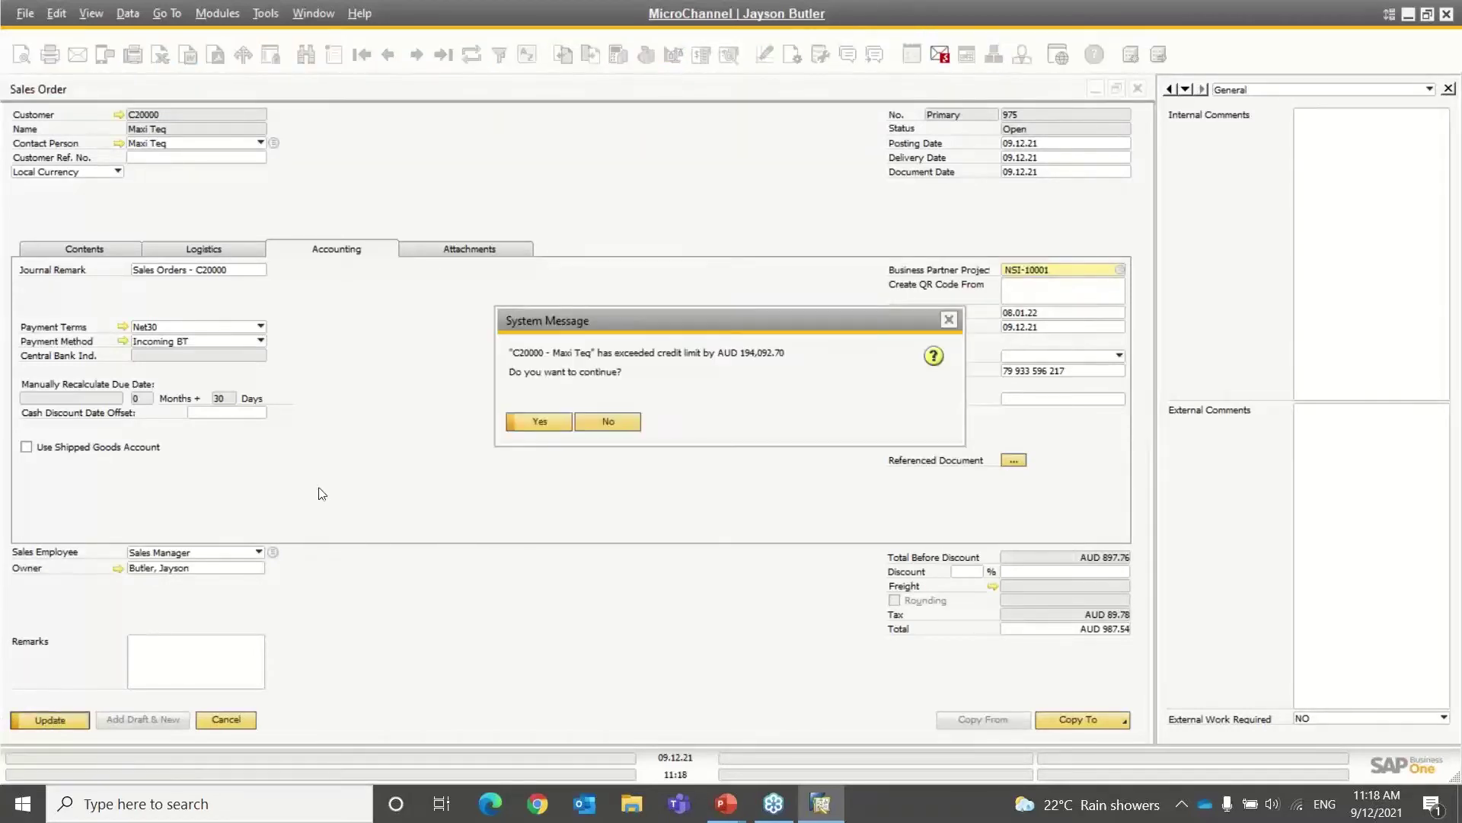
{"action": "left_click", "coordinate": [539, 421]}
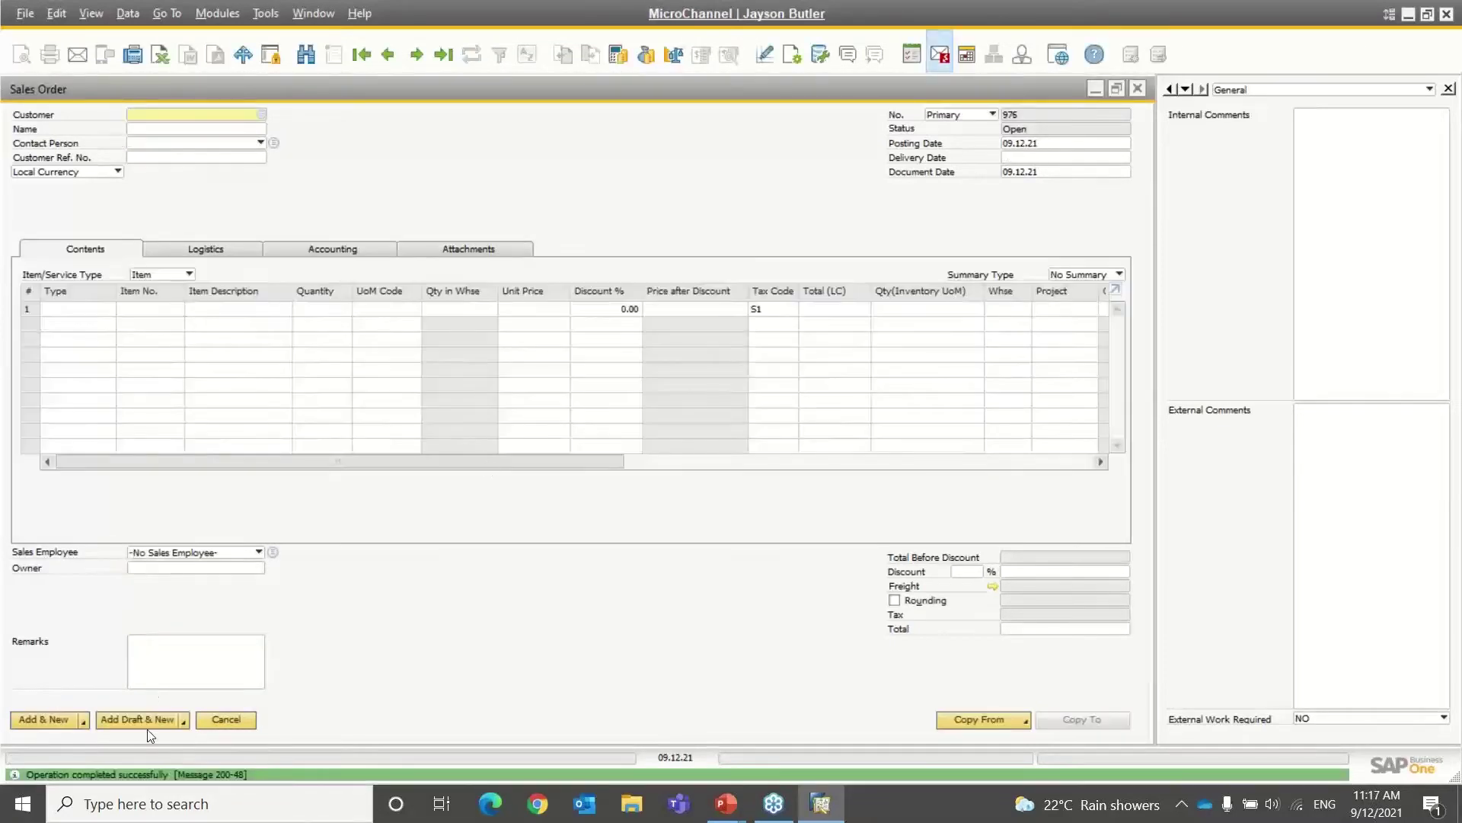
{"action": "left_click", "coordinate": [215, 721]}
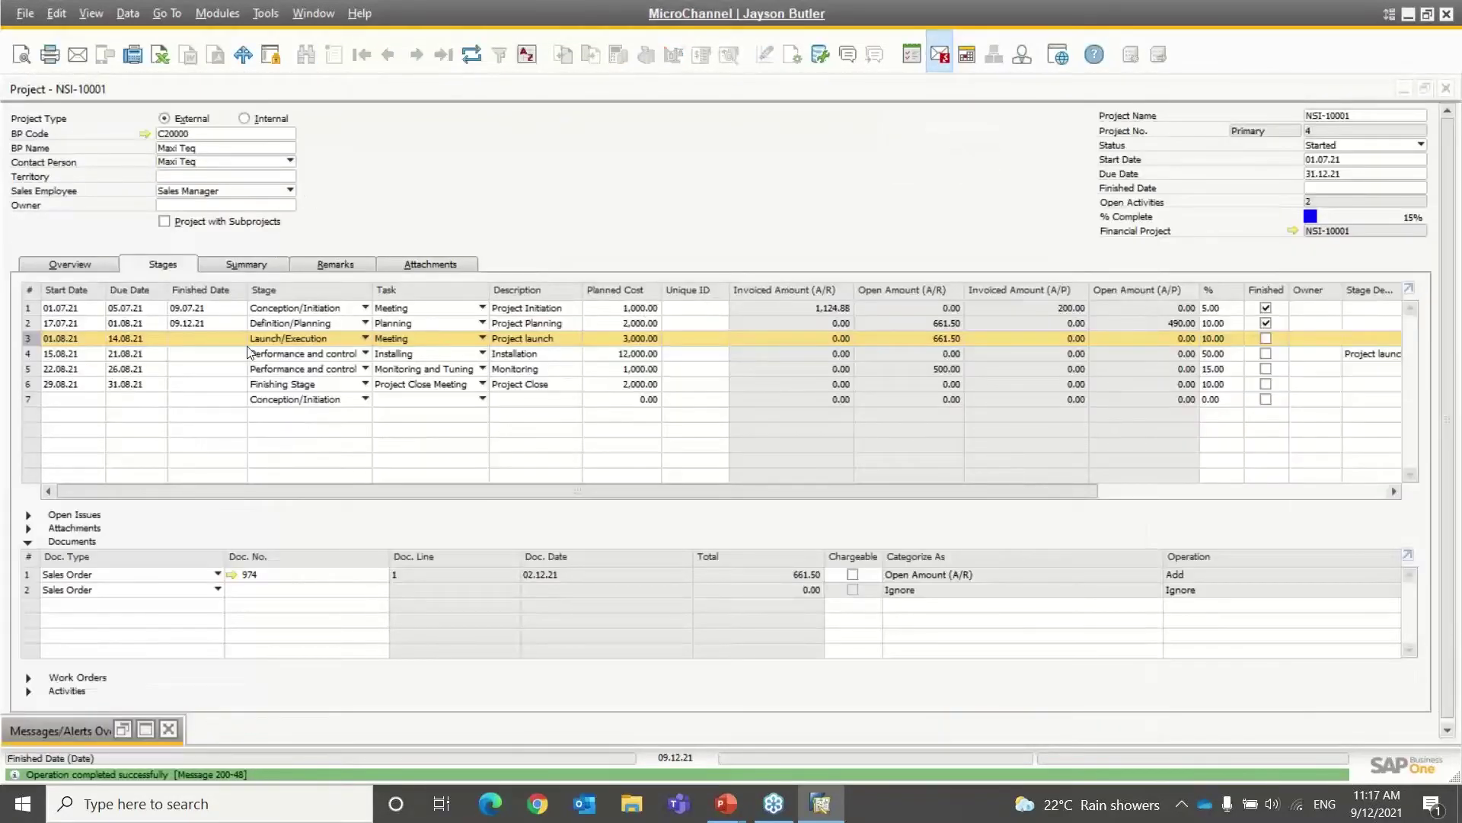
Refresh project NSI-10001, mark all sales order lines of the Launch/Execution stage as chargeable and update the project.
{"action": "left_click", "coordinate": [471, 55]}
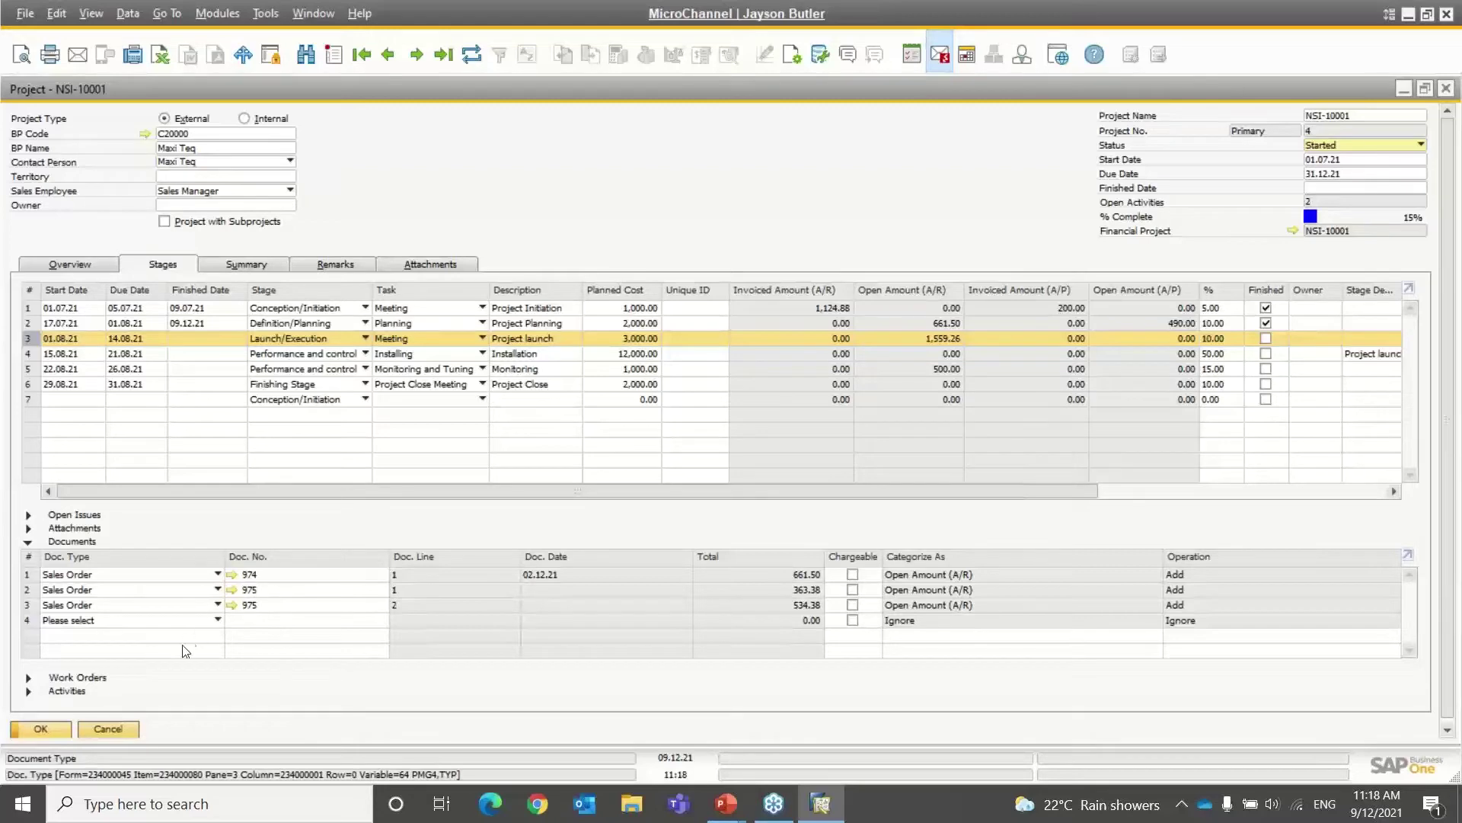
{"action": "left_click", "coordinate": [853, 574]}
{"action": "left_click", "coordinate": [853, 589]}
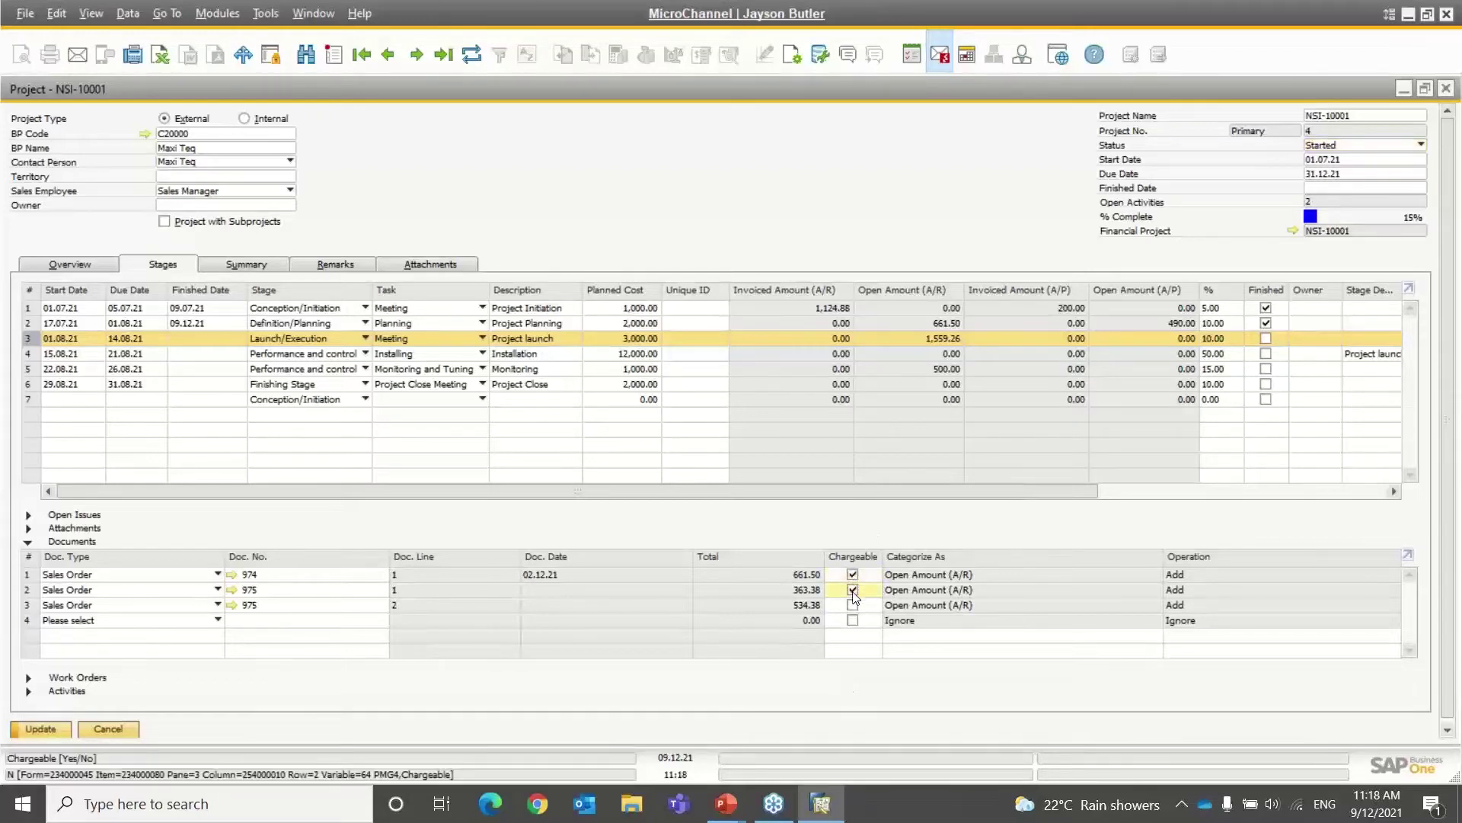
{"action": "left_click", "coordinate": [852, 605]}
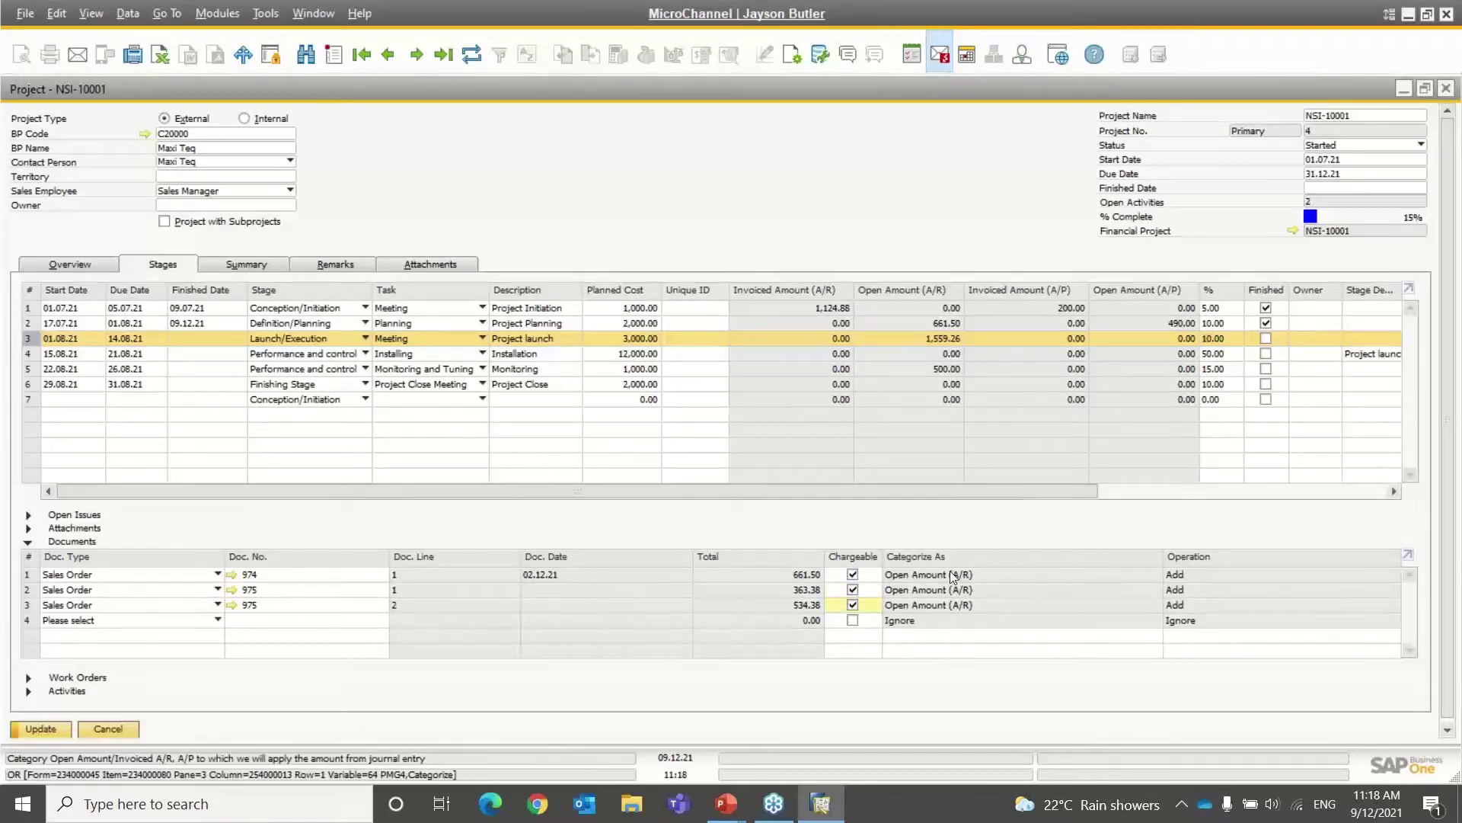
{"action": "left_click", "coordinate": [51, 728]}
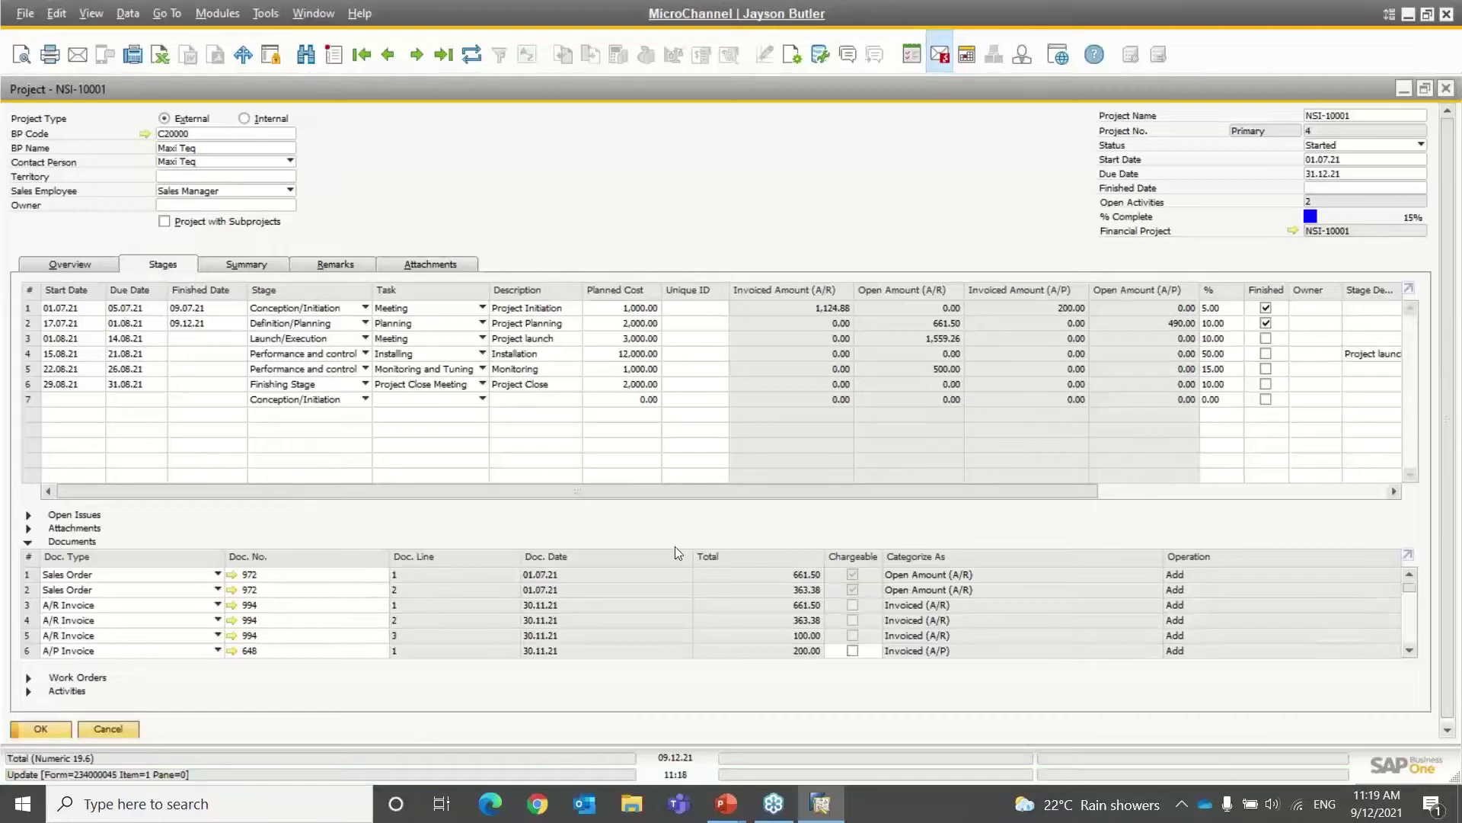
Restore the project window's size and create a new purchase order for vendor Acme Associates.
{"action": "double_click", "coordinate": [363, 87]}
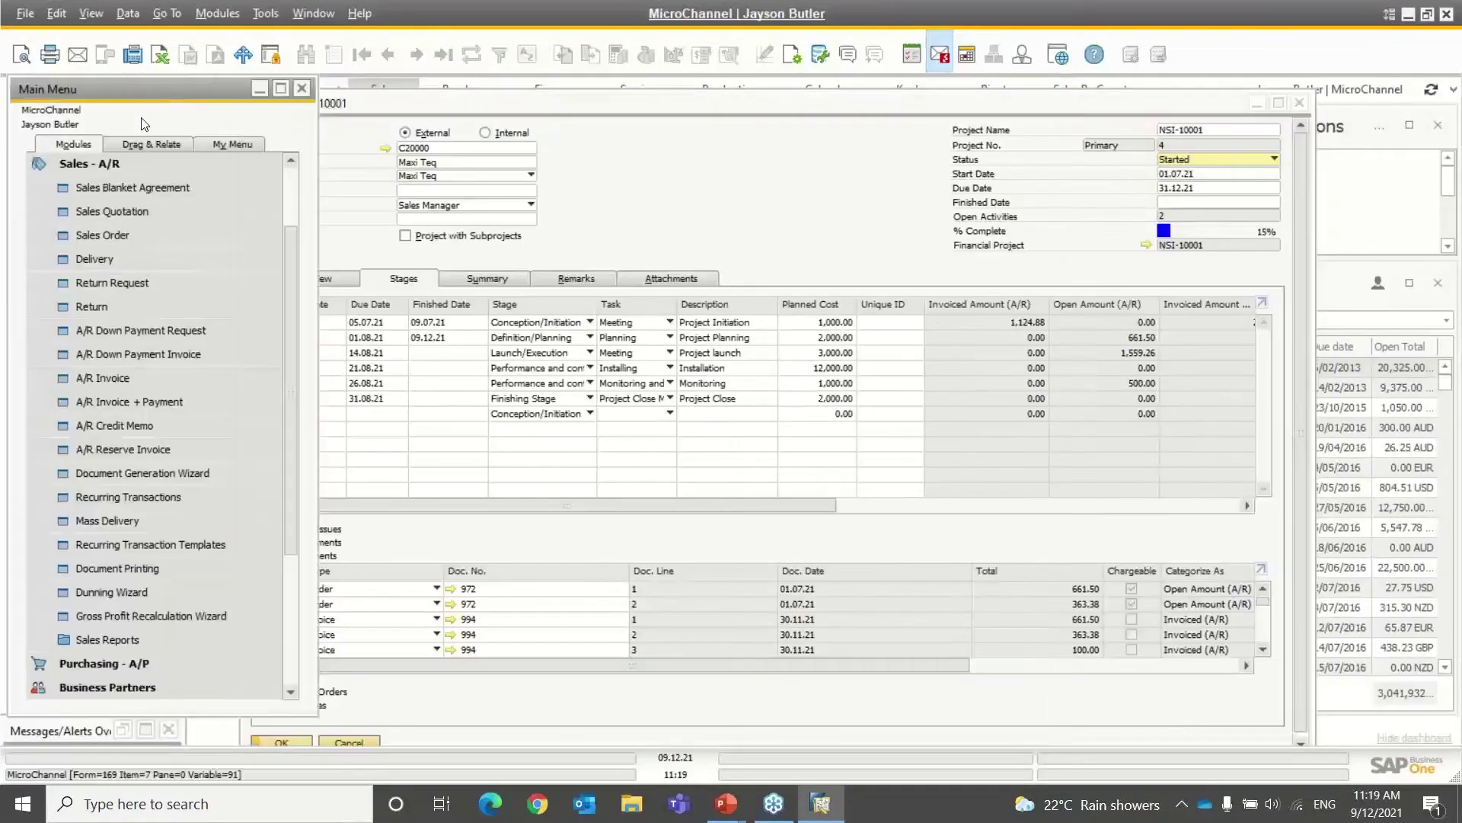
{"action": "left_click", "coordinate": [110, 172]}
{"action": "left_click", "coordinate": [97, 282]}
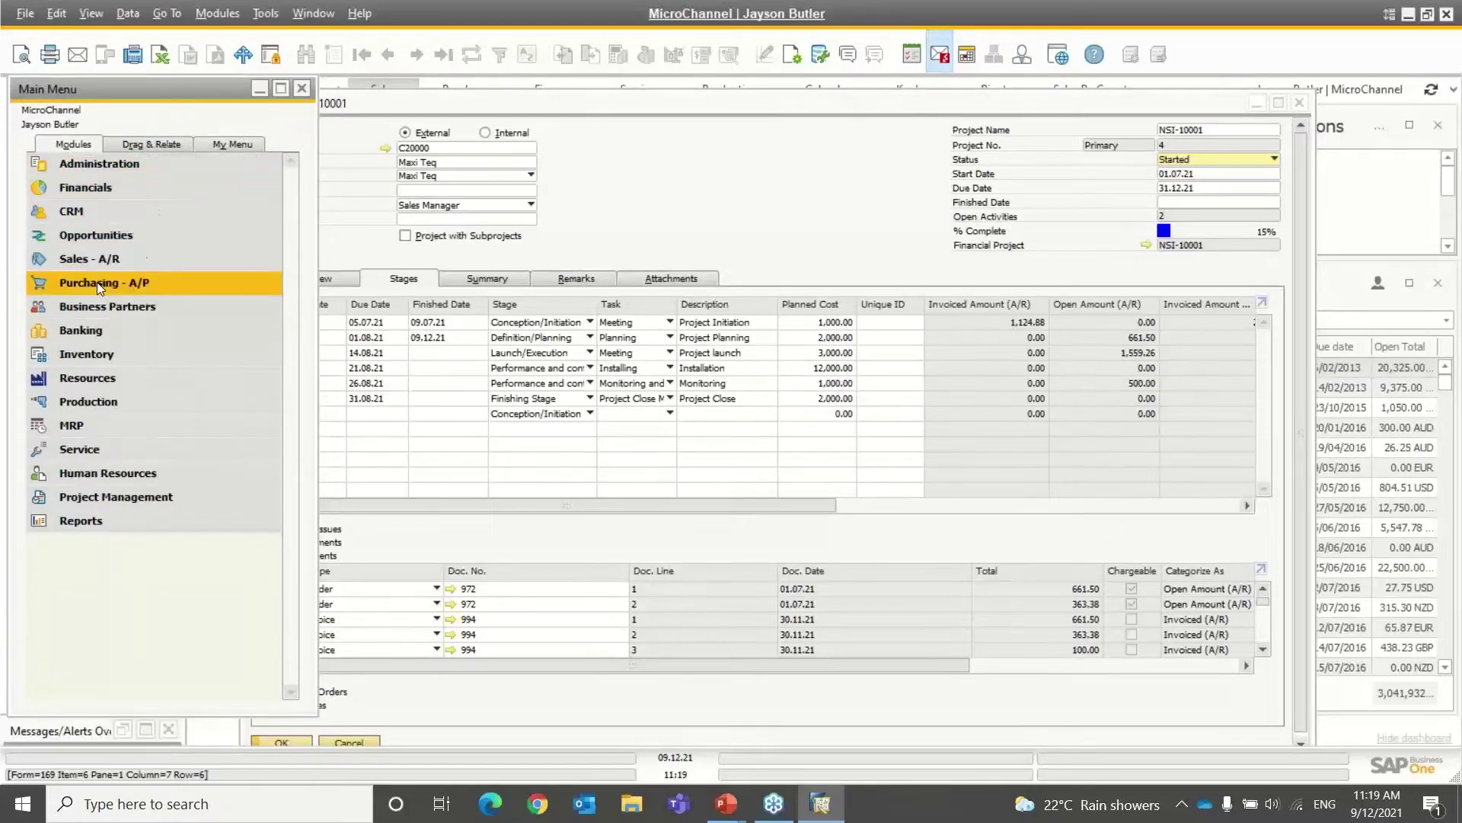
{"action": "left_click", "coordinate": [128, 259]}
{"action": "key", "text": "Tab"}
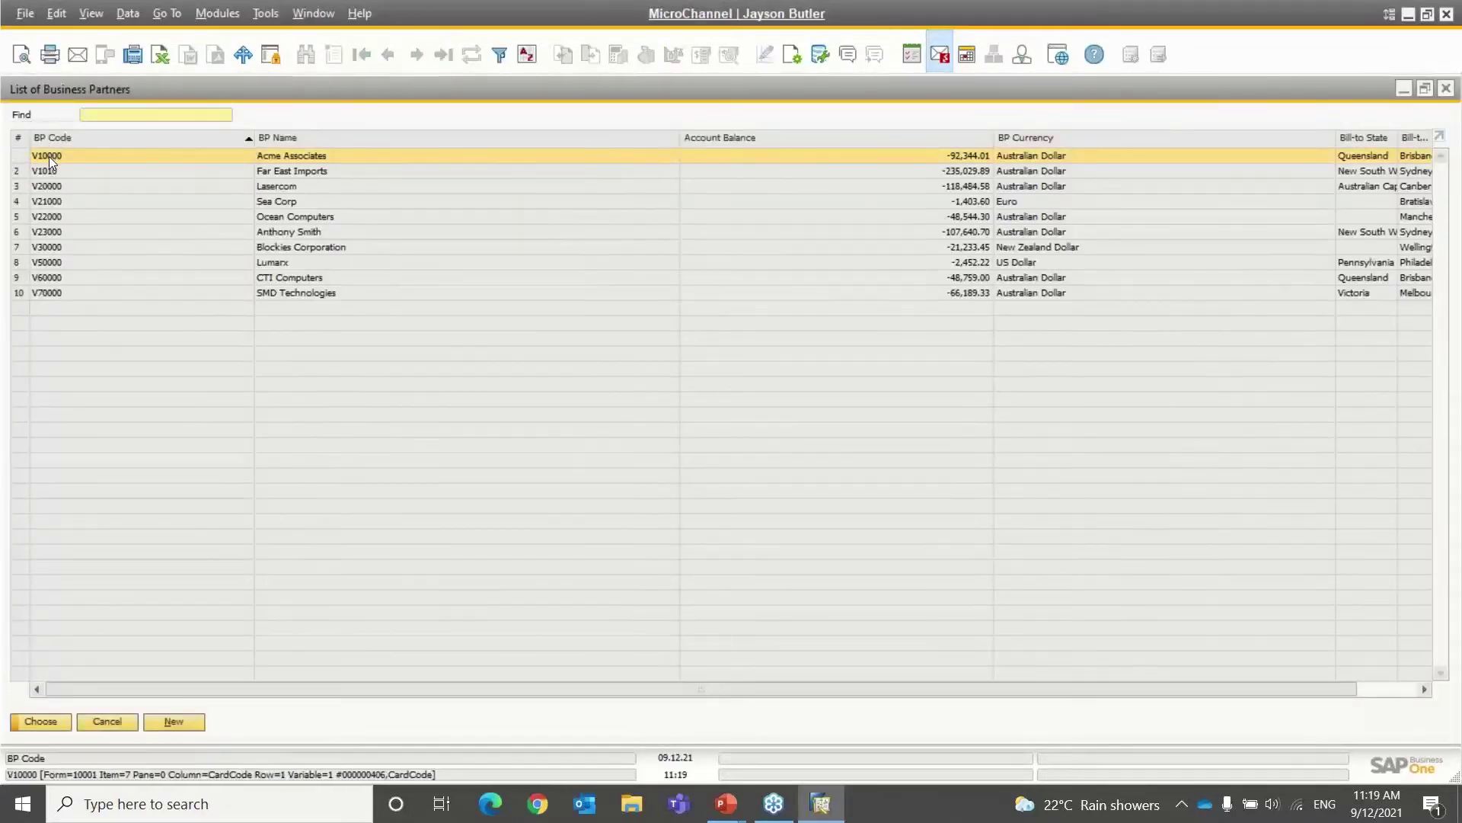
{"action": "double_click", "coordinate": [49, 157]}
Add item A00001, J.B. Officeprint 1420, to the first line of the purchase order.
{"action": "left_click", "coordinate": [72, 308]}
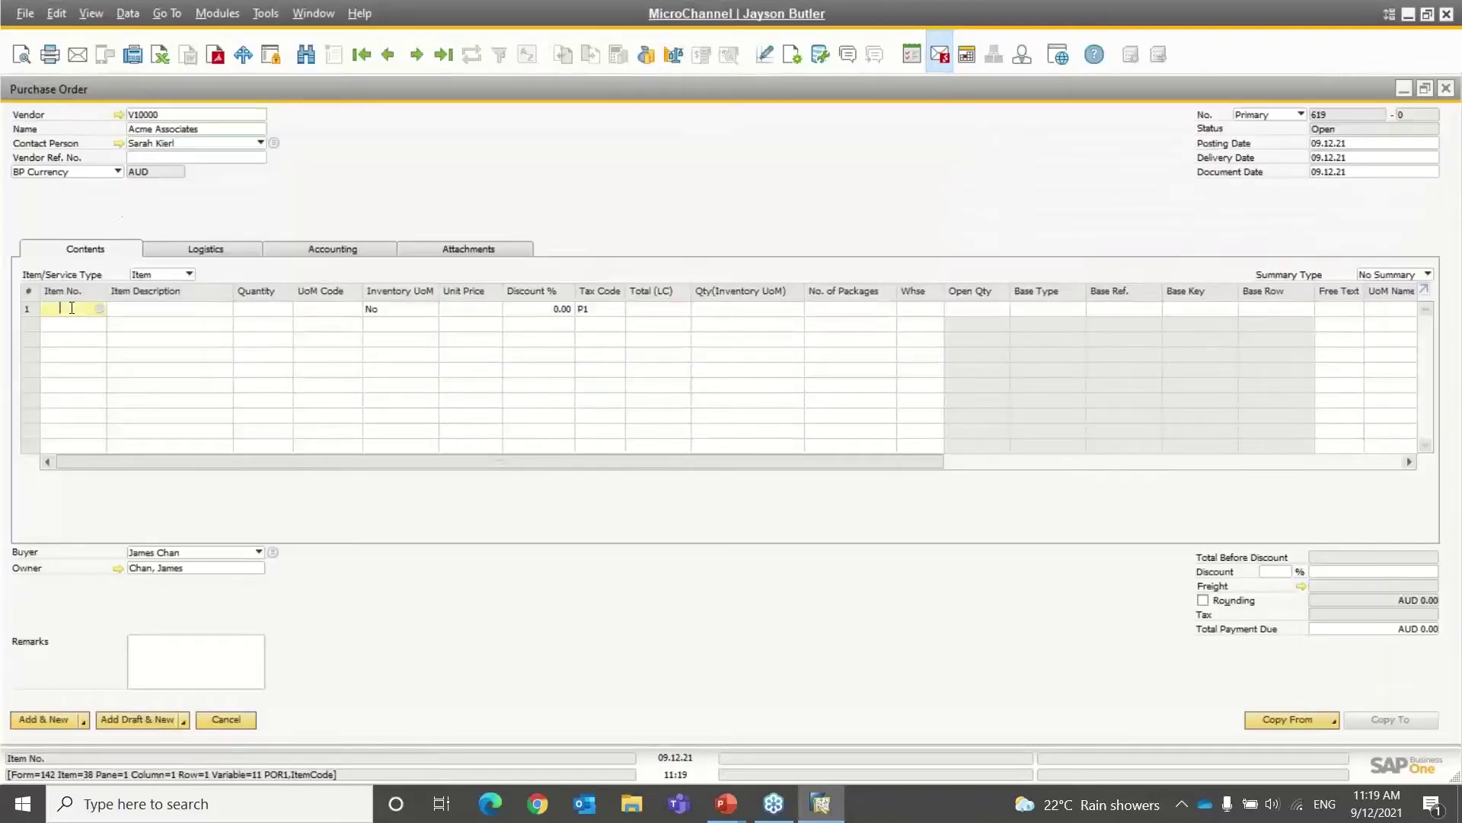
{"action": "key", "text": "Tab"}
{"action": "double_click", "coordinate": [46, 290]}
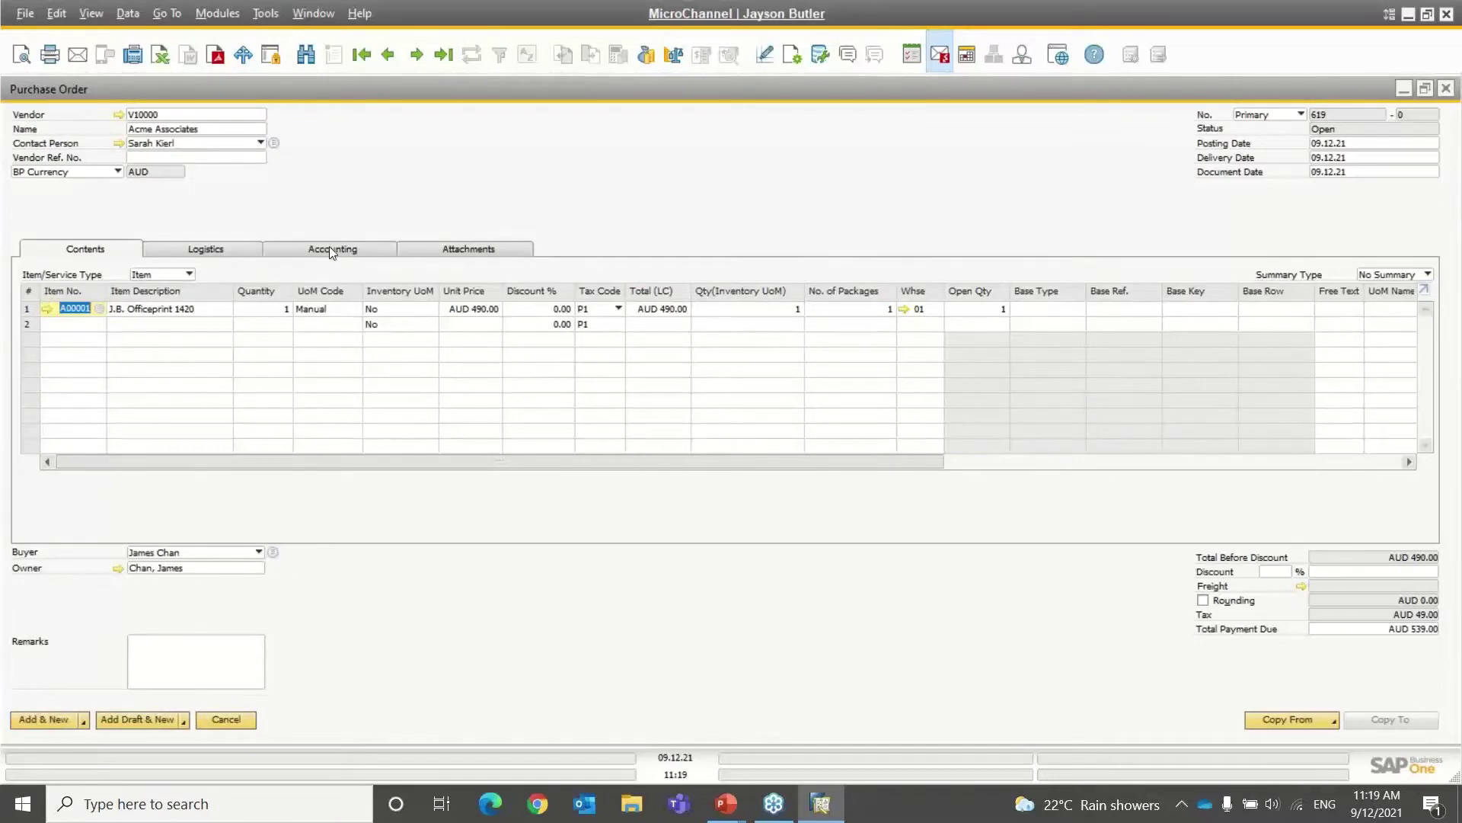
Set NSI-10001 as the purchase order's business partner project, add the order and close the form.
{"action": "left_click", "coordinate": [200, 254]}
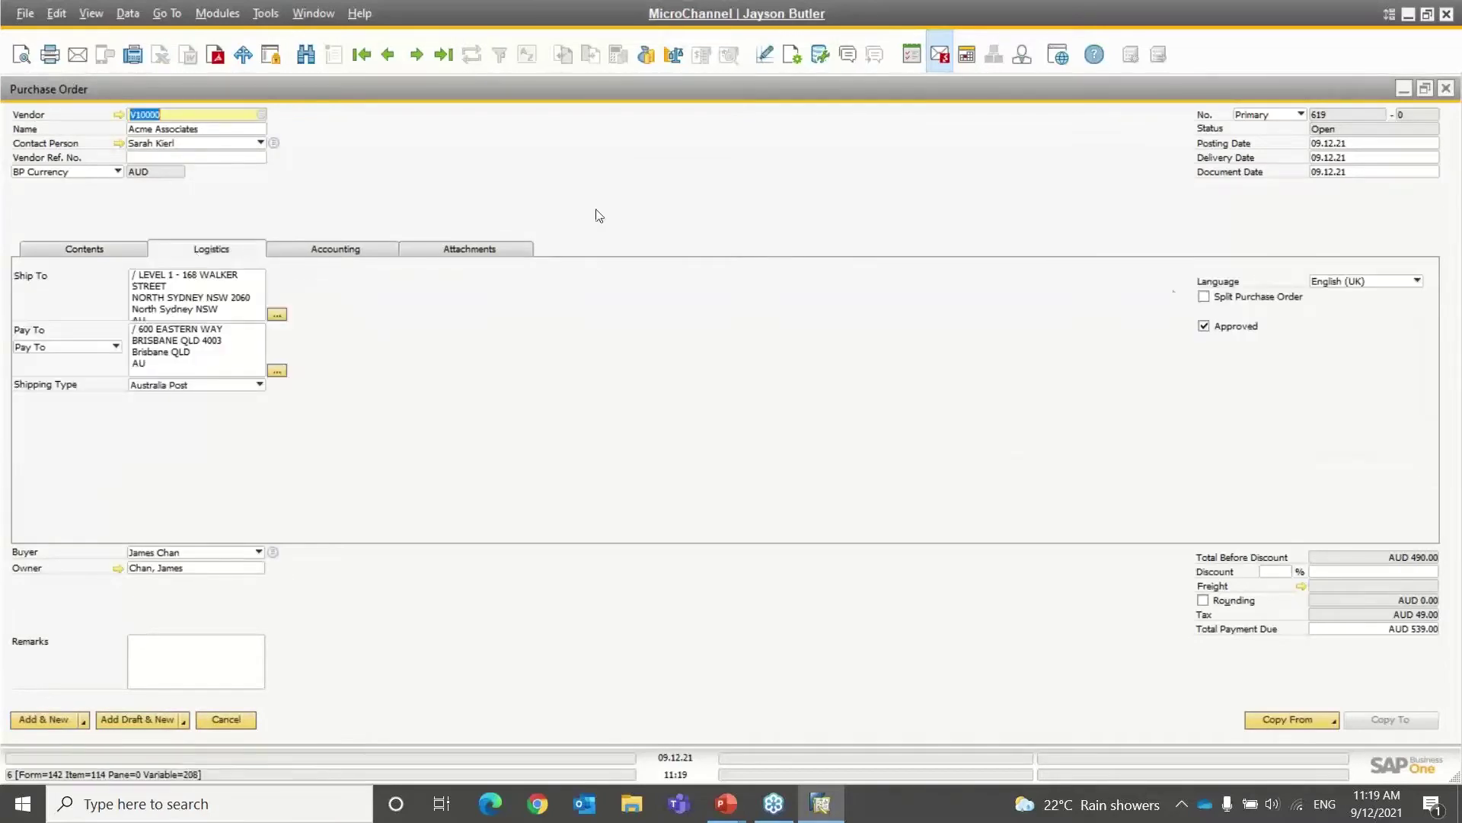
{"action": "left_click", "coordinate": [346, 254]}
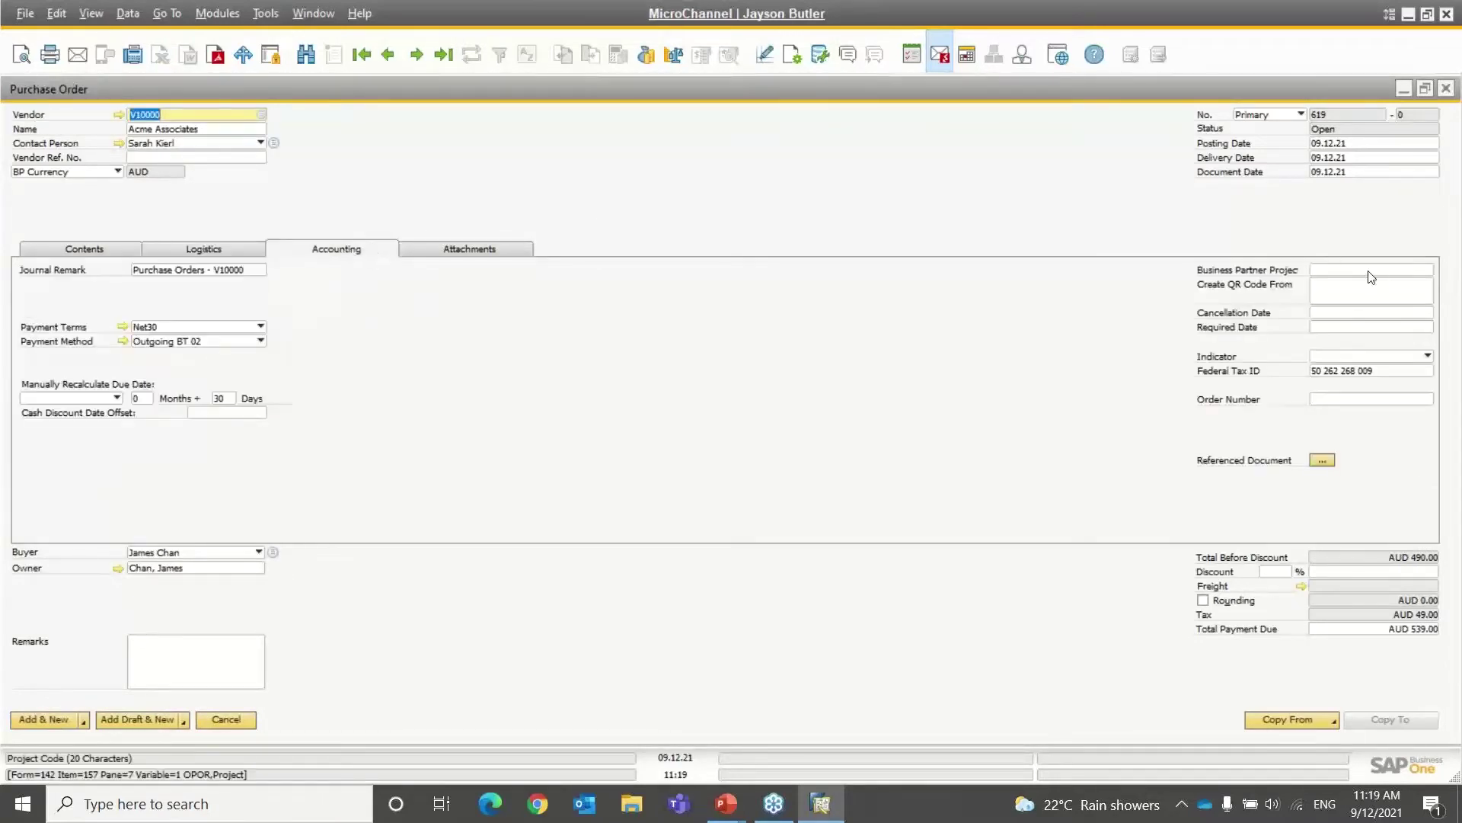
{"action": "left_click", "coordinate": [1334, 270]}
{"action": "key", "text": "Tab"}
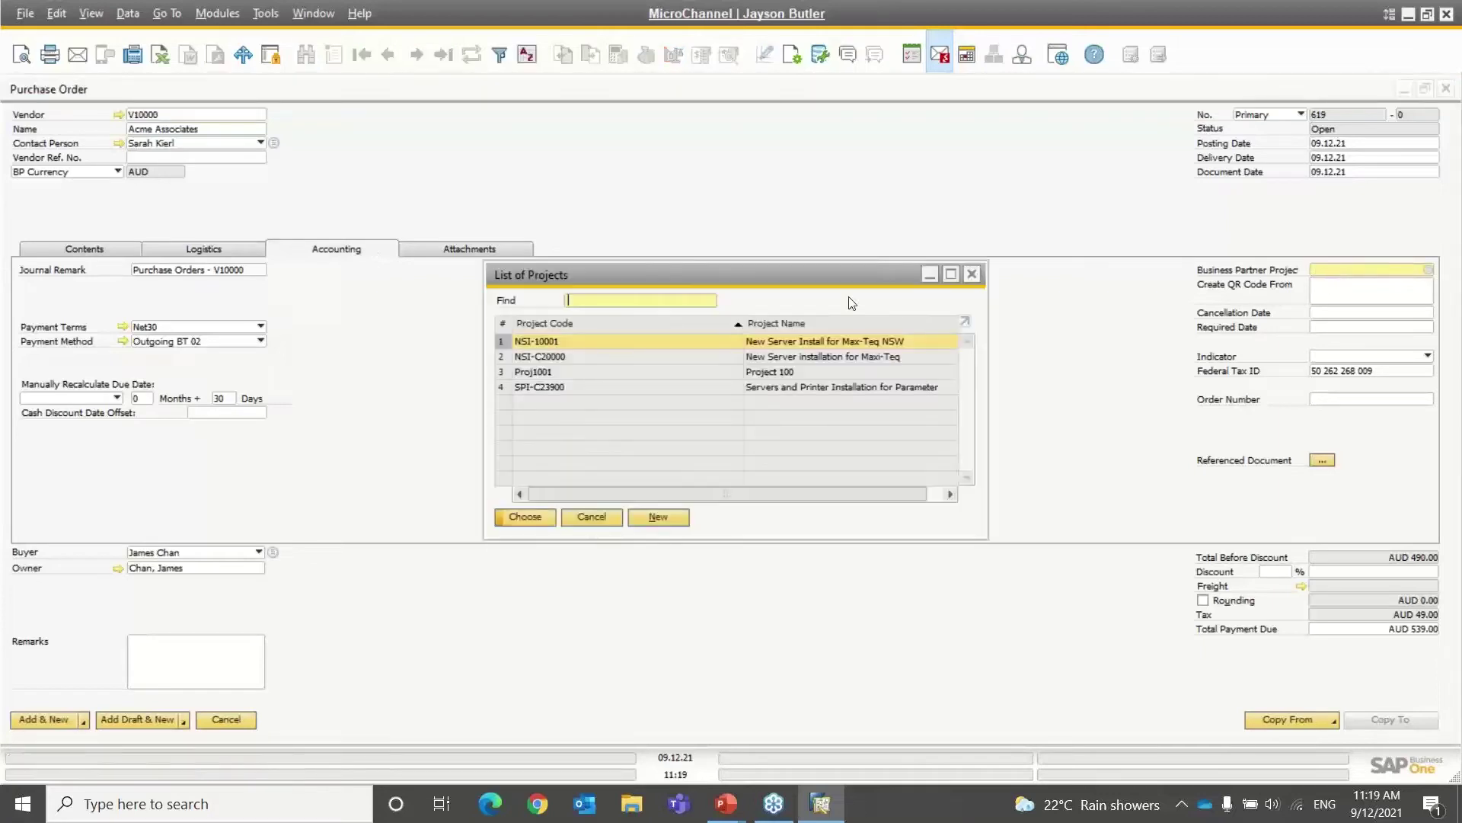
{"action": "double_click", "coordinate": [583, 342]}
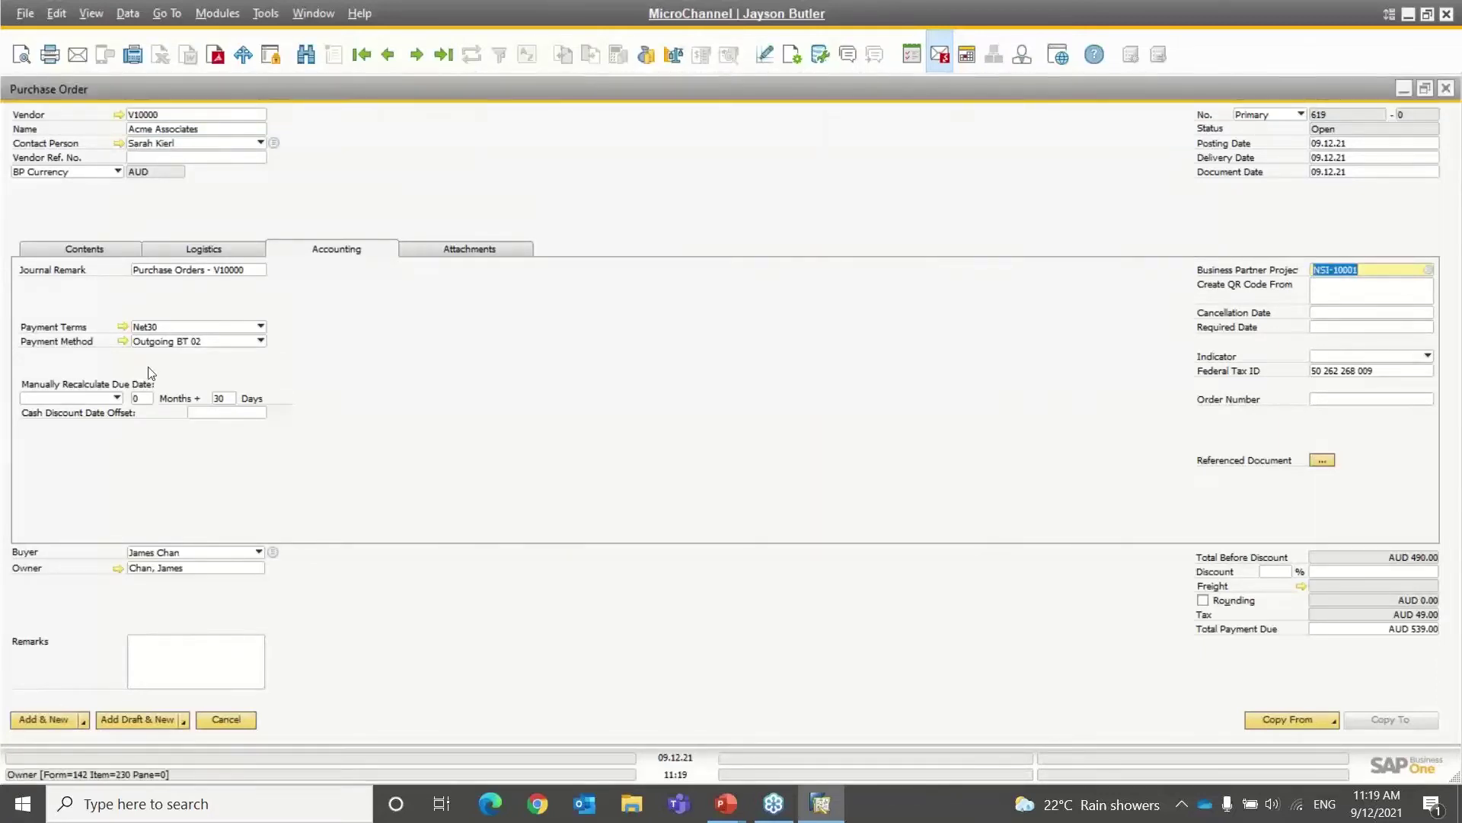
{"action": "left_click", "coordinate": [45, 719]}
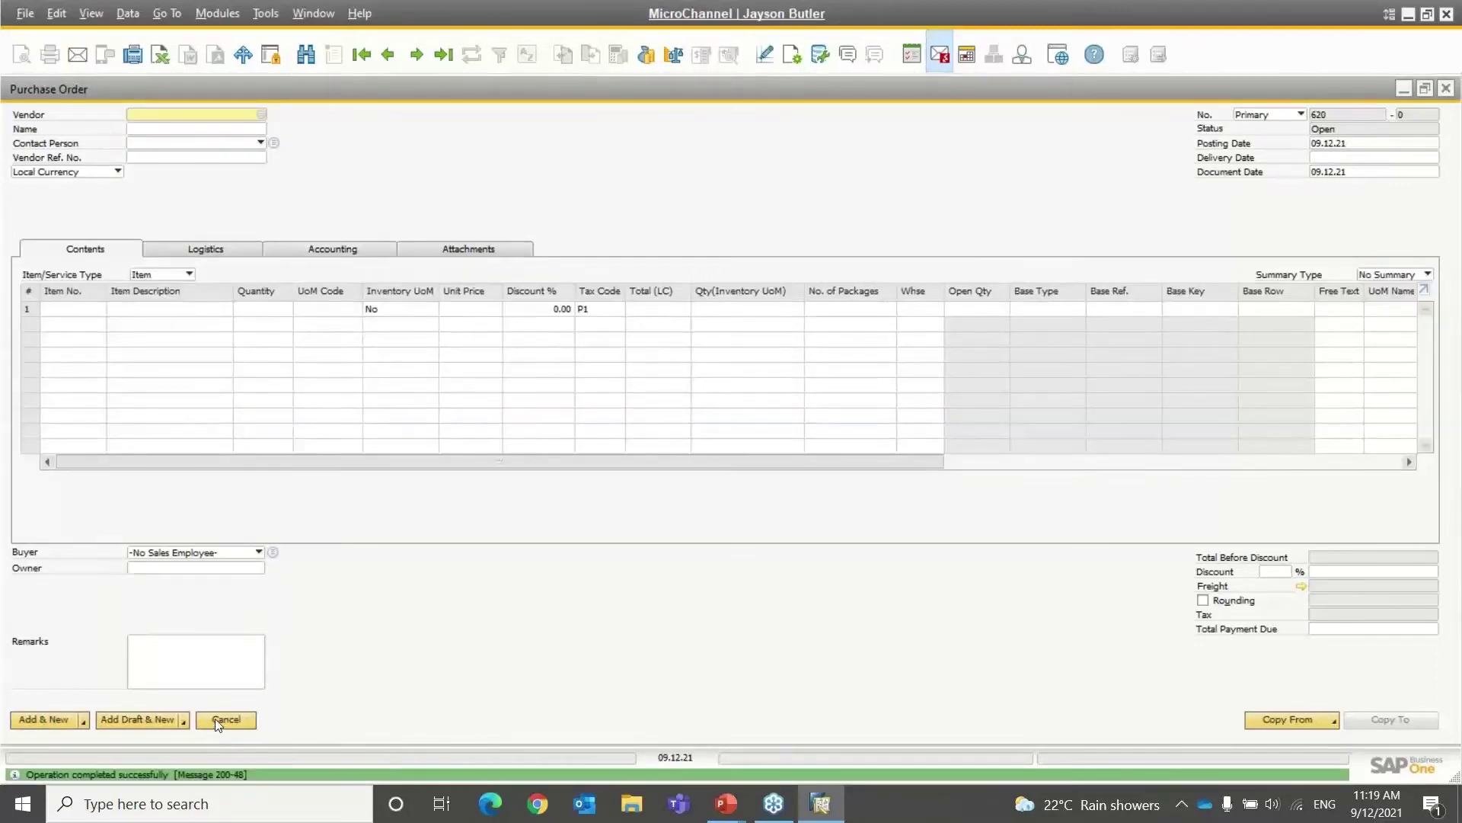
{"action": "left_click", "coordinate": [215, 719]}
Refresh project NSI-10001 and assign the unassigned purchase order to its 3 - Project launch stage.
{"action": "left_click", "coordinate": [492, 104]}
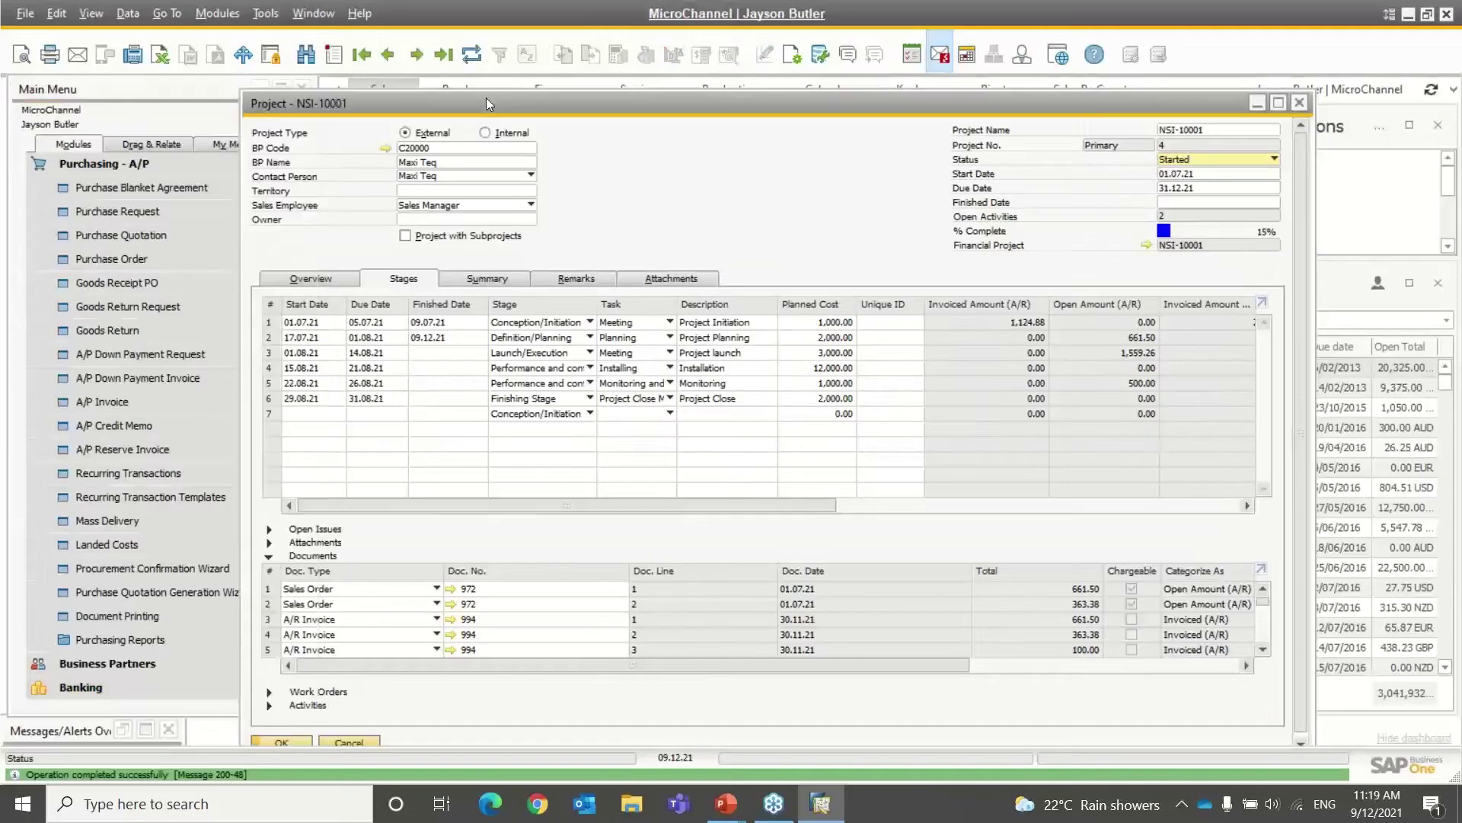
{"action": "left_click", "coordinate": [476, 50]}
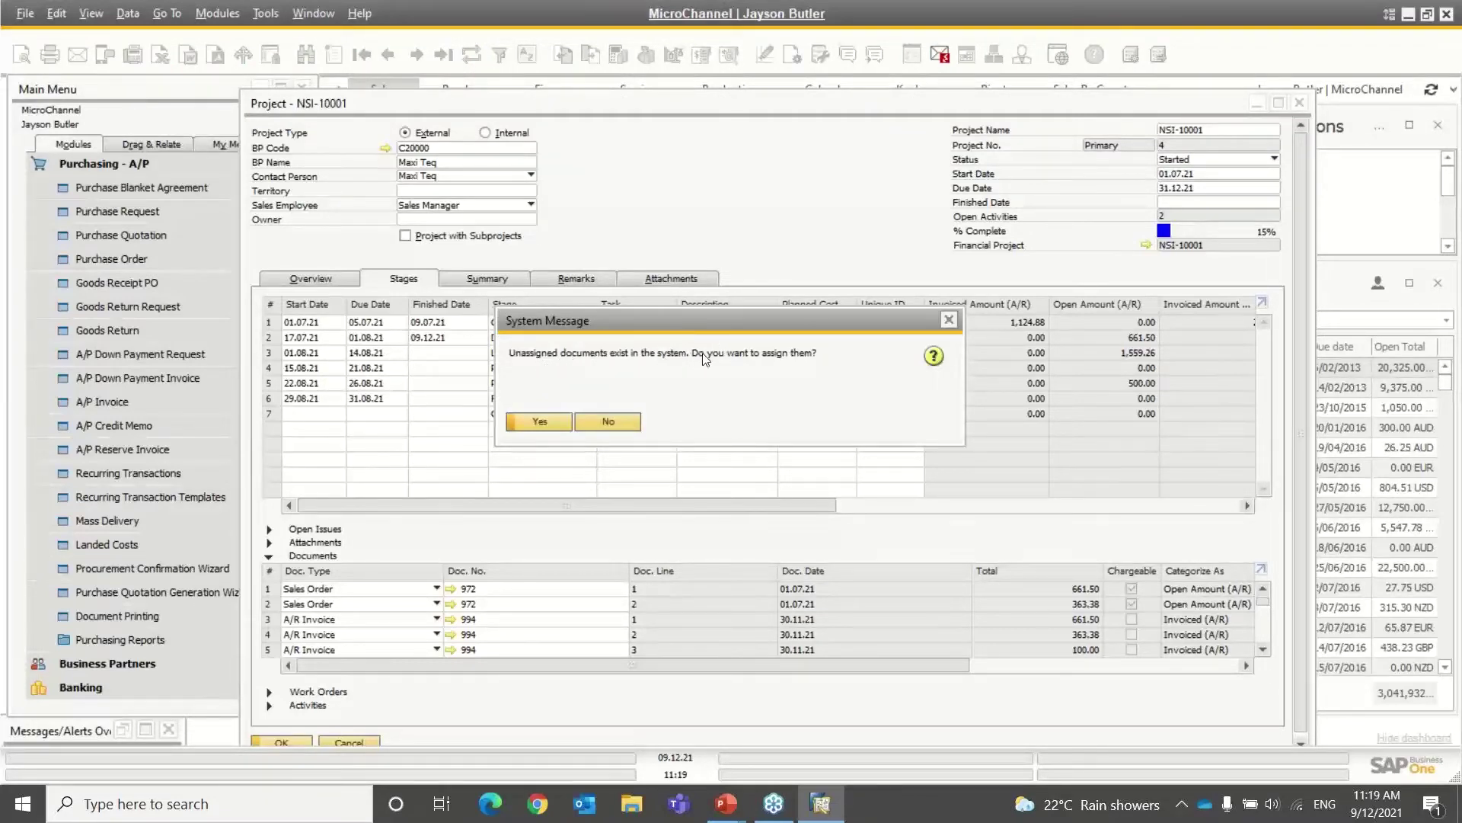
{"action": "left_click", "coordinate": [523, 420]}
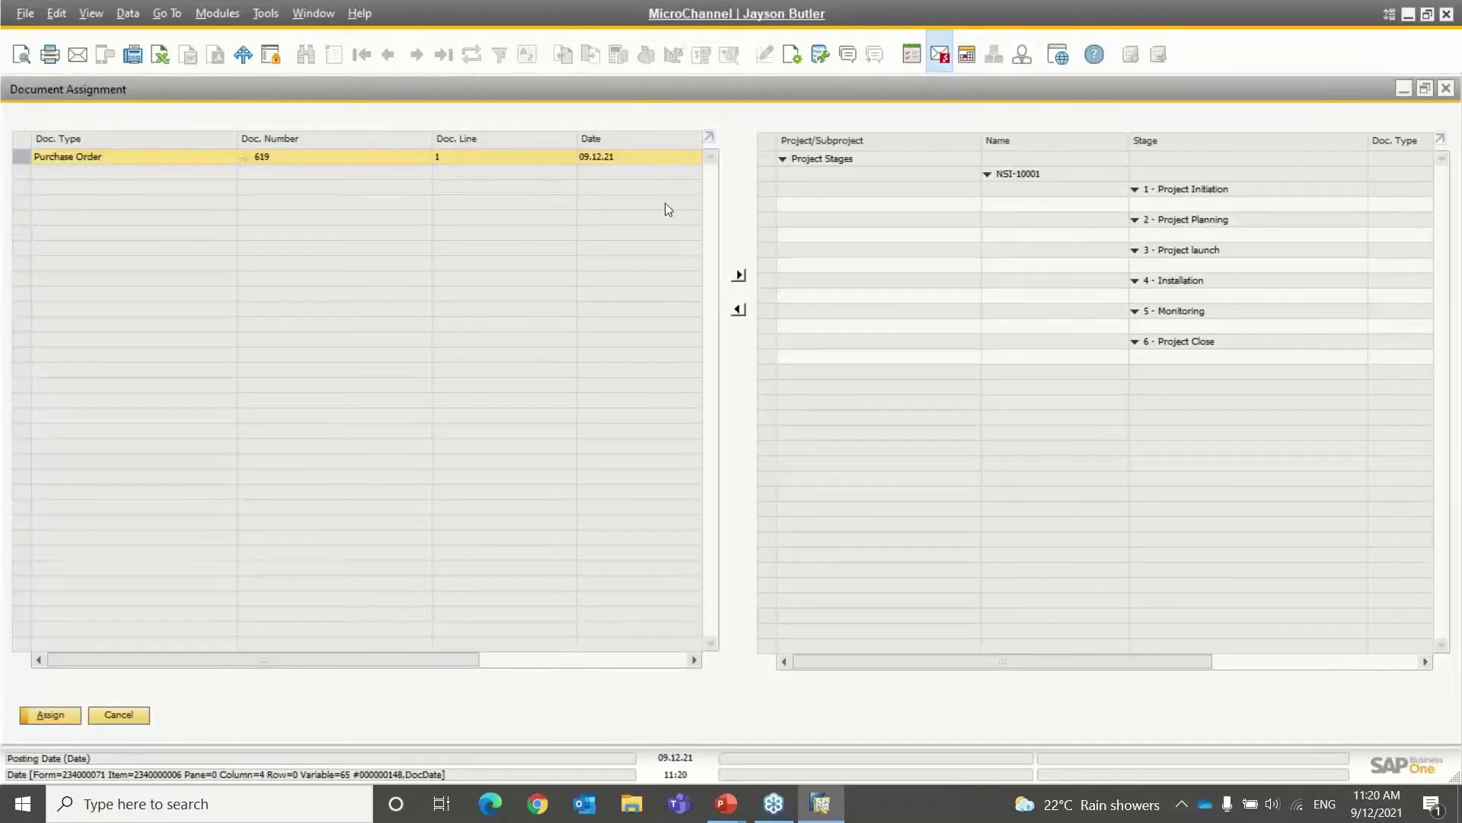
{"action": "left_click", "coordinate": [772, 266]}
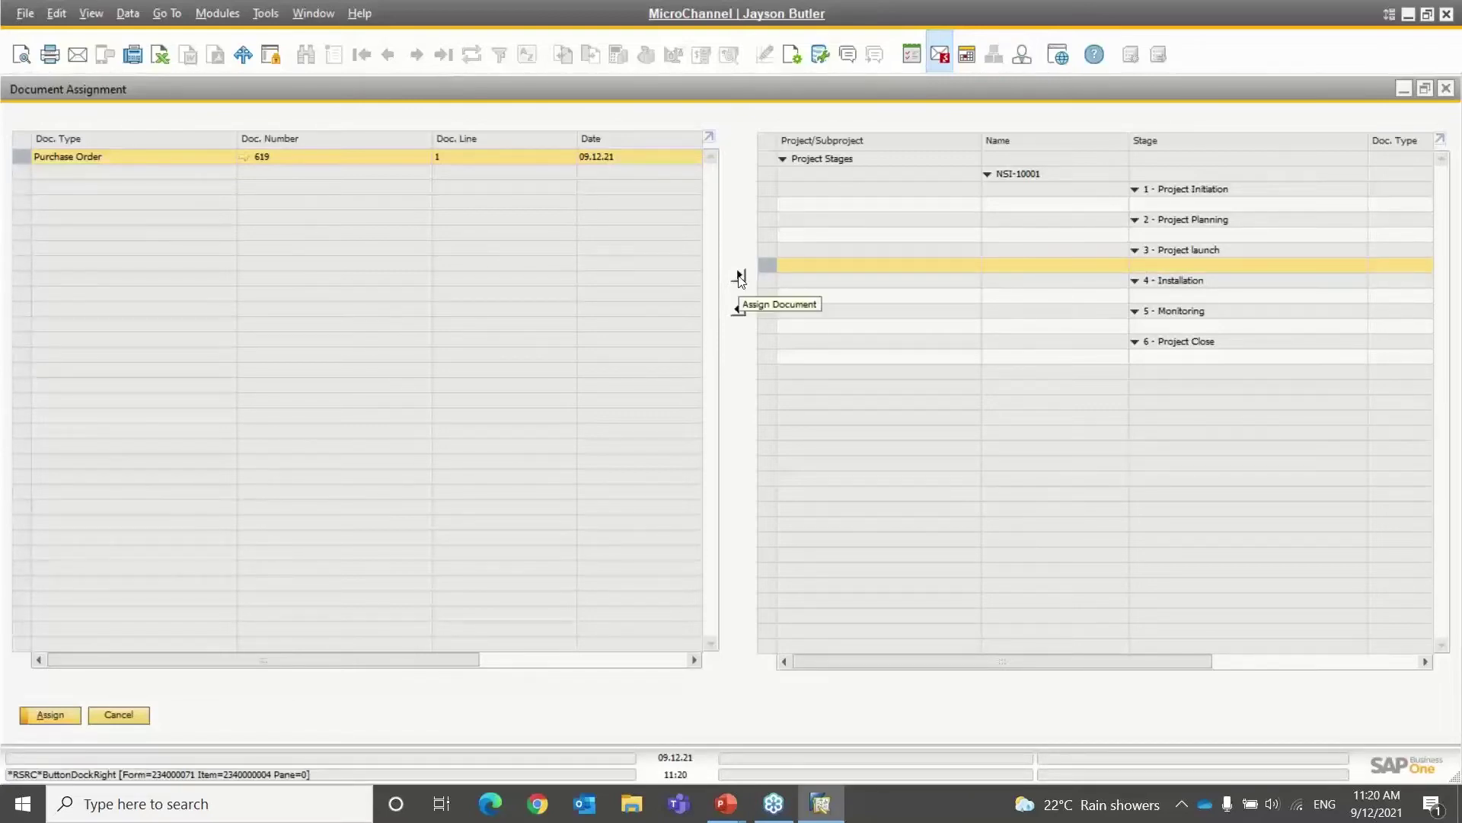
{"action": "left_click", "coordinate": [742, 279]}
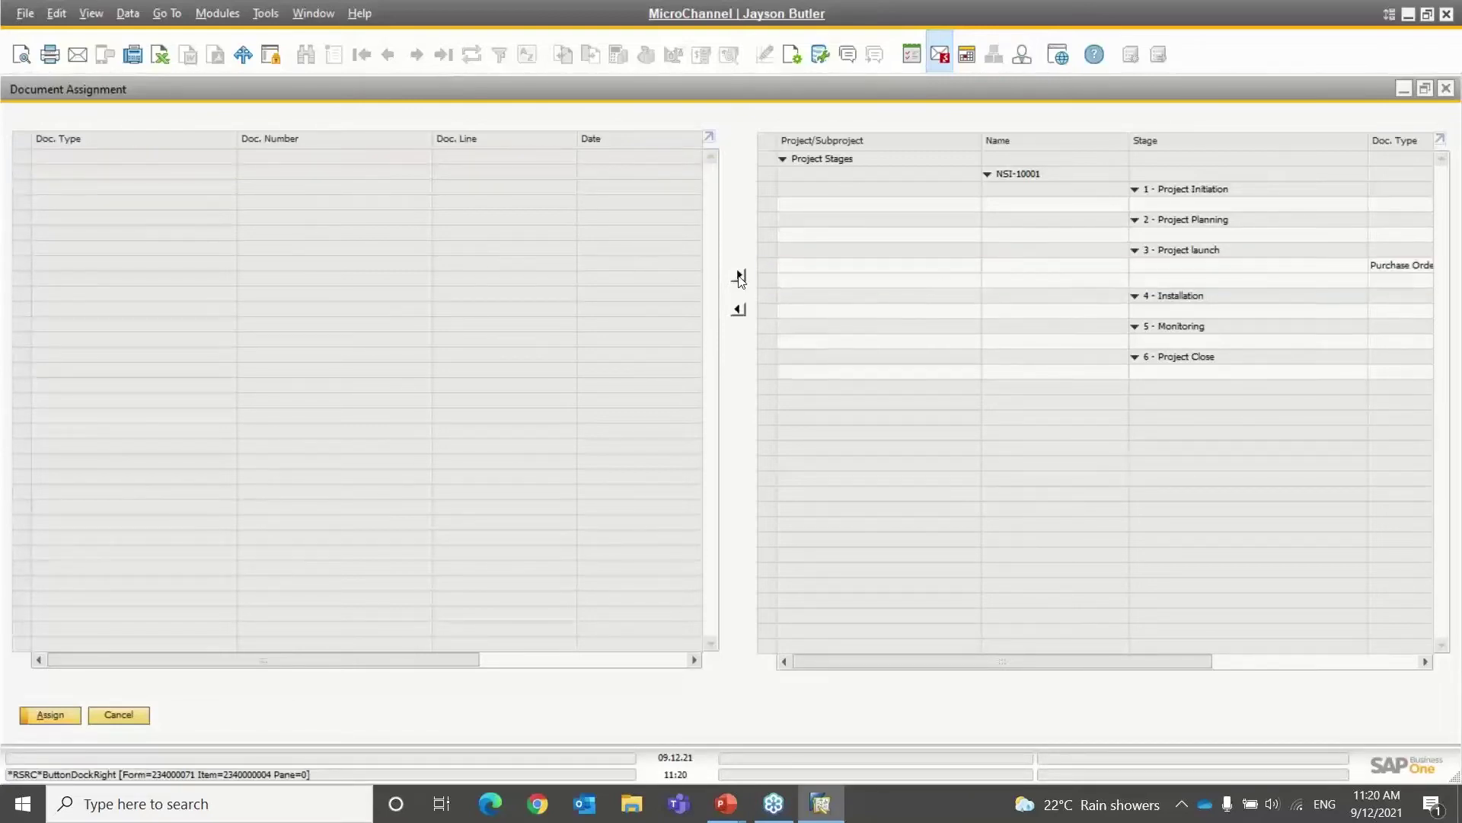
{"action": "left_click", "coordinate": [51, 716]}
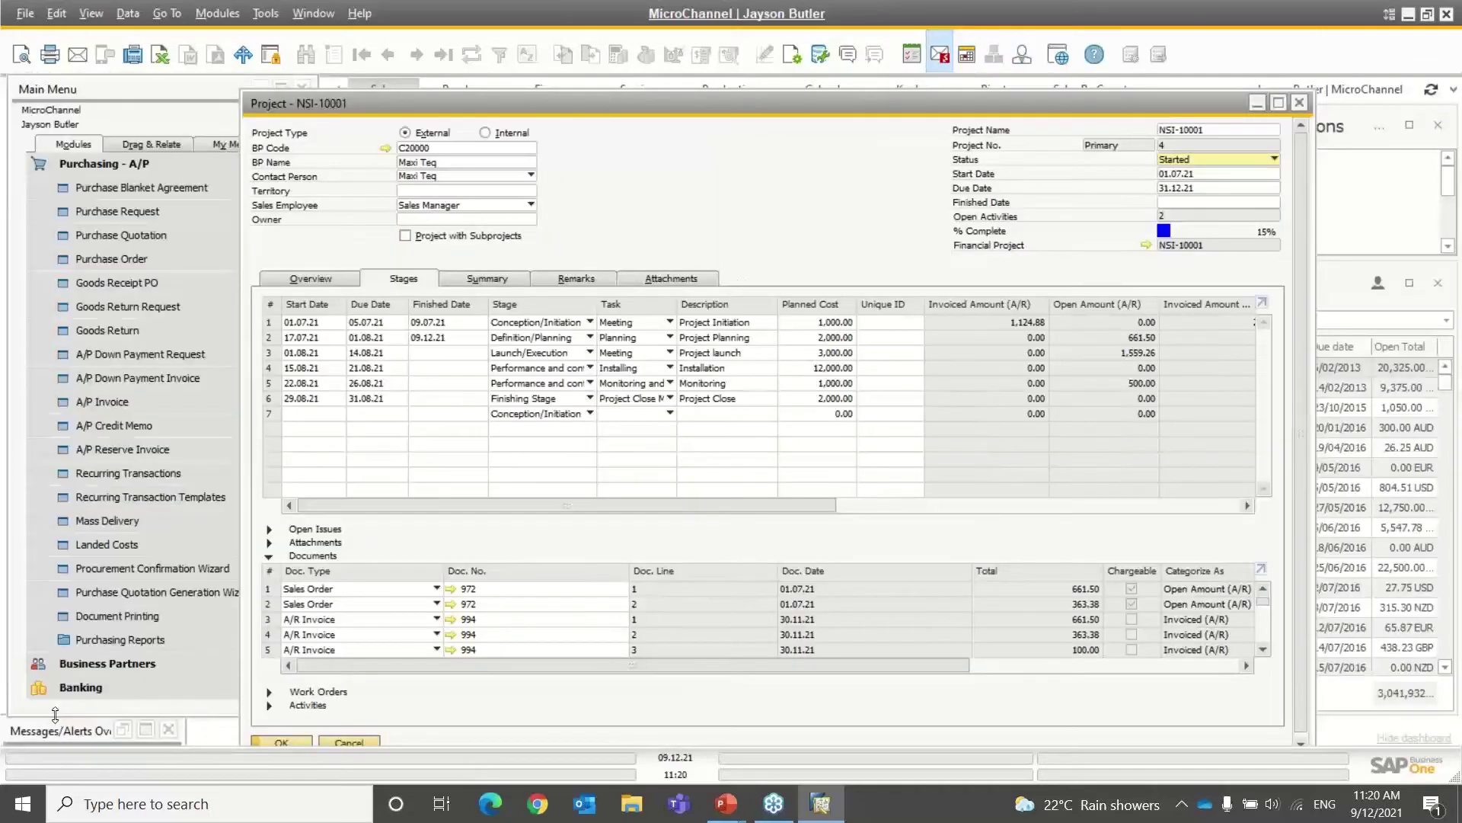
Review the purchase order line among the Project launch stage's documents and maximize the project window.
{"action": "left_click", "coordinate": [272, 352]}
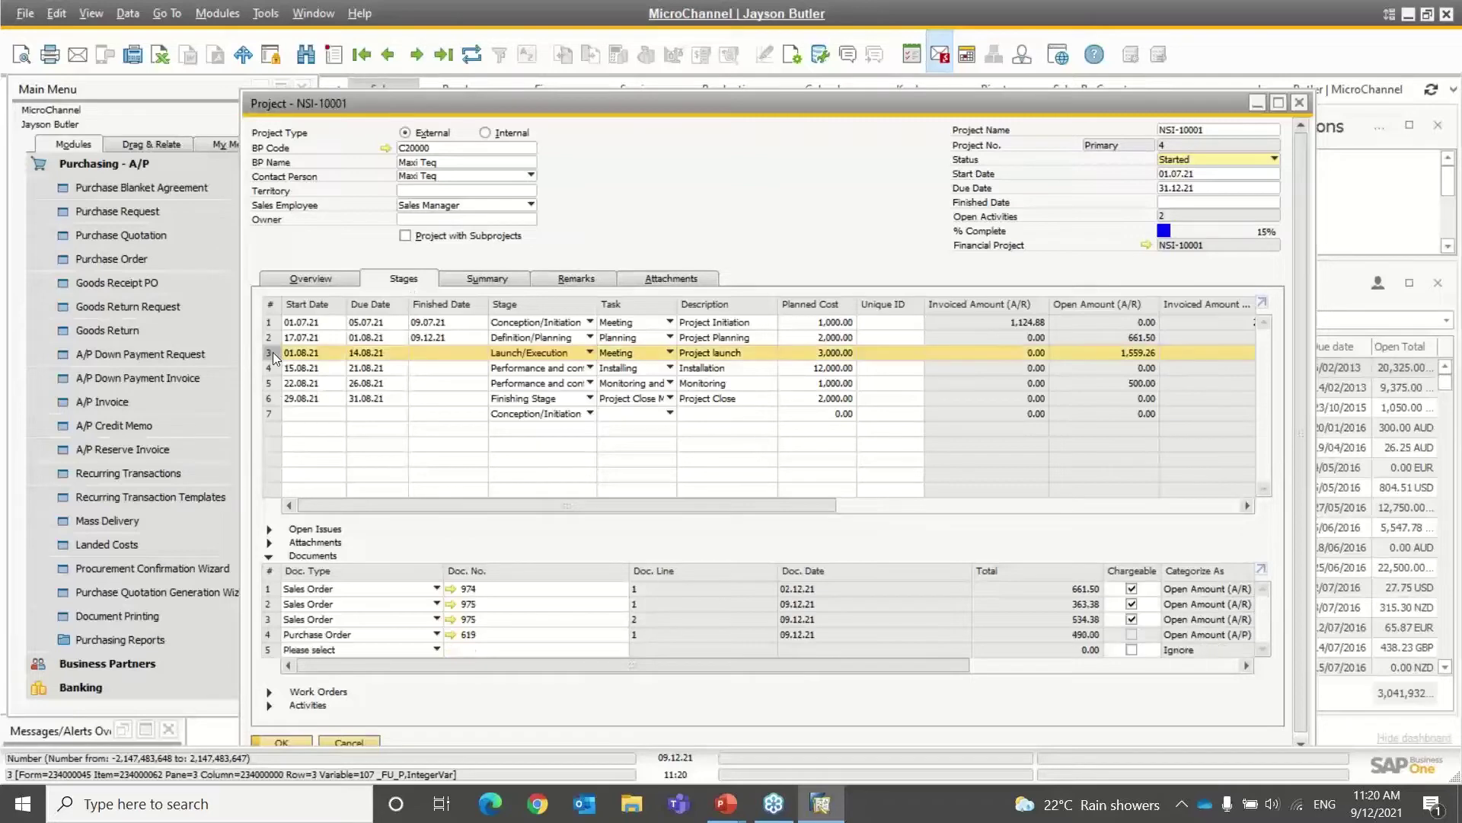
{"action": "left_click", "coordinate": [276, 633]}
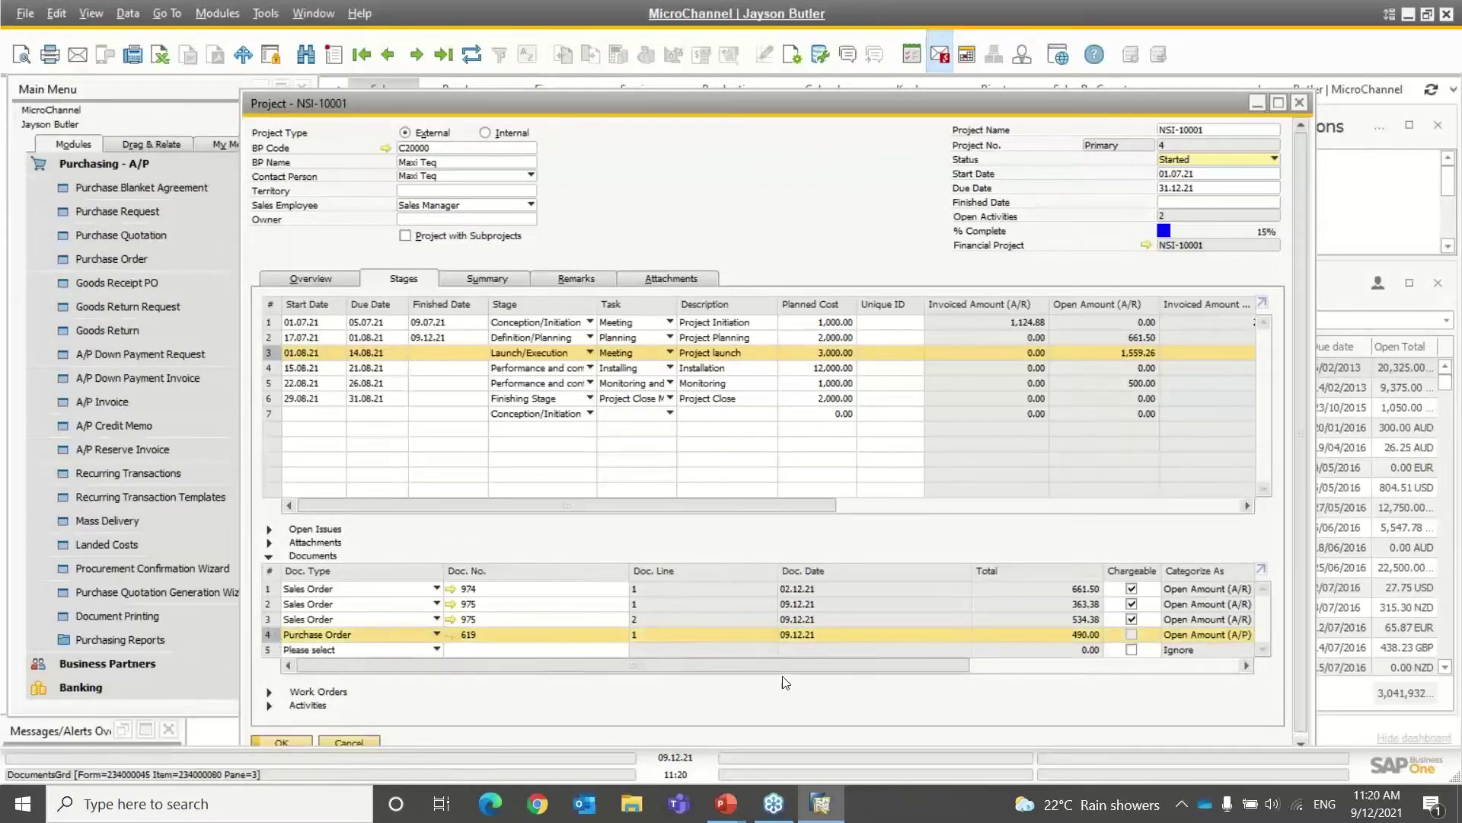
{"action": "mouse_move", "coordinate": [781, 663]}
{"action": "left_mouse_down"}
{"action": "mouse_move", "coordinate": [908, 665]}
{"action": "mouse_move", "coordinate": [776, 666]}
{"action": "left_mouse_up"}
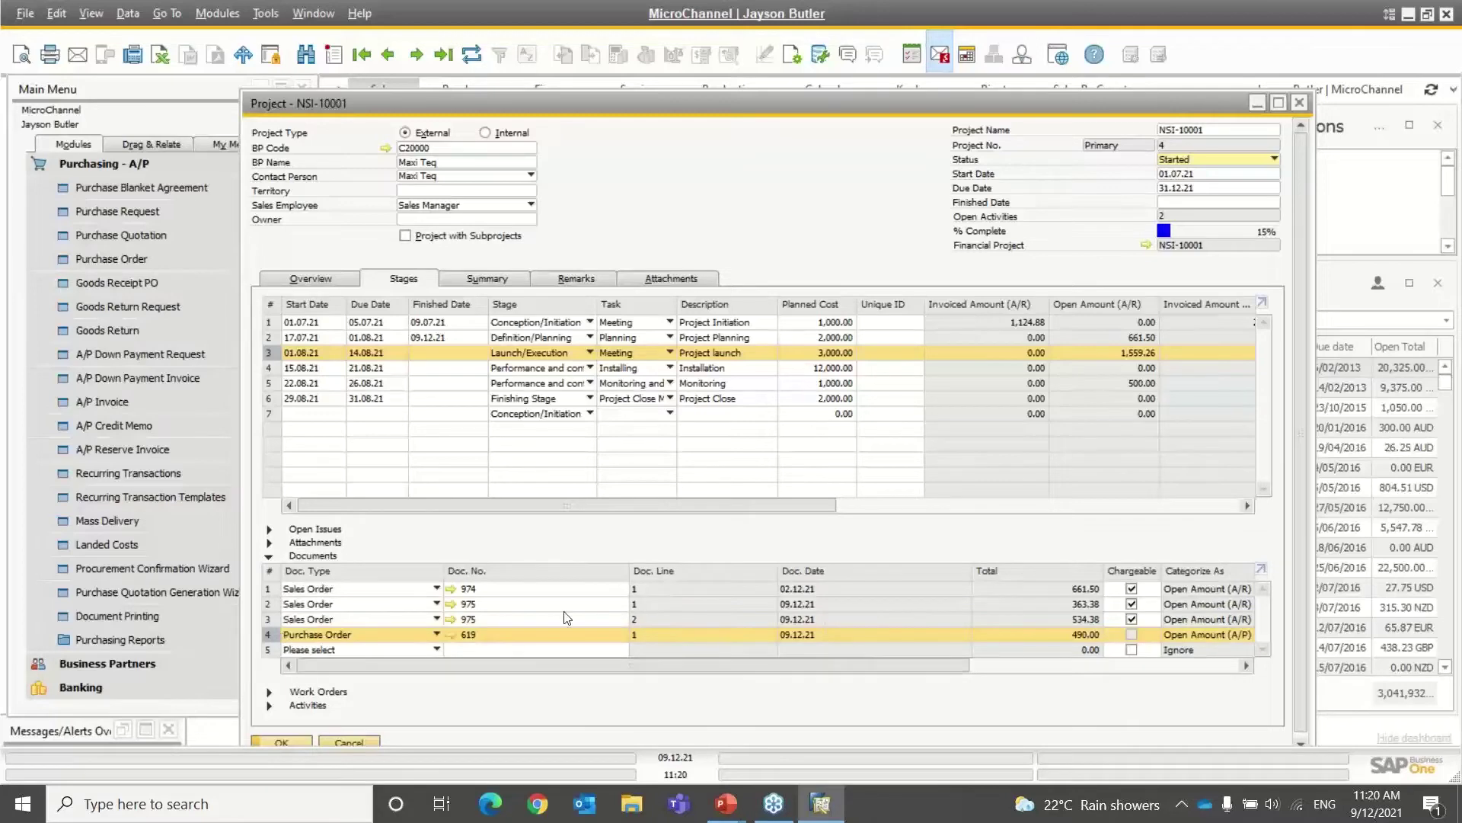
{"action": "double_click", "coordinate": [903, 106]}
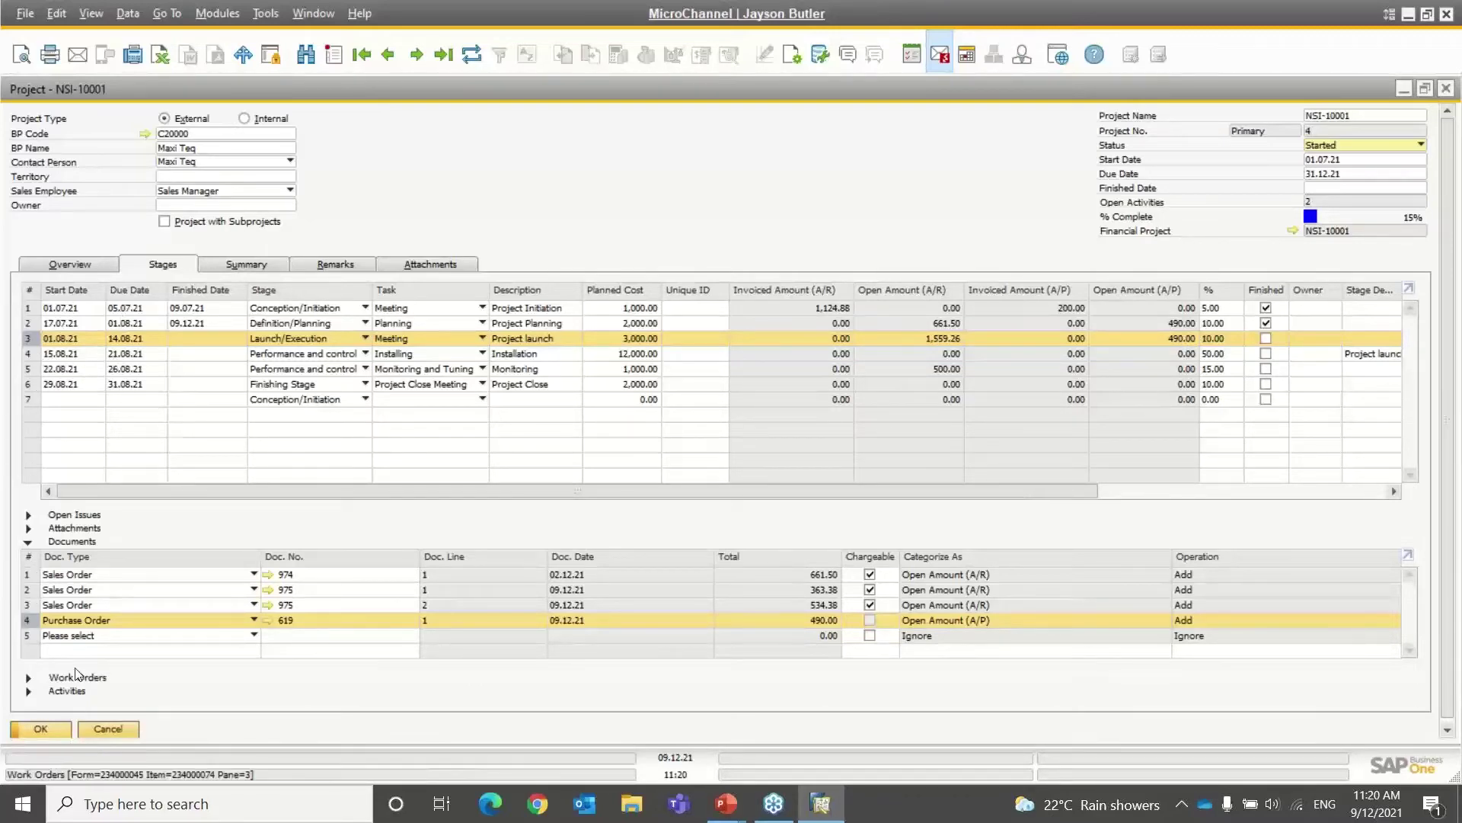
Create a new production order from the Project launch stage's work orders, with product LM4029, LeMon 4029 Printer.
{"action": "left_click", "coordinate": [28, 680]}
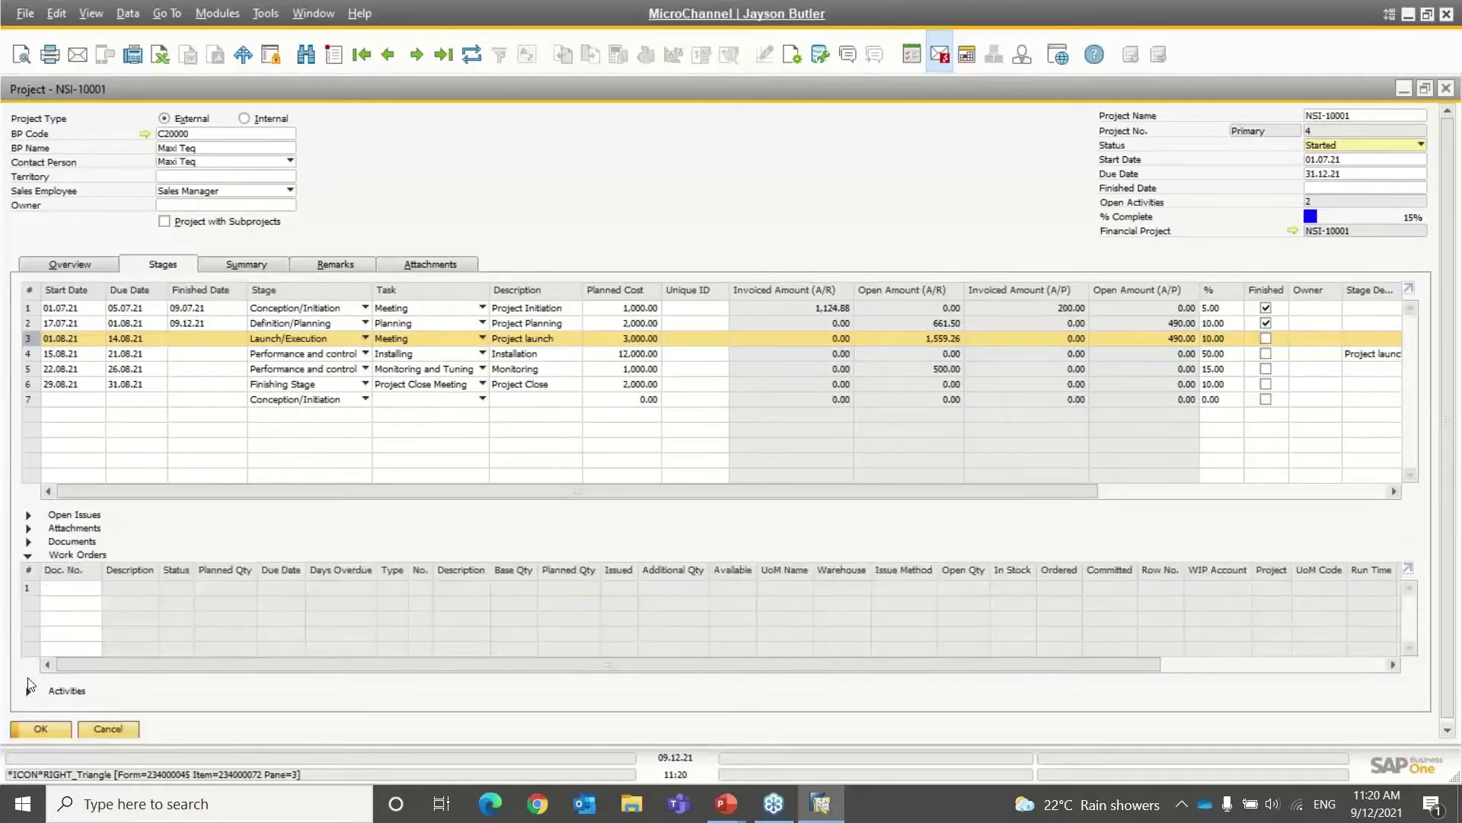
{"action": "left_click", "coordinate": [55, 593]}
{"action": "key", "text": "Tab"}
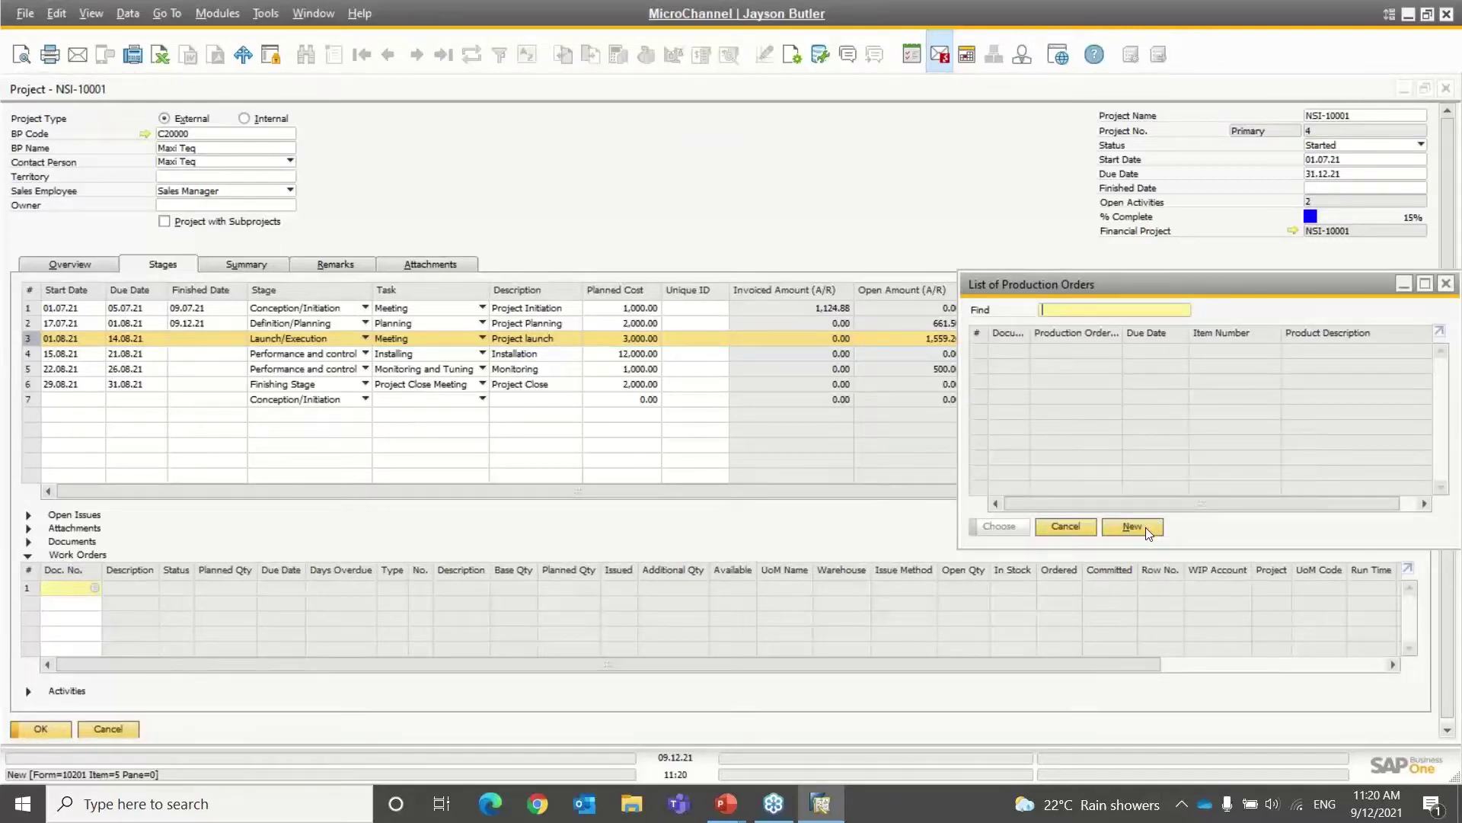
{"action": "left_click", "coordinate": [1145, 527]}
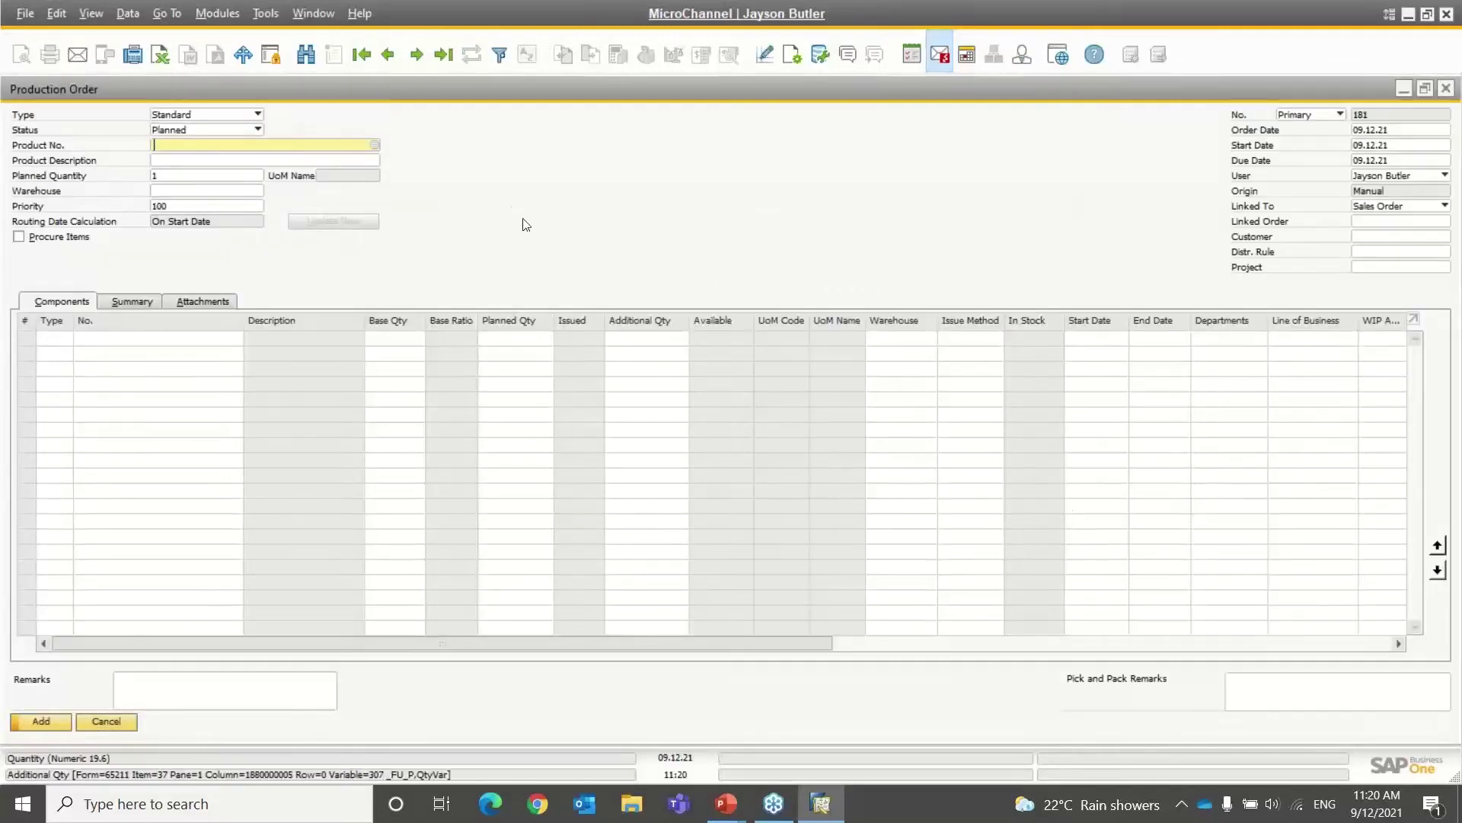
{"action": "key", "text": "Tab"}
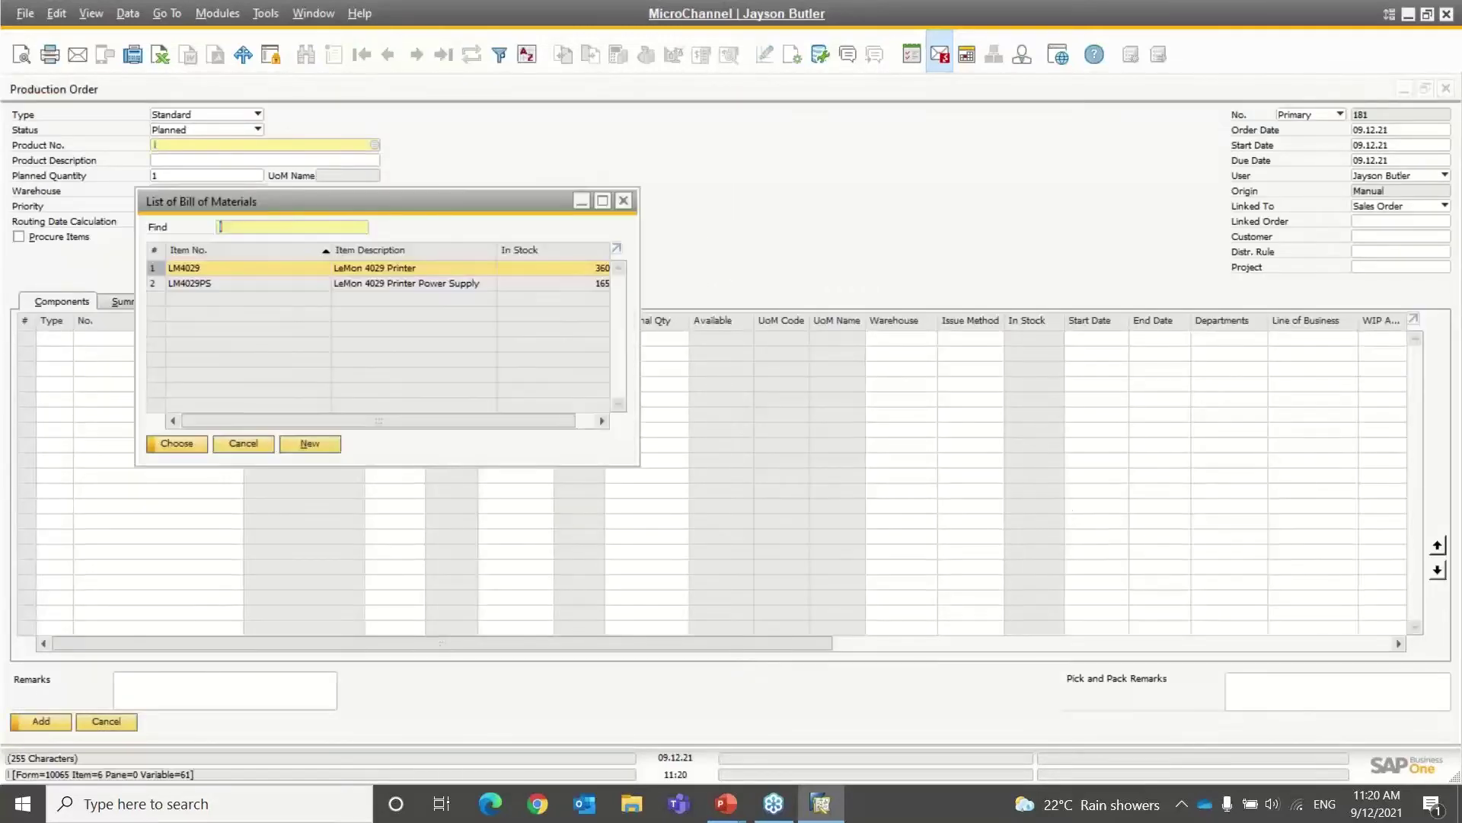
{"action": "double_click", "coordinate": [189, 267]}
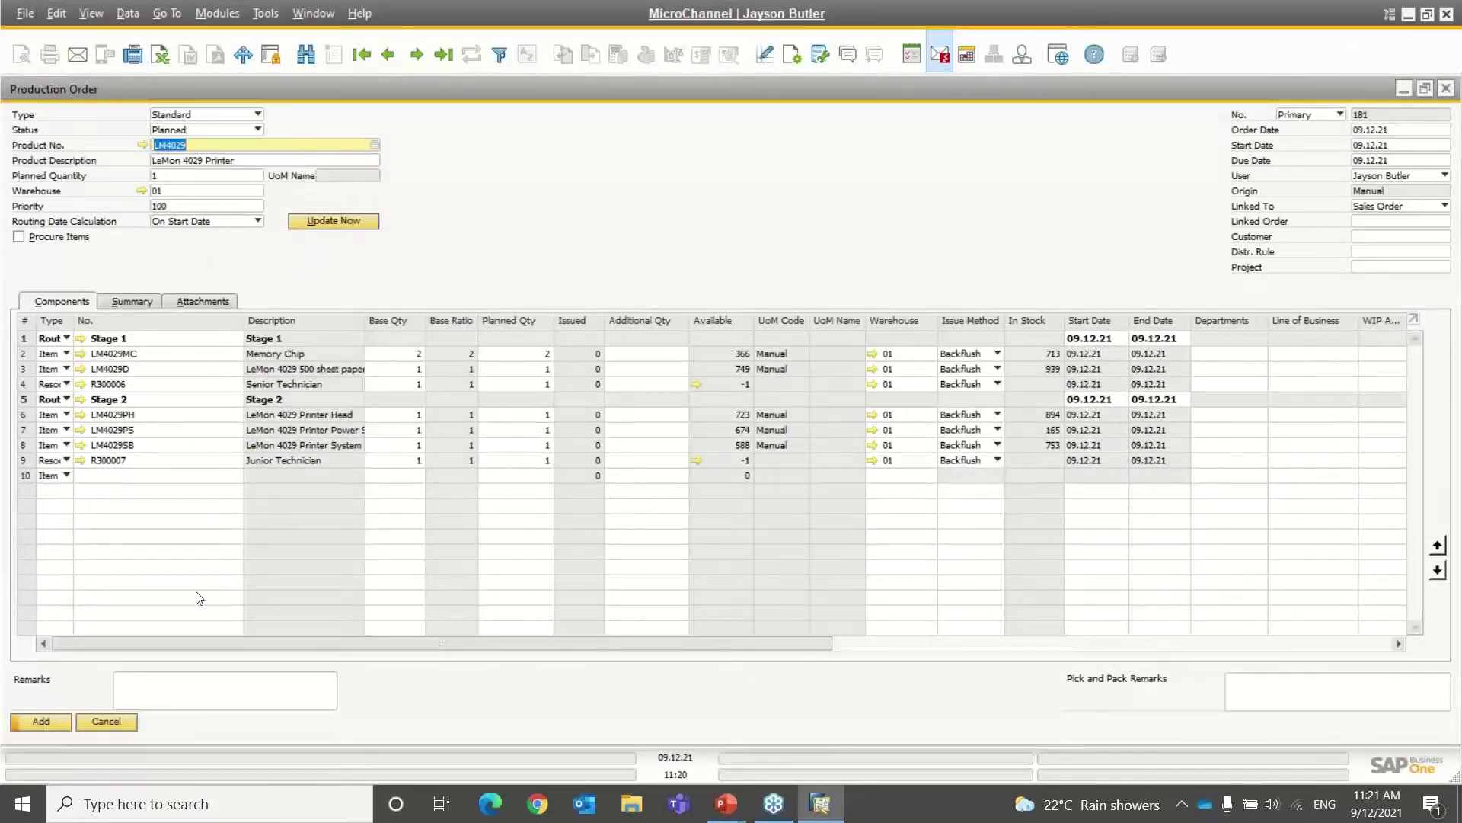
Set the production order's project to NSI-10001, add the order and update the project with the linked work order.
{"action": "left_click", "coordinate": [1393, 268]}
{"action": "key", "text": "Tab"}
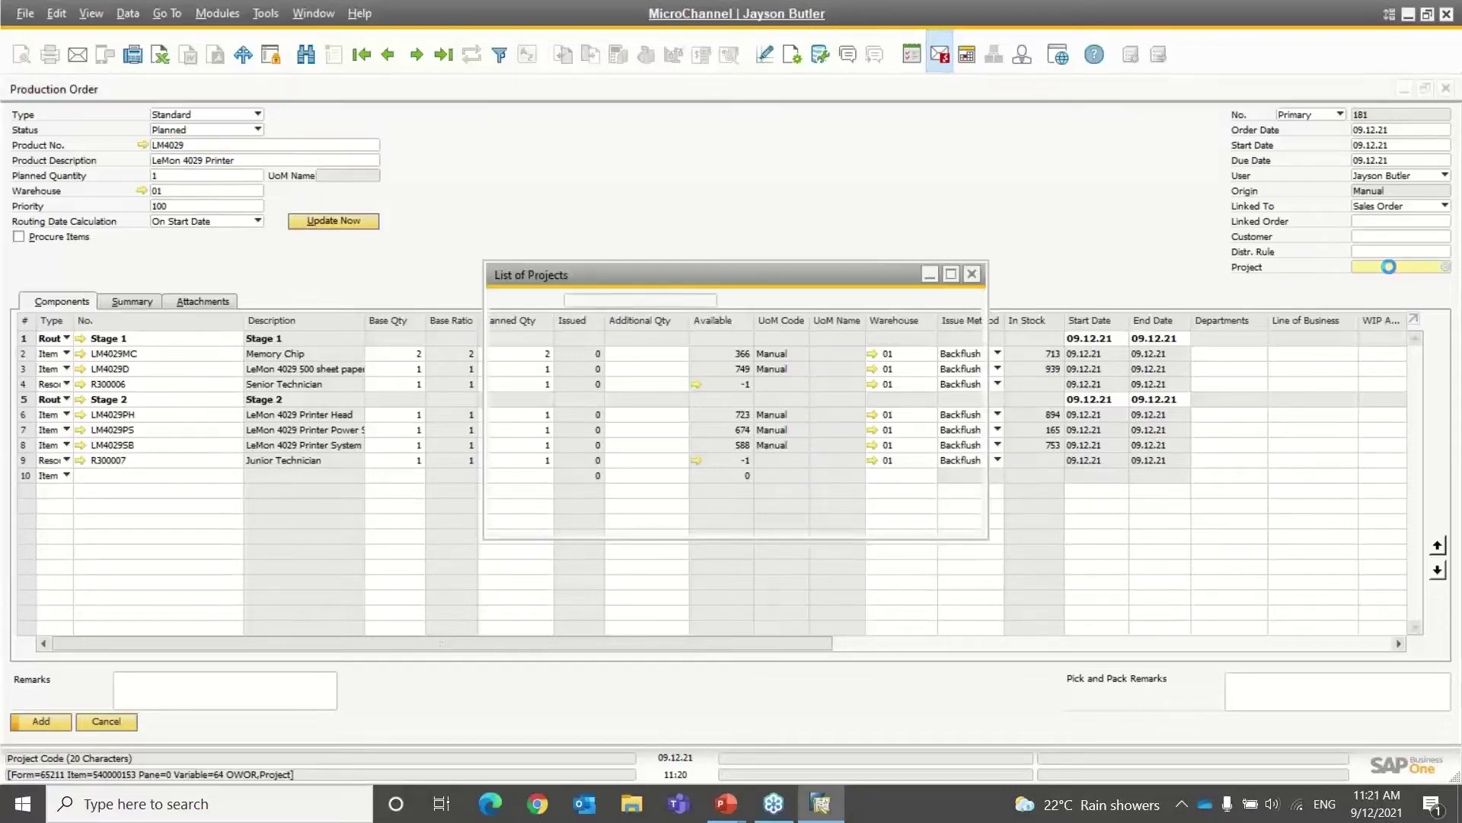
{"action": "double_click", "coordinate": [716, 342]}
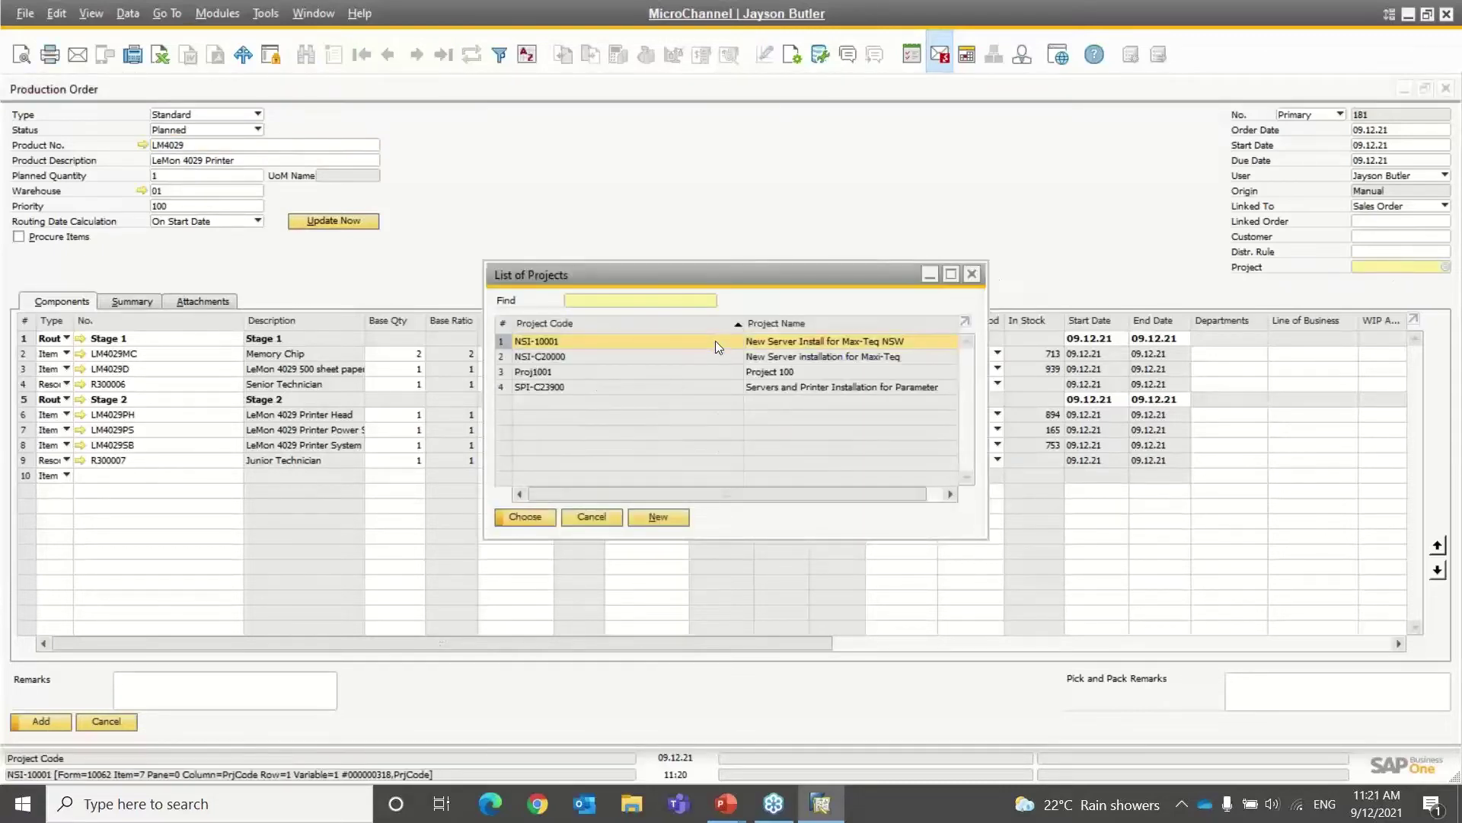
{"action": "left_click", "coordinate": [540, 444]}
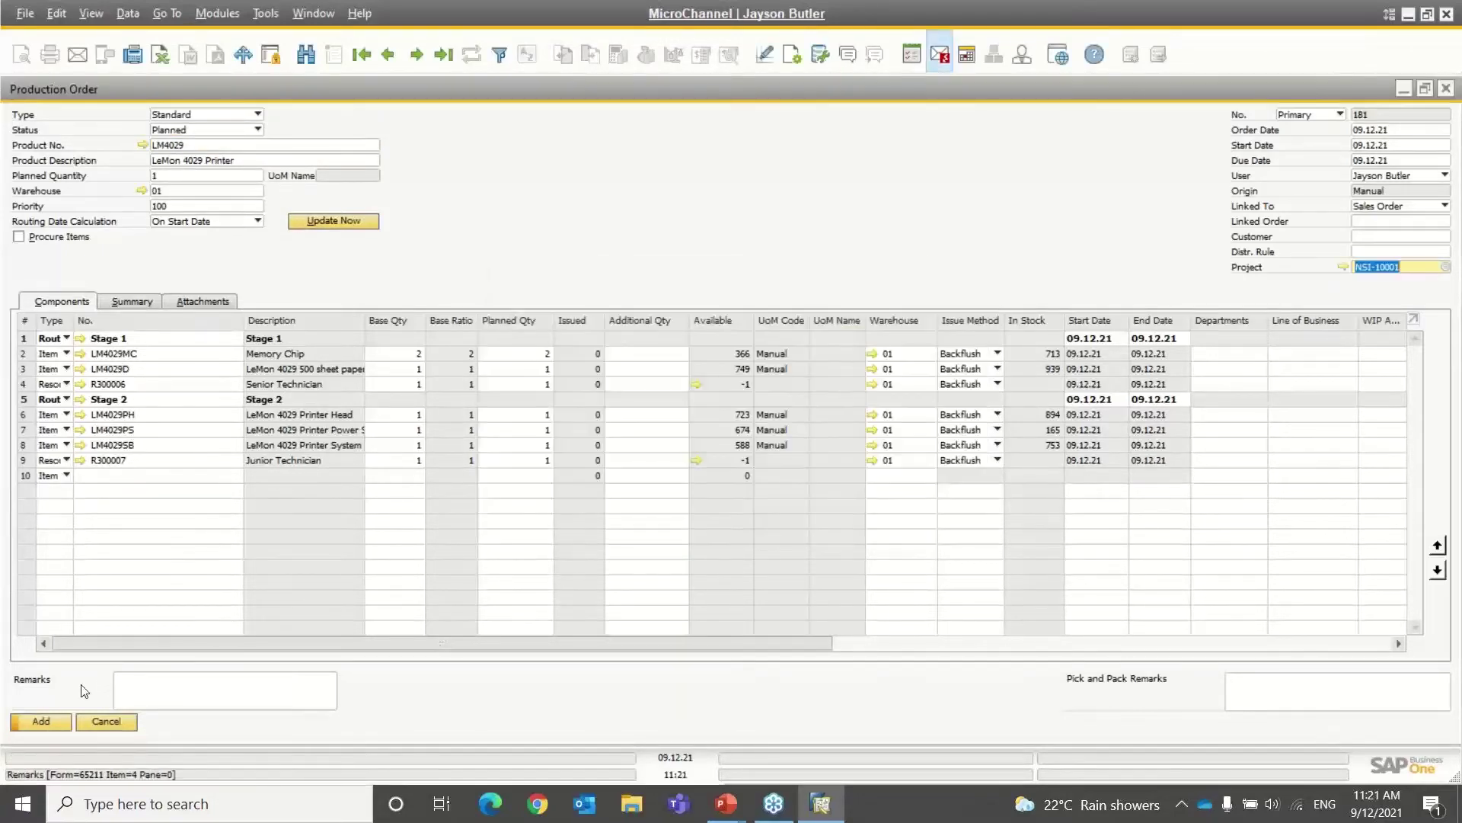
{"action": "left_click", "coordinate": [42, 721]}
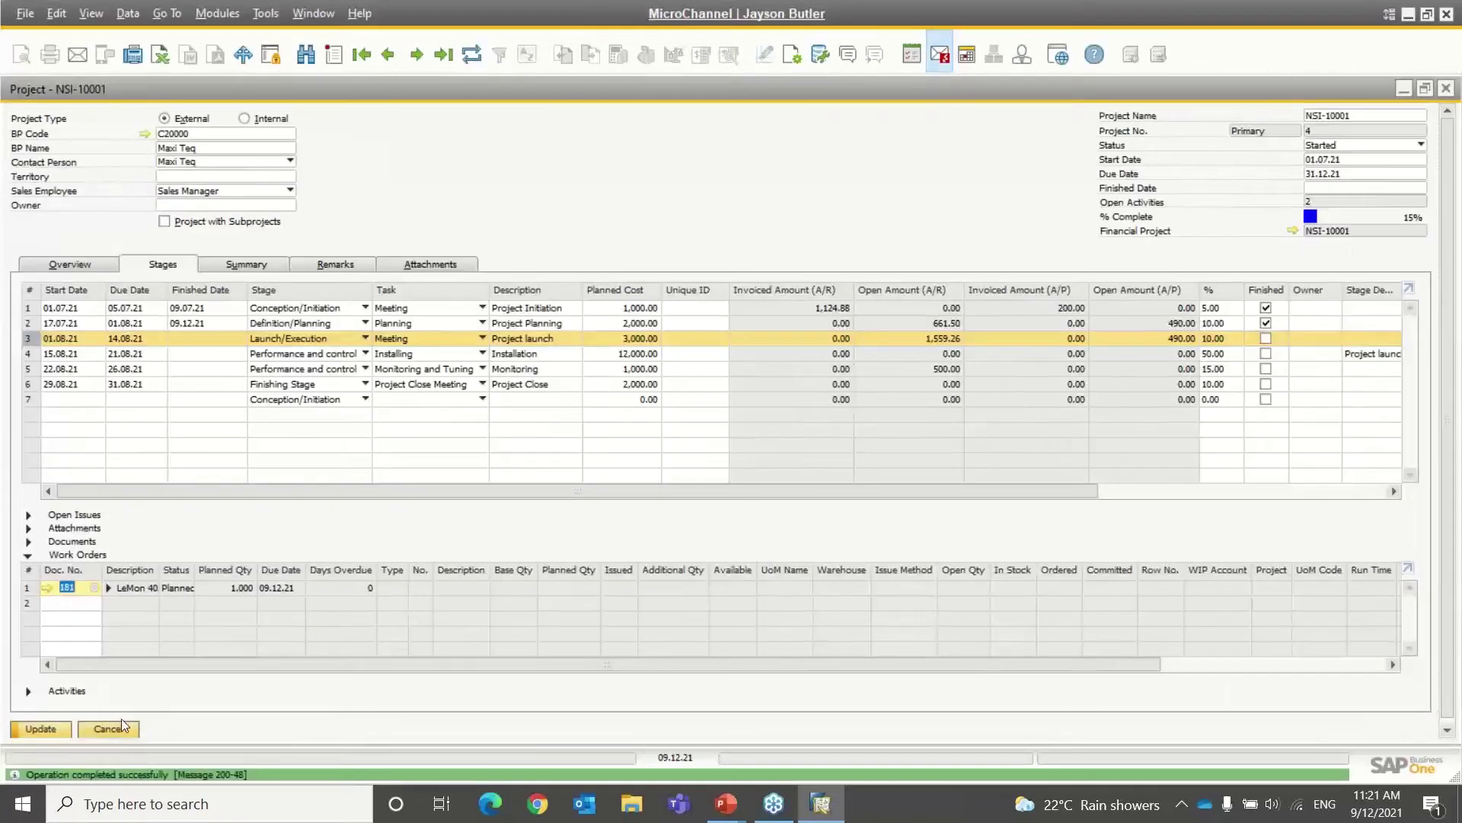
{"action": "left_click", "coordinate": [42, 729]}
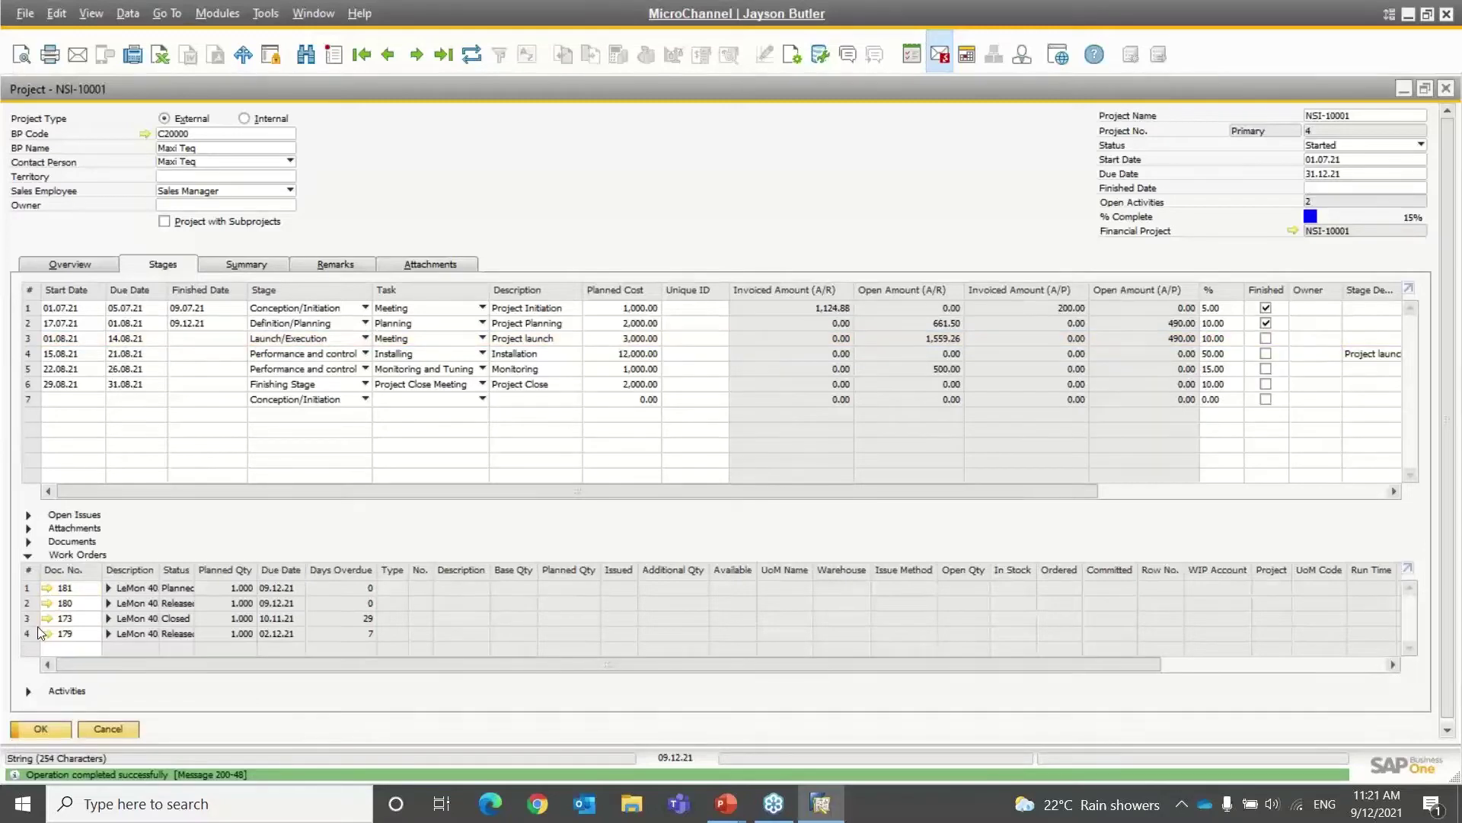
Open the Project launch stage's linked work order and update its status to Released.
{"action": "left_click", "coordinate": [30, 340]}
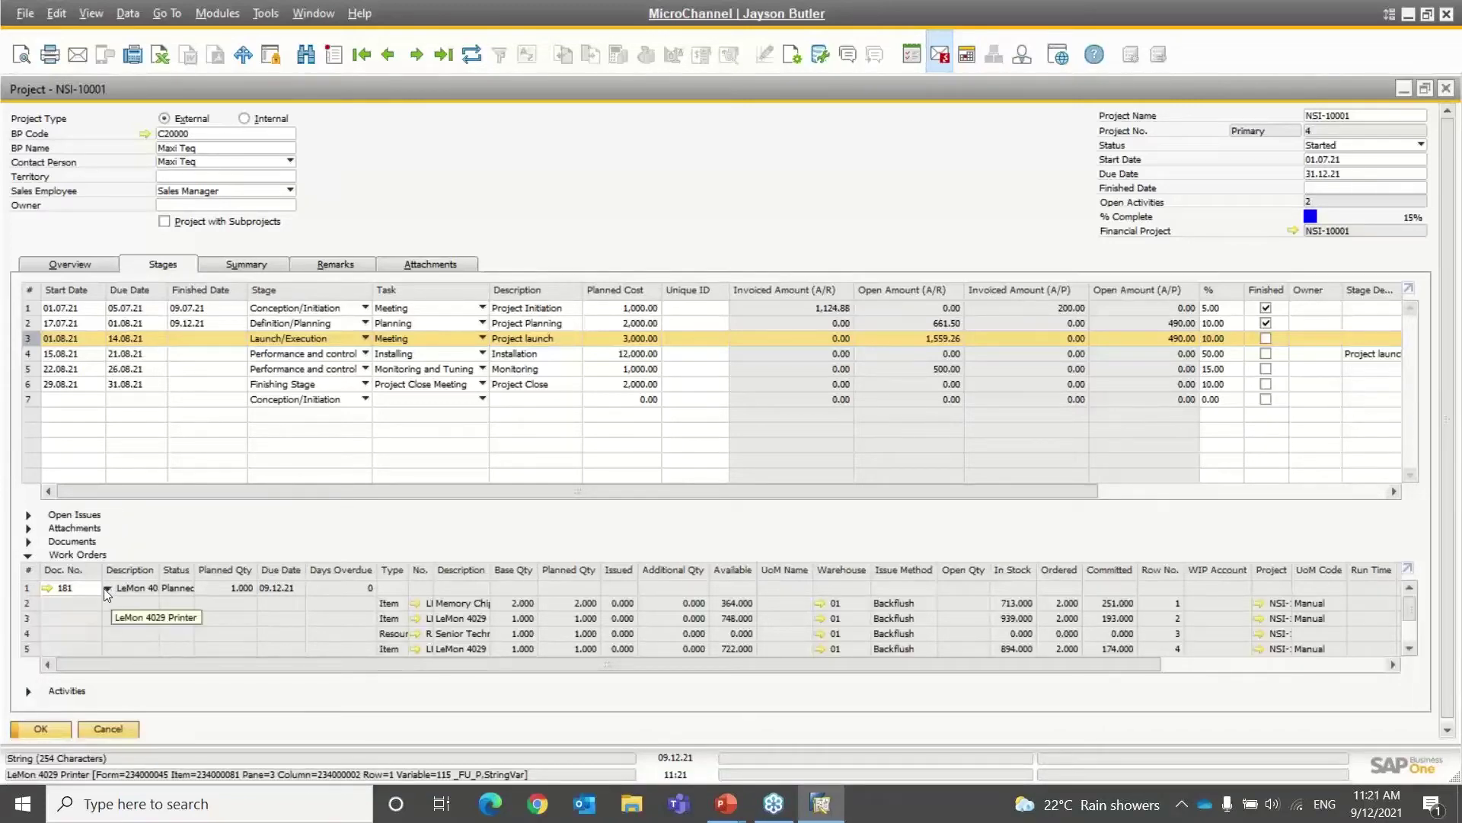
{"action": "left_click", "coordinate": [48, 588]}
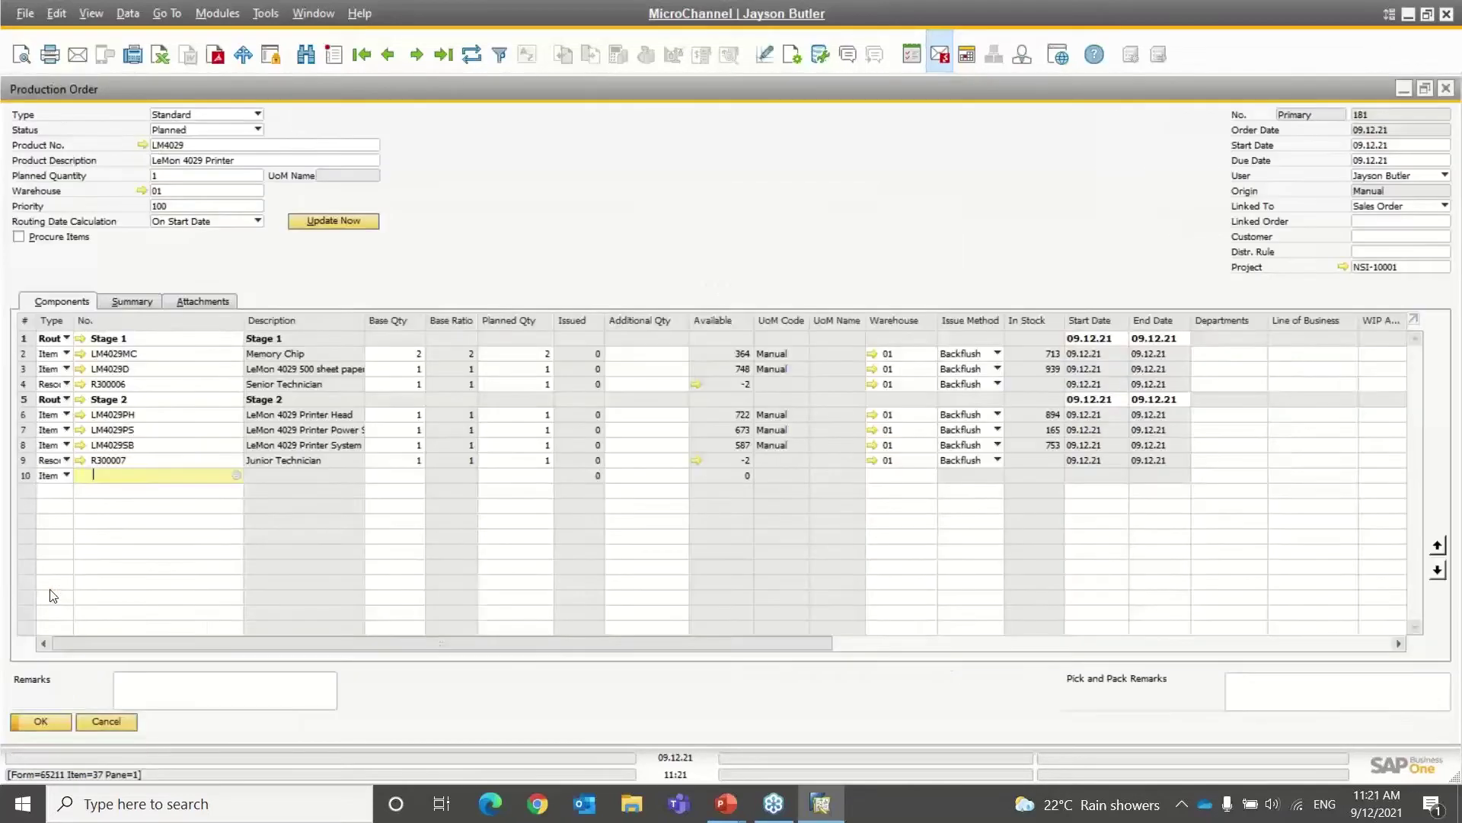
{"action": "left_click", "coordinate": [183, 129]}
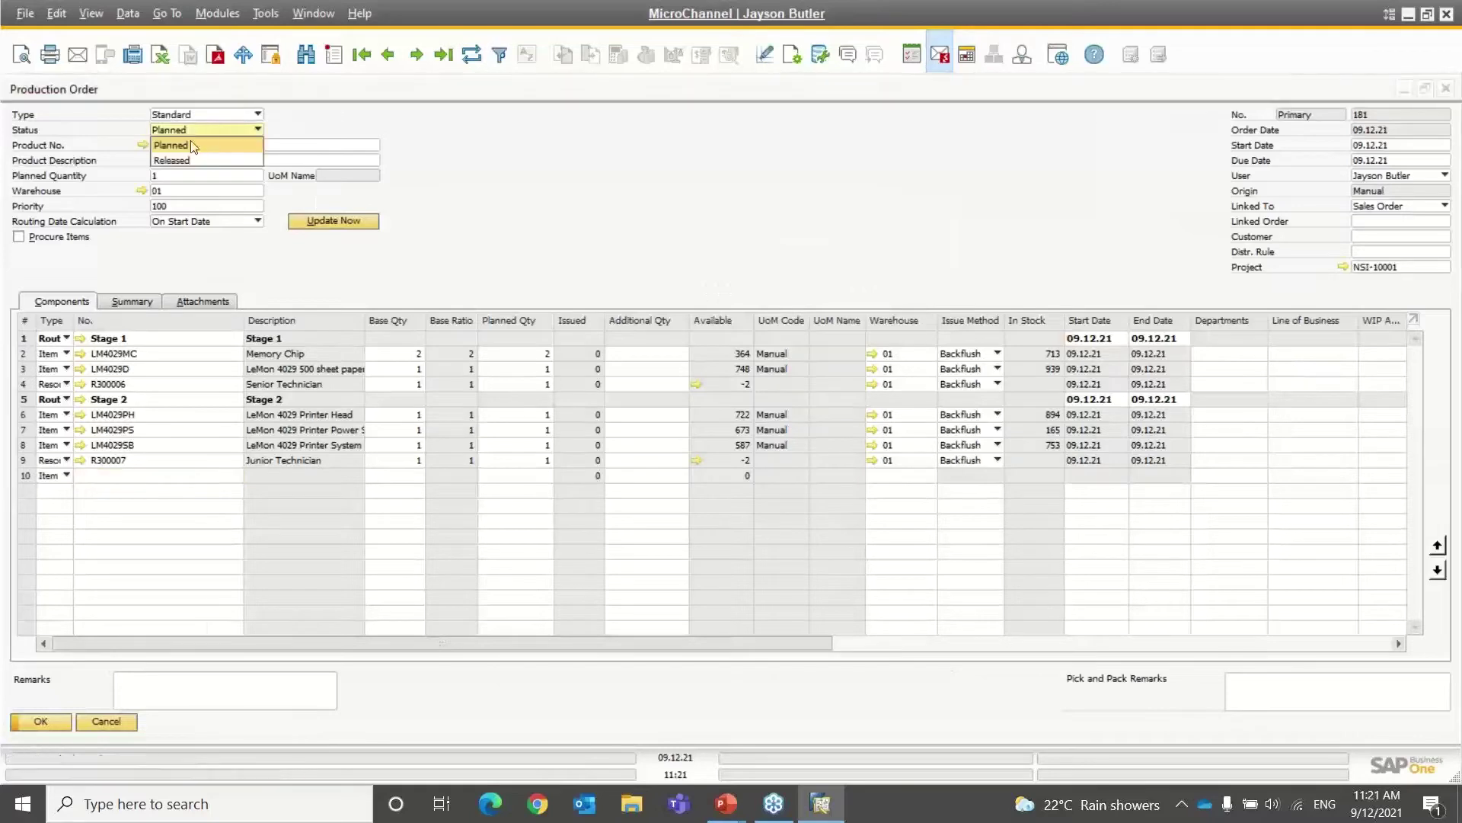
{"action": "left_click", "coordinate": [183, 160]}
{"action": "left_click", "coordinate": [48, 717]}
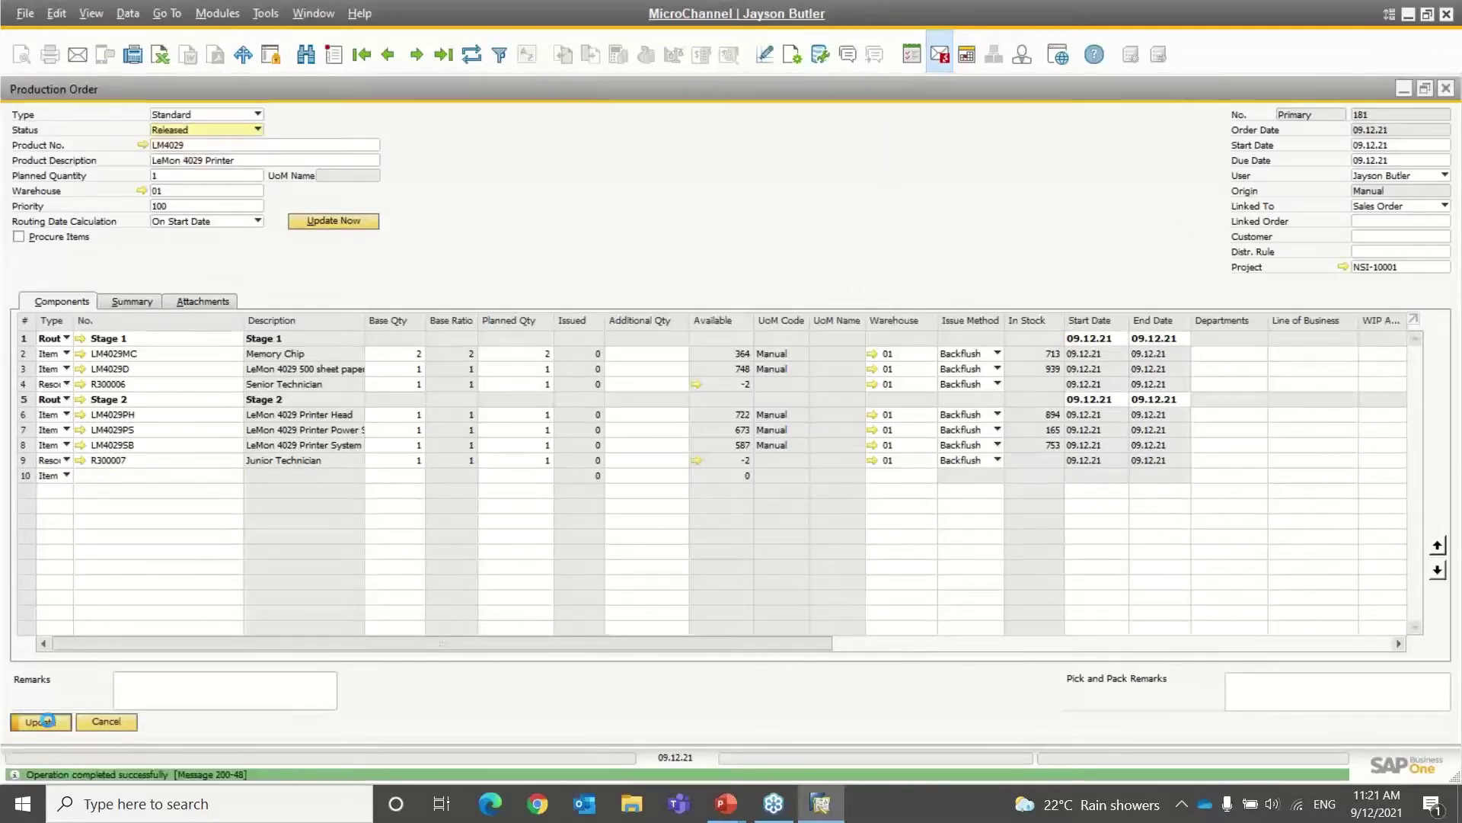
Report completion of the production order and add the receipt from production for one LeMon 4029 Printer.
{"action": "right_click", "coordinate": [595, 196]}
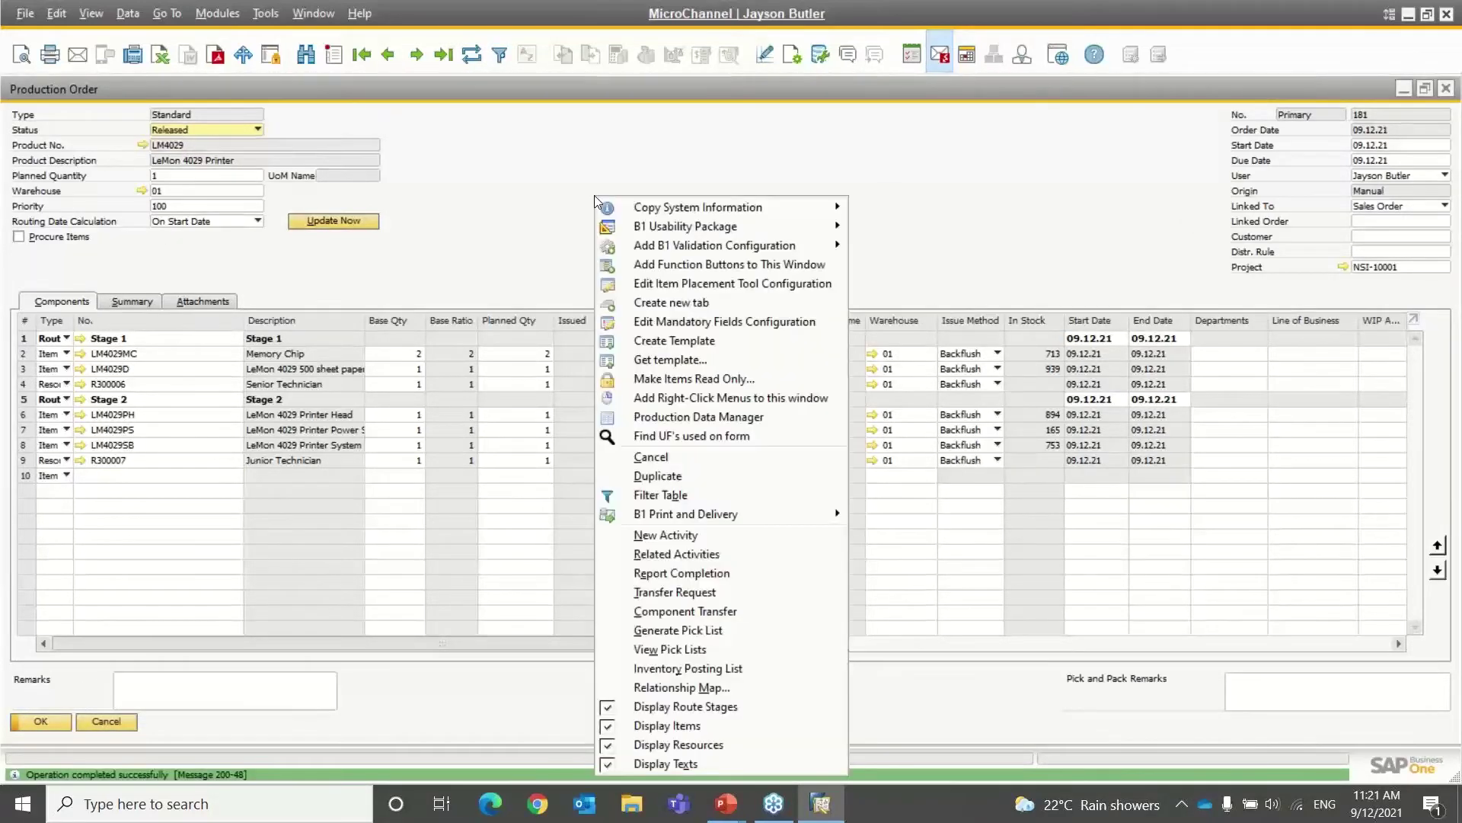
{"action": "left_click", "coordinate": [659, 580]}
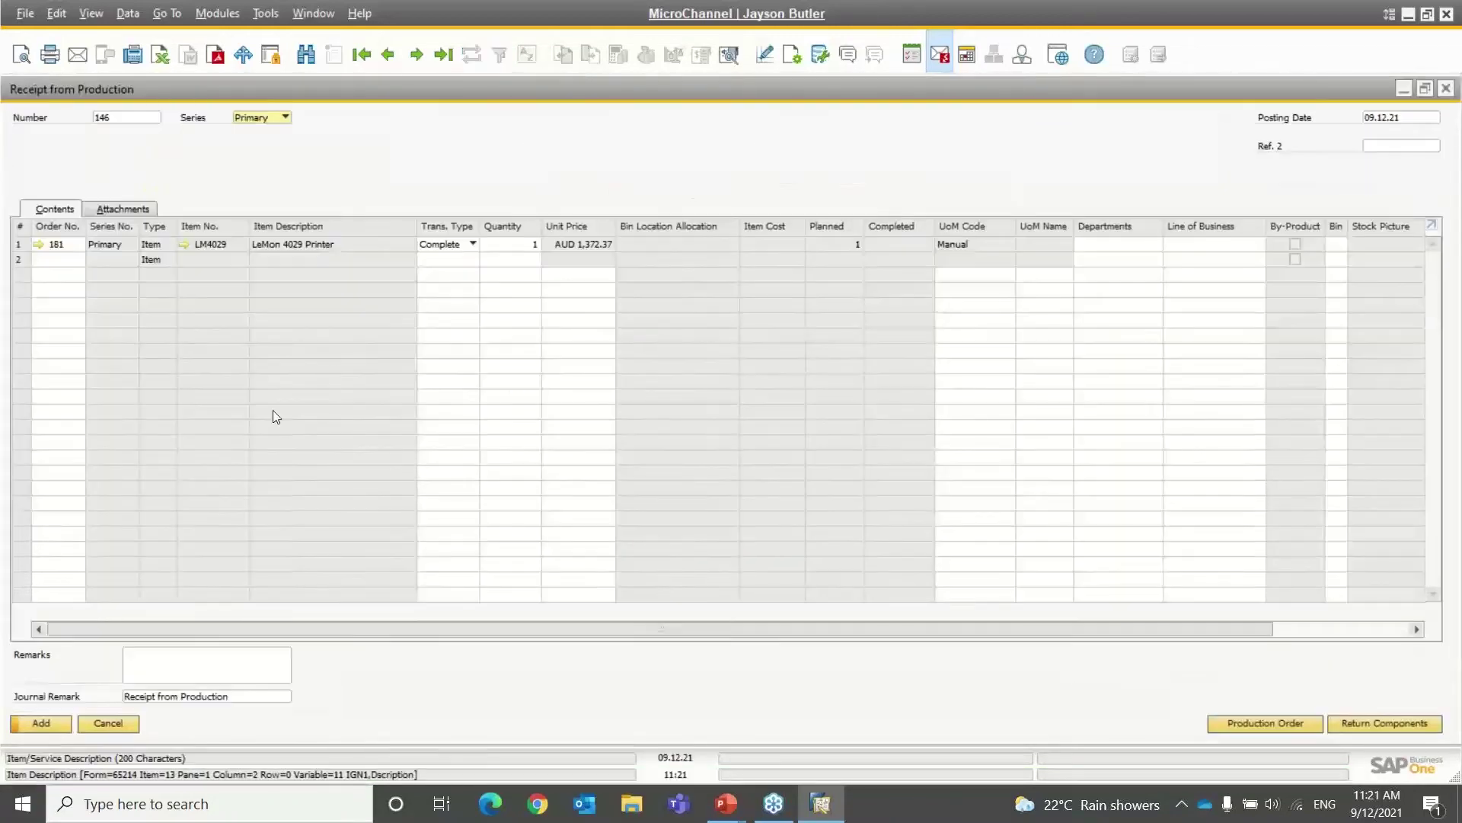
{"action": "left_click", "coordinate": [38, 724]}
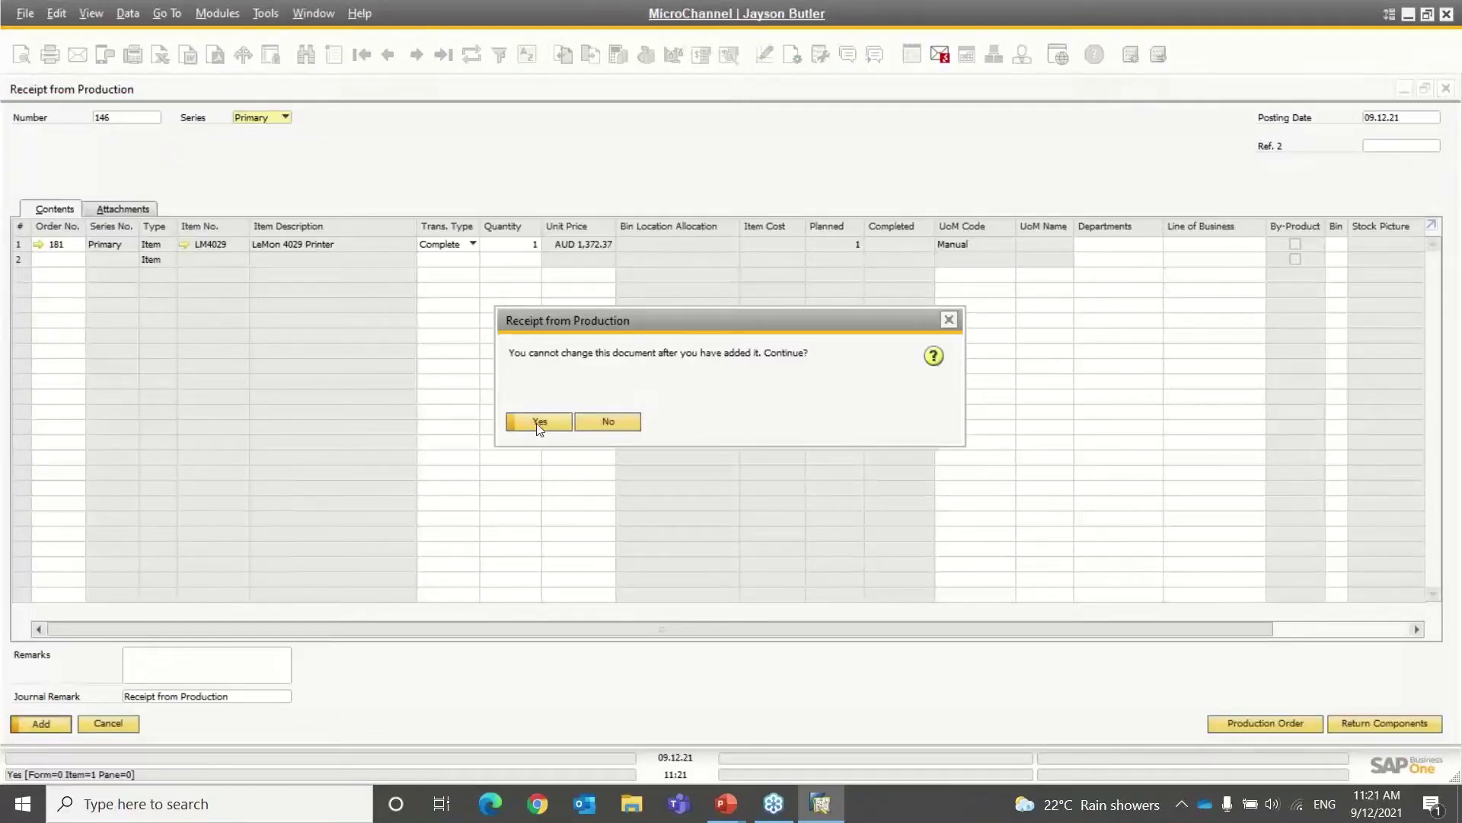
{"action": "left_click", "coordinate": [539, 423]}
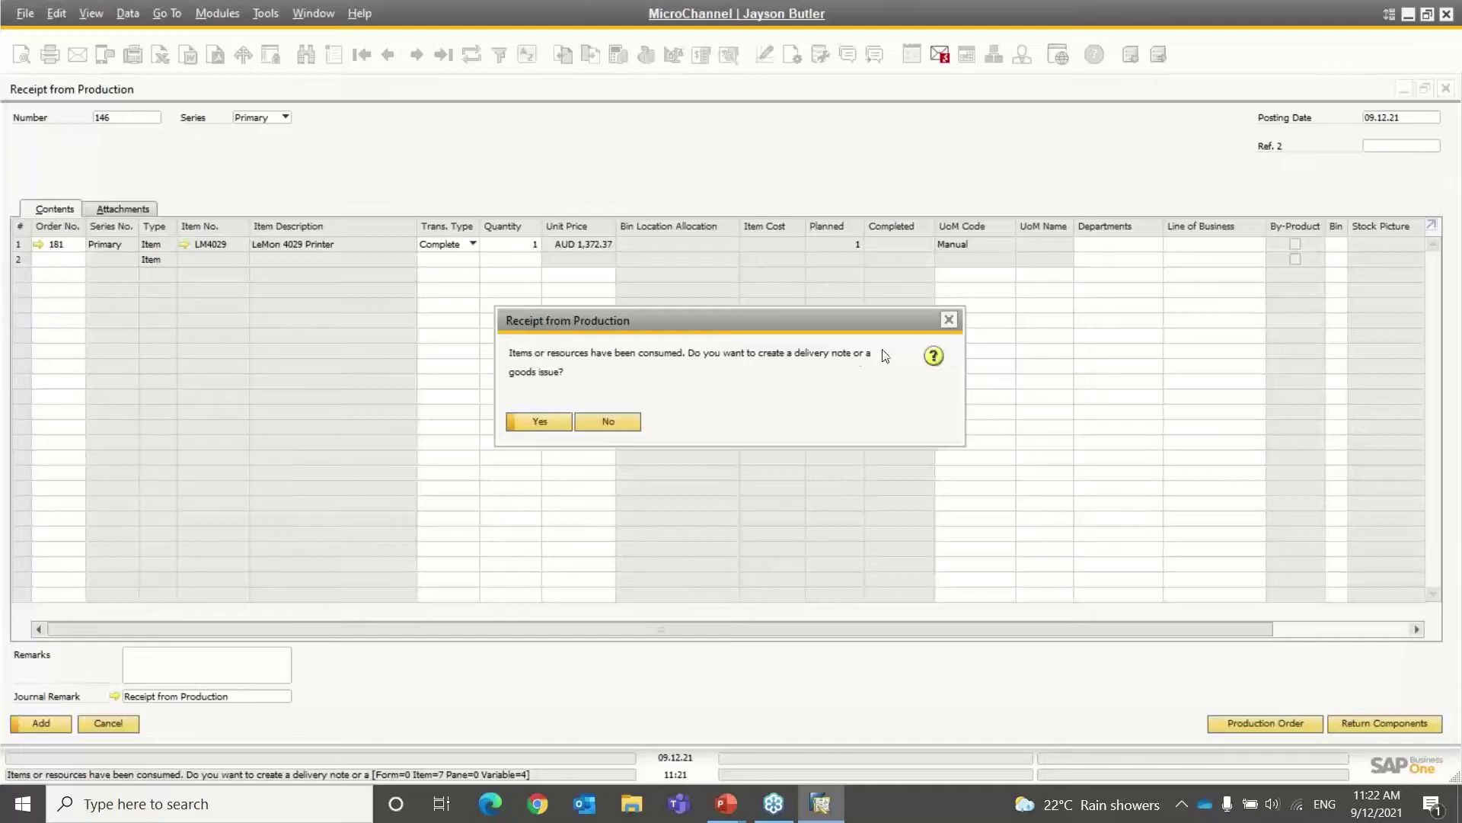
Create a goods issue rather than a delivery note for the printer, add it and close the goods issue and receipt forms.
{"action": "left_click", "coordinate": [547, 423]}
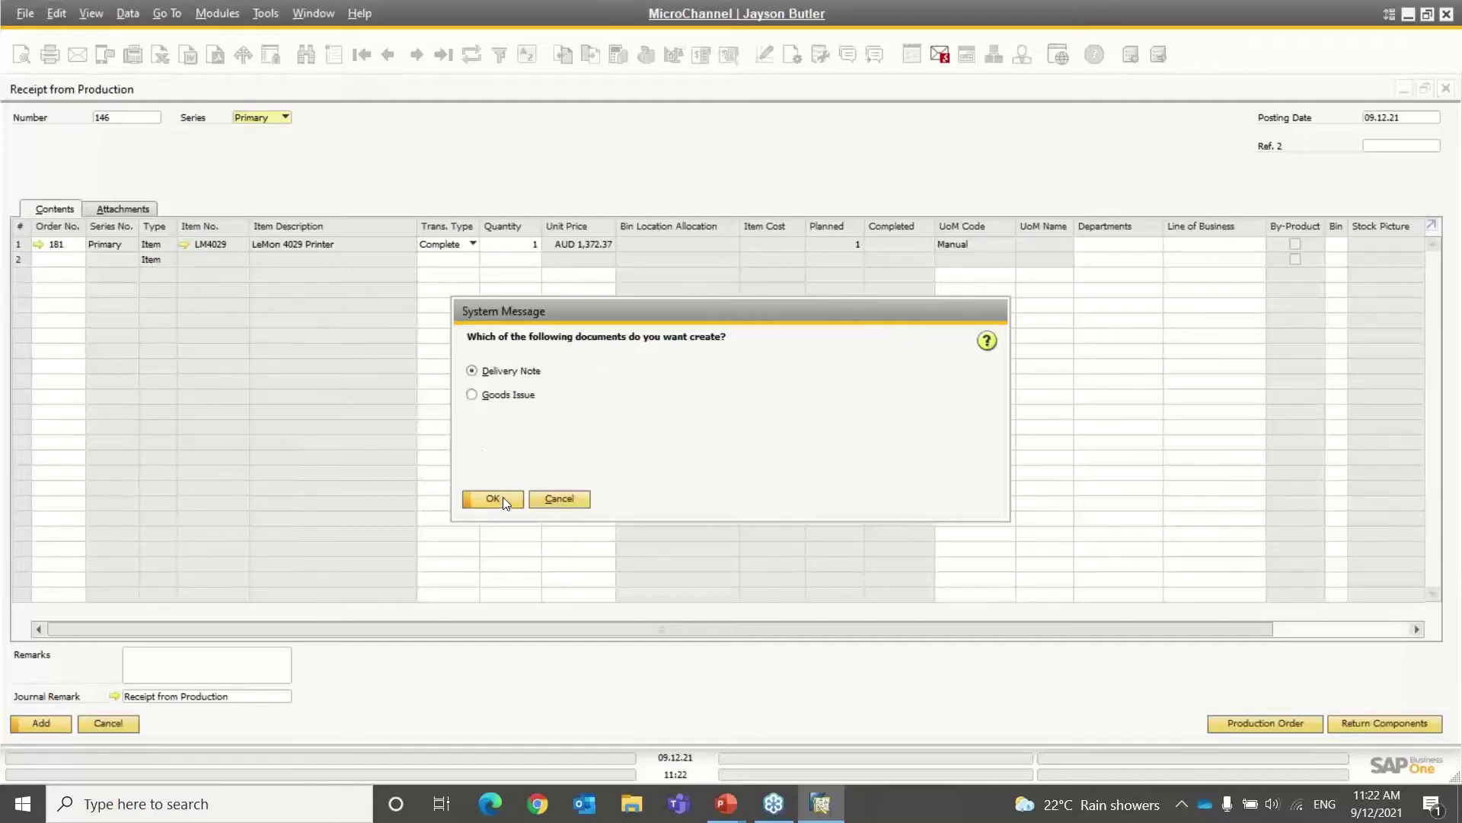
{"action": "left_click", "coordinate": [505, 396]}
{"action": "left_click", "coordinate": [496, 500]}
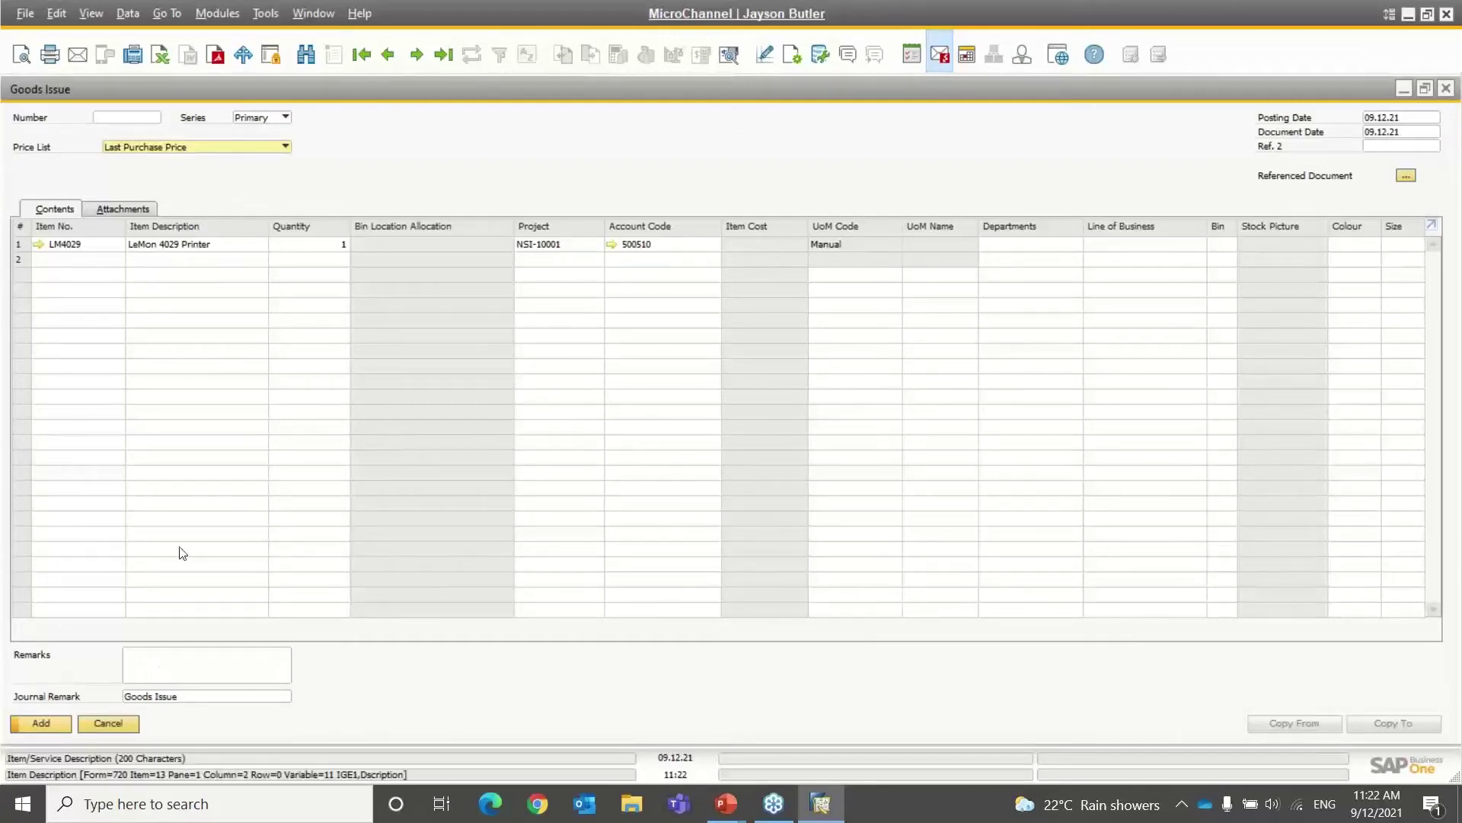
{"action": "left_click", "coordinate": [42, 724]}
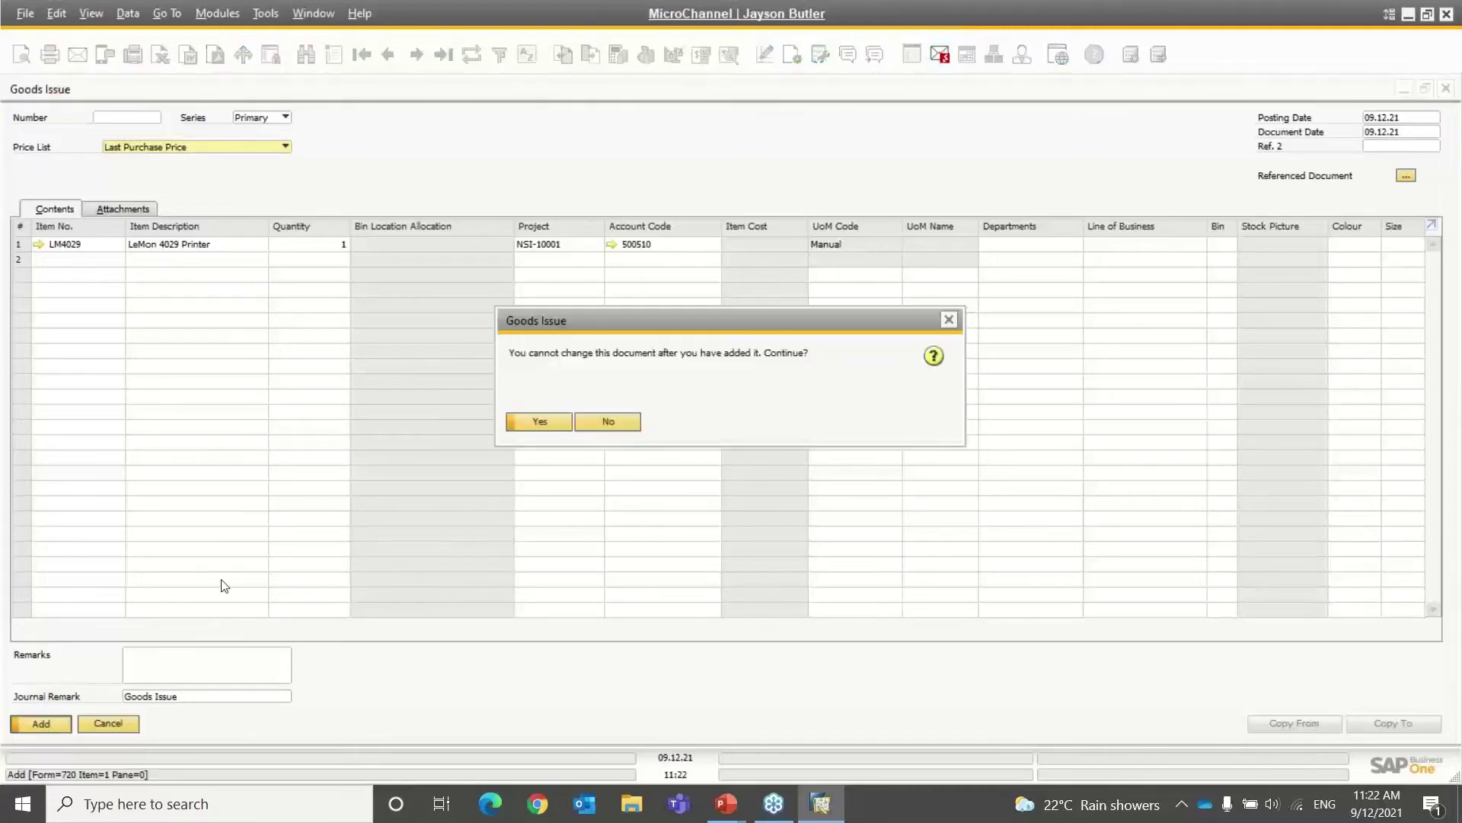
{"action": "left_click", "coordinate": [536, 418]}
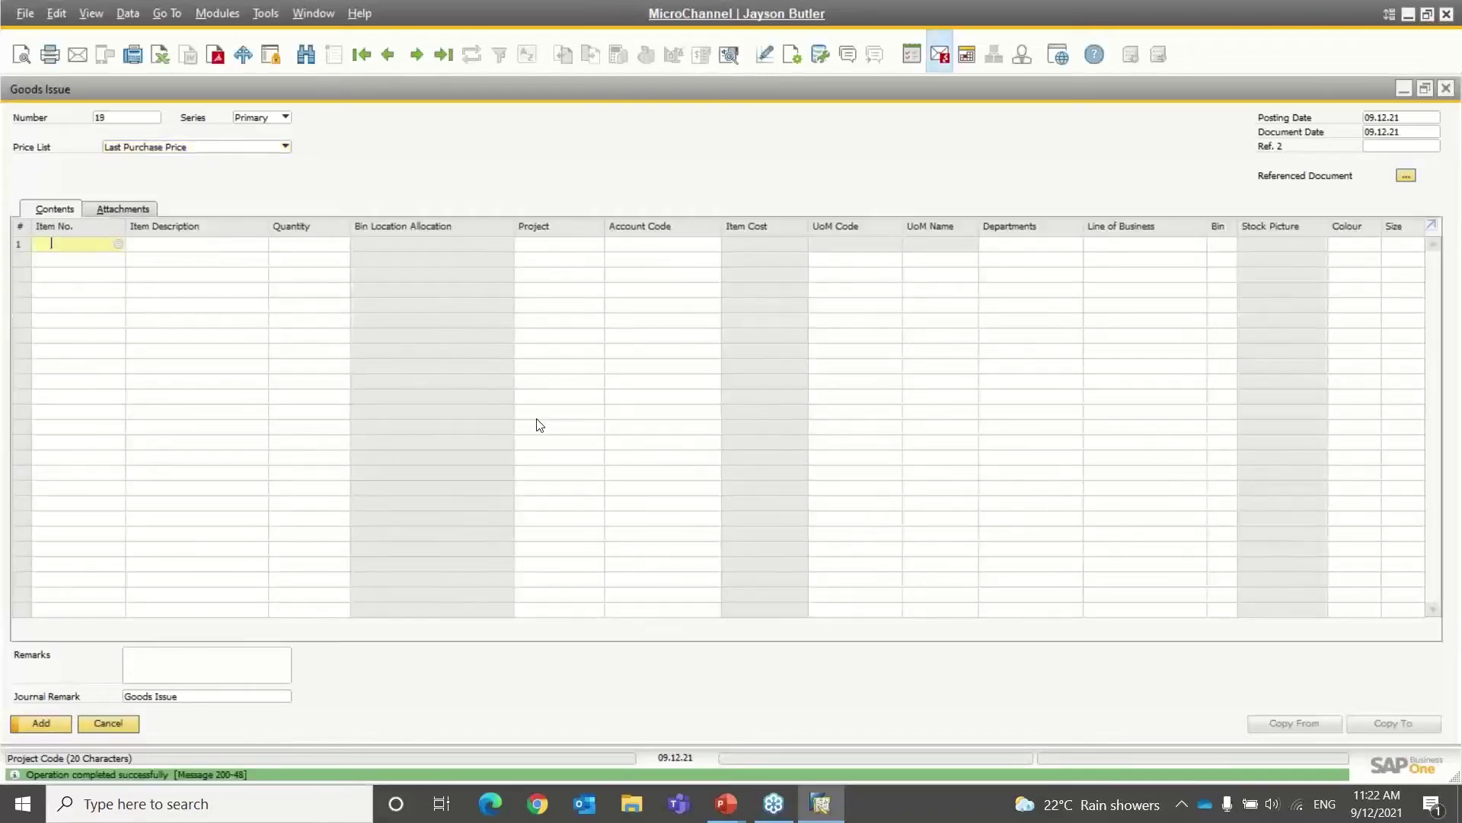
{"action": "left_click", "coordinate": [395, 59]}
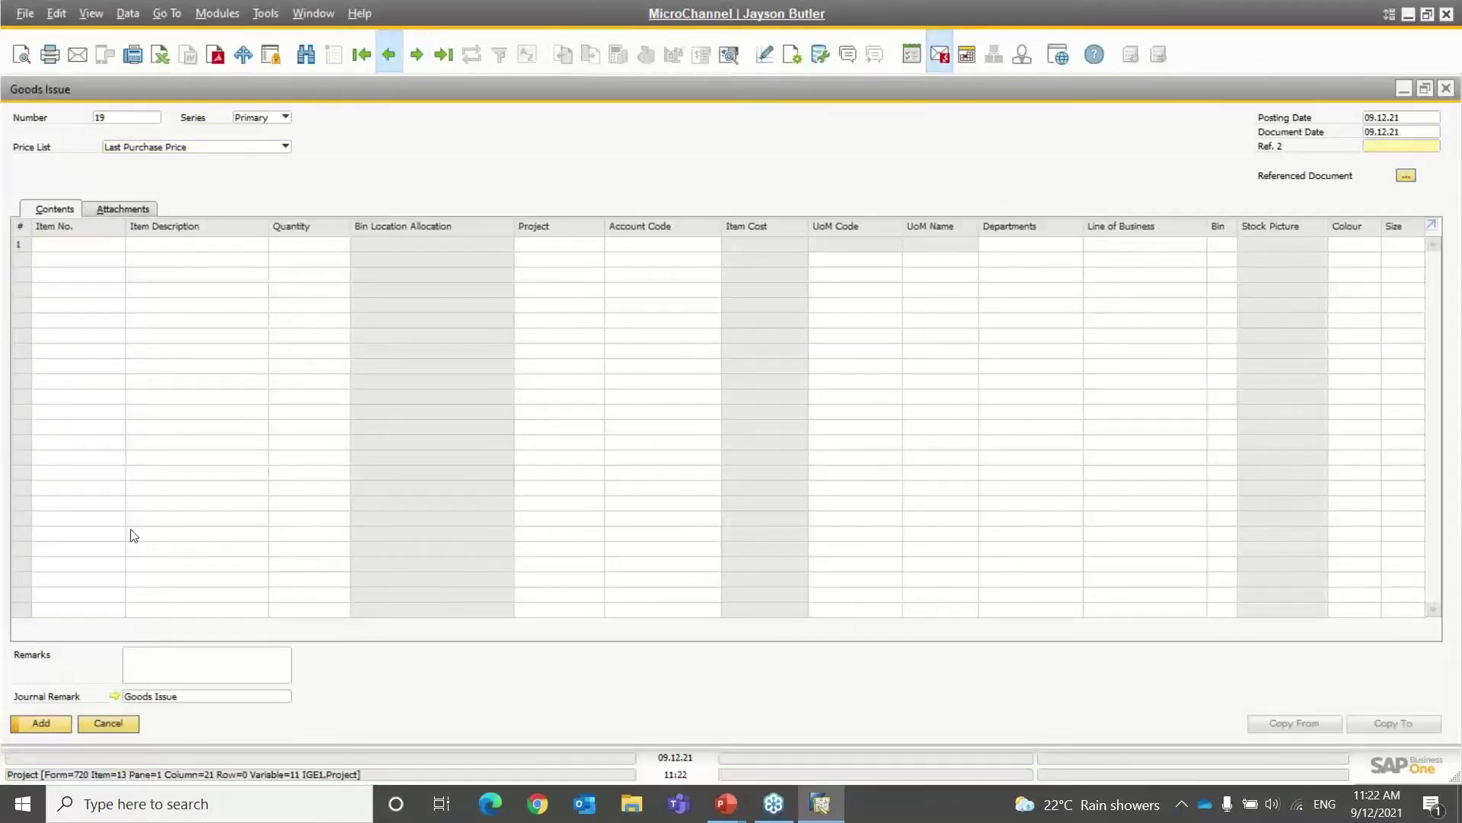
{"action": "left_click", "coordinate": [109, 724]}
{"action": "left_click", "coordinate": [120, 720]}
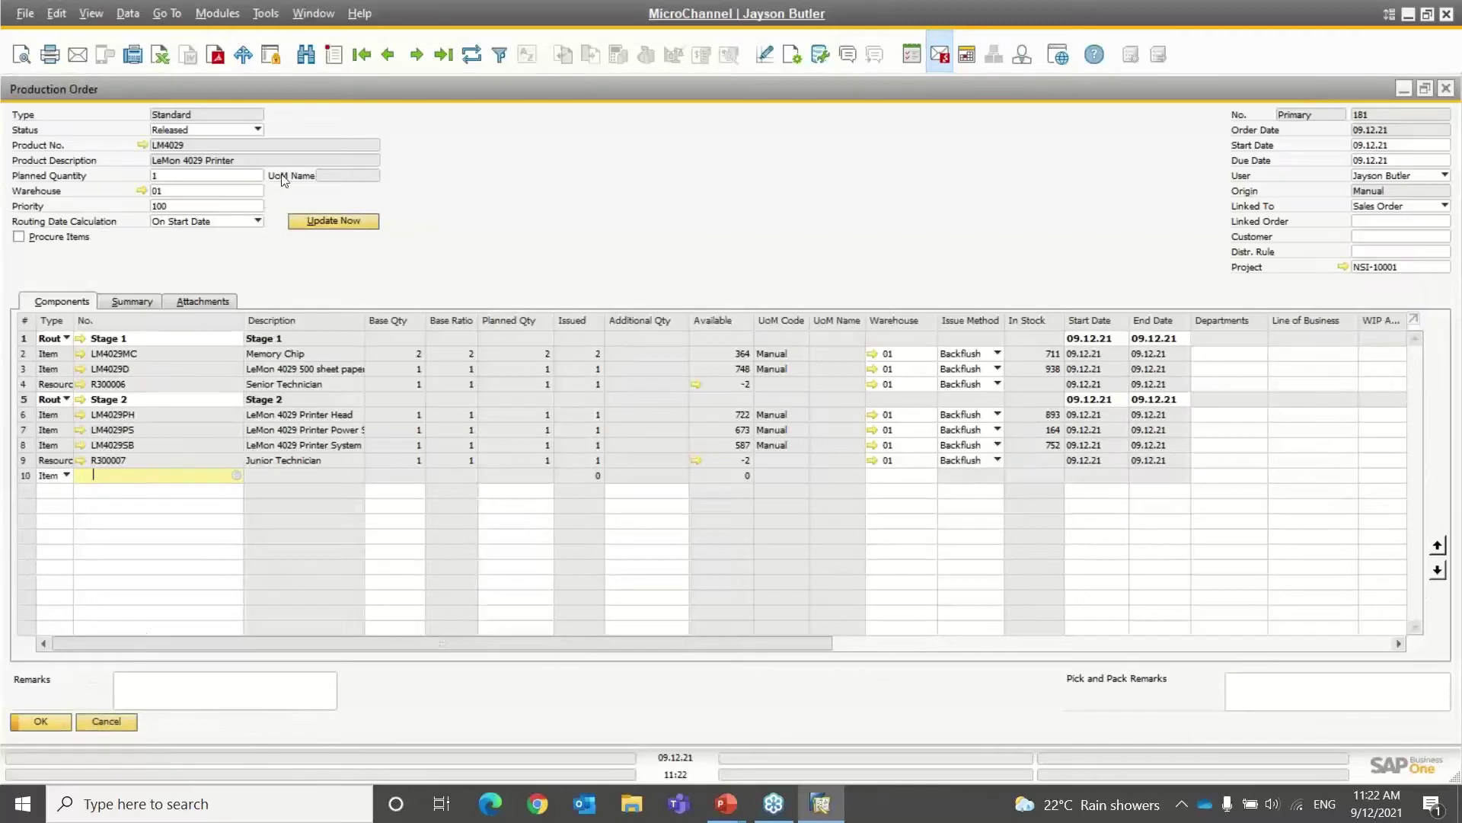
Update the production order's status to Closed and return to the project.
{"action": "left_click", "coordinate": [195, 134]}
{"action": "left_click", "coordinate": [183, 160]}
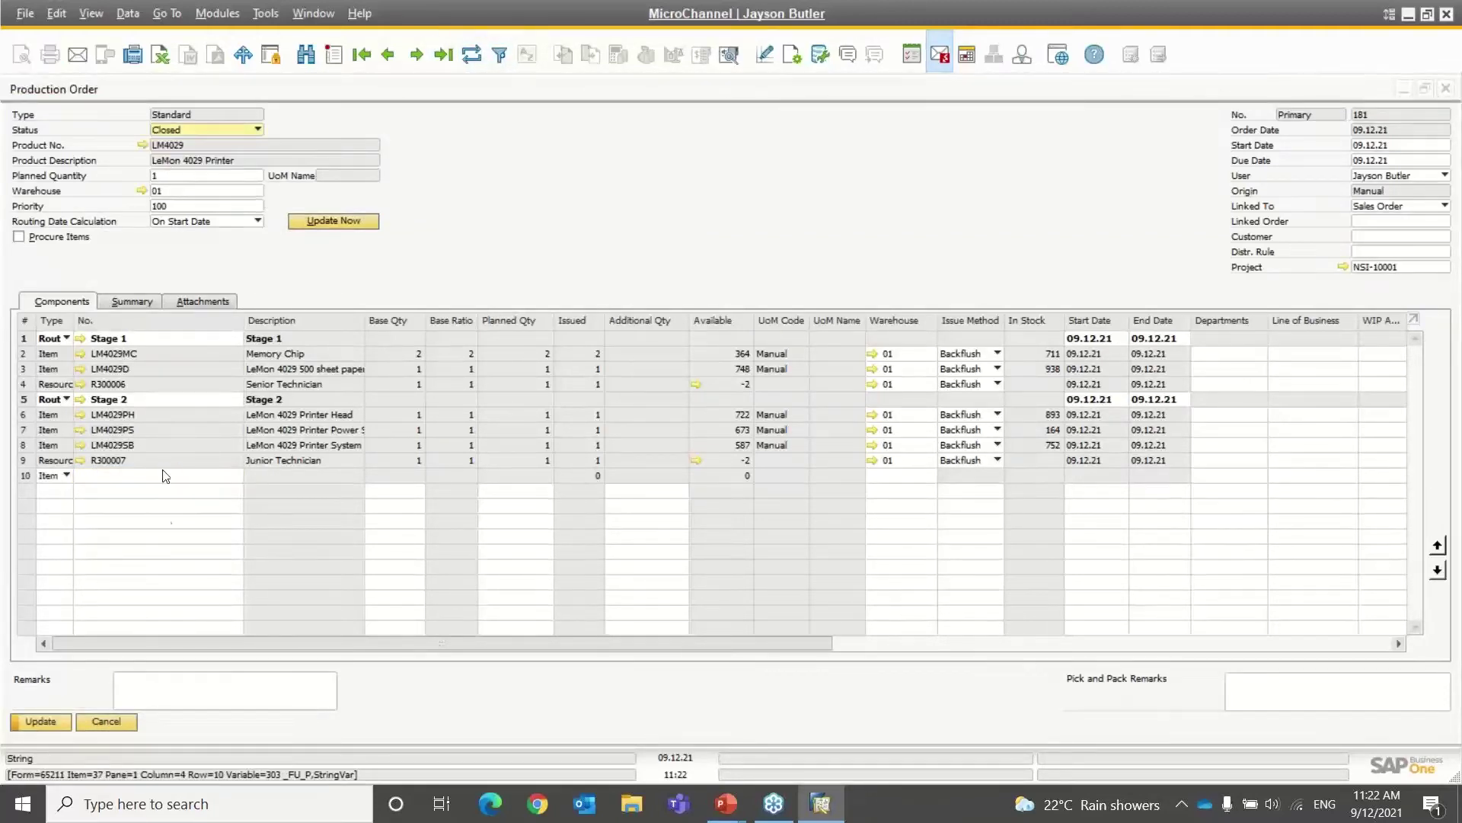
{"action": "left_click", "coordinate": [40, 721]}
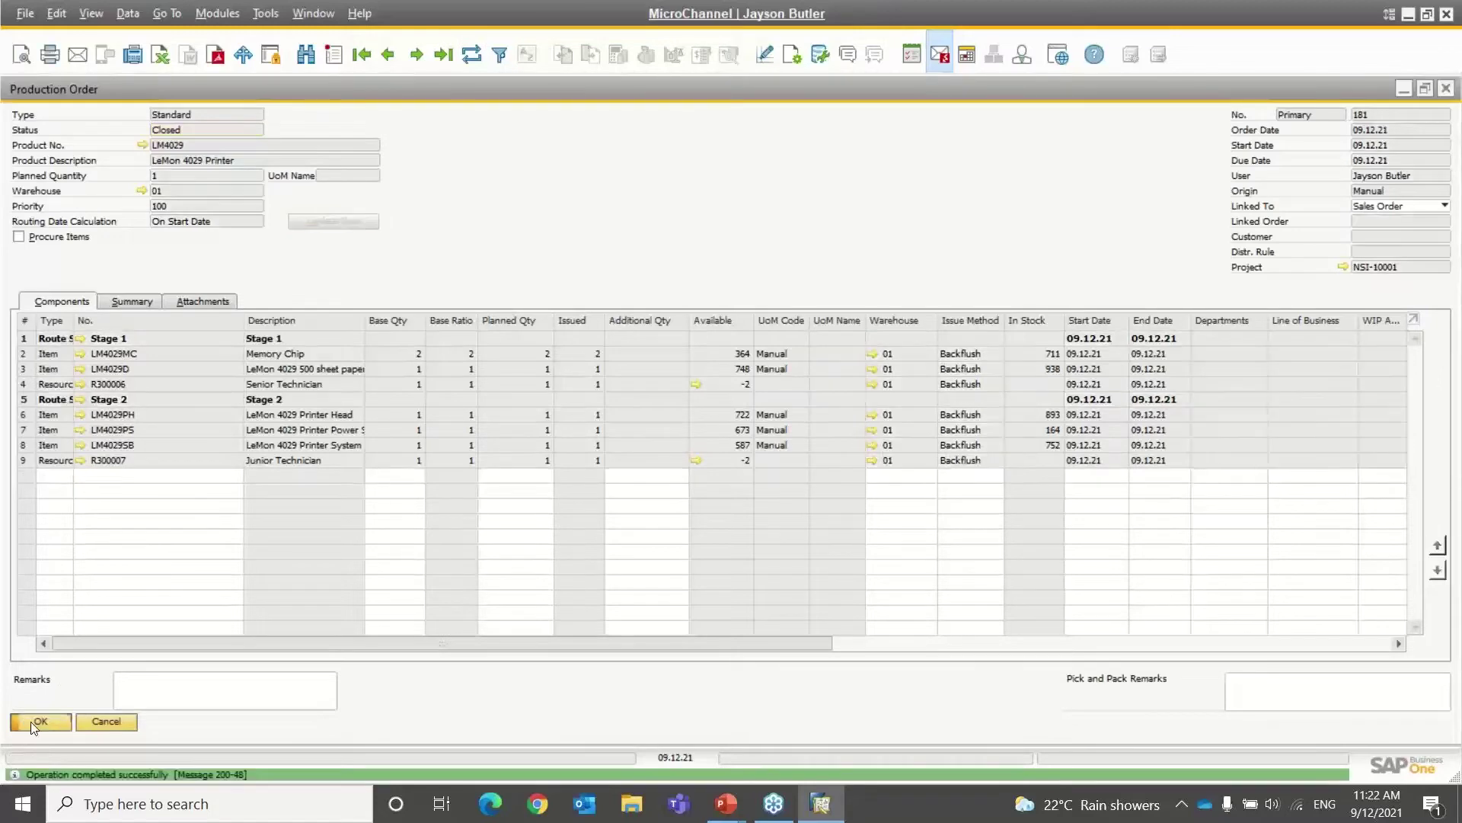
{"action": "left_click", "coordinate": [40, 721]}
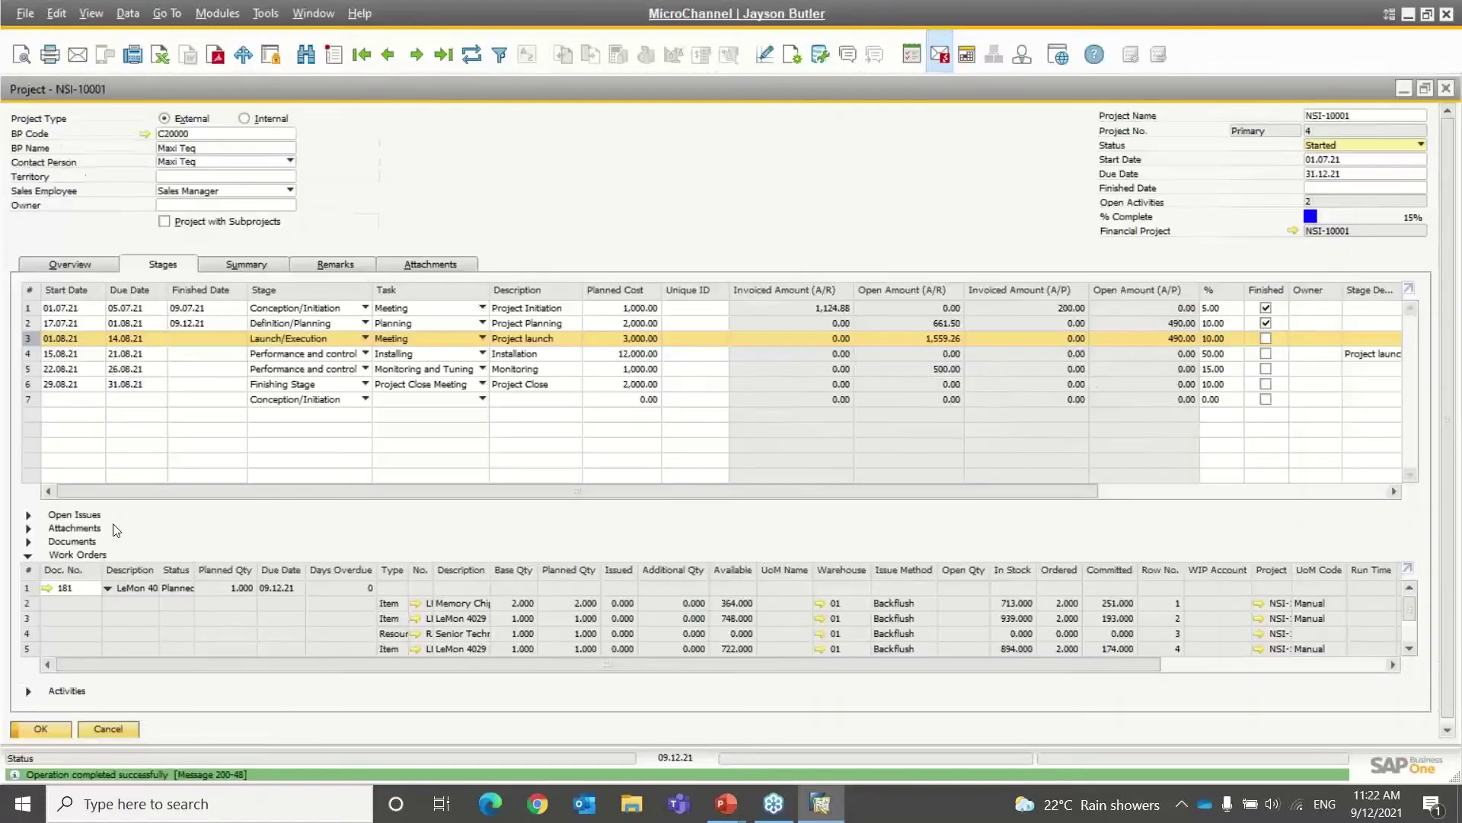
Refresh project NSI-10001, view its unassigned goods documents without assigning them, and check the Project launch stage's work order.
{"action": "left_click", "coordinate": [474, 62]}
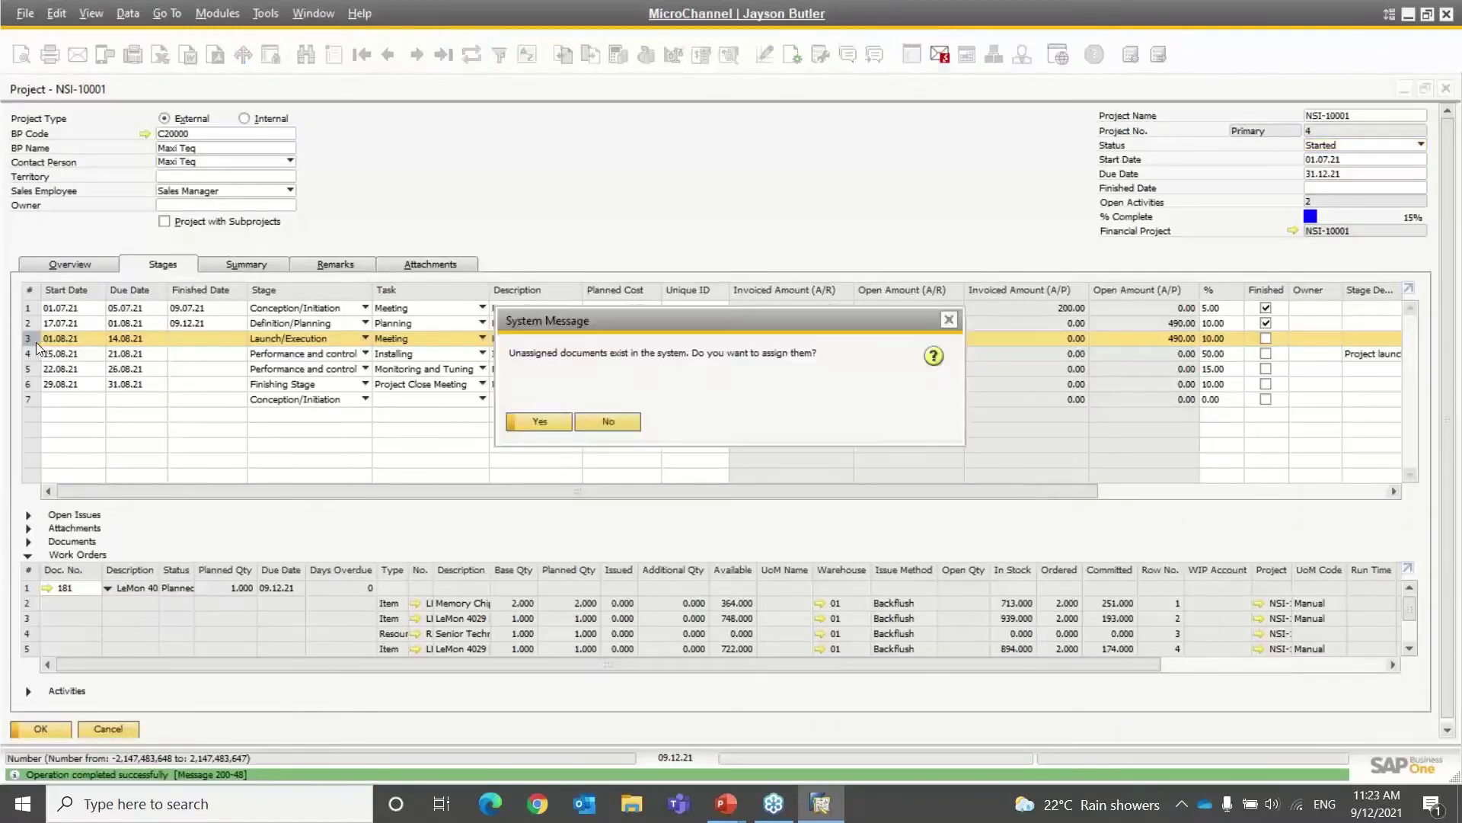
{"action": "left_click", "coordinate": [562, 425]}
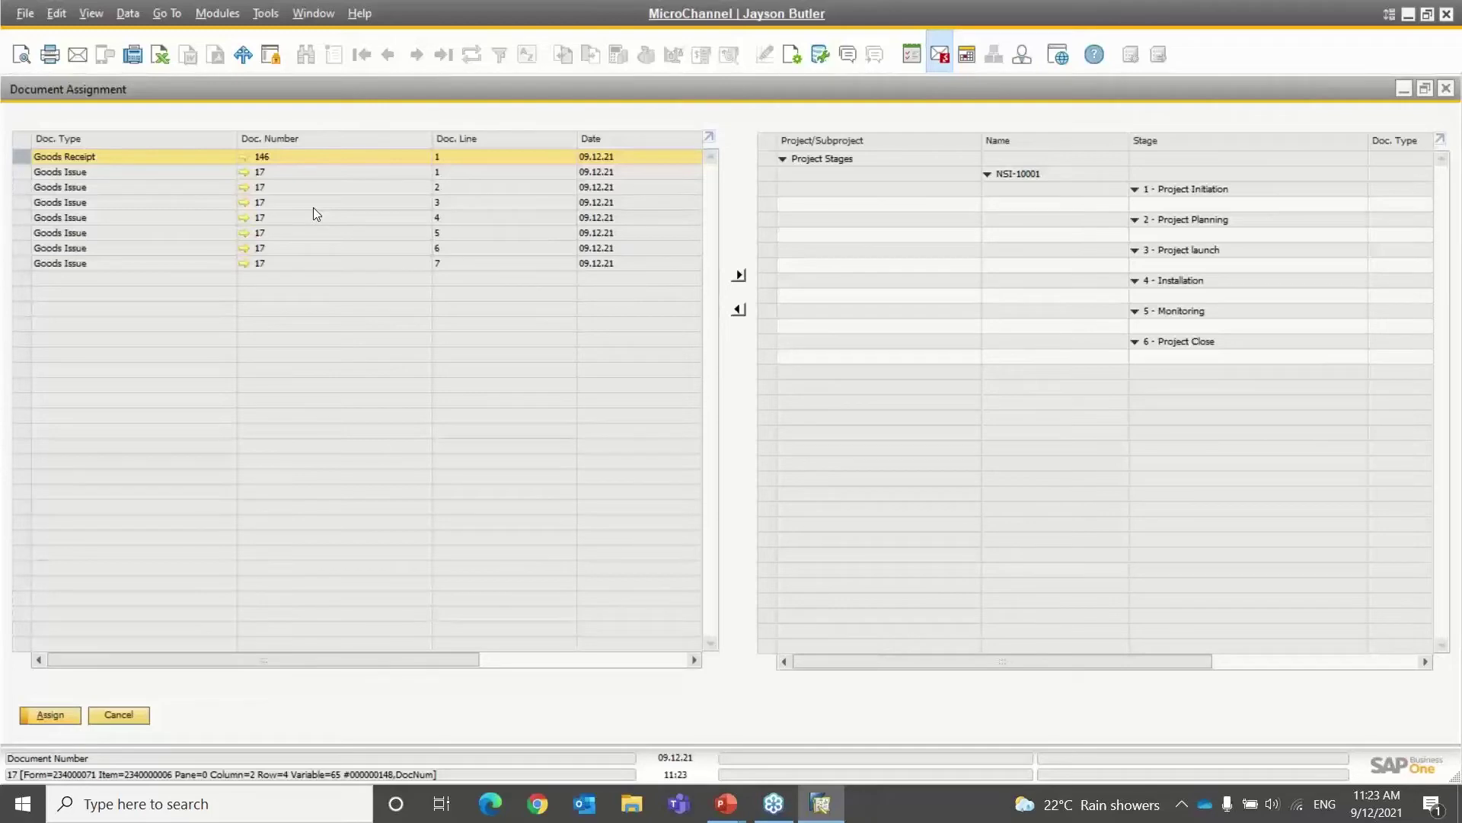
{"action": "left_click", "coordinate": [119, 714]}
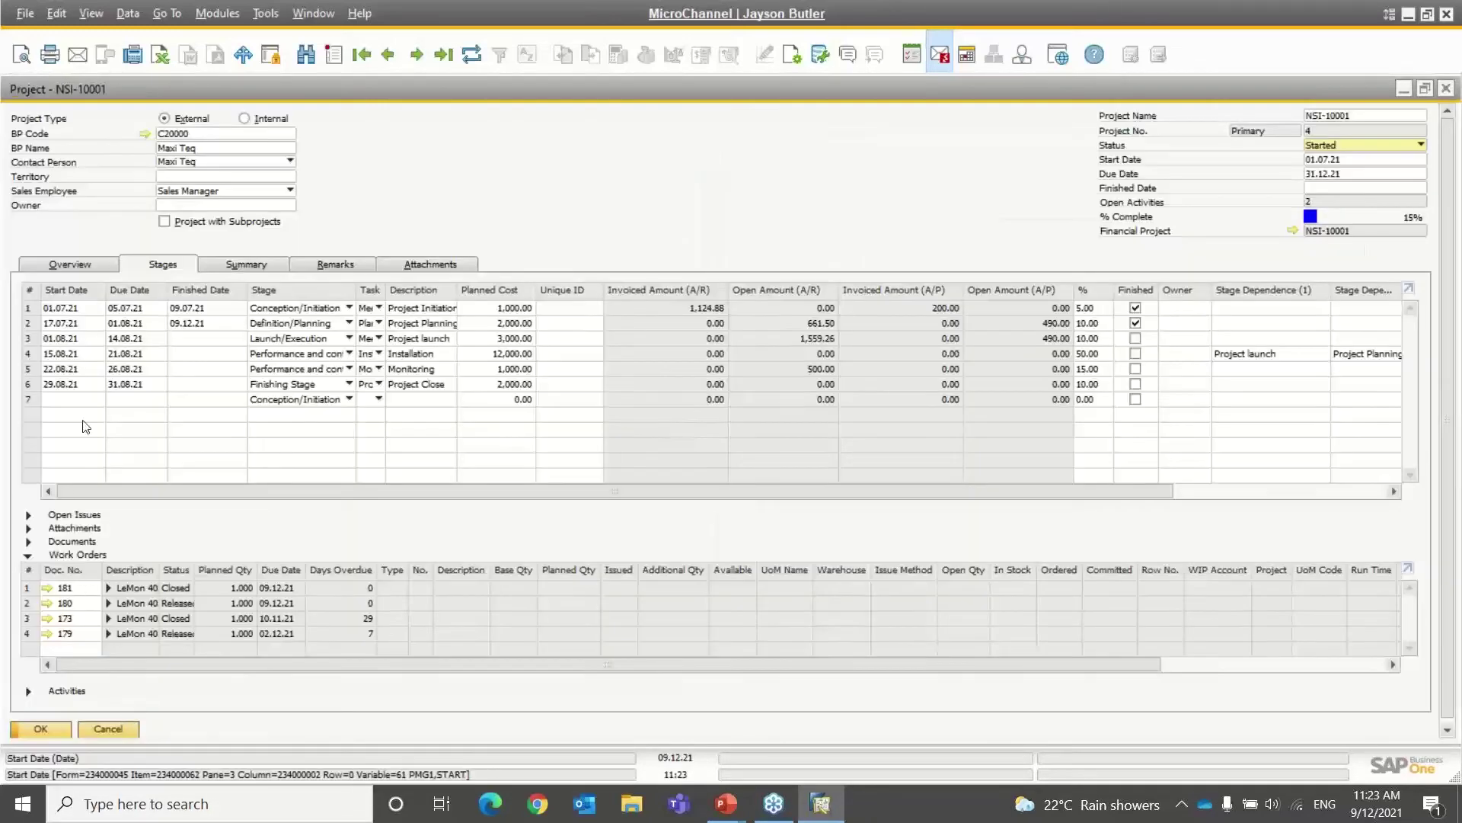
{"action": "left_click", "coordinate": [28, 338]}
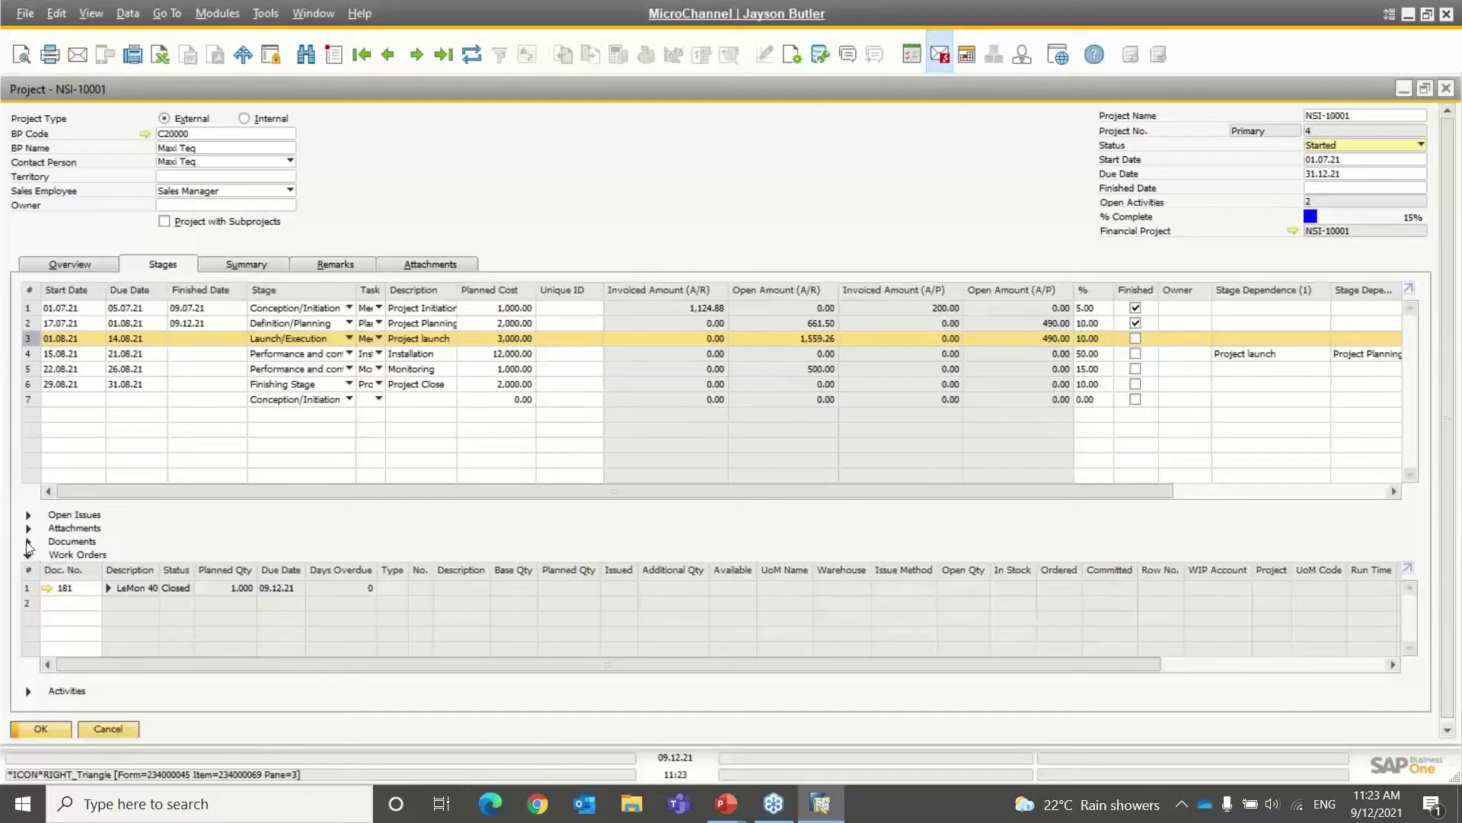
Review the documents linked to the Project launch stage, including the goods issue, and collapse the list.
{"action": "left_click", "coordinate": [28, 542]}
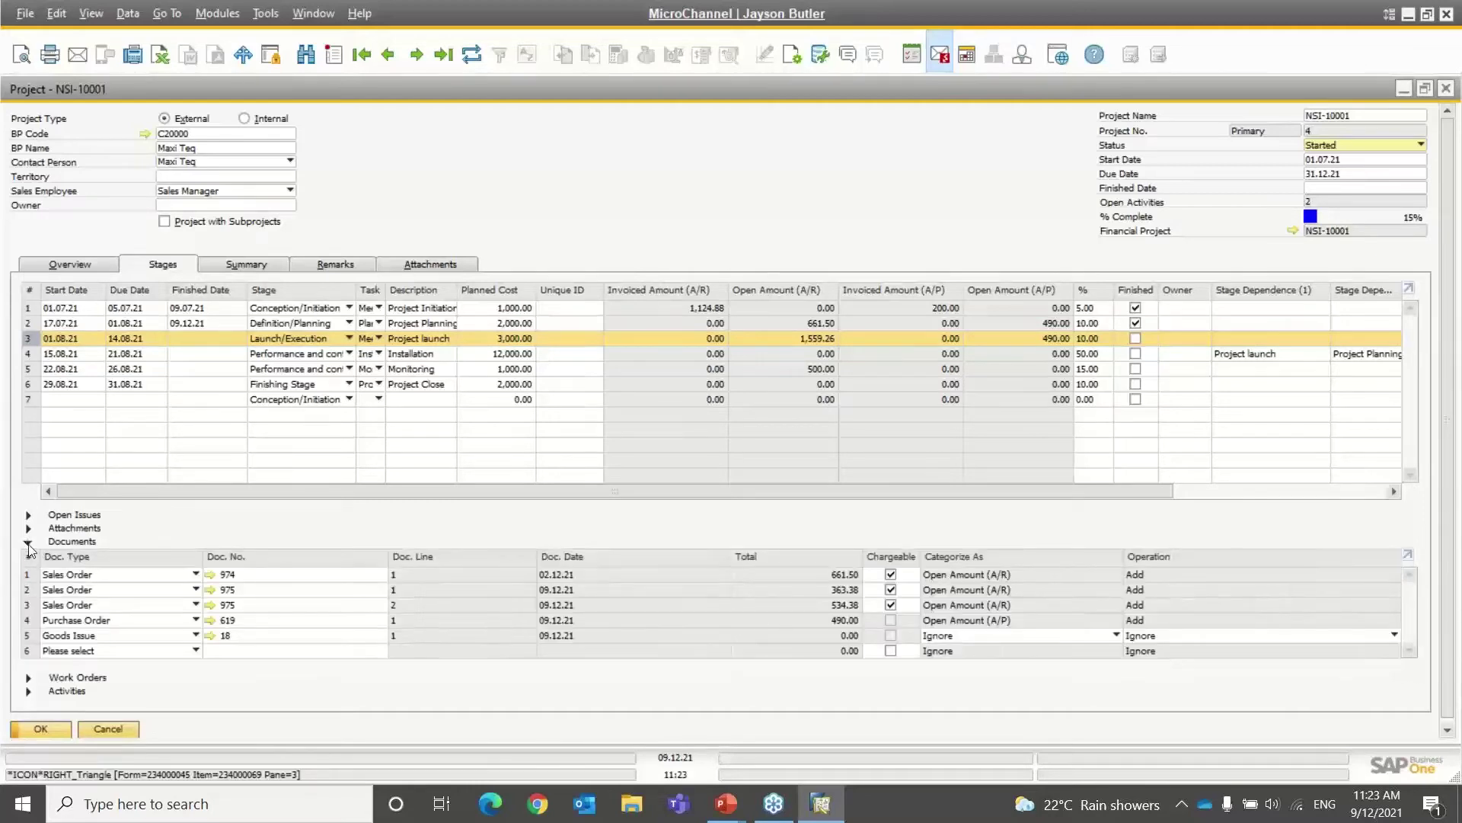
{"action": "left_click", "coordinate": [27, 636]}
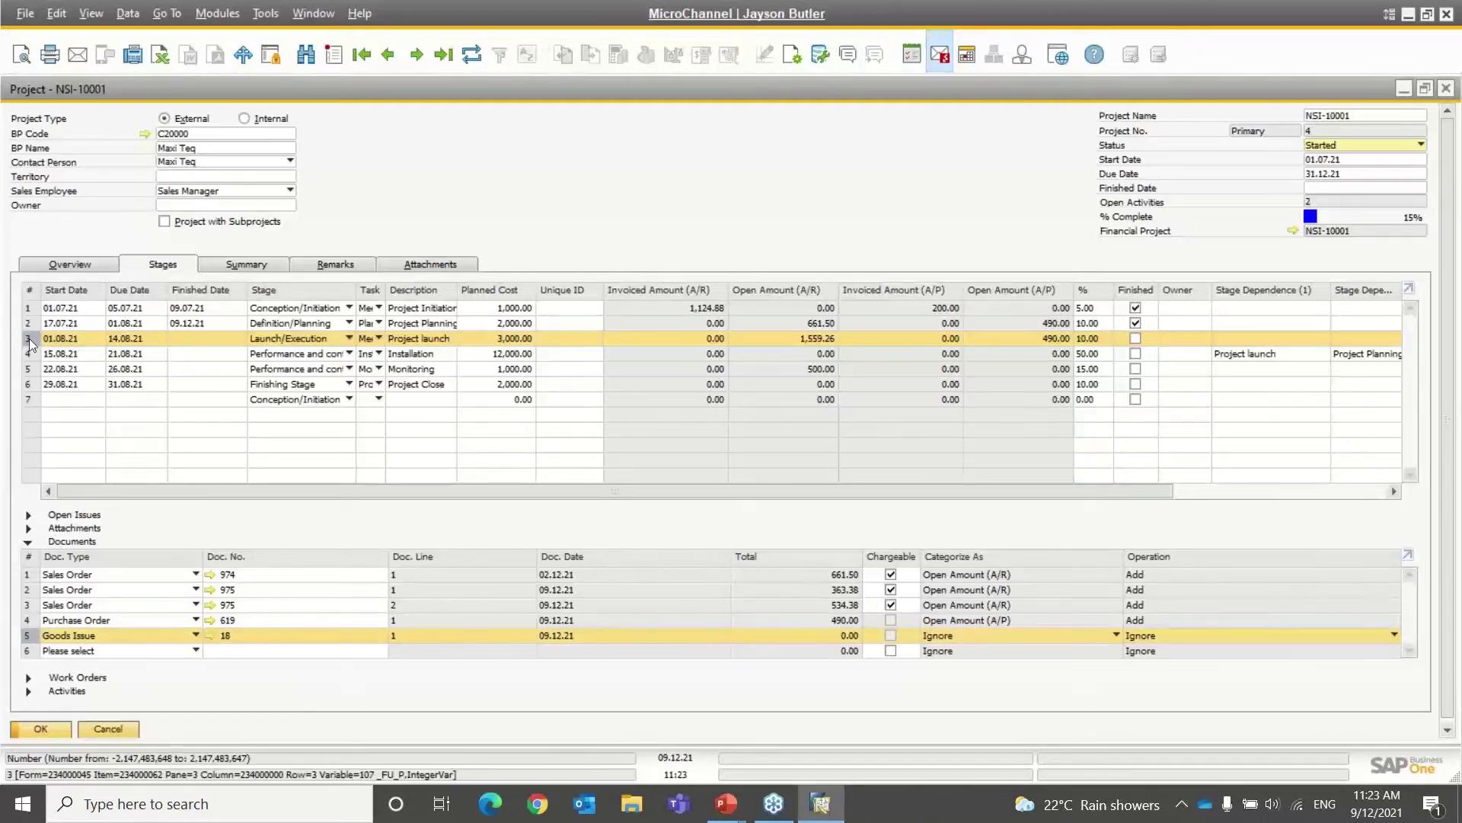
{"action": "left_click", "coordinate": [27, 541]}
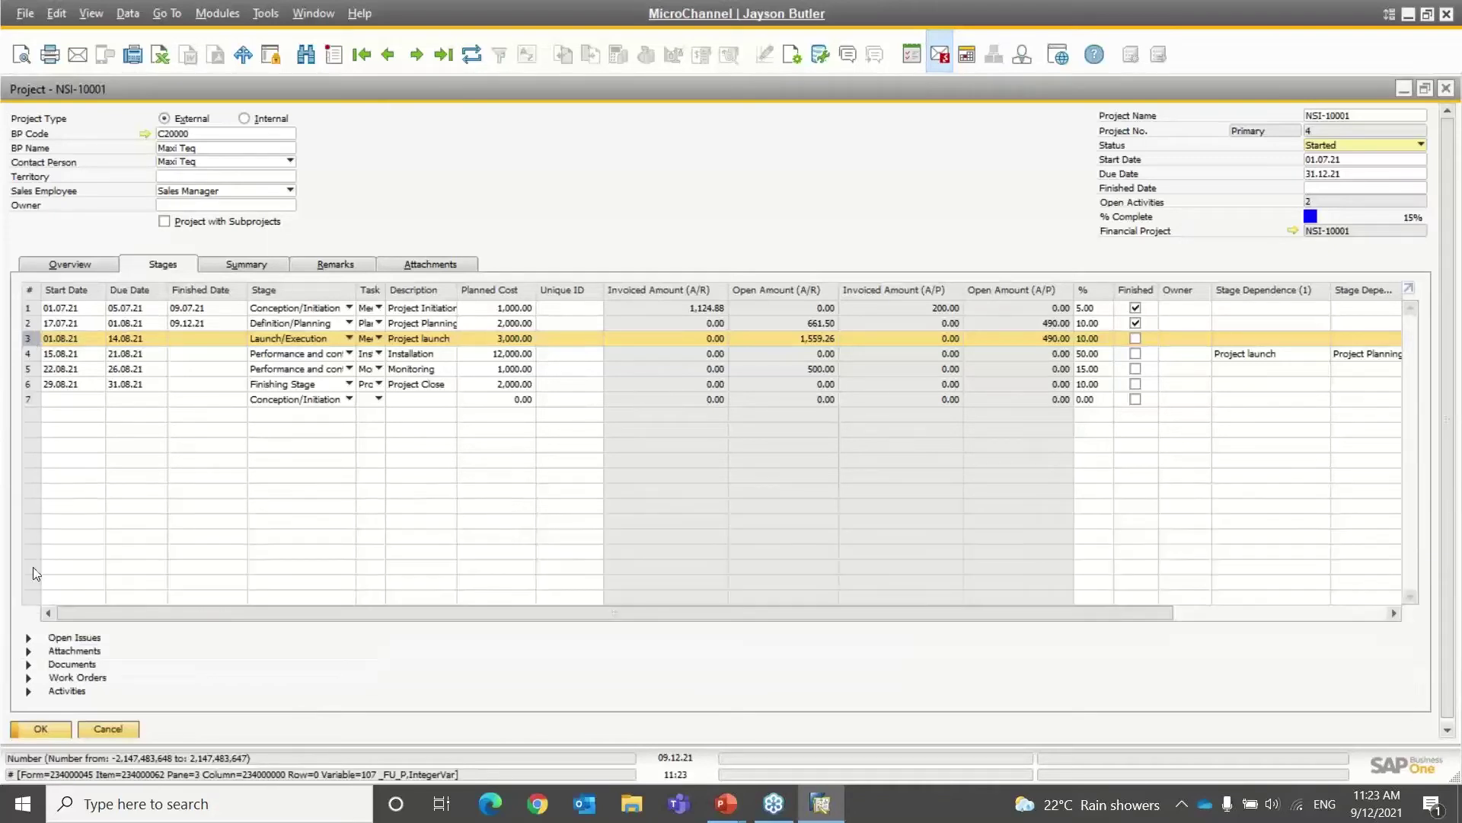
Create a new activity for the Project launch stage with type Sales, subject Account Management and the remark "Work on site".
{"action": "left_click", "coordinate": [28, 692]}
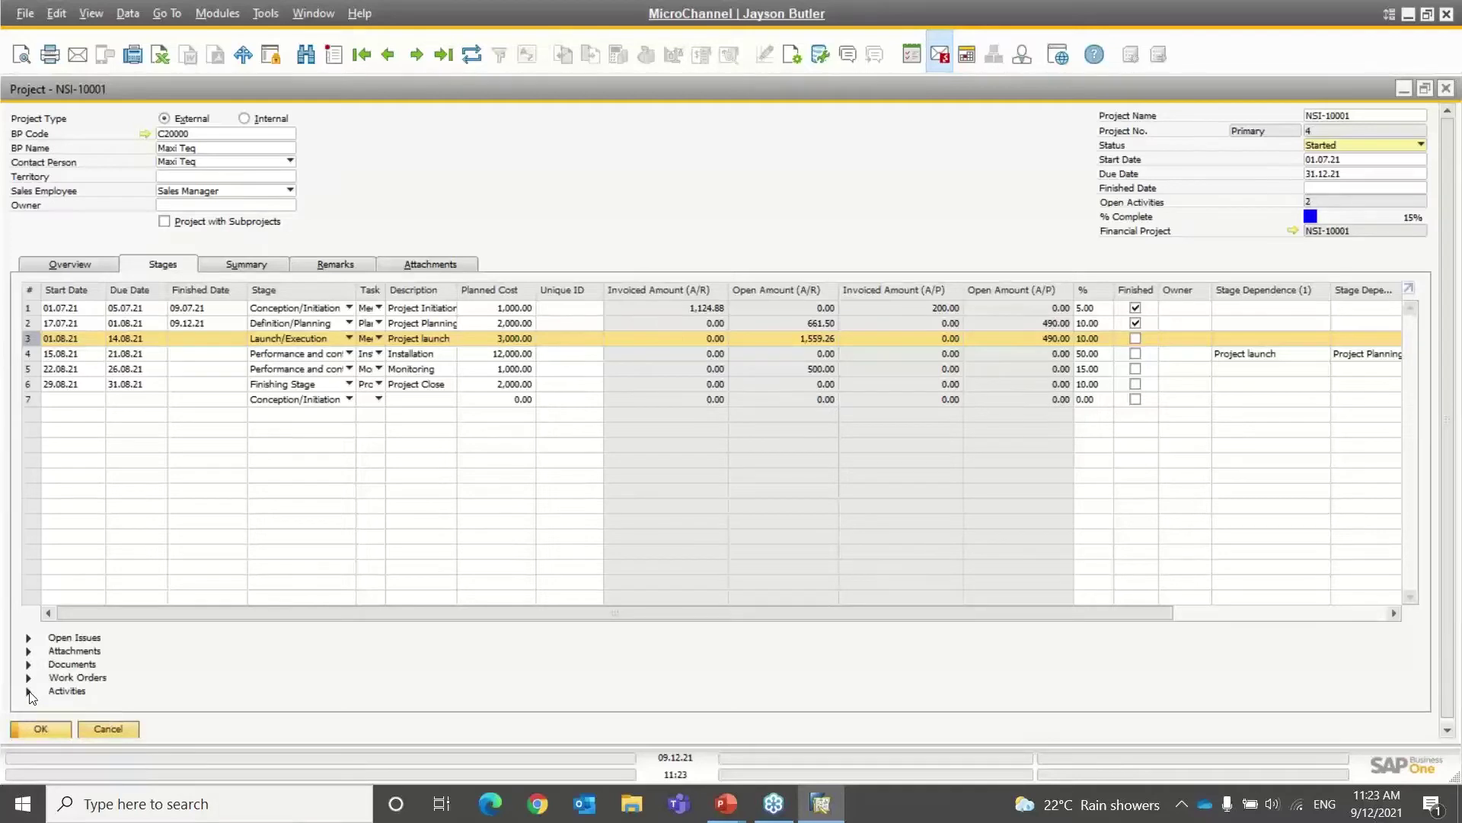
{"action": "left_click", "coordinate": [79, 604]}
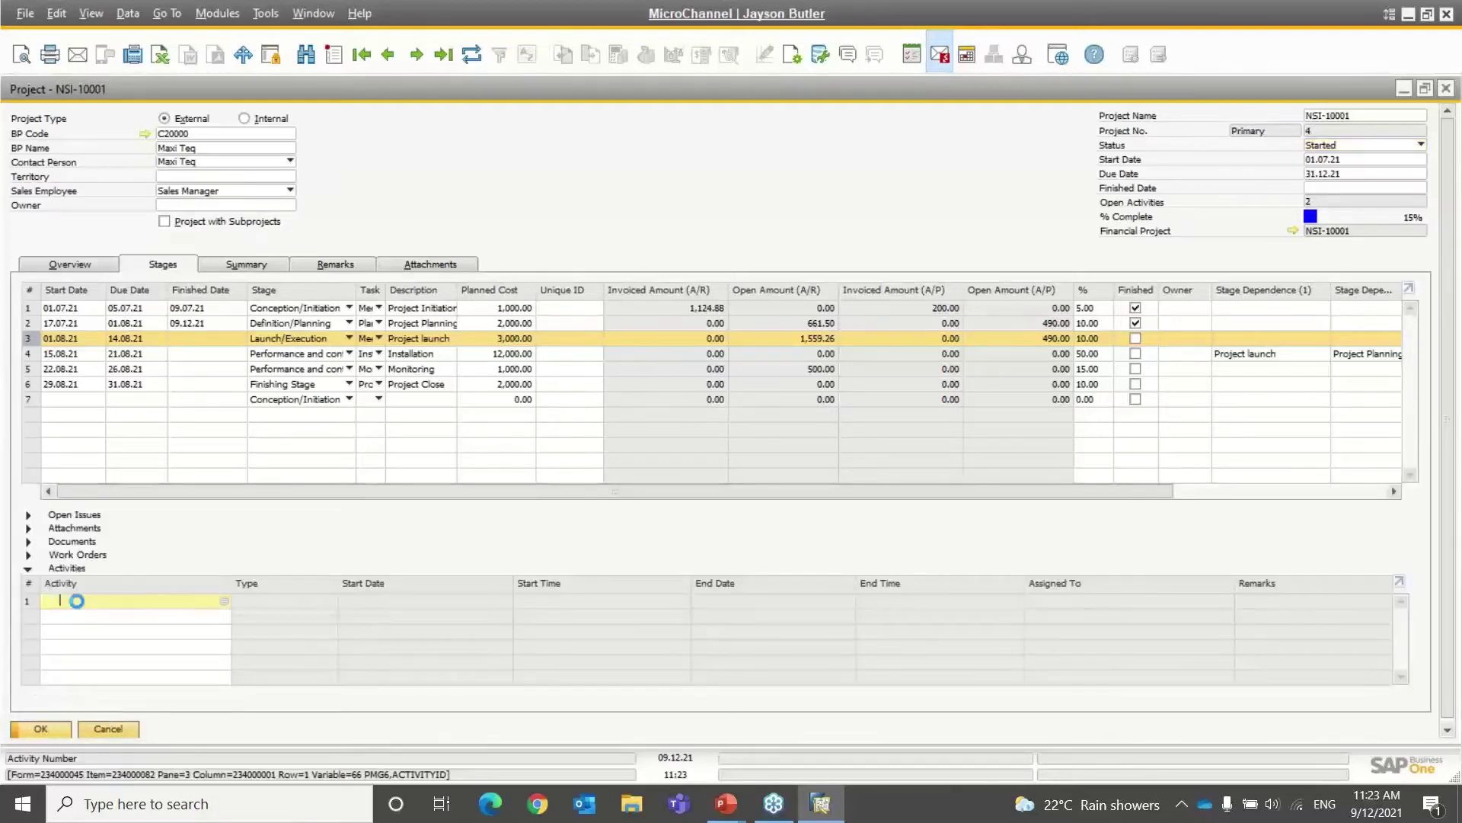
{"action": "key", "text": "Tab"}
{"action": "left_click", "coordinate": [654, 527]}
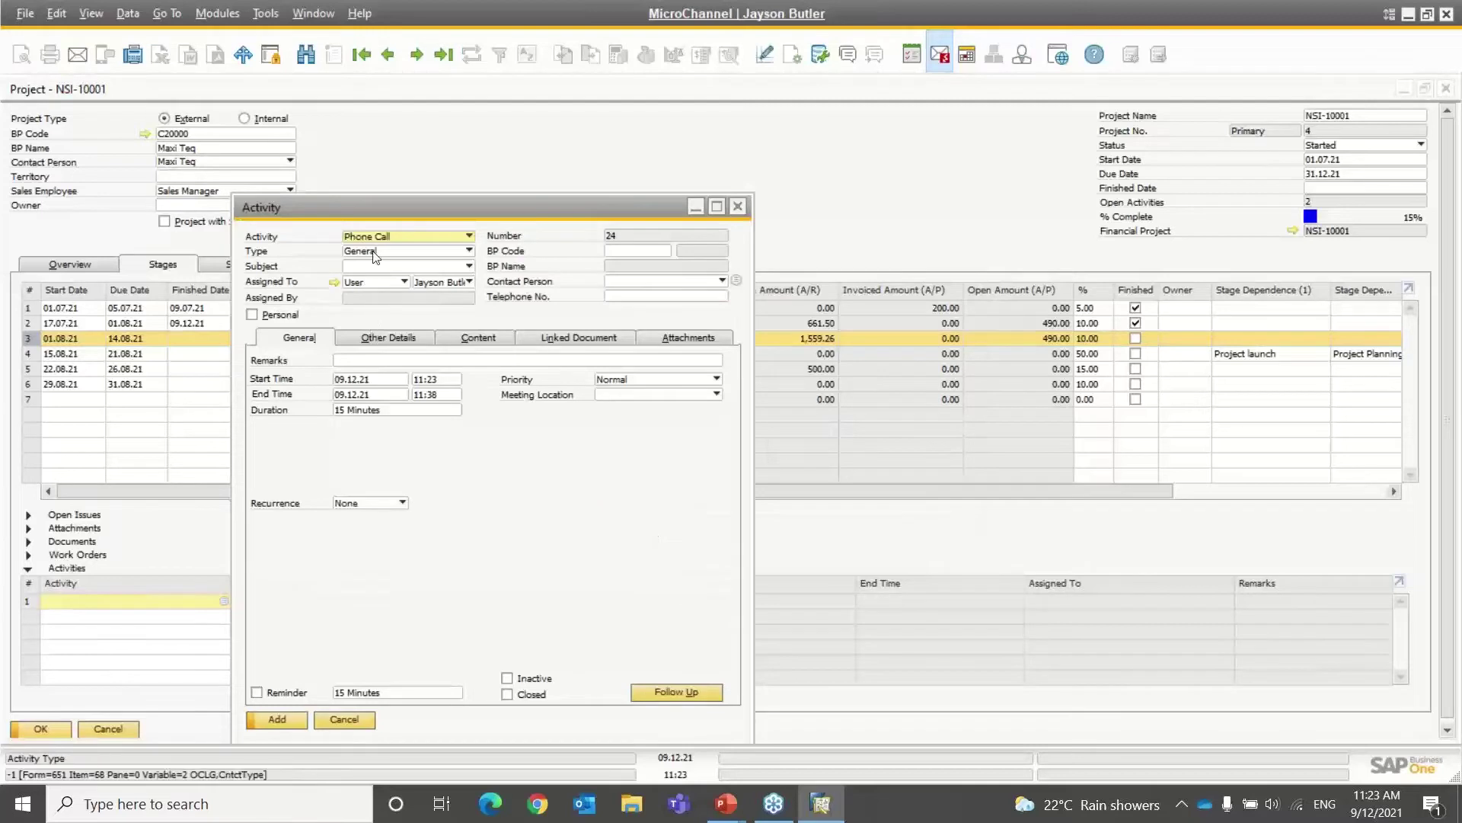
{"action": "left_click", "coordinate": [374, 257]}
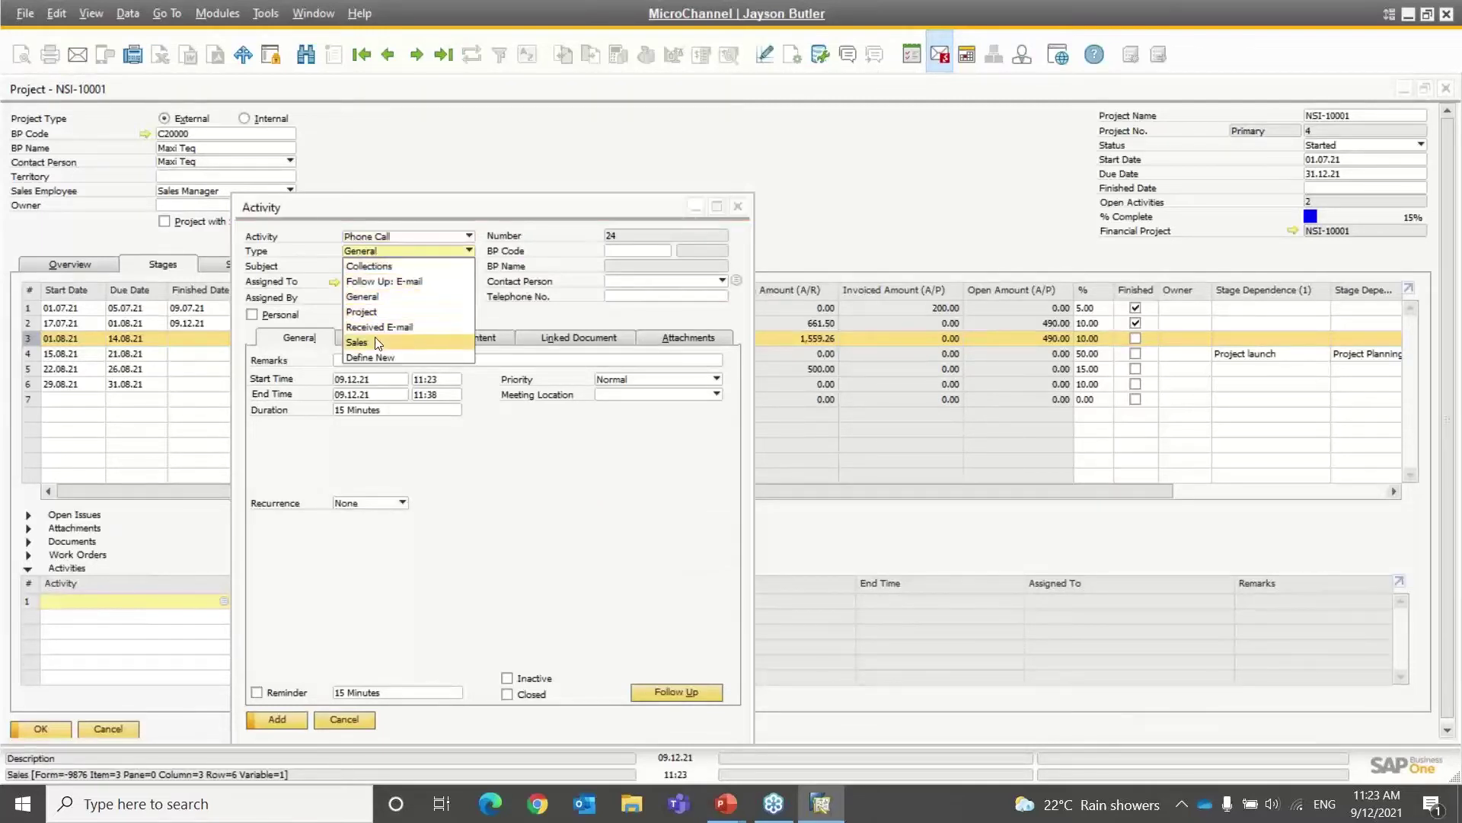
{"action": "left_click", "coordinate": [376, 343]}
{"action": "left_click", "coordinate": [371, 266]}
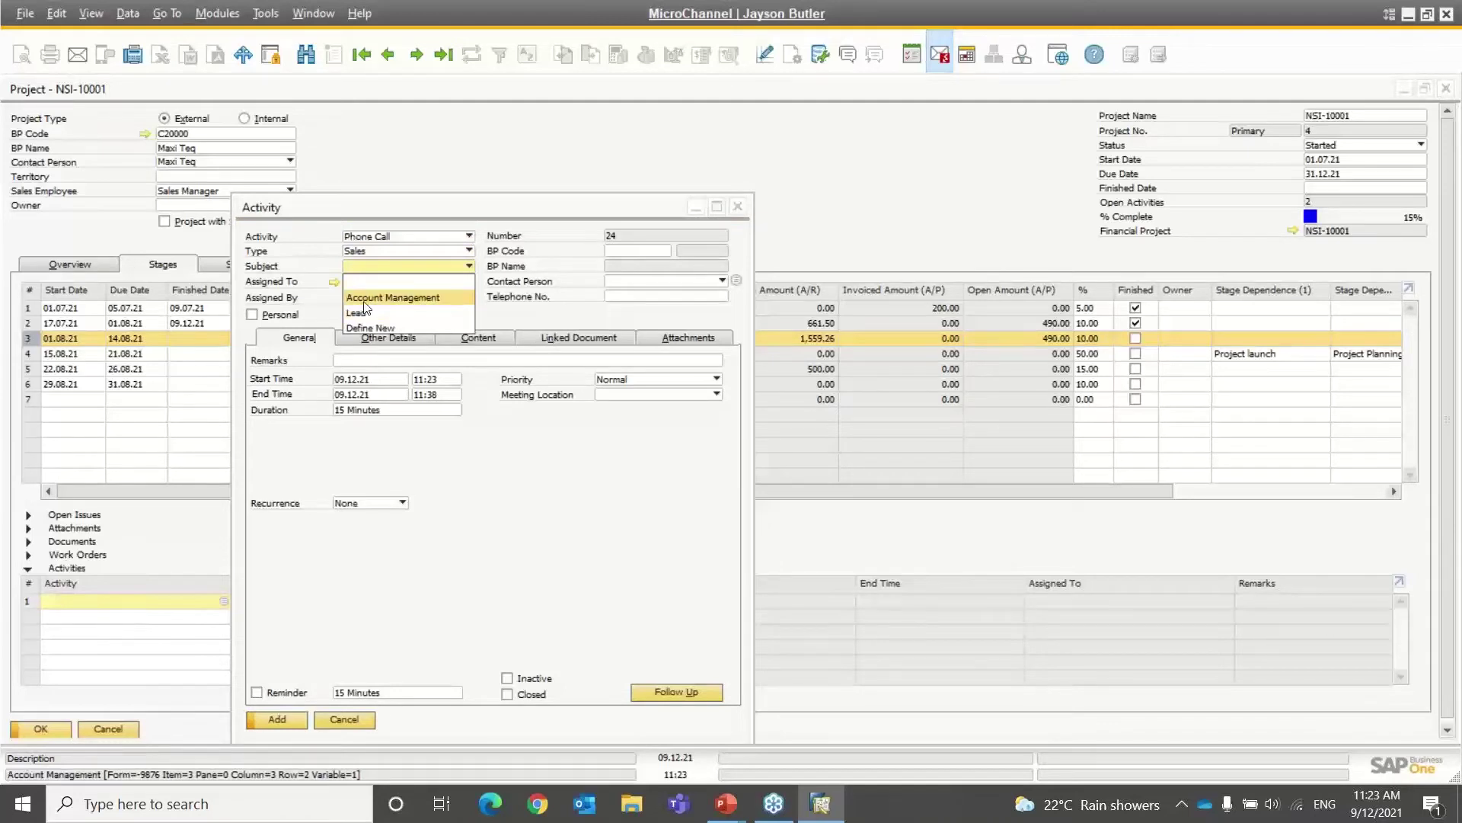
{"action": "left_click", "coordinate": [364, 302]}
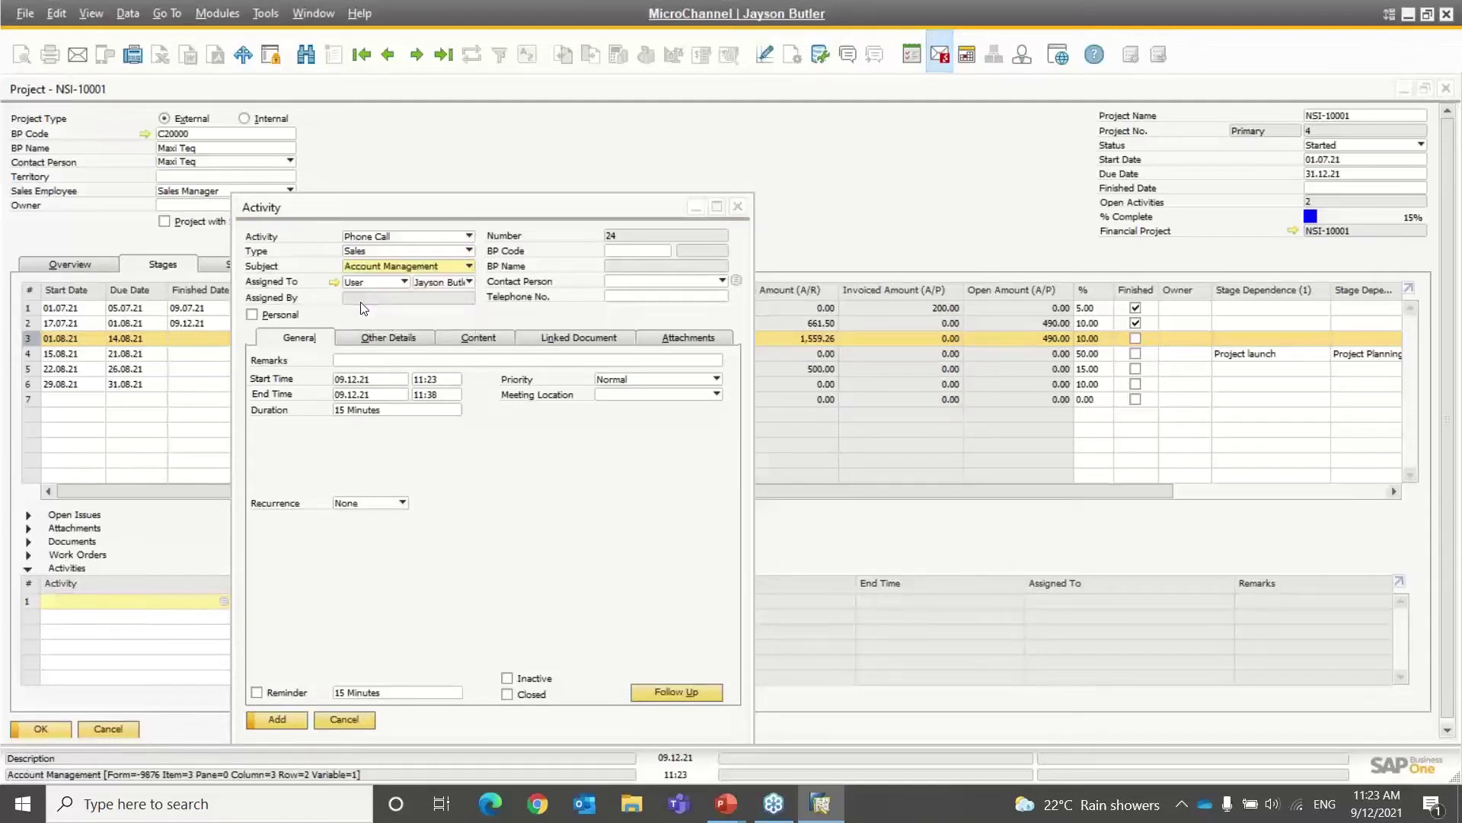
{"action": "left_click", "coordinate": [379, 361]}
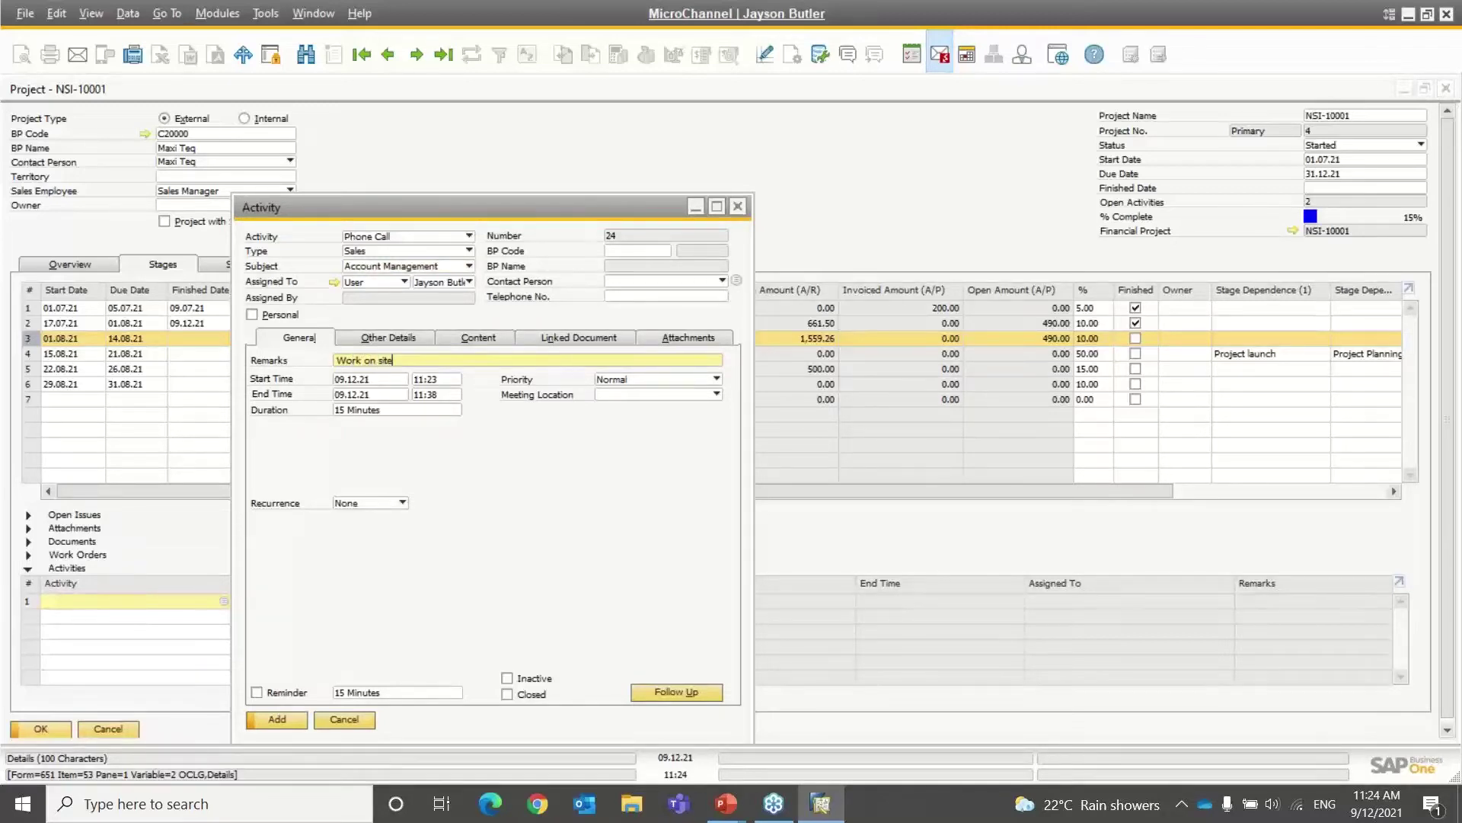
Schedule the activity on 01.08.21 from 14:00 to 16:00.
{"action": "left_click", "coordinate": [363, 383]}
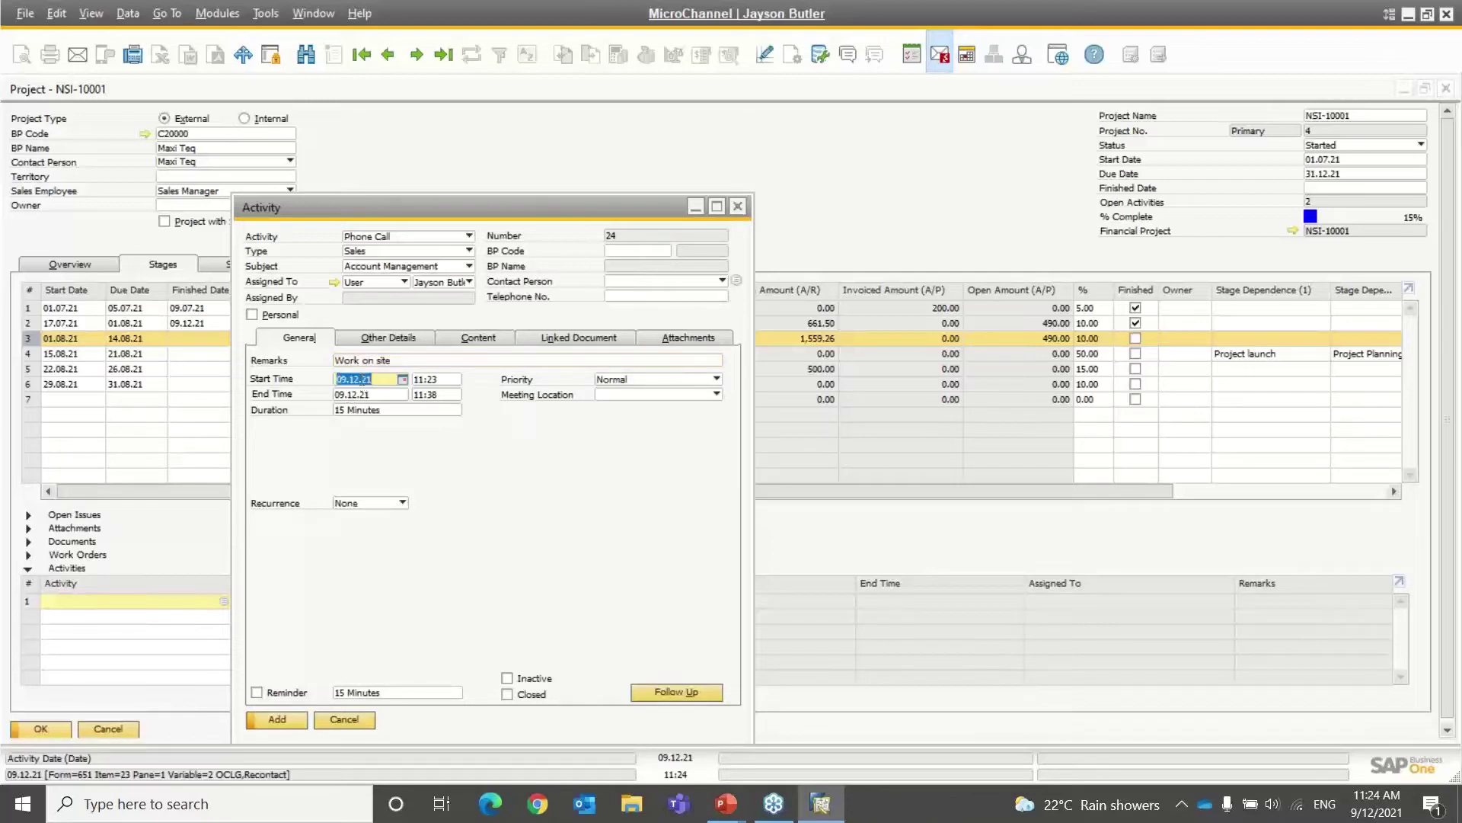
{"action": "left_click", "coordinate": [435, 379]}
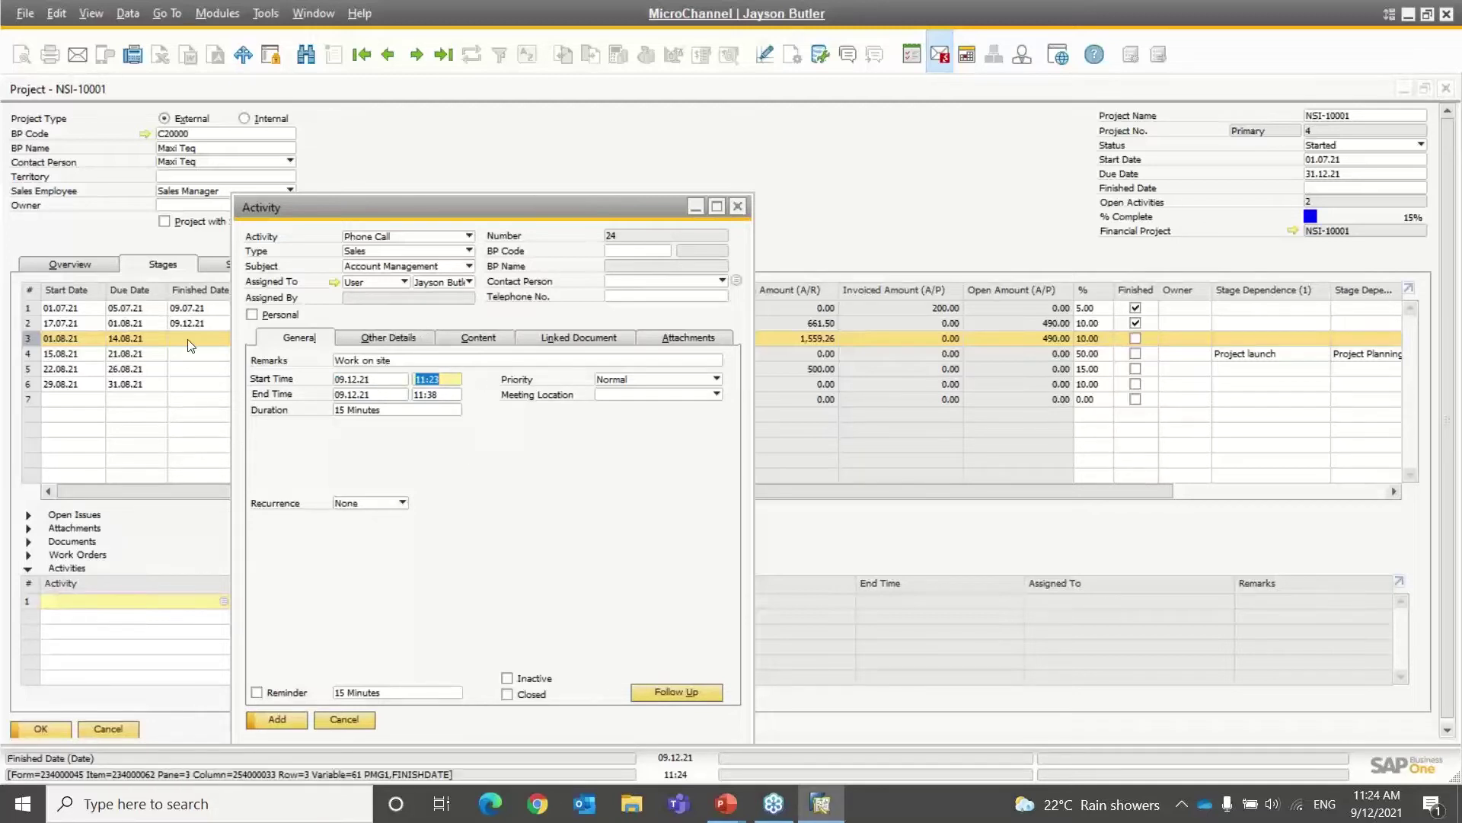
{"action": "left_click", "coordinate": [362, 383]}
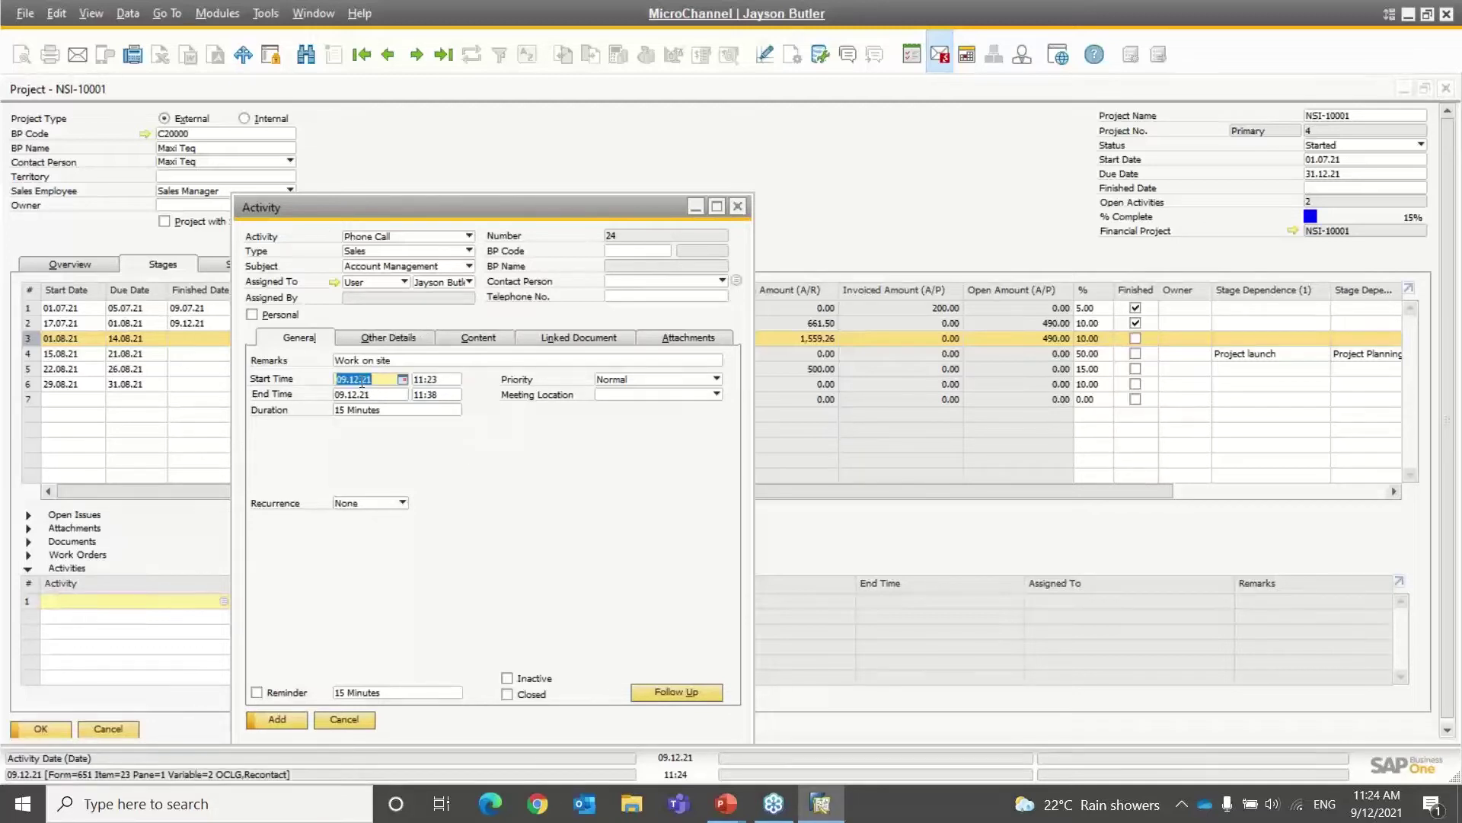
{"action": "type", "text": "0108"}
{"action": "key", "text": "Tab"}
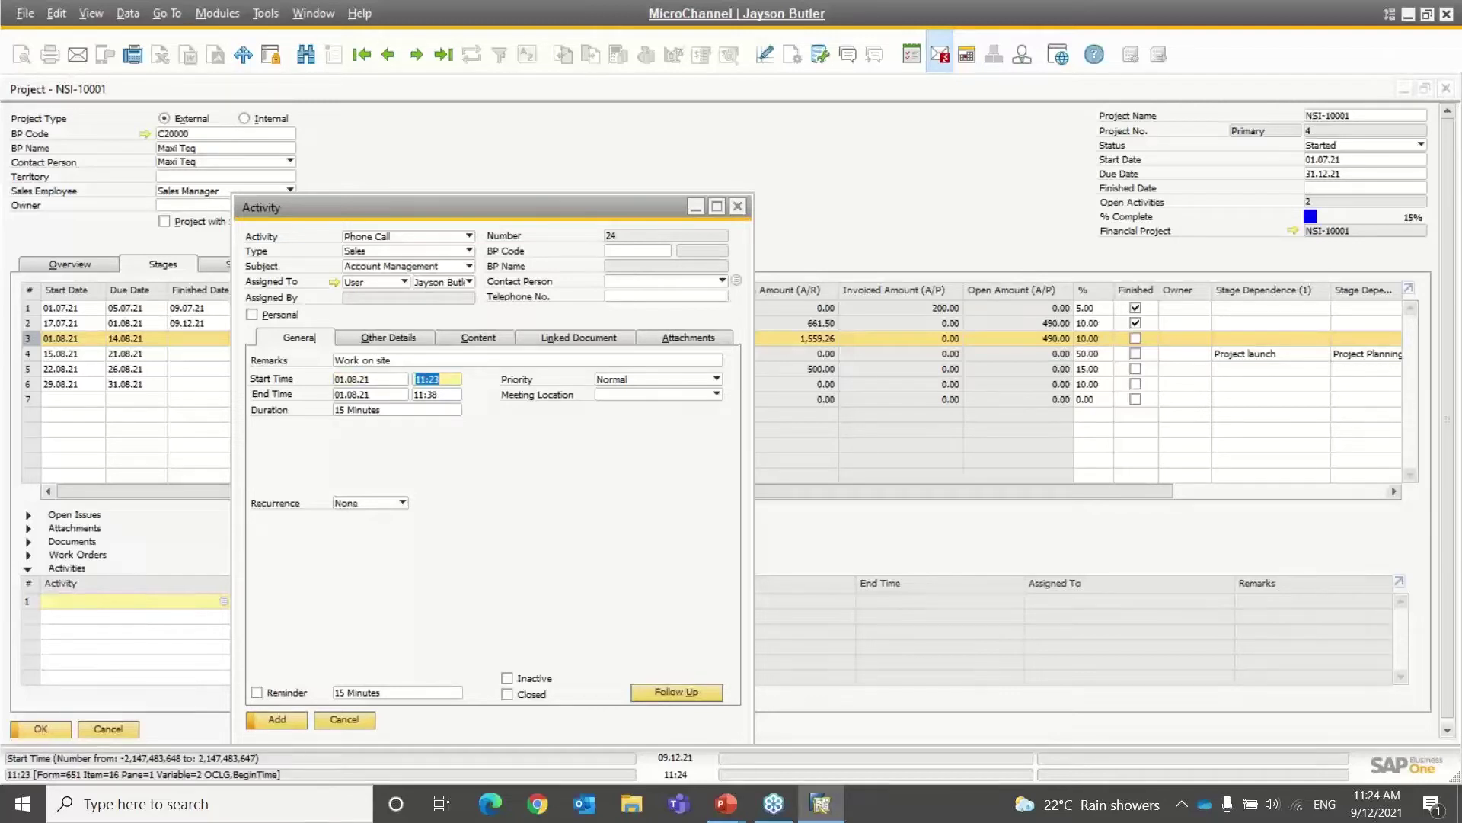
{"action": "type", "text": "14:0"}
{"action": "type", "text": "00"}
{"action": "key", "text": "Tab"}
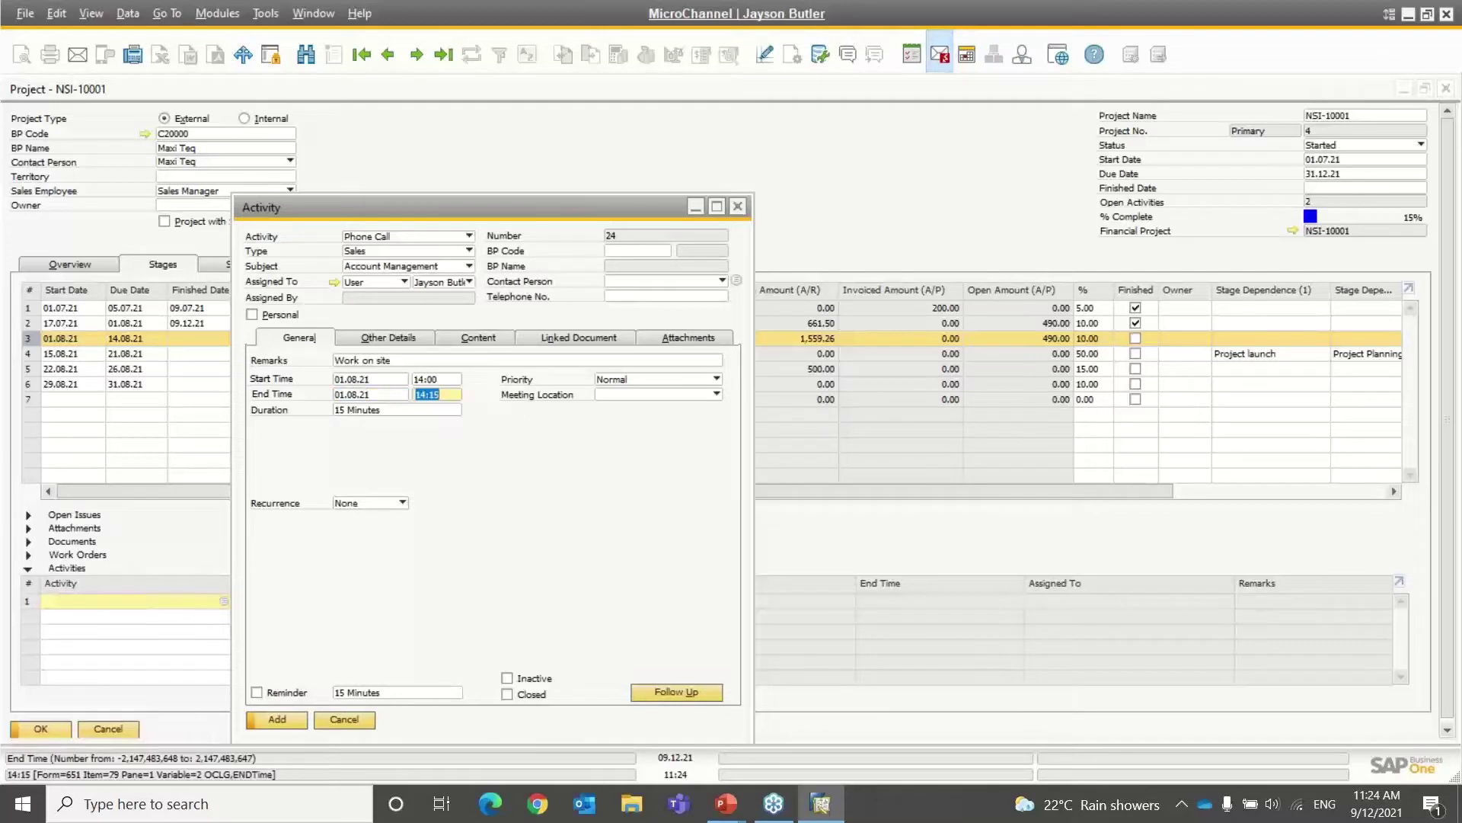
{"action": "type", "text": "1600"}
{"action": "key", "text": "Tab"}
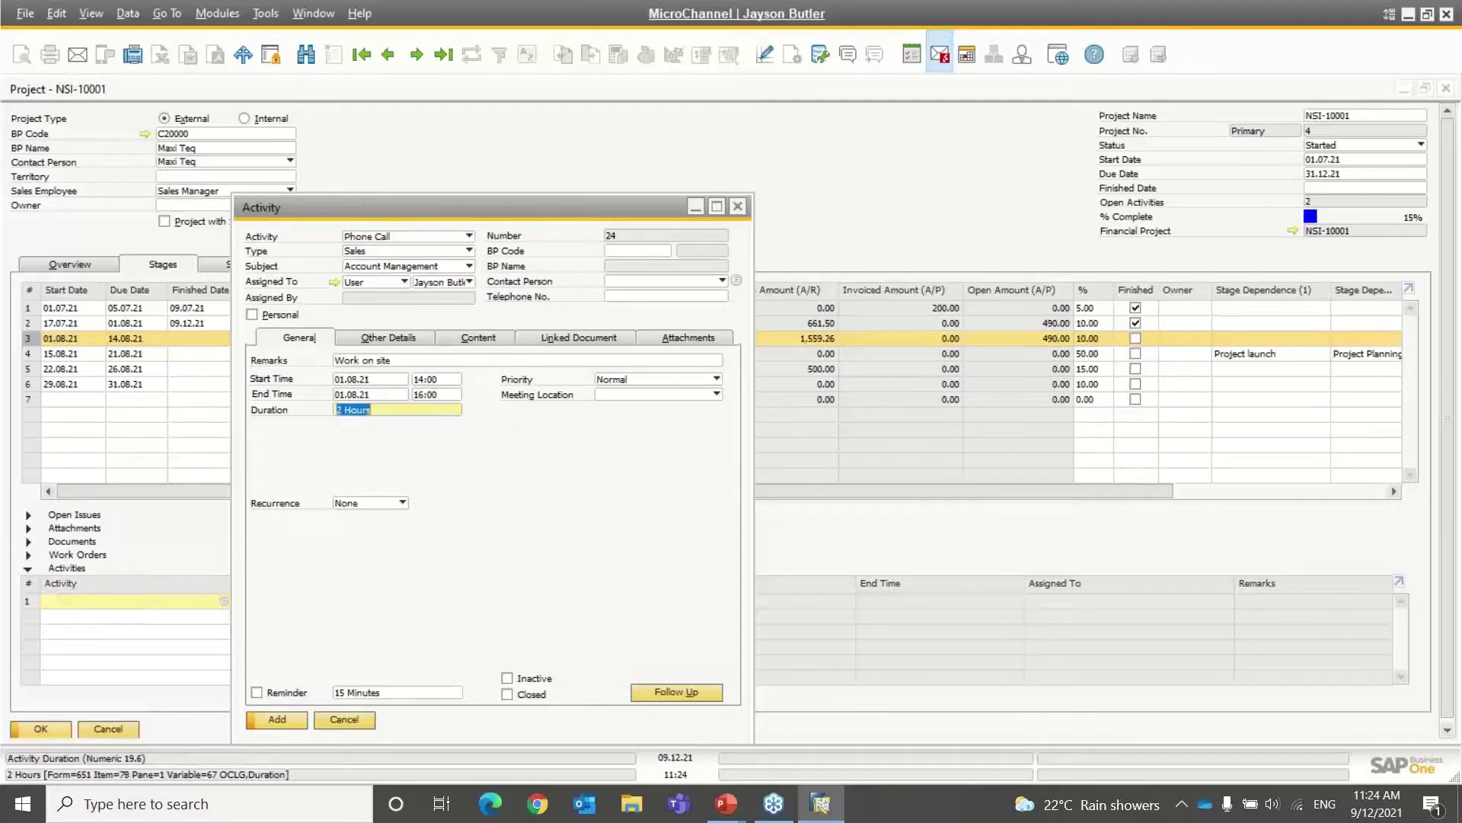
Set the activity's resource activity type to CONS and its financial project to NSI-10001.
{"action": "left_click", "coordinate": [399, 339]}
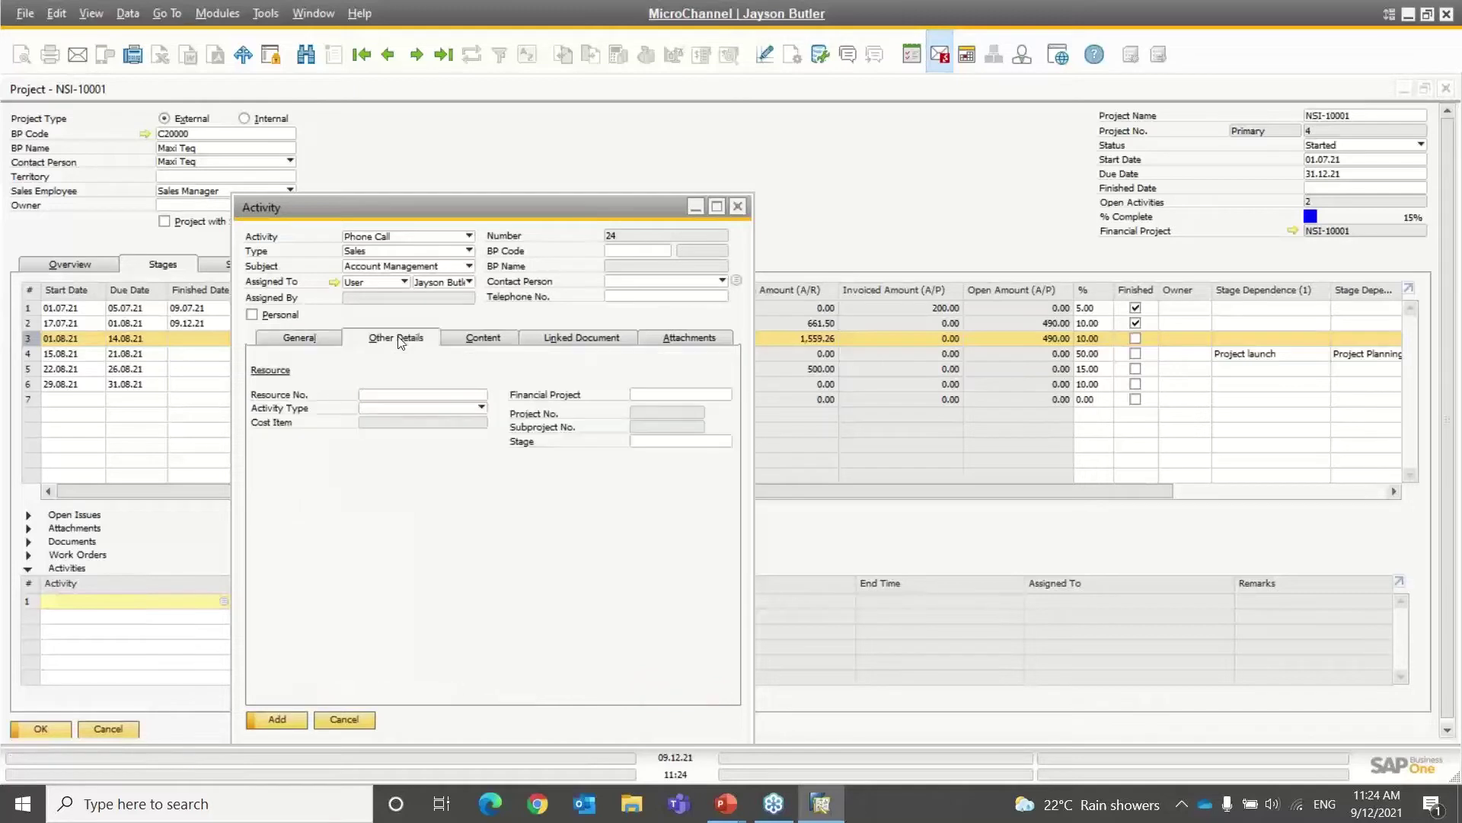
{"action": "left_click", "coordinate": [400, 411]}
{"action": "left_click", "coordinate": [381, 423]}
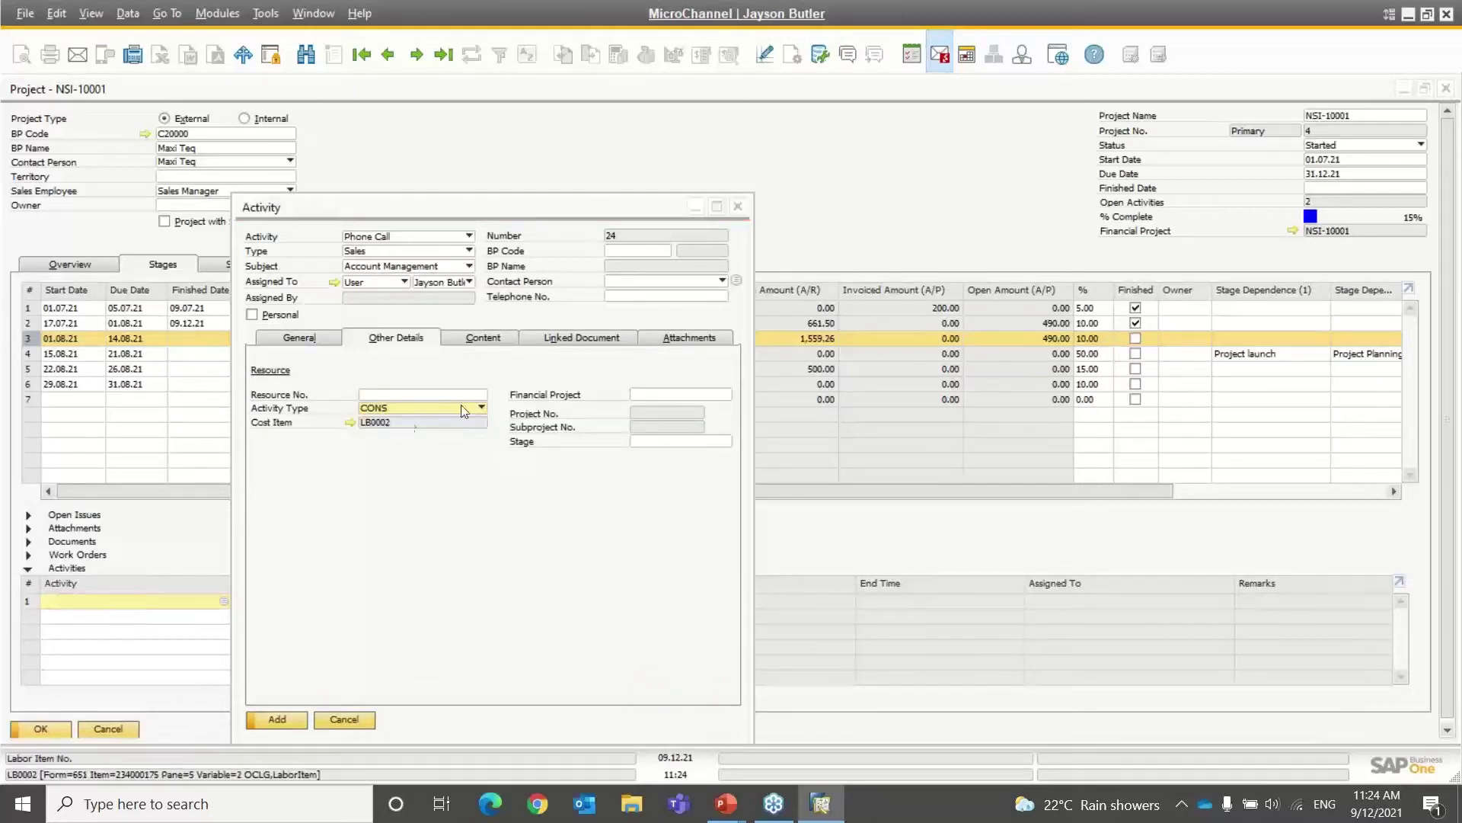
{"action": "left_click", "coordinate": [668, 395]}
{"action": "key", "text": "Tab"}
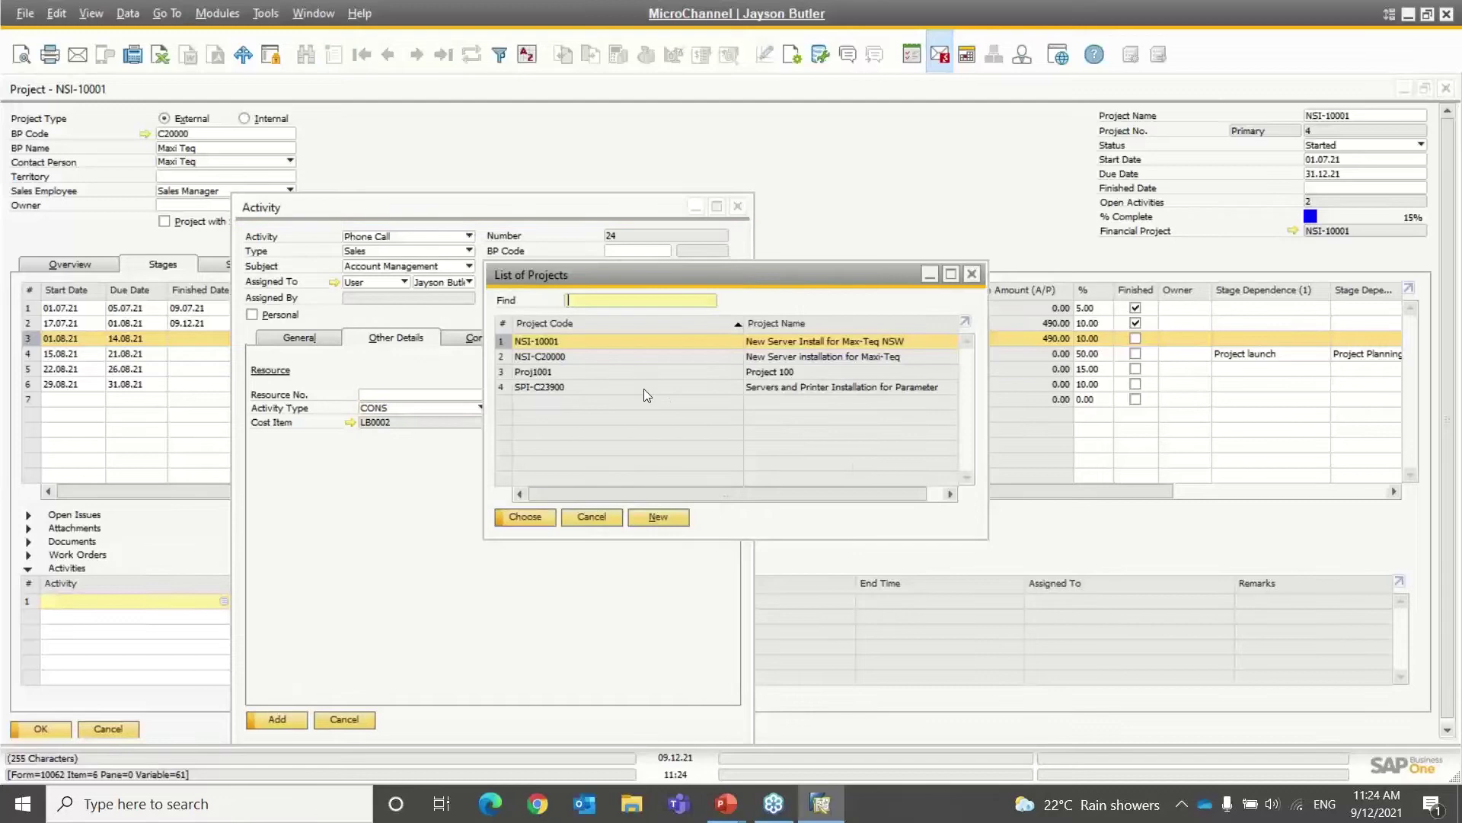
{"action": "double_click", "coordinate": [537, 349]}
Assign the activity to stage 4-3 of NSI-10001, chosen from all stages, and add it.
{"action": "left_click", "coordinate": [647, 435]}
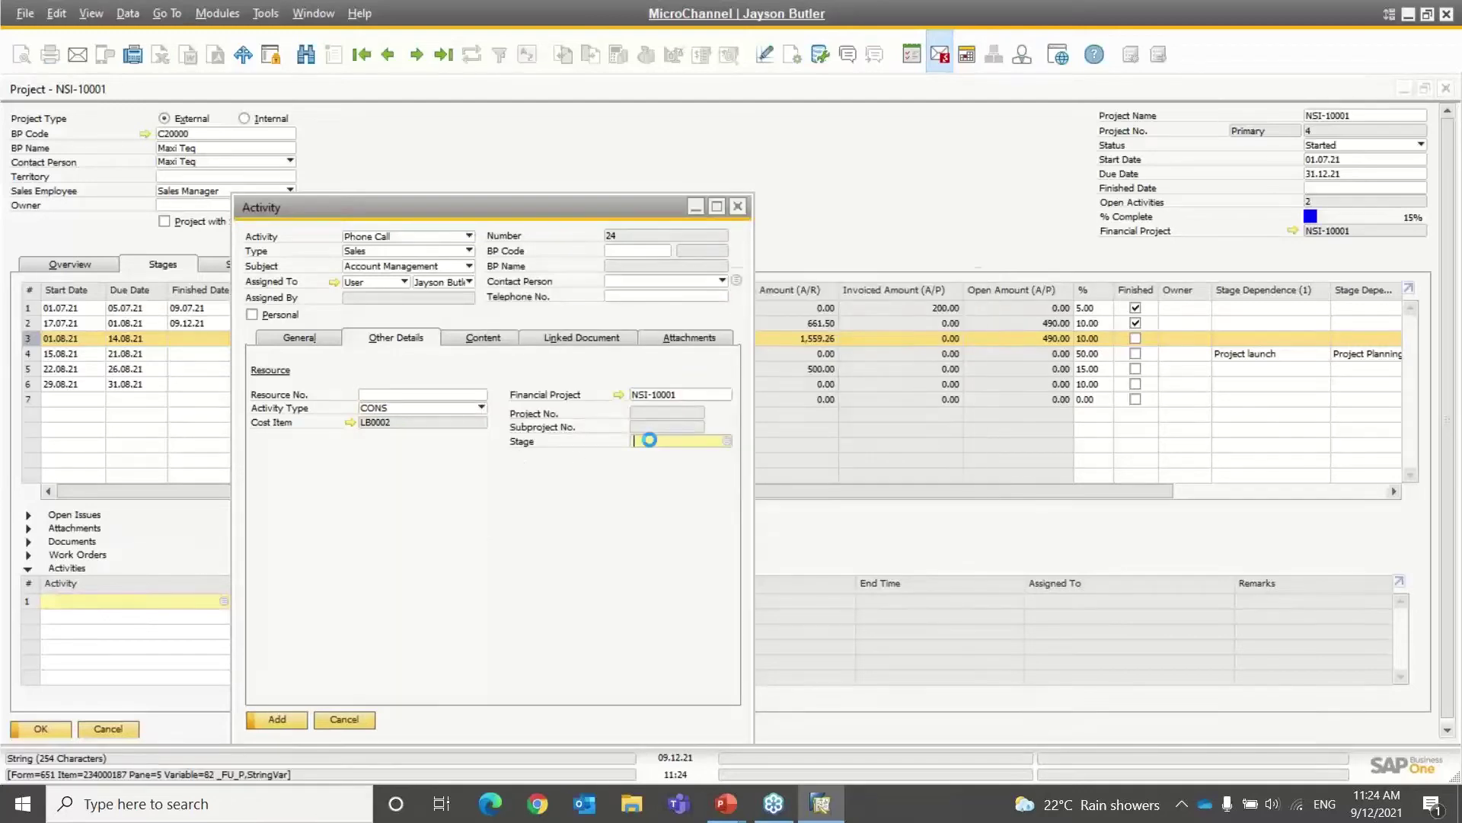
{"action": "key", "text": "Tab"}
{"action": "left_click", "coordinate": [767, 307]}
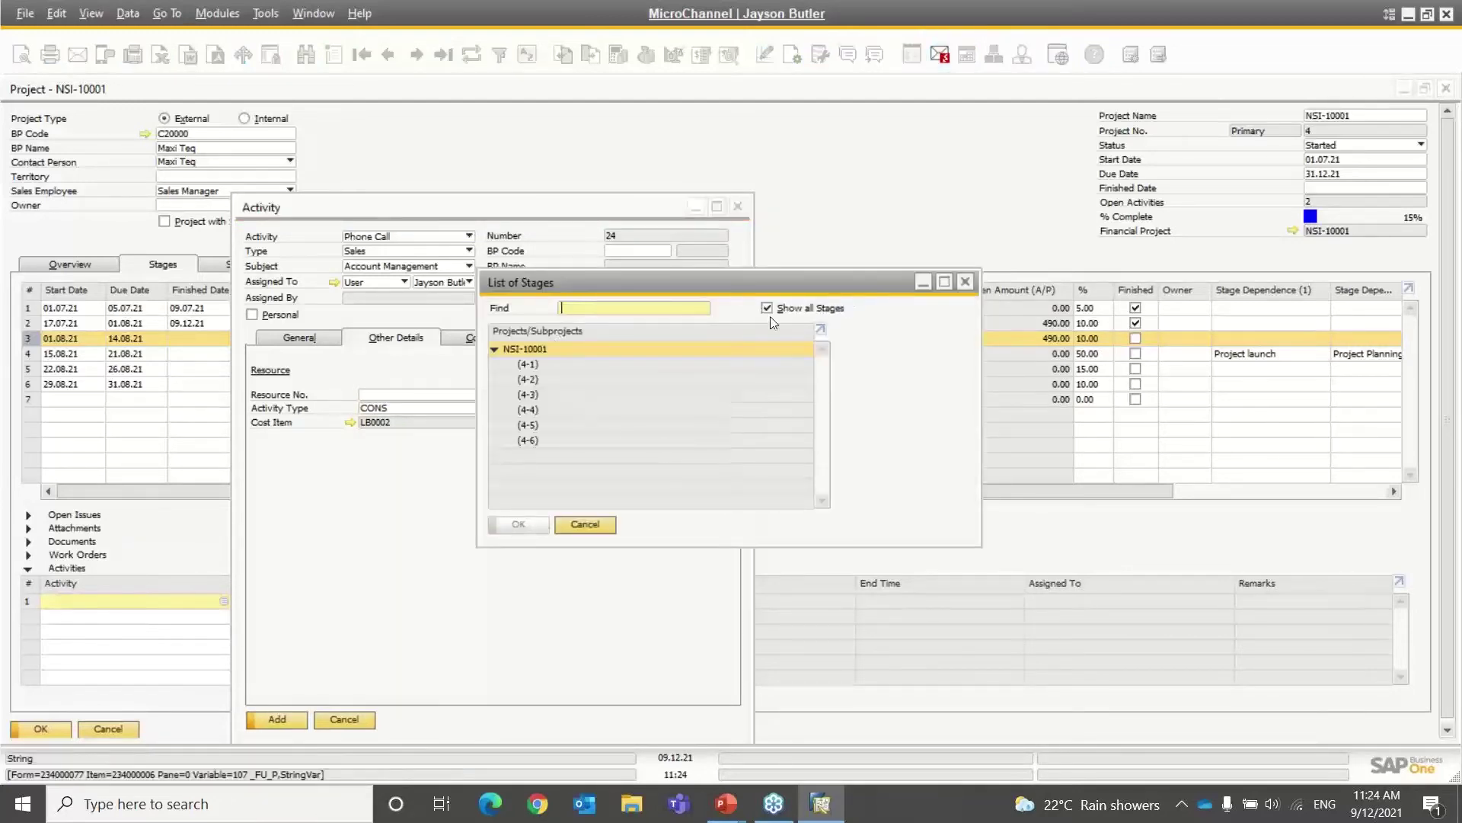
{"action": "left_click", "coordinate": [532, 395]}
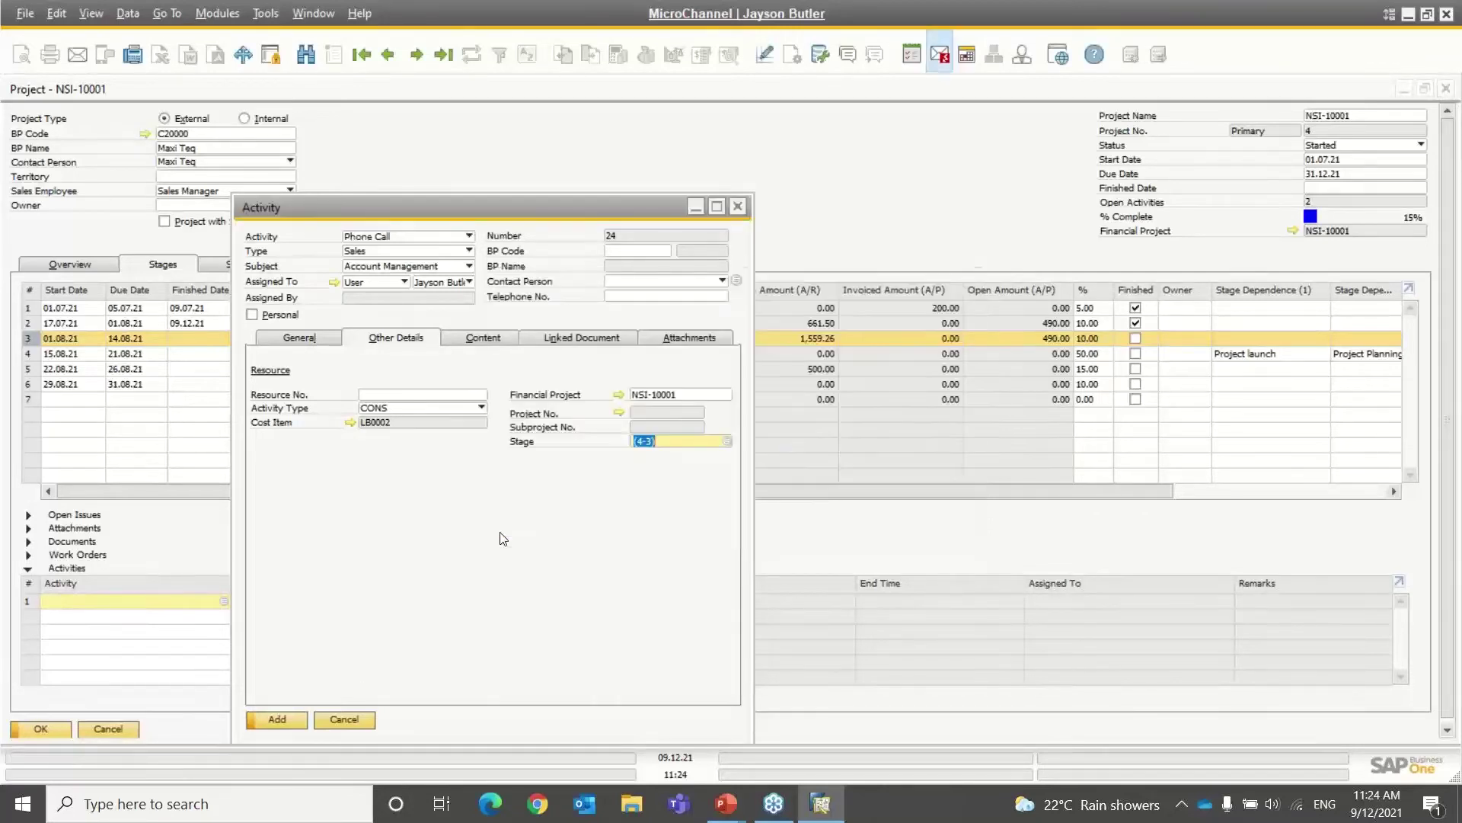
{"action": "left_click", "coordinate": [499, 529]}
{"action": "left_click", "coordinate": [274, 720]}
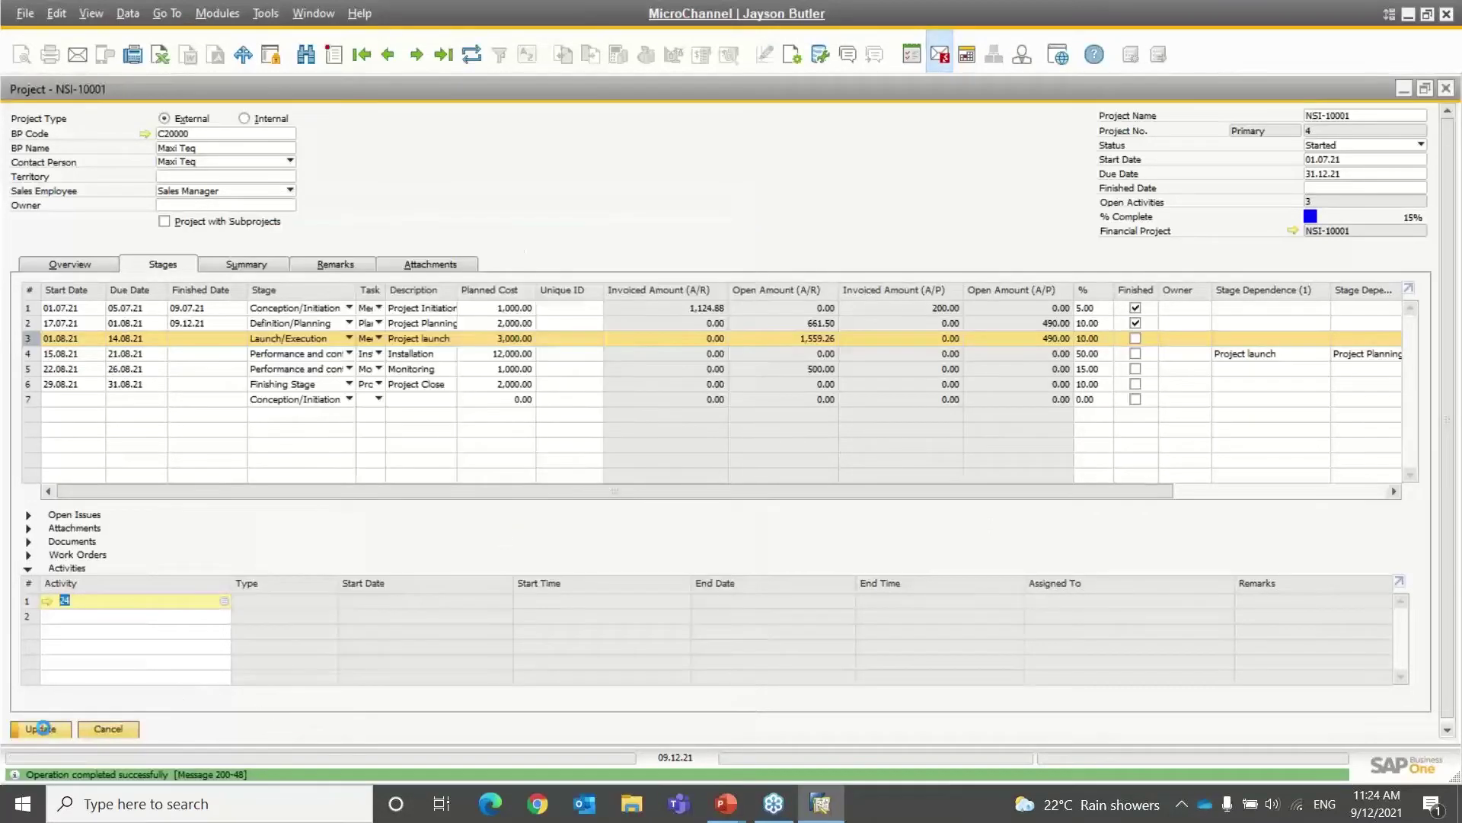
Try to update the project, then reload it without saving and without assigning the listed goods documents.
{"action": "left_click", "coordinate": [42, 728]}
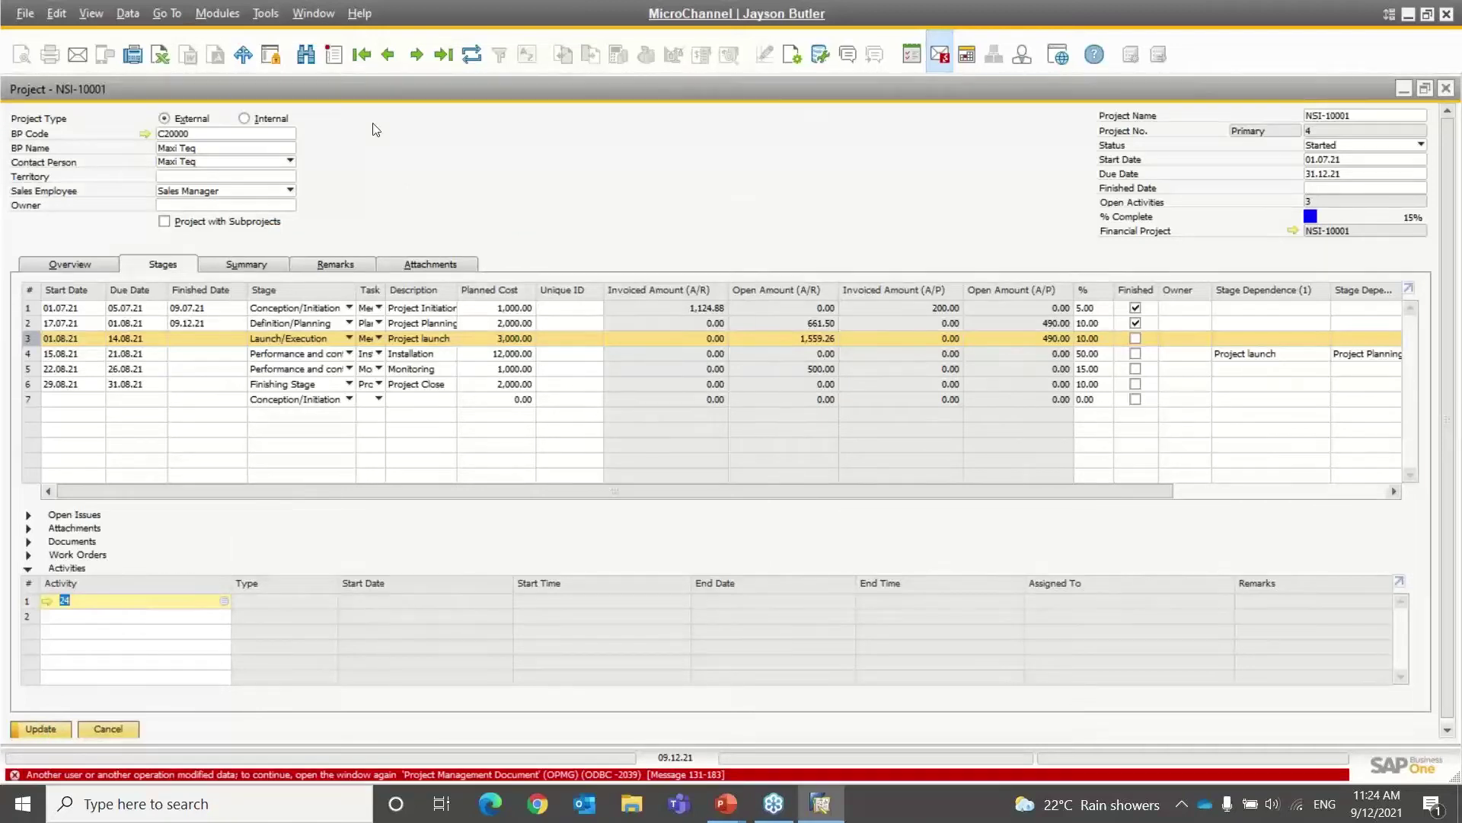
{"action": "left_click", "coordinate": [466, 57]}
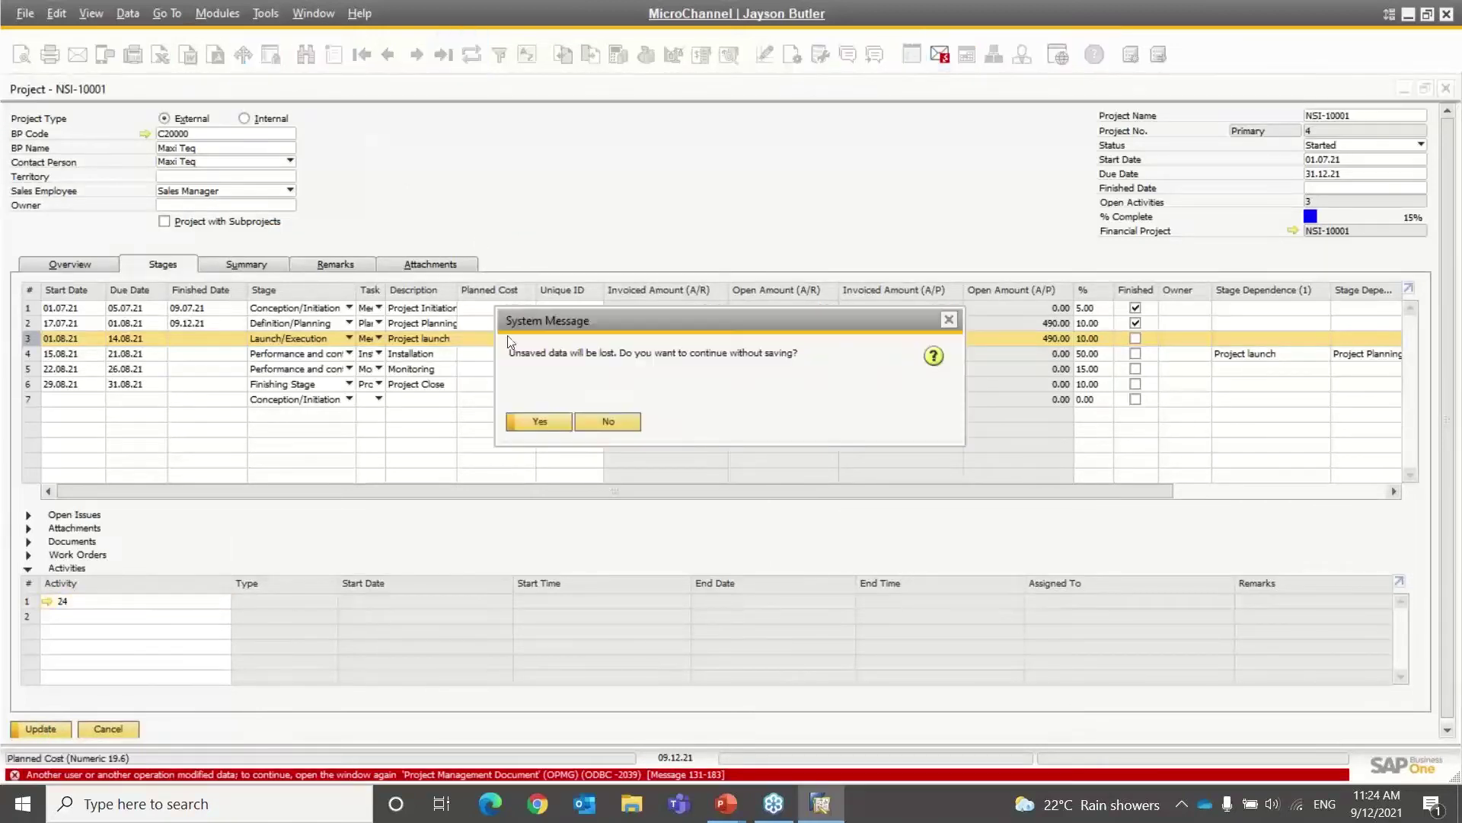
{"action": "left_click", "coordinate": [539, 423]}
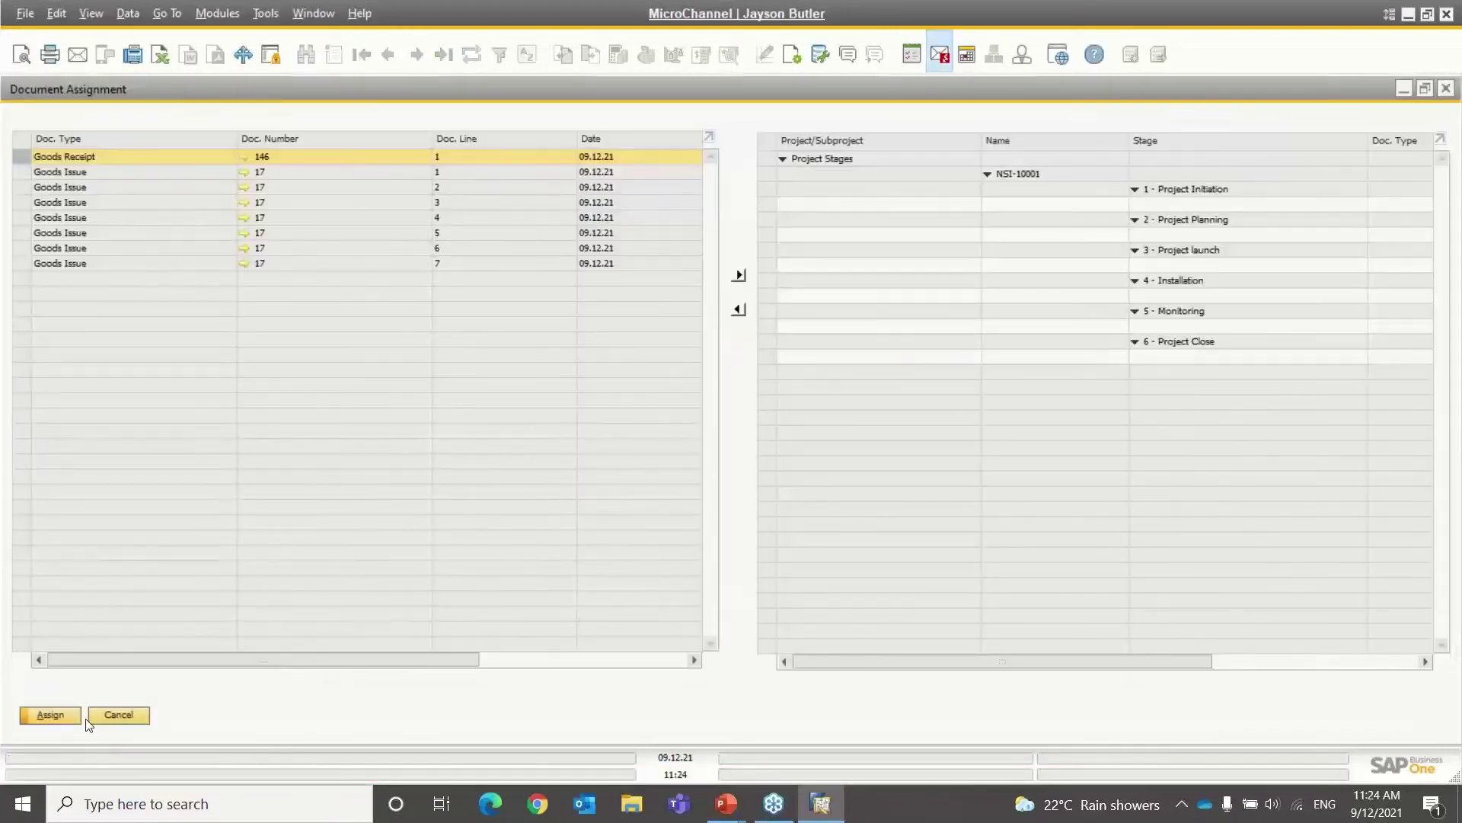
{"action": "left_click", "coordinate": [114, 716]}
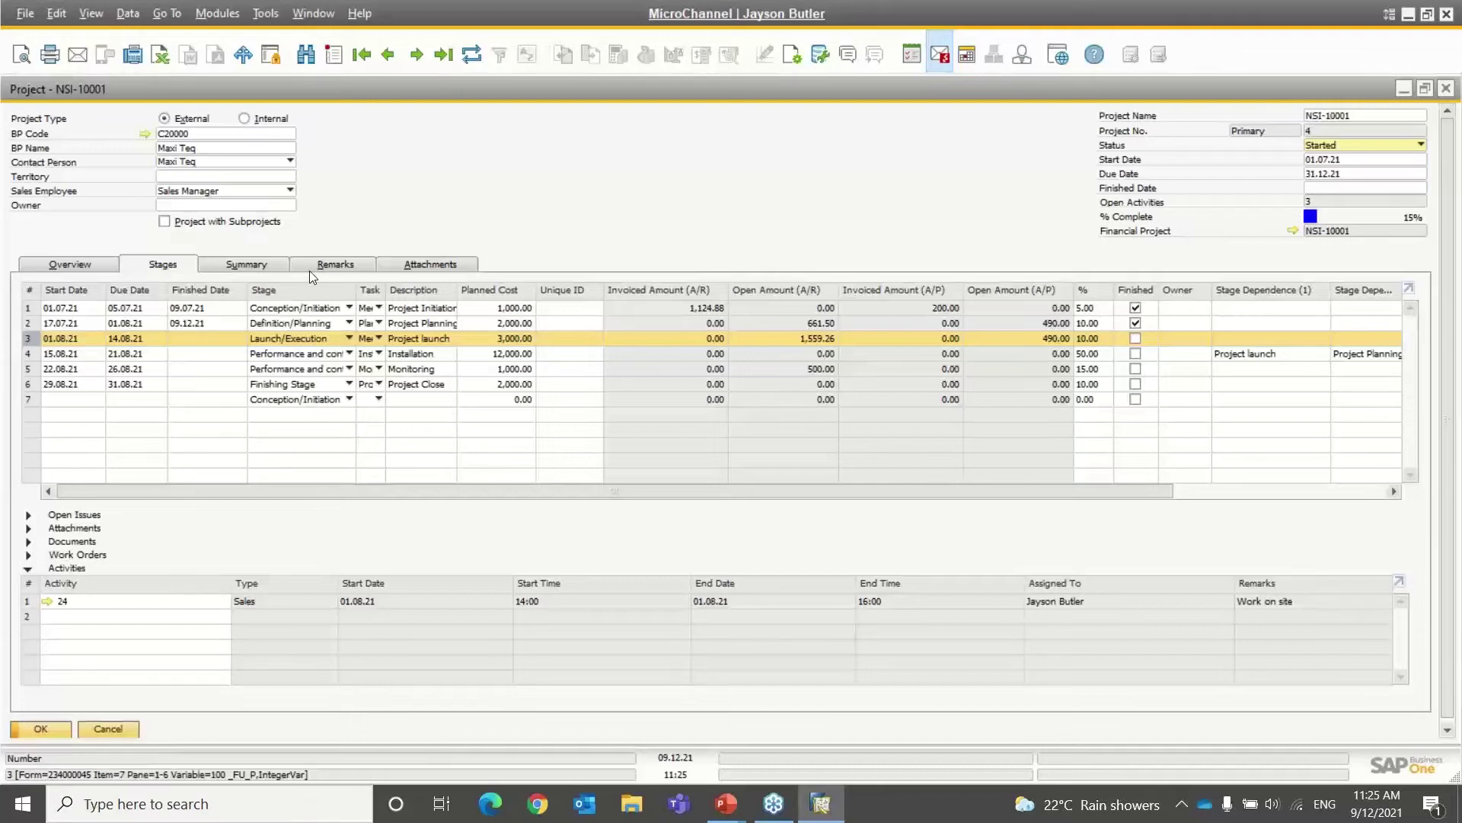
Compare the budget in the project summary with the planned costs and A/P amounts of the individual stages.
{"action": "left_click", "coordinate": [246, 263]}
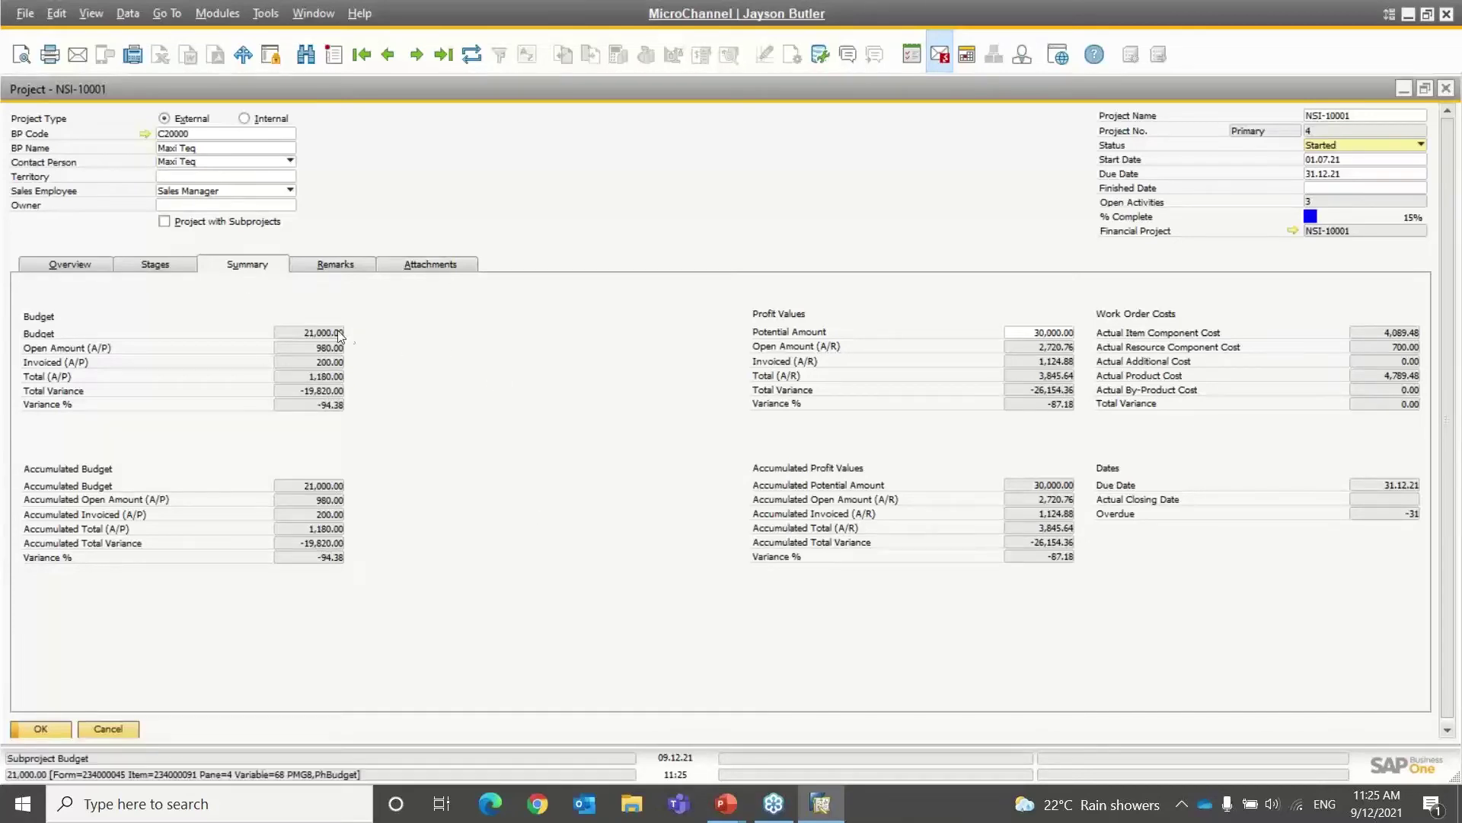
{"action": "key", "text": "ctrl"}
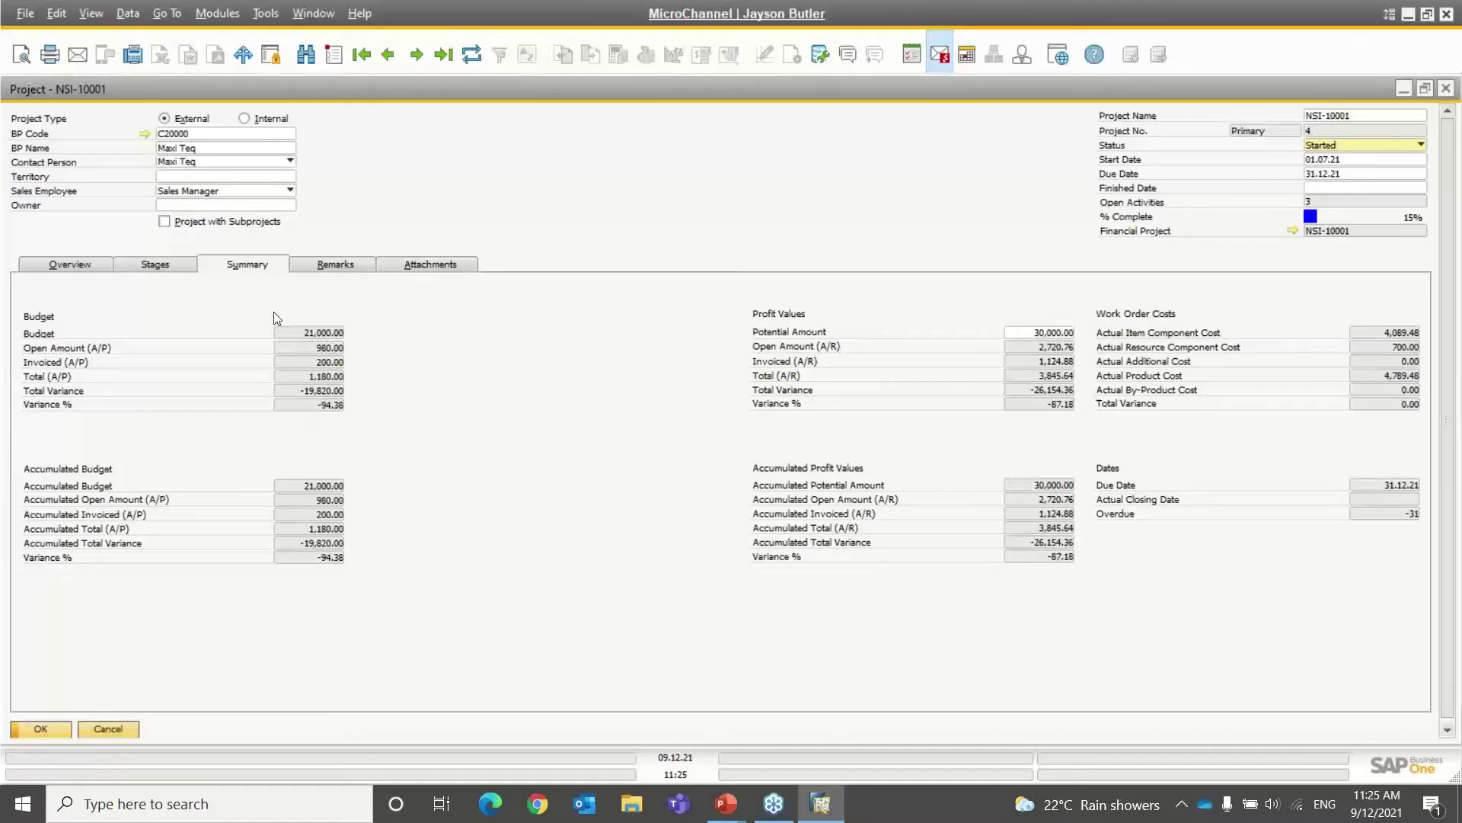
{"action": "left_click", "coordinate": [170, 266]}
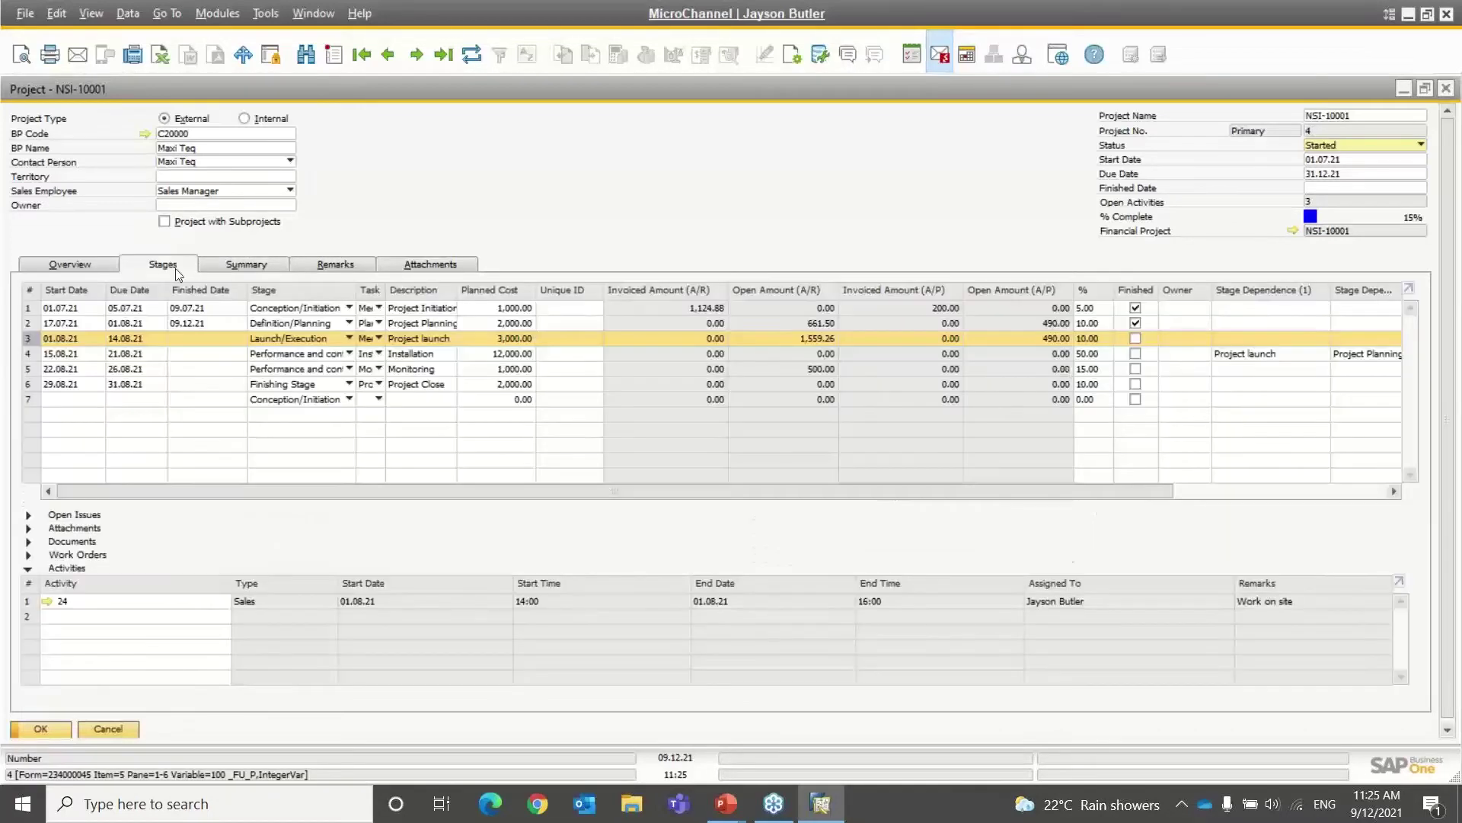
{"action": "left_click", "coordinate": [519, 308]}
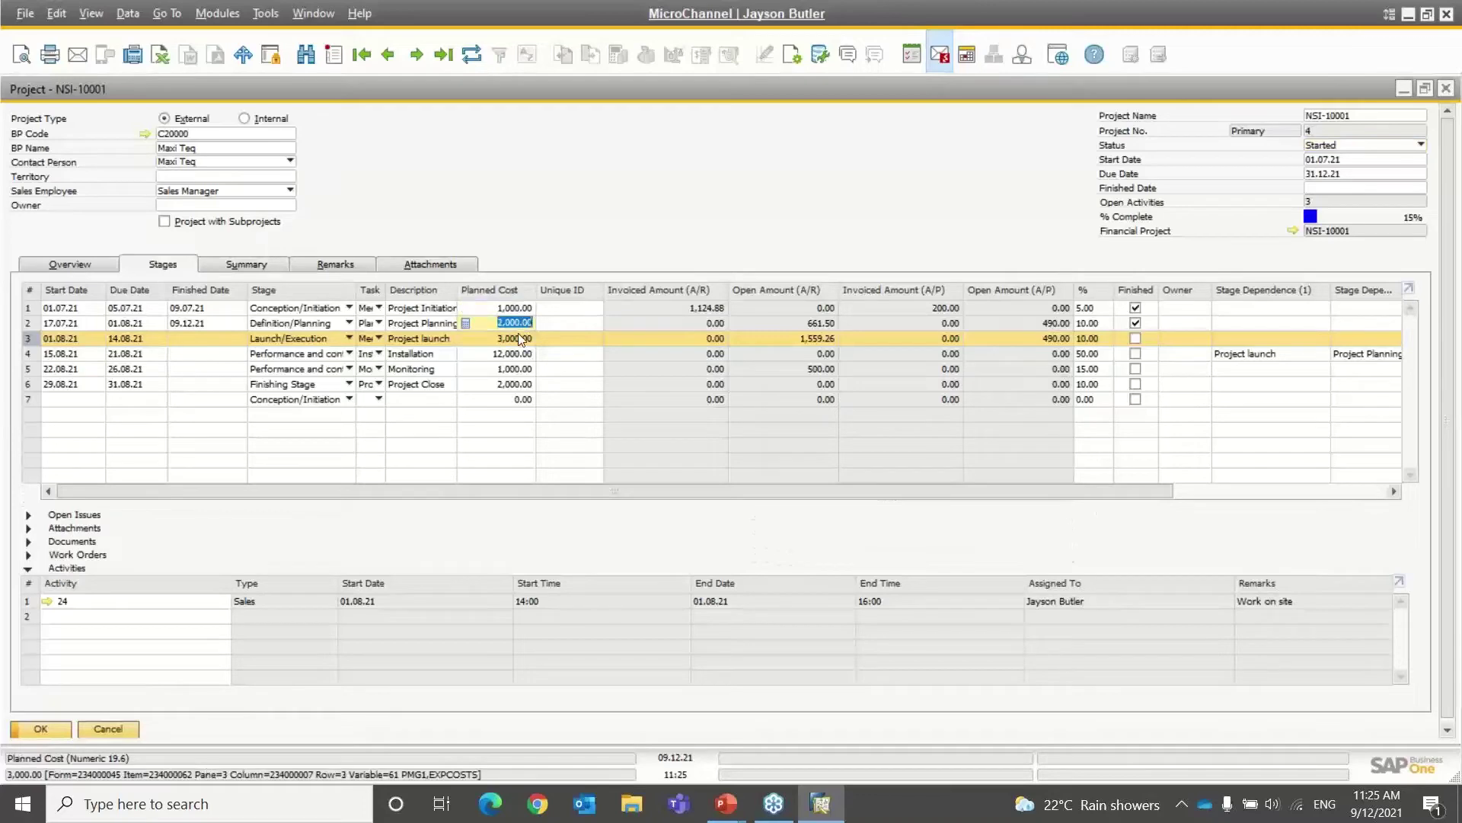
{"action": "left_click", "coordinate": [518, 369]}
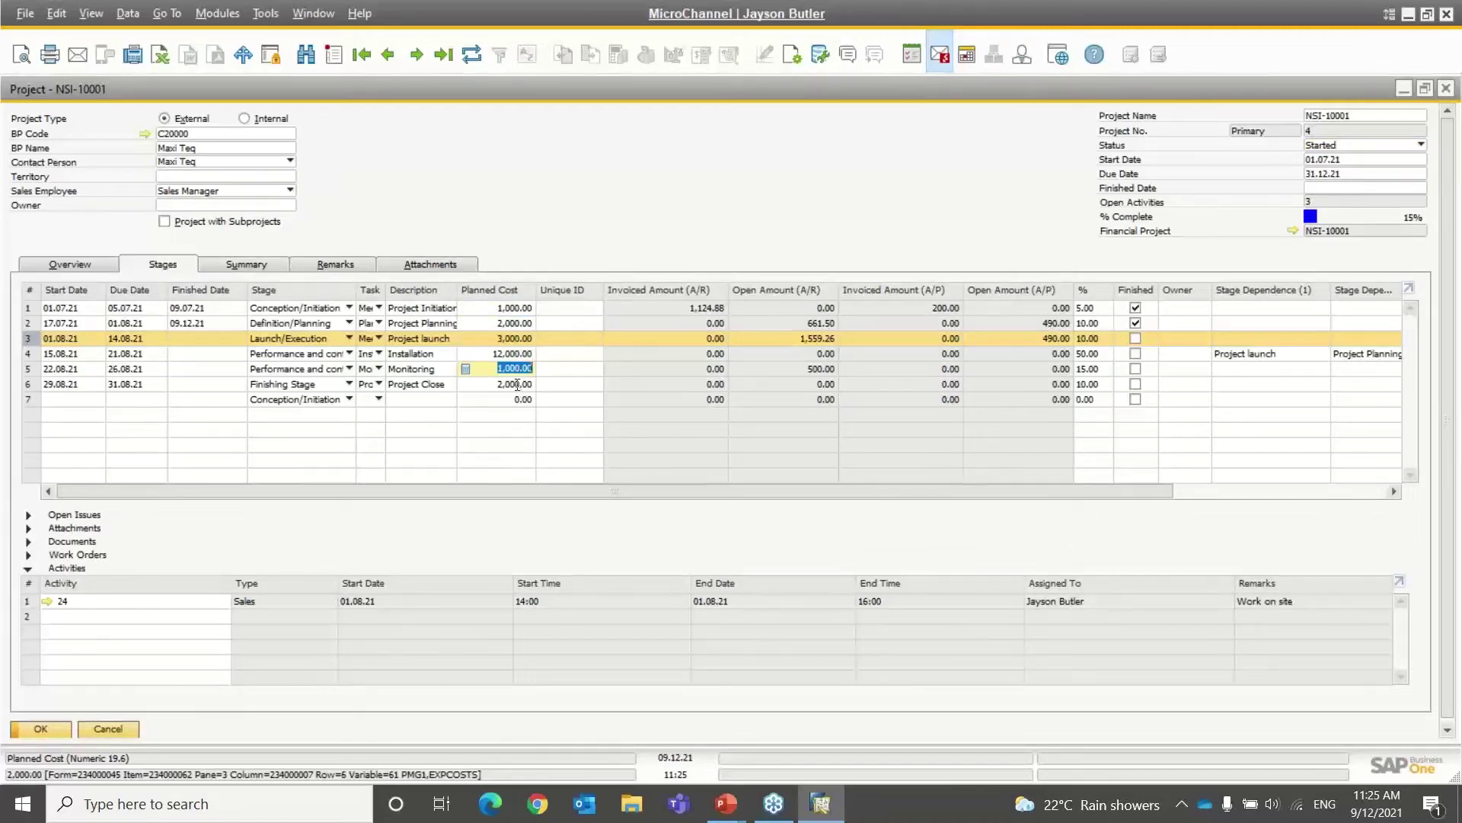
{"action": "left_click", "coordinate": [518, 384]}
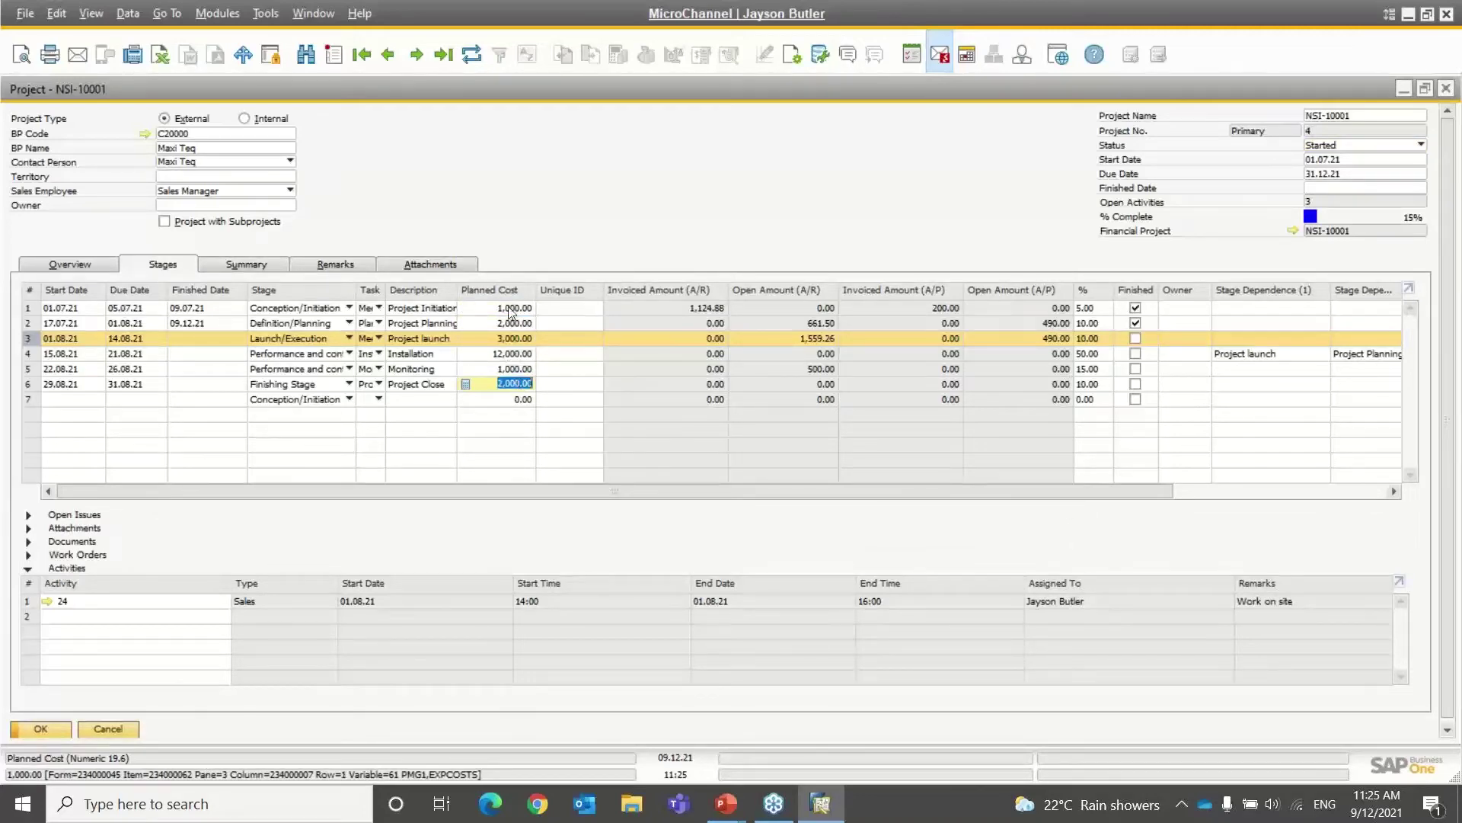
{"action": "left_click", "coordinate": [253, 262]}
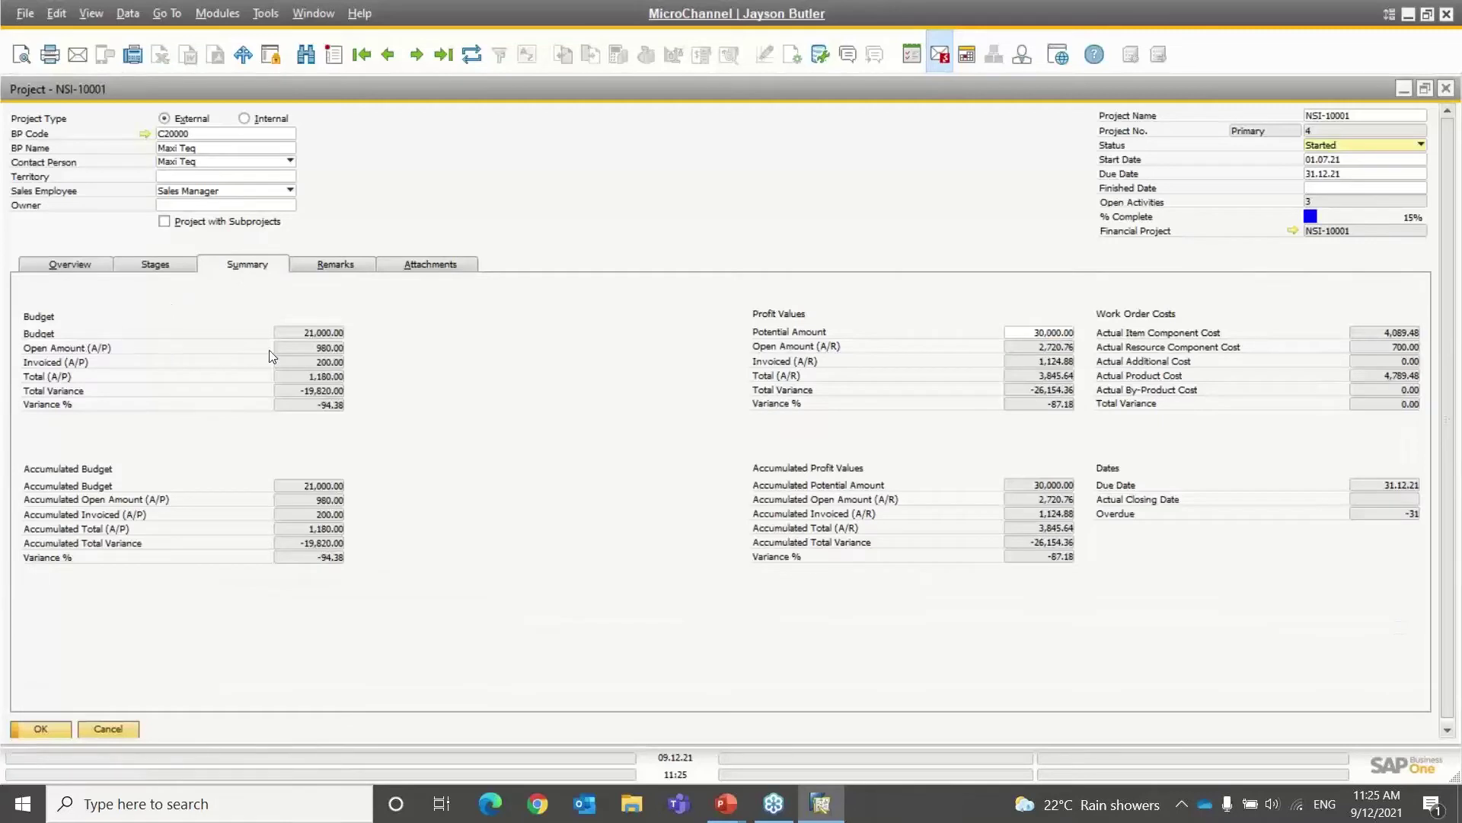
{"action": "left_click", "coordinate": [161, 263]}
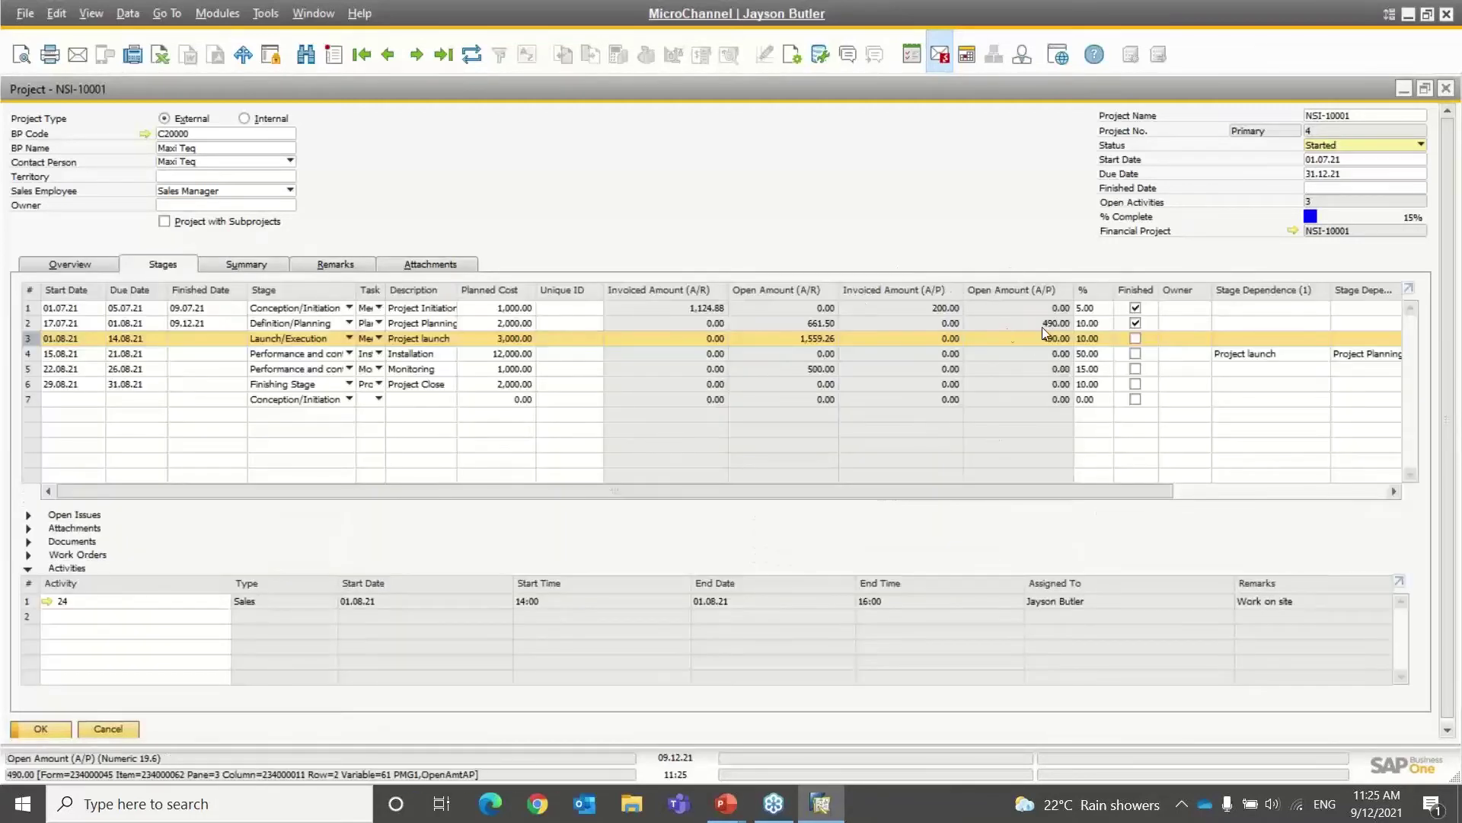
Review the project's profit values and work order costs in the summary, along with its remarks, attachments and stages.
{"action": "left_click", "coordinate": [249, 265]}
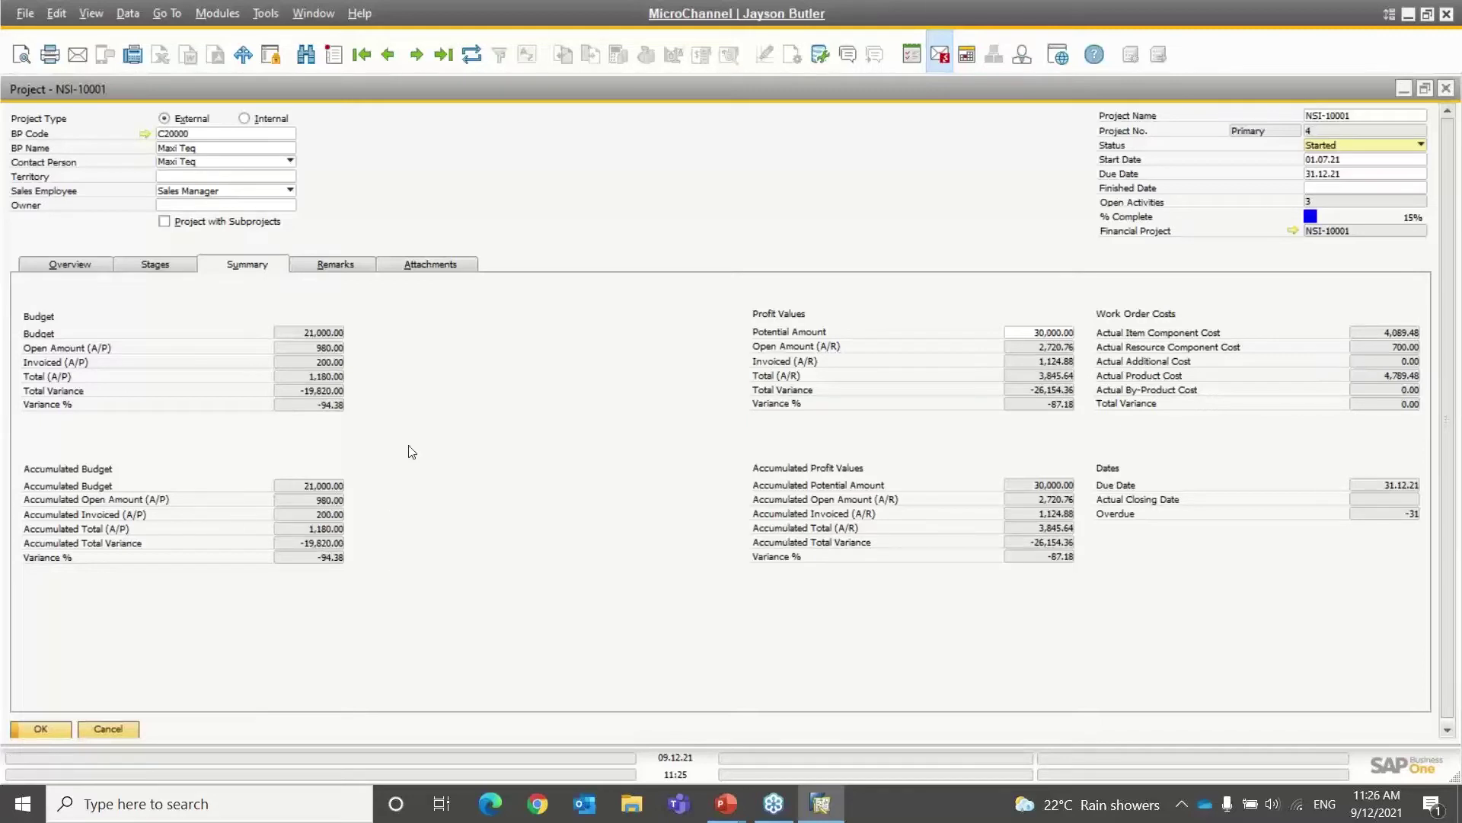
{"action": "left_click", "coordinate": [1029, 335]}
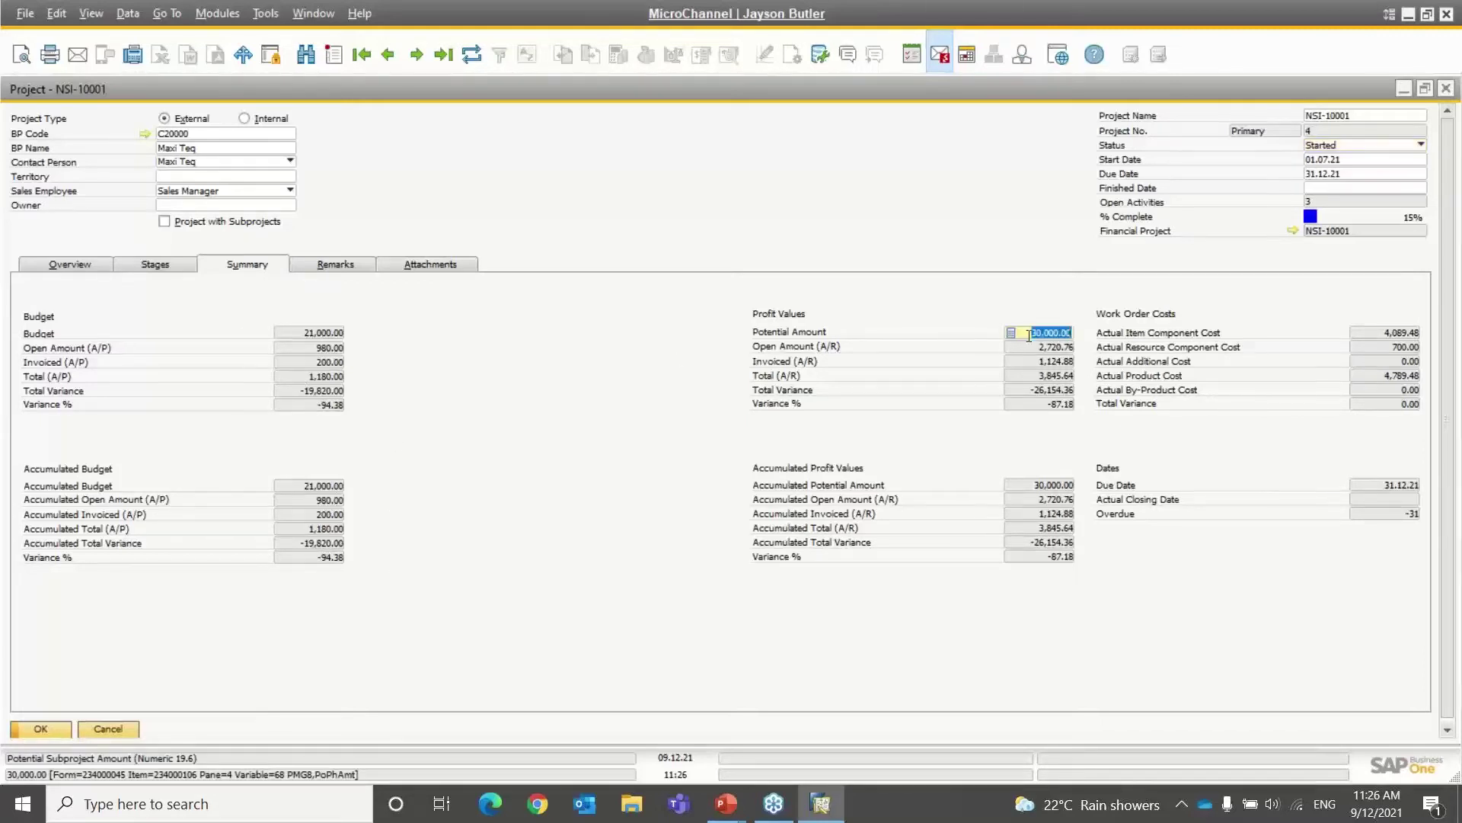
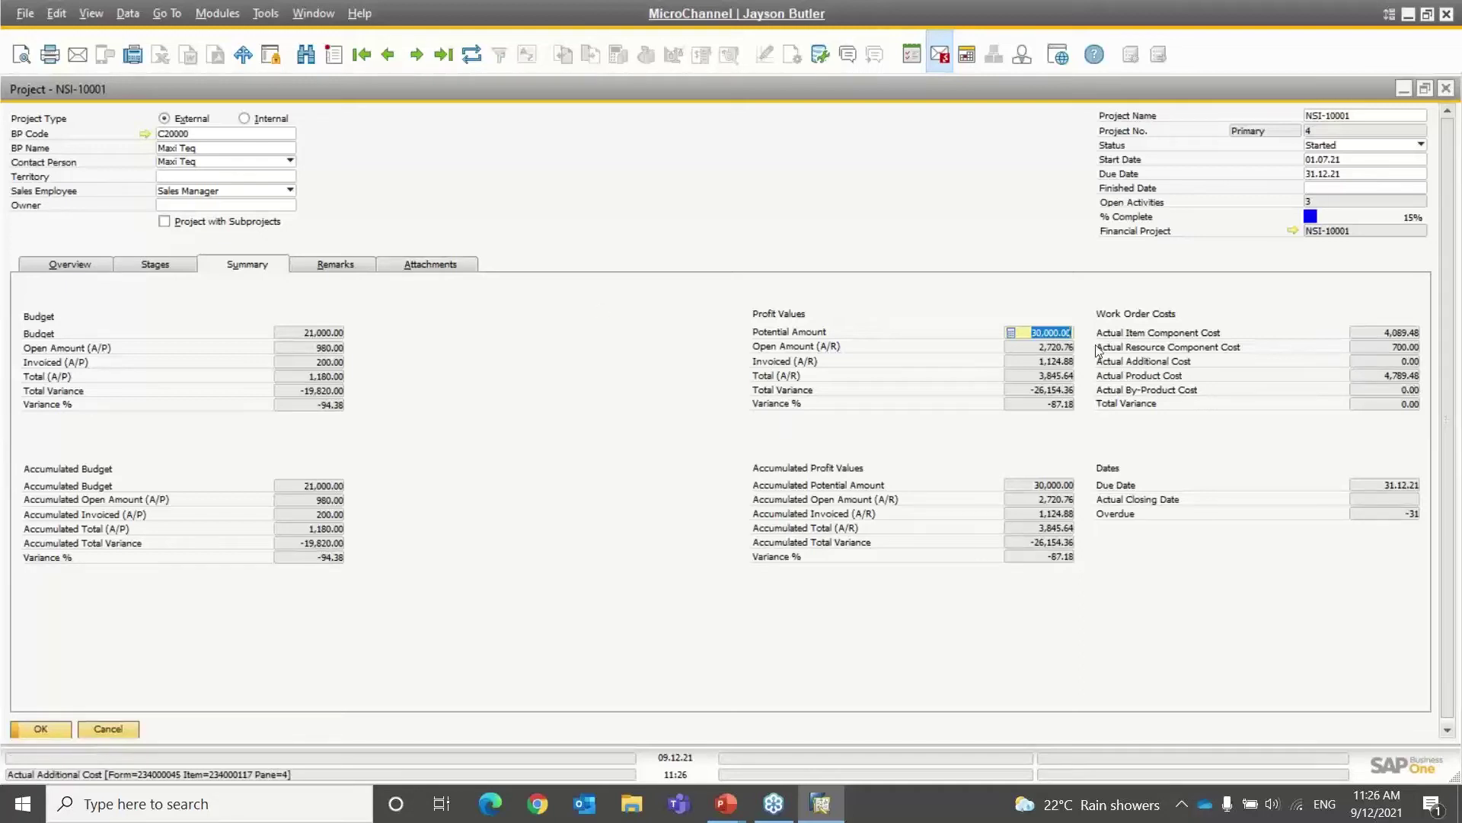
{"action": "left_click", "coordinate": [340, 267]}
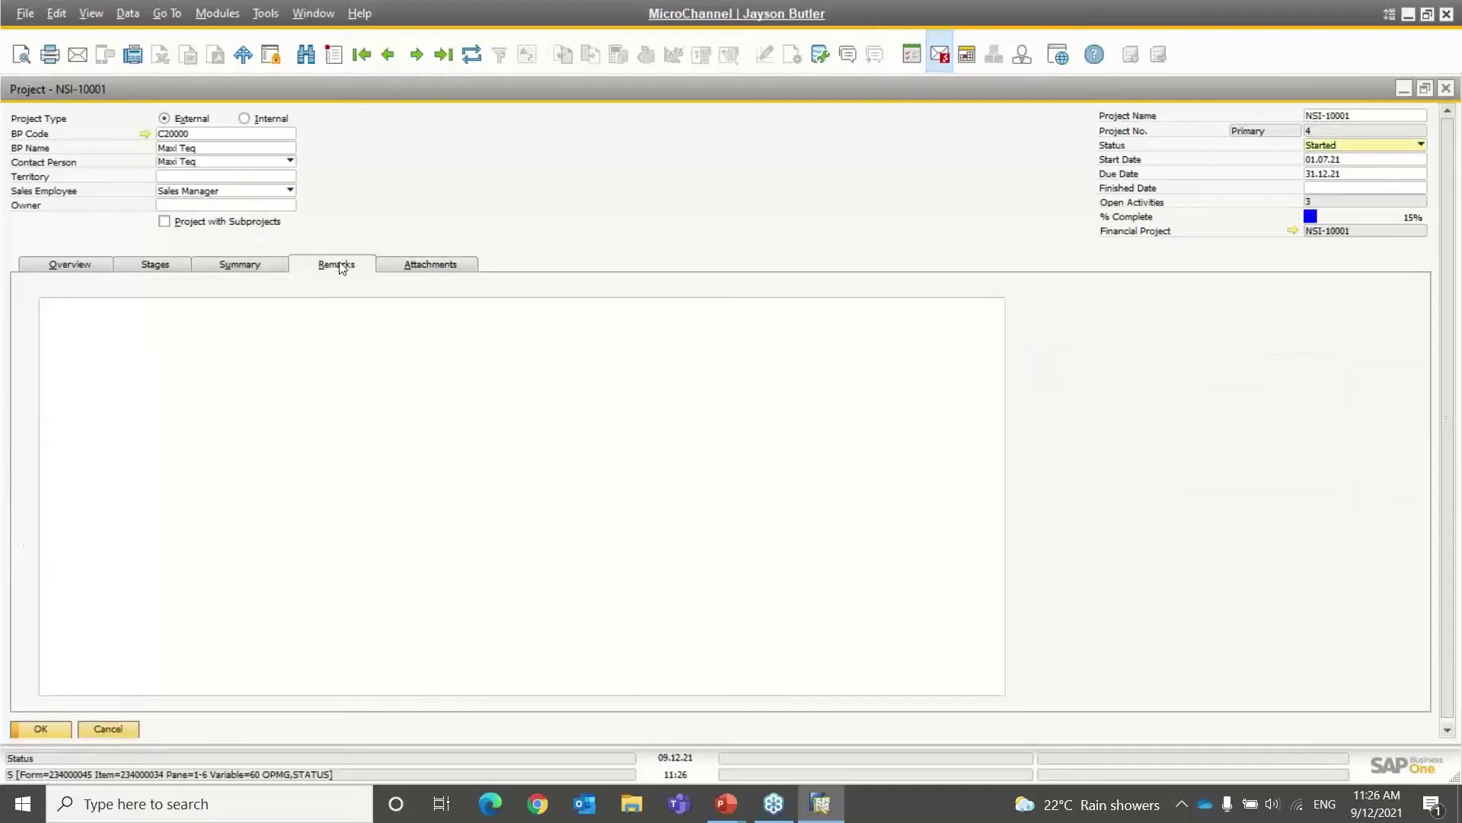
{"action": "left_click", "coordinate": [271, 332]}
{"action": "left_click", "coordinate": [434, 265]}
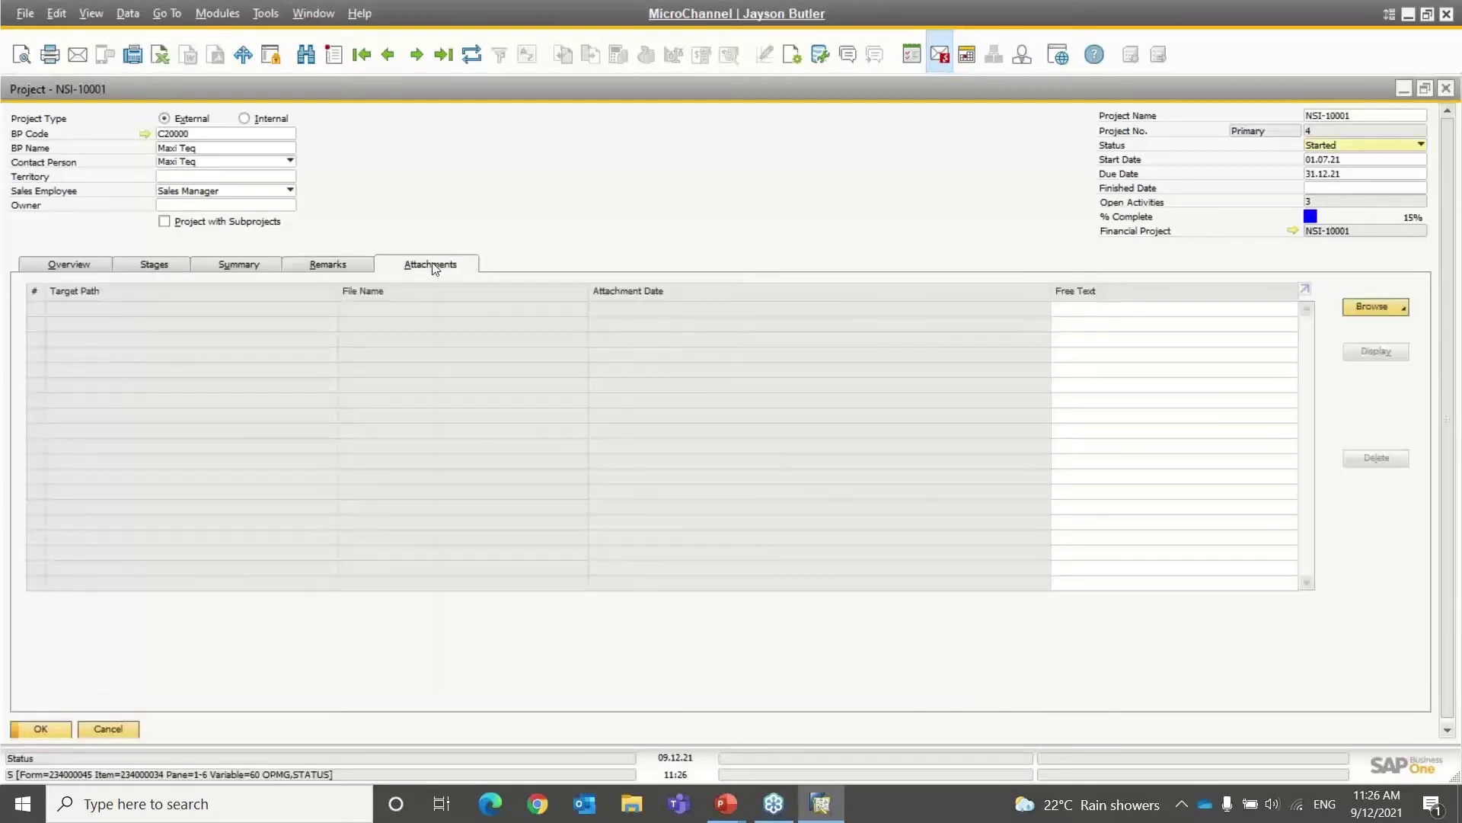
{"action": "left_click", "coordinate": [245, 270]}
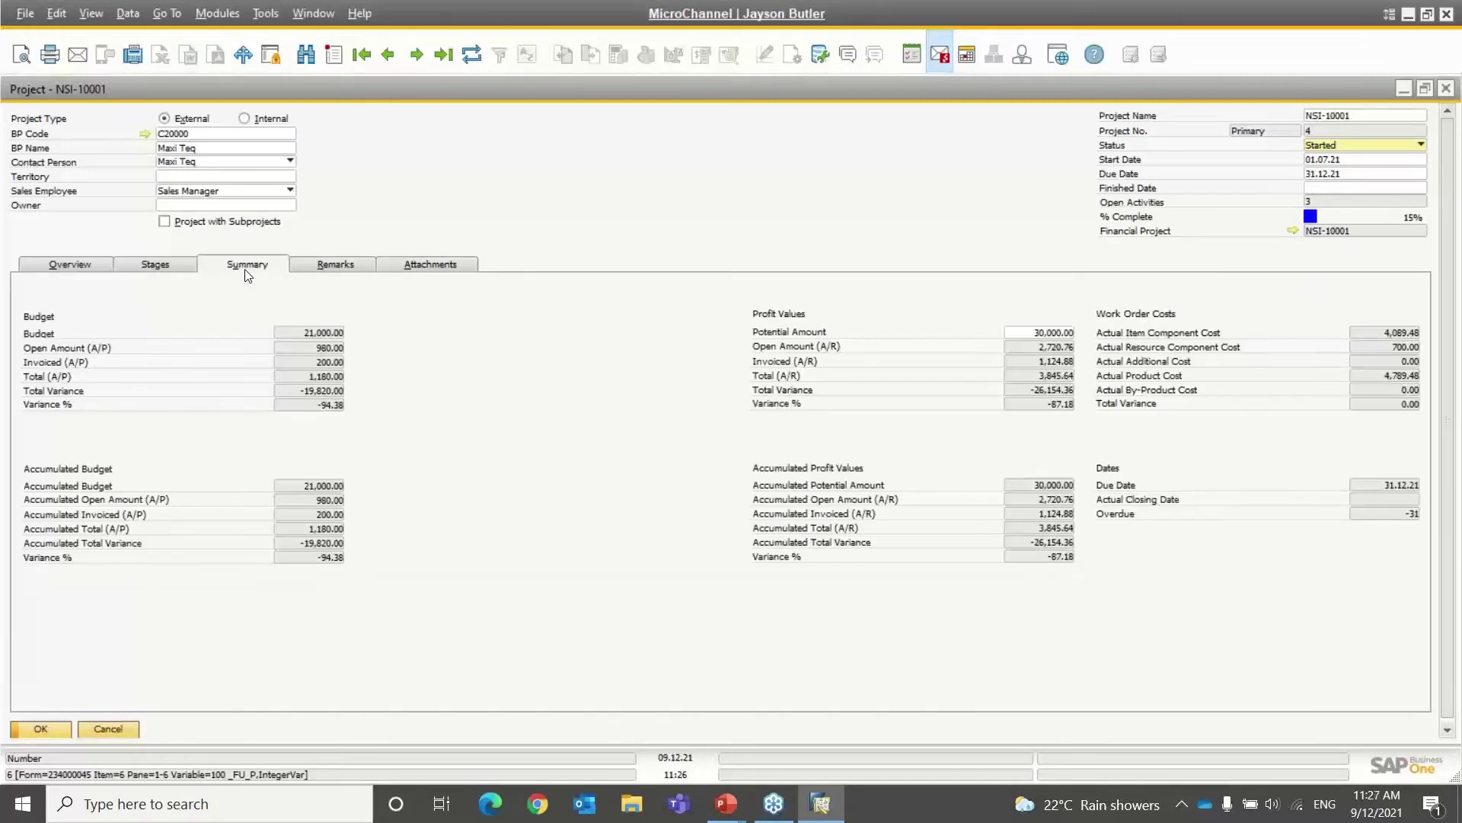
{"action": "left_click", "coordinate": [428, 272]}
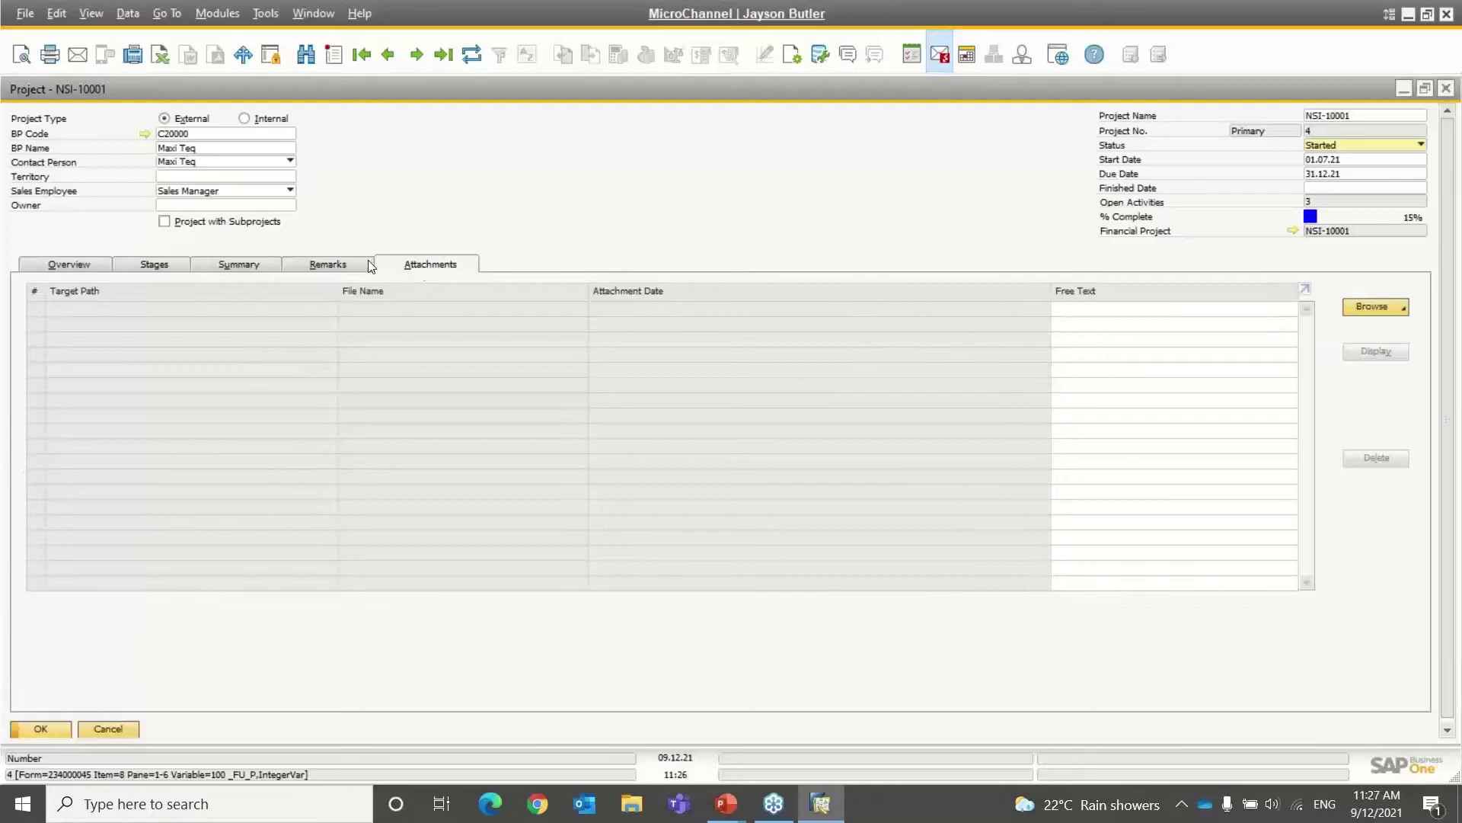
{"action": "left_click", "coordinate": [152, 267]}
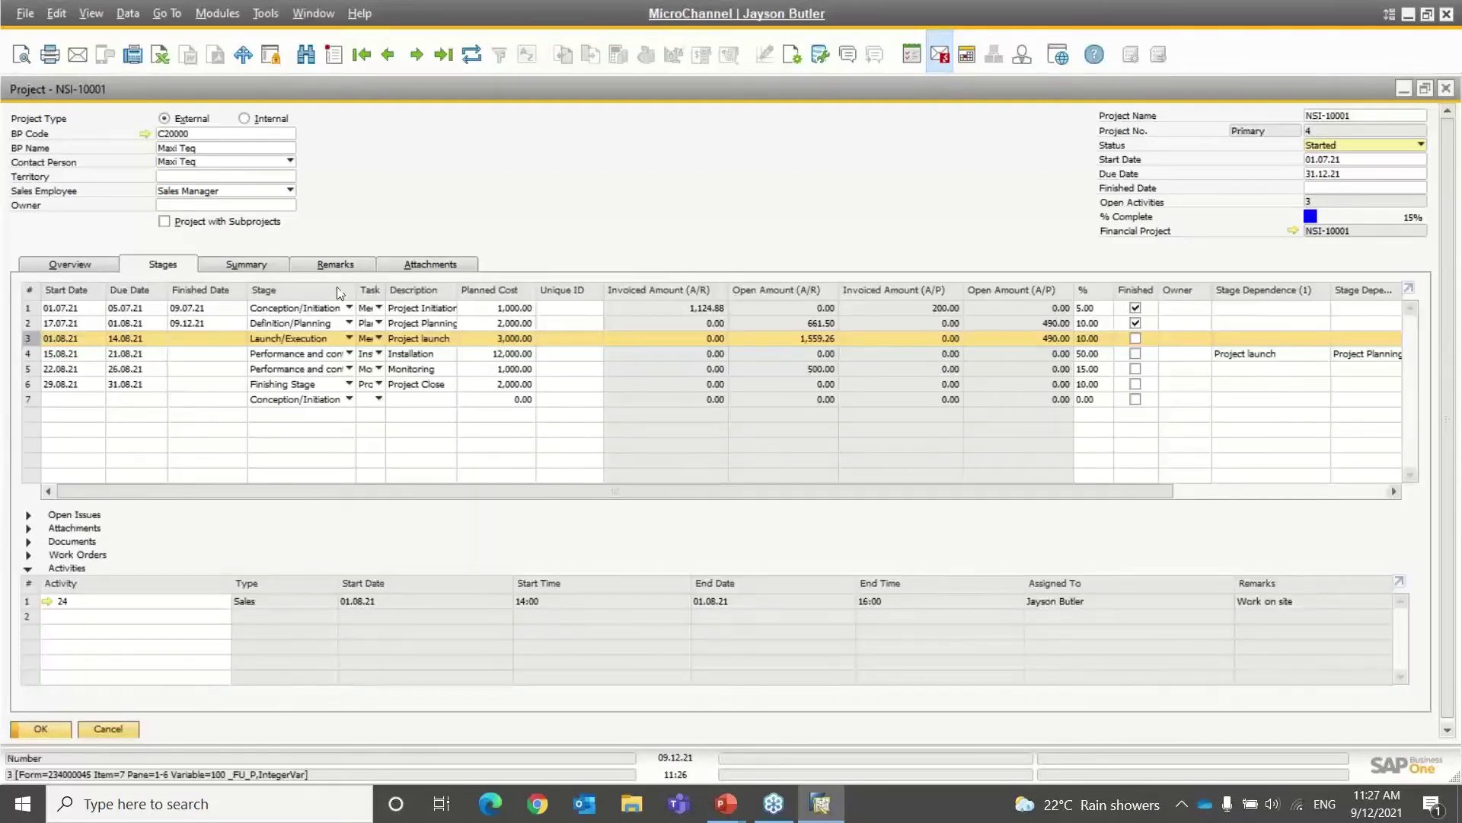
{"action": "left_click", "coordinate": [234, 259]}
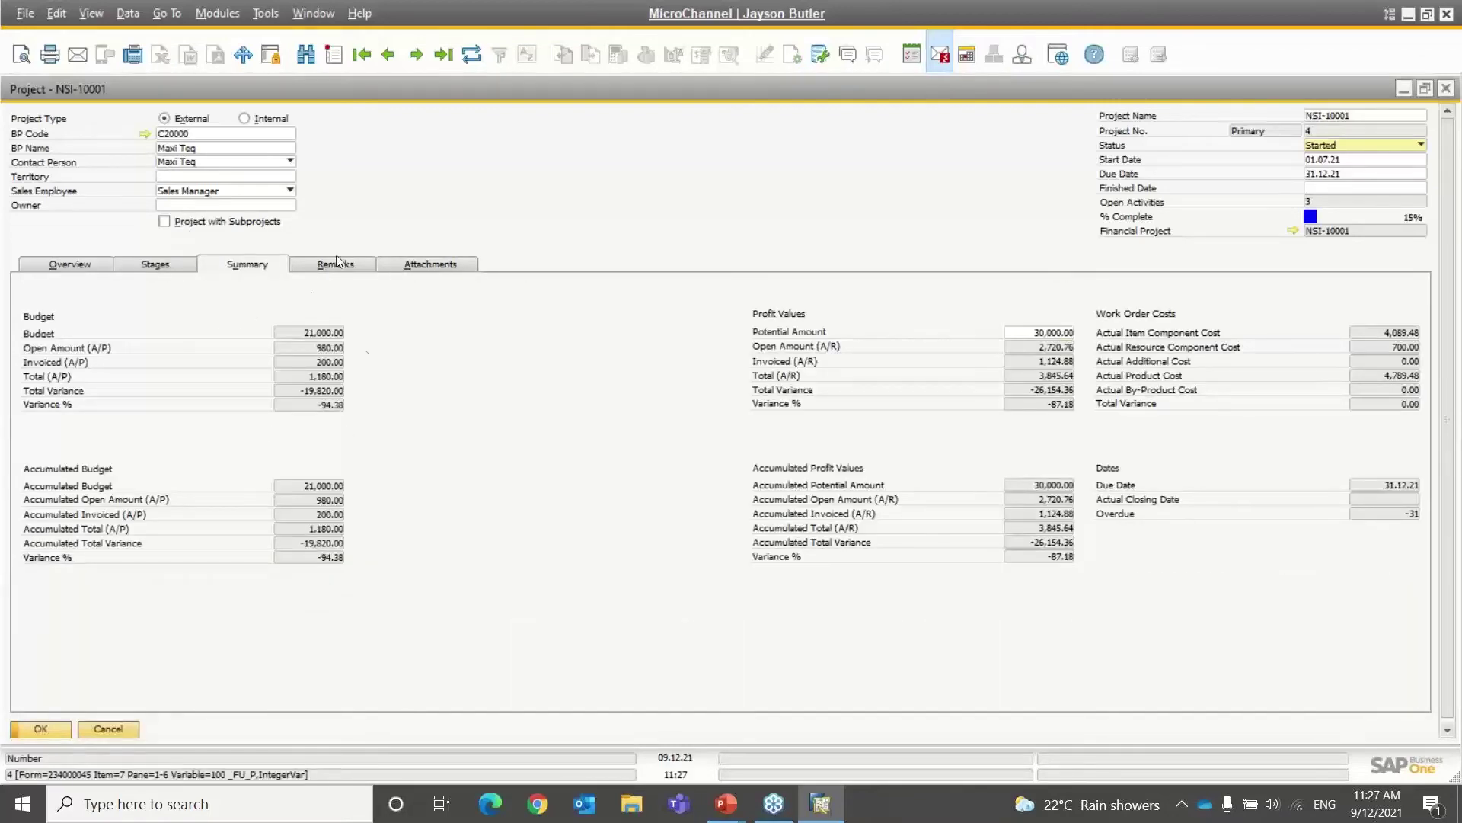
{"action": "left_click", "coordinate": [160, 265]}
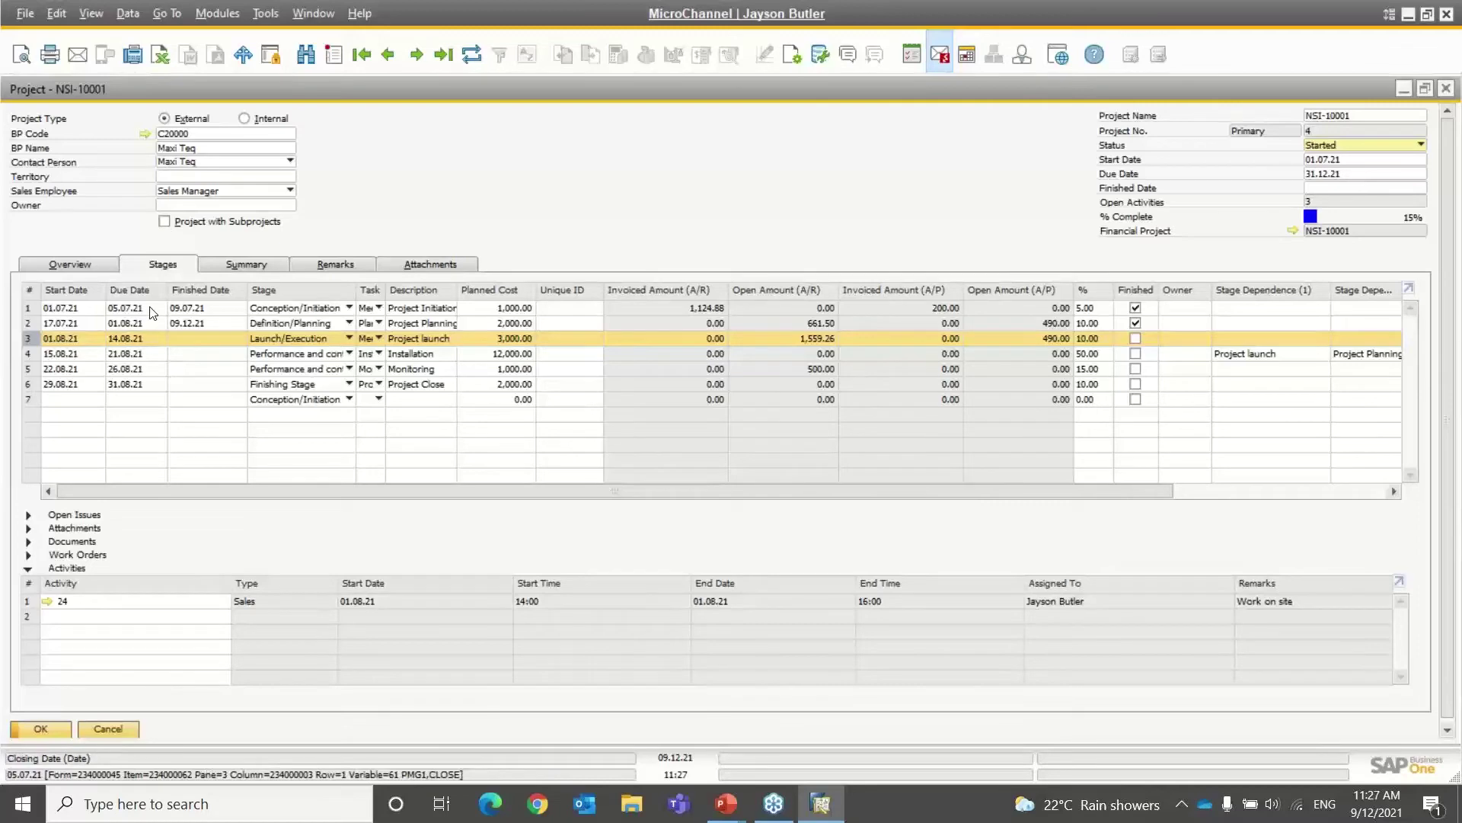
In the project's Gantt chart, postpone Monitoring by about two days within CW 34 and reschedule Project Close to CW 35–36.
{"action": "right_click", "coordinate": [388, 198]}
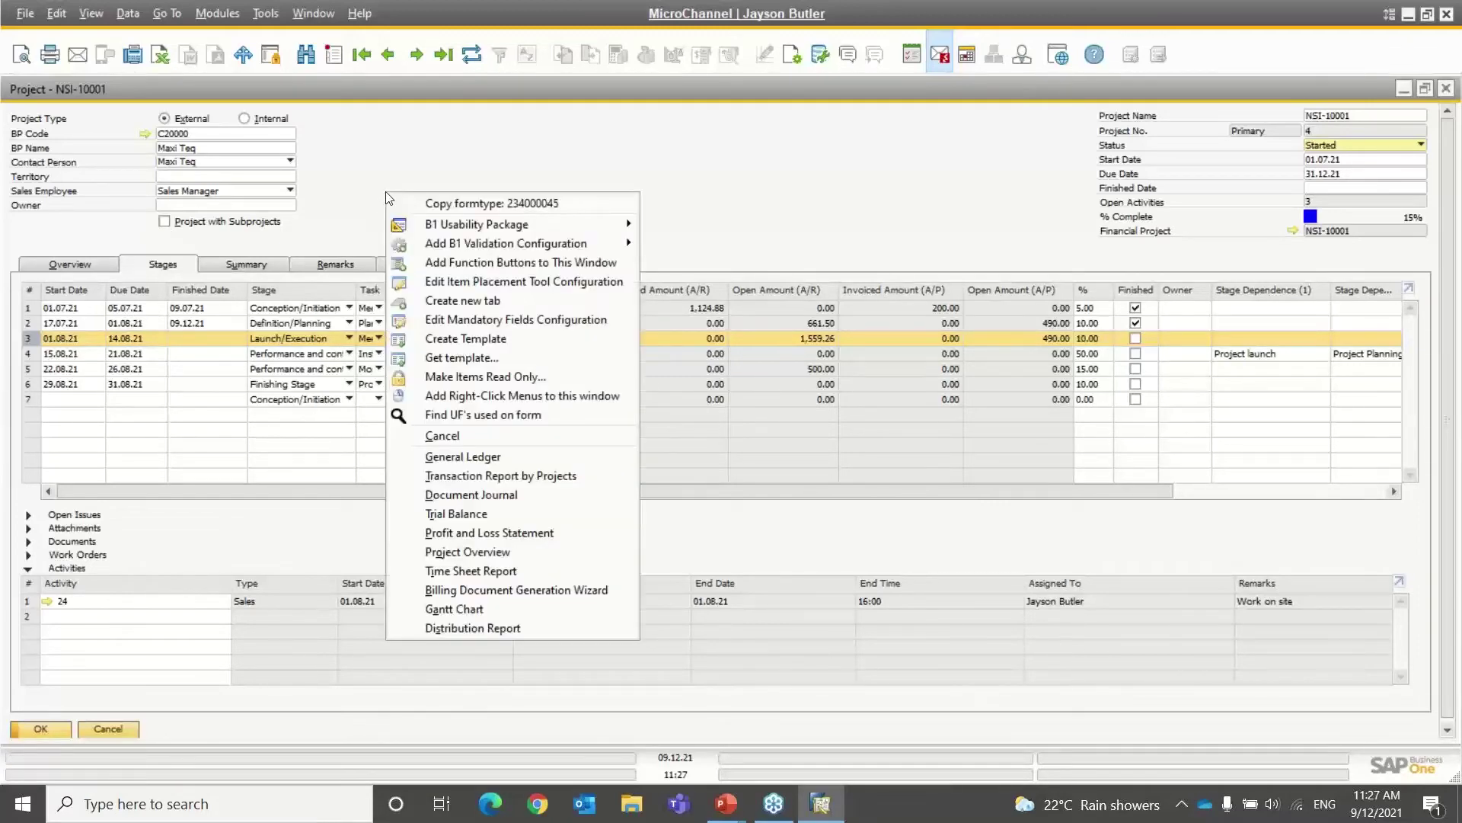
{"action": "left_click", "coordinate": [476, 609]}
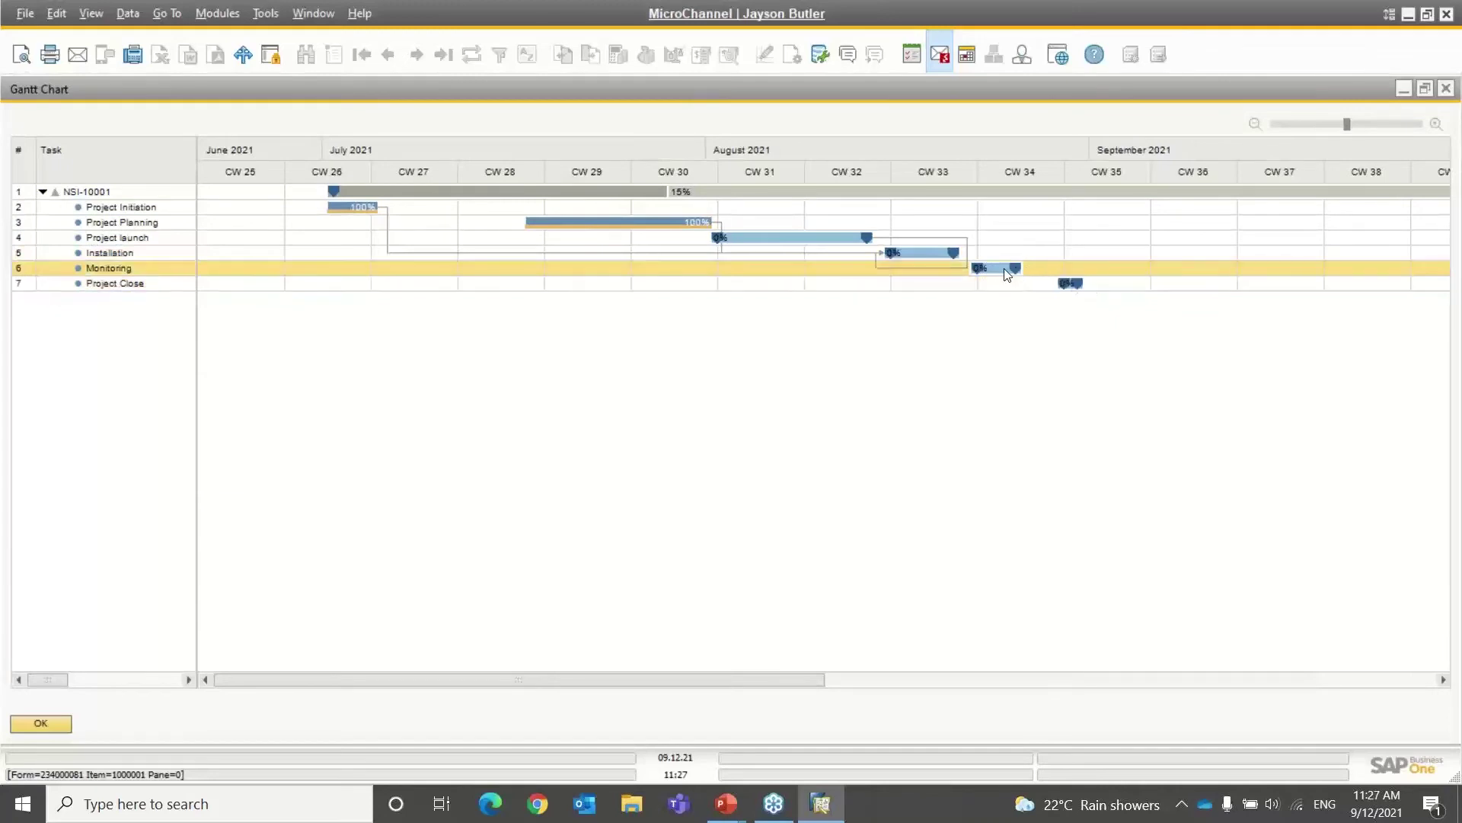
{"action": "left_click_drag", "start_coordinate": [1000, 268], "coordinate": [1064, 272]}
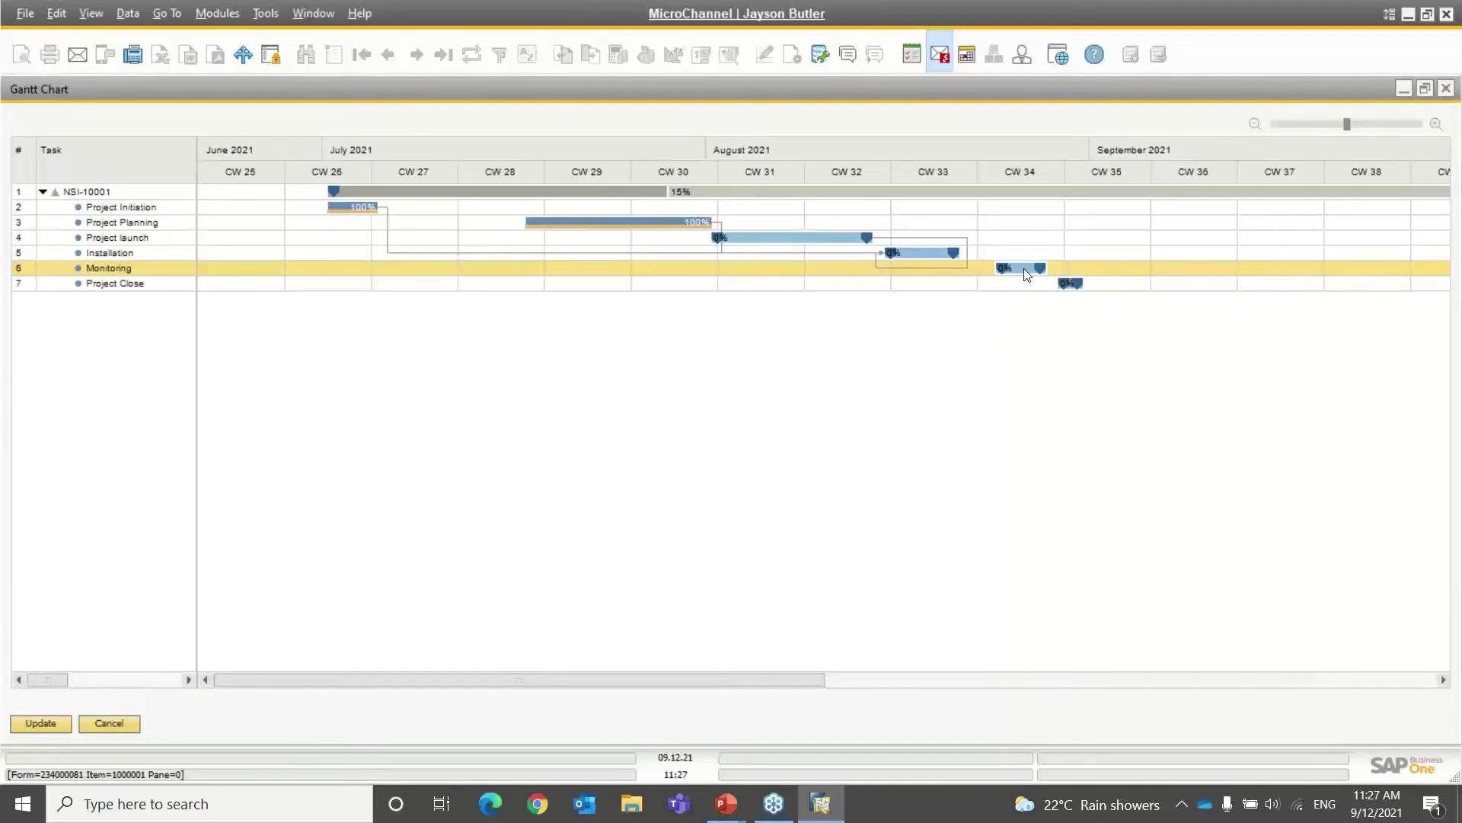
{"action": "left_click", "coordinate": [1084, 282]}
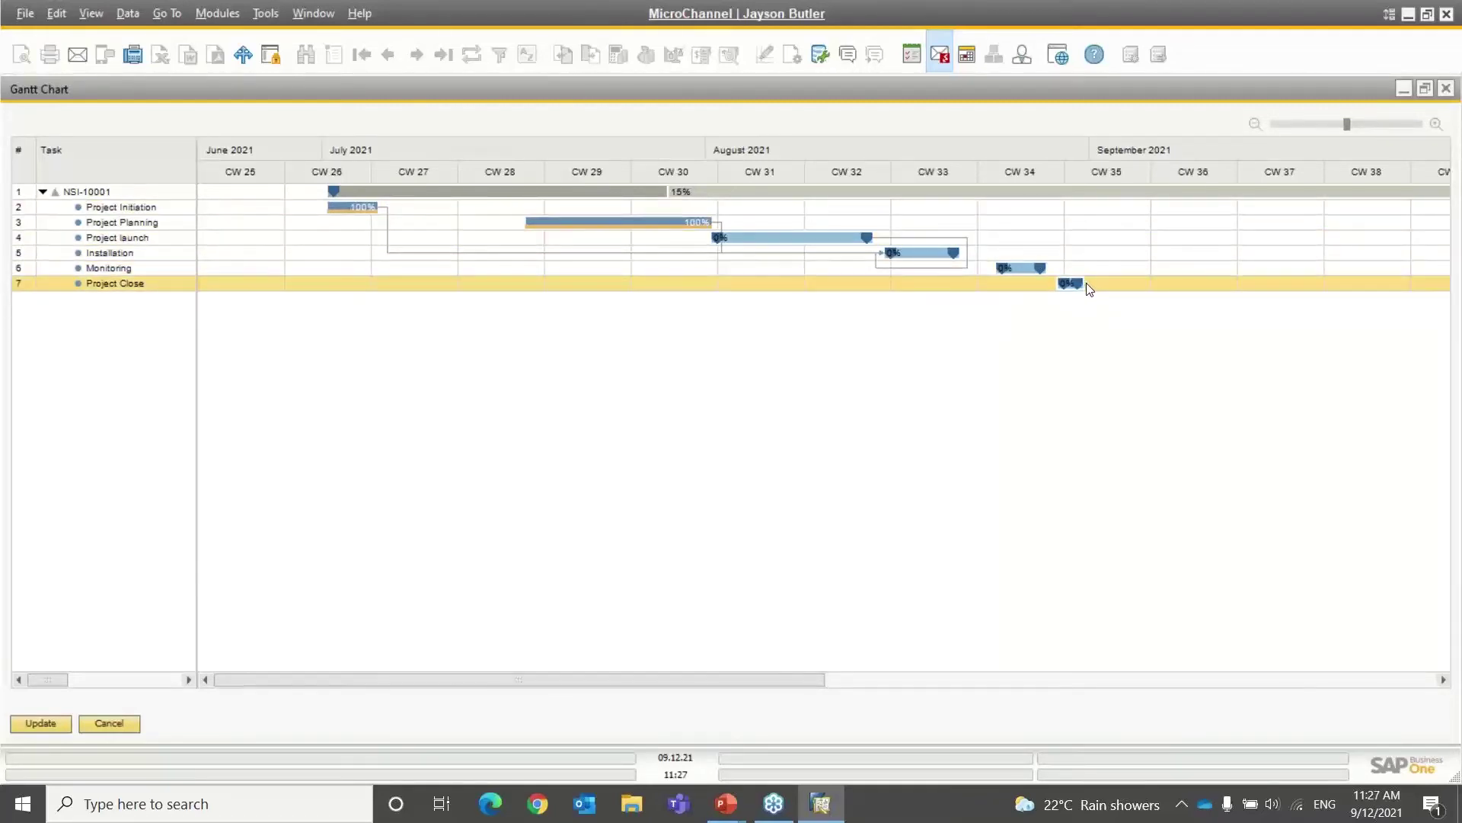
{"action": "left_click_drag", "start_coordinate": [1085, 283], "coordinate": [1170, 285]}
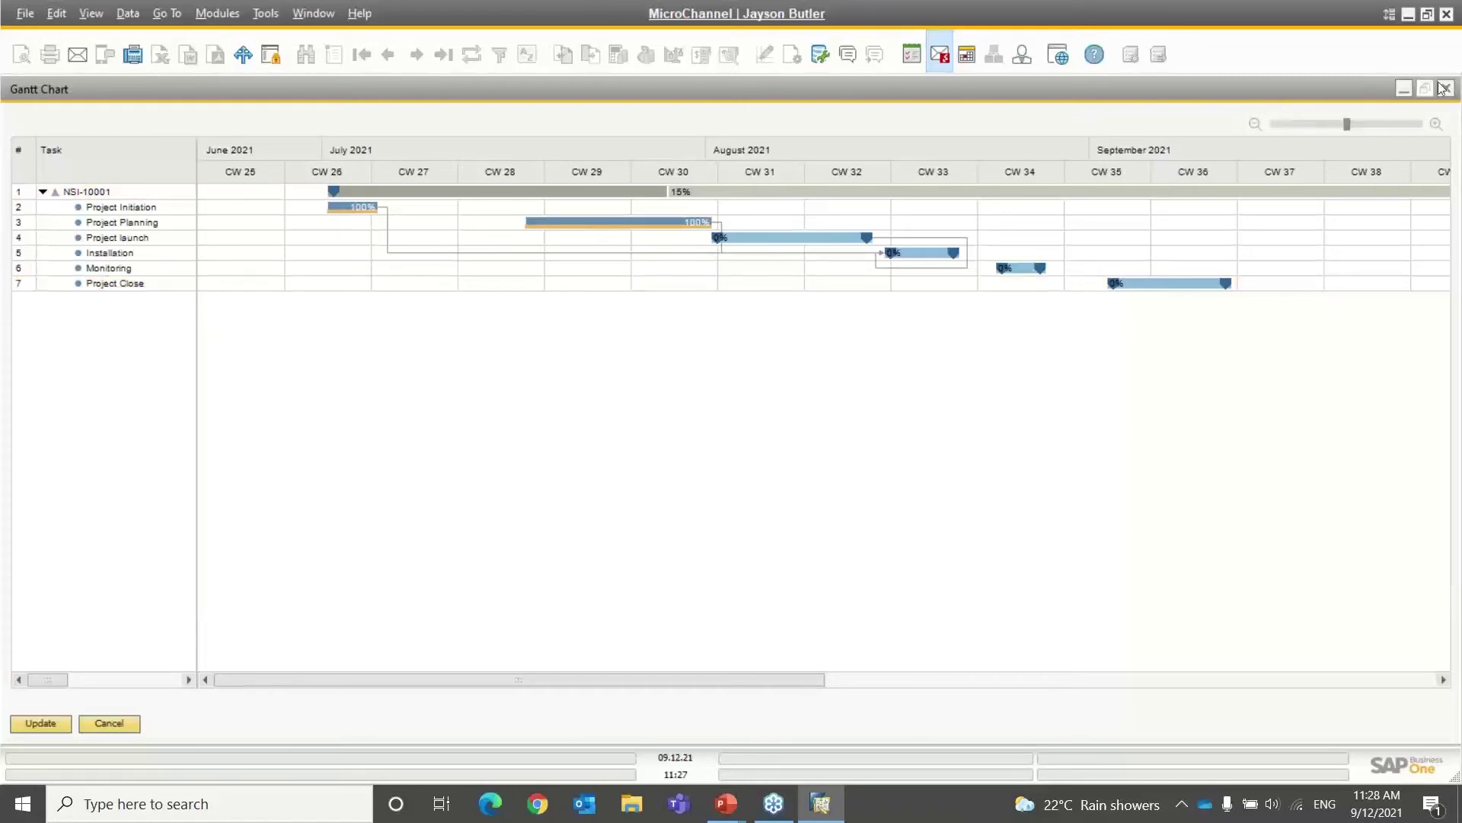
Examine the Gantt chart's task timeline at different time scales, from single weekdays to months and quarters.
{"action": "left_click", "coordinate": [1436, 124]}
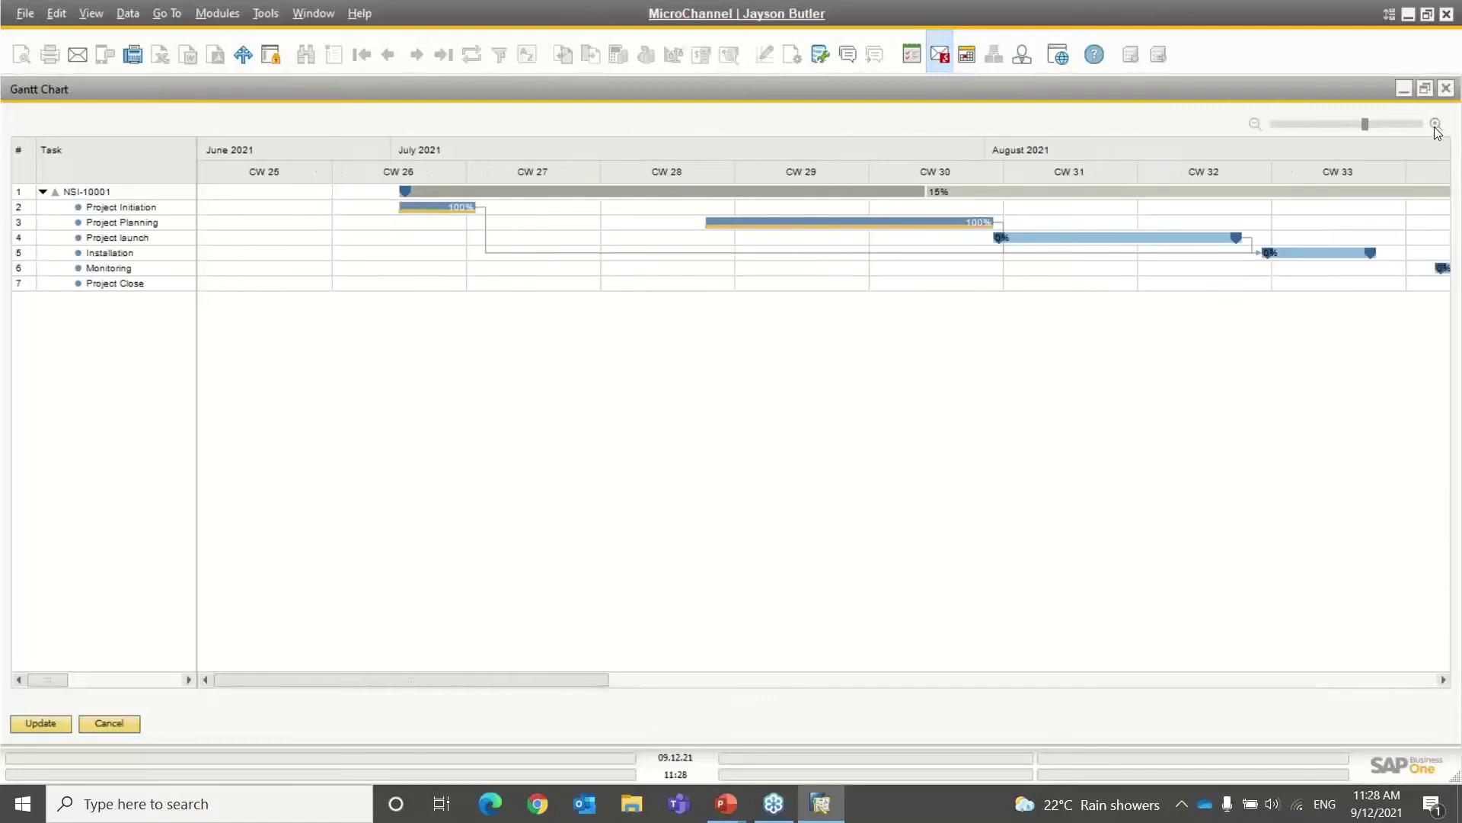
{"action": "left_click", "coordinate": [1435, 124]}
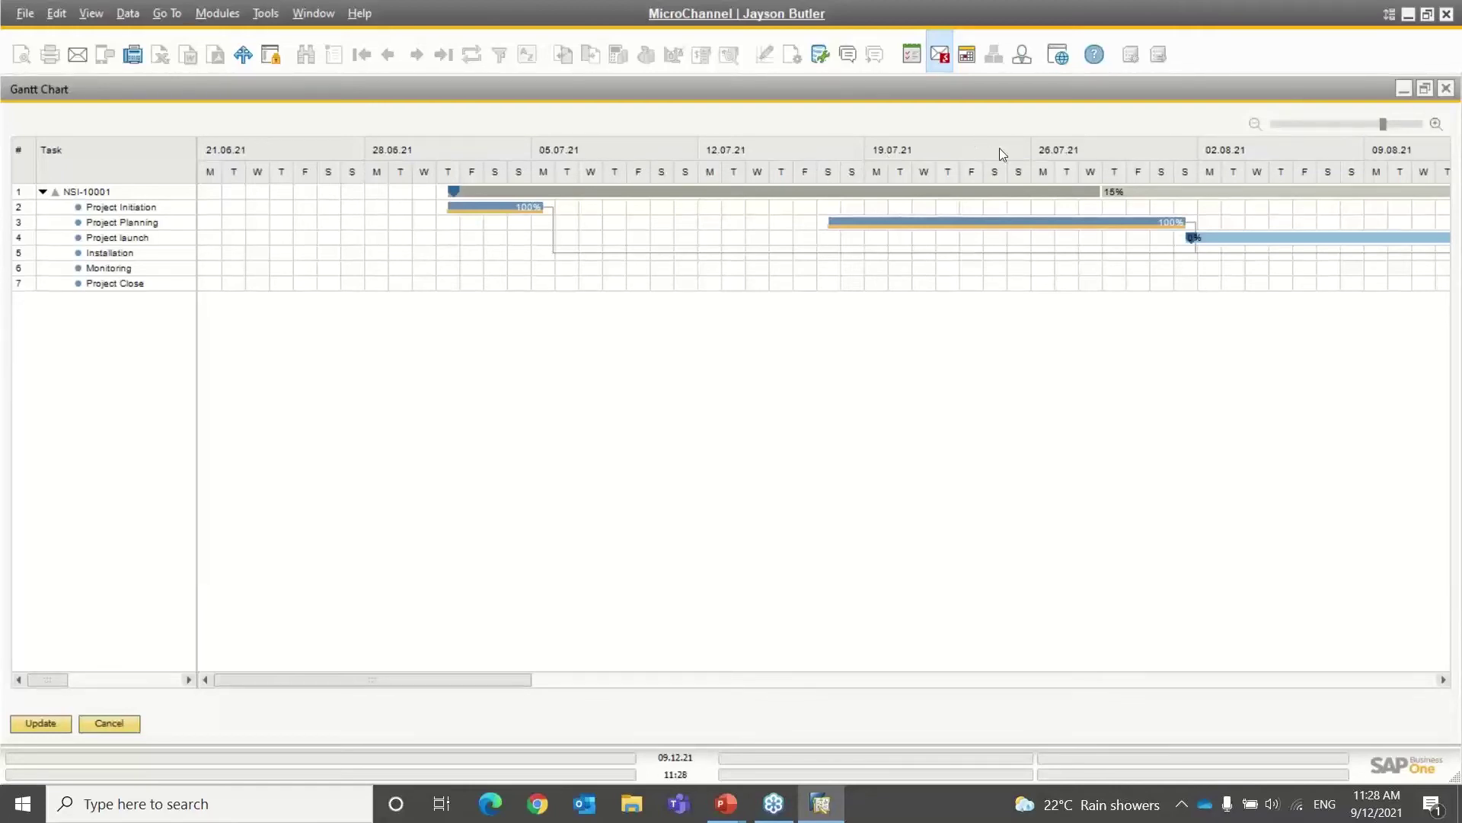
{"action": "left_click", "coordinate": [1437, 124]}
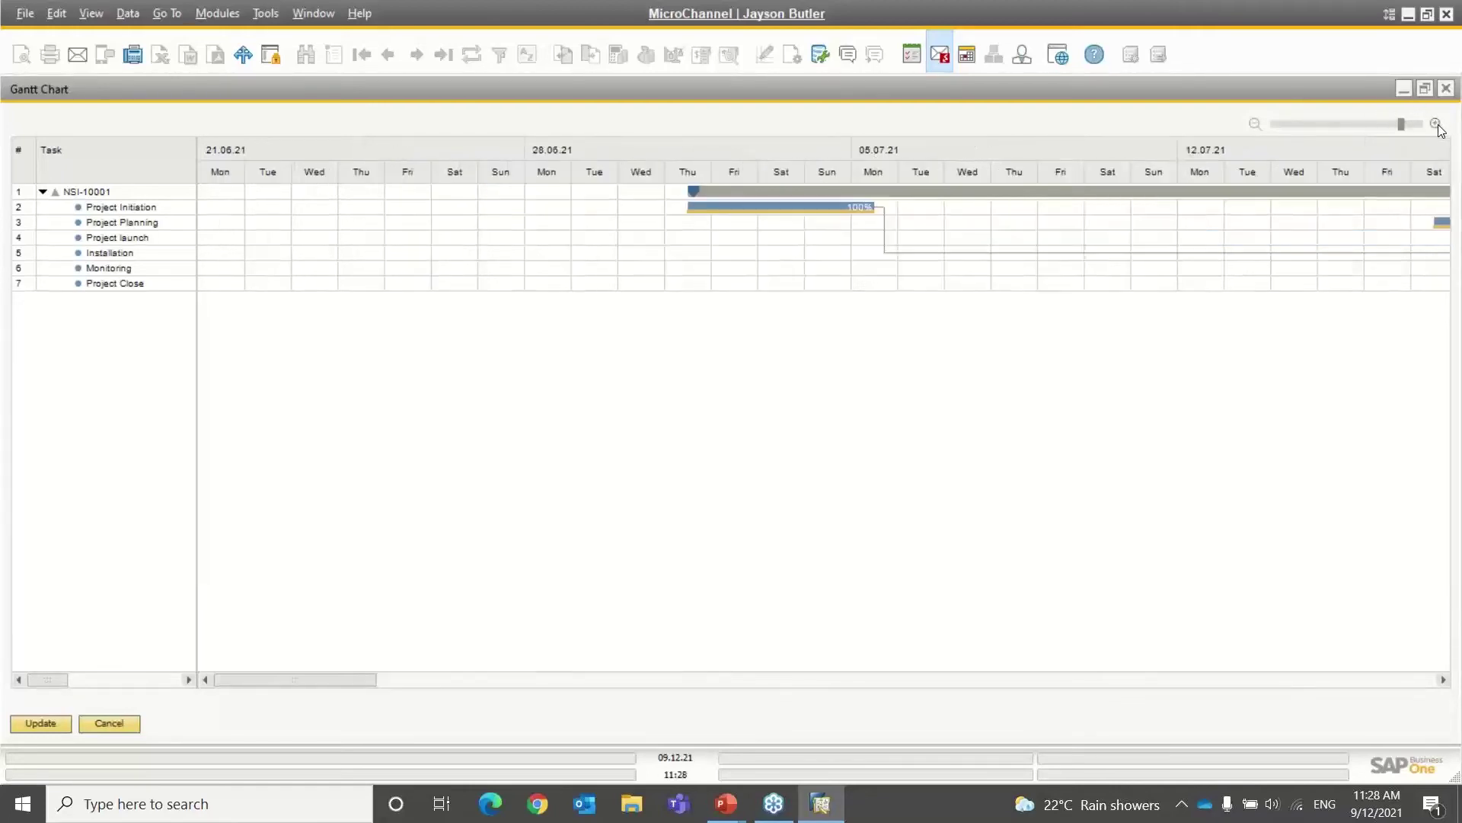
{"action": "left_click", "coordinate": [1437, 124]}
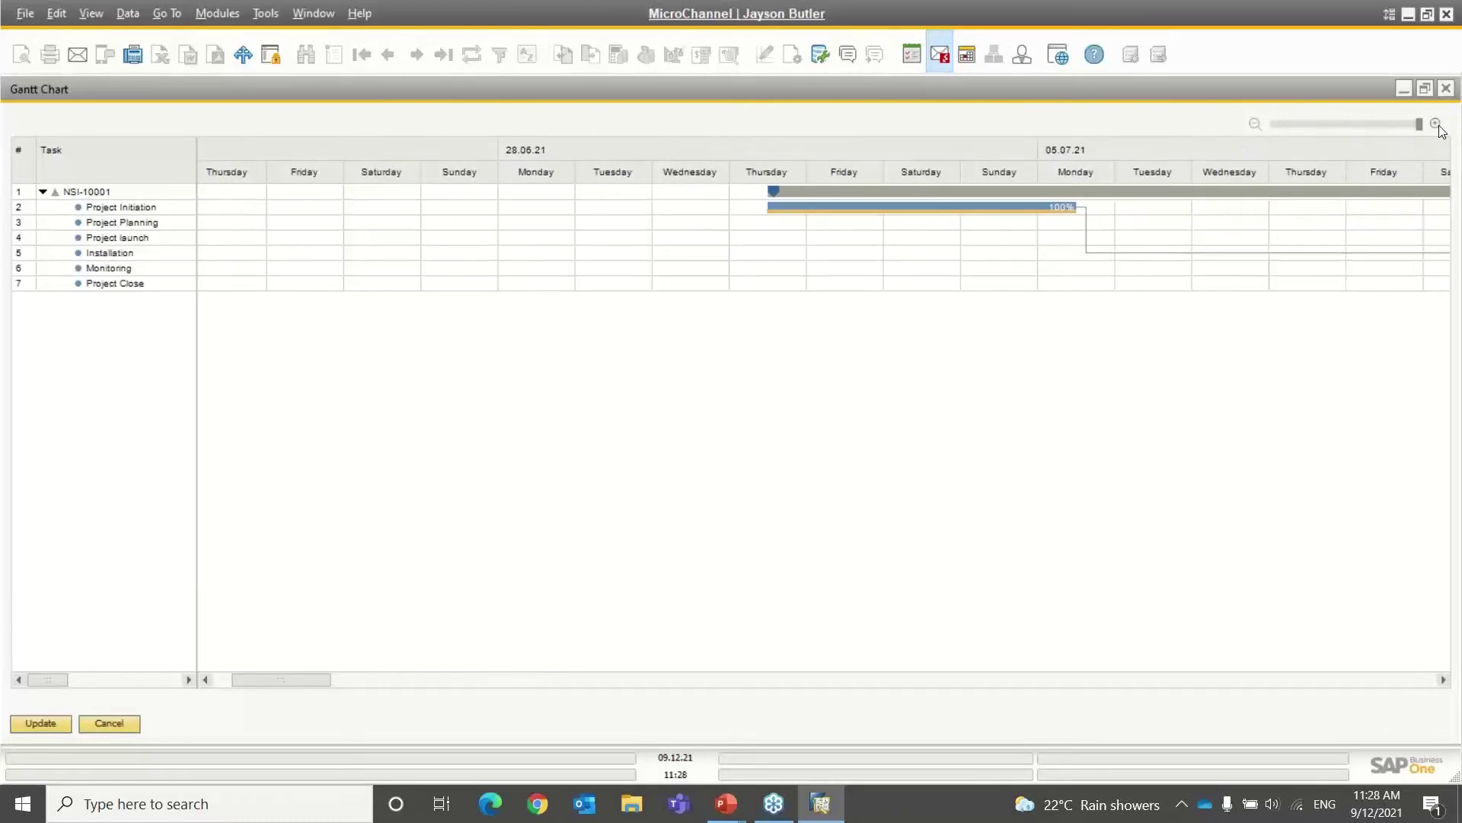
{"action": "left_click", "coordinate": [1256, 125]}
{"action": "left_click", "coordinate": [1255, 124]}
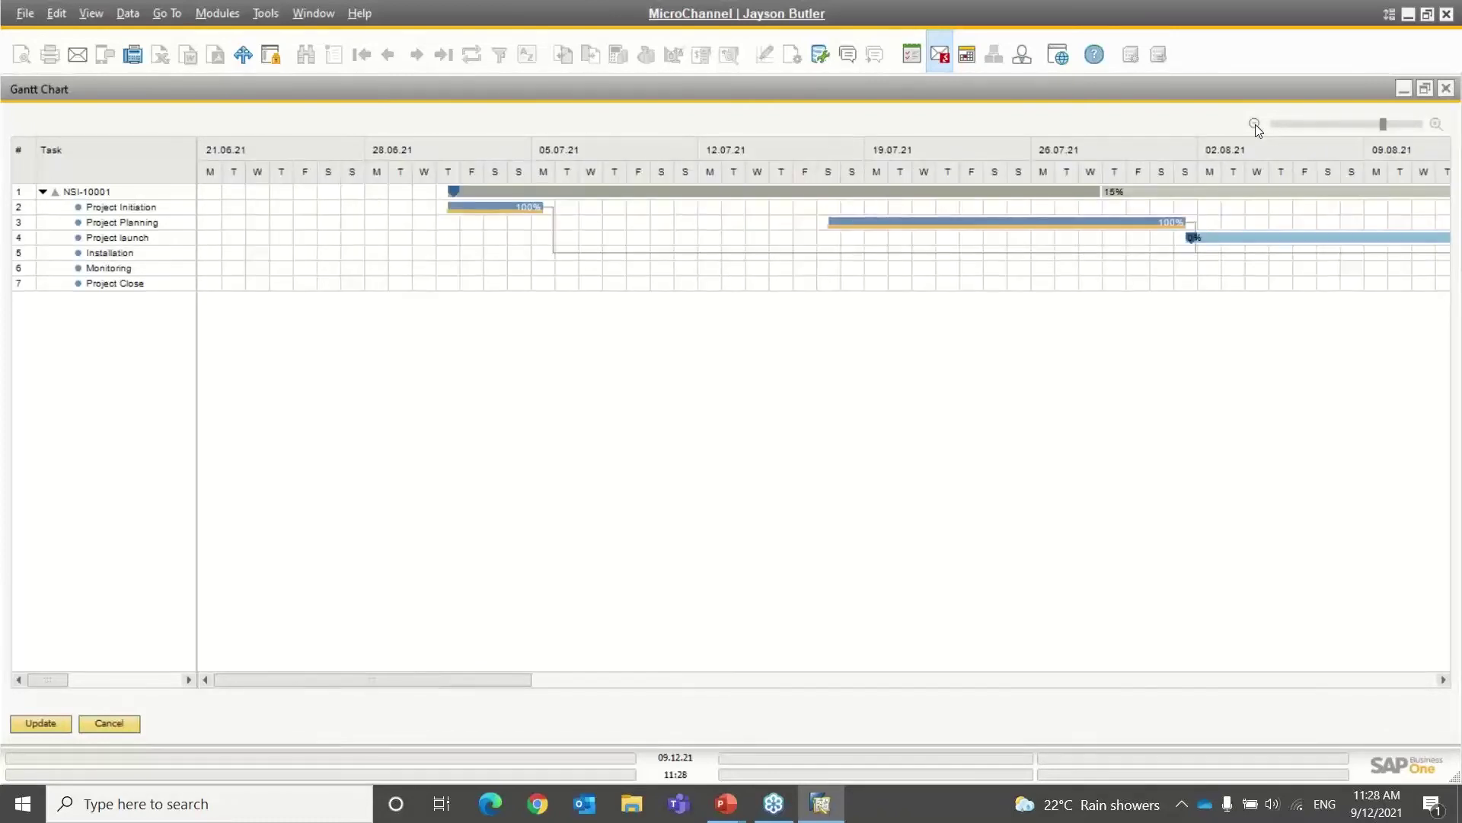
{"action": "left_click", "coordinate": [1255, 124]}
{"action": "left_click", "coordinate": [1255, 125]}
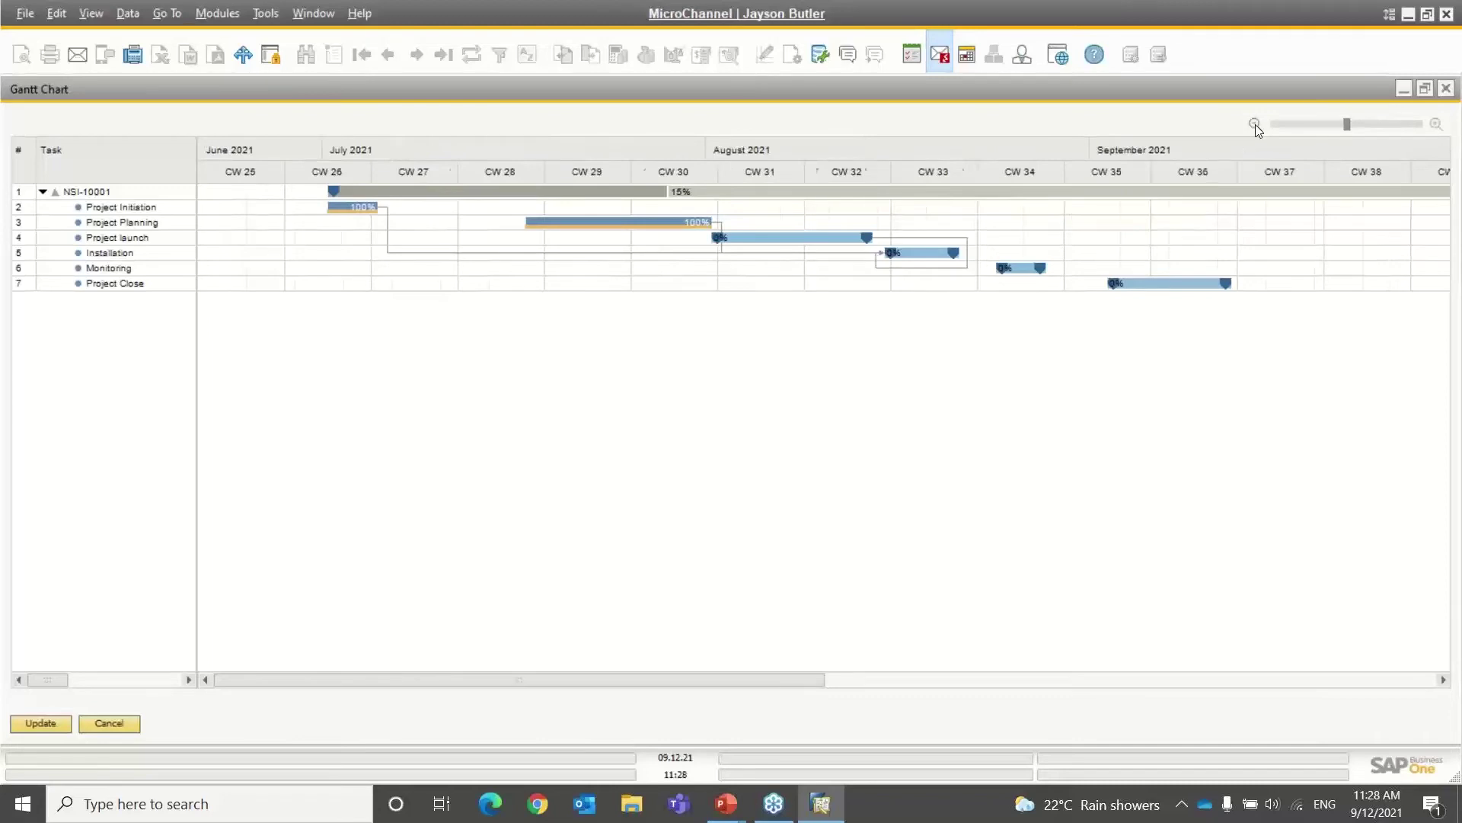
{"action": "left_click", "coordinate": [1256, 125]}
{"action": "left_click", "coordinate": [1255, 124]}
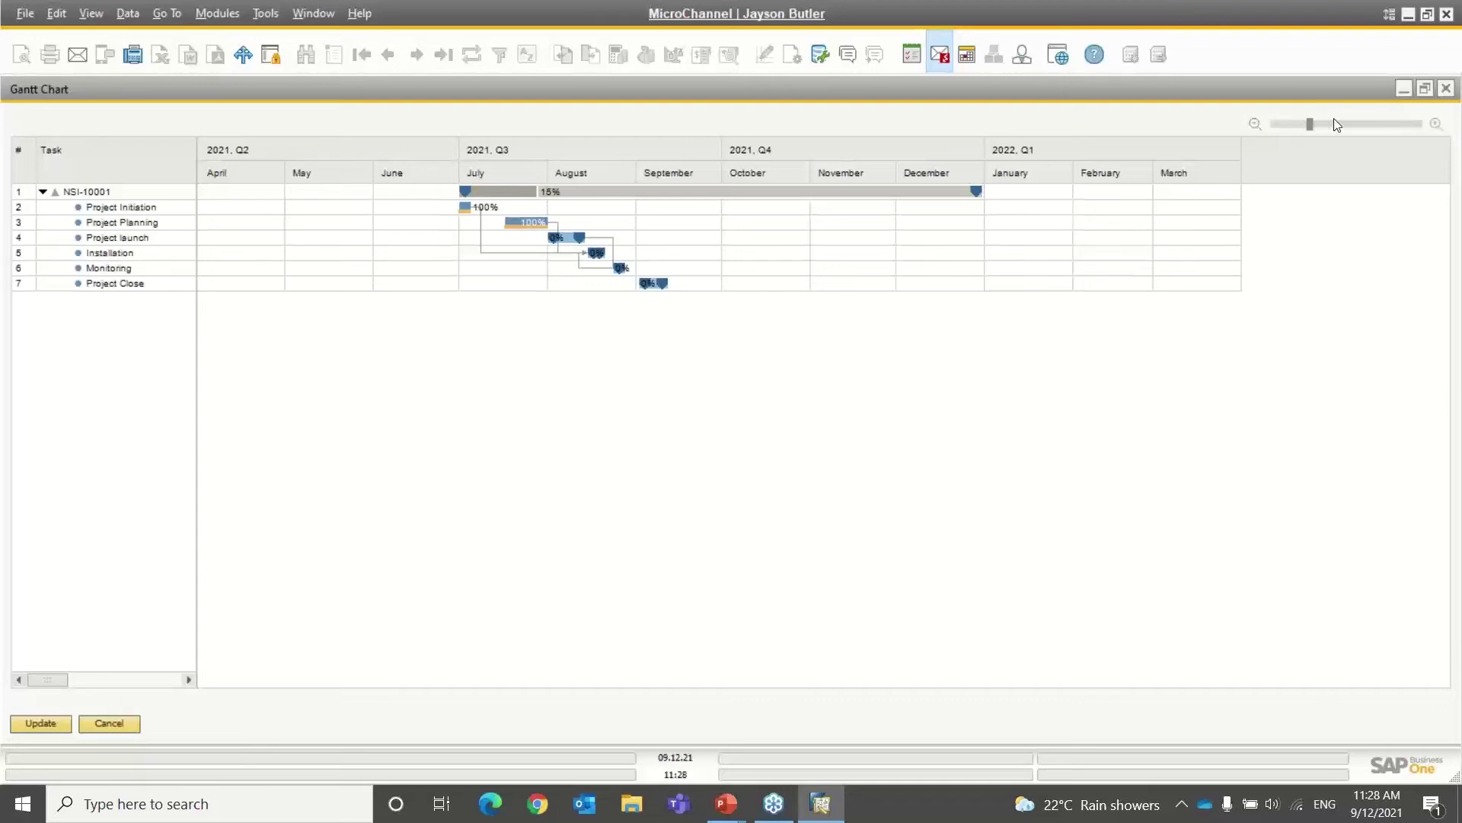
Try to update the project with the rescheduled tasks, then cancel the Gantt chart changes.
{"action": "left_click", "coordinate": [1436, 126]}
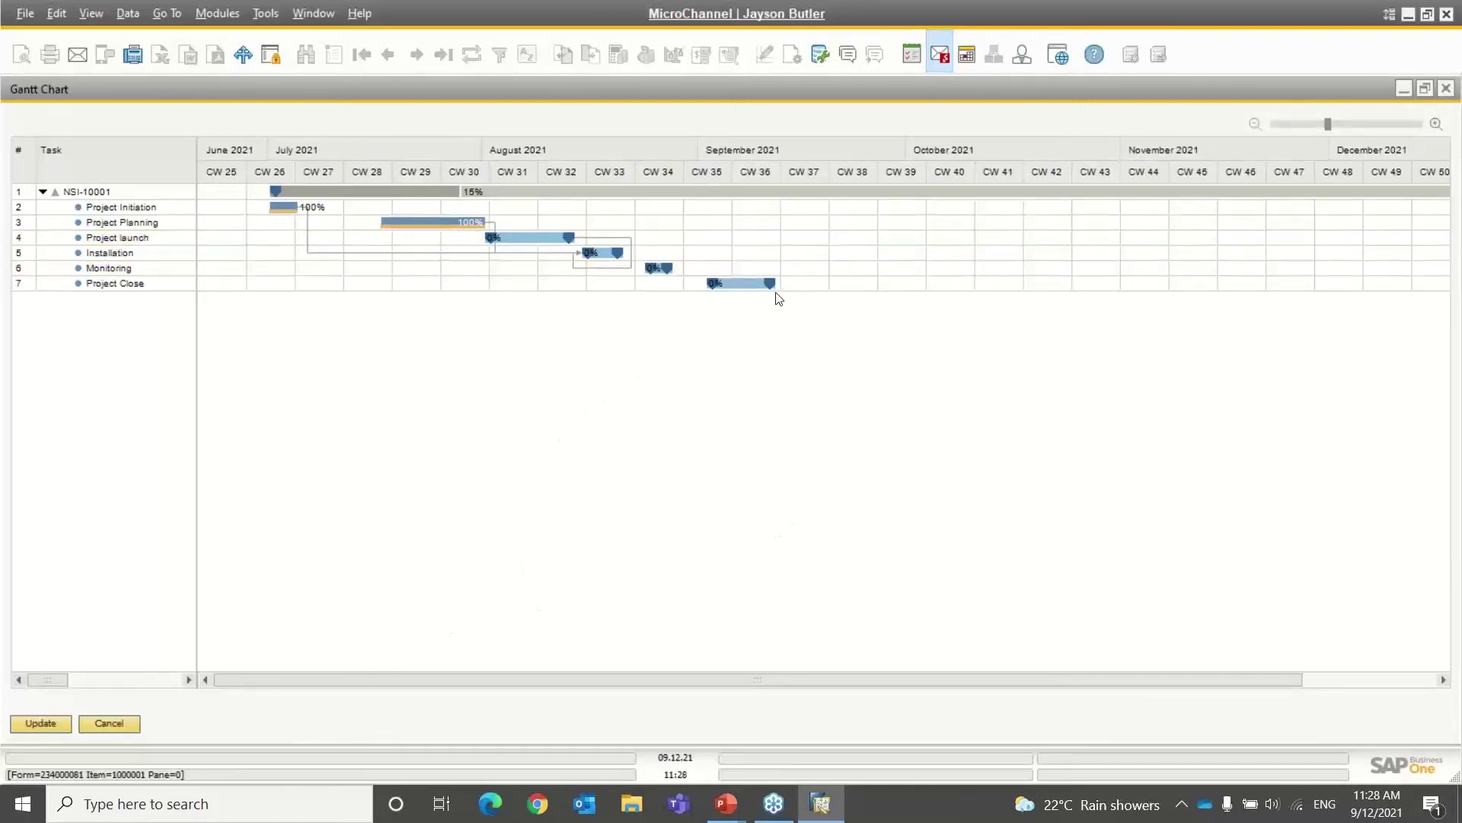
{"action": "left_click", "coordinate": [50, 724]}
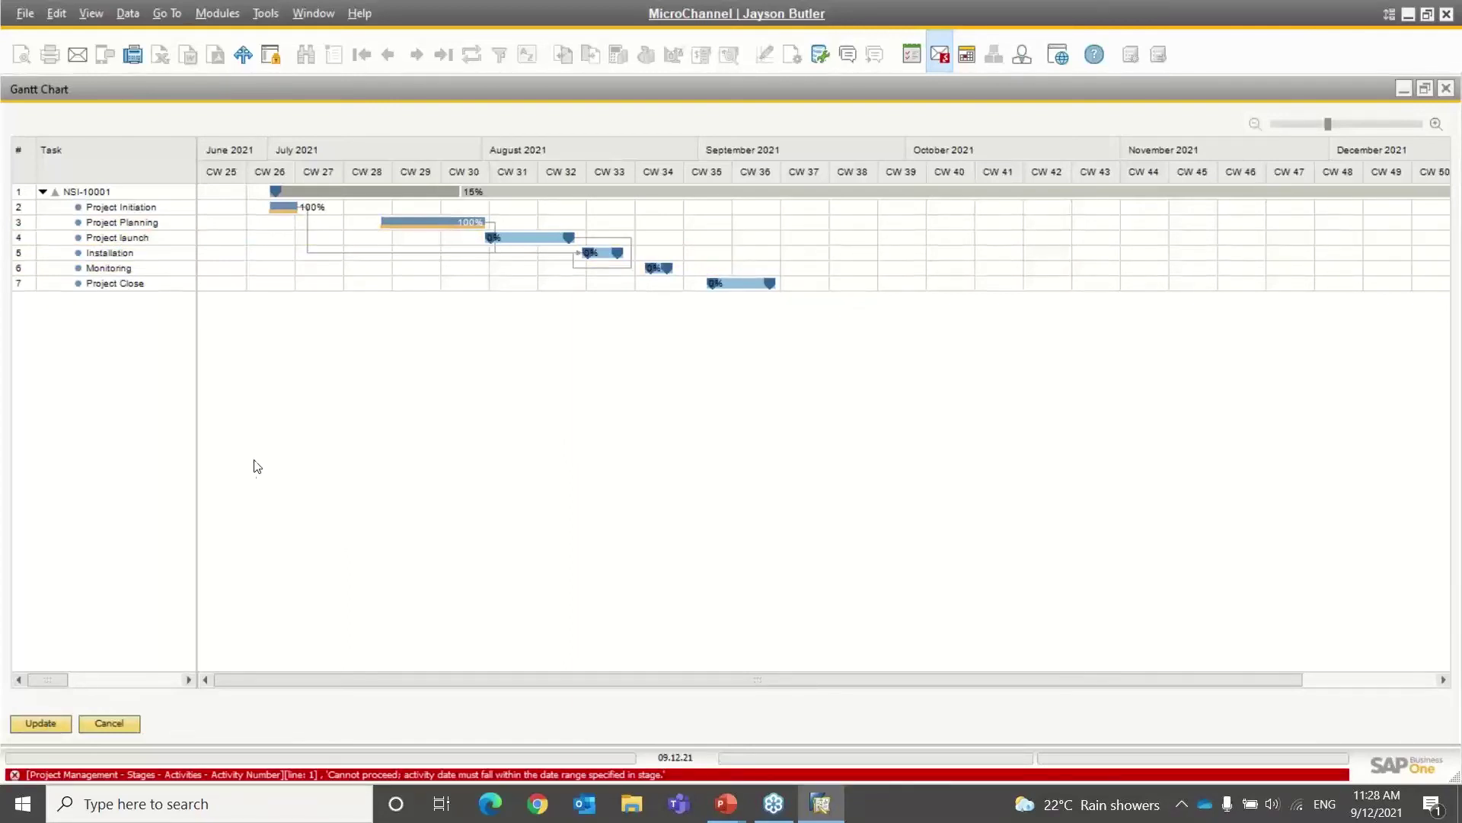
{"action": "left_click", "coordinate": [109, 724]}
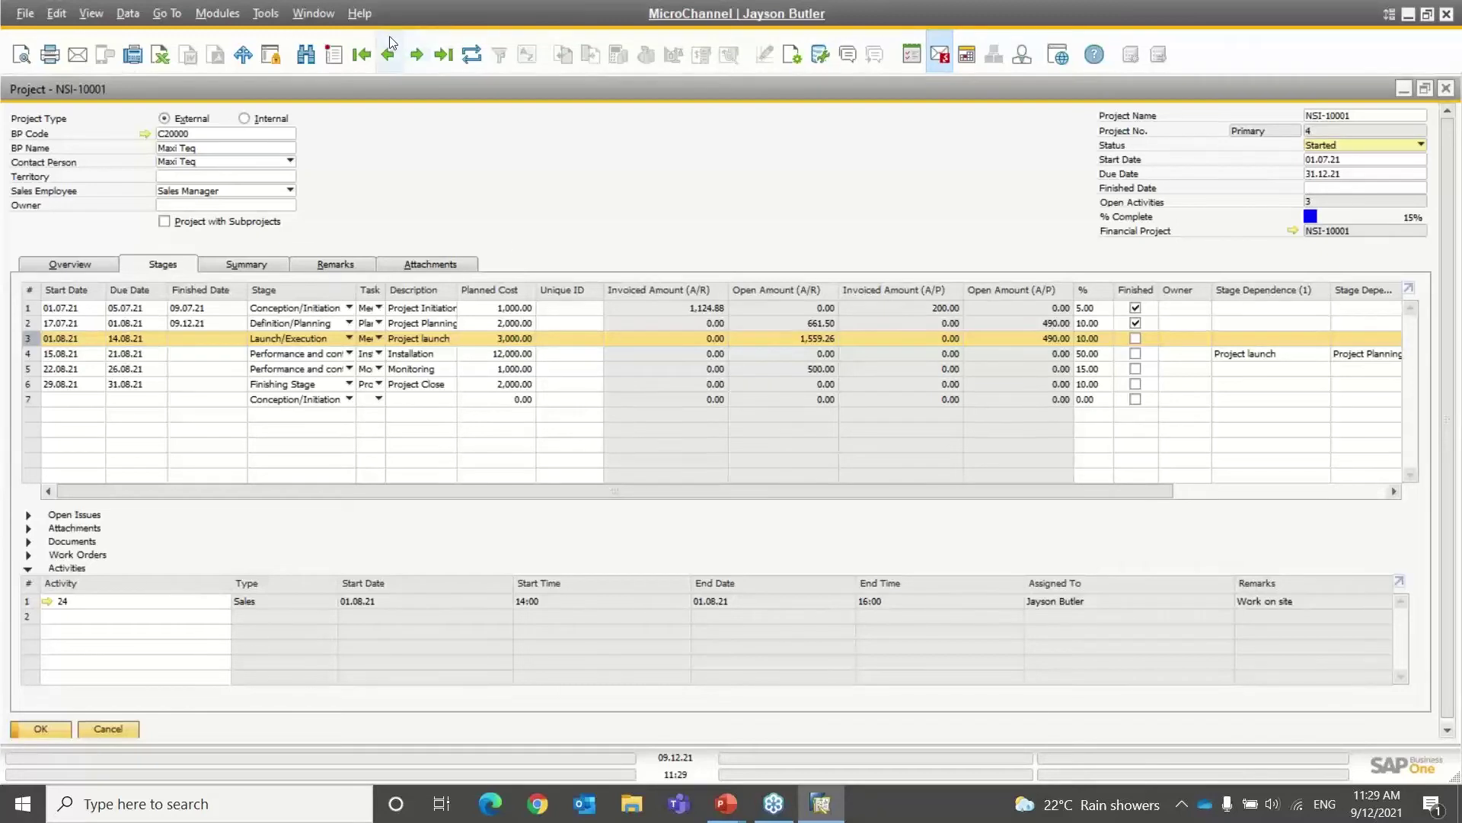
Browse the earlier project records and review the stages and budget summary of the Office Relocation Project.
{"action": "left_click", "coordinate": [388, 55]}
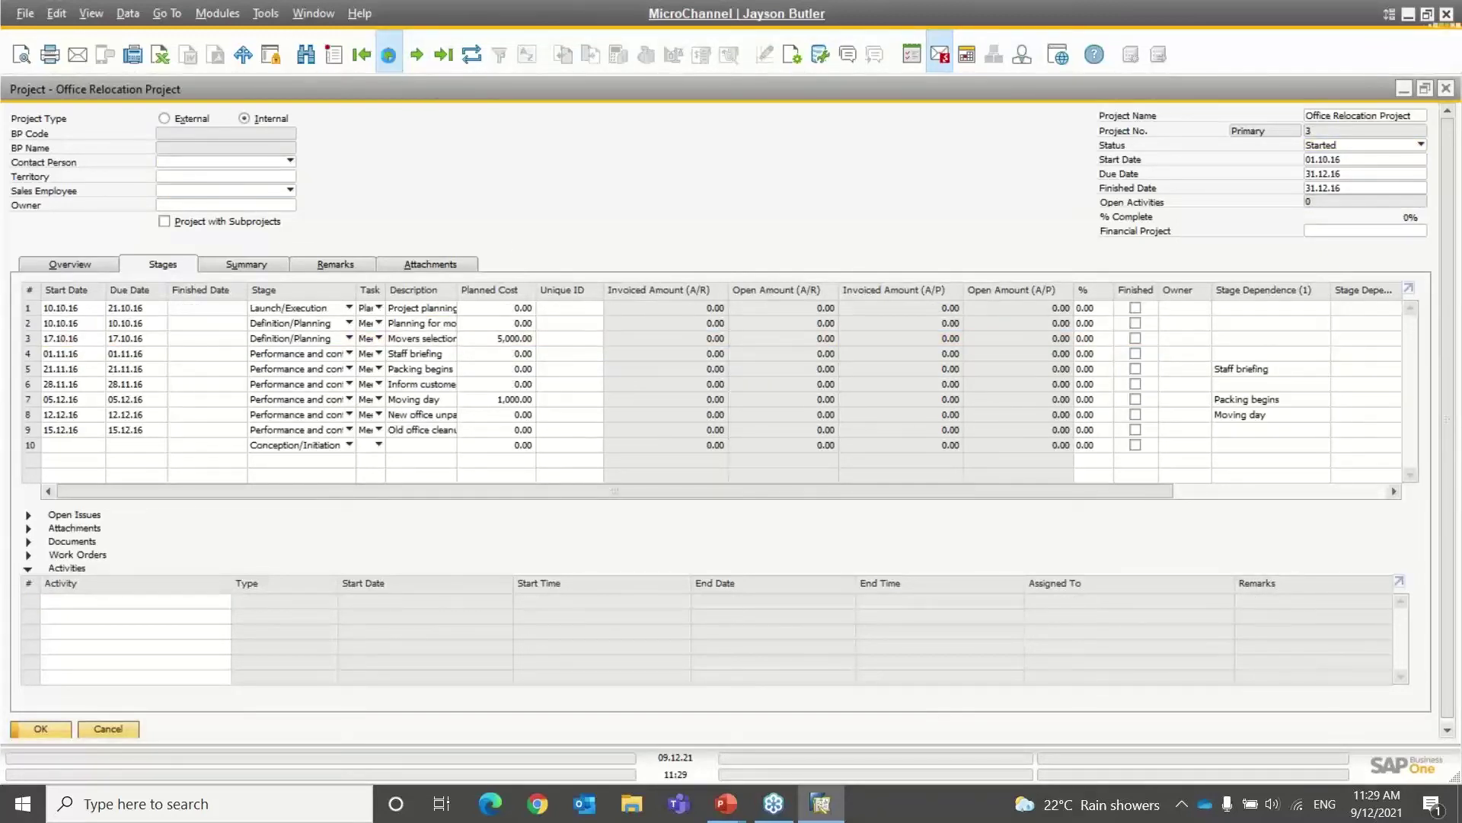
{"action": "left_click", "coordinate": [389, 54]}
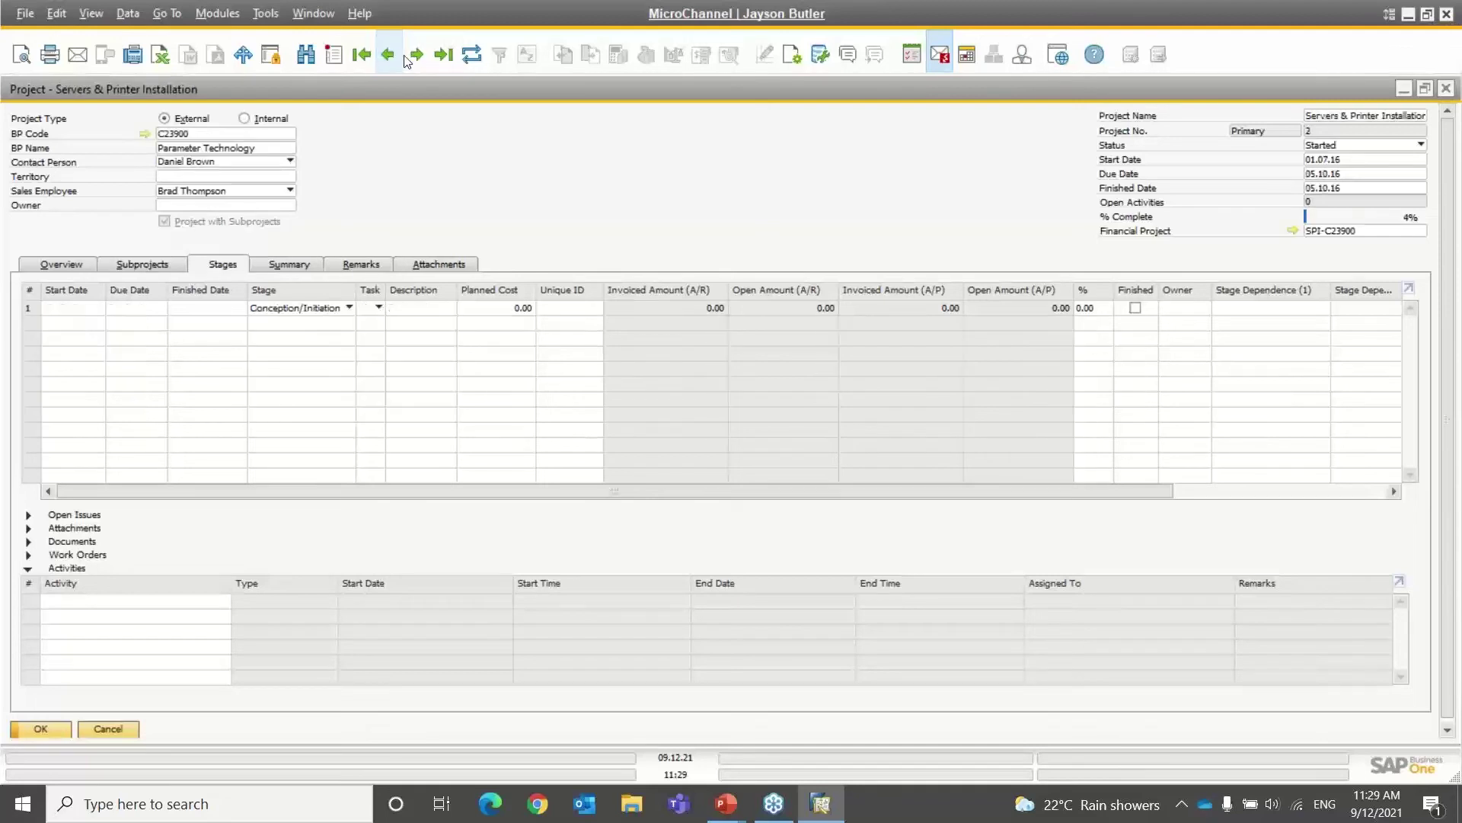
{"action": "left_click", "coordinate": [417, 55]}
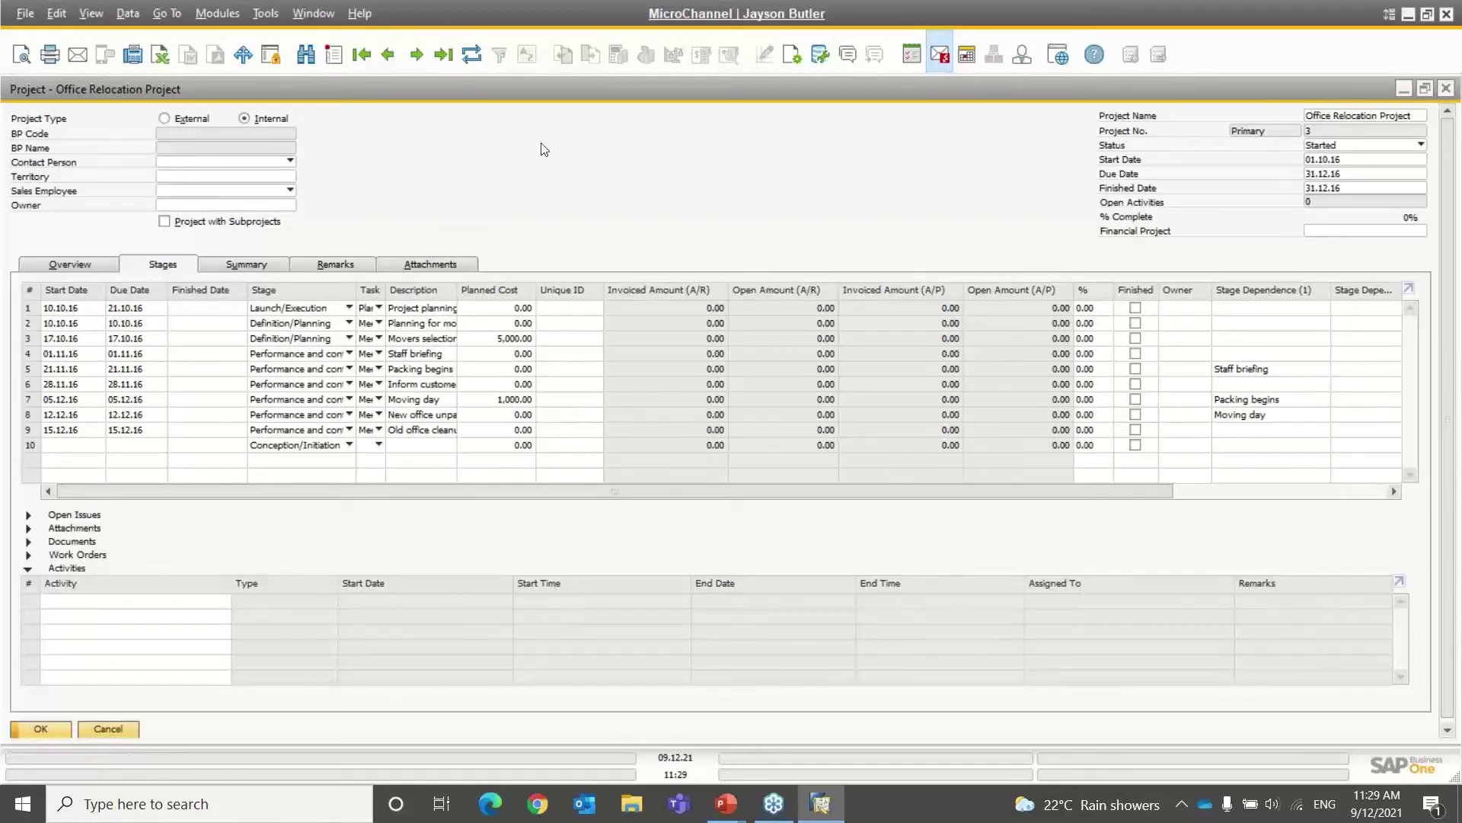
{"action": "left_click", "coordinate": [248, 263]}
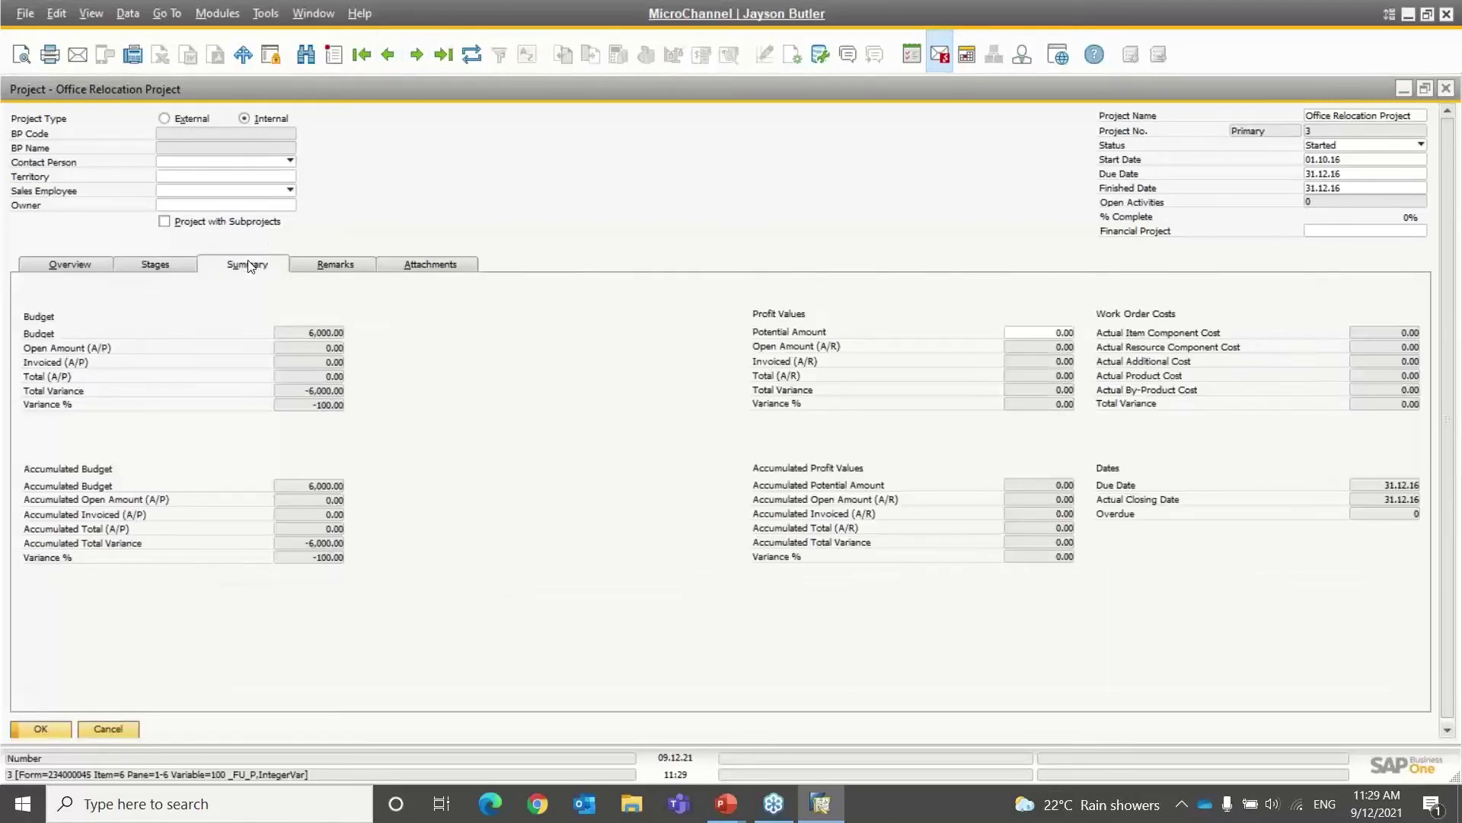
{"action": "left_click", "coordinate": [71, 263]}
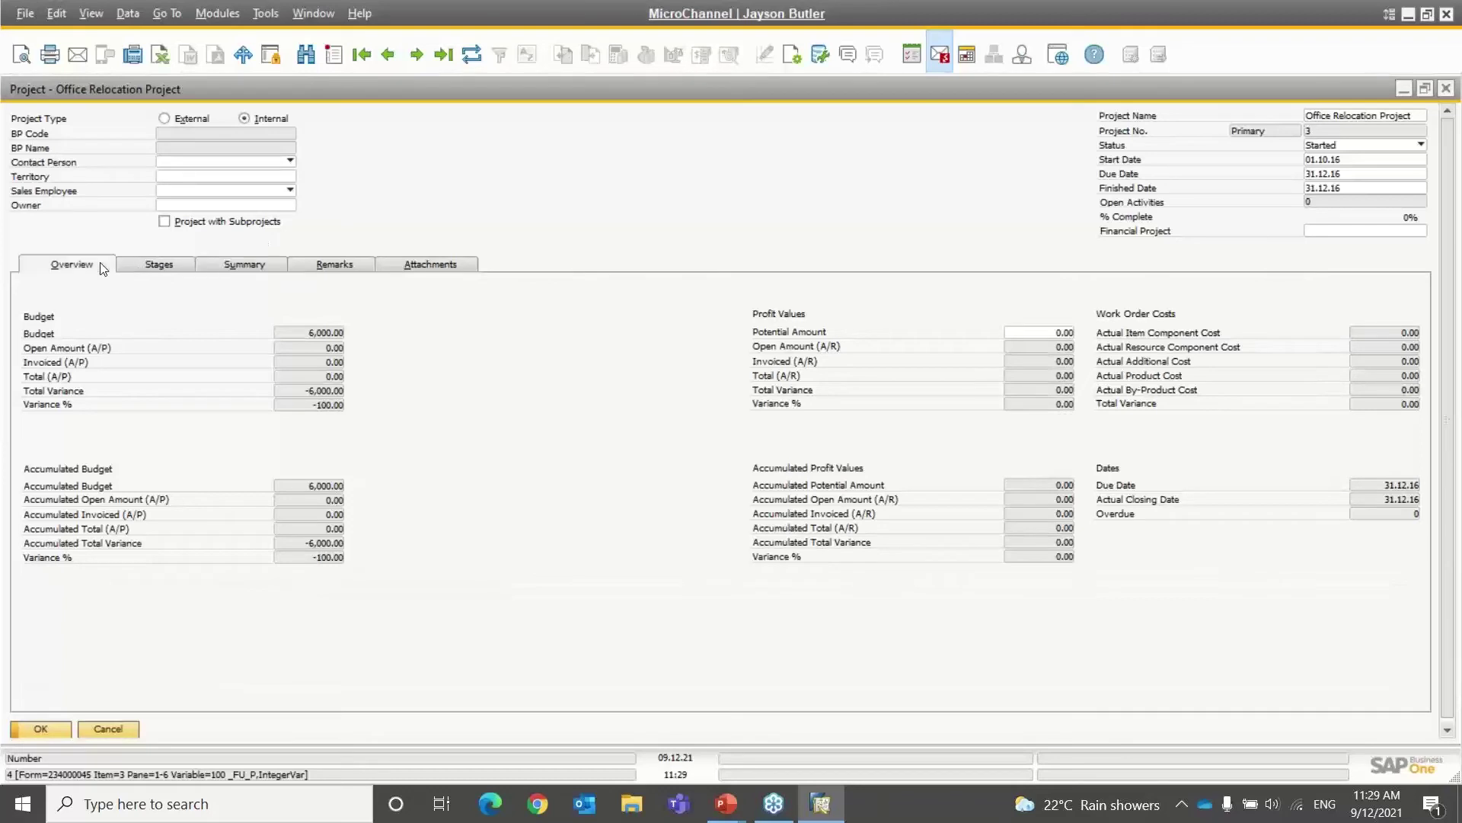
Review the overview comments, subprojects, stages and accumulated summary amounts of the Servers & Printer Installation project.
{"action": "left_click", "coordinate": [388, 54]}
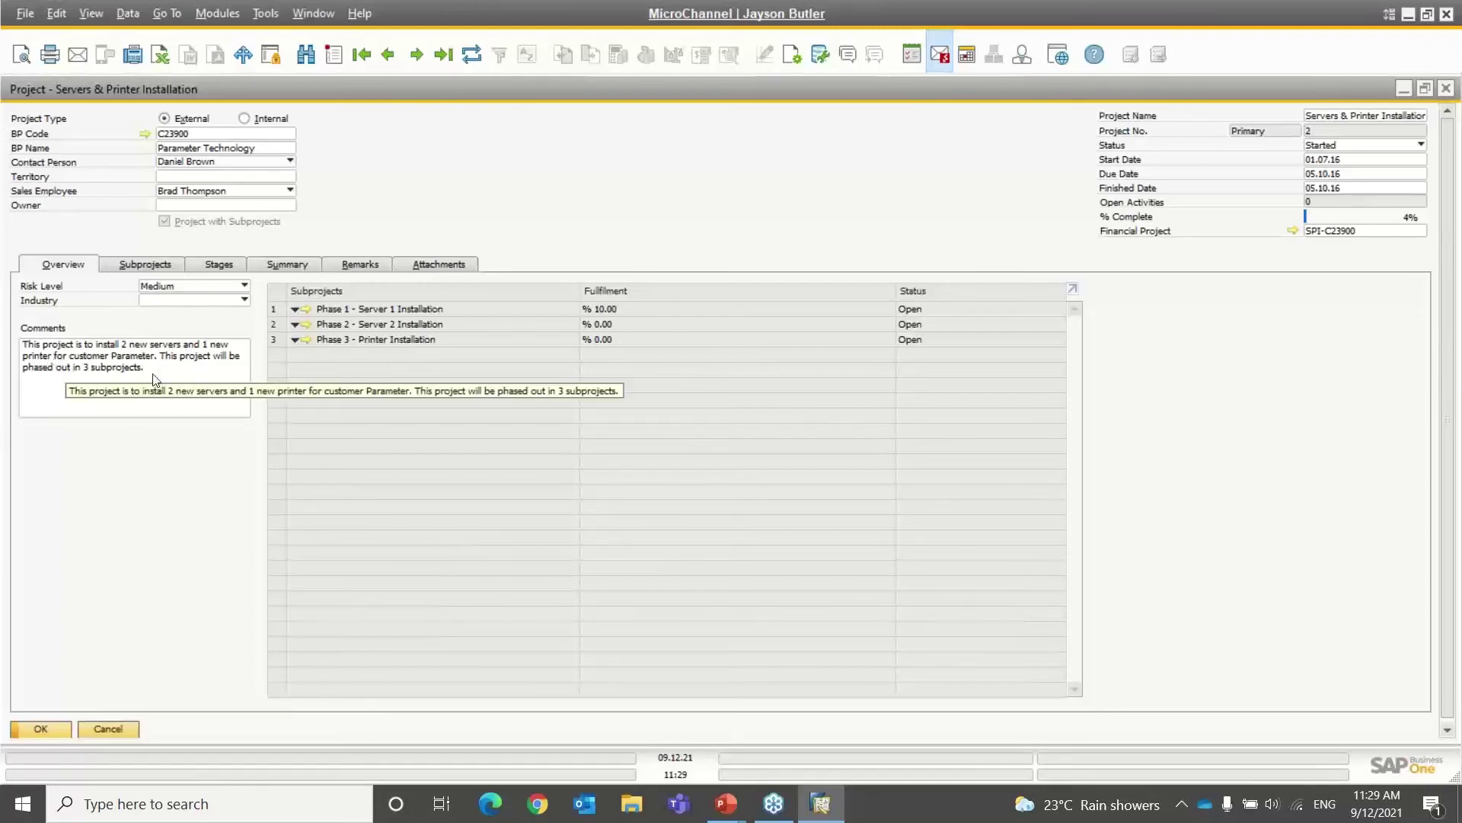
{"action": "left_click", "coordinate": [119, 372]}
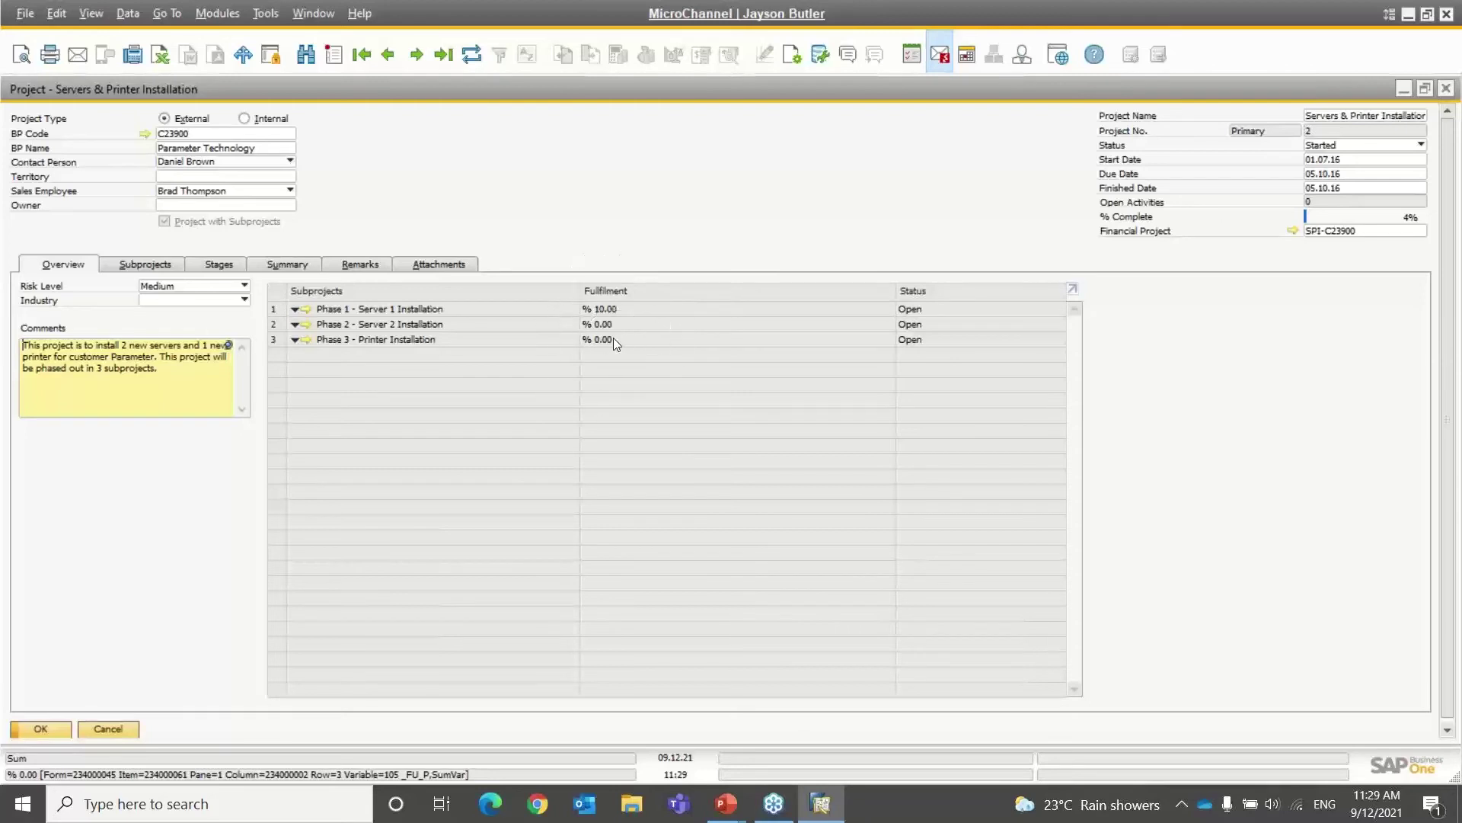
{"action": "left_click", "coordinate": [158, 266]}
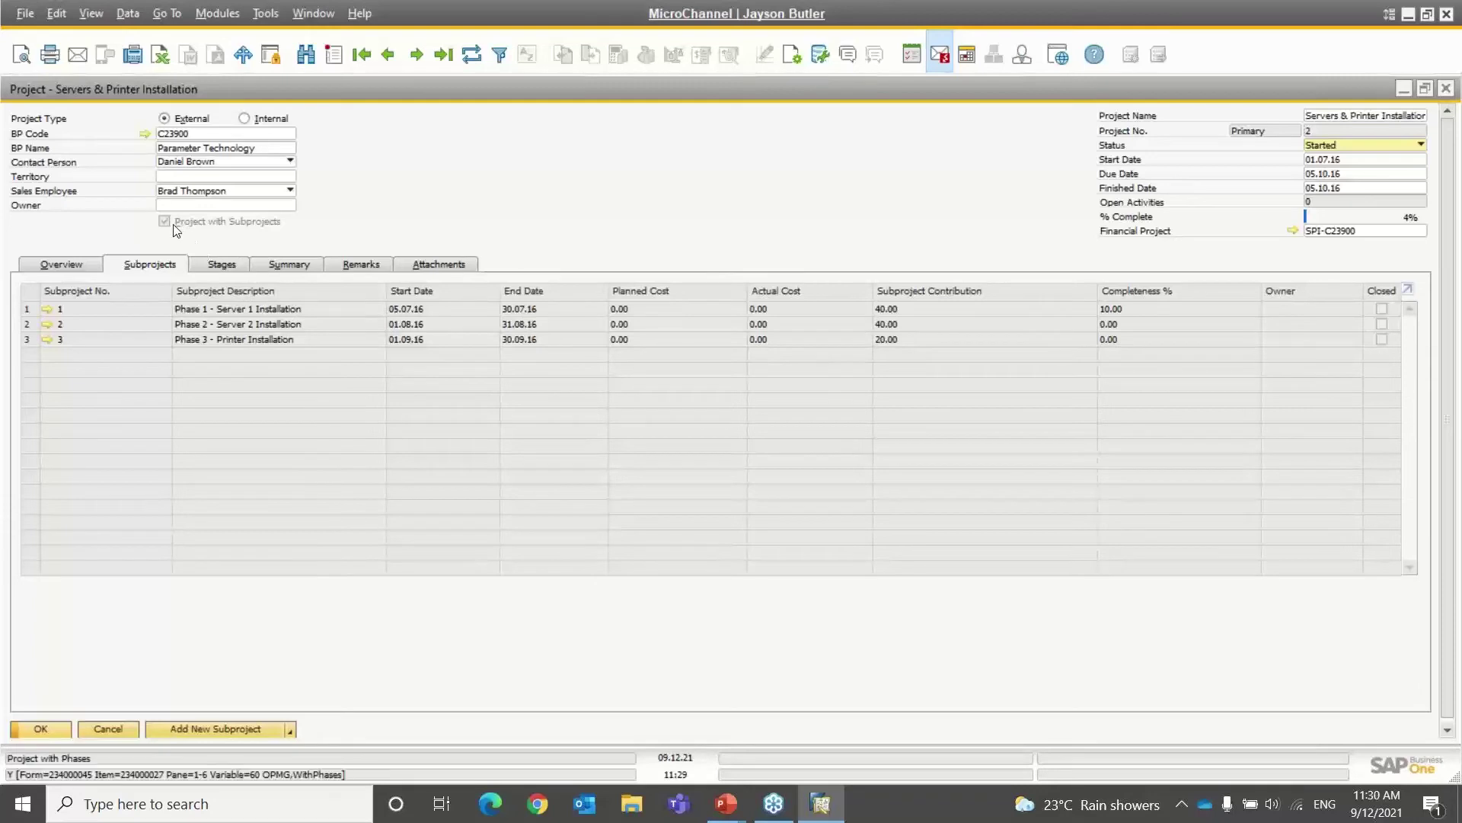
{"action": "left_click", "coordinate": [222, 264]}
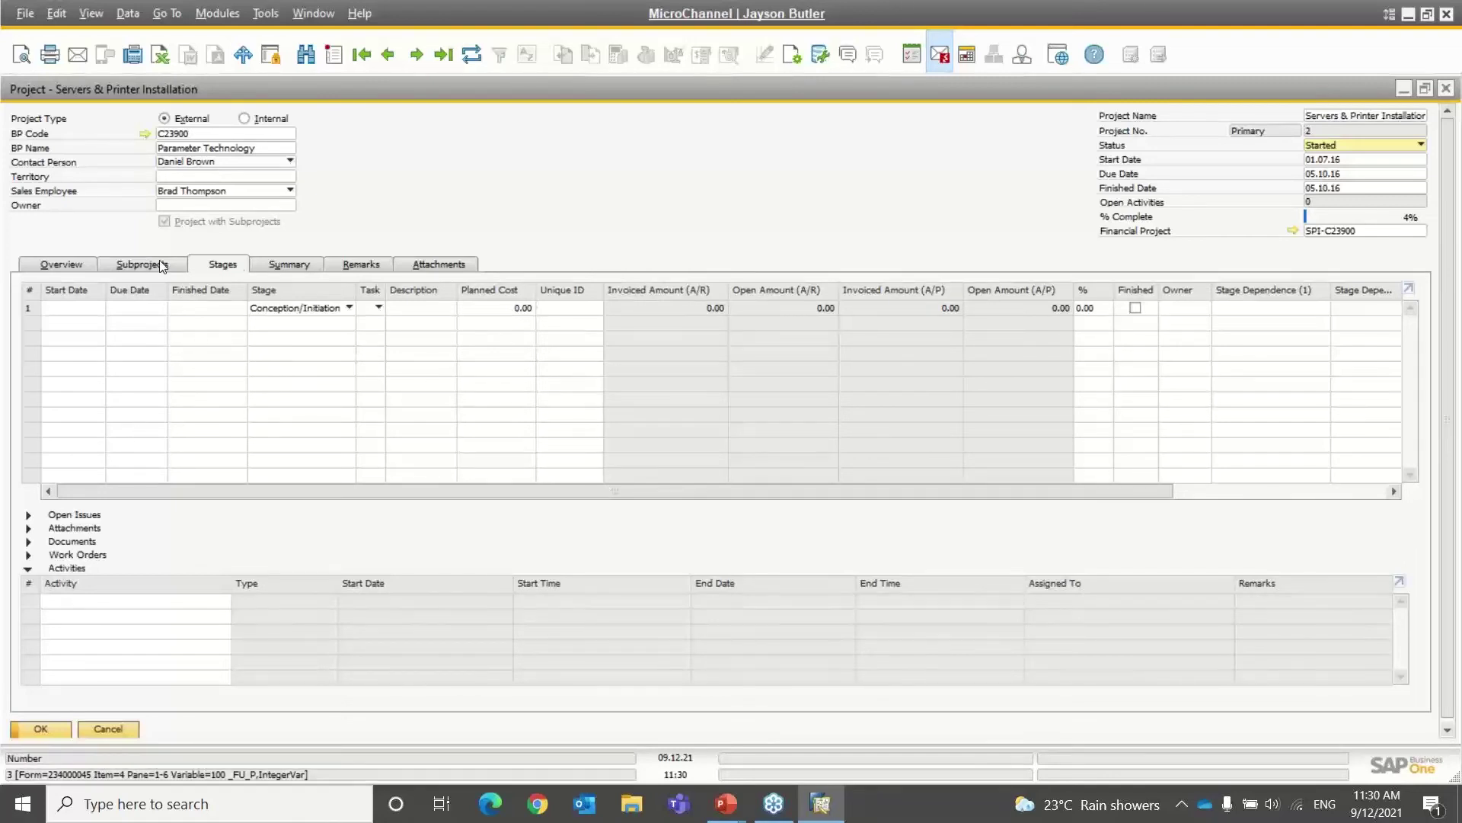
{"action": "left_click", "coordinate": [302, 268]}
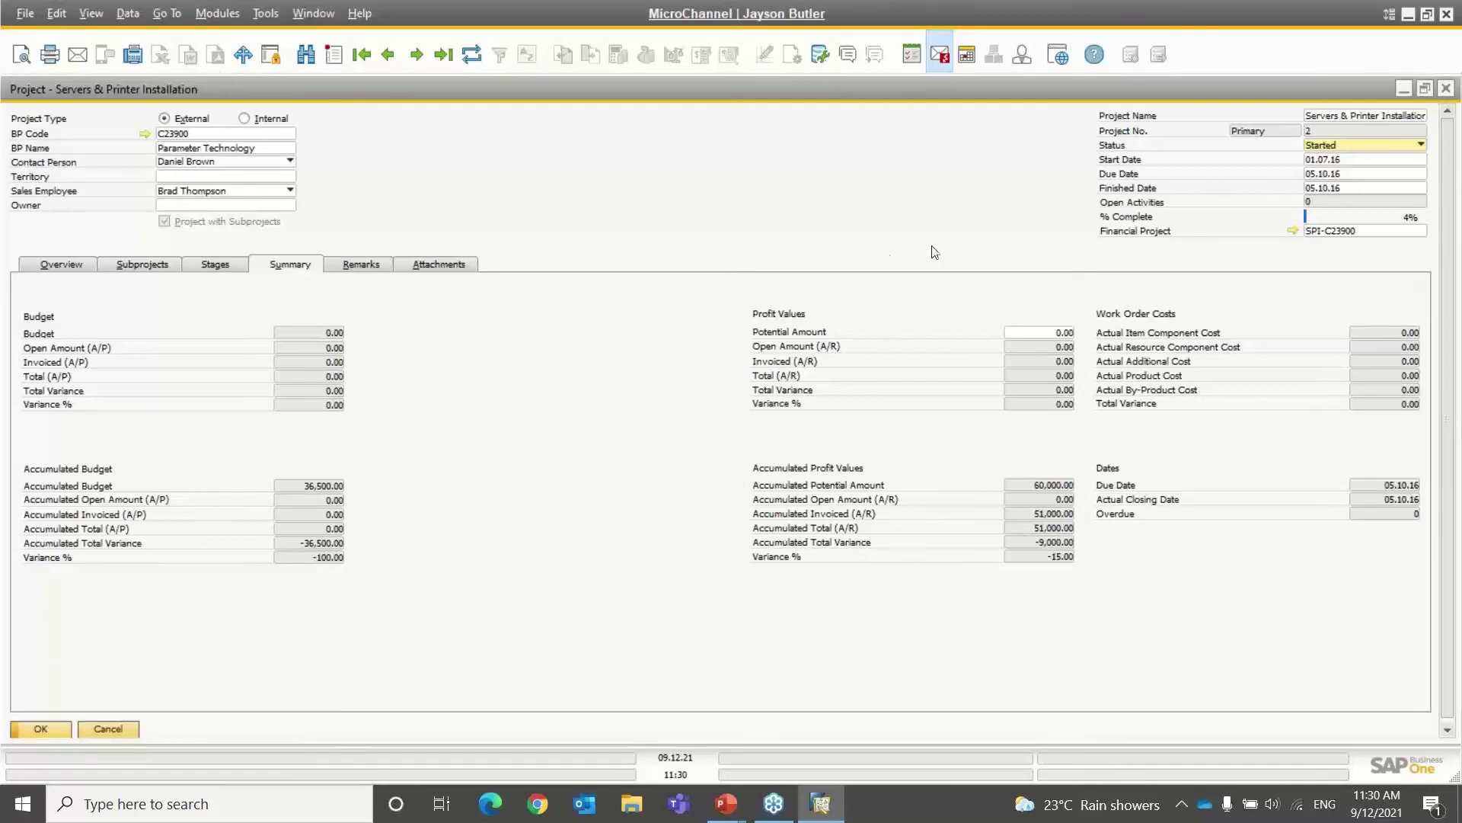
Review the stages and summary amounts of the Phase 1 - Server 1 Installation subproject, then close it.
{"action": "left_click", "coordinate": [215, 268]}
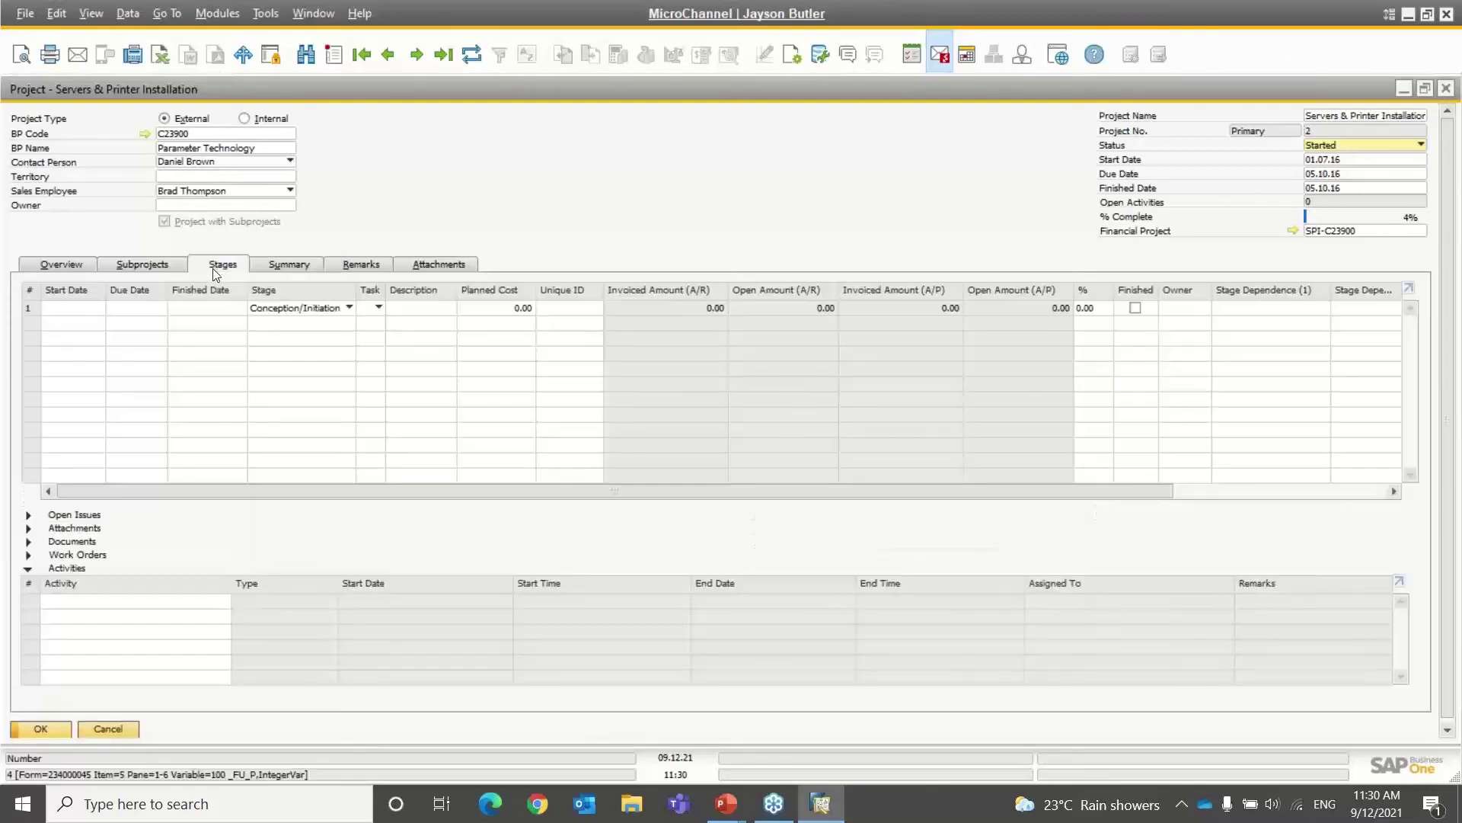
{"action": "left_click", "coordinate": [141, 268]}
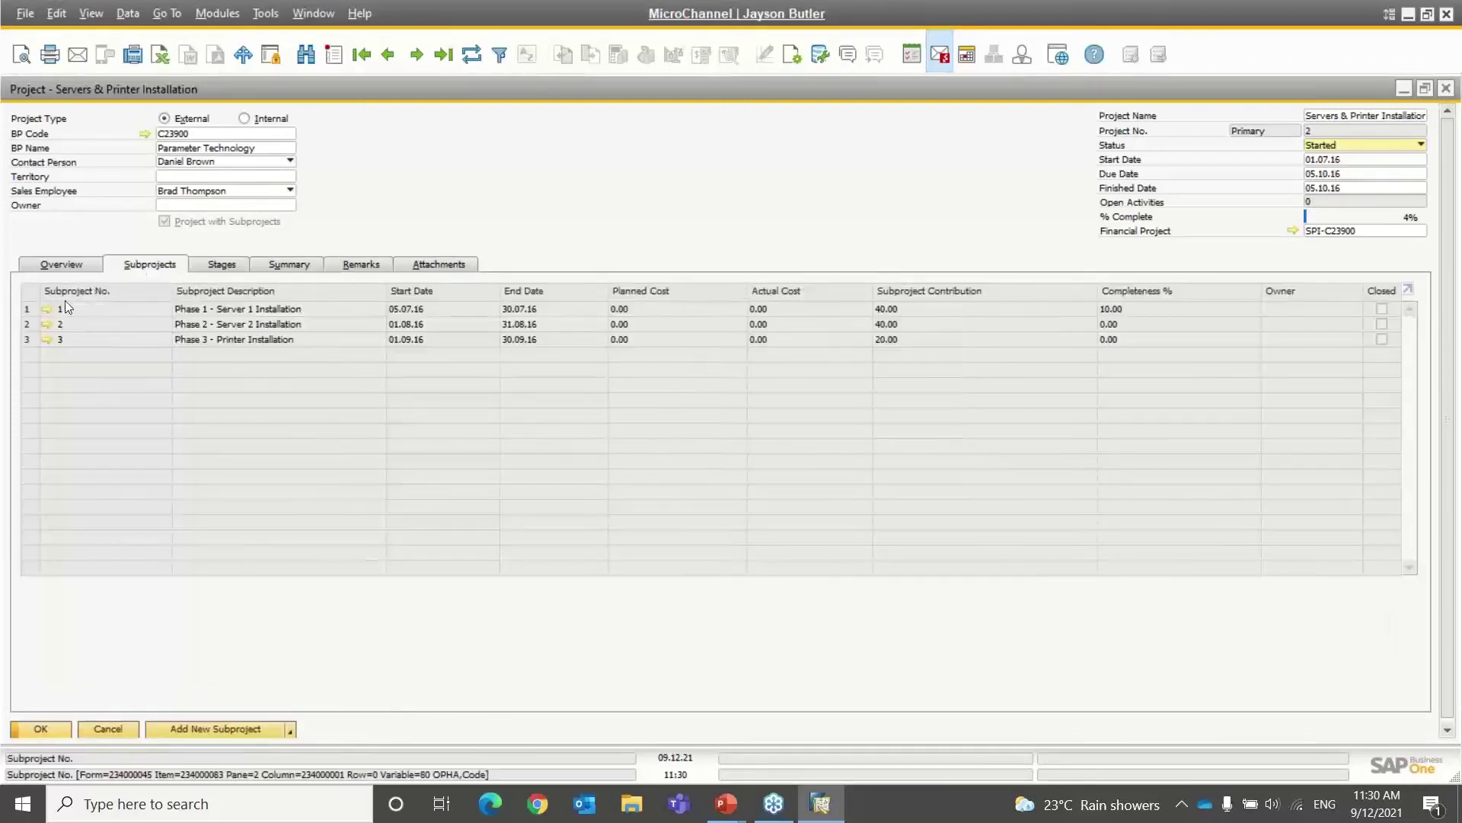
{"action": "left_click", "coordinate": [45, 309]}
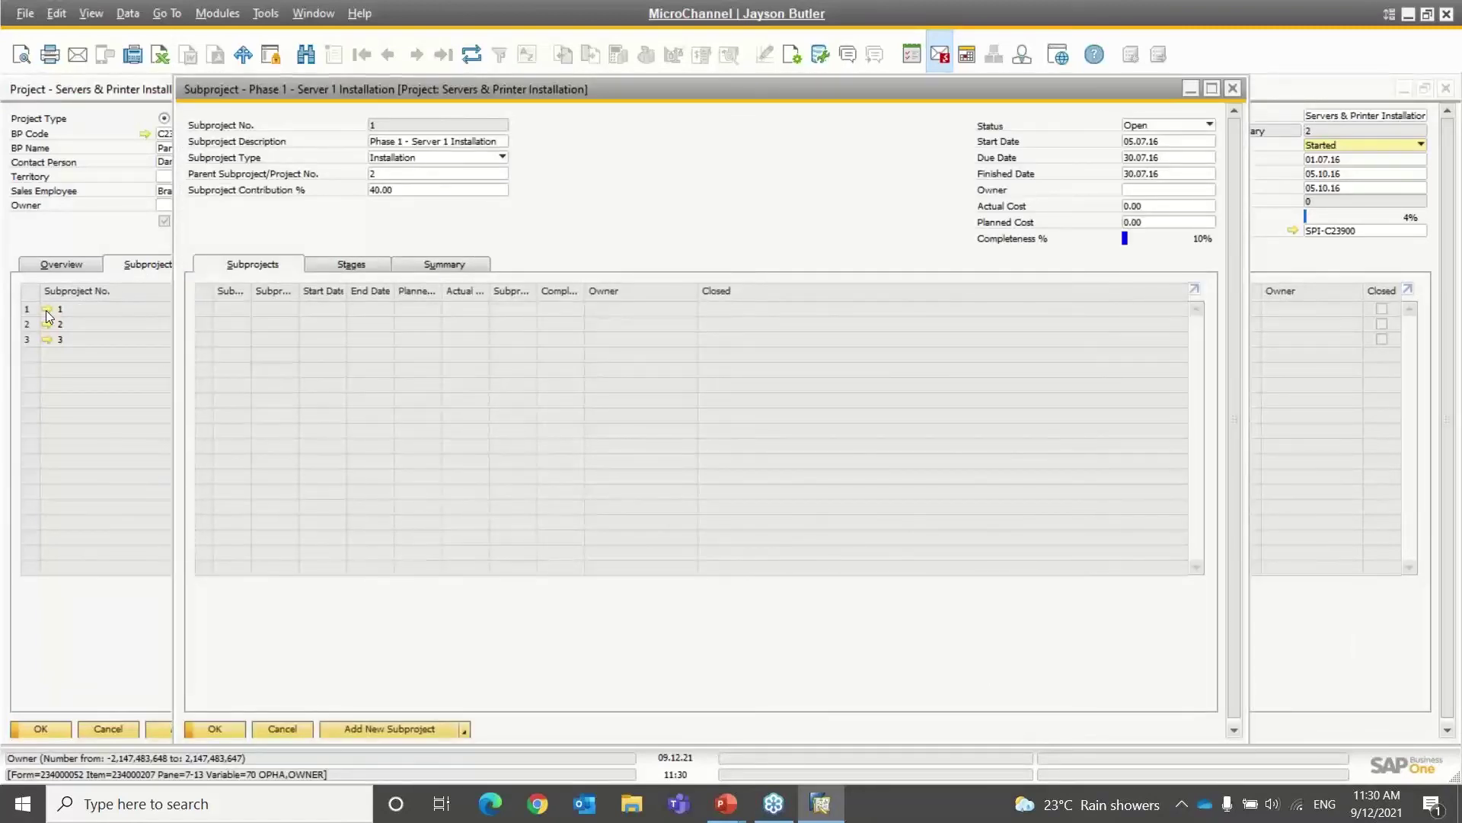
{"action": "left_click", "coordinate": [339, 271]}
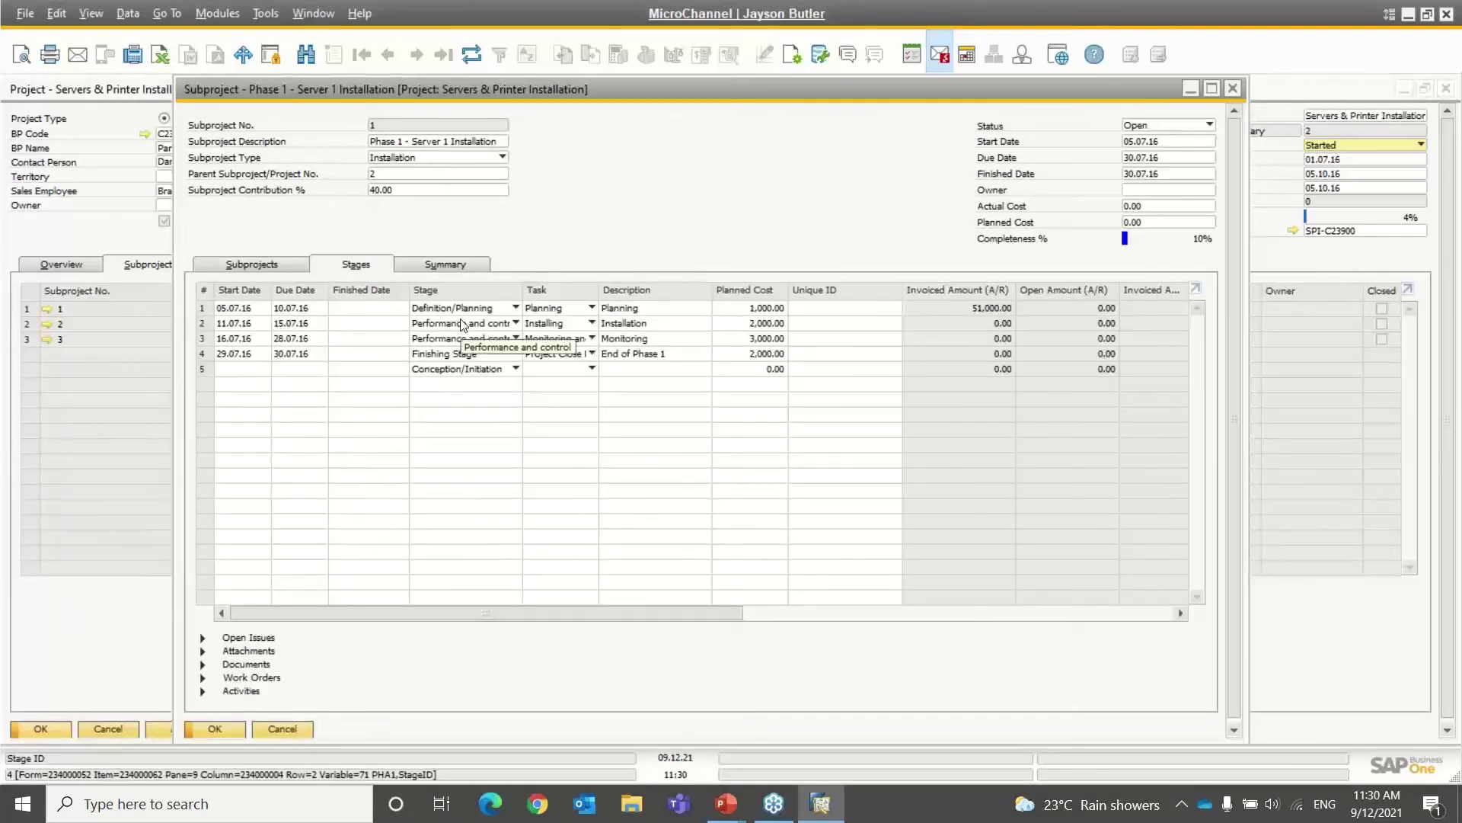
{"action": "left_click", "coordinate": [439, 266]}
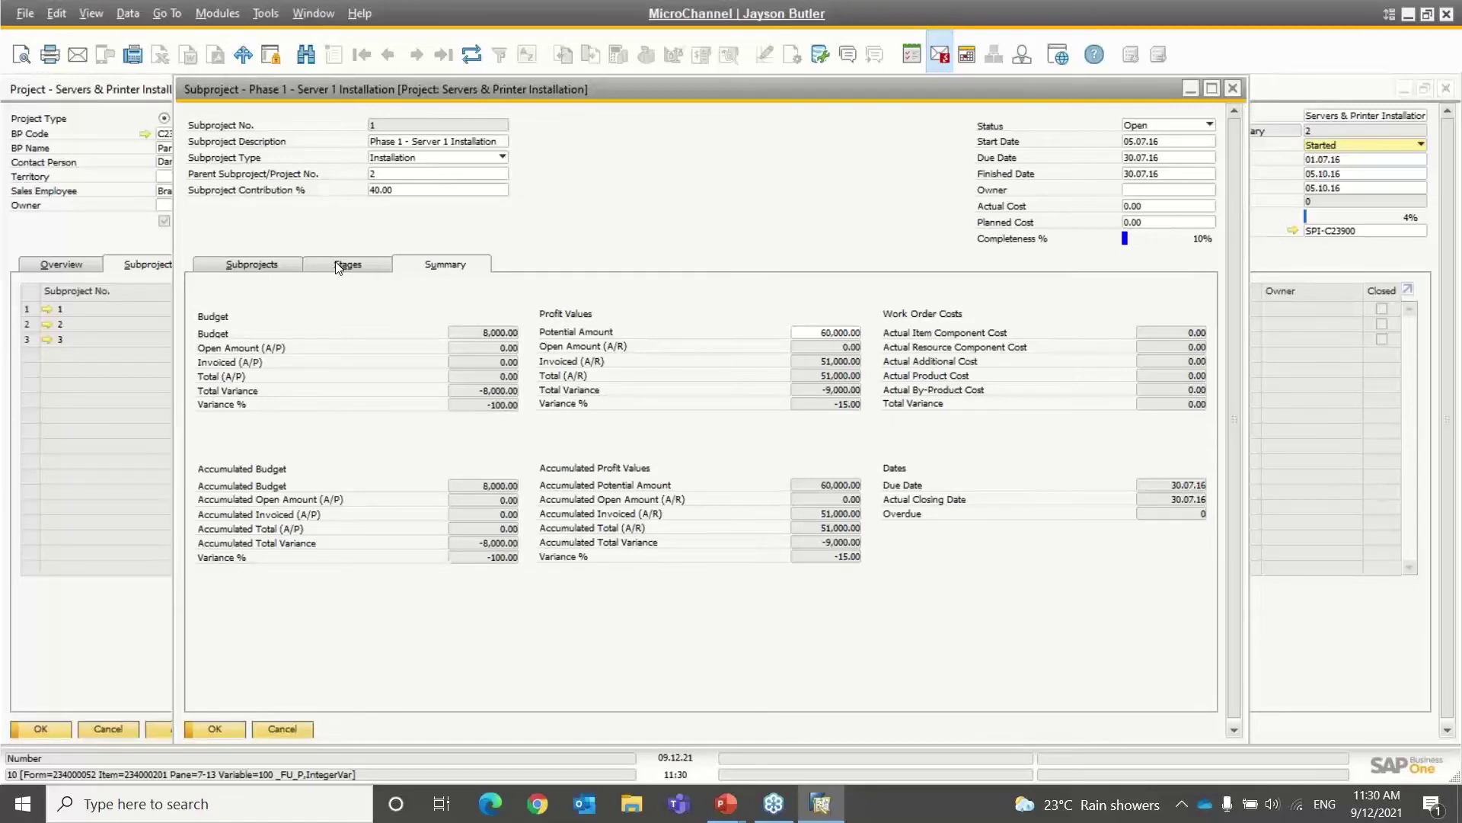
{"action": "left_click", "coordinate": [268, 729]}
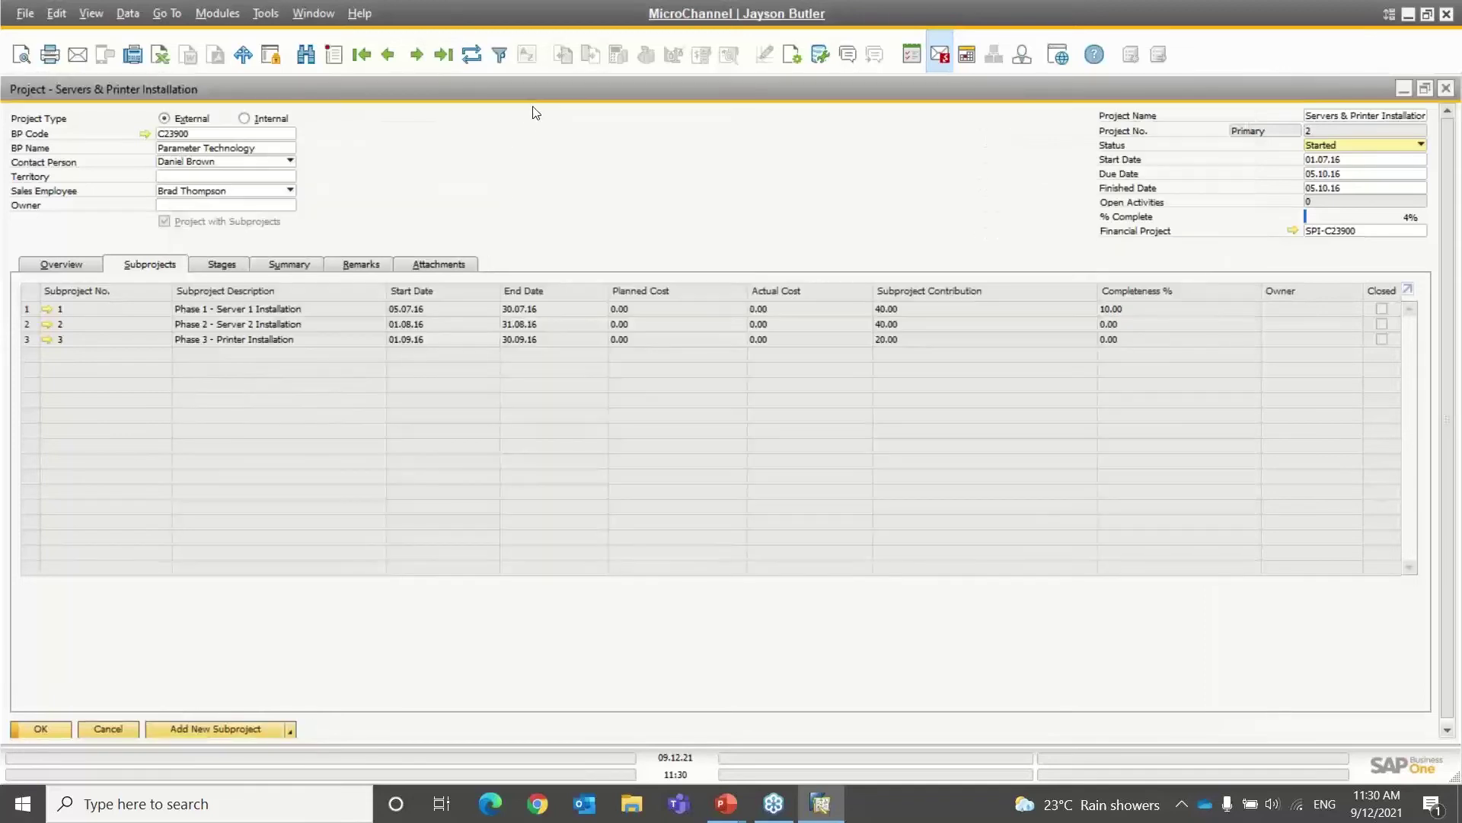
View the Servers & Printer Installation's Project Overview at levels 1 and 2, then close the overview.
{"action": "right_click", "coordinate": [481, 204]}
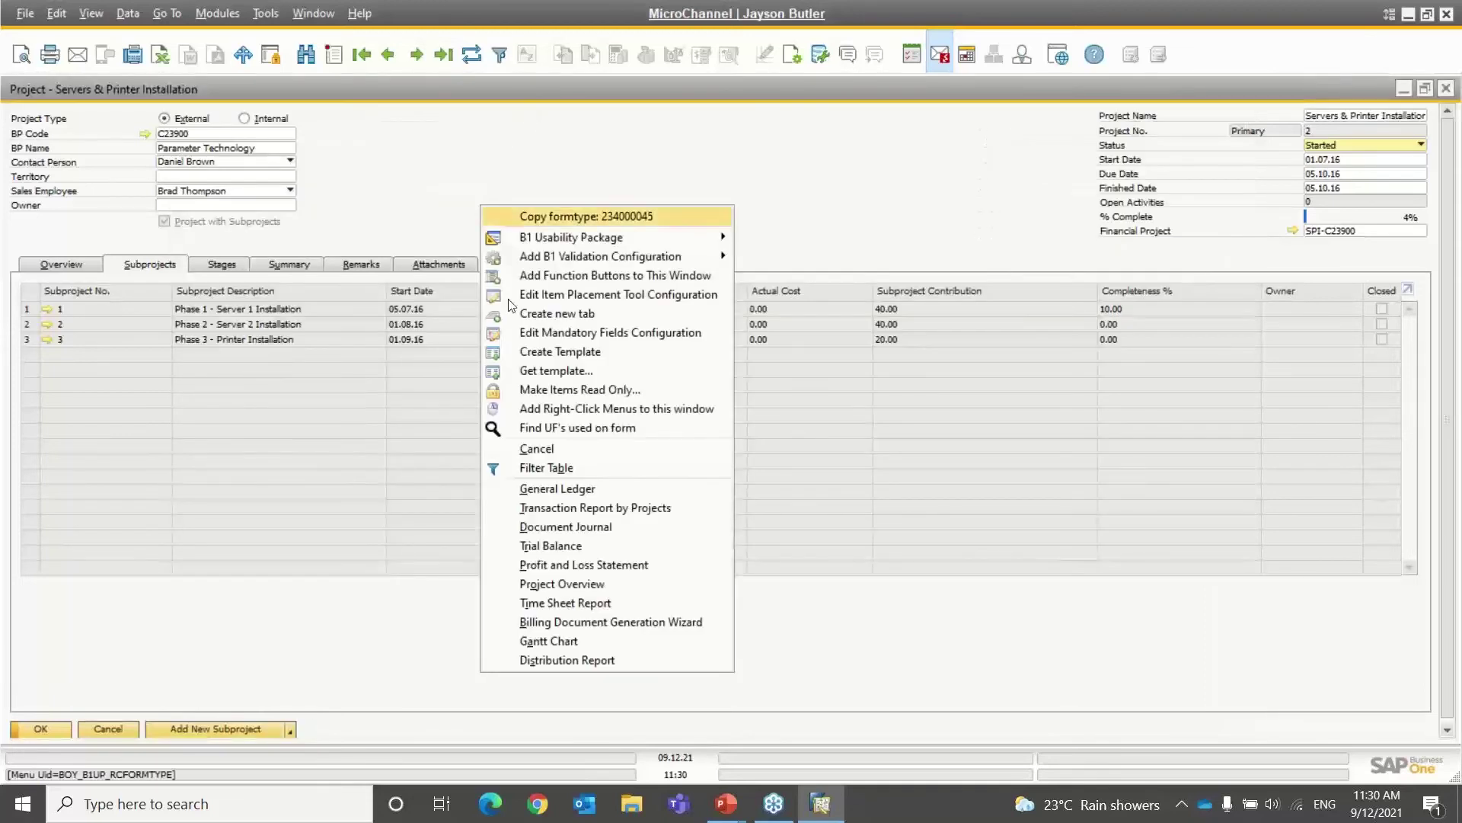
{"action": "left_click", "coordinate": [530, 584]}
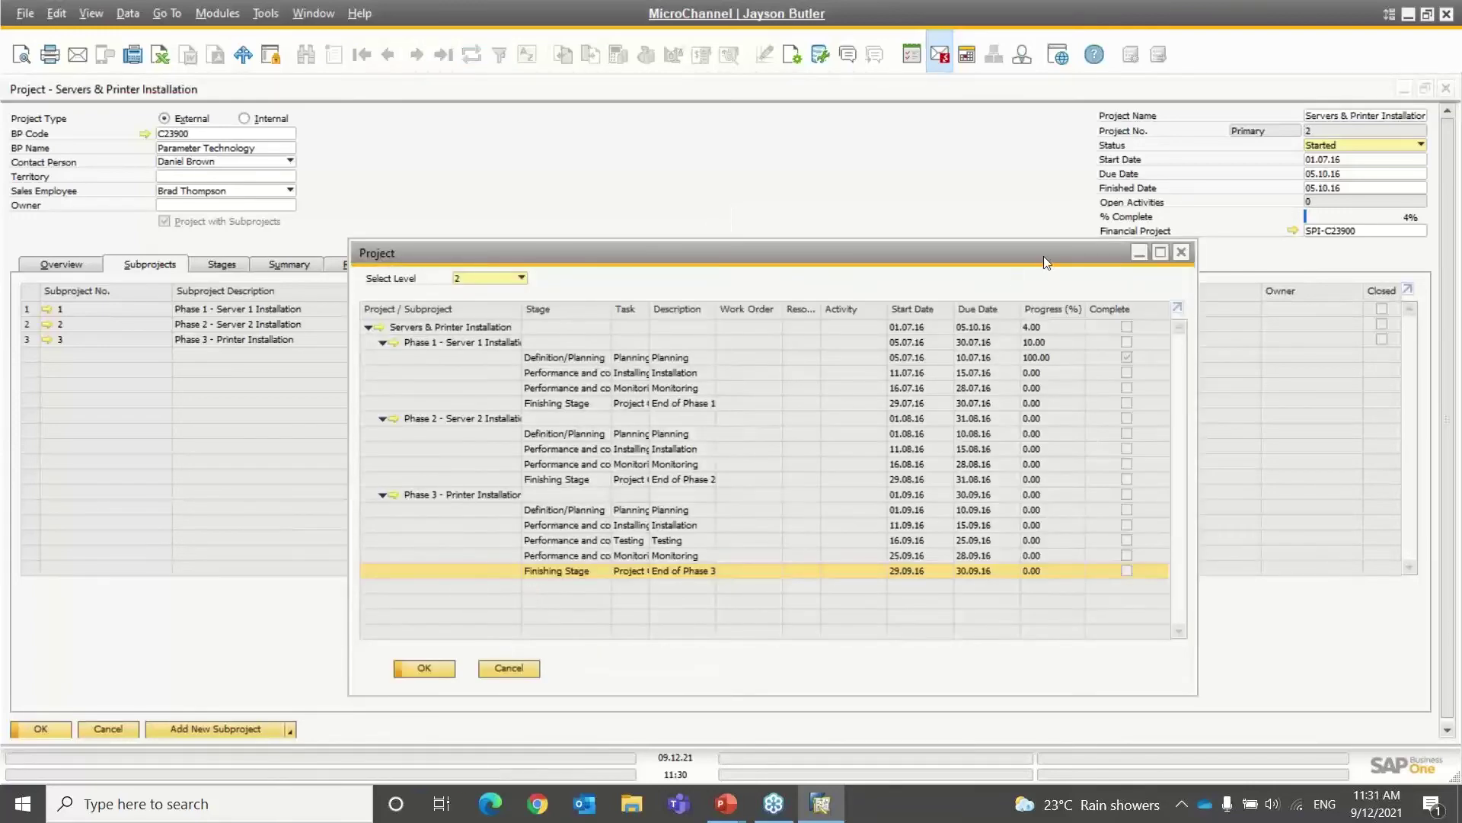
{"action": "left_click", "coordinate": [1166, 255]}
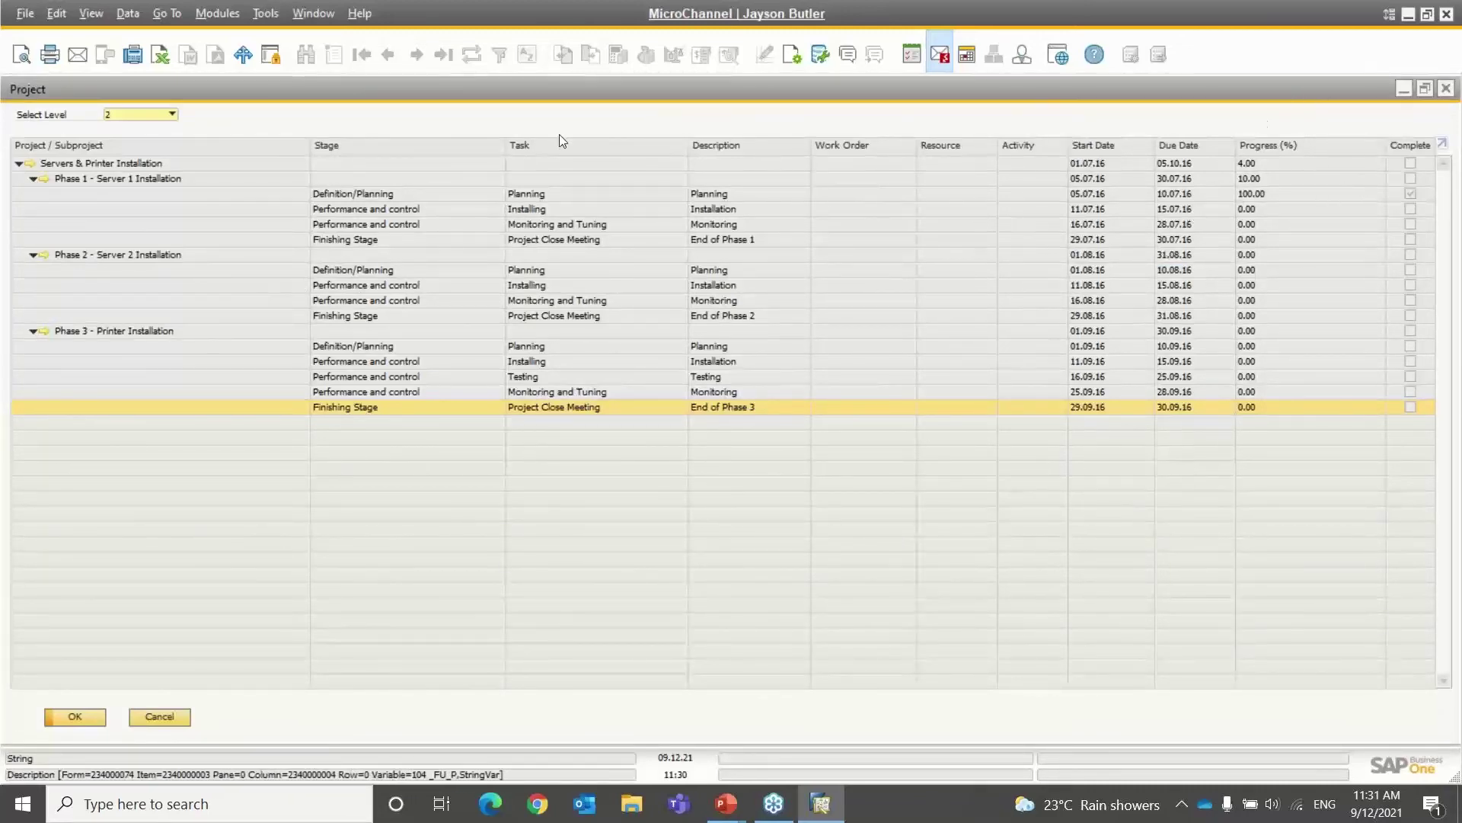
{"action": "left_click", "coordinate": [139, 116]}
{"action": "left_click", "coordinate": [140, 128]}
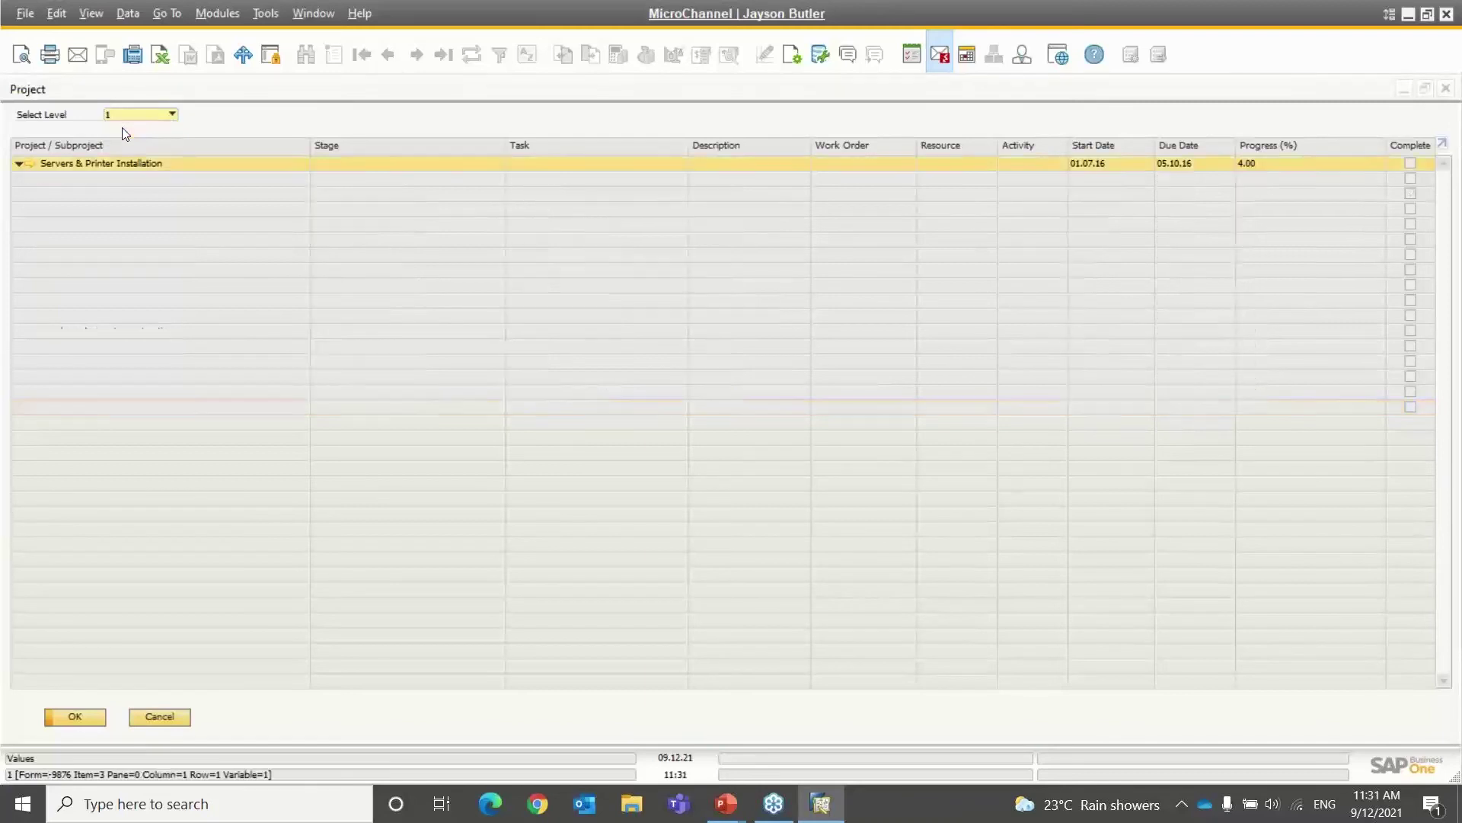
{"action": "left_click", "coordinate": [129, 115]}
{"action": "left_click", "coordinate": [122, 142]}
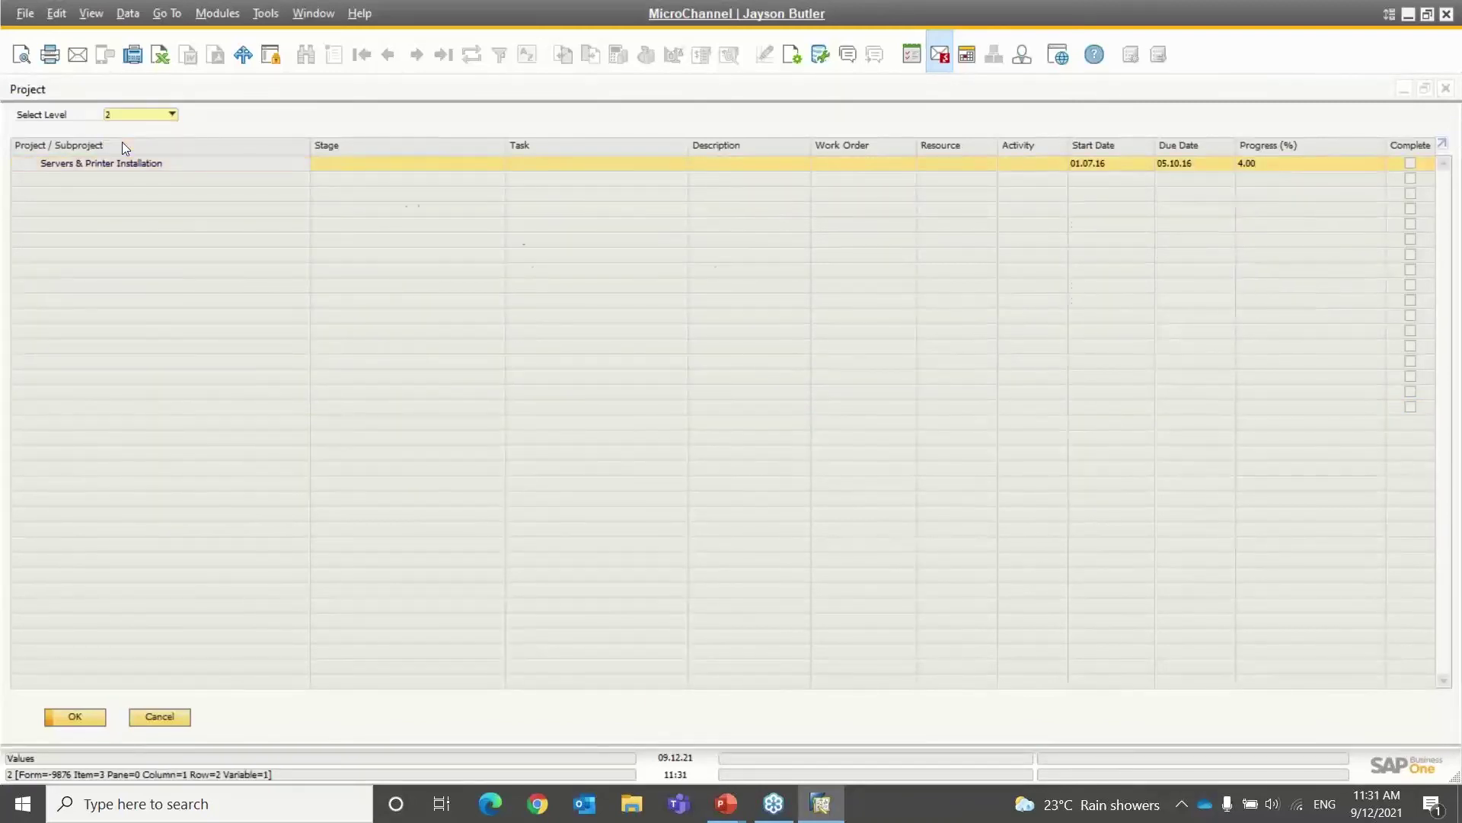
{"action": "left_click", "coordinate": [159, 716]}
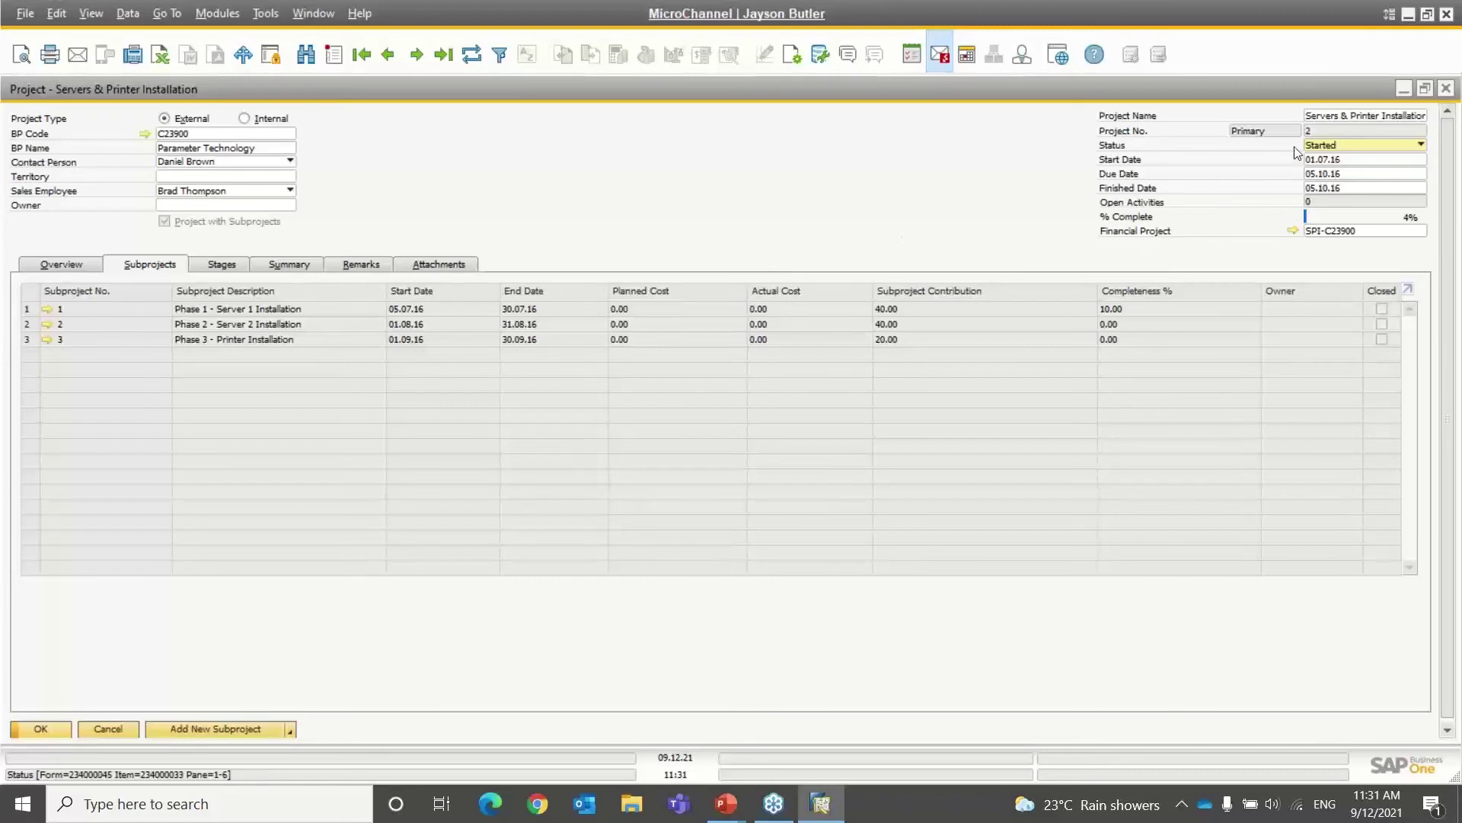
Check the status options available for the Servers & Printer Installation project and its Phase 1 subproject.
{"action": "left_click", "coordinate": [1326, 146]}
{"action": "left_click", "coordinate": [1327, 147]}
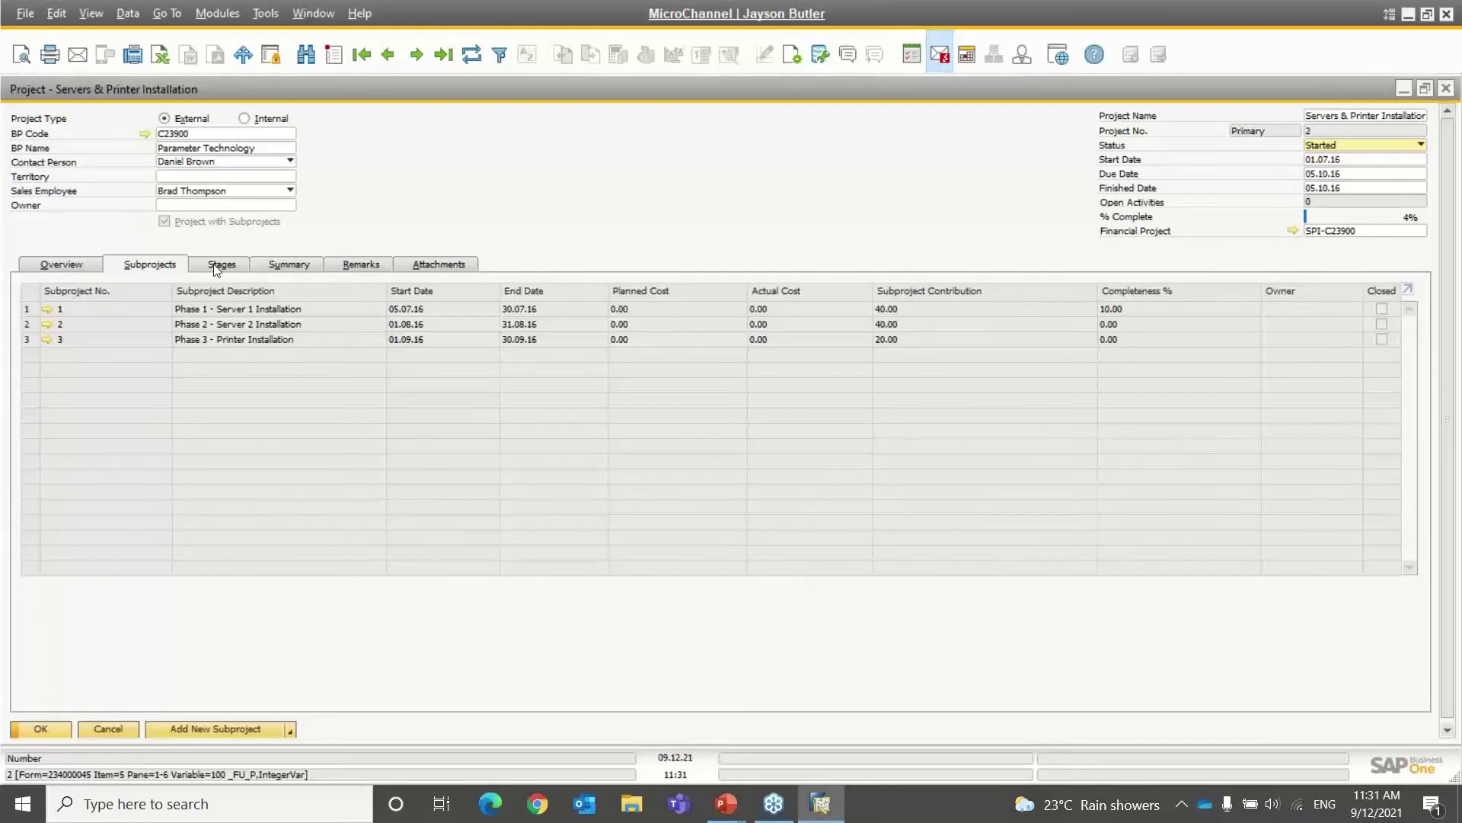
{"action": "left_click", "coordinate": [44, 308]}
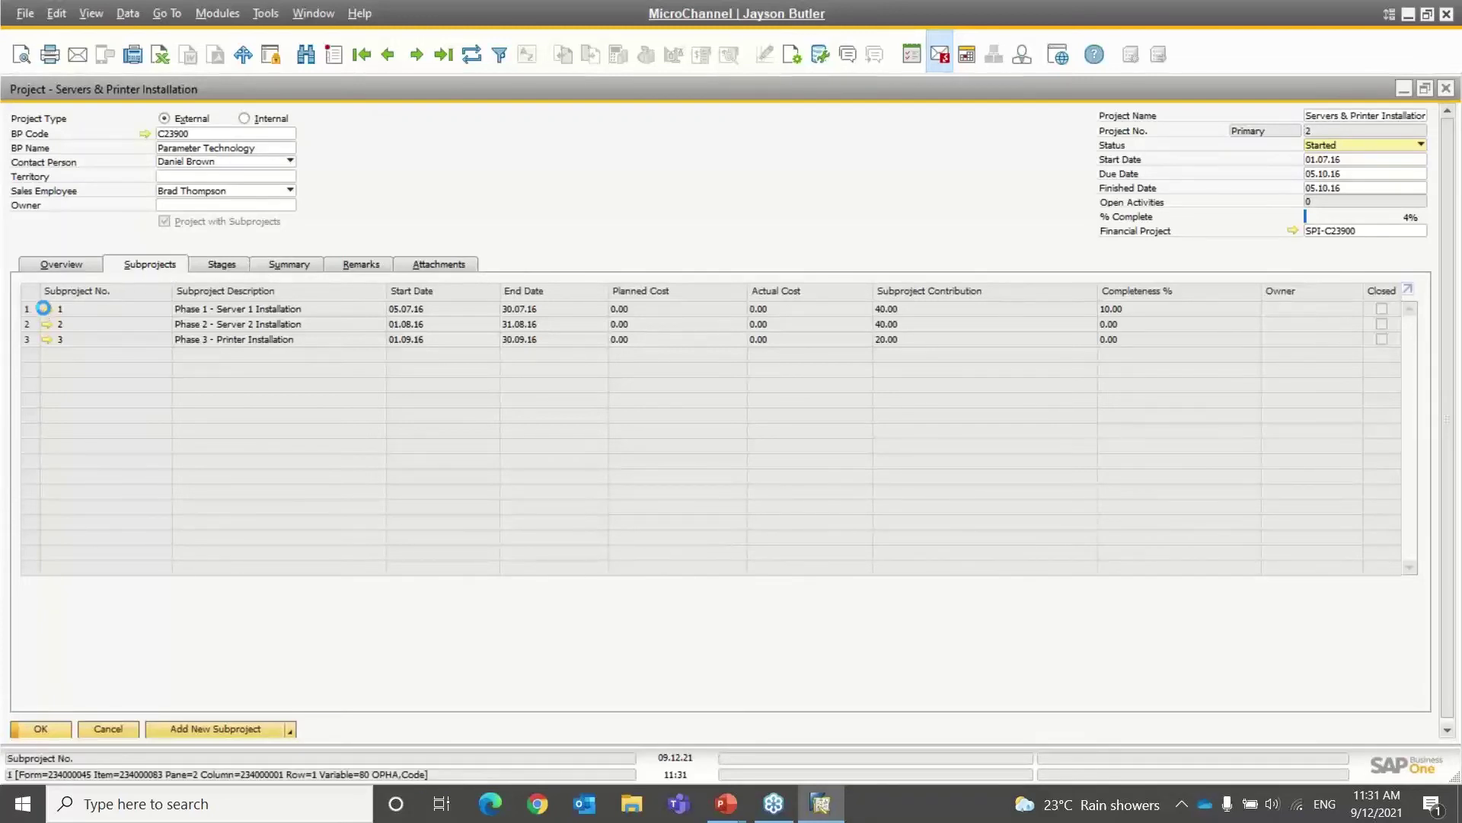
{"action": "left_click", "coordinate": [1140, 126]}
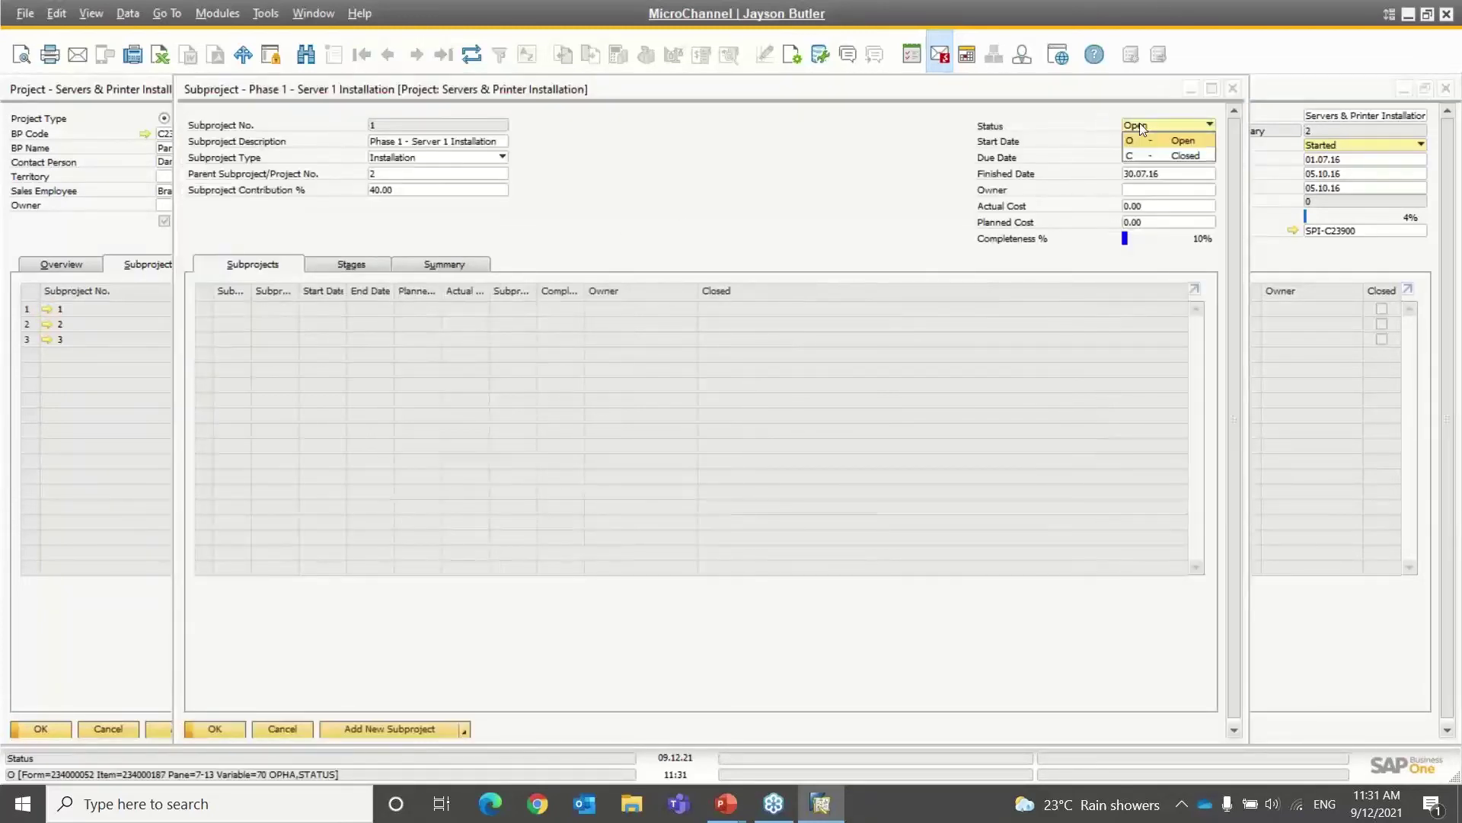
{"action": "left_click", "coordinate": [1140, 126]}
{"action": "left_click", "coordinate": [1140, 126]}
{"action": "left_click", "coordinate": [1140, 125]}
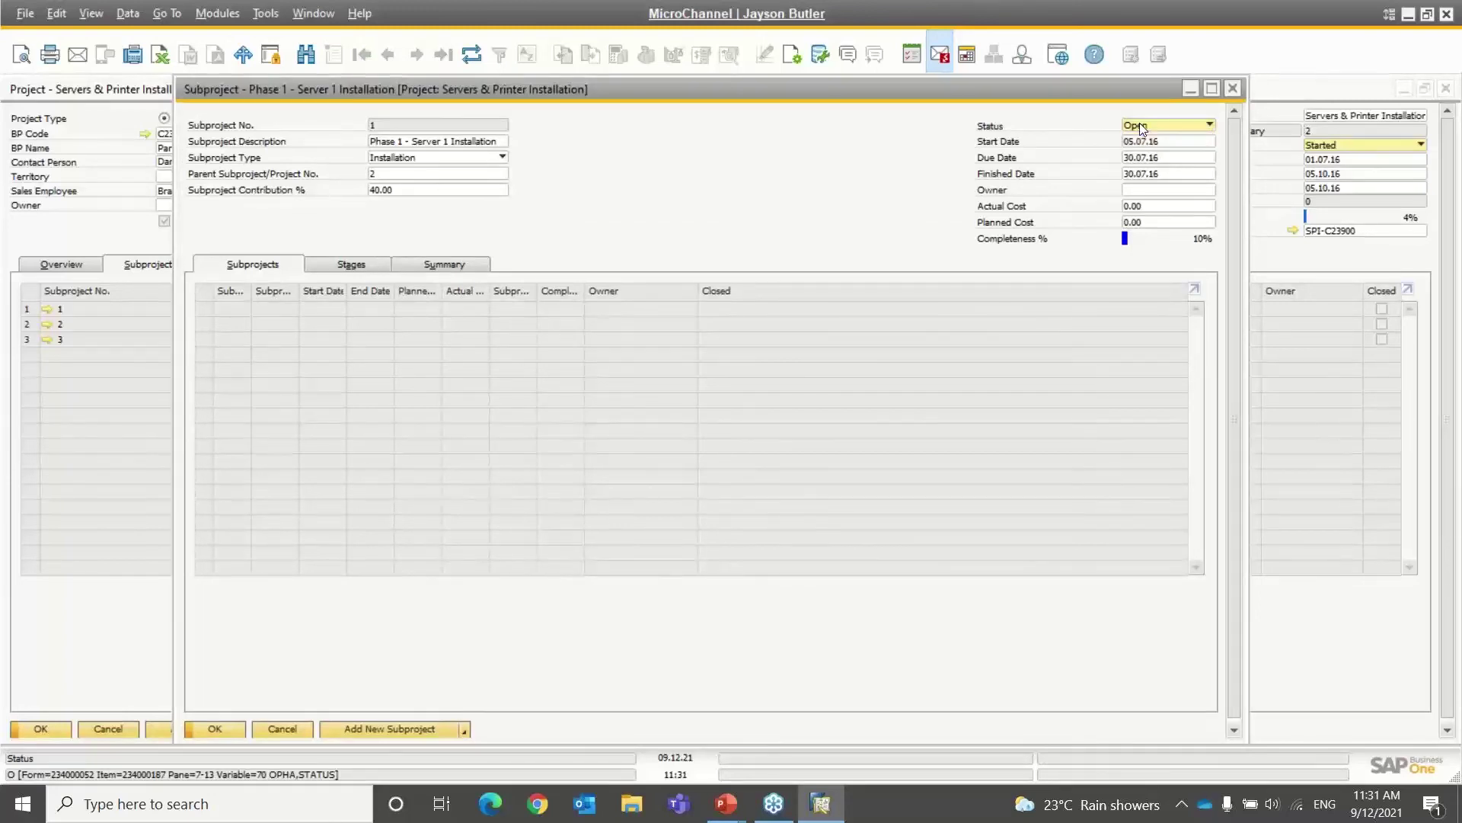
{"action": "left_click", "coordinate": [1140, 126]}
{"action": "left_click", "coordinate": [1140, 126]}
{"action": "left_click", "coordinate": [1140, 125]}
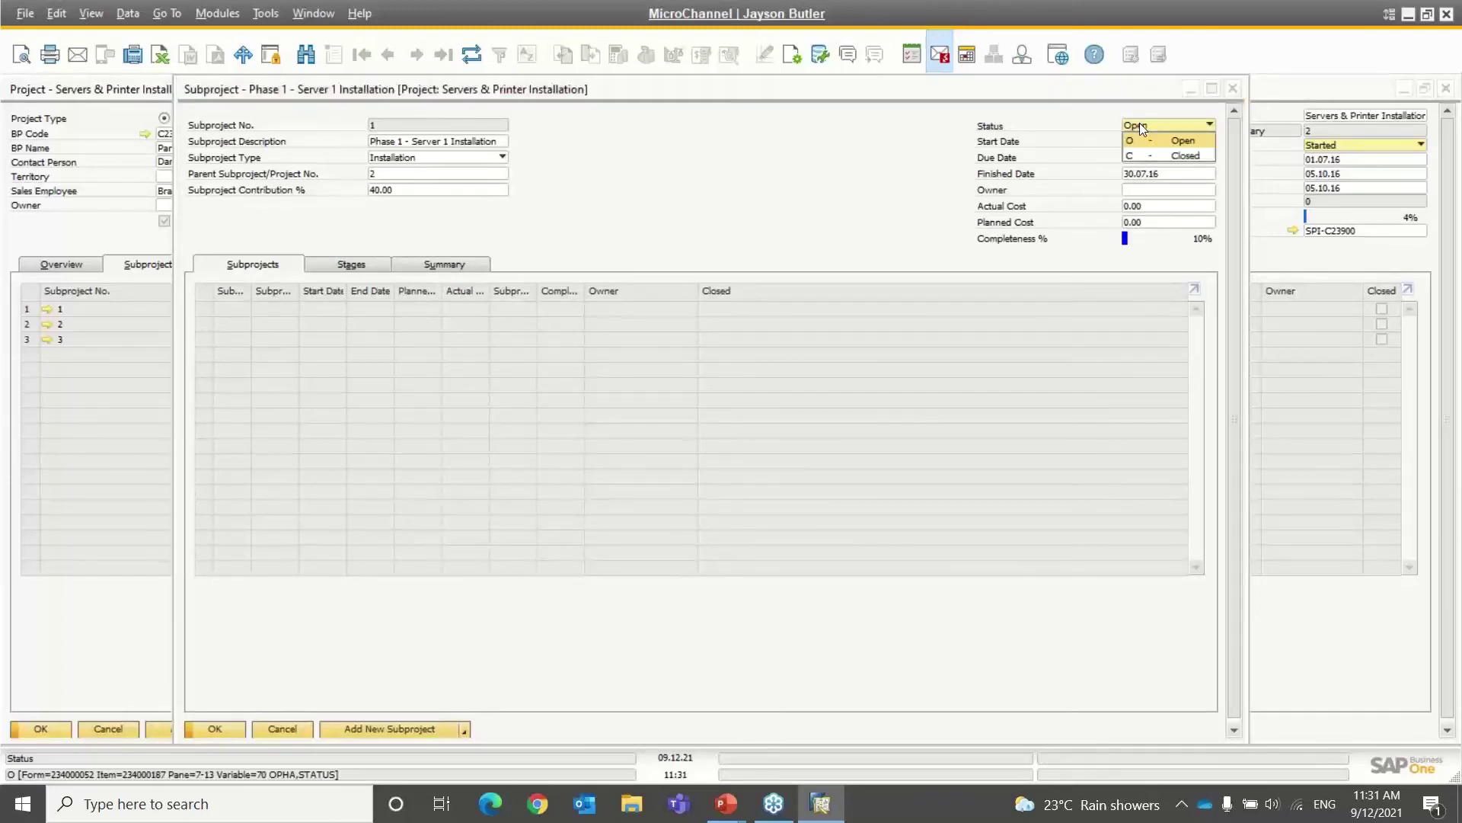
{"action": "left_click", "coordinate": [1140, 125]}
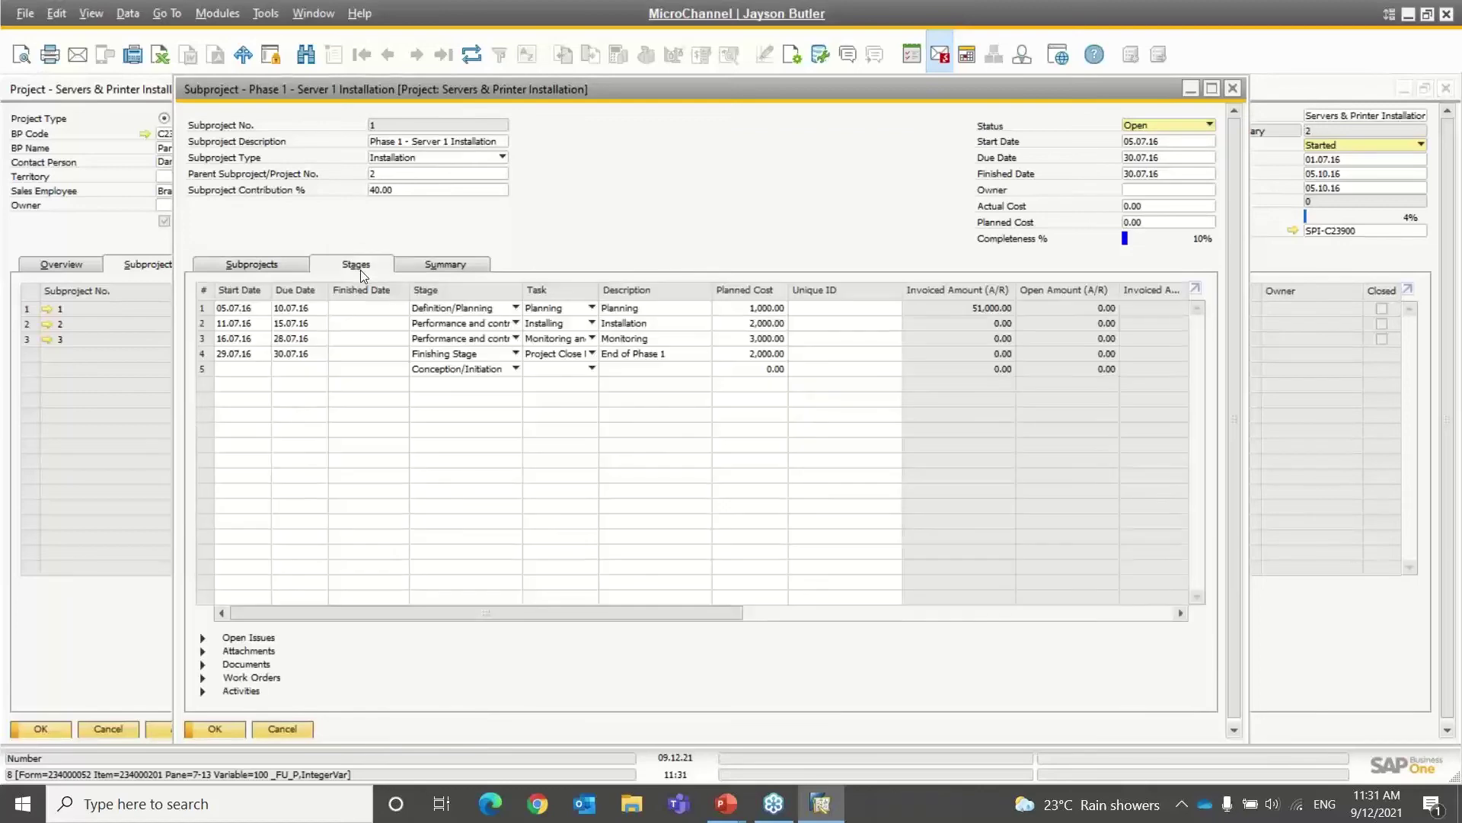
Review the Phase 1 subproject's summary and Project Overview, then close the subproject and its parent project.
{"action": "left_click", "coordinate": [469, 266]}
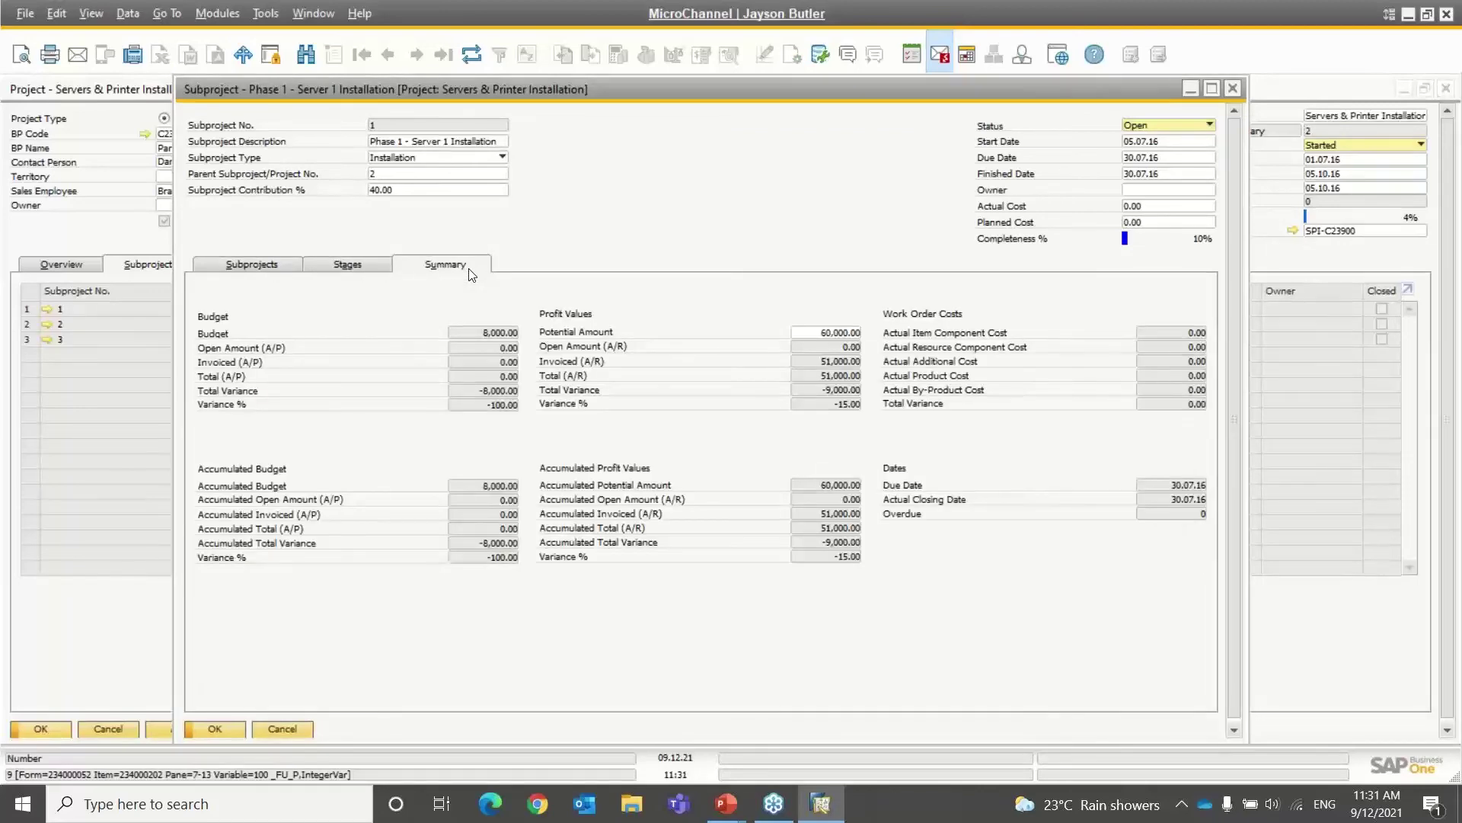
{"action": "right_click", "coordinate": [342, 243]}
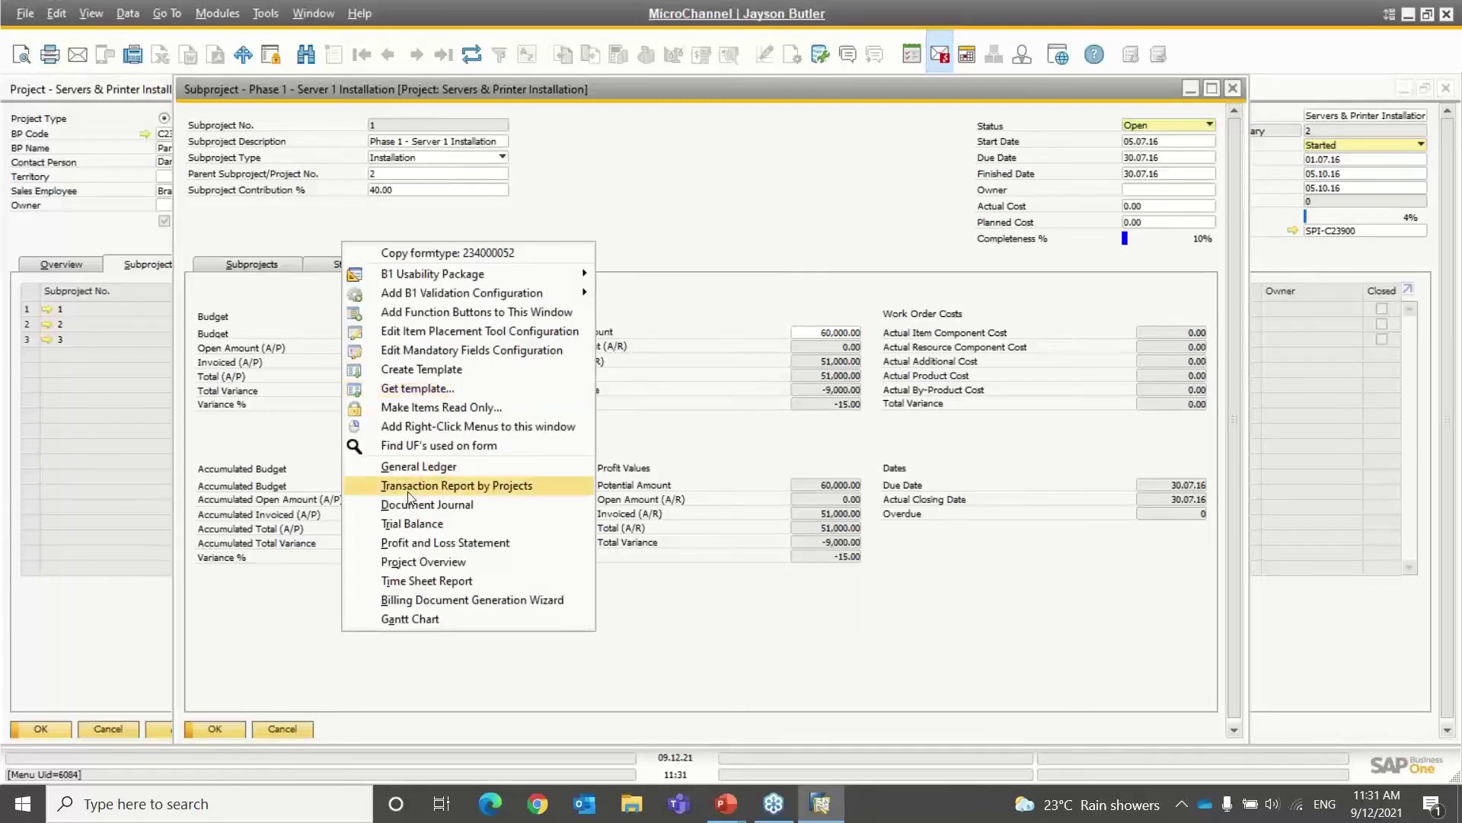
{"action": "left_click", "coordinate": [428, 562]}
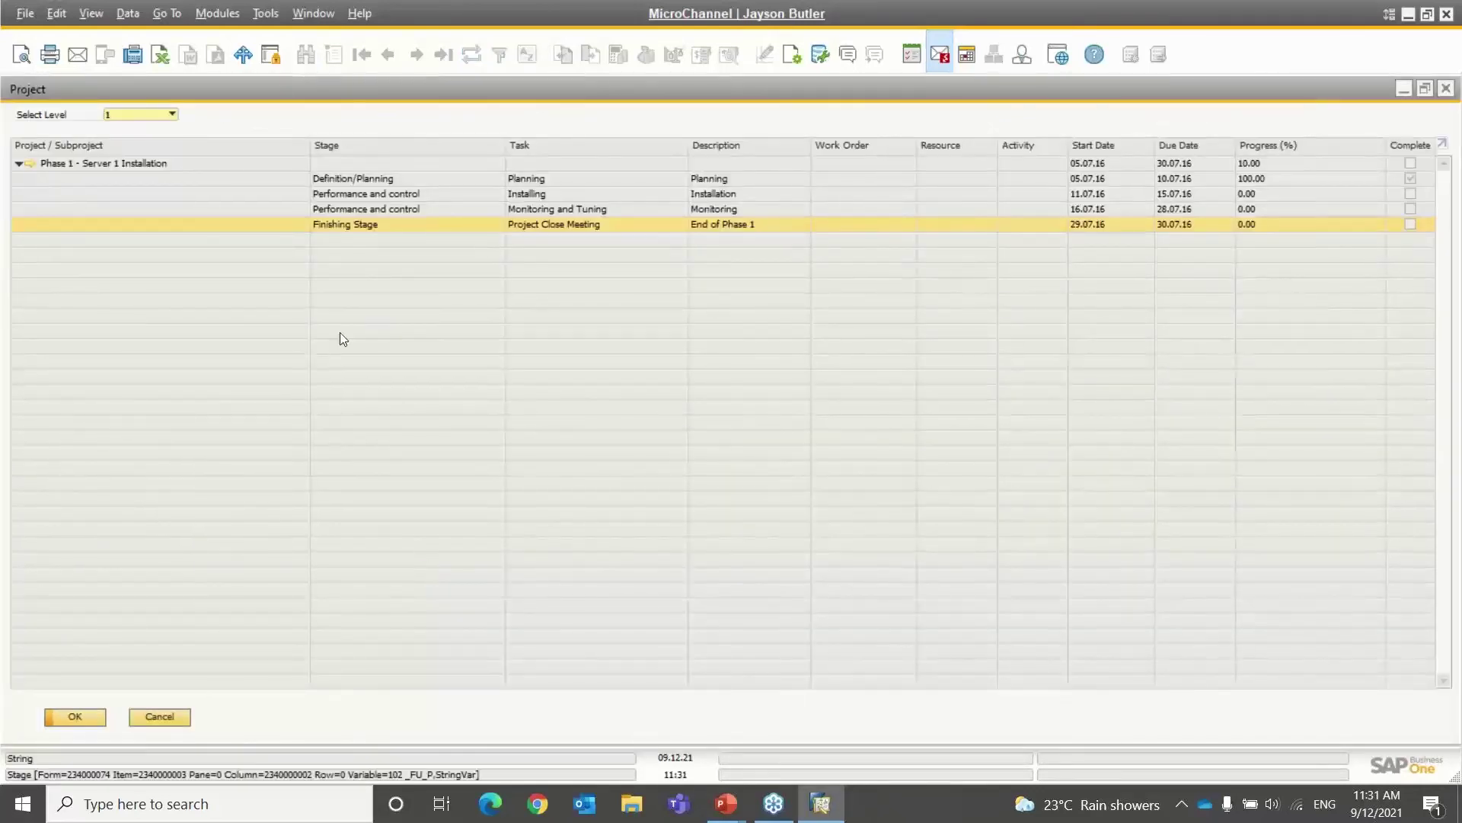
{"action": "left_click", "coordinate": [157, 716]}
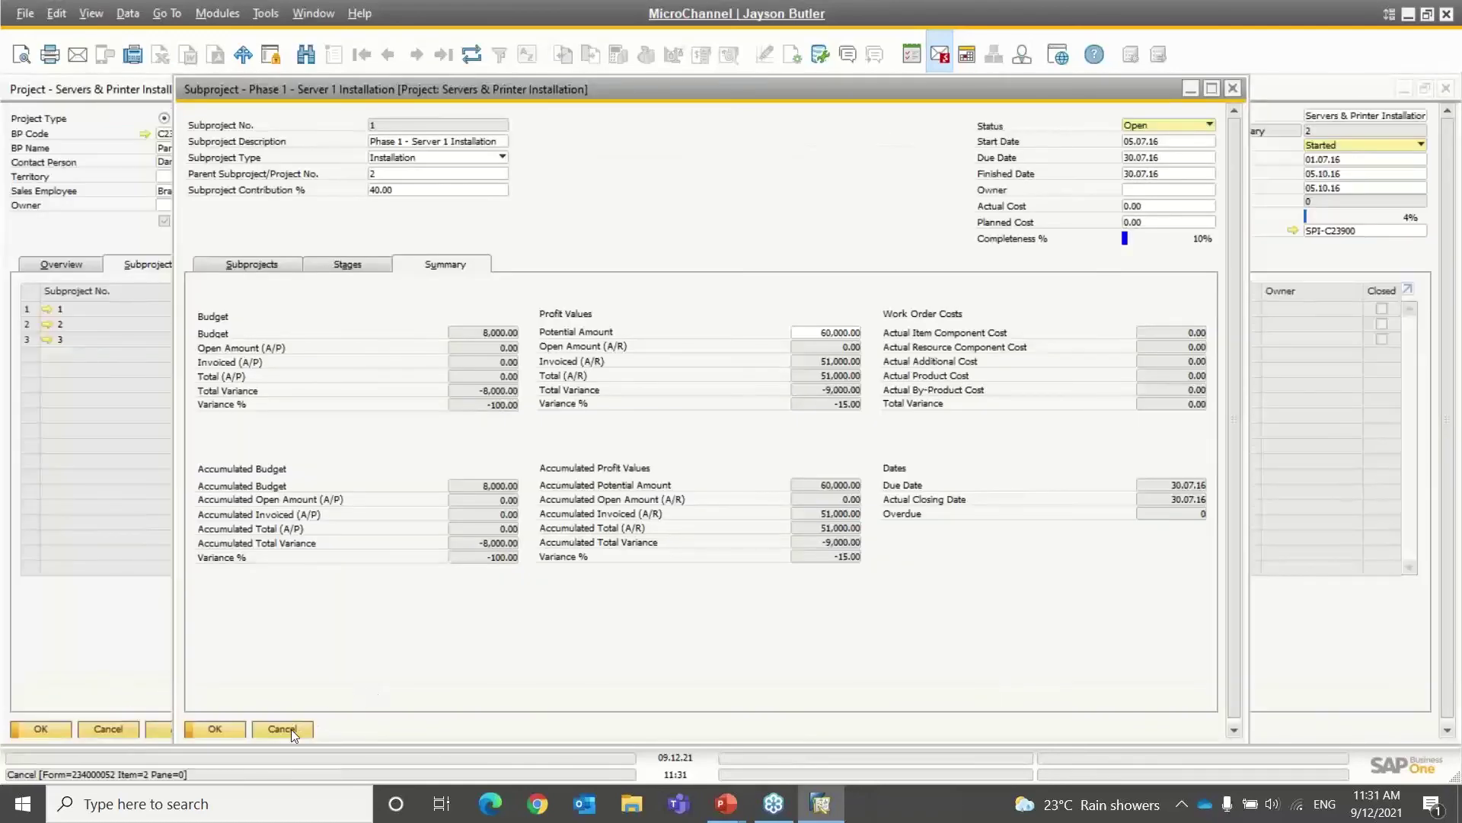
{"action": "left_click", "coordinate": [282, 729]}
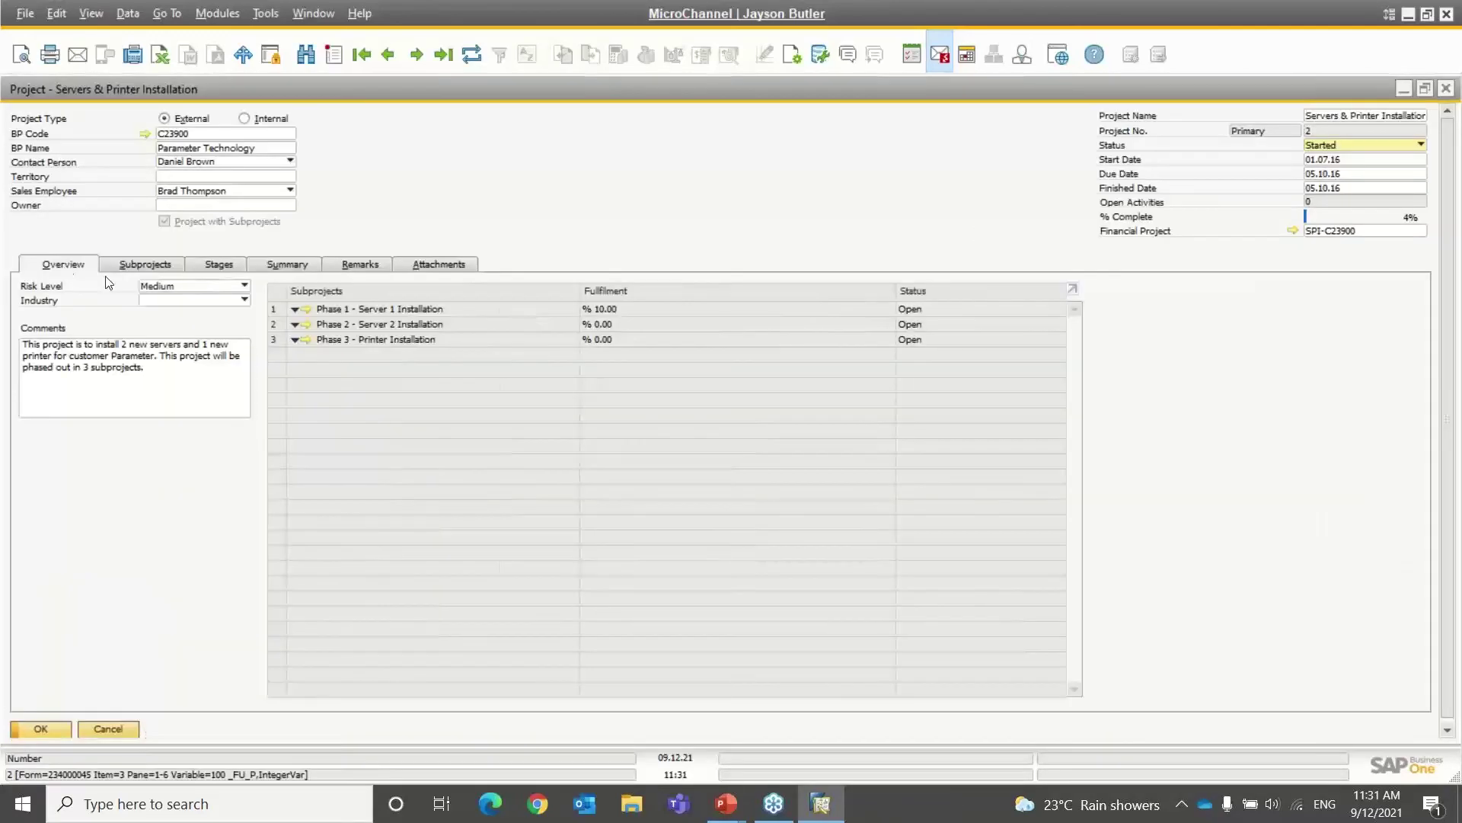
{"action": "left_click", "coordinate": [107, 729]}
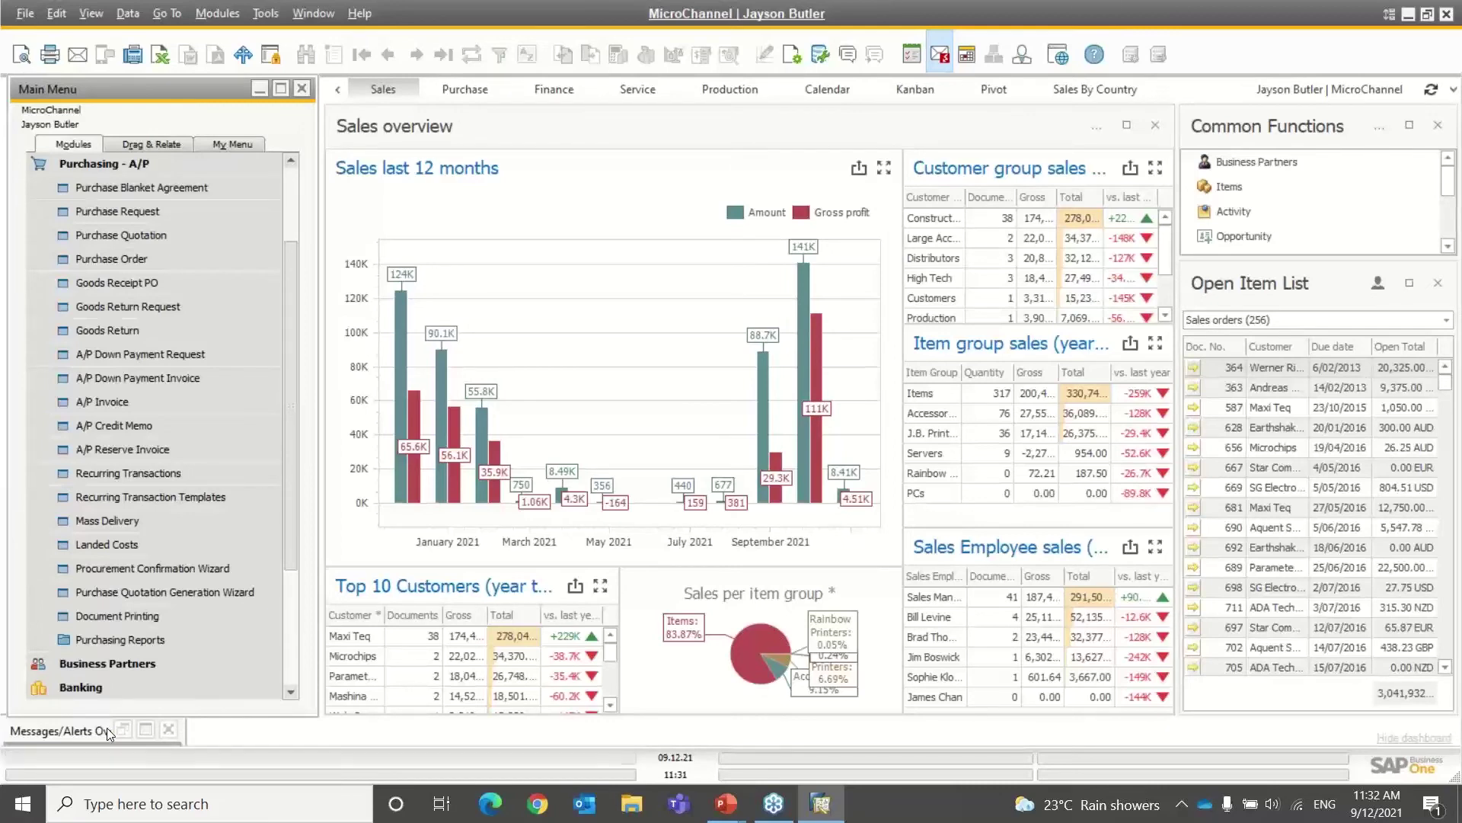
Open the Human Resources time sheets and display the last recorded time sheet.
{"action": "left_click", "coordinate": [112, 164]}
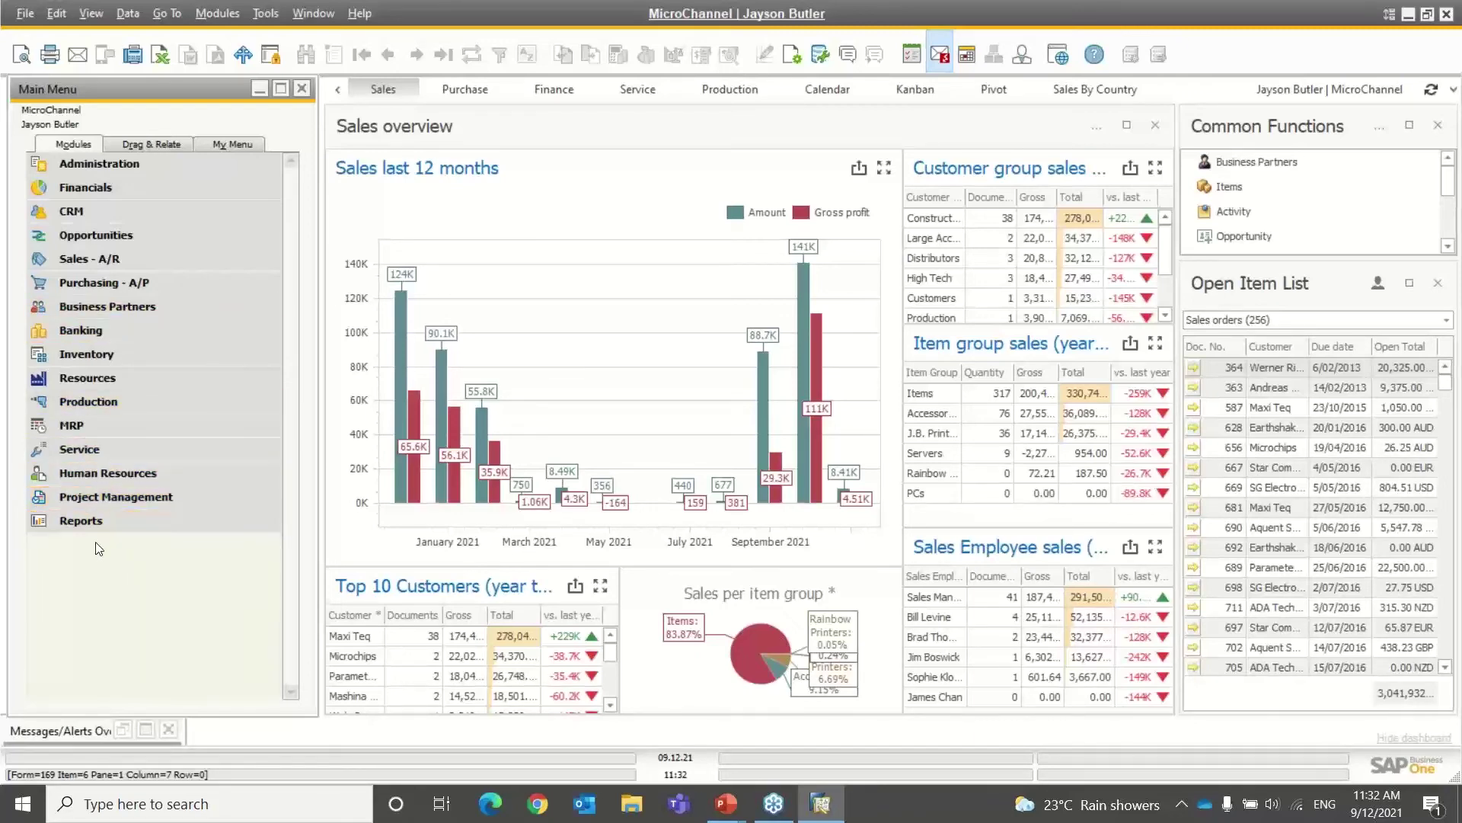
{"action": "left_click", "coordinate": [113, 480]}
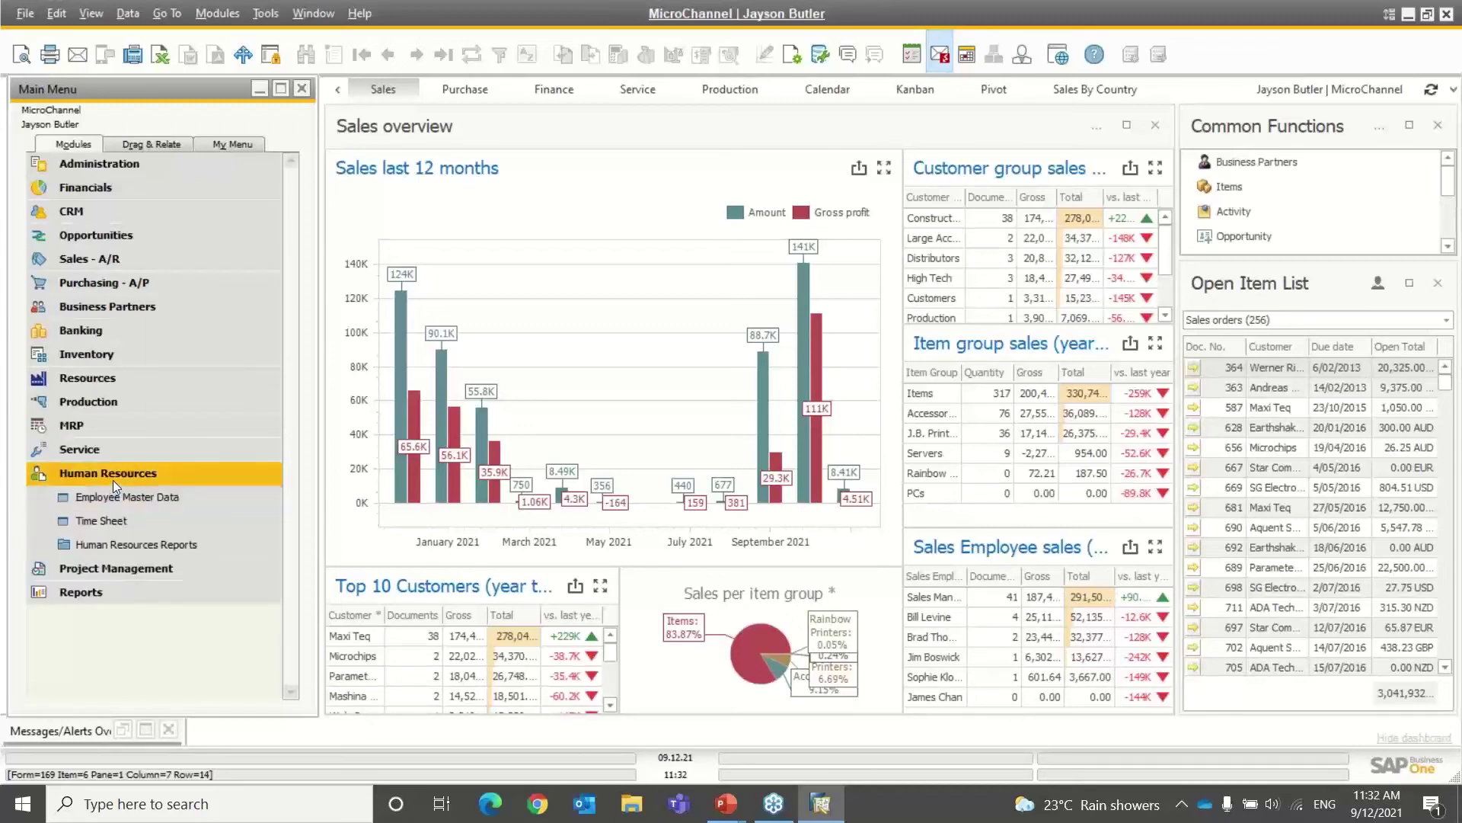
{"action": "left_click", "coordinate": [103, 523]}
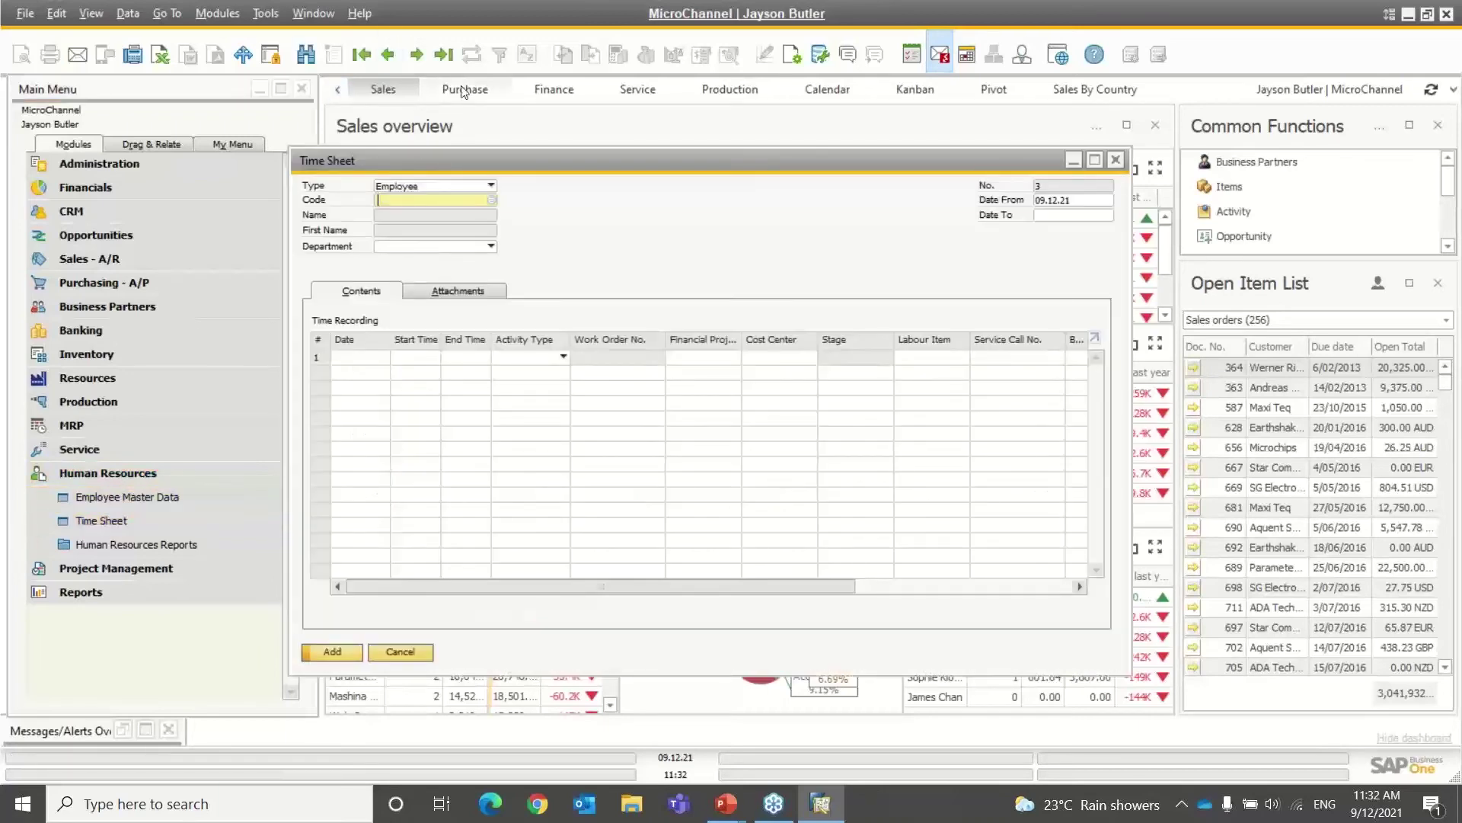
{"action": "left_click", "coordinate": [443, 55]}
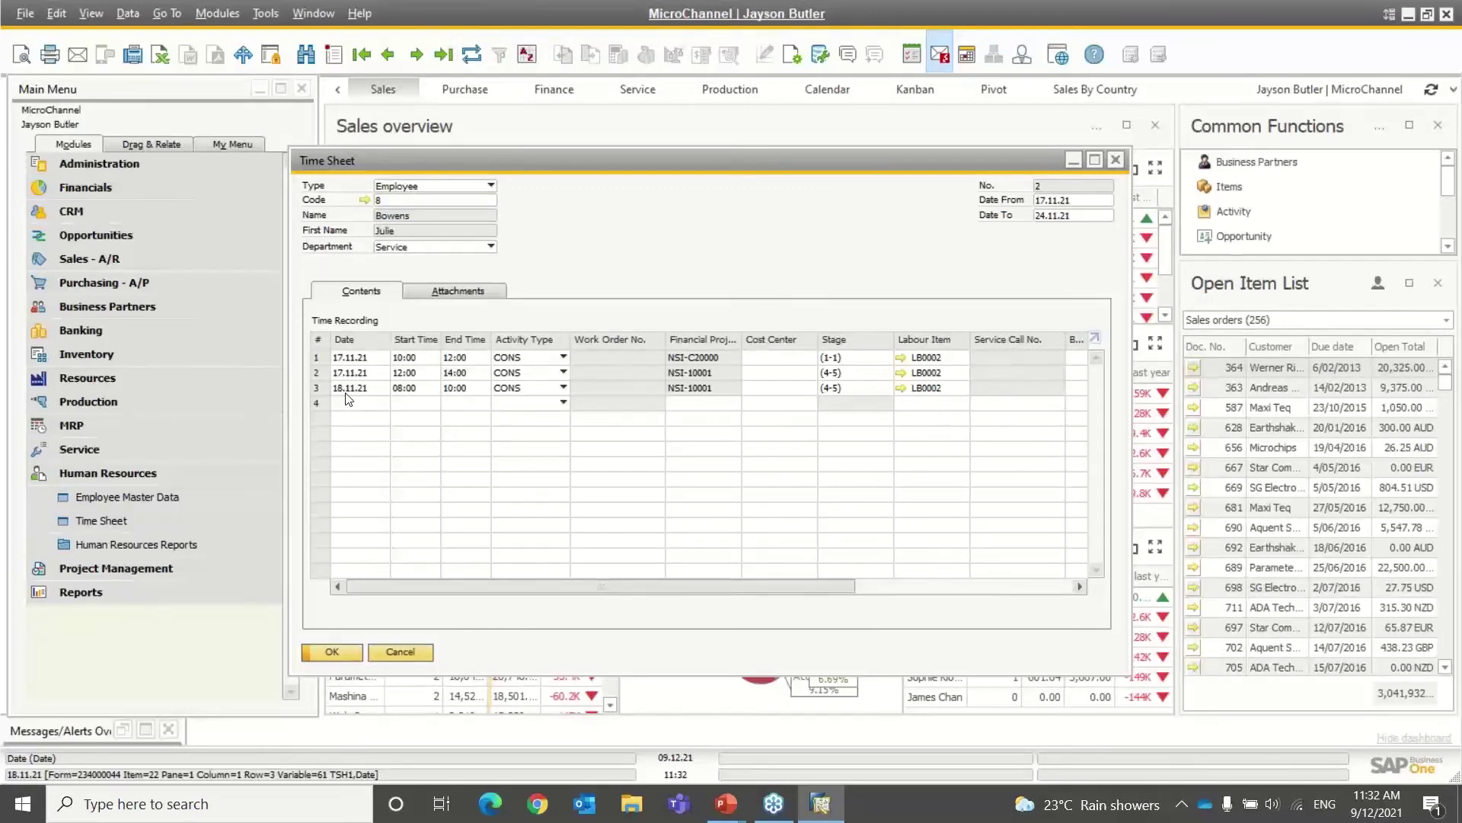
Examine the 18.11.21 time sheet entry's times, activity type options, stage, labour item and billable time, then close the time sheet.
{"action": "left_click", "coordinate": [346, 393]}
{"action": "left_click", "coordinate": [407, 391]}
{"action": "left_click", "coordinate": [448, 391]}
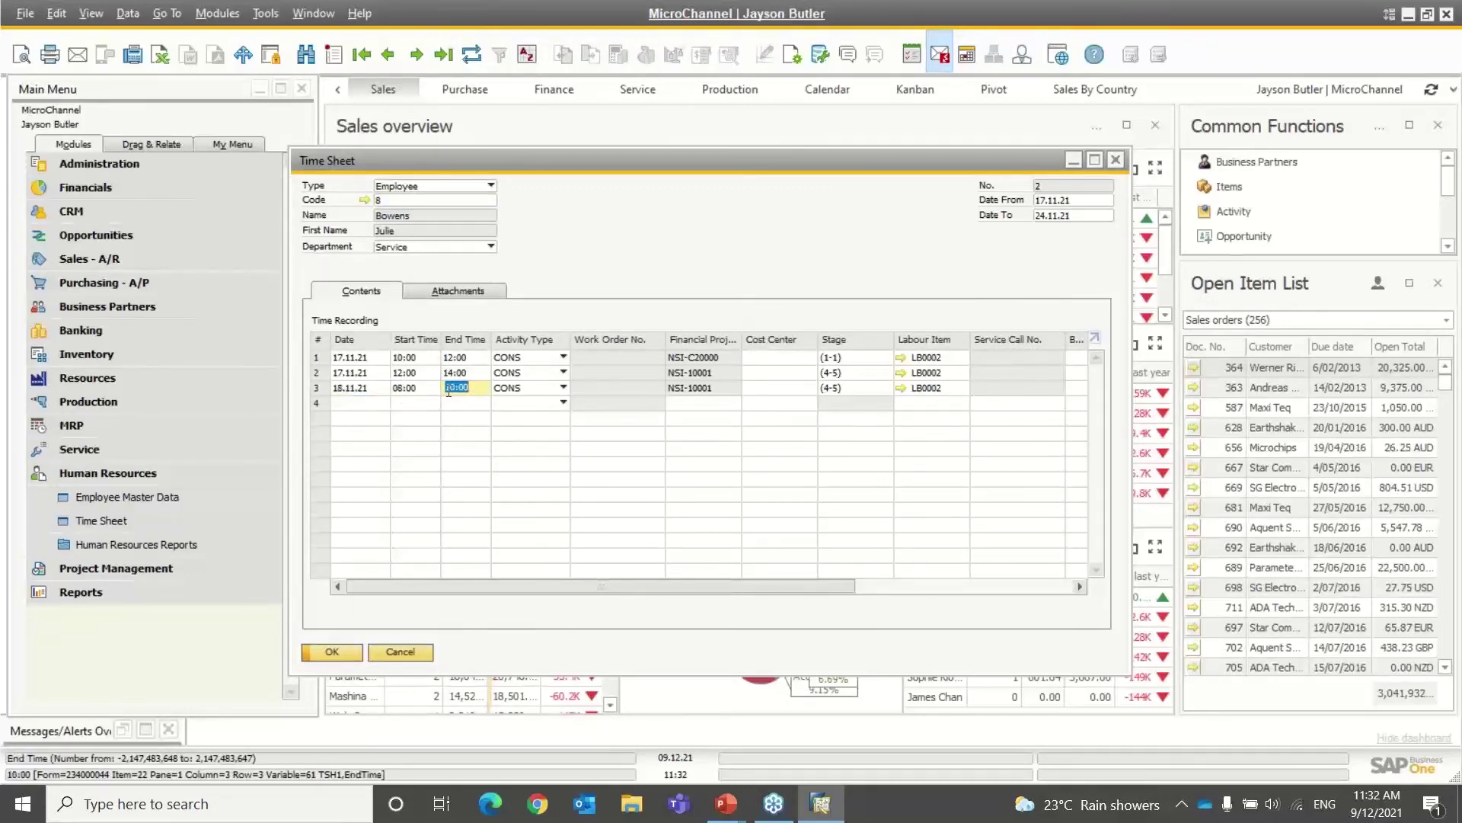
{"action": "left_click", "coordinate": [564, 388]}
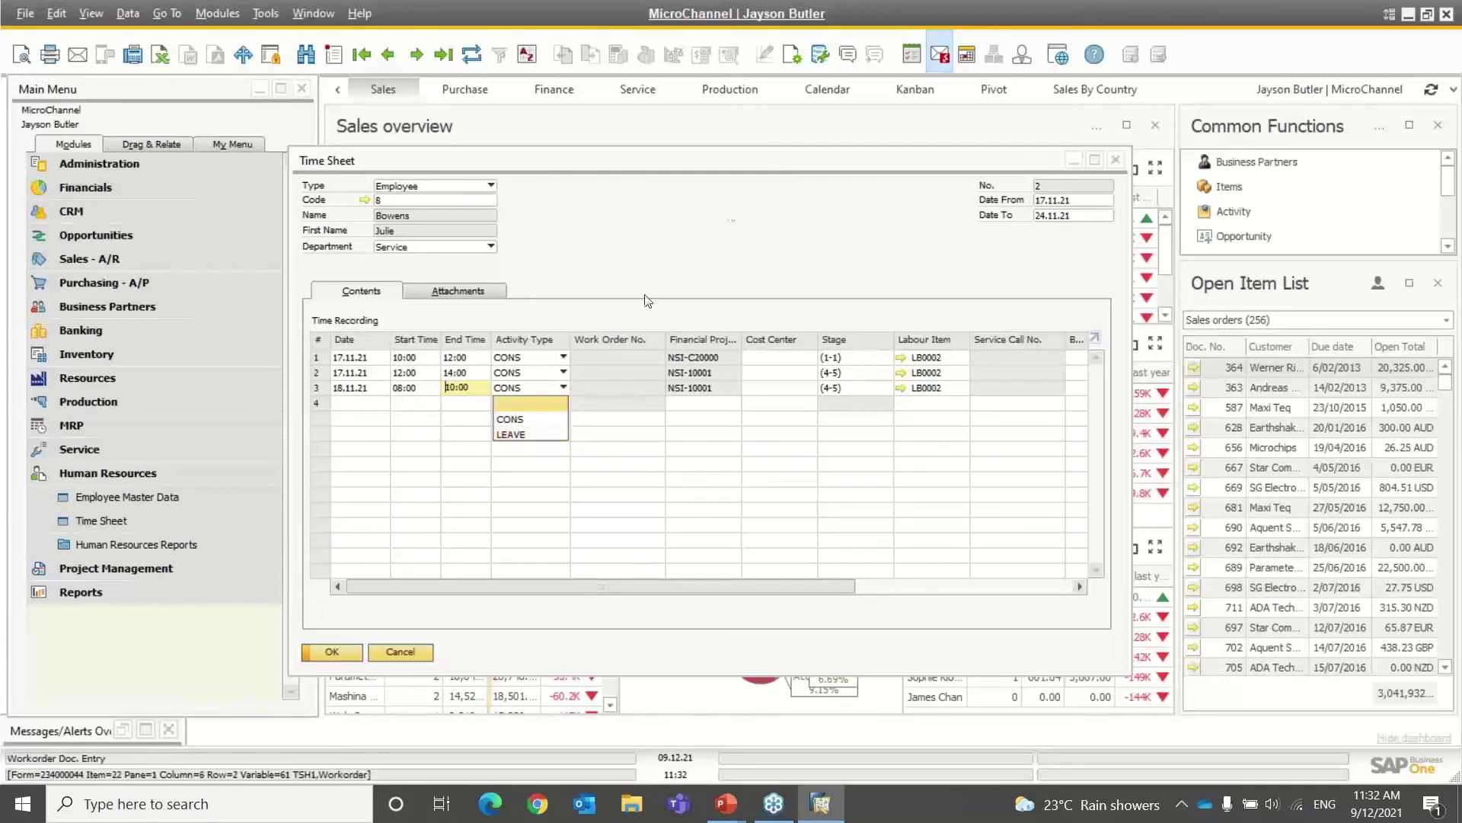
{"action": "left_click", "coordinate": [730, 223]}
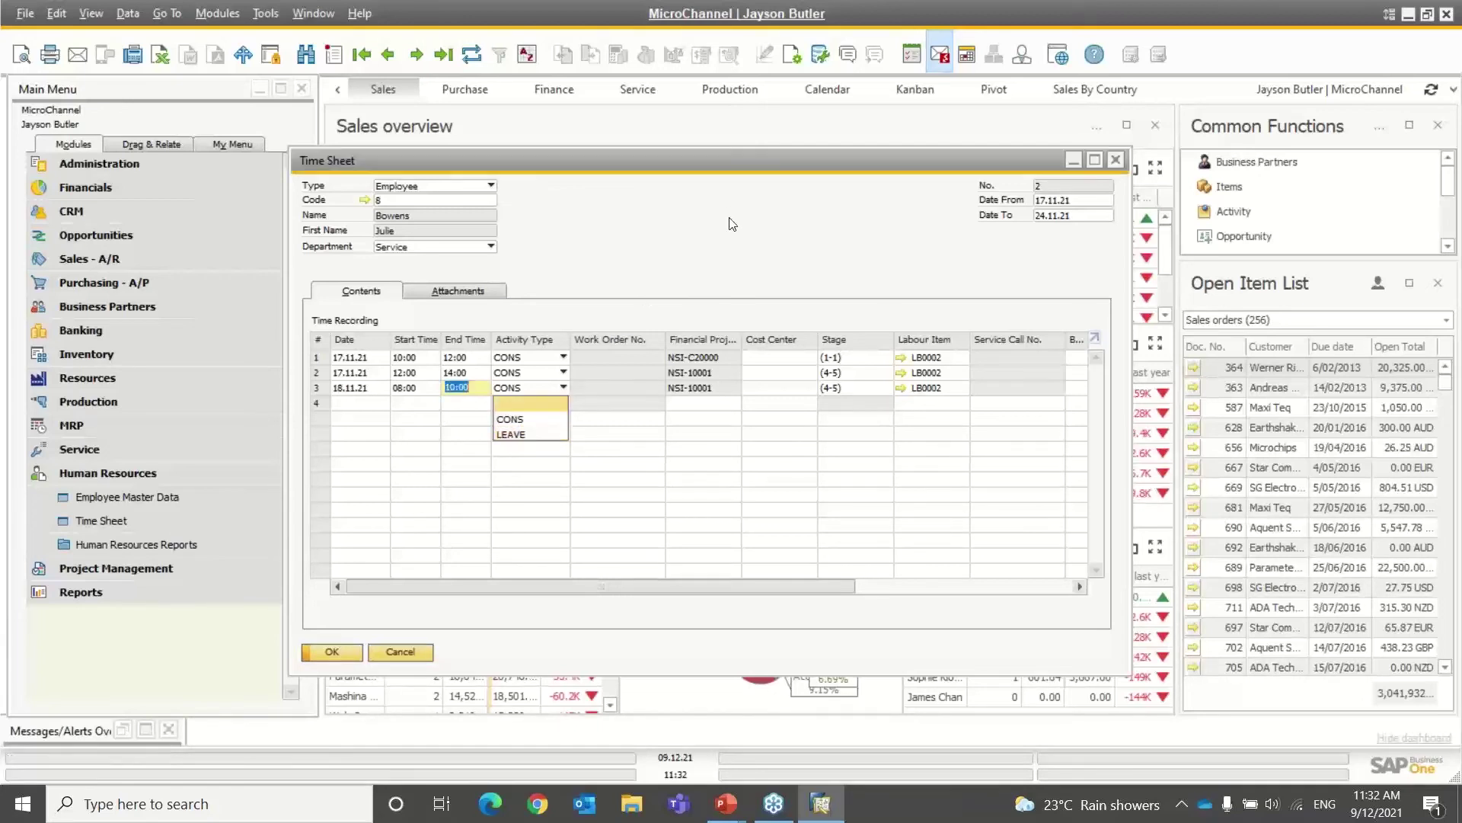
{"action": "left_click", "coordinate": [838, 393]}
{"action": "left_click", "coordinate": [918, 392]}
{"action": "left_click_drag", "start_coordinate": [772, 591], "coordinate": [996, 603]}
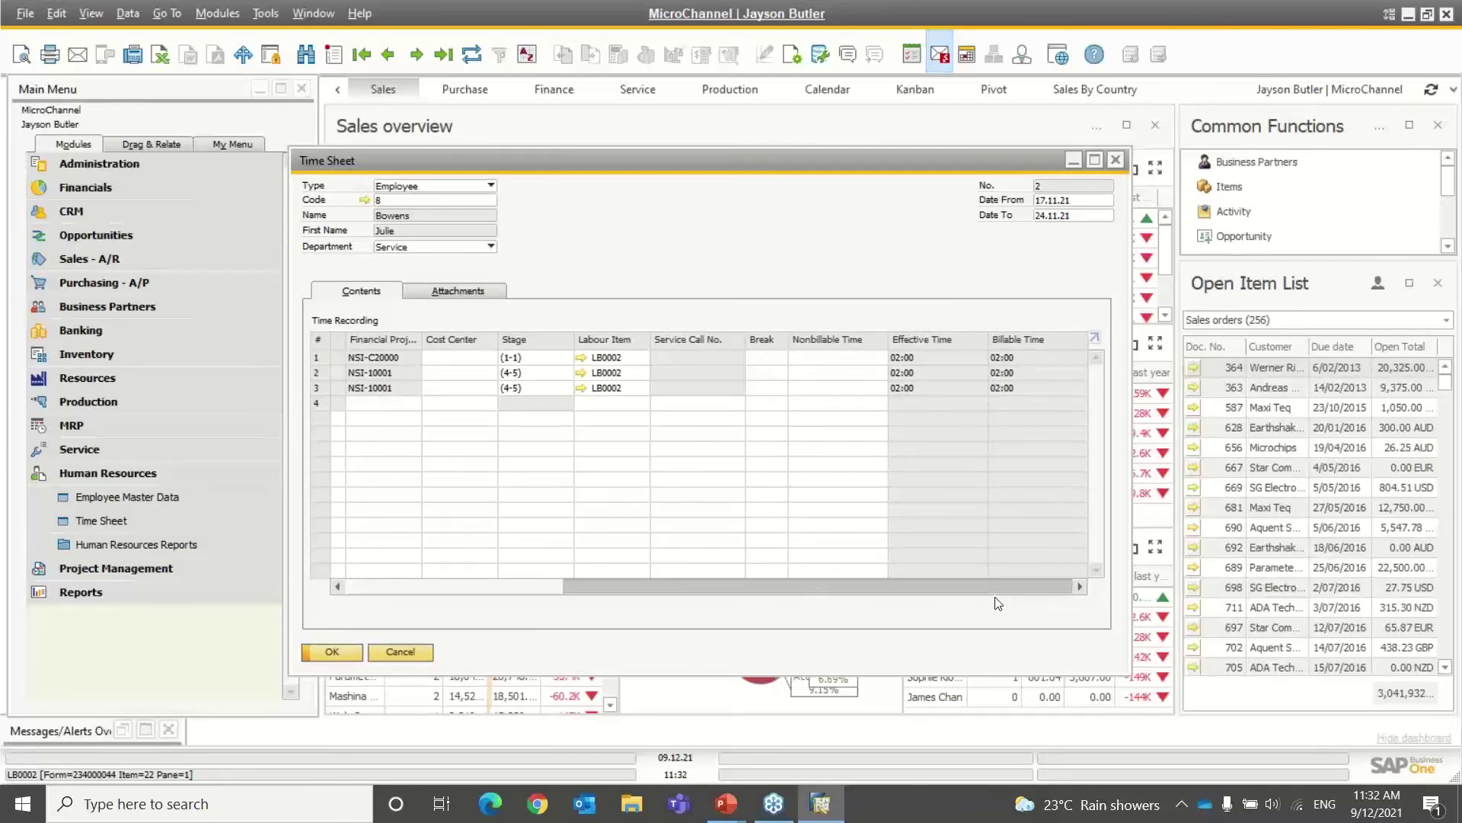
{"action": "left_click", "coordinate": [416, 648]}
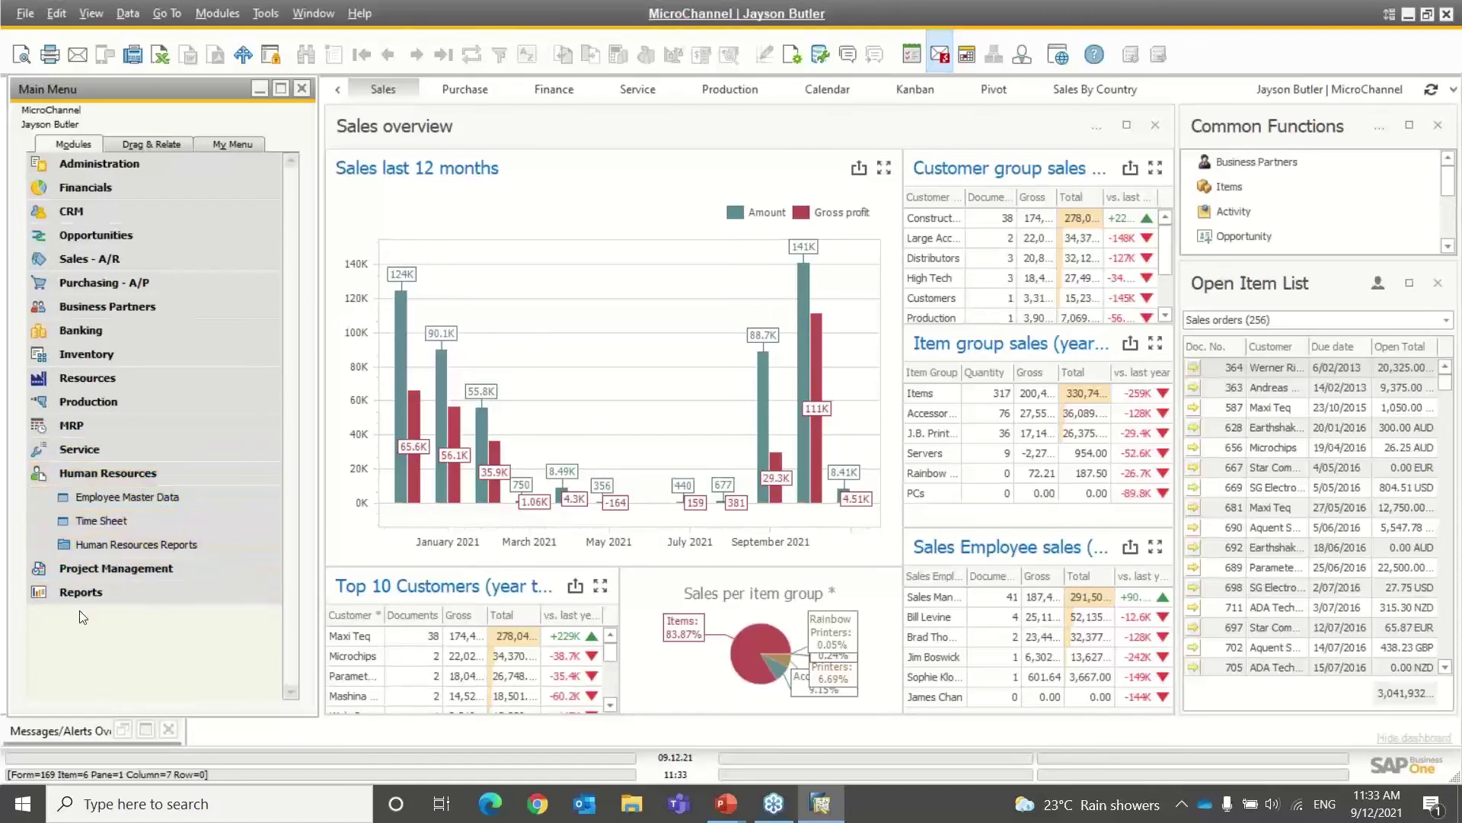
Open the Billing Document Generation Wizard from Project Management and check the target document options in its initial configuration.
{"action": "left_click", "coordinate": [102, 566]}
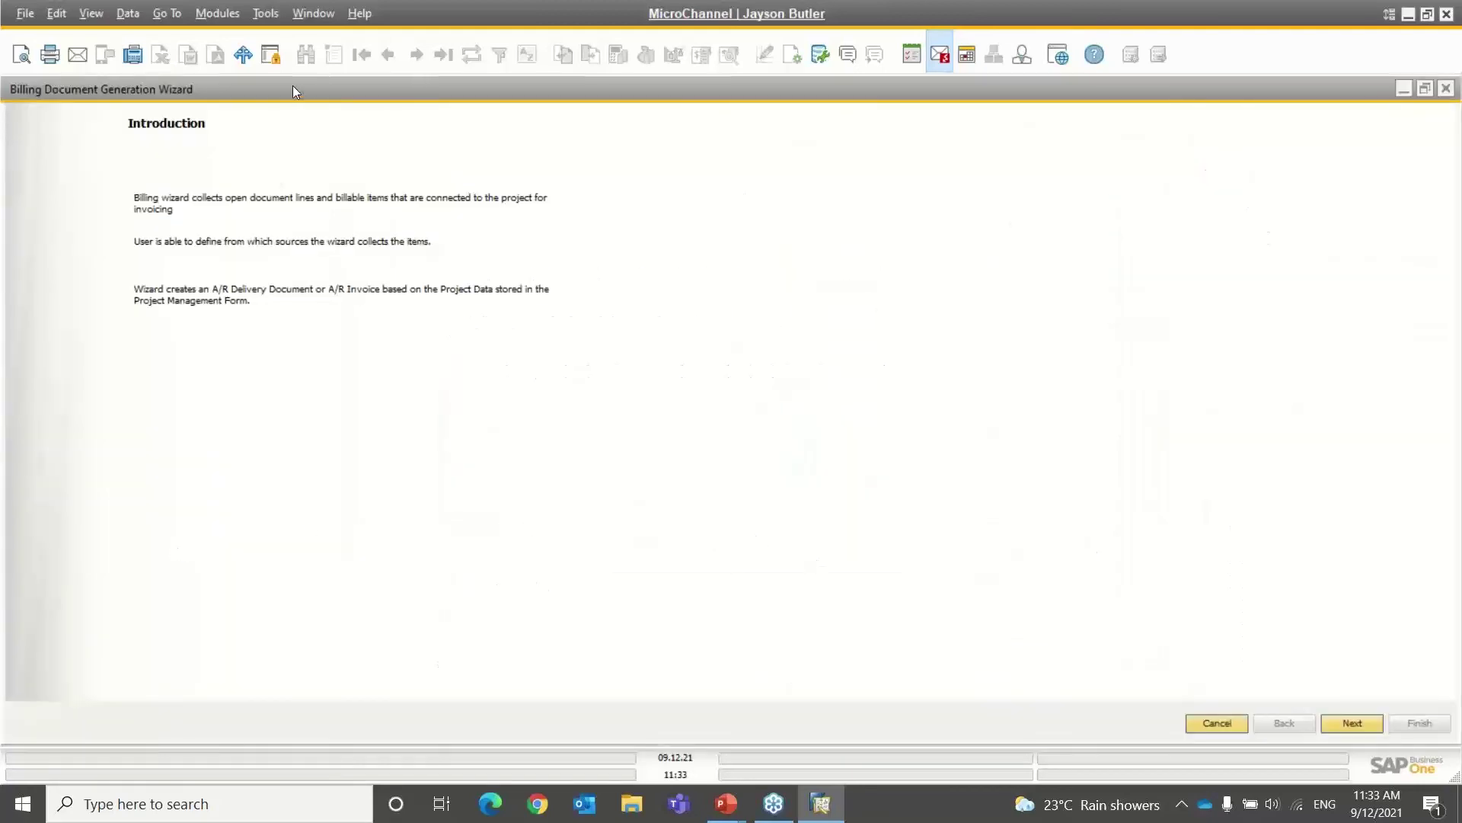
{"action": "double_click", "coordinate": [294, 87]}
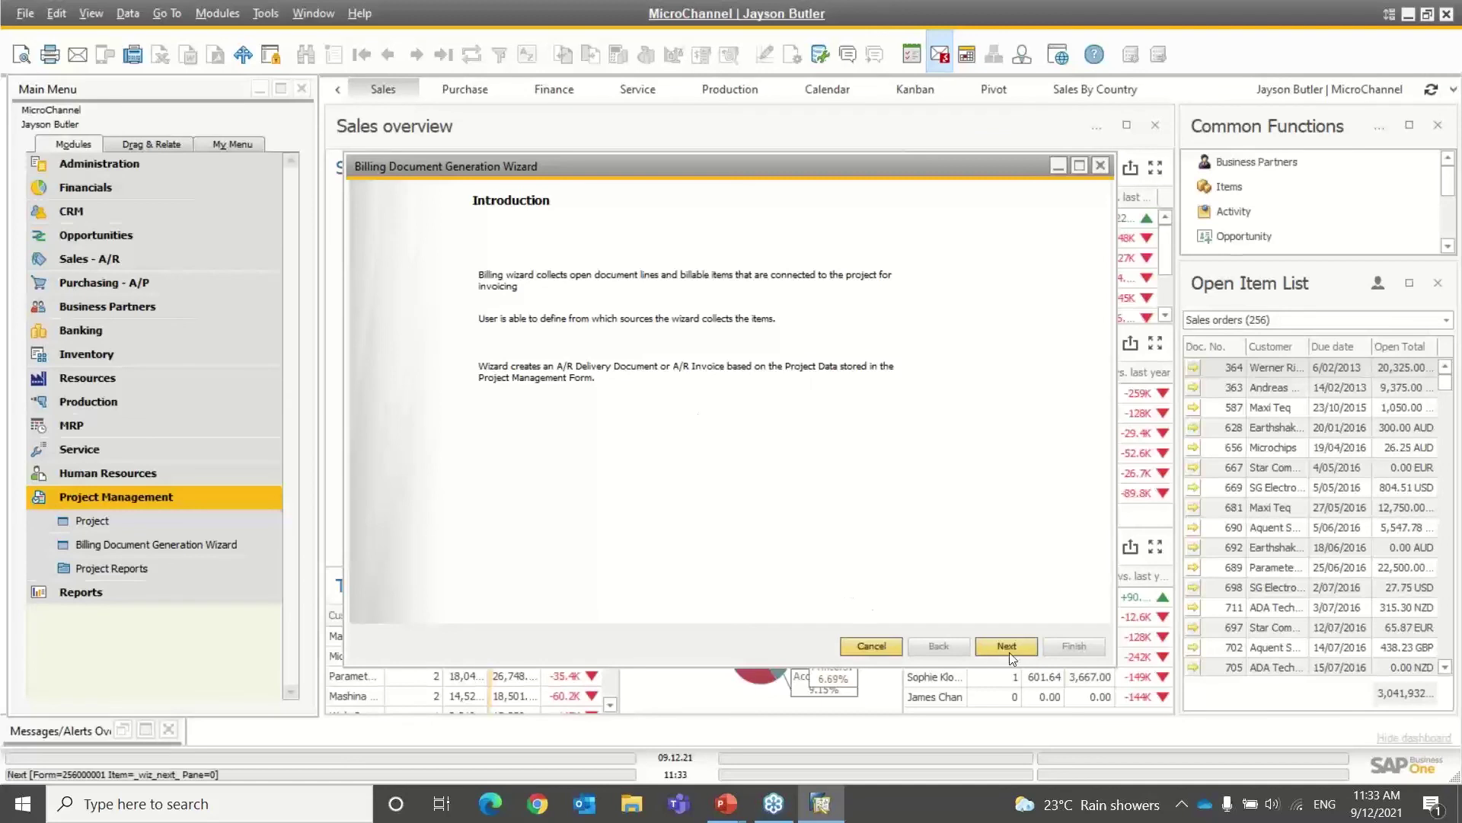
{"action": "left_click", "coordinate": [1007, 646]}
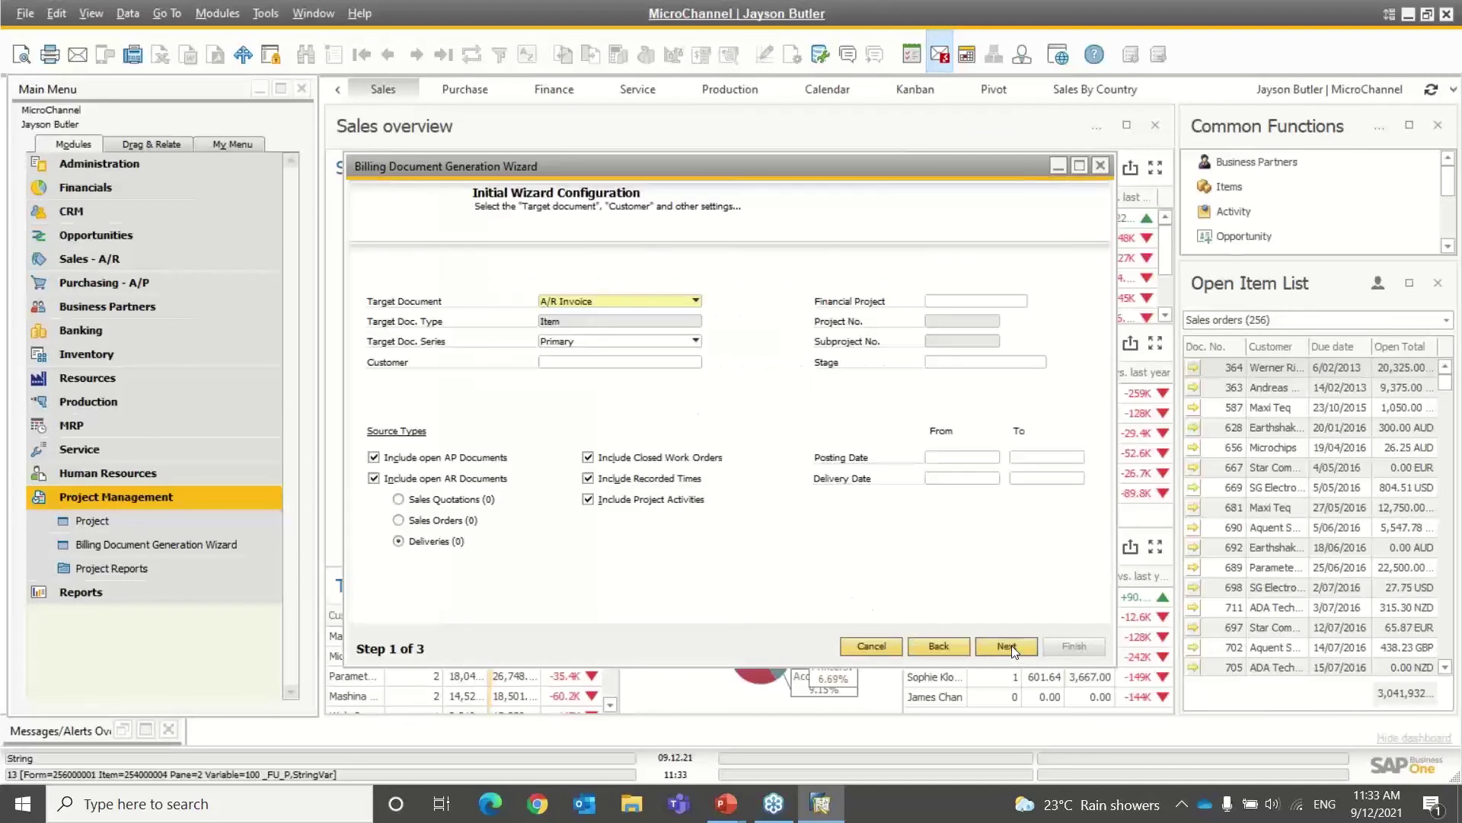
{"action": "left_click", "coordinate": [688, 303]}
{"action": "left_click", "coordinate": [687, 304]}
{"action": "left_click", "coordinate": [560, 363]}
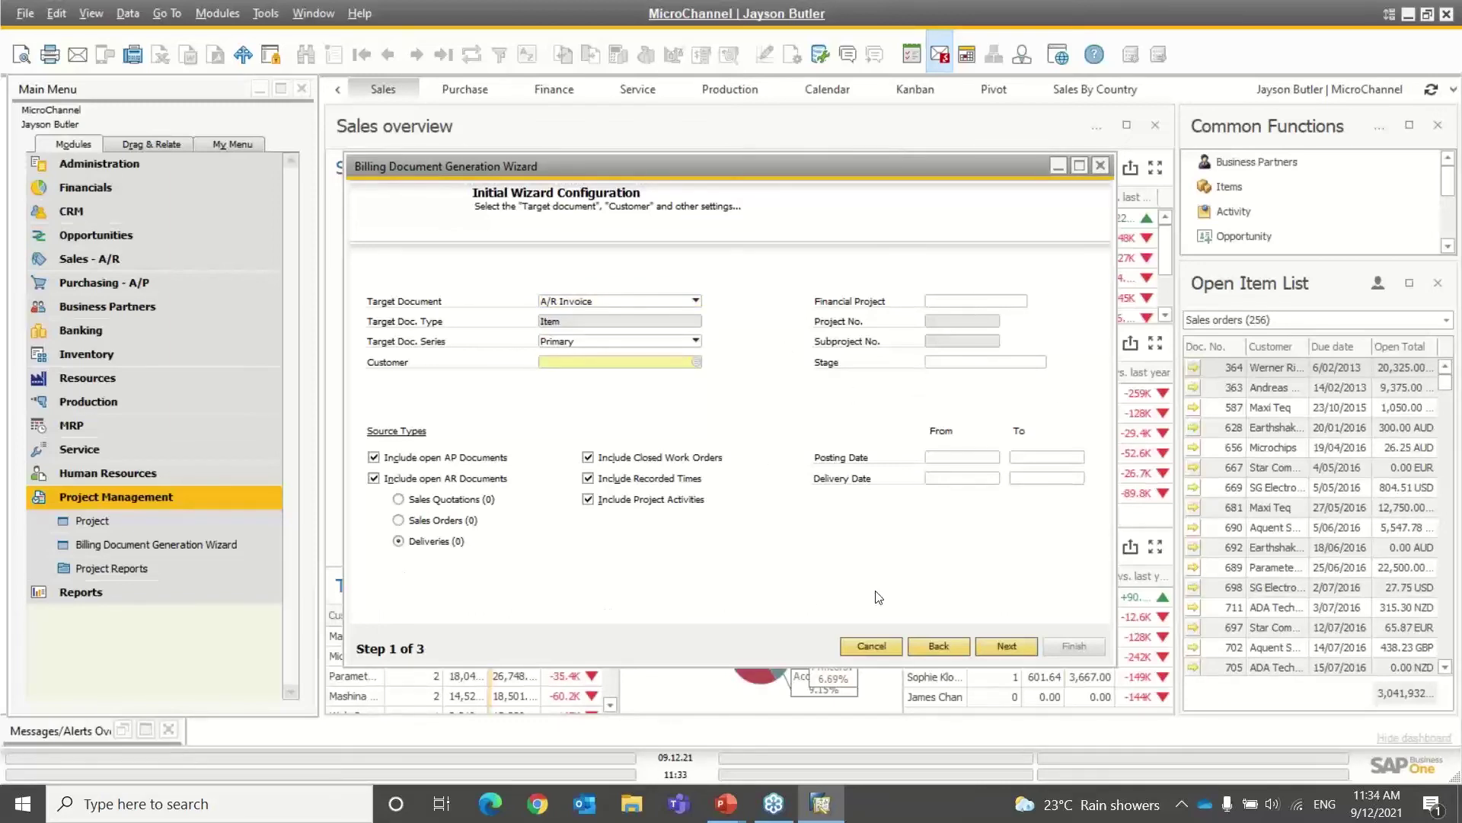
Open project NSI-10001, leave the document assignment without assigning anything, and view the project's summary.
{"action": "left_click", "coordinate": [137, 524]}
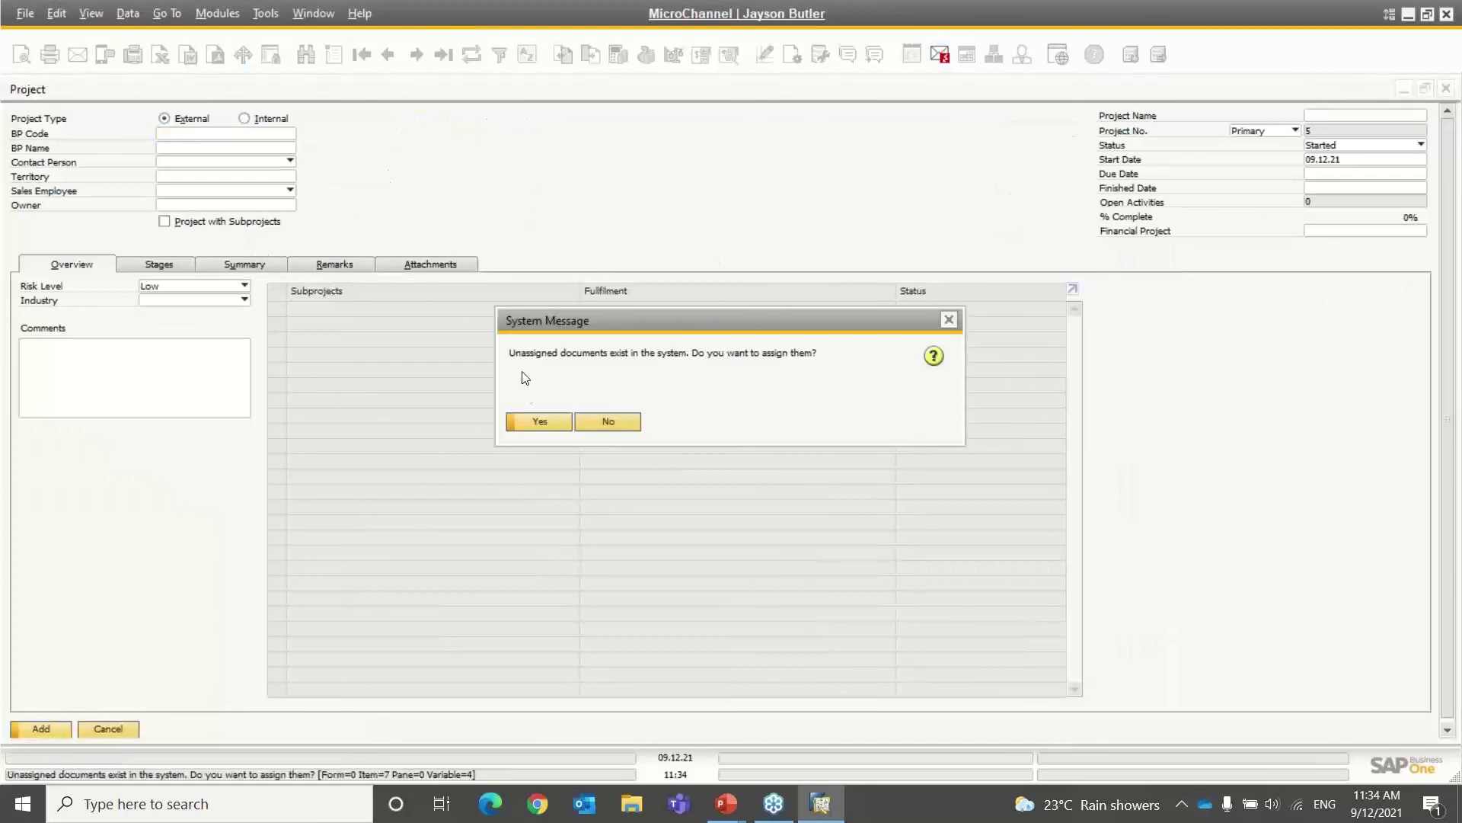
{"action": "left_click", "coordinate": [519, 422]}
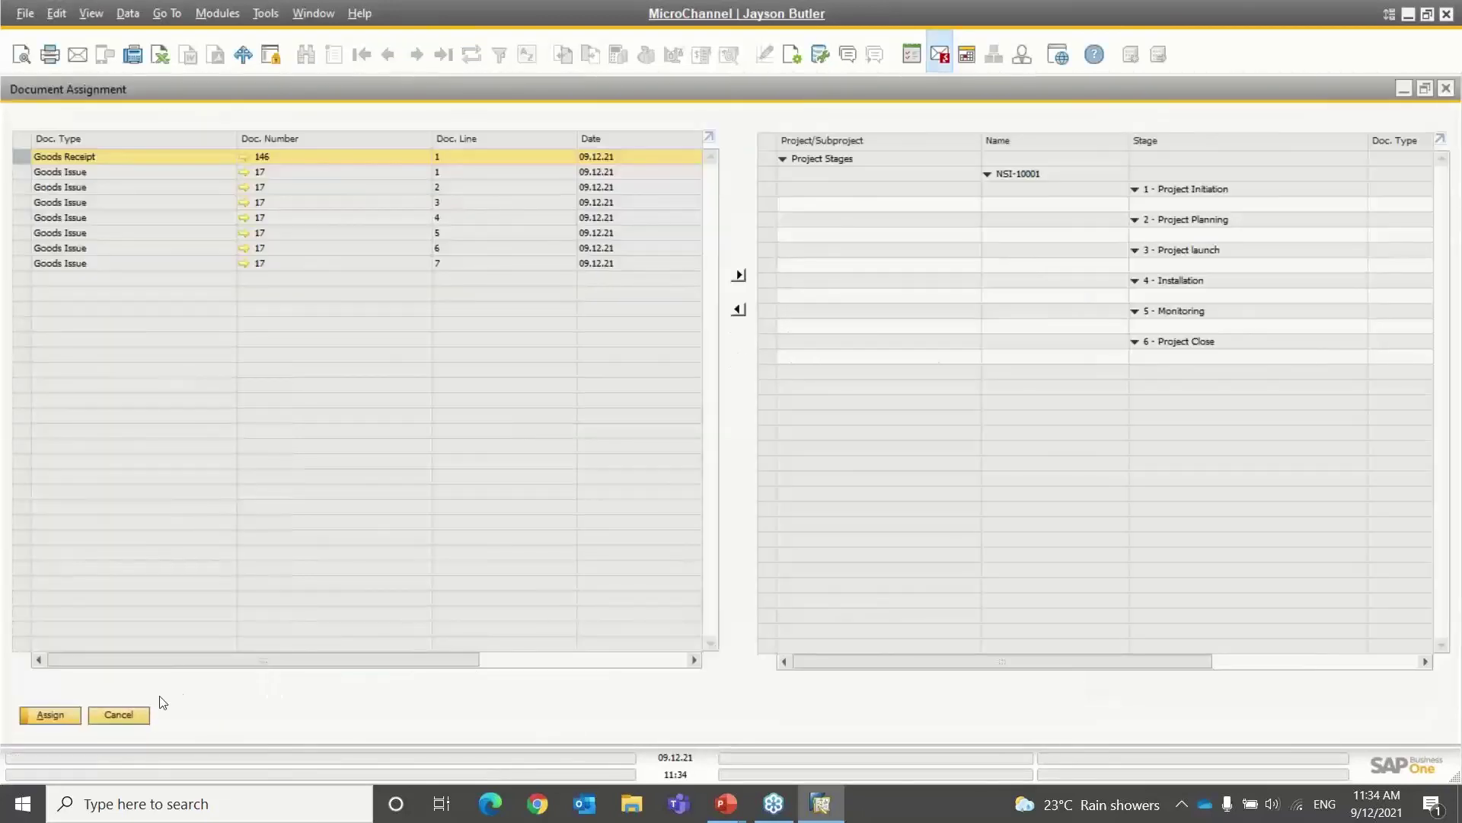
{"action": "left_click", "coordinate": [121, 714]}
{"action": "left_click", "coordinate": [245, 264]}
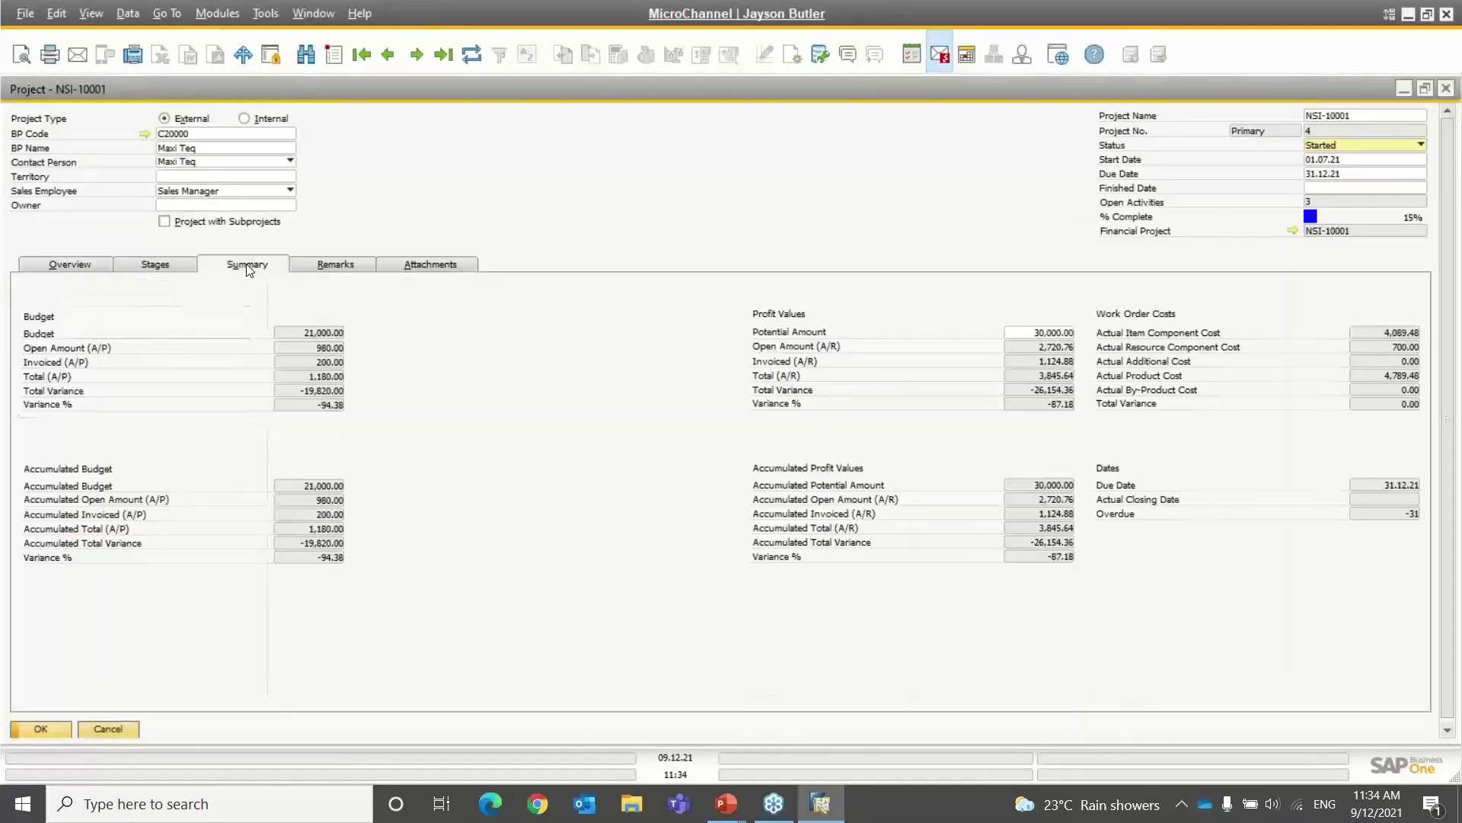
Select the Project launch stage of NSI-10001 and display its work orders and documents.
{"action": "left_click", "coordinate": [141, 267]}
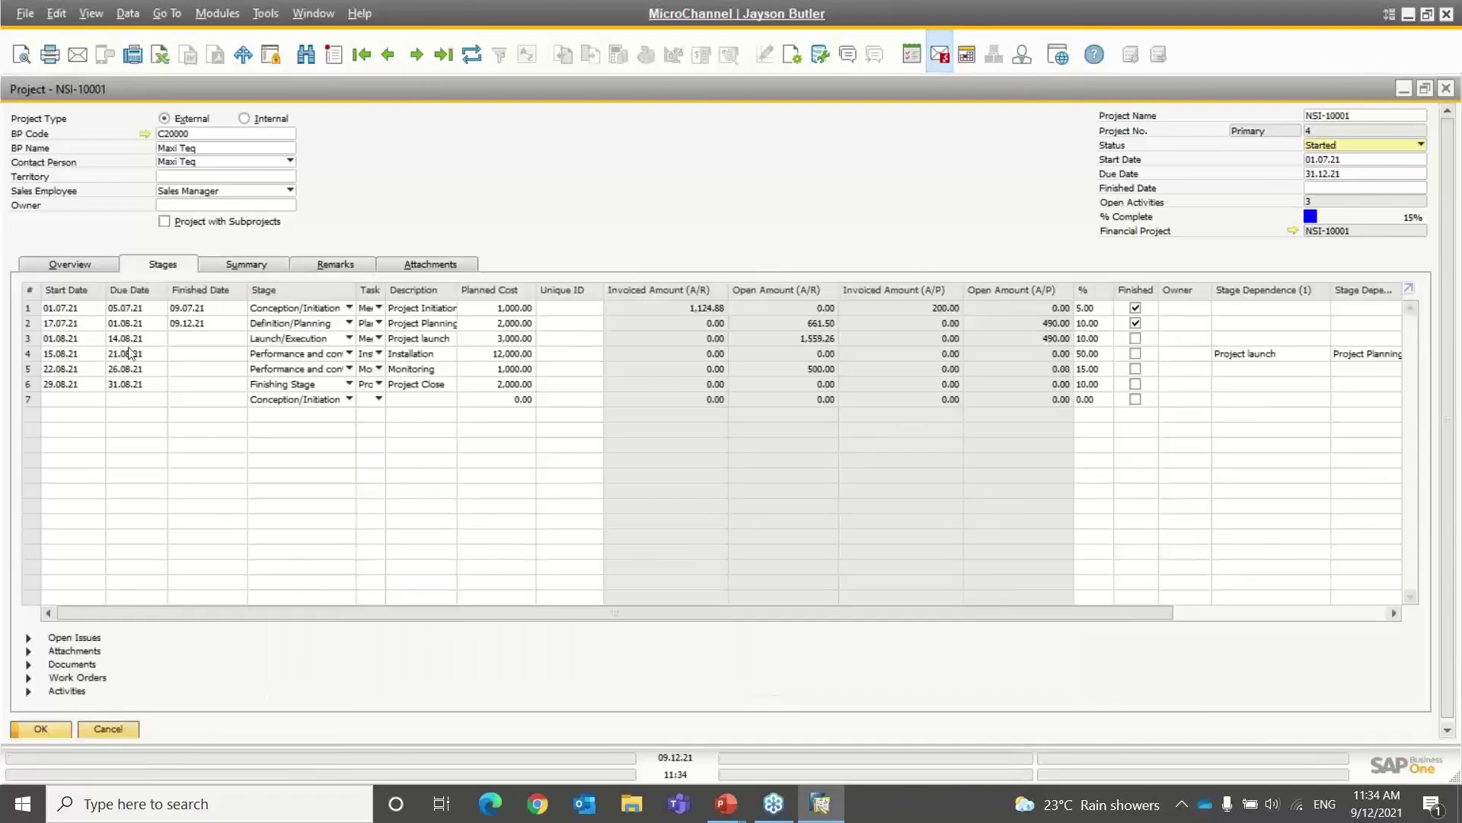
{"action": "left_click", "coordinate": [27, 336]}
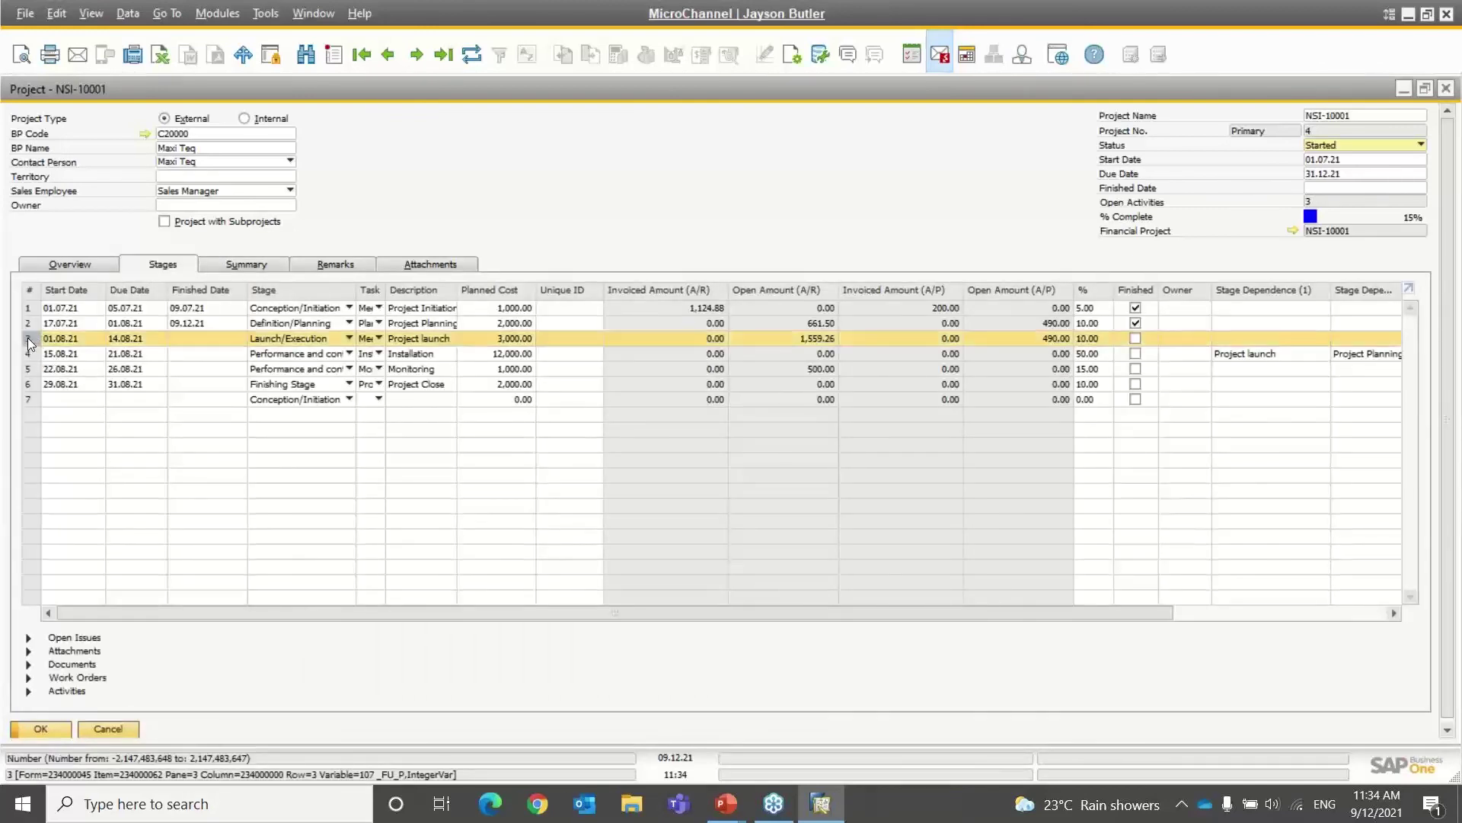
{"action": "left_click", "coordinate": [29, 679]}
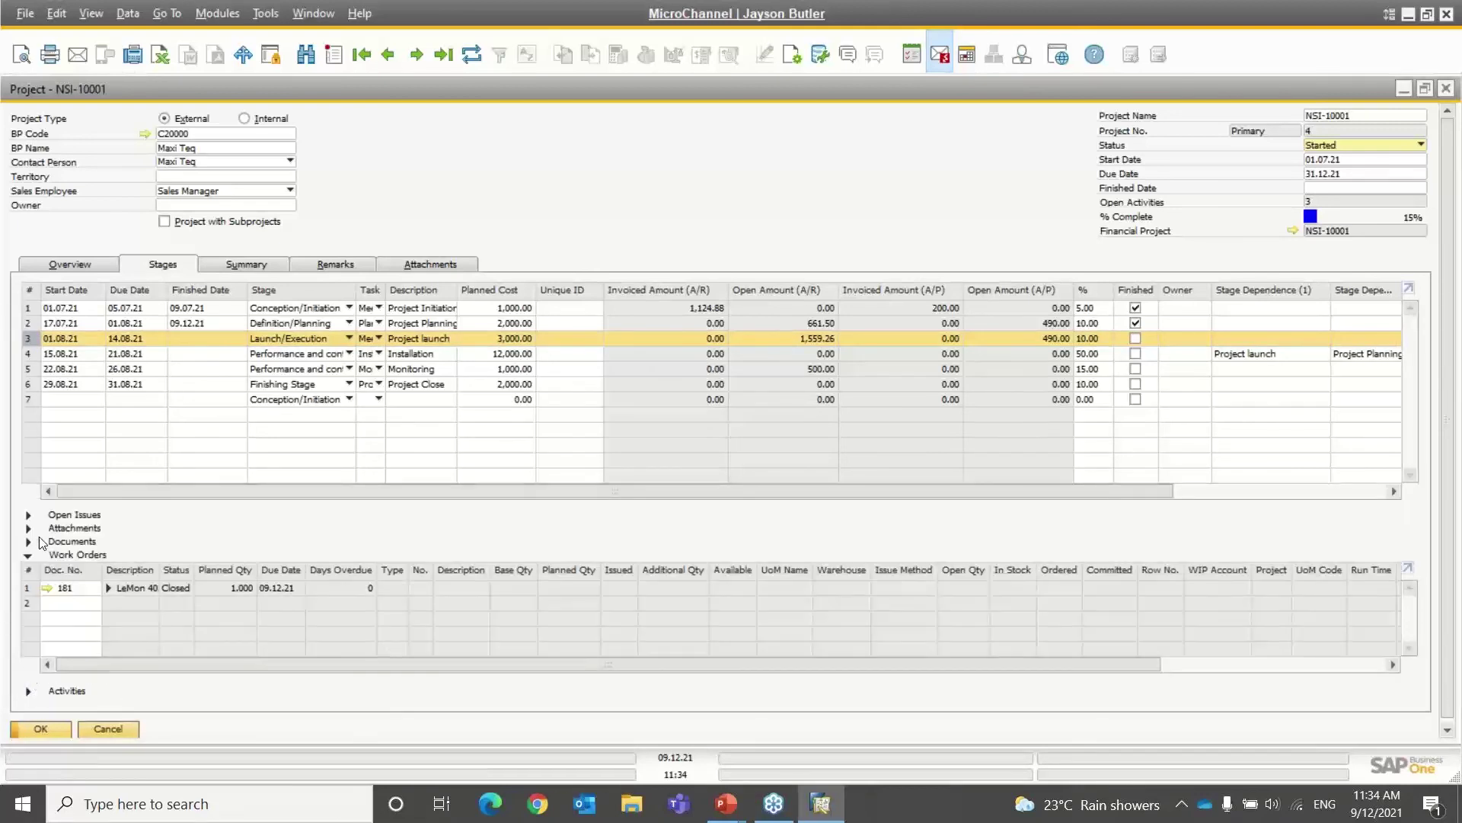
{"action": "left_click", "coordinate": [27, 542]}
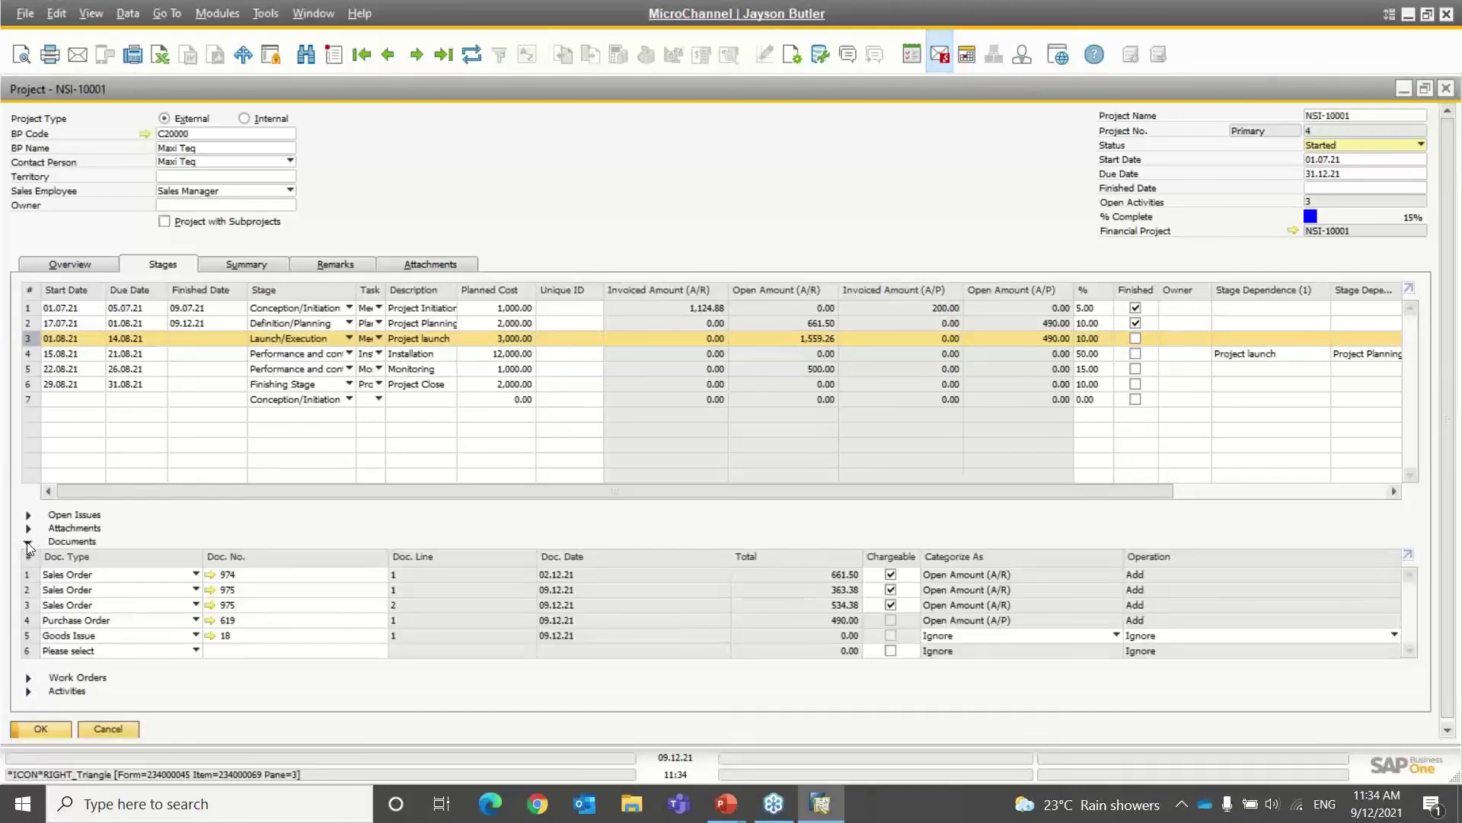
{"action": "right_click", "coordinate": [34, 333]}
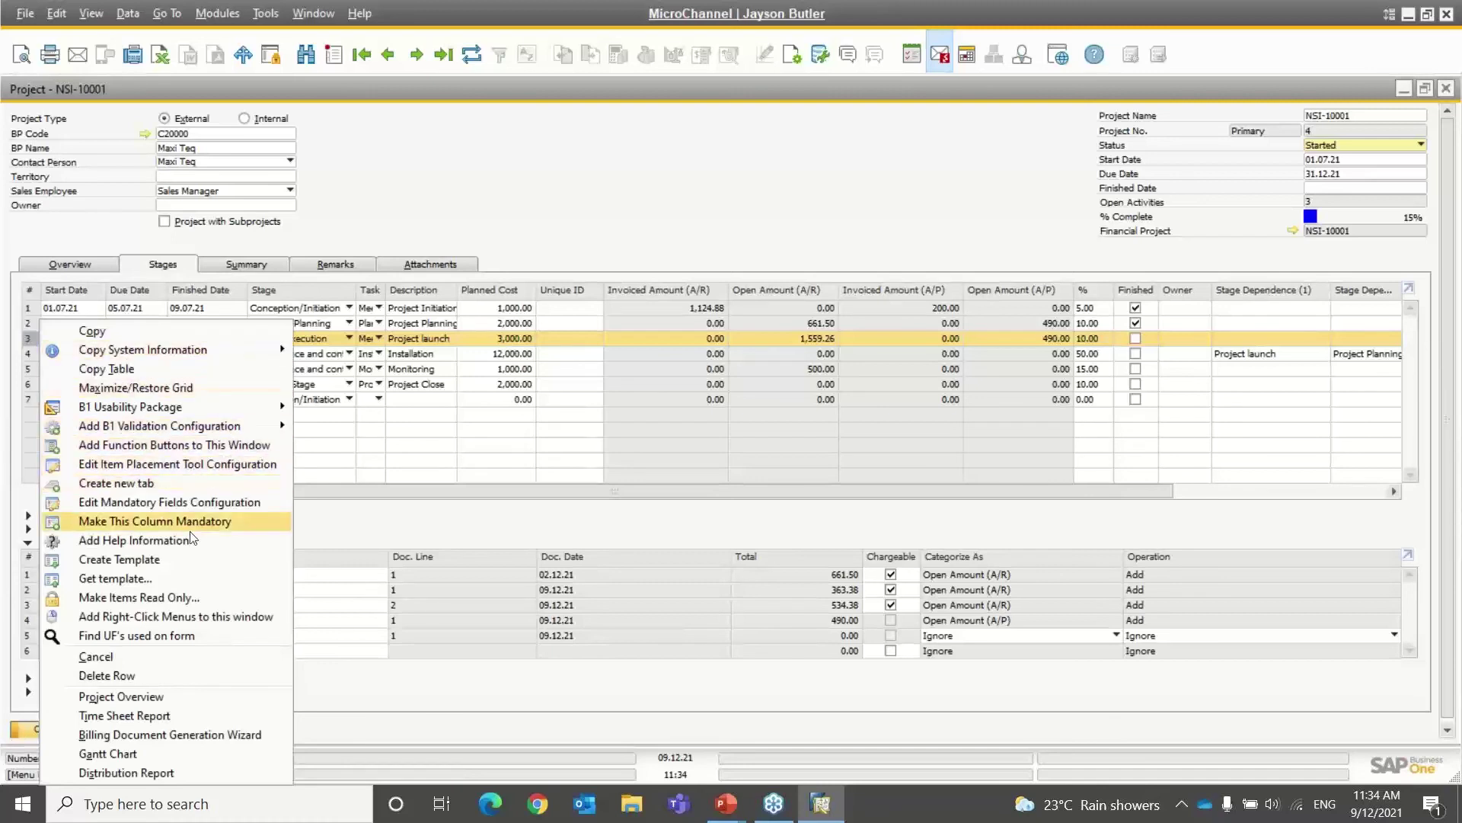
{"action": "left_click", "coordinate": [155, 736]}
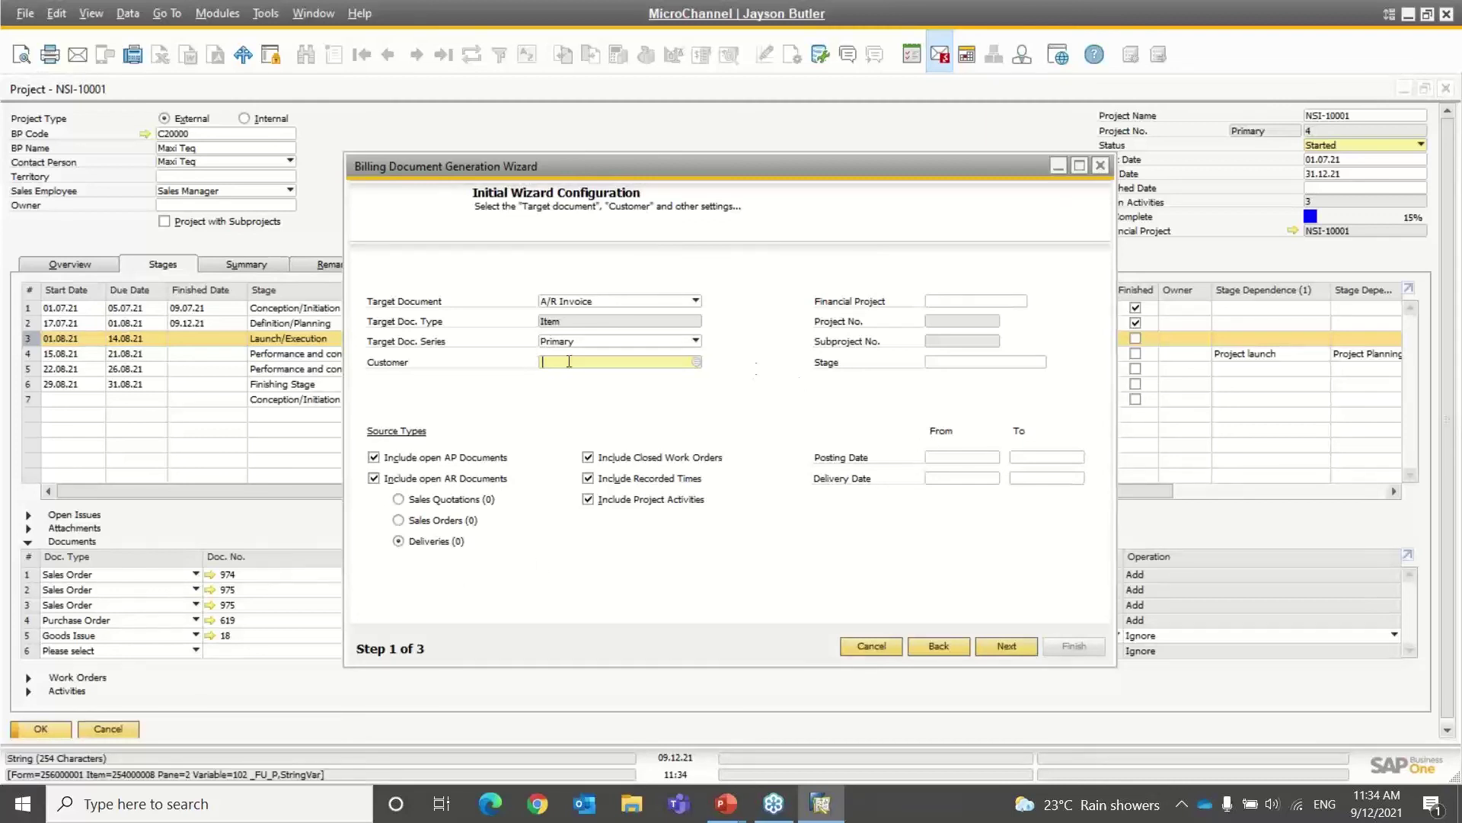
{"action": "left_click", "coordinate": [857, 646]}
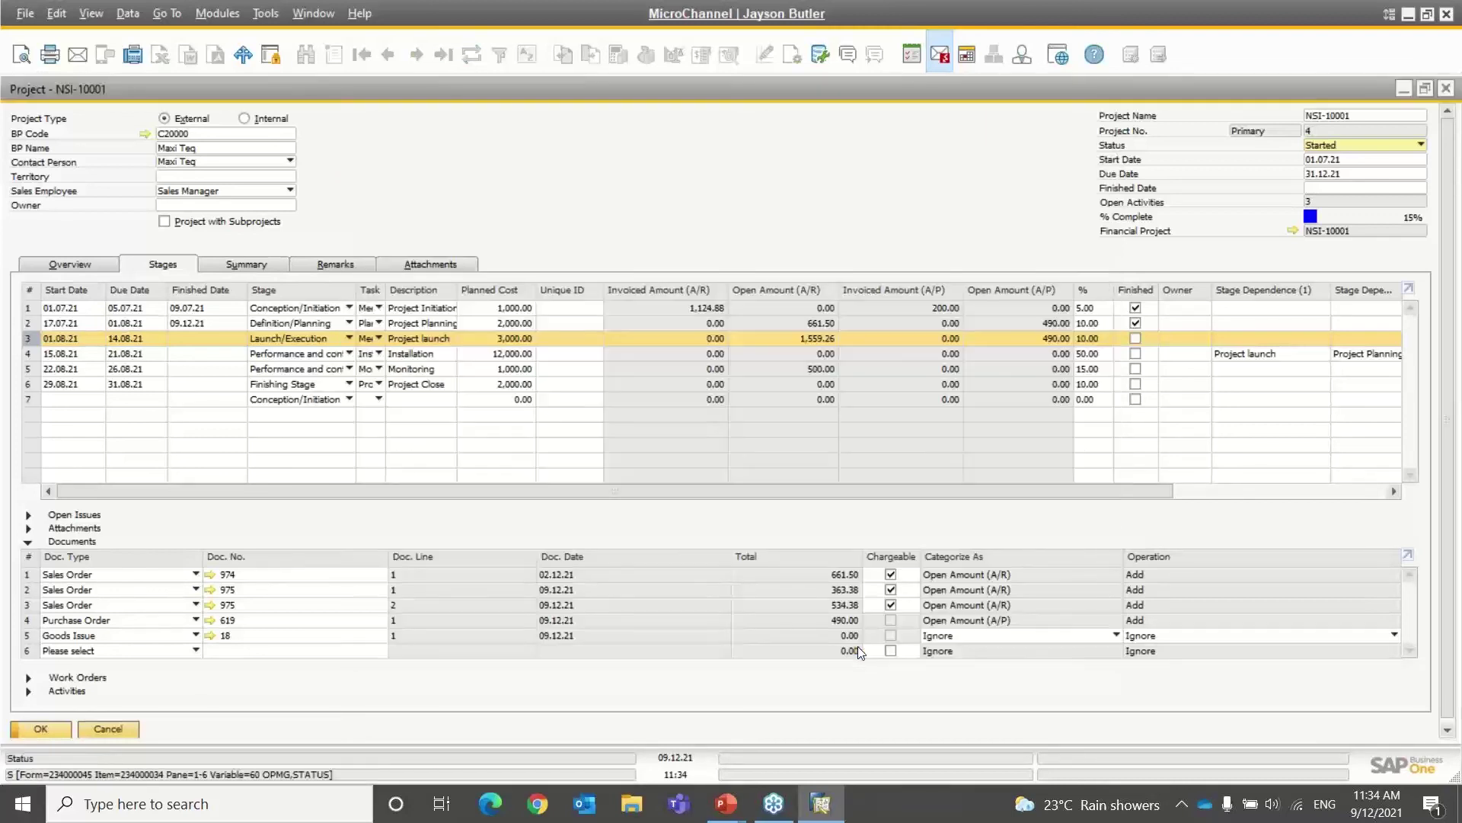
Start the Billing Document Generation Wizard for the Project launch stage and proceed to its initial configuration.
{"action": "left_click", "coordinate": [30, 340]}
{"action": "right_click", "coordinate": [30, 343]}
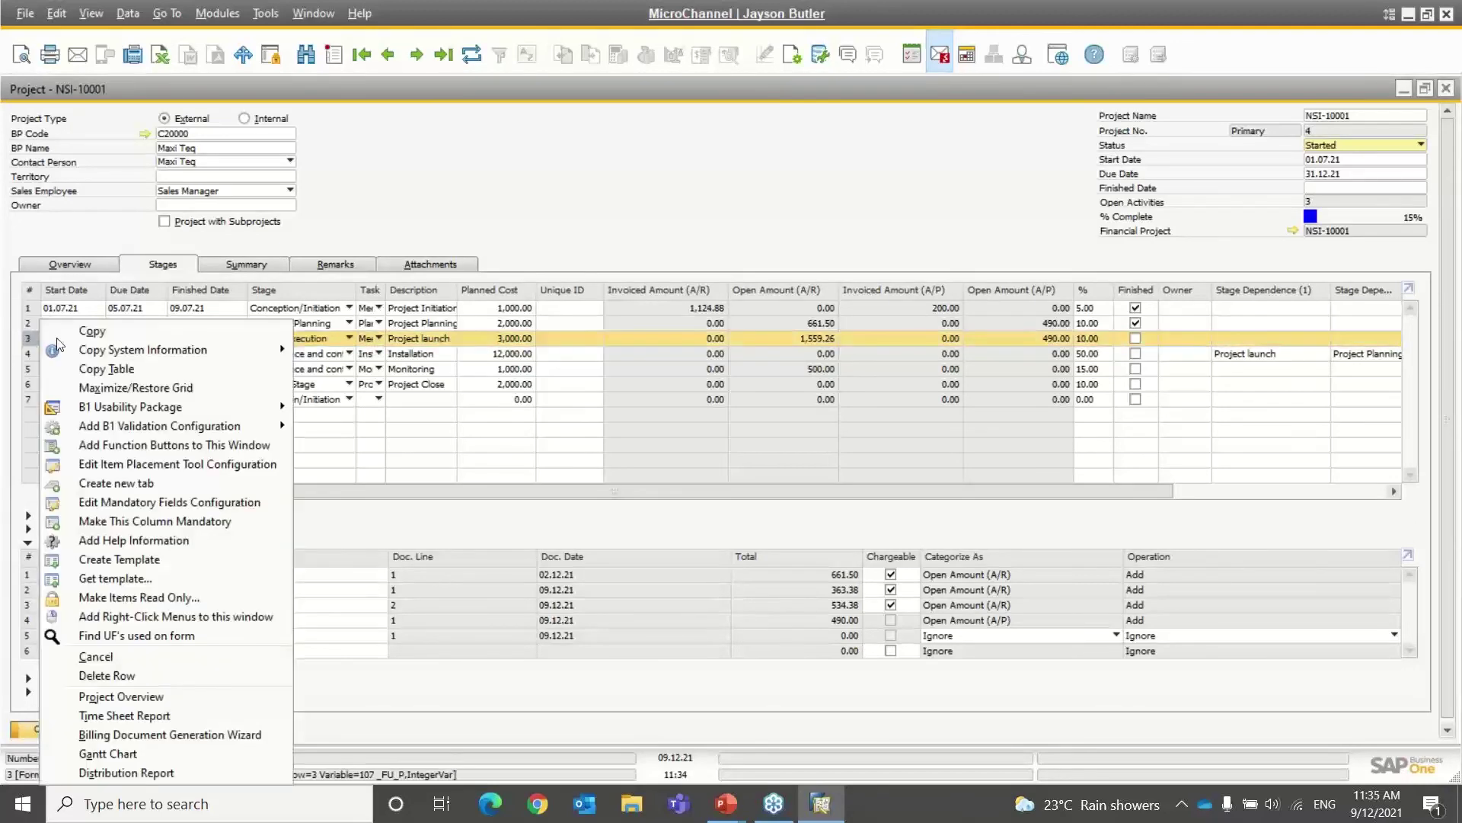
{"action": "left_click", "coordinate": [159, 736]}
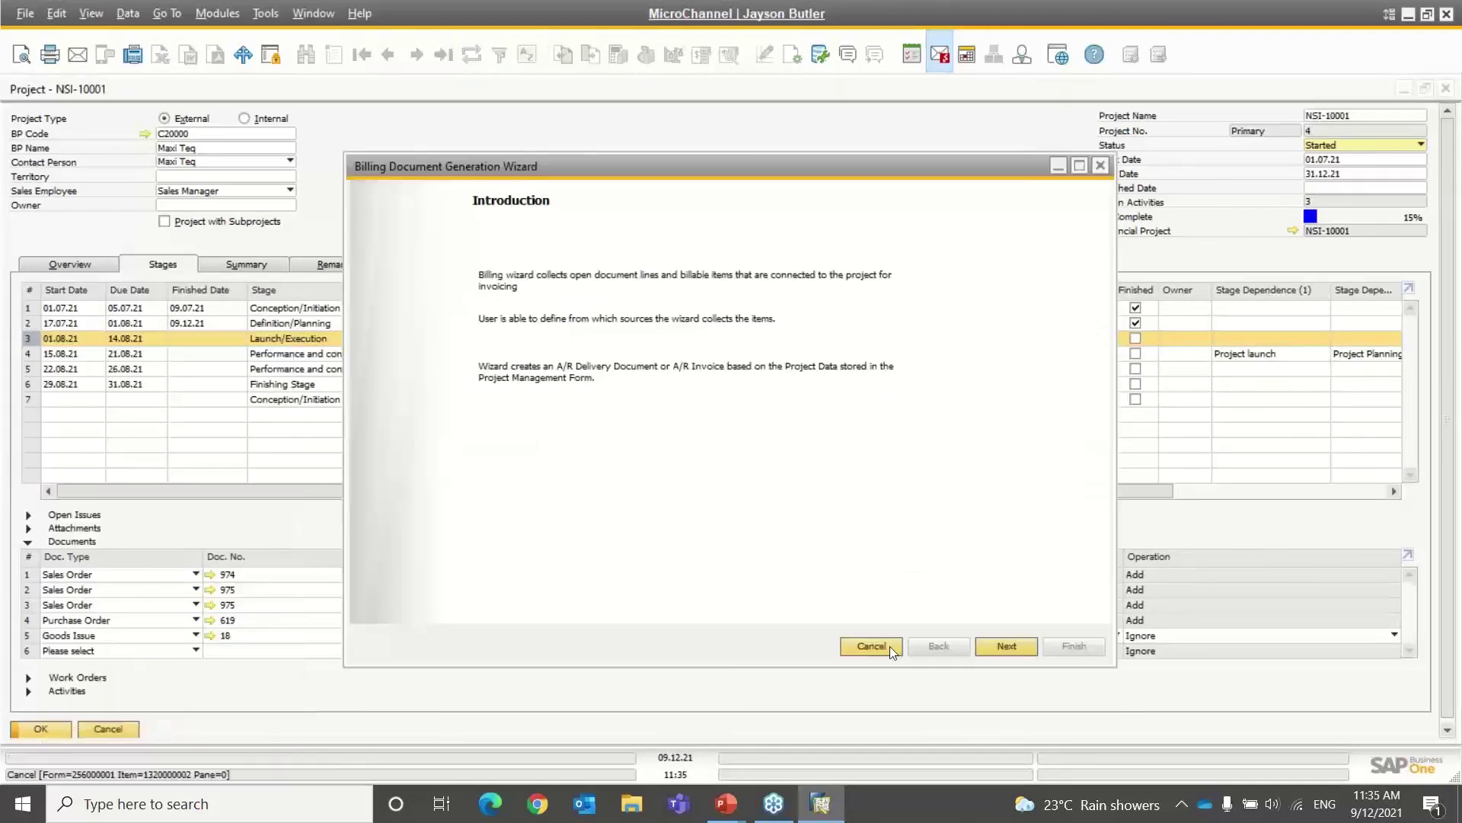
{"action": "left_click", "coordinate": [1009, 645]}
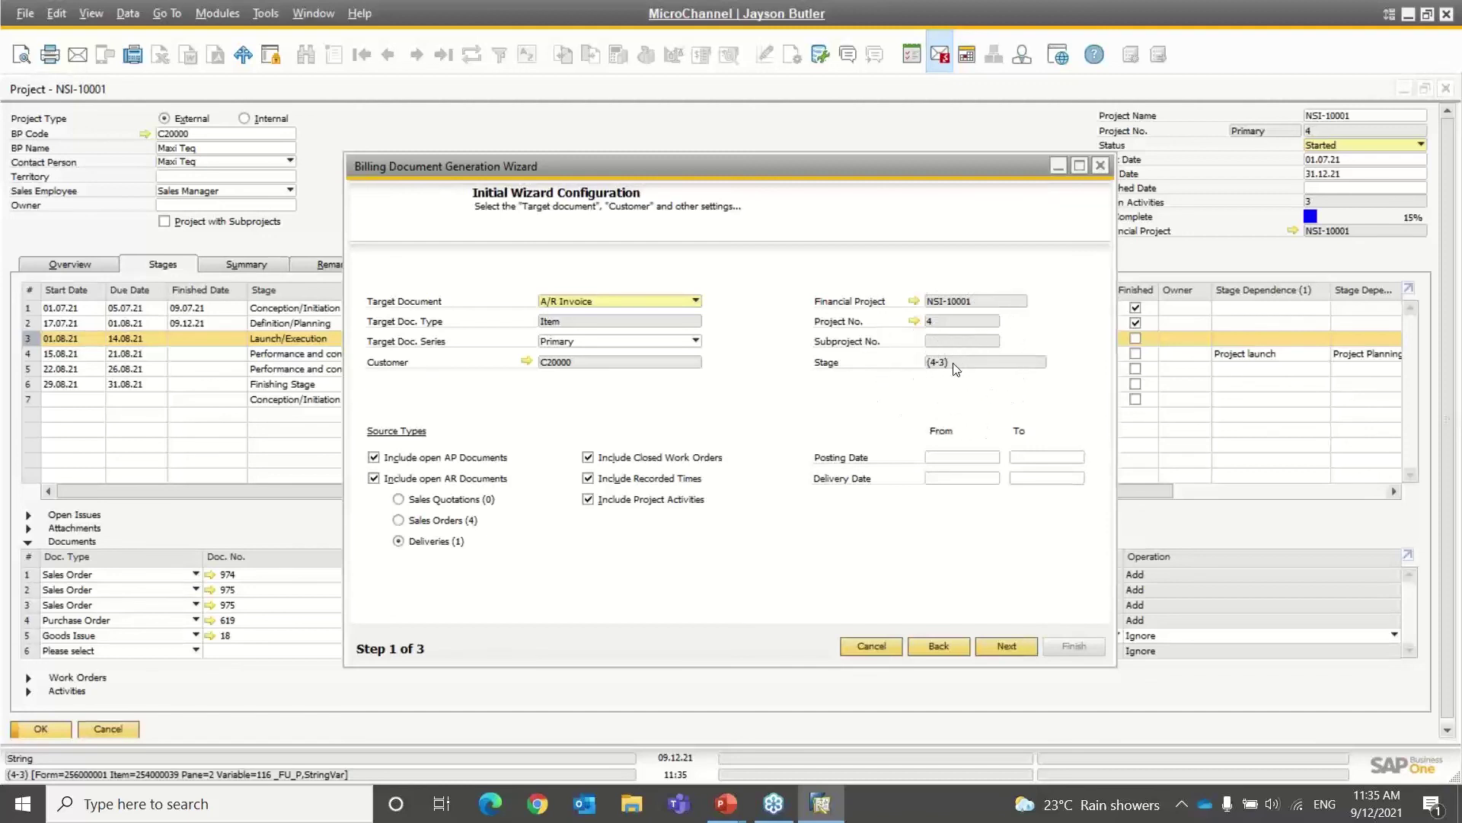
Choose Sales Orders as the open AR document source, leave the date filters empty, and proceed to the base document line items.
{"action": "left_click", "coordinate": [958, 457]}
{"action": "left_click", "coordinate": [957, 476]}
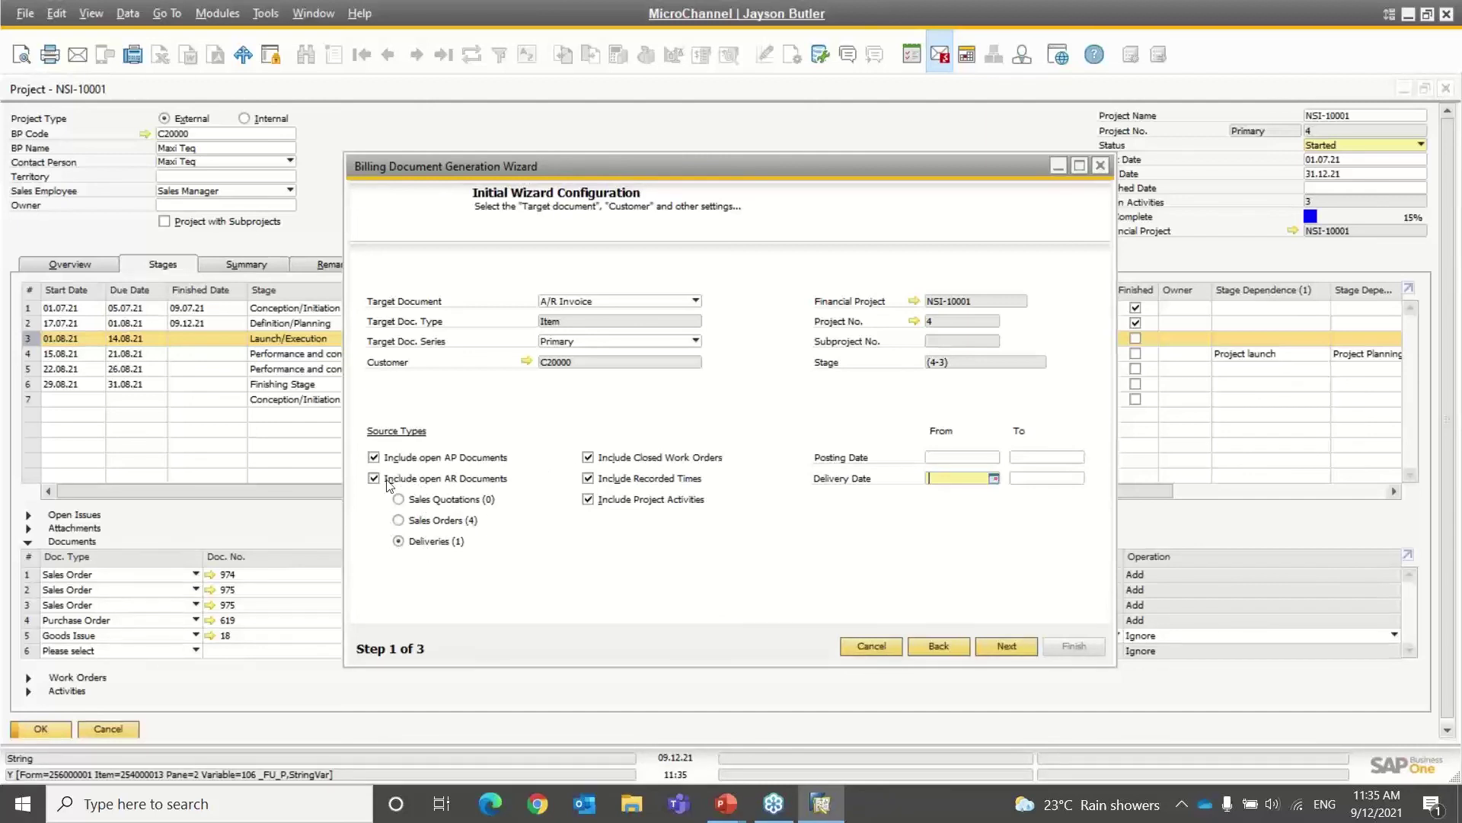
{"action": "left_click", "coordinate": [398, 521]}
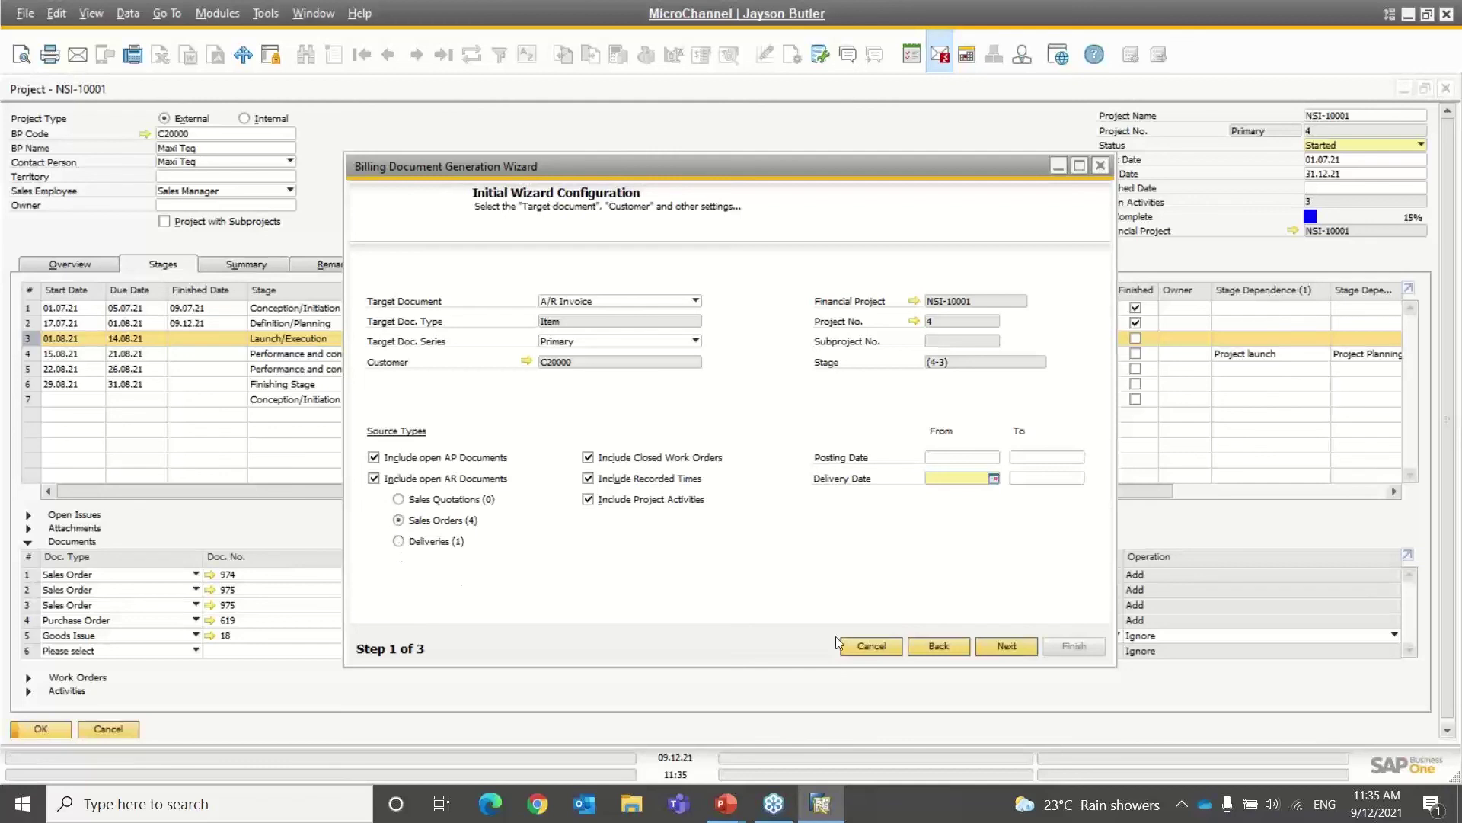
{"action": "left_click", "coordinate": [1013, 645]}
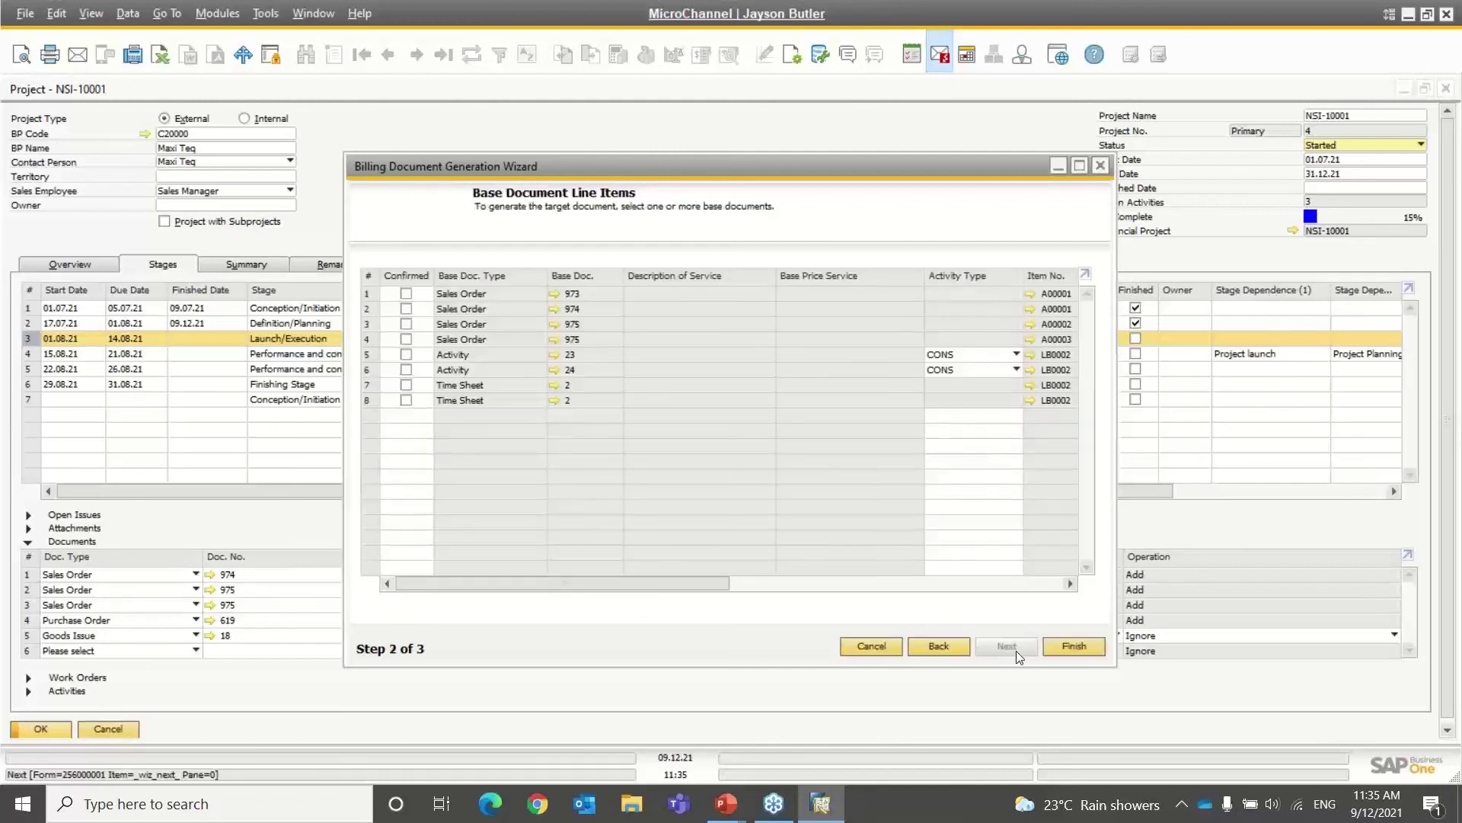
Confirm all eight base document lines for billing: the sales orders, activities and time sheet entries.
{"action": "left_click", "coordinate": [1081, 165]}
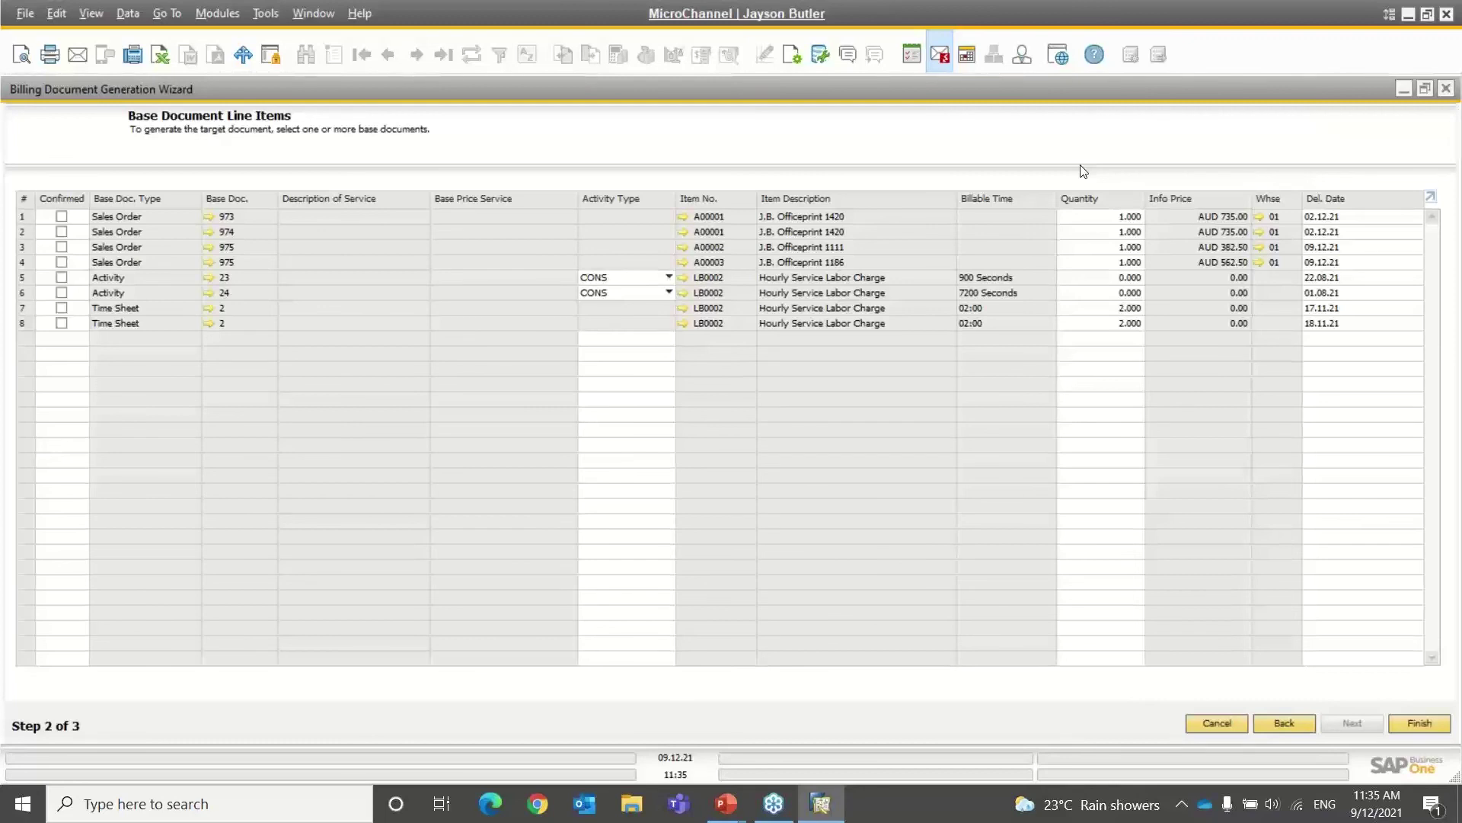
{"action": "left_click", "coordinate": [62, 216]}
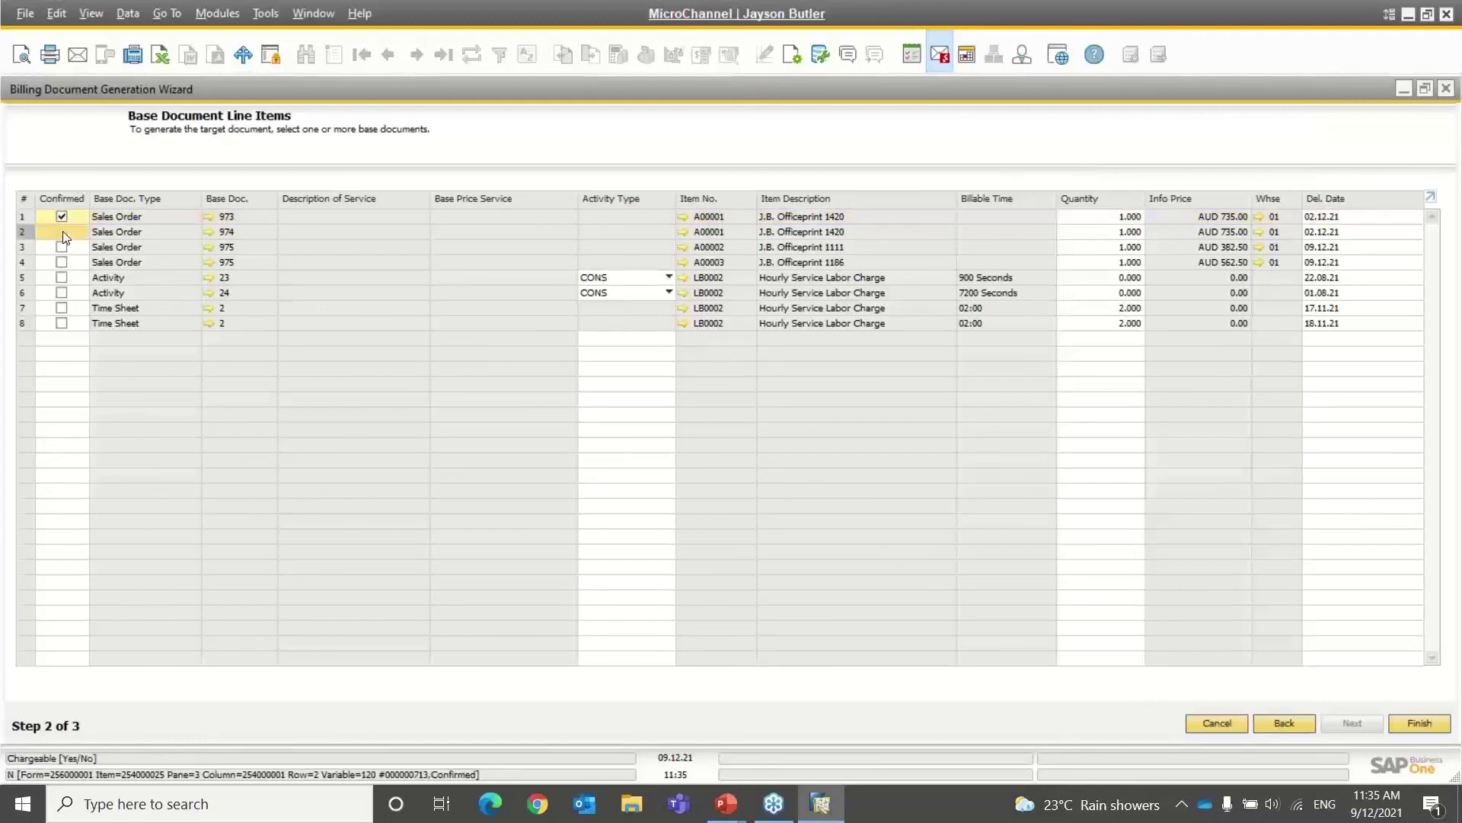
{"action": "left_click", "coordinate": [62, 232]}
{"action": "left_click", "coordinate": [62, 246]}
{"action": "left_click", "coordinate": [62, 262]}
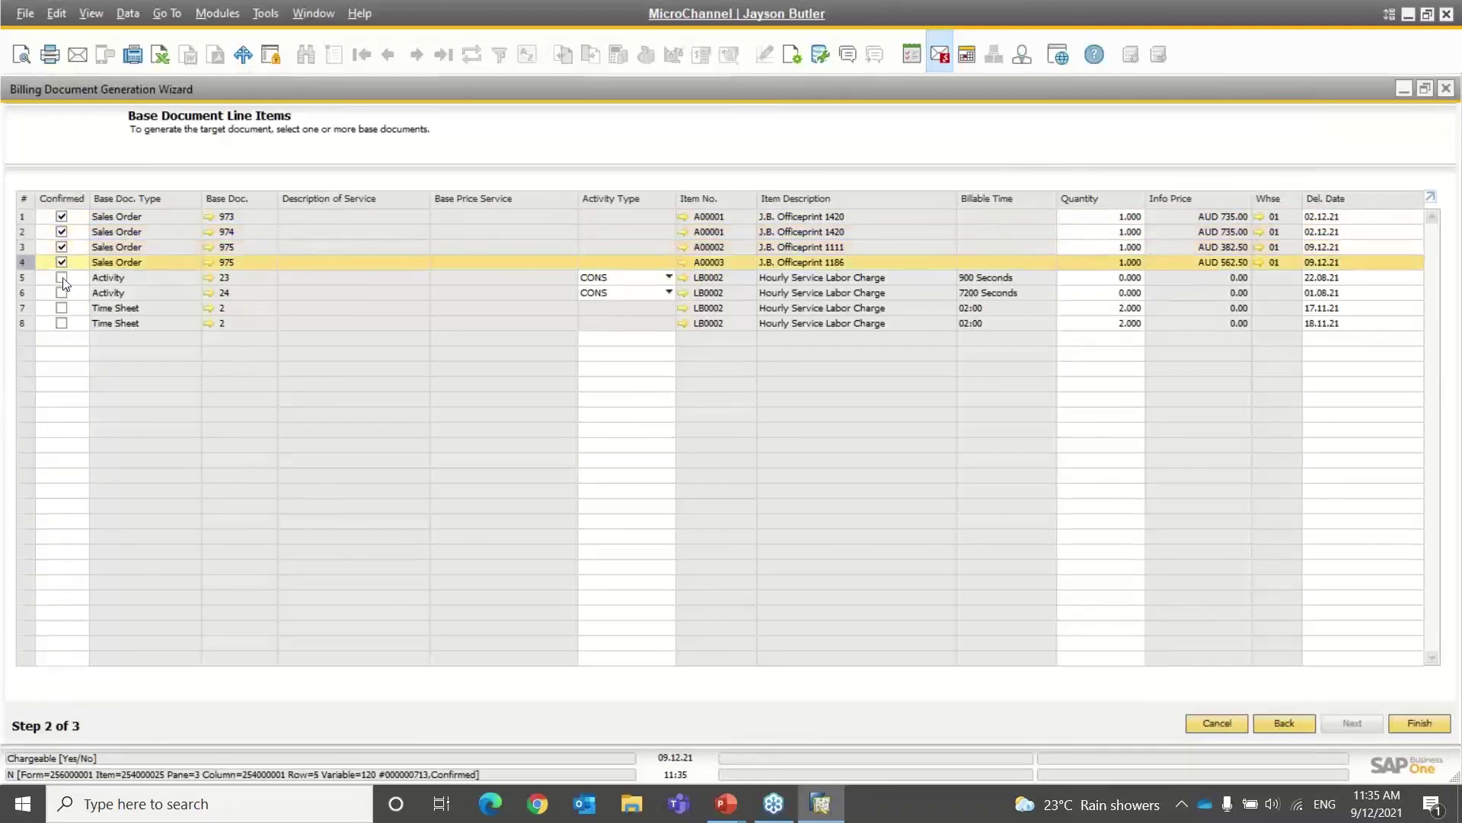
{"action": "left_click", "coordinate": [62, 278]}
{"action": "left_click", "coordinate": [62, 293]}
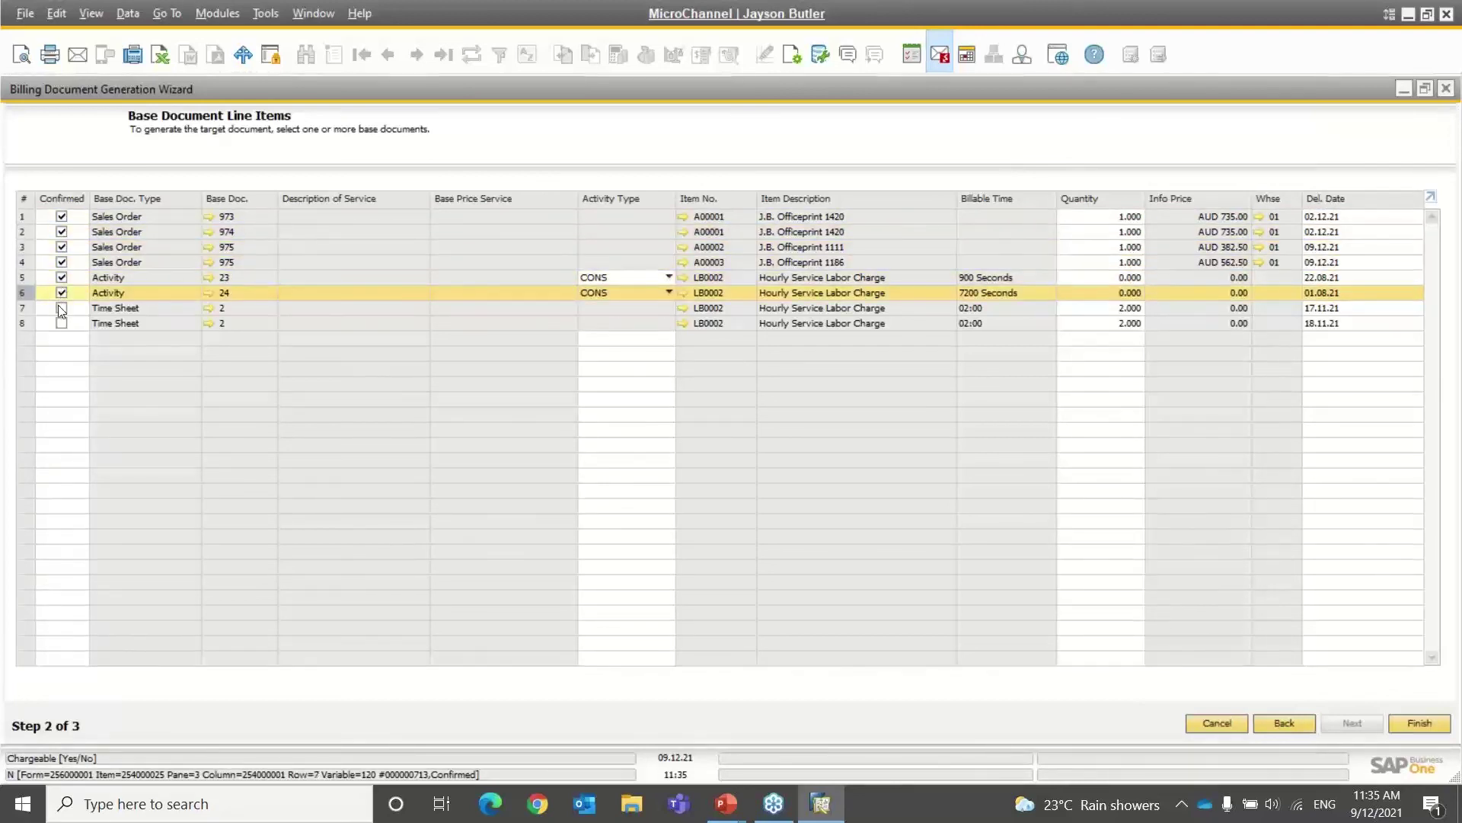
{"action": "left_click", "coordinate": [62, 307]}
{"action": "left_click", "coordinate": [62, 323]}
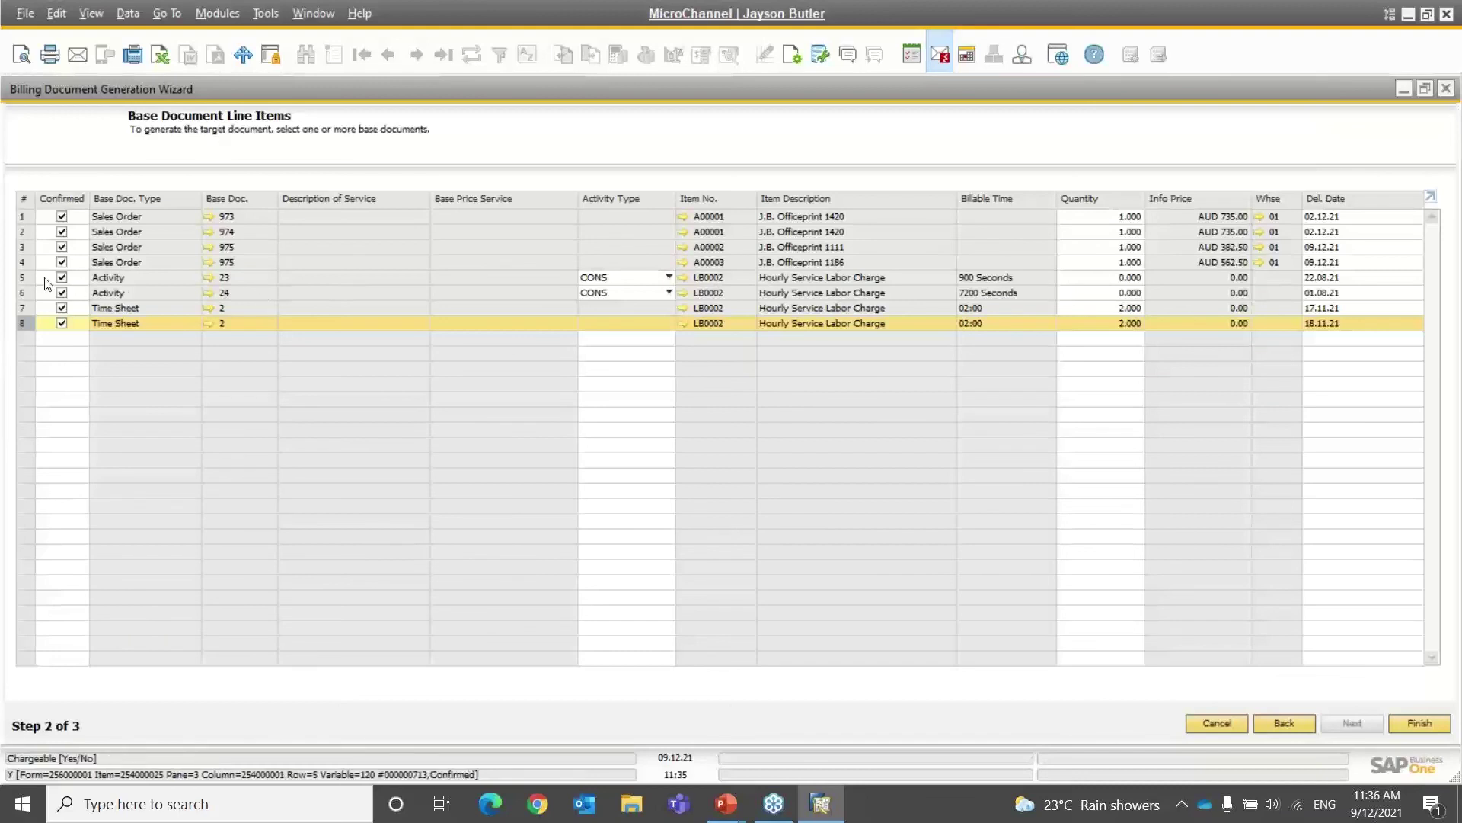
Set the quantity of activity 23 to 2 and activity 24 to 3, then generate the A/R invoice, continuing past the credit limit warning.
{"action": "left_click", "coordinate": [35, 278]}
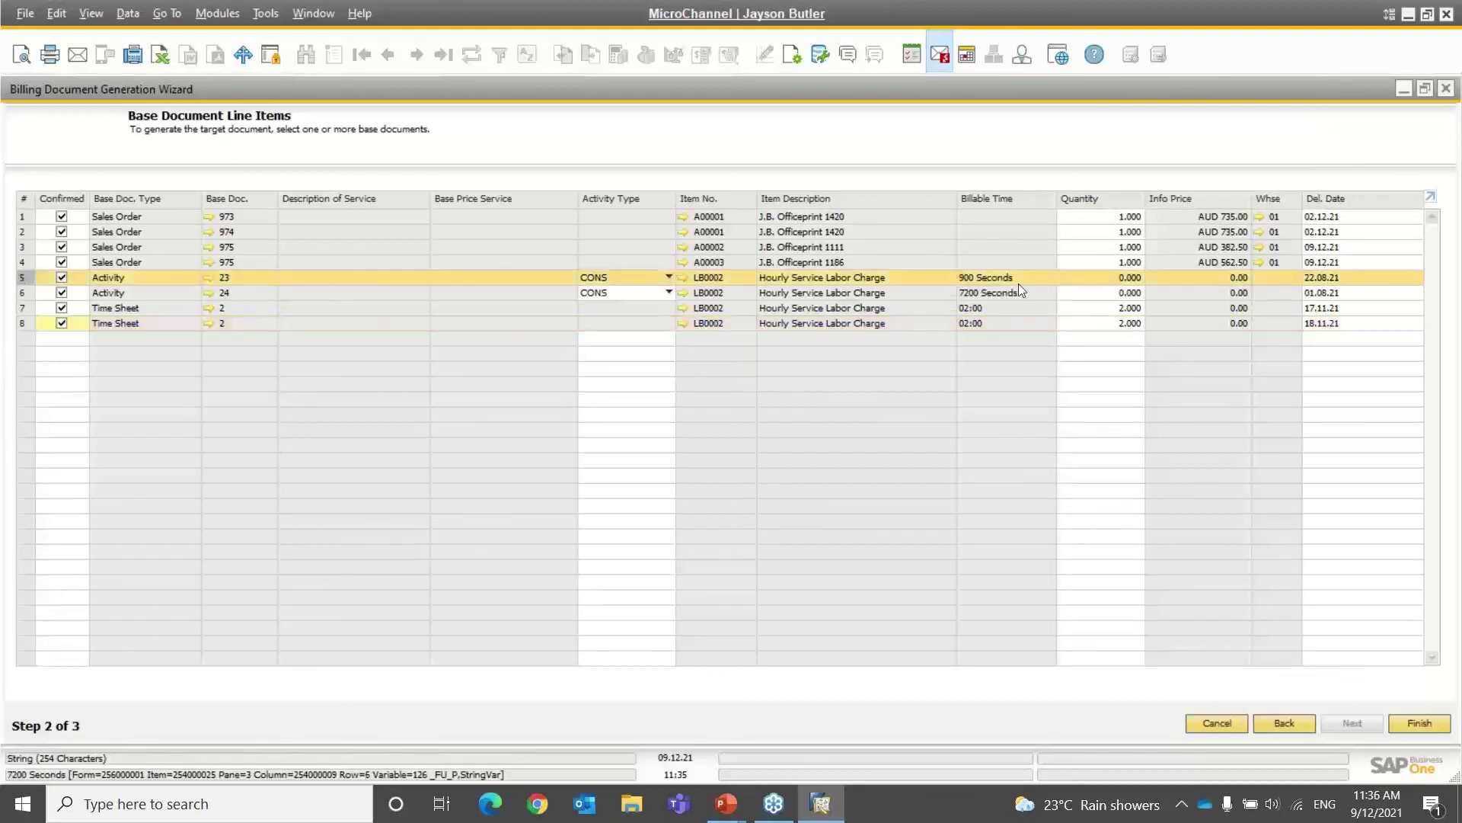
{"action": "left_click", "coordinate": [1092, 278]}
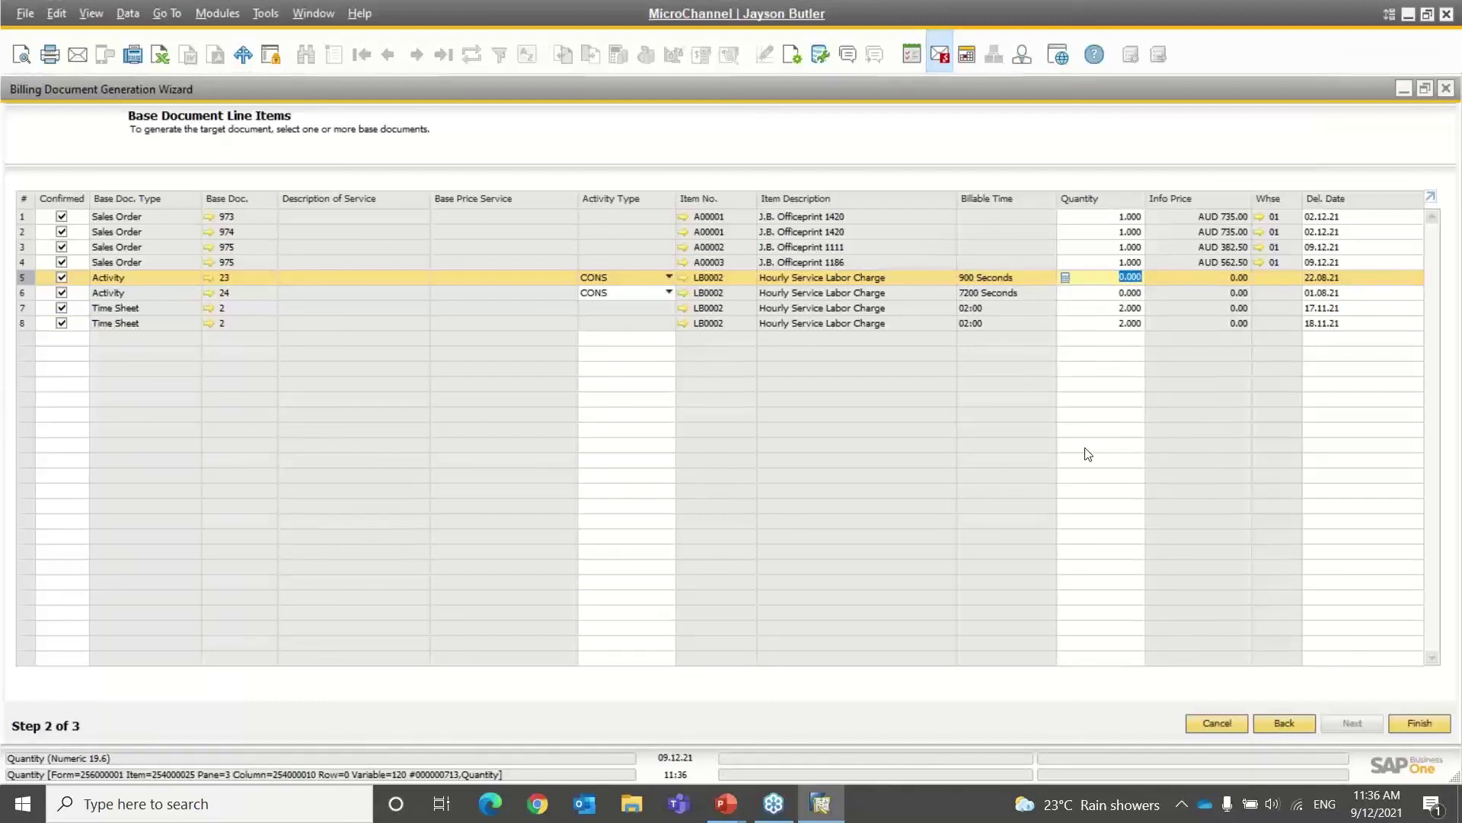
{"action": "type", "text": "2"}
{"action": "left_click", "coordinate": [1130, 294]}
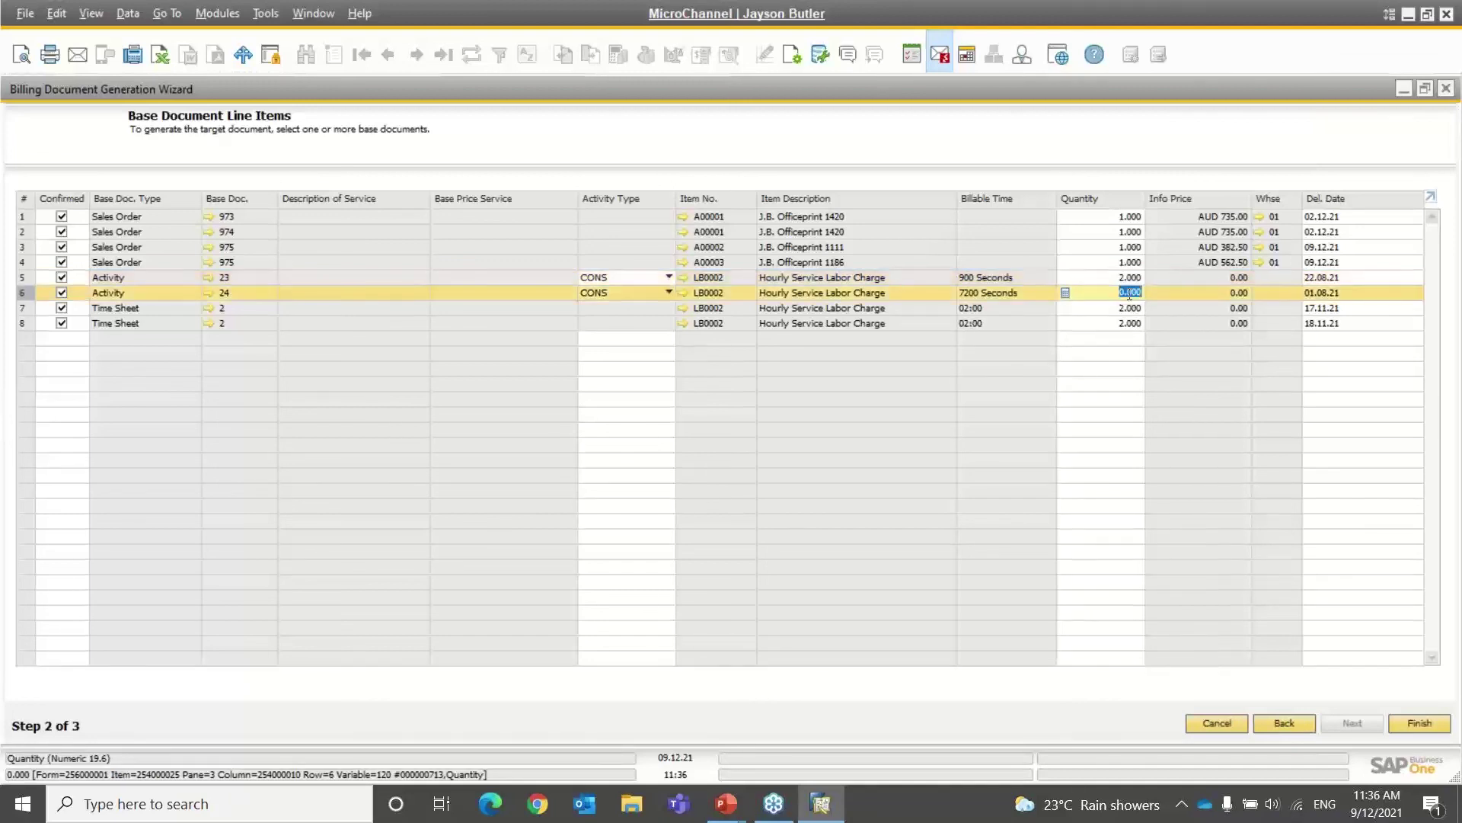
{"action": "type", "text": "3"}
{"action": "key", "text": "Tab"}
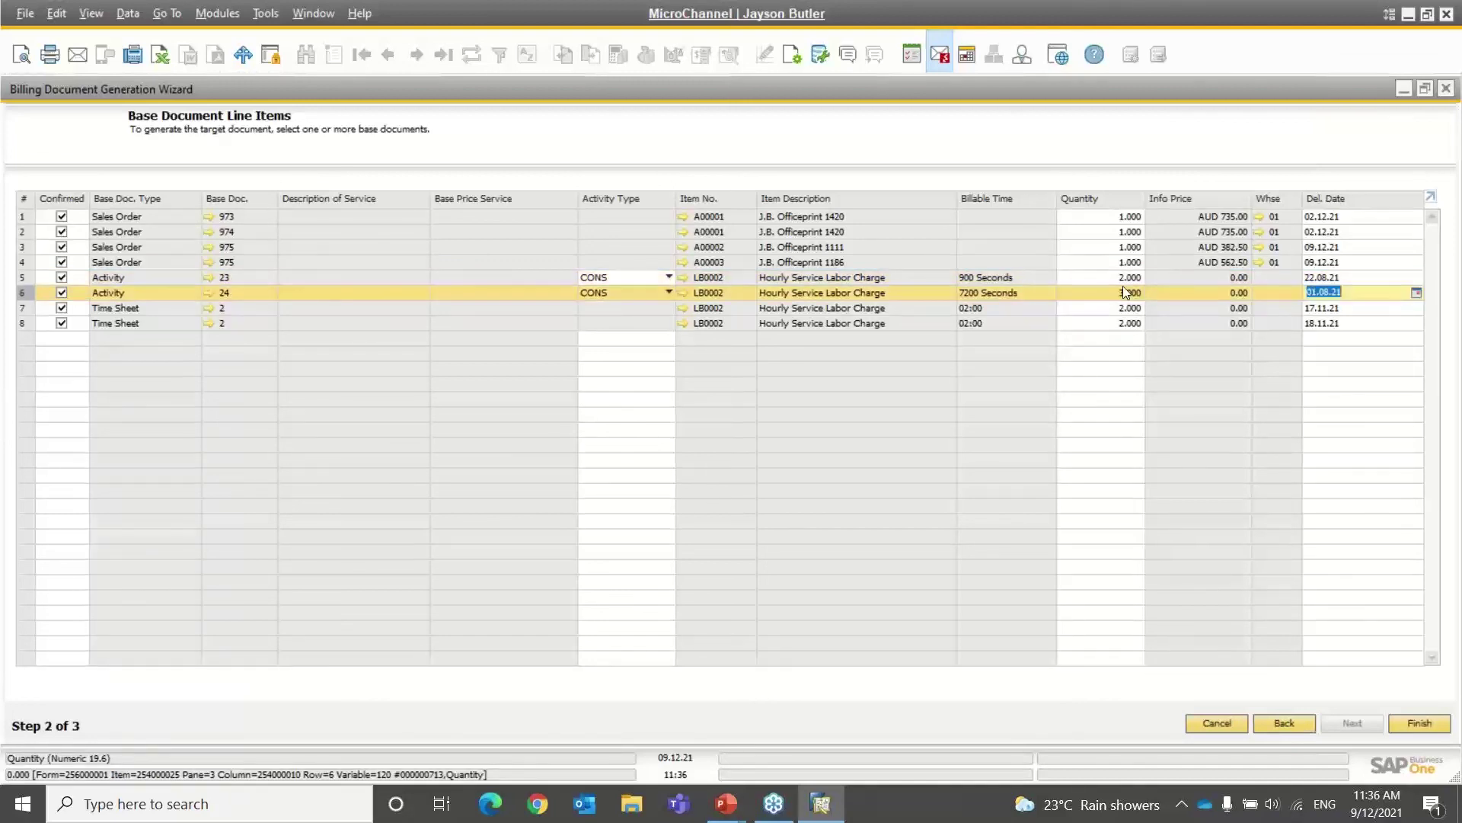
{"action": "left_click", "coordinate": [1420, 724]}
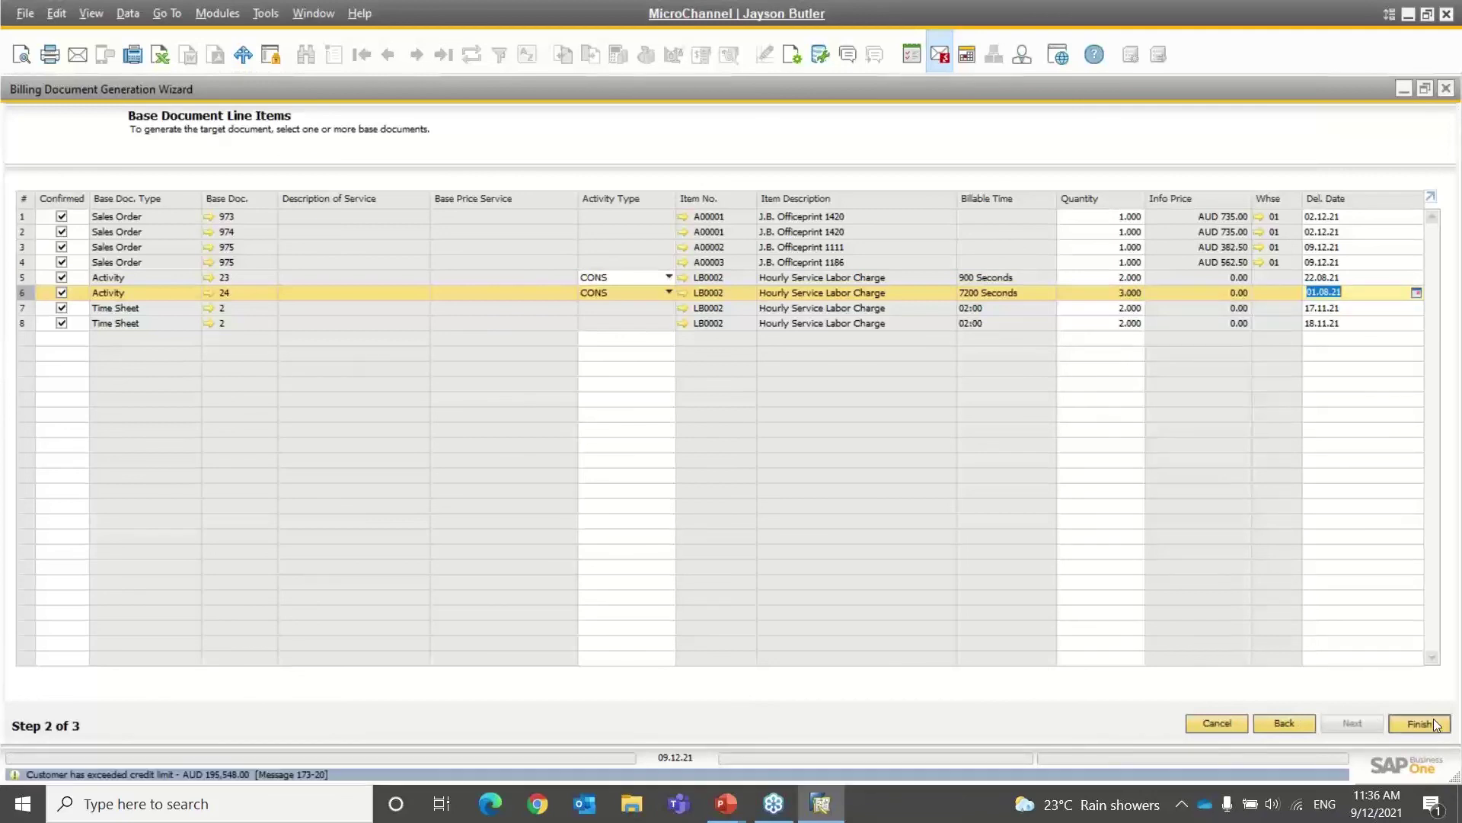
{"action": "left_click", "coordinate": [539, 420]}
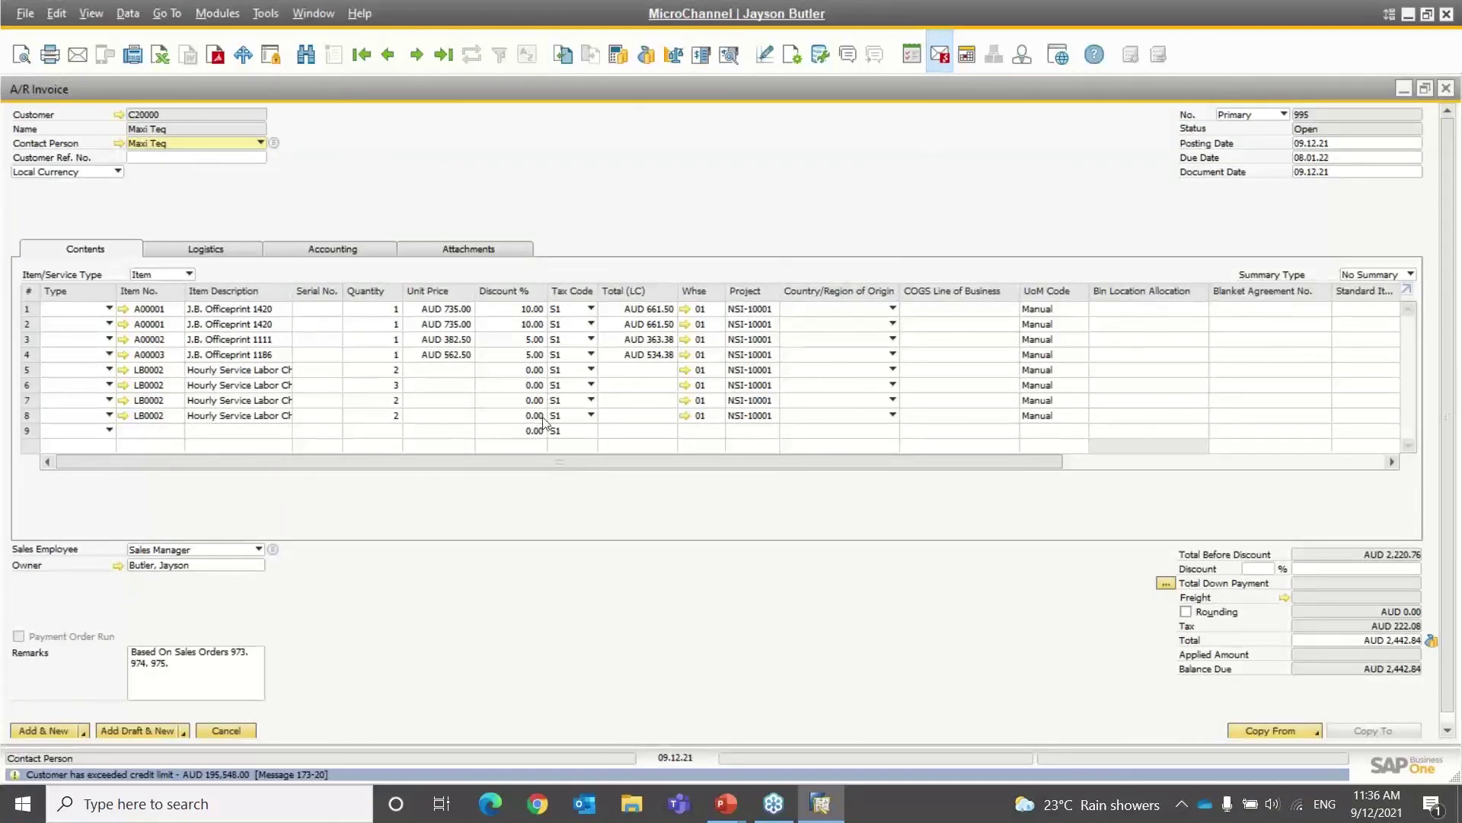
Set the unit price of the four Hourly Service Labor lines (item LB0002) on the A/R invoice to AUD 60.00.
{"action": "left_click", "coordinate": [443, 370]}
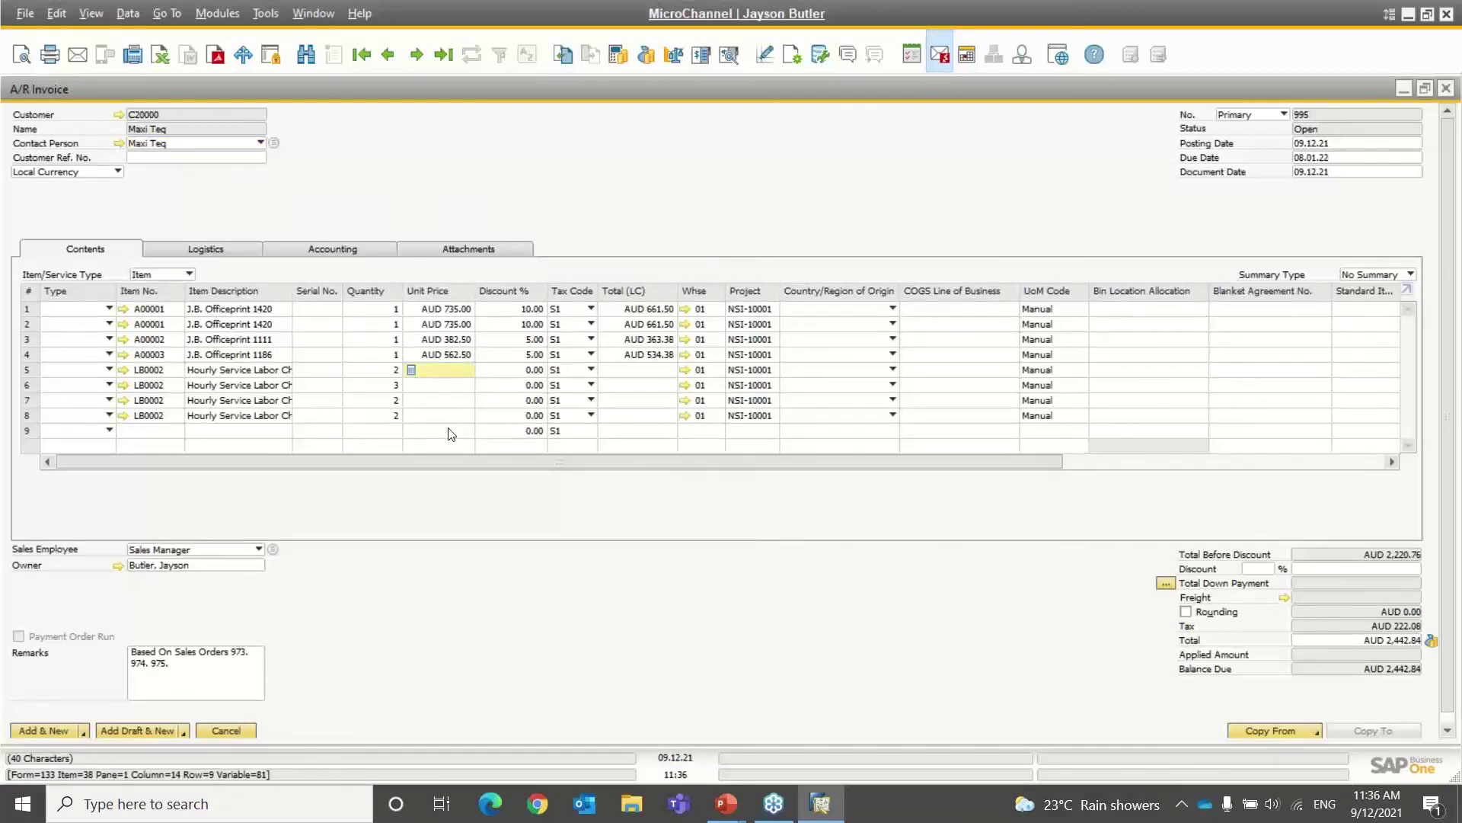
{"action": "type", "text": "60"}
{"action": "left_click", "coordinate": [470, 385]}
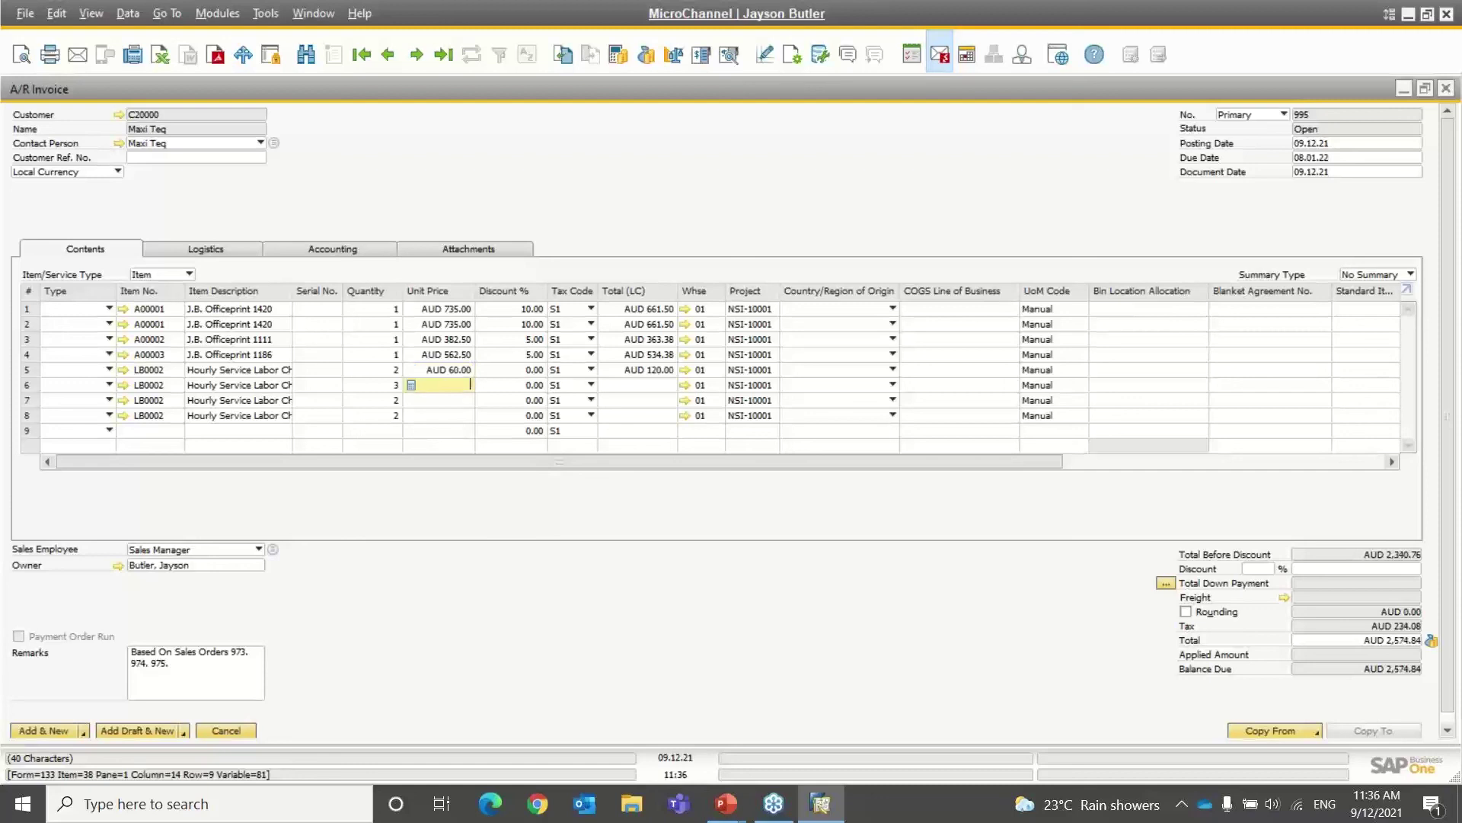
{"action": "type", "text": "60"}
{"action": "key", "text": "Down"}
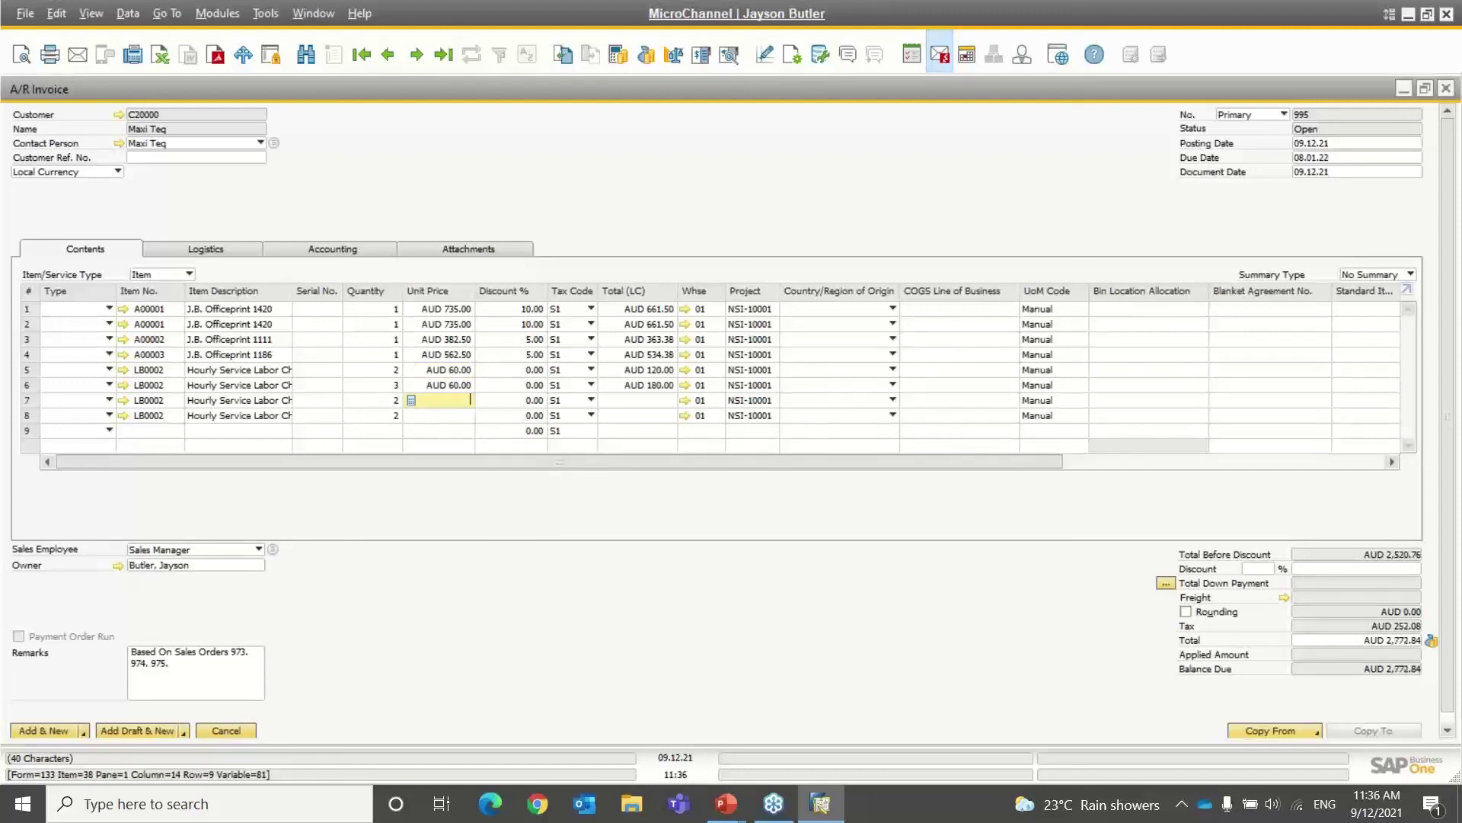
Add the A/R invoice, accepting the credit limit and no-further-changes confirmations, and close the Billing Document Generation Wizard.
{"action": "left_click", "coordinate": [30, 733]}
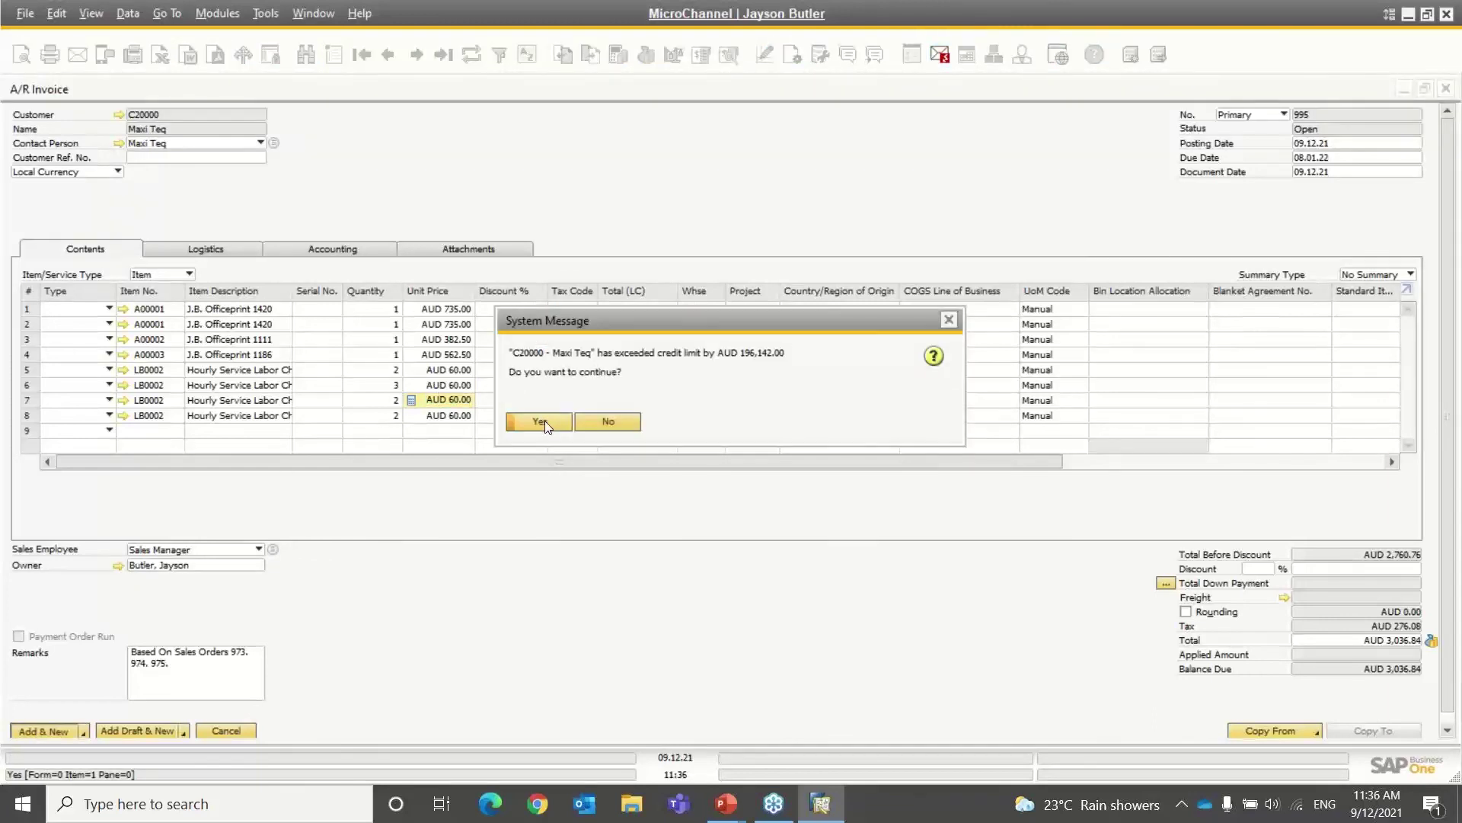
{"action": "left_click", "coordinate": [539, 421]}
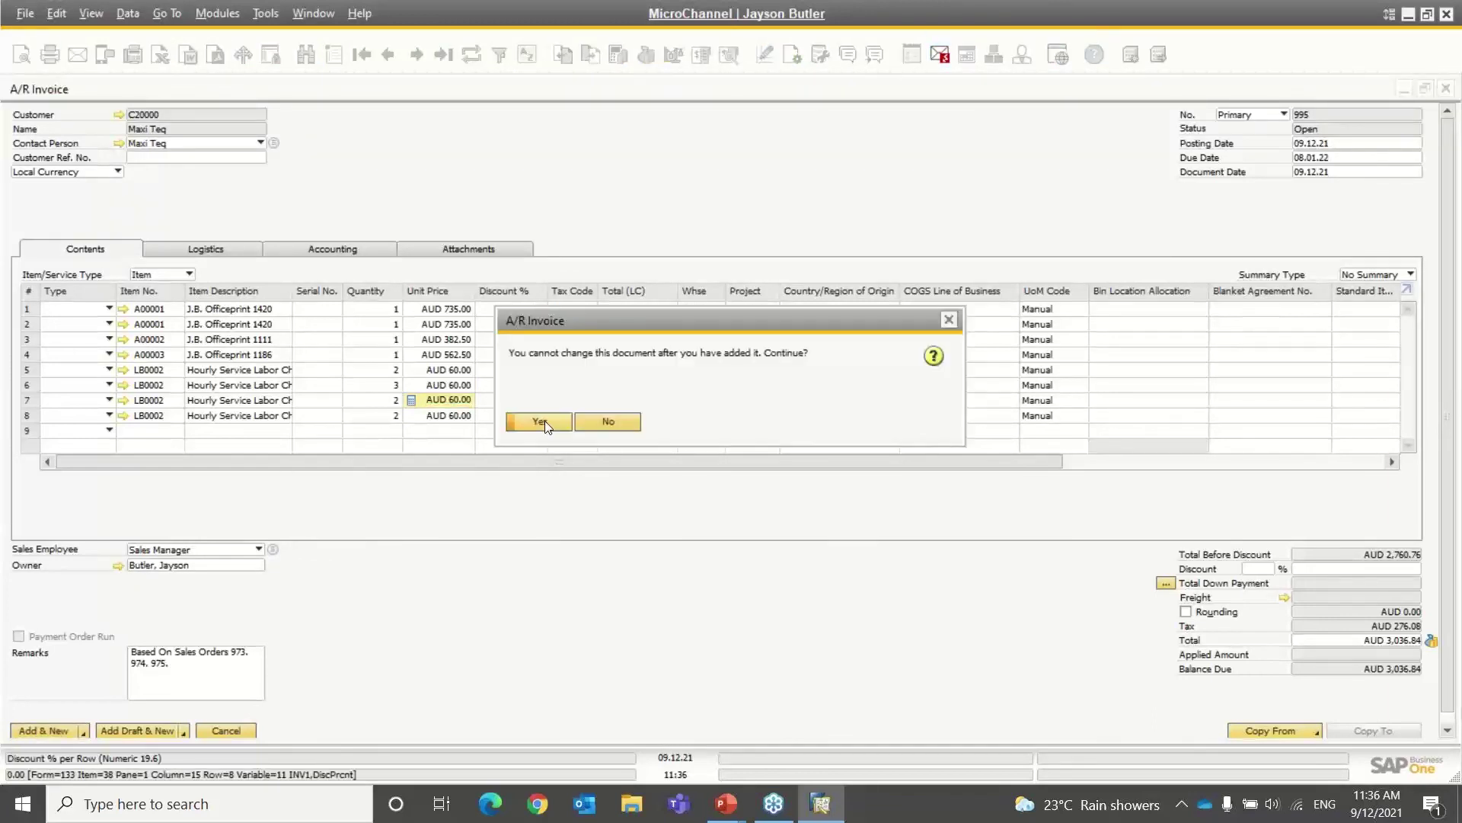
{"action": "left_click", "coordinate": [539, 423]}
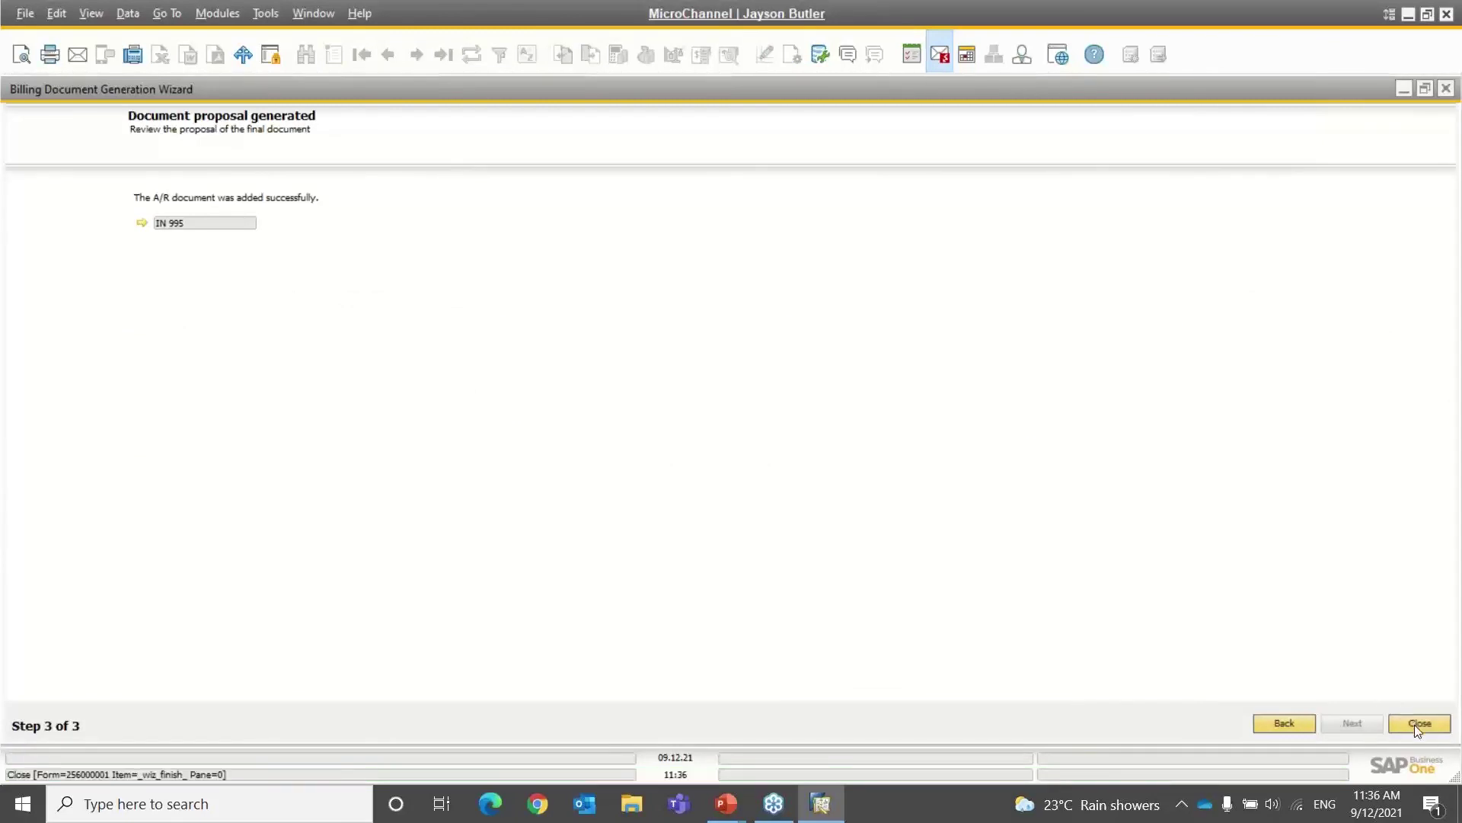
{"action": "left_click", "coordinate": [1414, 724]}
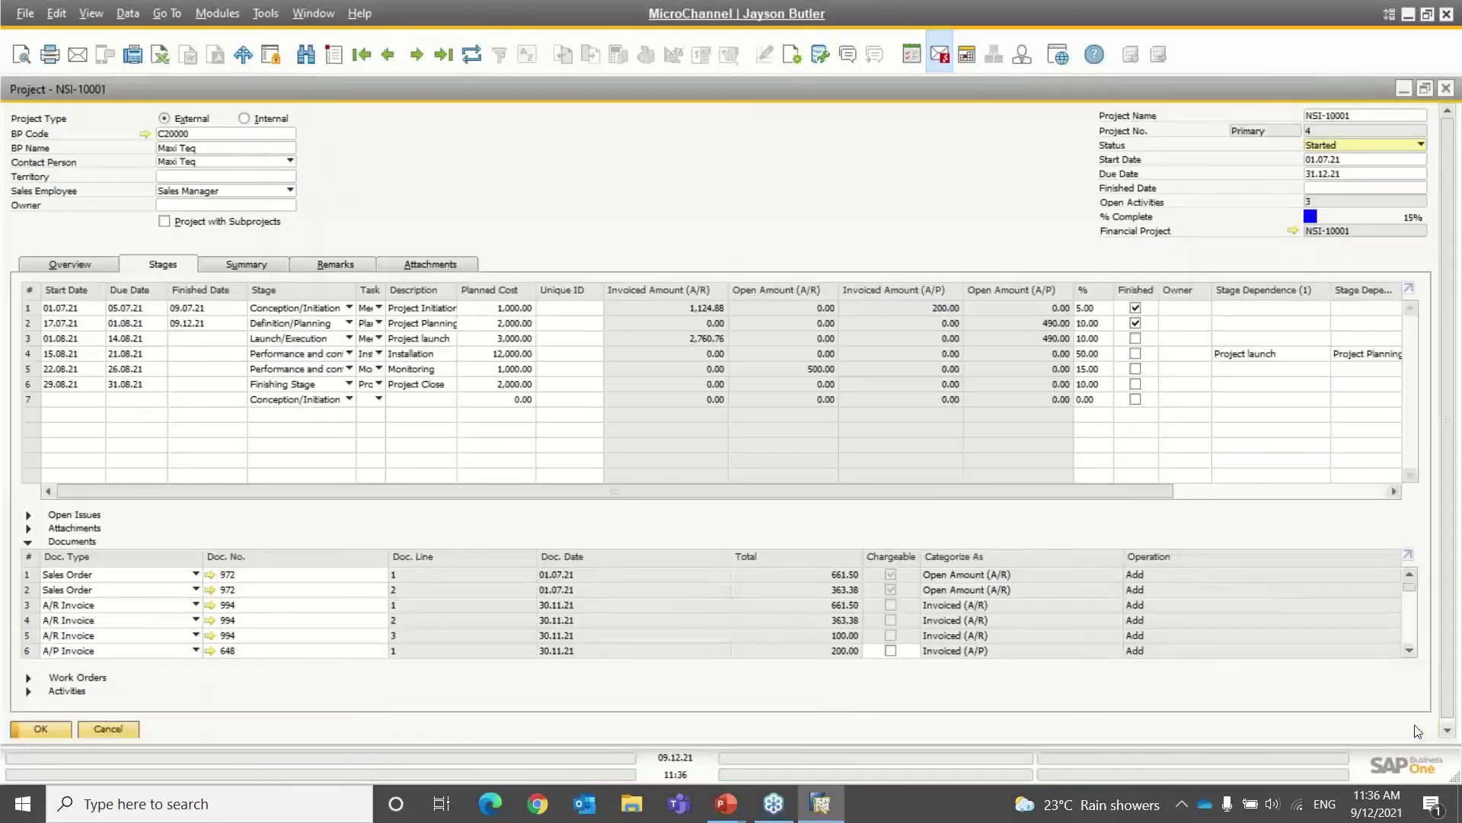
Refresh project NSI-10001 without assigning the unassigned documents, and view the documents of the Installation stage.
{"action": "left_click", "coordinate": [473, 57]}
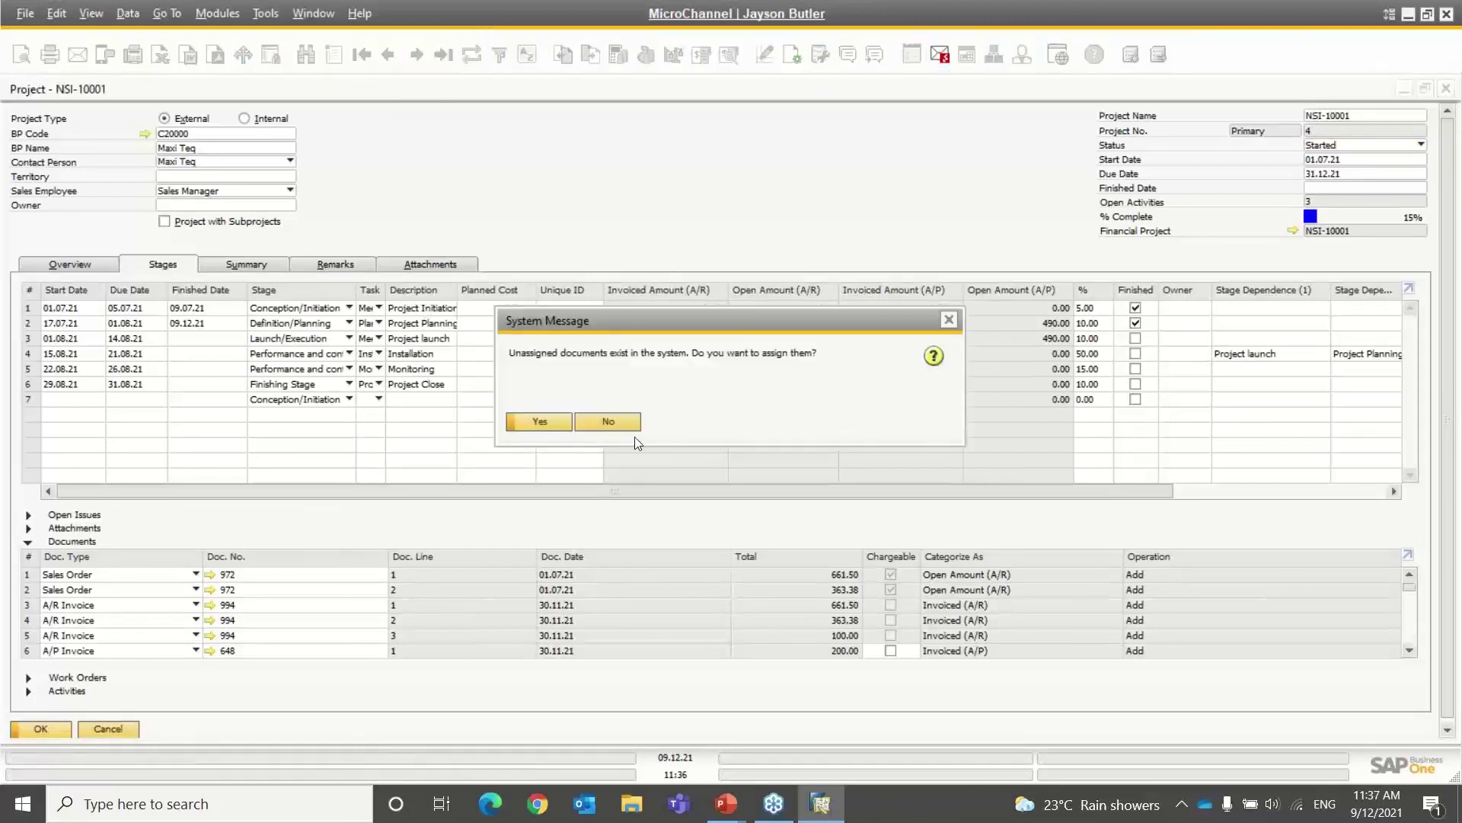
{"action": "left_click", "coordinate": [608, 421]}
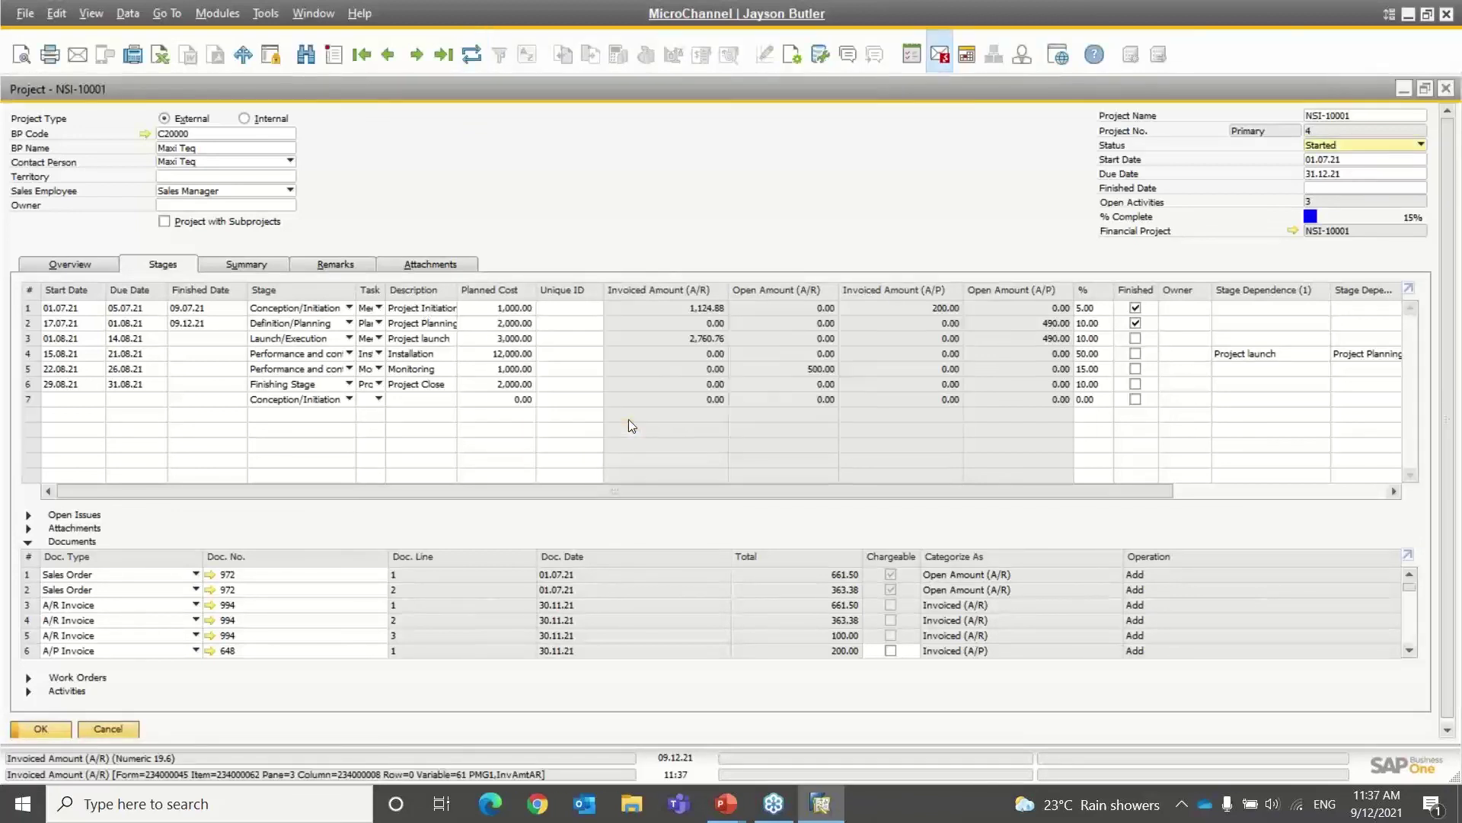
{"action": "left_click", "coordinate": [29, 355]}
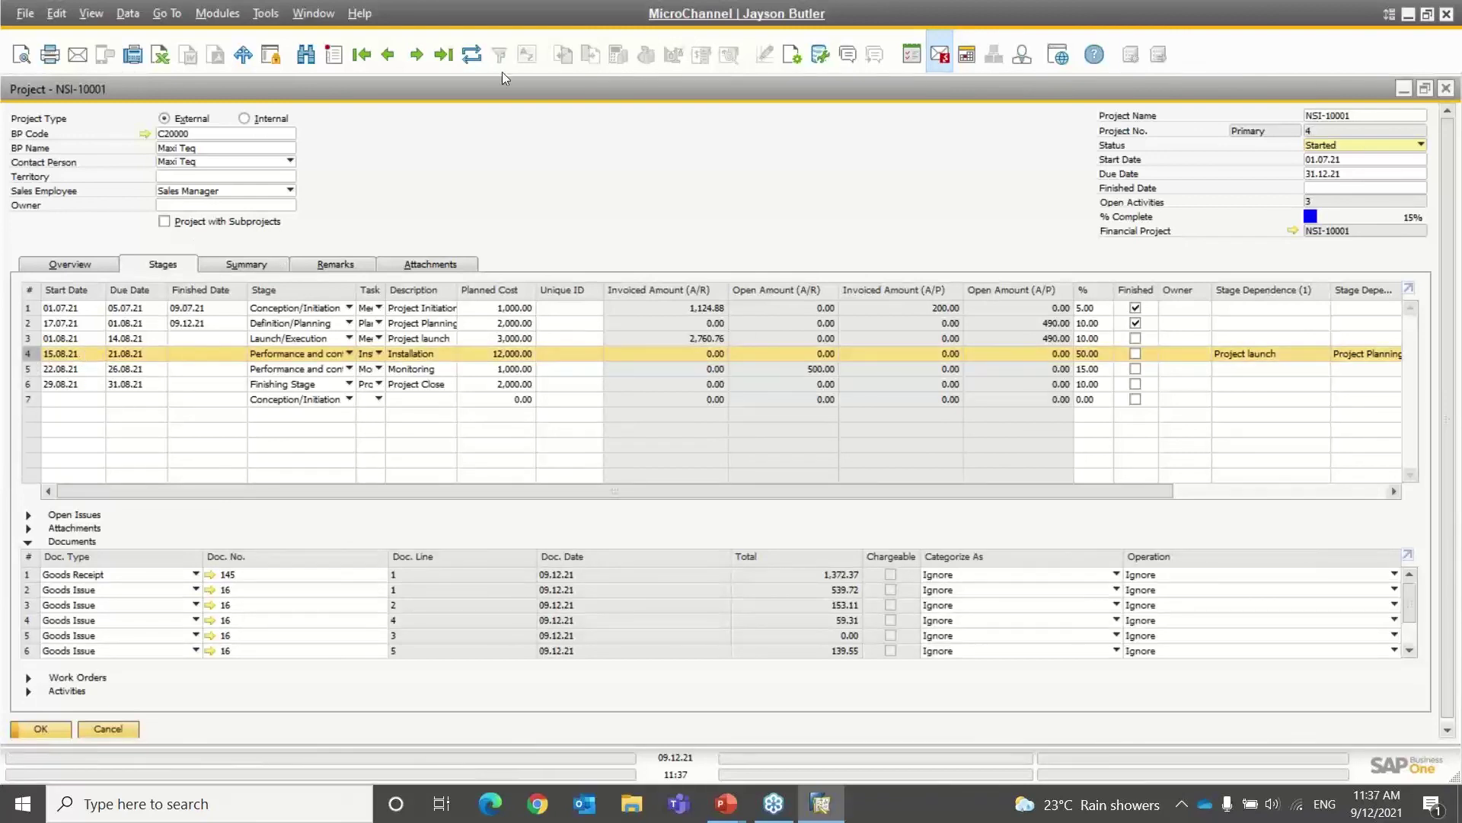
Refresh the project, view the unassigned documents in Document Assignment, and leave without assigning any.
{"action": "left_click", "coordinate": [473, 59]}
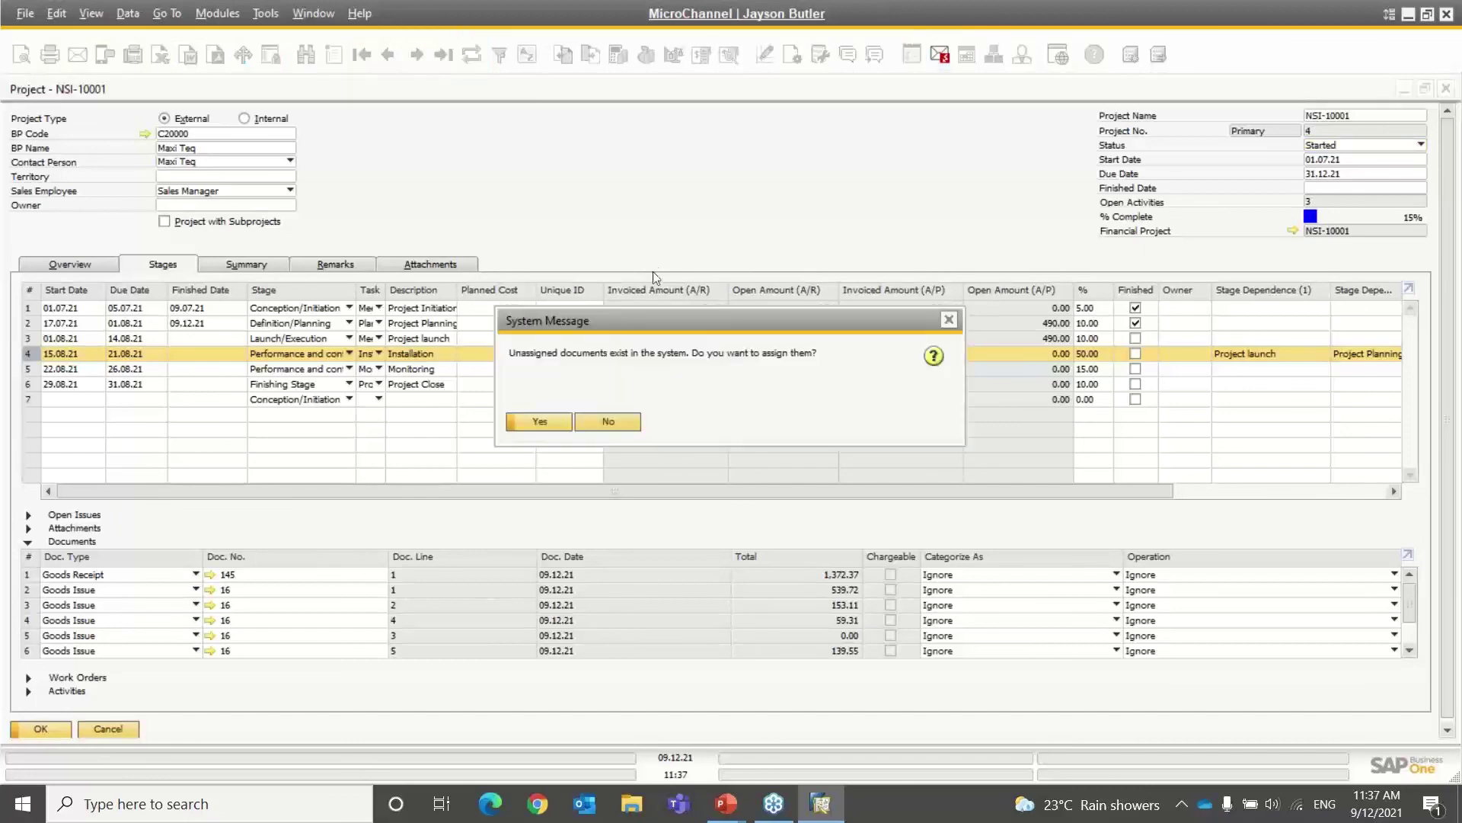
{"action": "left_click", "coordinate": [543, 417]}
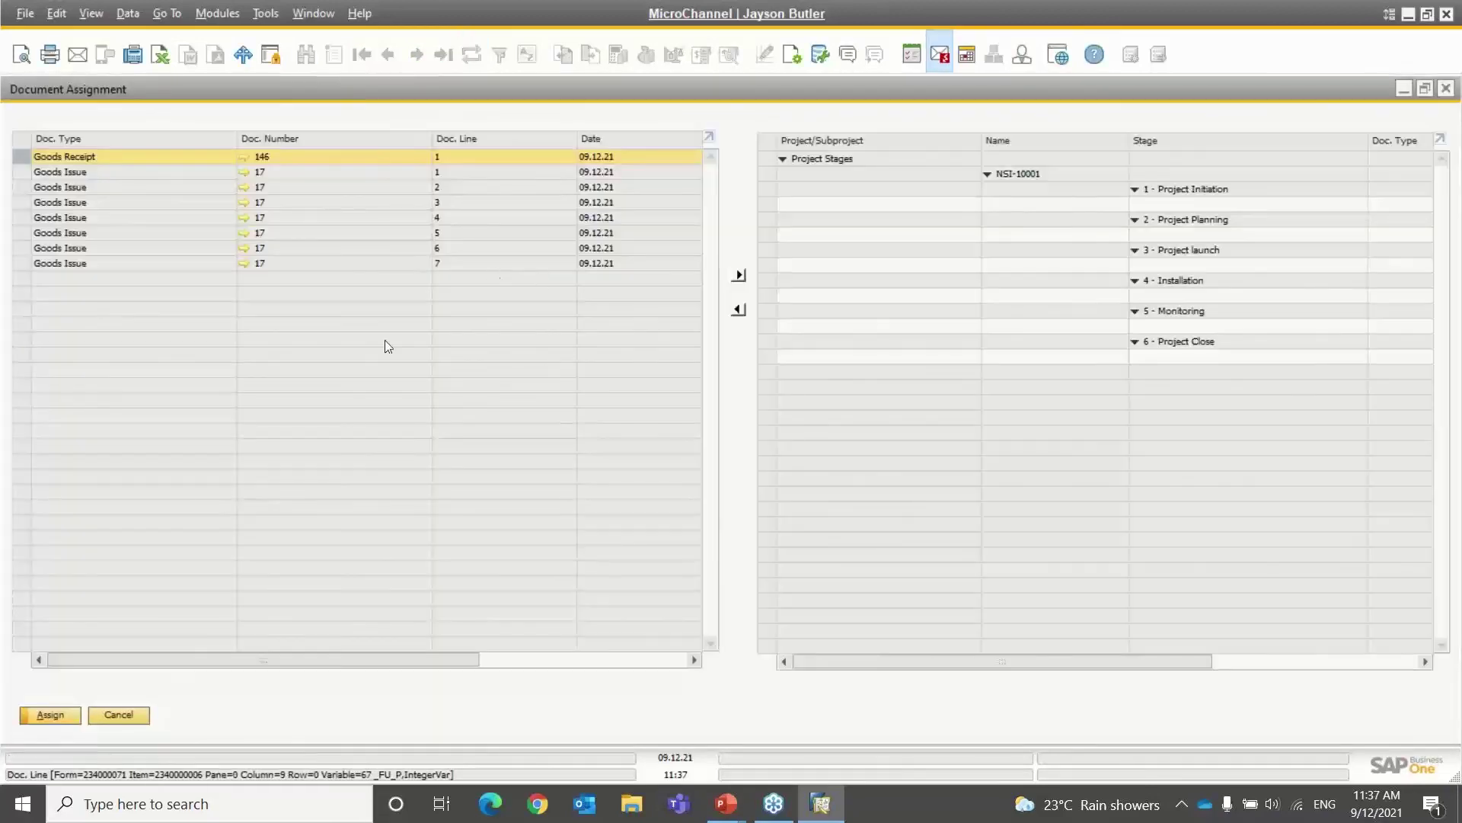
{"action": "key", "text": "Escape"}
Refresh the project again, declining document assignment, and review its summary of budget, profit values and work order costs.
{"action": "left_click", "coordinate": [471, 55]}
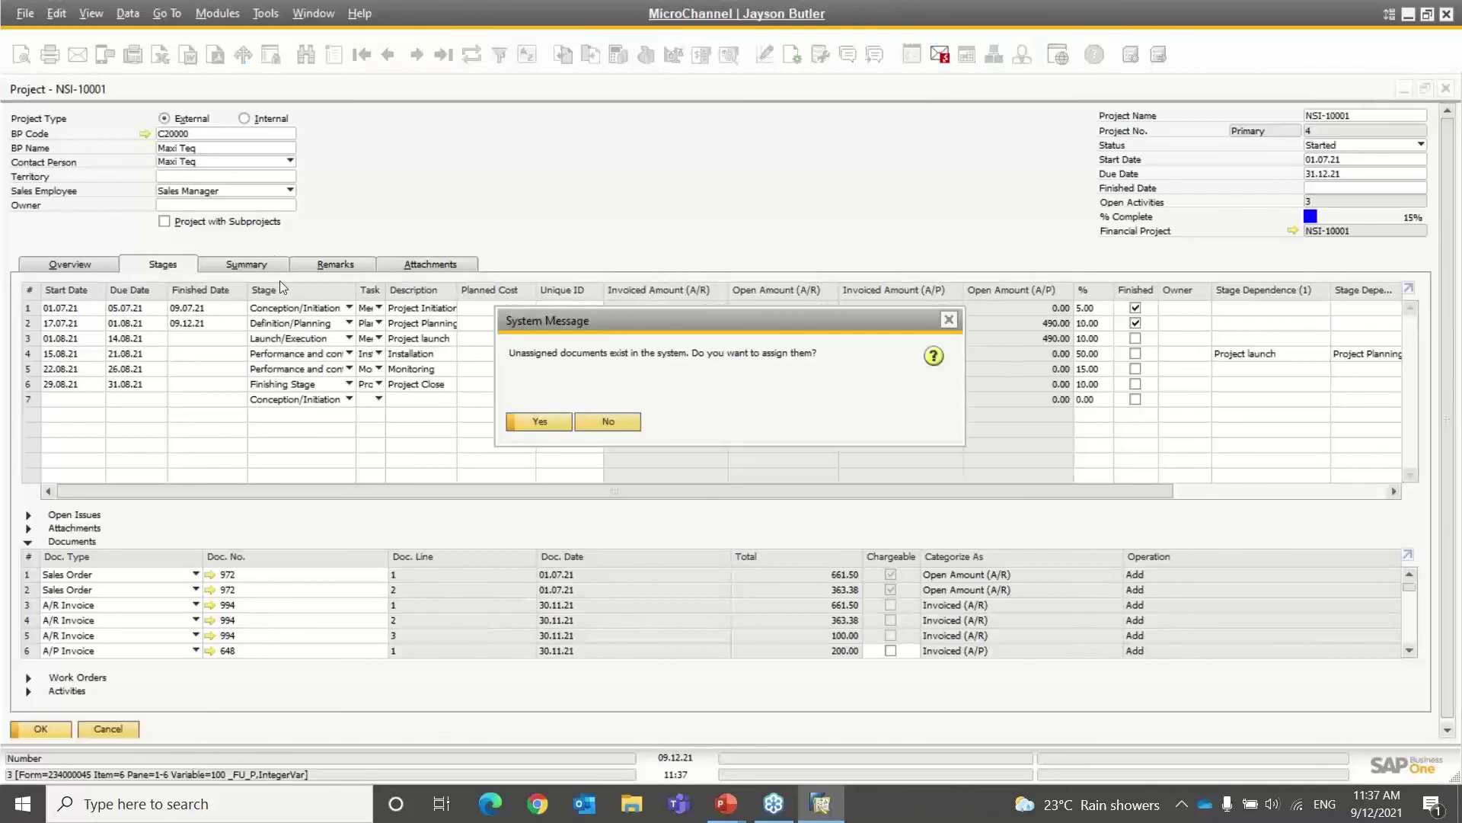
{"action": "left_click", "coordinate": [629, 424]}
{"action": "left_click", "coordinate": [242, 263]}
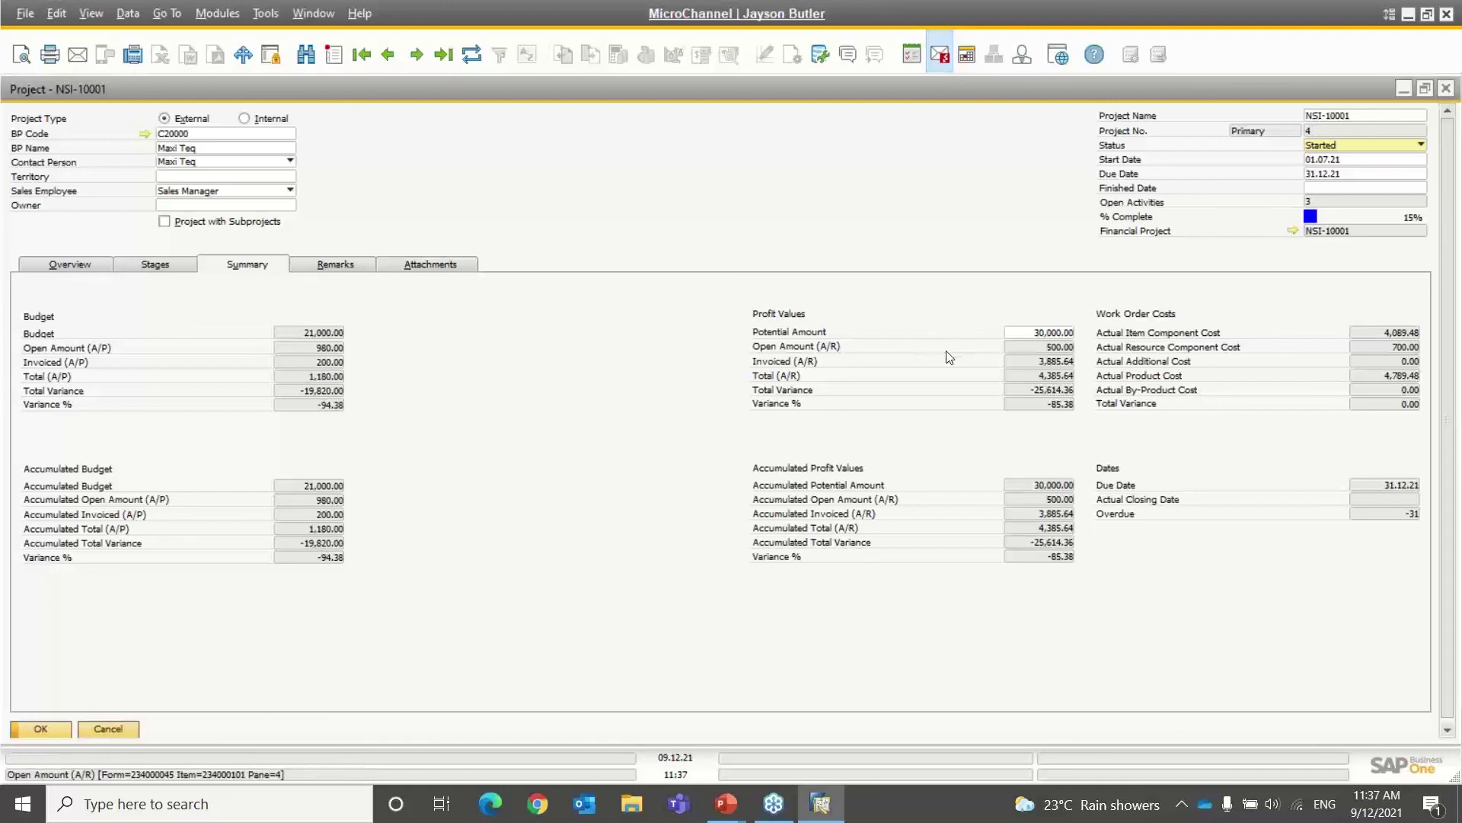
{"action": "key", "text": "ctrl"}
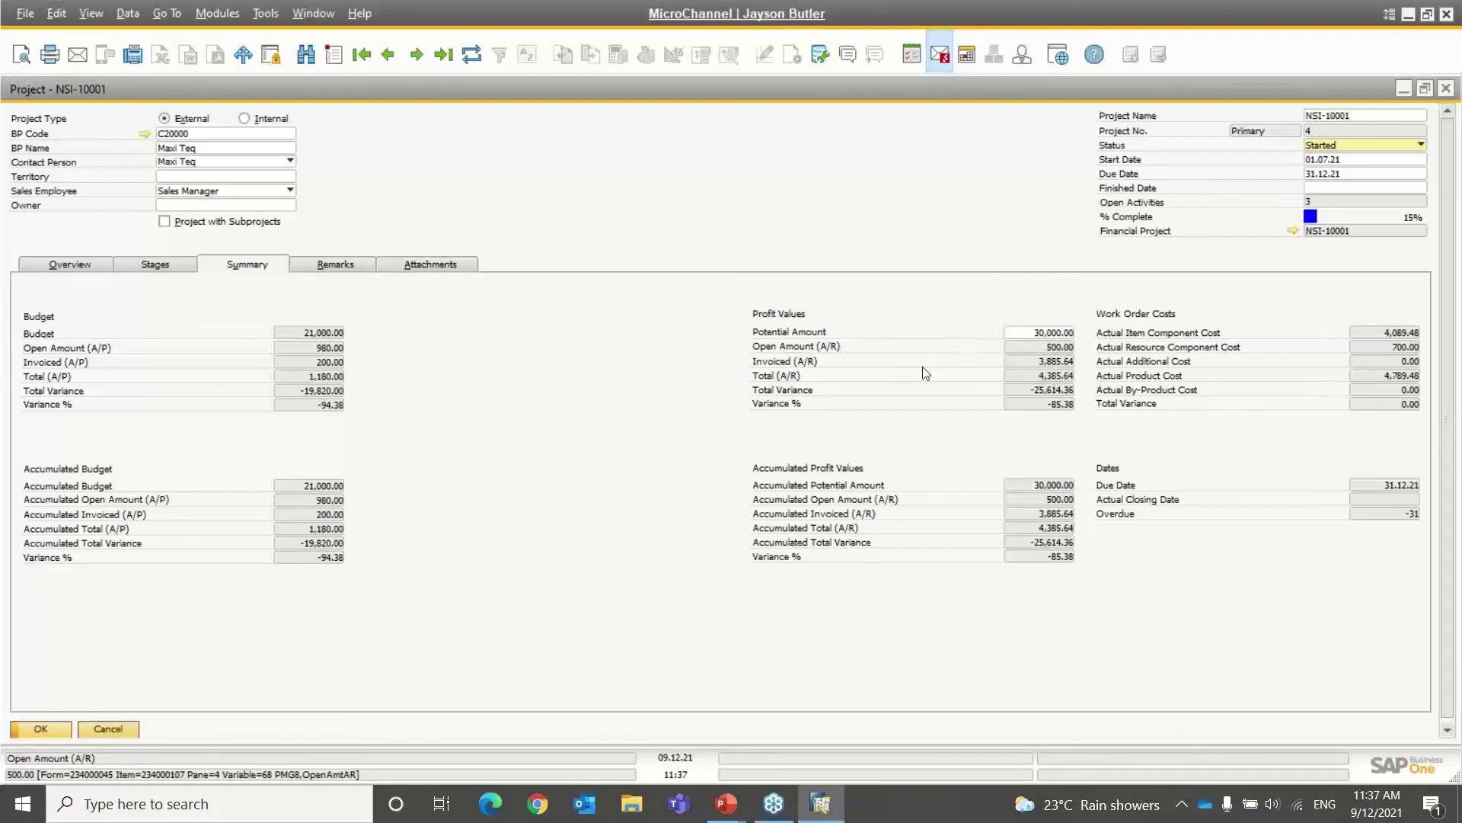
Mark the Project launch stage as finished and update the project.
{"action": "left_click", "coordinate": [155, 263]}
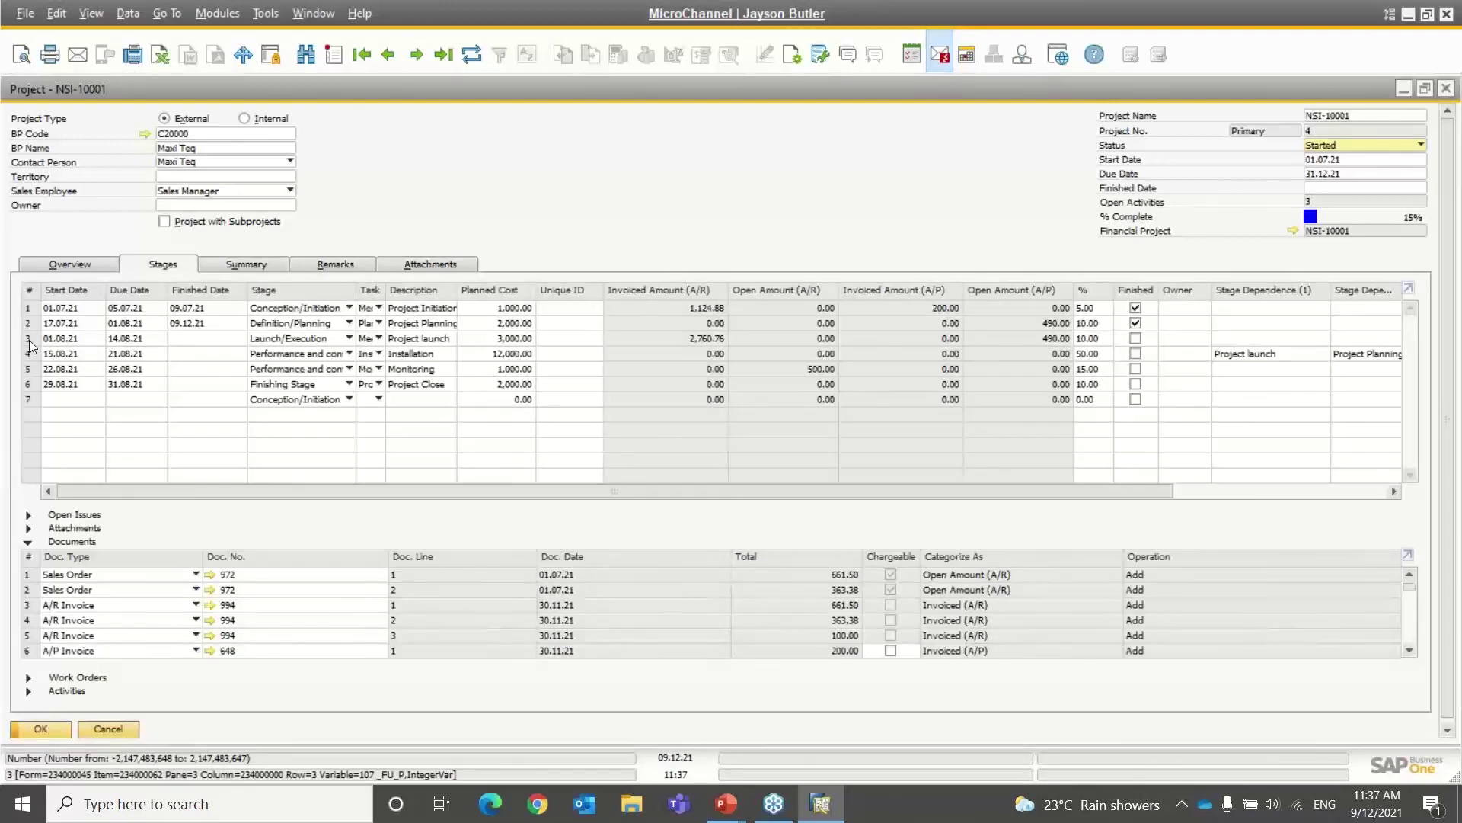
{"action": "left_click", "coordinate": [29, 340]}
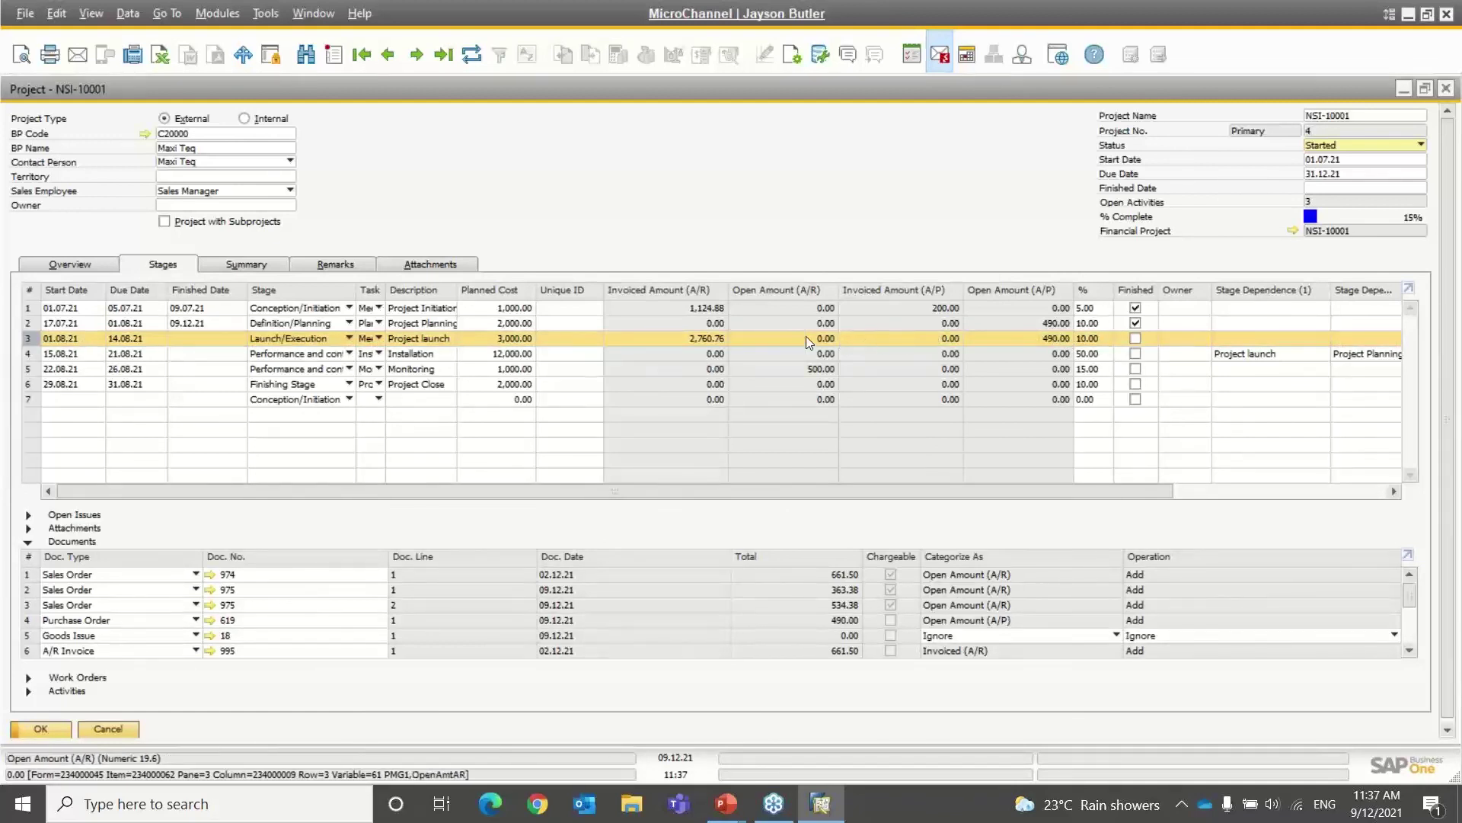
{"action": "key", "text": "ctrl"}
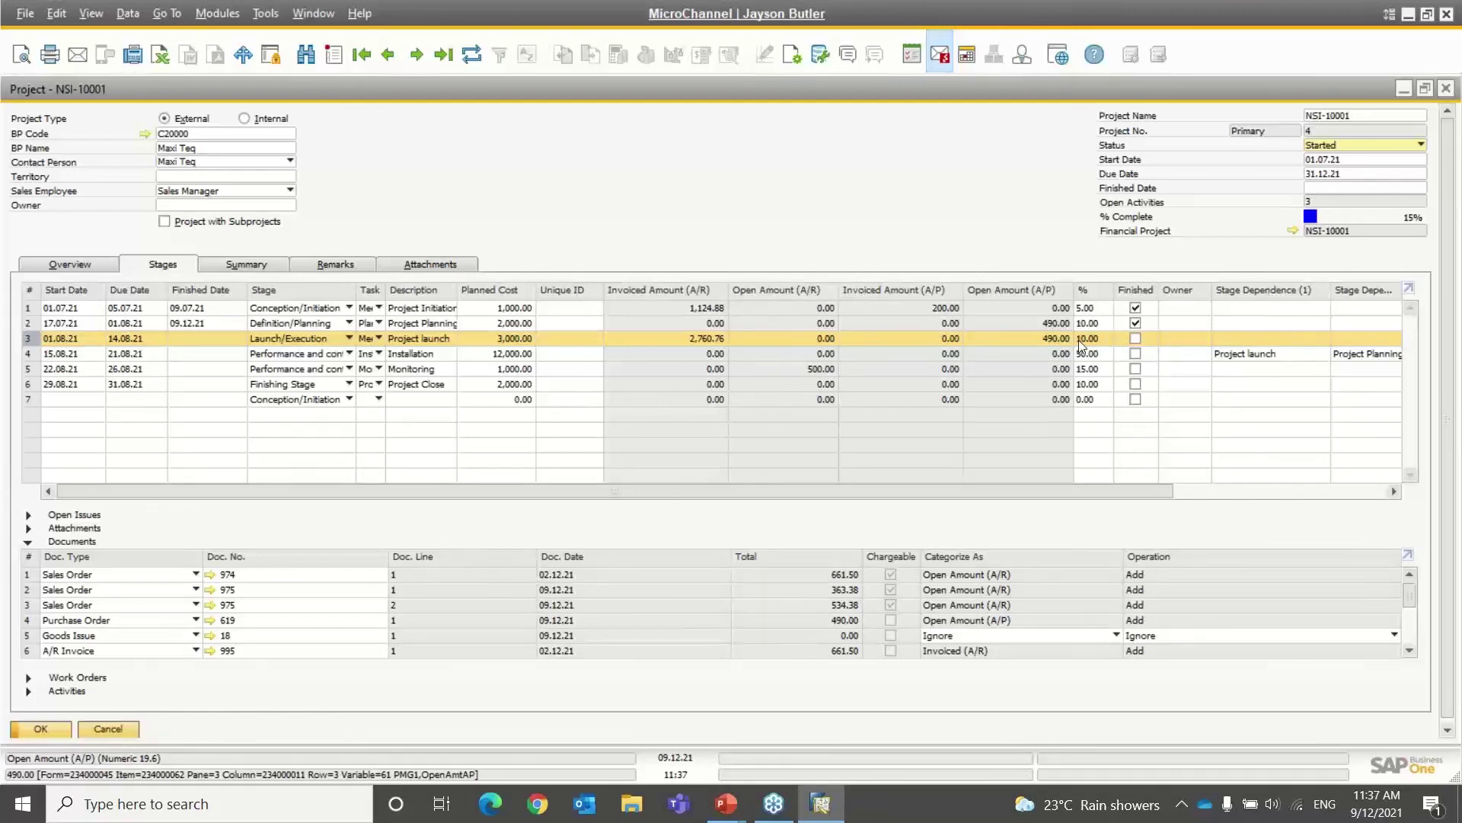
{"action": "left_click", "coordinate": [1136, 343]}
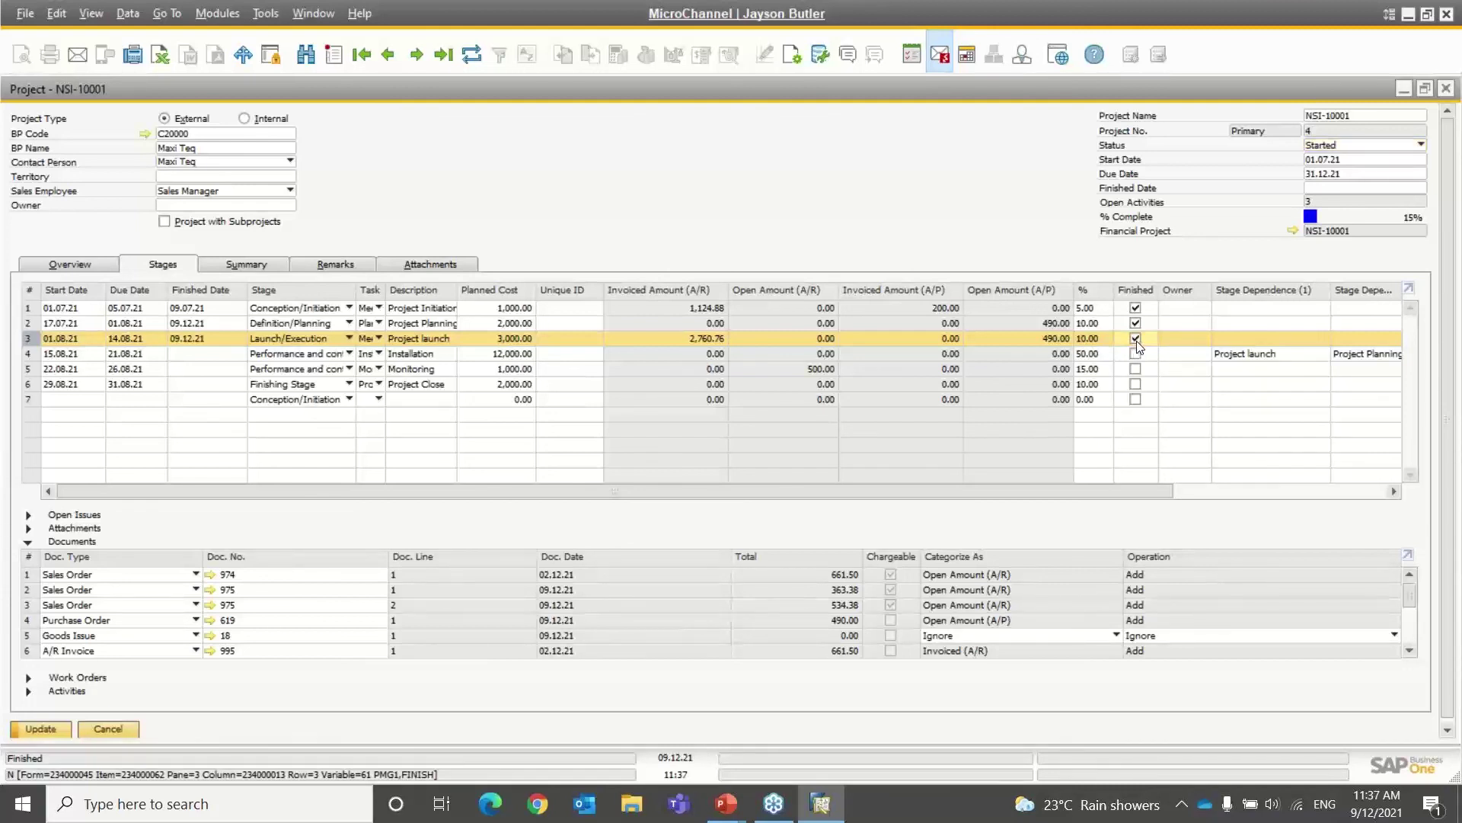
{"action": "left_click", "coordinate": [43, 729]}
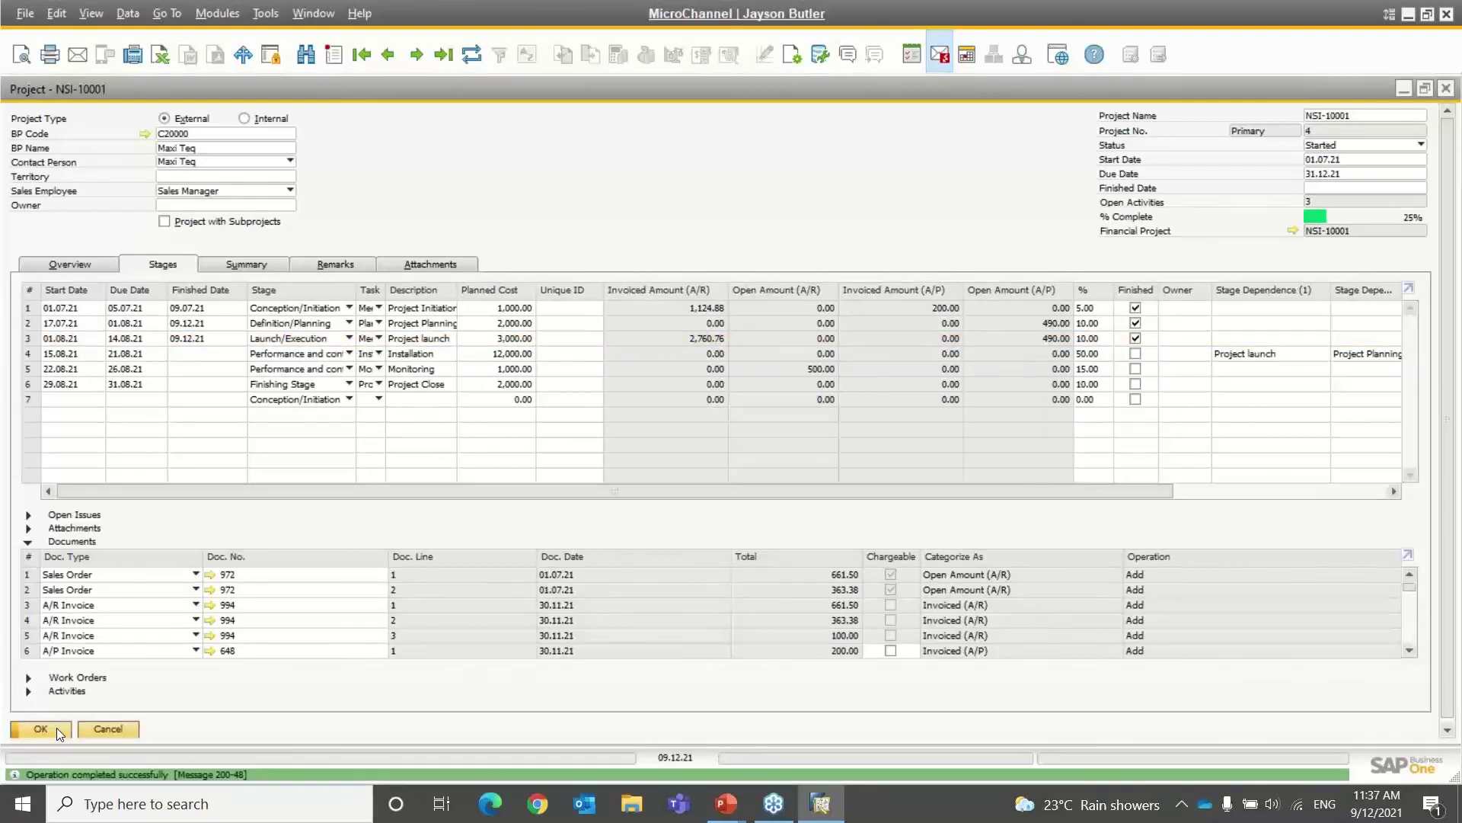